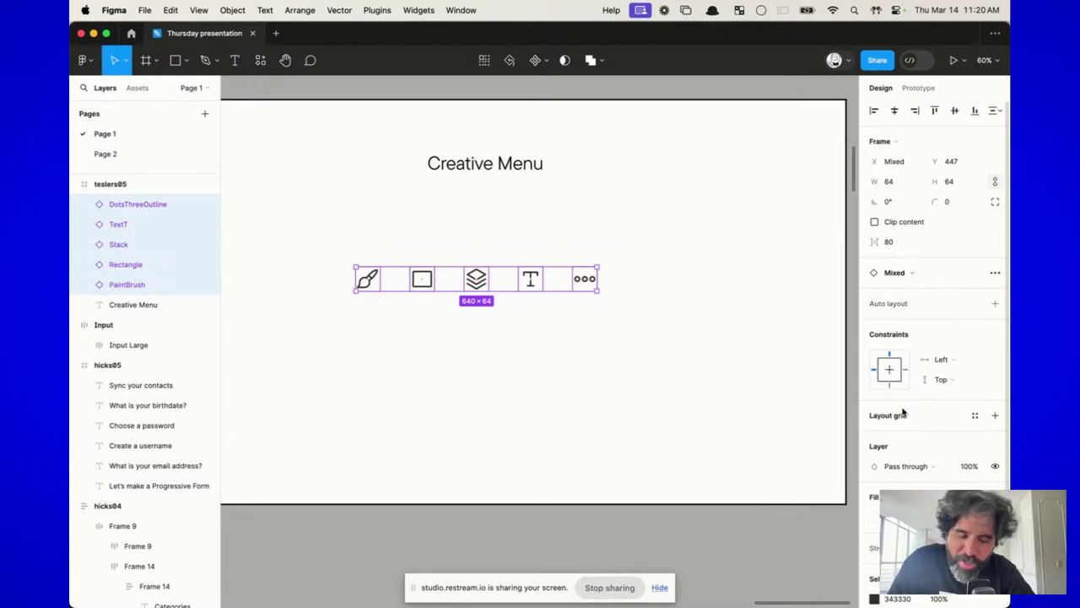
# Step: Hide the screen-sharing notice and switch back to the Figma presentation file
pyautogui.click(654, 585)
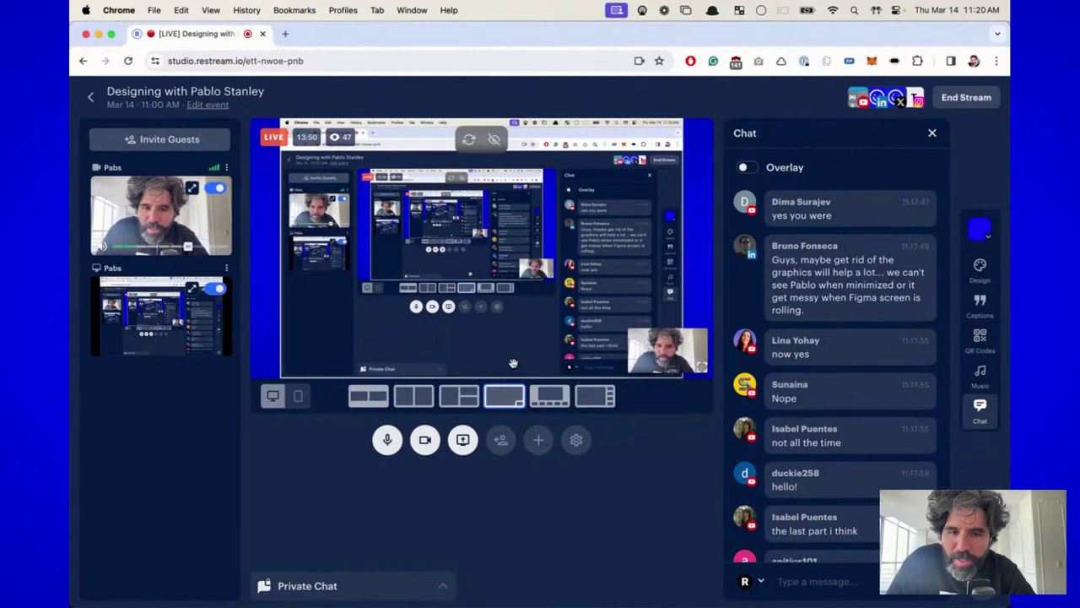
pyautogui.press('super+Tab')
pyautogui.click(557, 343)
pyautogui.scroll(5, 554, 342)
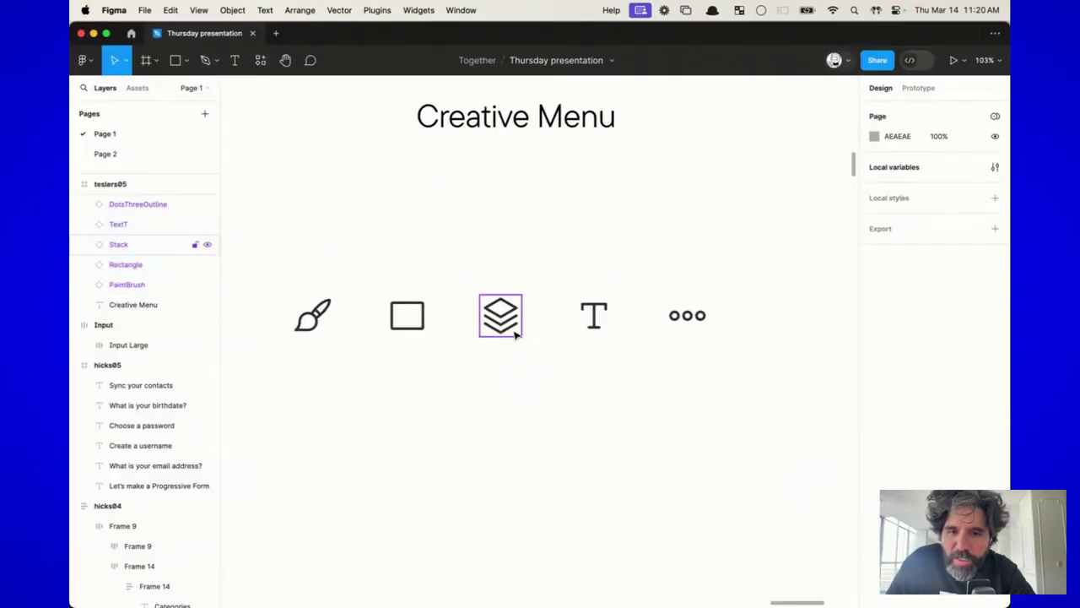
# Step: Move the paintbrush icon closer to the rectangle icon, keeping it level with the icon row
pyautogui.click(516, 335)
pyautogui.click(316, 325)
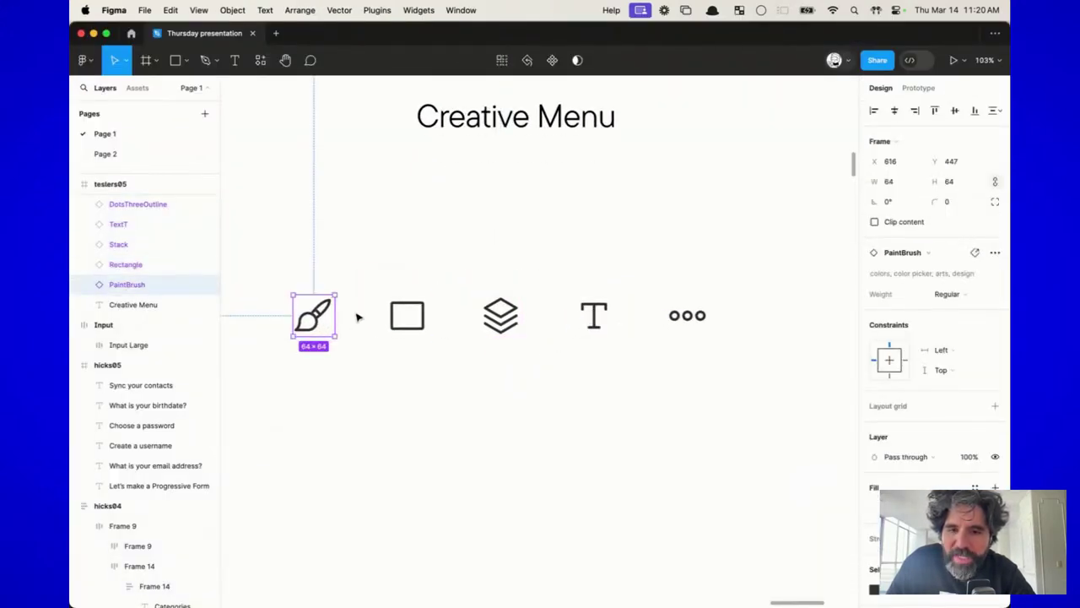
pyautogui.scroll(-3, 390, 277)
pyautogui.click(374, 282)
pyautogui.click(331, 303)
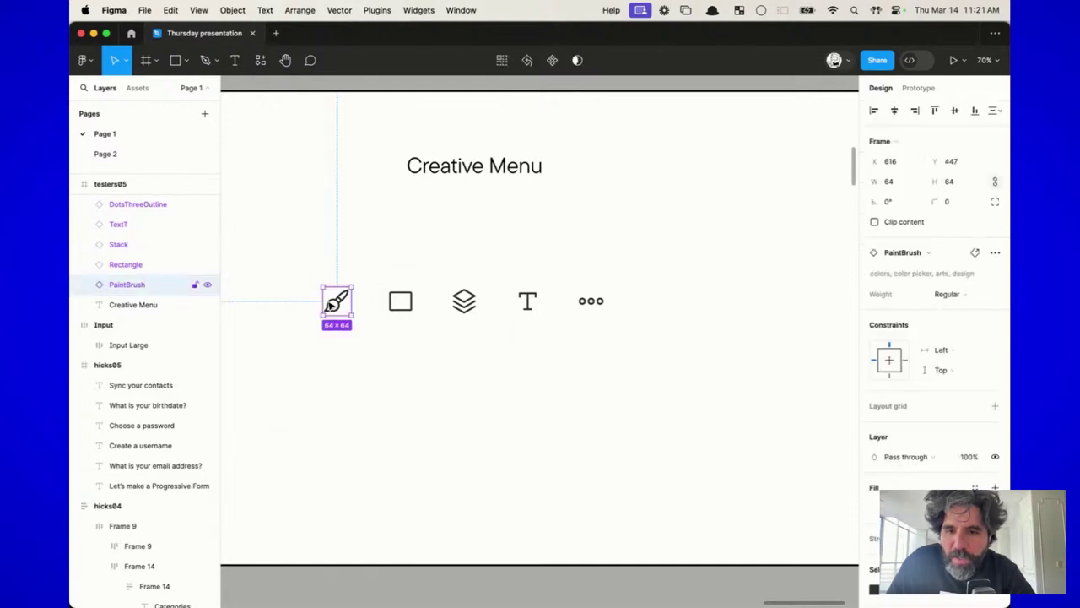
pyautogui.moveTo(331, 303); pyautogui.dragTo(354, 304)
pyautogui.click(401, 253)
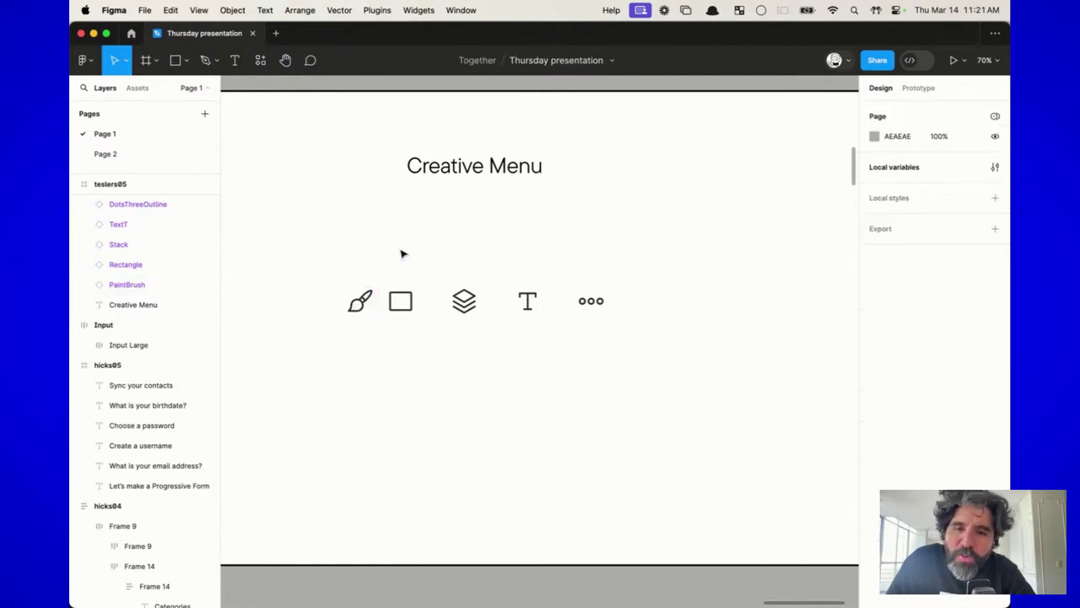
# Step: Space the five menu icons evenly in their row, without leaving them in an auto layout frame
pyautogui.moveTo(322, 270); pyautogui.dragTo(698, 373)
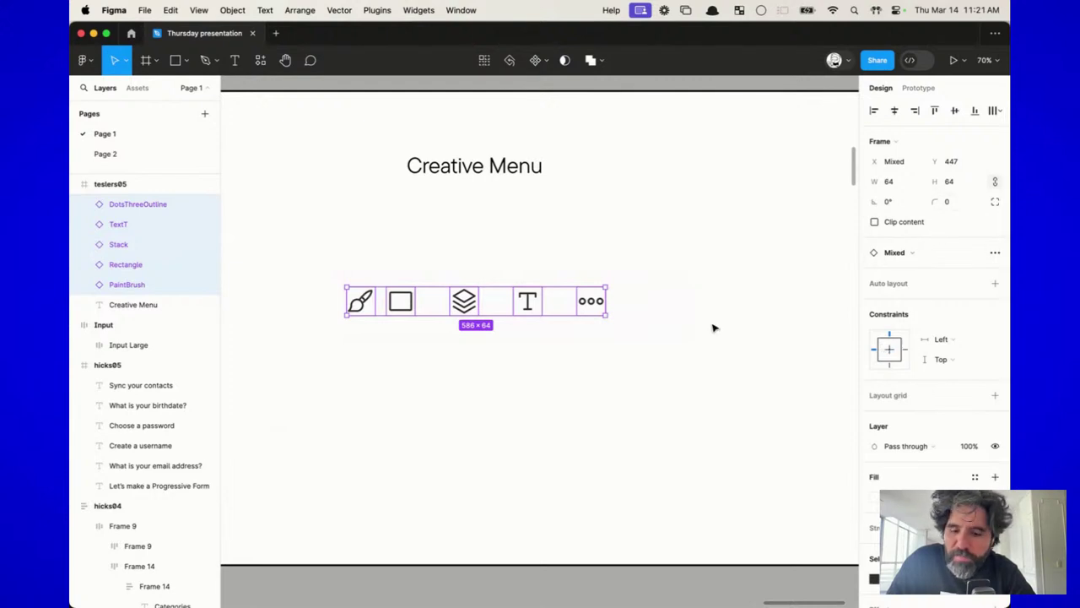
pyautogui.hotkey('shift', 'a')
pyautogui.press('super+z')
pyautogui.click(561, 343)
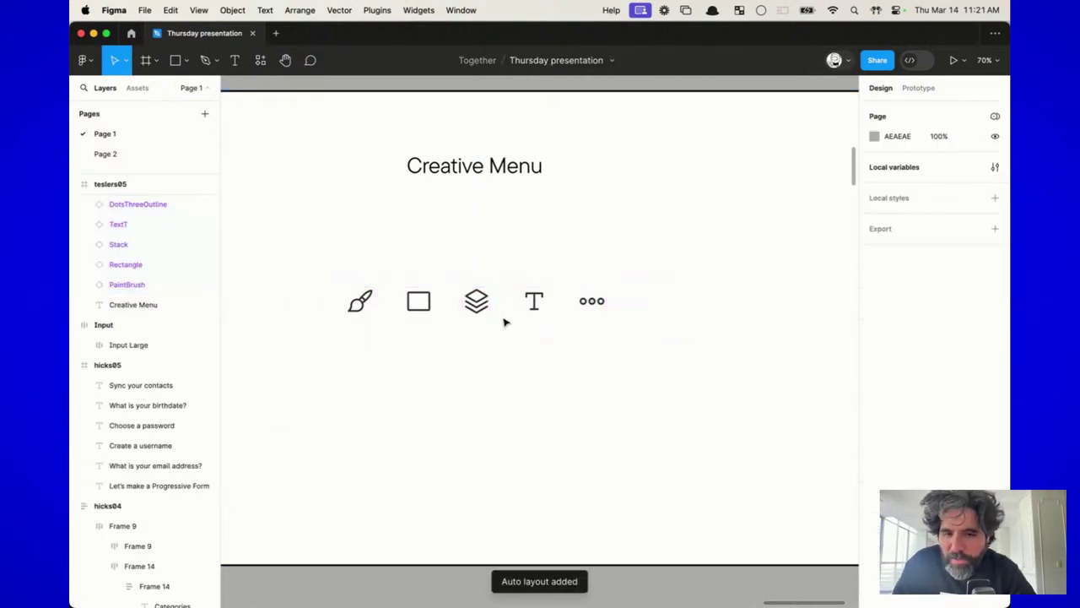
pyautogui.click(476, 301)
pyautogui.click(341, 253)
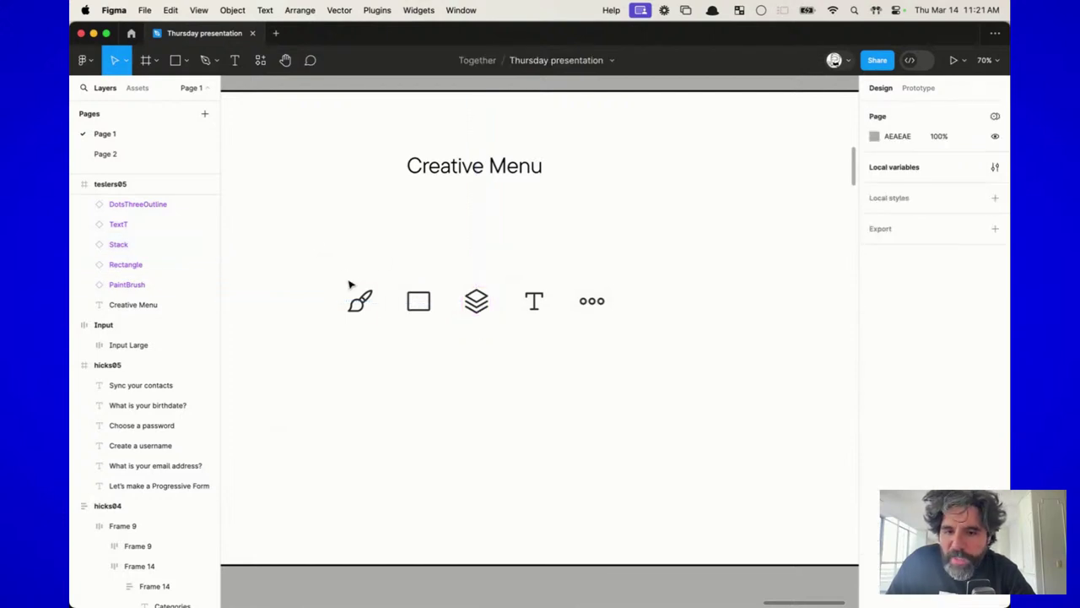
pyautogui.moveTo(330, 248); pyautogui.dragTo(692, 384)
pyautogui.click(578, 388)
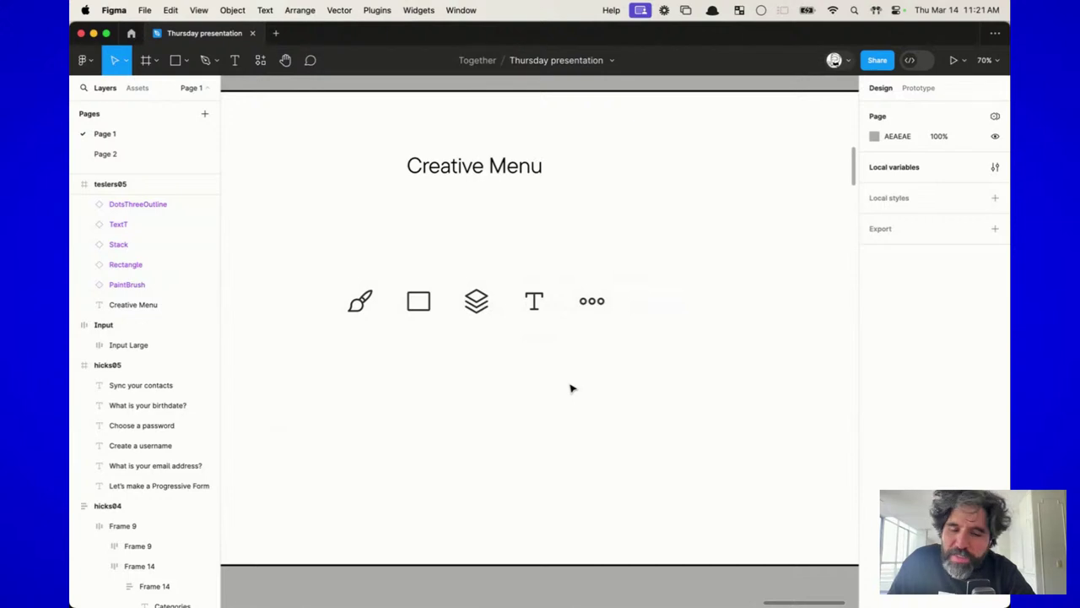
pyautogui.click(420, 314)
pyautogui.click(468, 400)
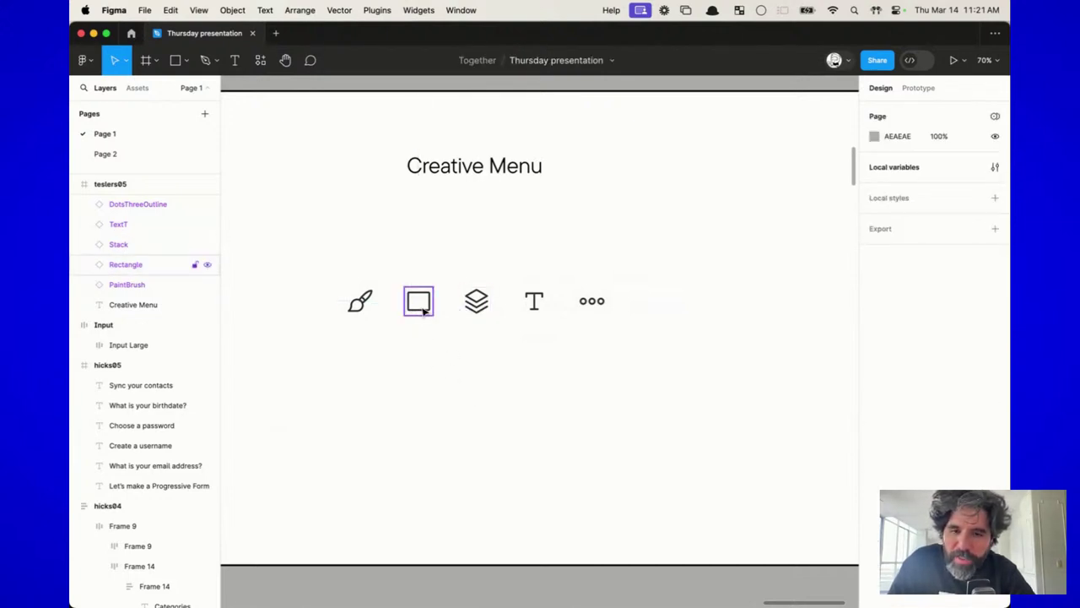
pyautogui.click(477, 305)
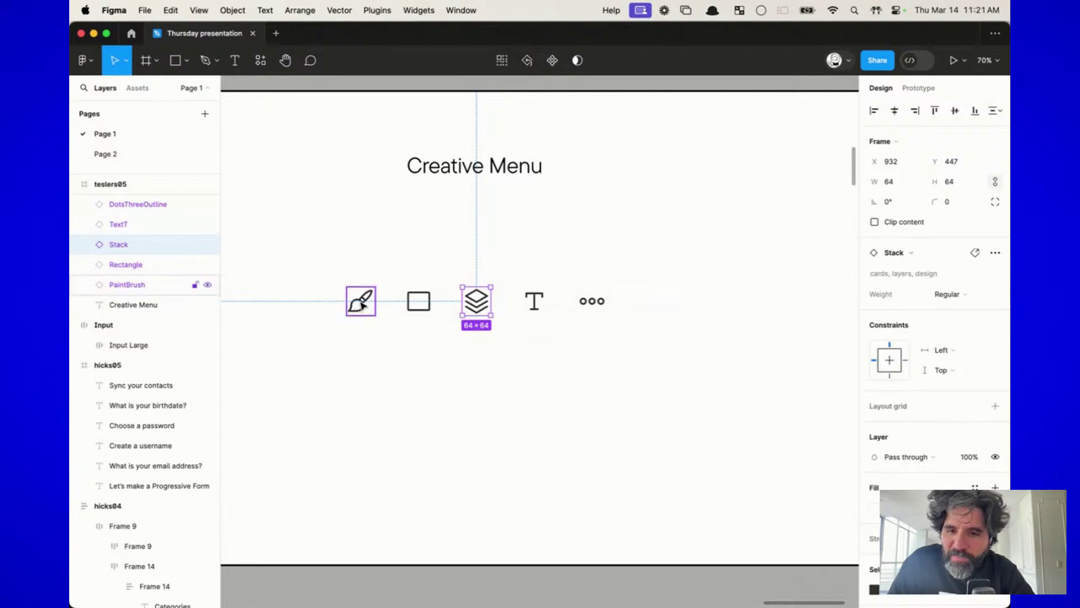
pyautogui.click(360, 303)
pyautogui.click(492, 288)
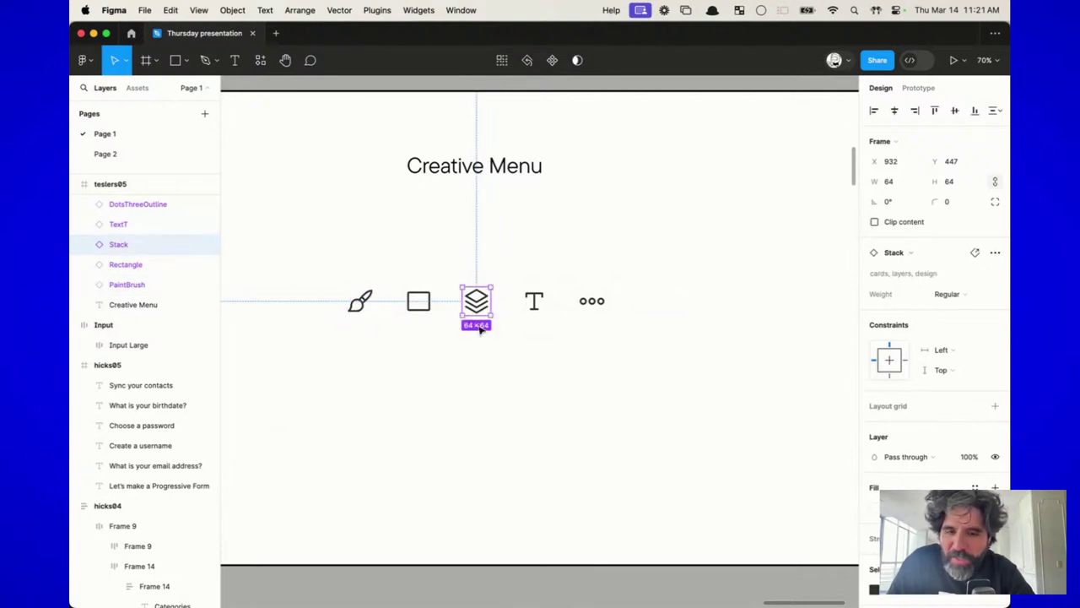
pyautogui.click(545, 313)
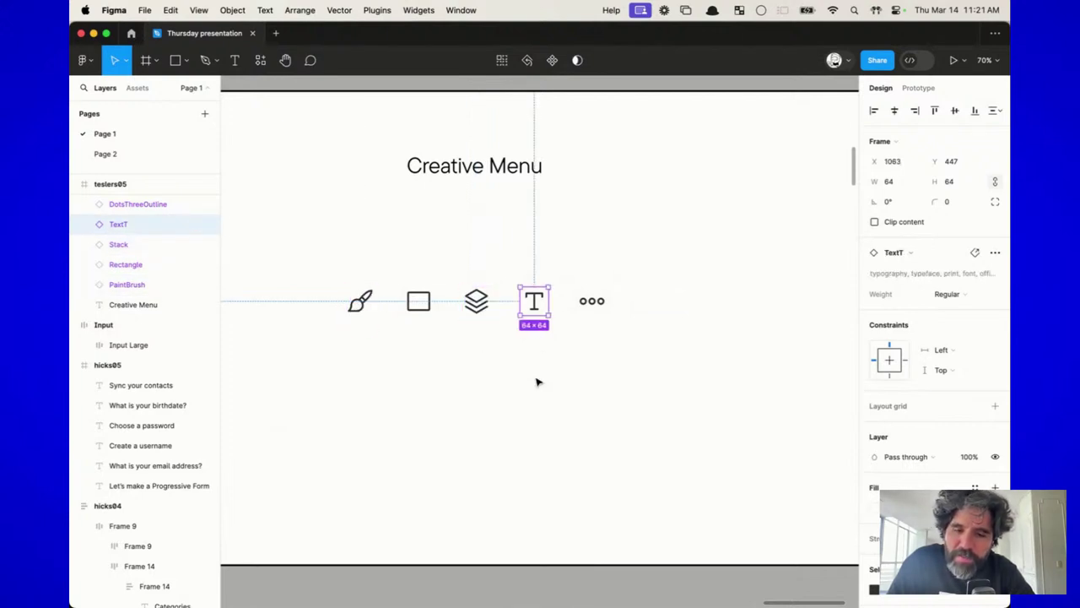
pyautogui.click(601, 301)
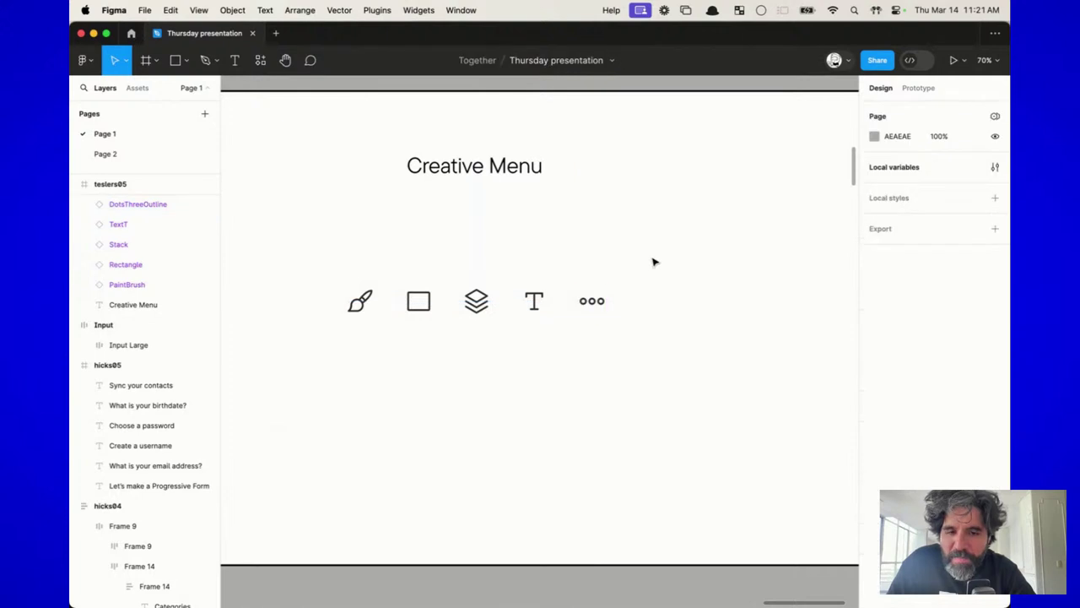
pyautogui.moveTo(650, 257); pyautogui.dragTo(278, 379)
pyautogui.click(471, 377)
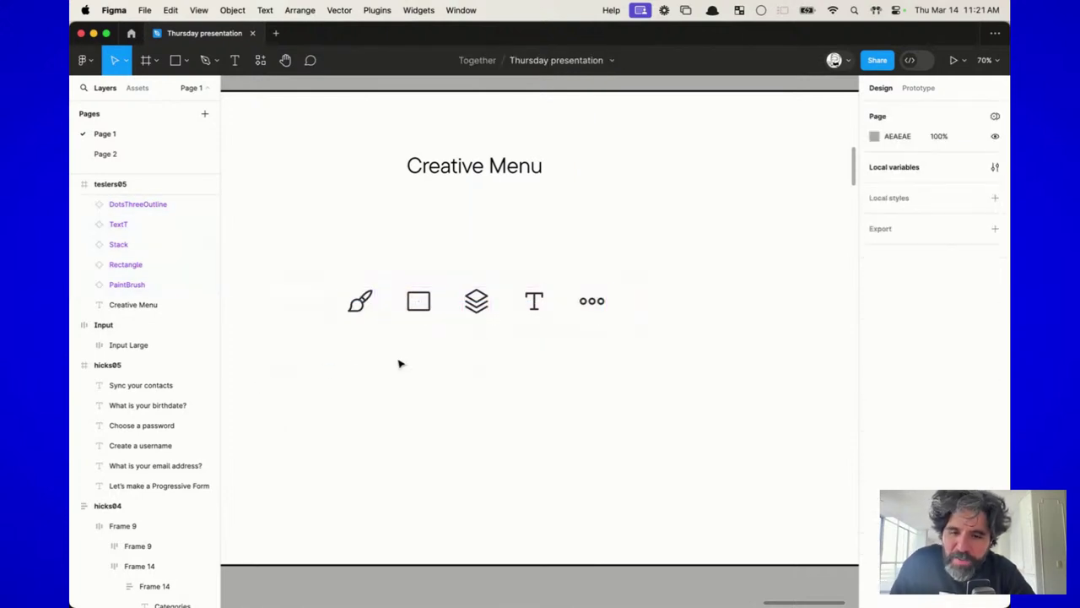
# Step: Add a text layer reading "Paint" just below the icon row, near the brush icon
pyautogui.press('t')
pyautogui.click(359, 344)
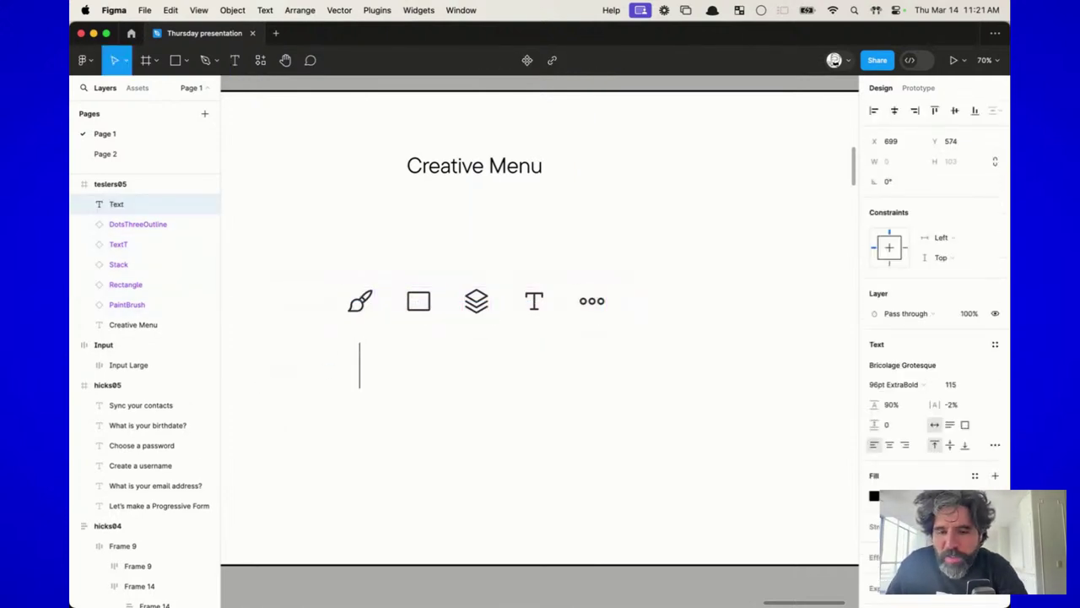
pyautogui.write('Paint')
pyautogui.press('Escape')
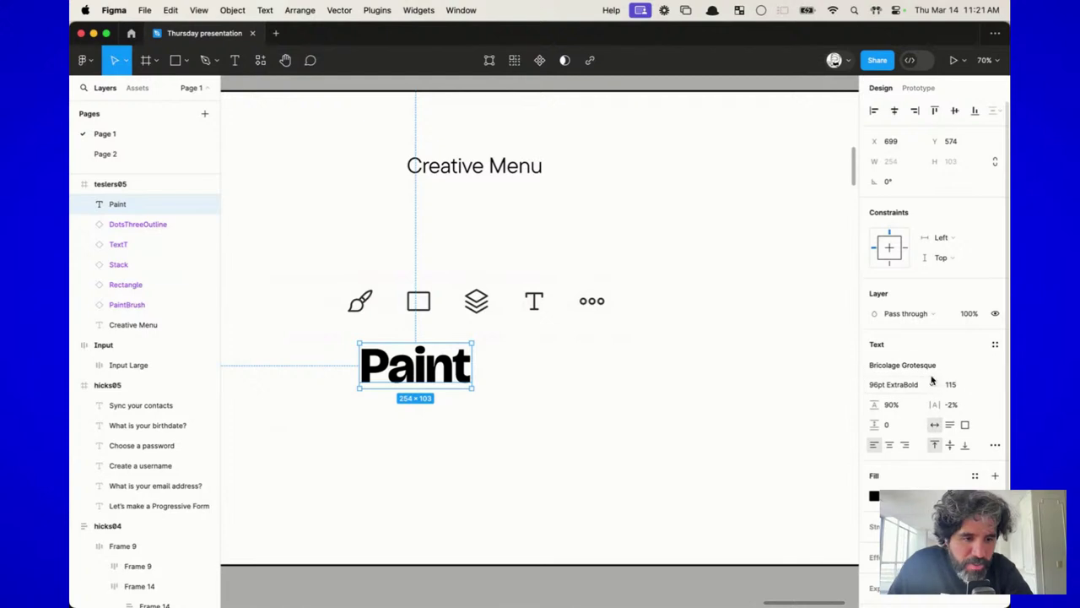
# Step: Set the "Paint" text to size 24 in the Inter font with Semi Bold weight
pyautogui.click(964, 386)
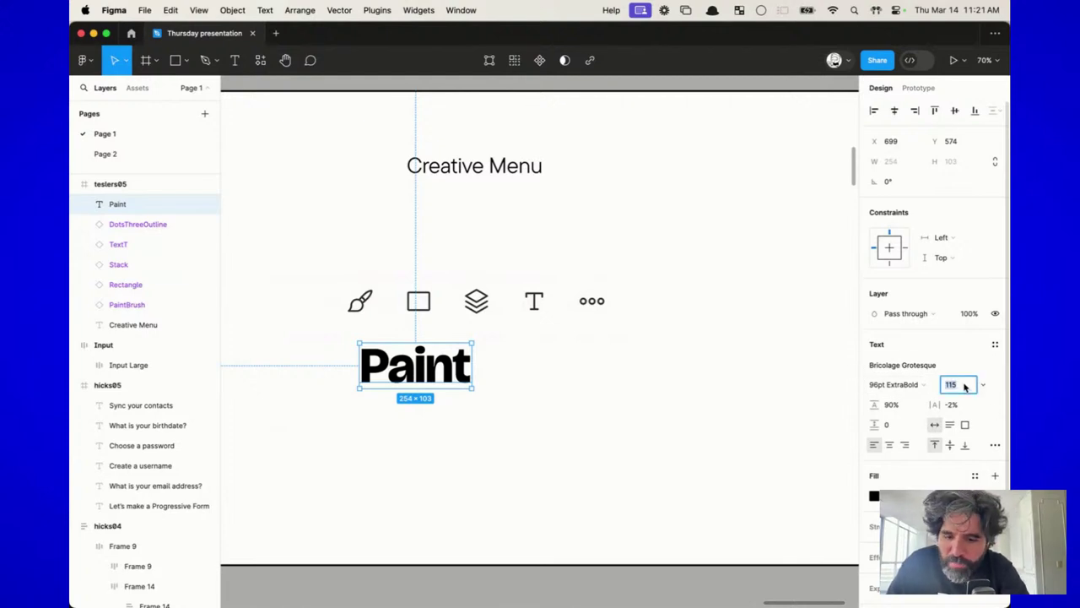
pyautogui.write('24')
pyautogui.press('Return')
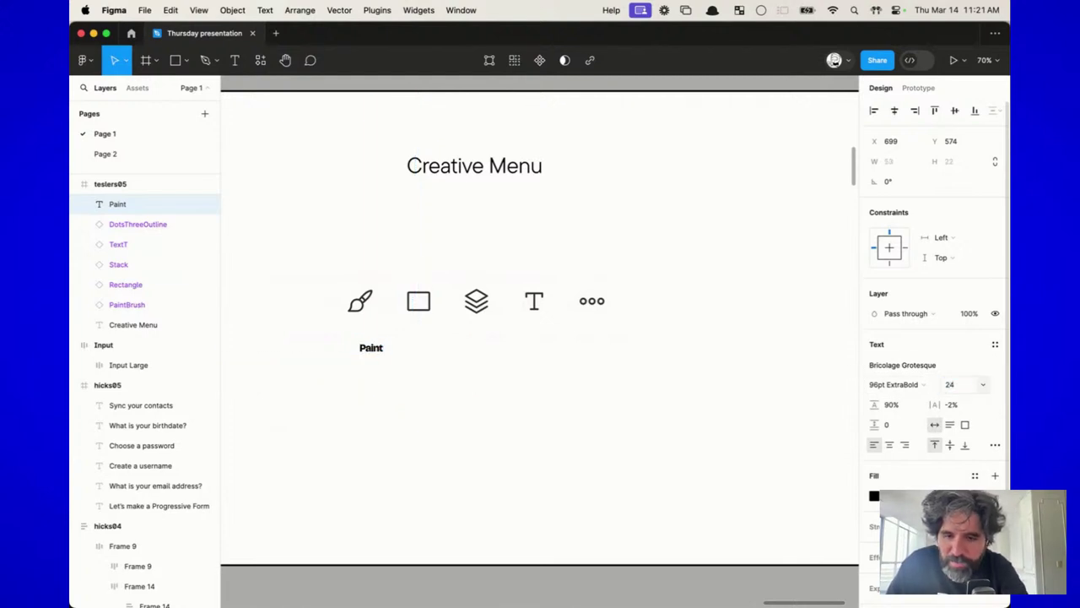
pyautogui.click(925, 363)
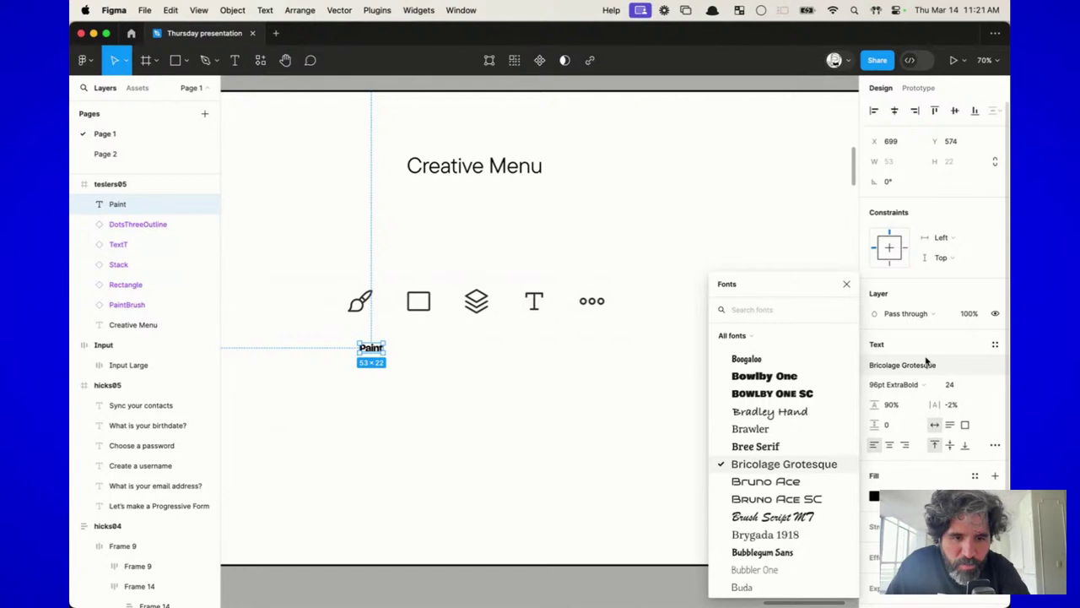
pyautogui.write('int')
pyautogui.press('Return')
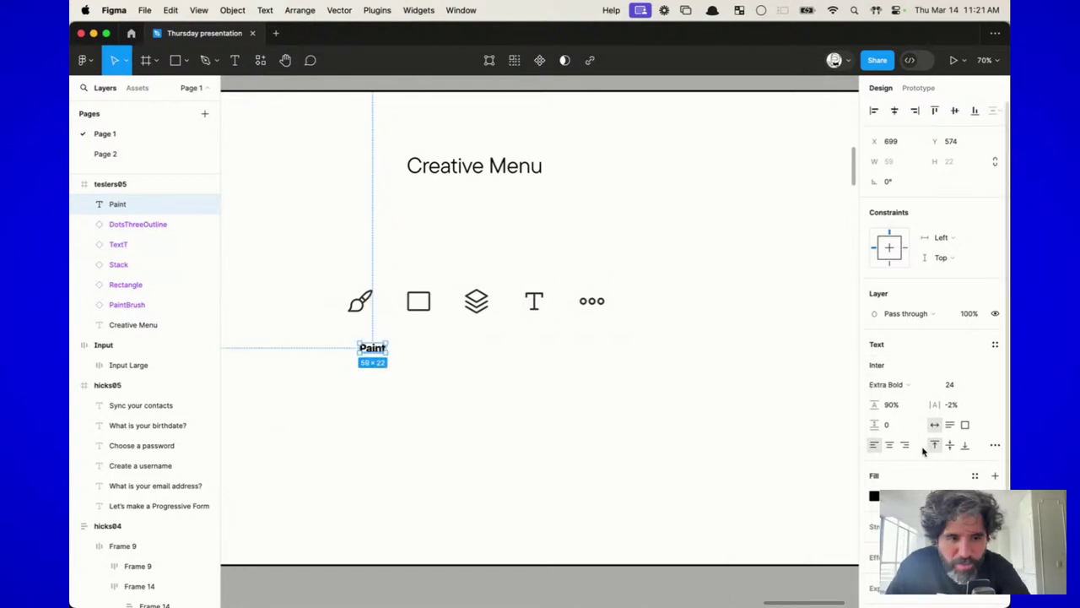
pyautogui.click(893, 384)
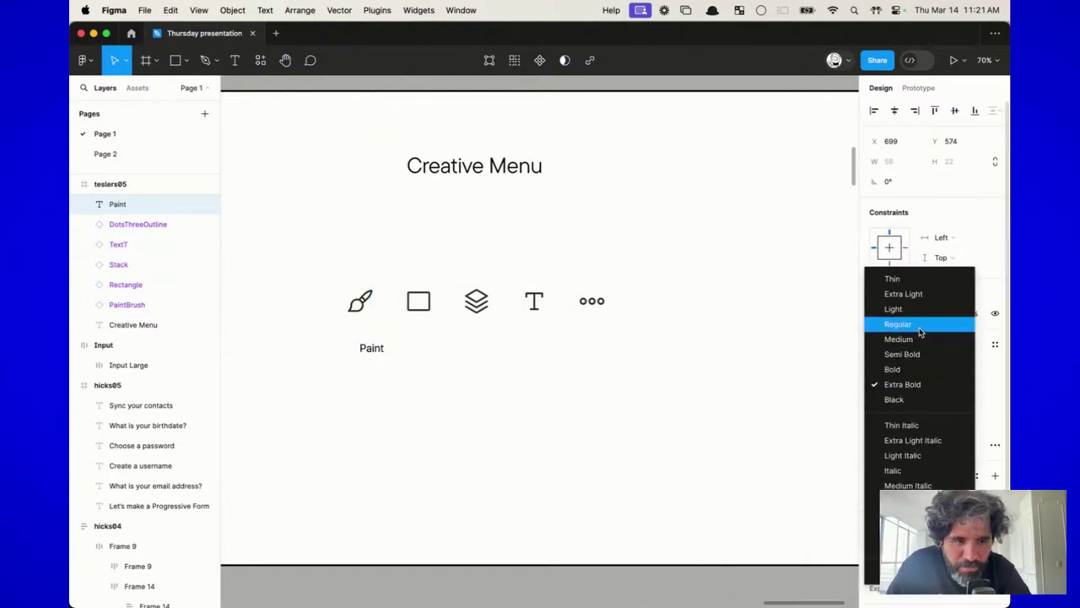
pyautogui.click(911, 353)
pyautogui.click(523, 370)
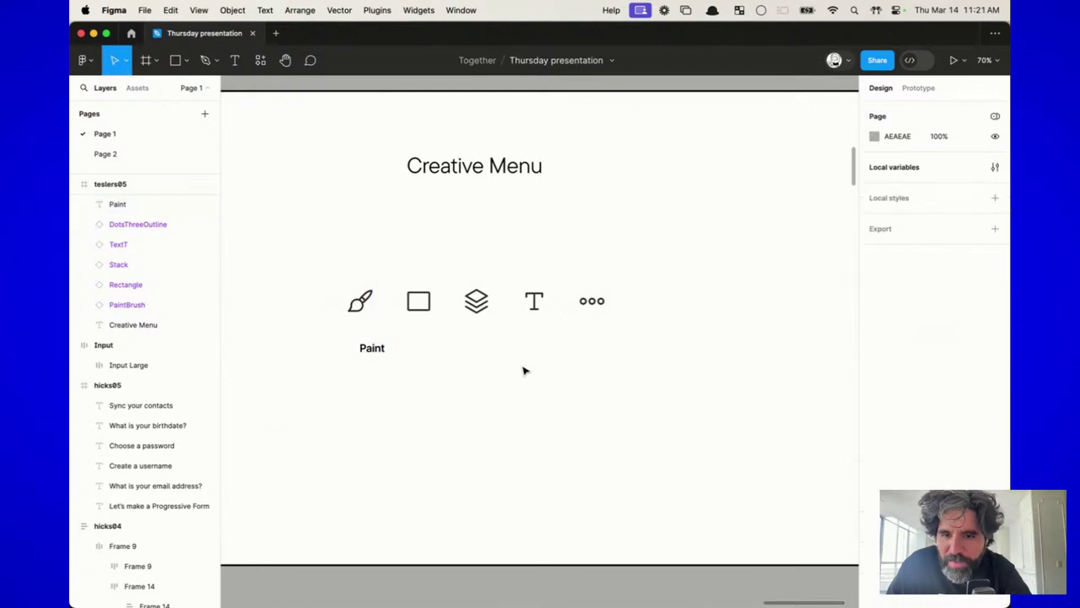
# Step: Place the "Paint" text directly under the brush icon and change its wording to "Brush"
pyautogui.scroll(1, 523, 370)
pyautogui.moveTo(366, 346); pyautogui.dragTo(354, 330)
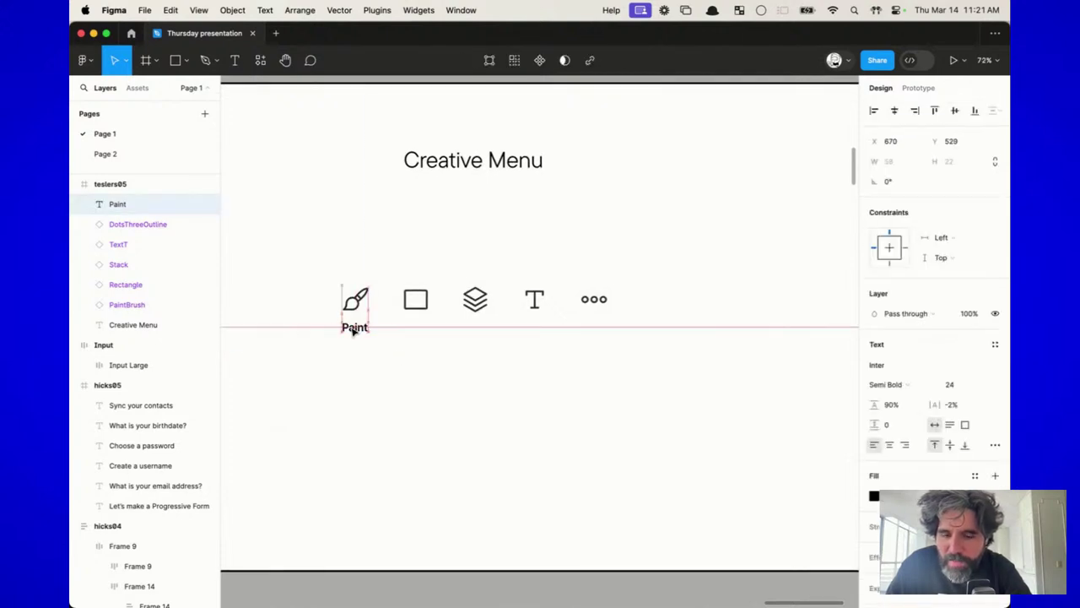
pyautogui.doubleClick(355, 329)
pyautogui.scroll(3, 354, 329)
pyautogui.write('Br')
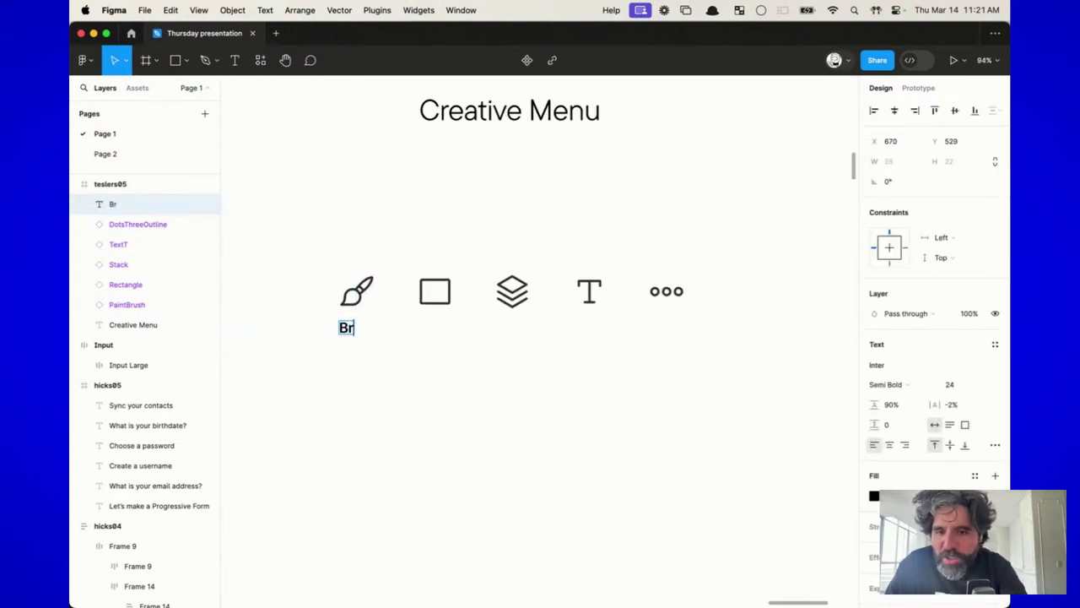
pyautogui.write('ush')
pyautogui.press('Escape')
# Step: Duplicate the "Brush" label under the rectangle icon and change the copy's text to "Rectangle"
pyautogui.moveTo(355, 318); pyautogui.dragTo(436, 318)
pyautogui.press('Return')
pyautogui.write('Rectangle')
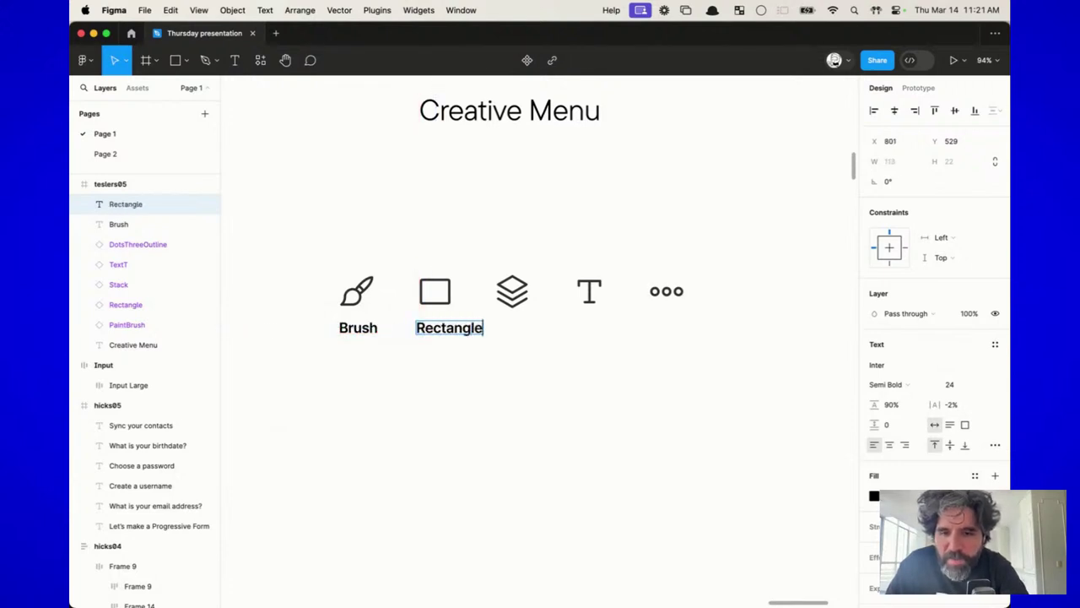
pyautogui.press('Escape')
# Step: Rename the layers of both text labels, Brush and Rectangle, to "label"
pyautogui.click(309, 372)
pyautogui.moveTo(297, 369); pyautogui.dragTo(518, 319)
pyautogui.press('super+r')
pyautogui.write('lab')
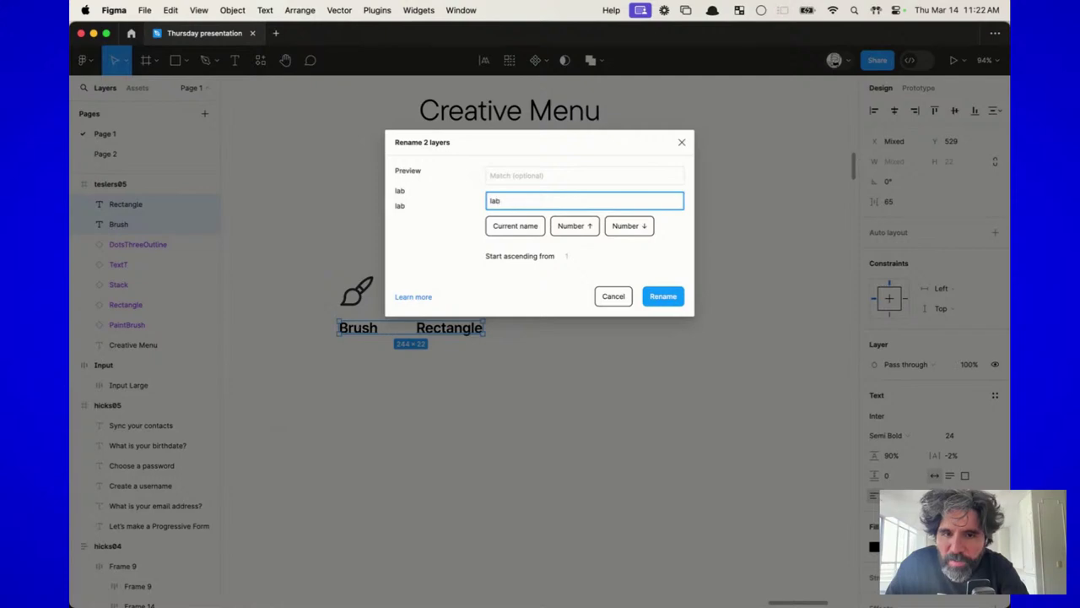
pyautogui.write('el')
pyautogui.press('Return')
# Step: Rename the layers of all five menu icons to "icon"
pyautogui.click(317, 502)
pyautogui.moveTo(326, 228)
pyautogui.mouseDown()
pyautogui.moveTo(847, 355)
pyautogui.moveTo(802, 328)
pyautogui.mouseUp()
pyautogui.press('super+r')
pyautogui.write('icon')
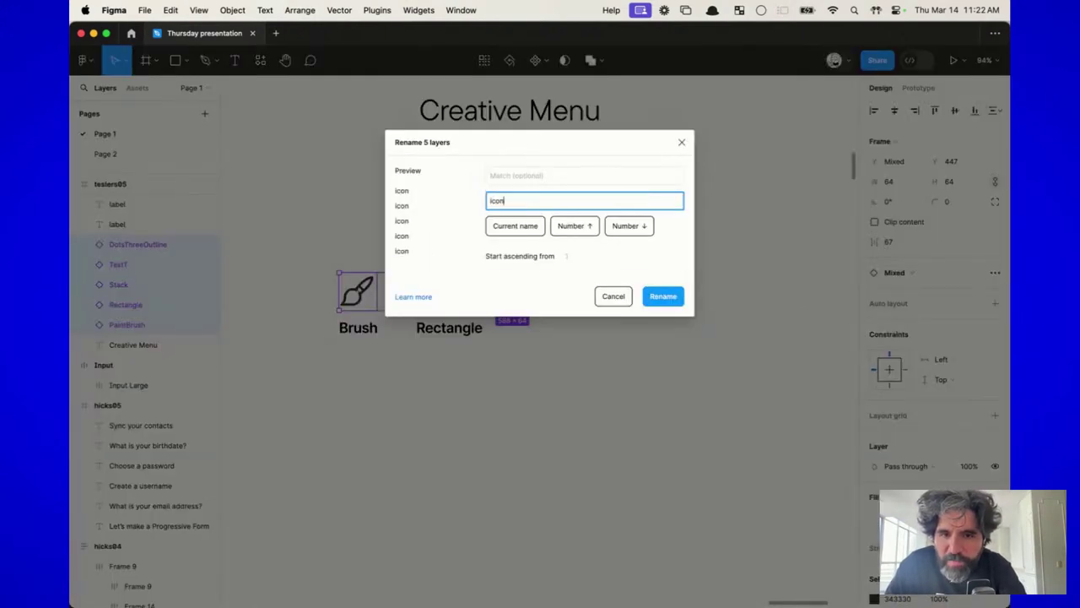
pyautogui.press('Return')
pyautogui.click(567, 403)
pyautogui.moveTo(810, 200); pyautogui.dragTo(296, 319)
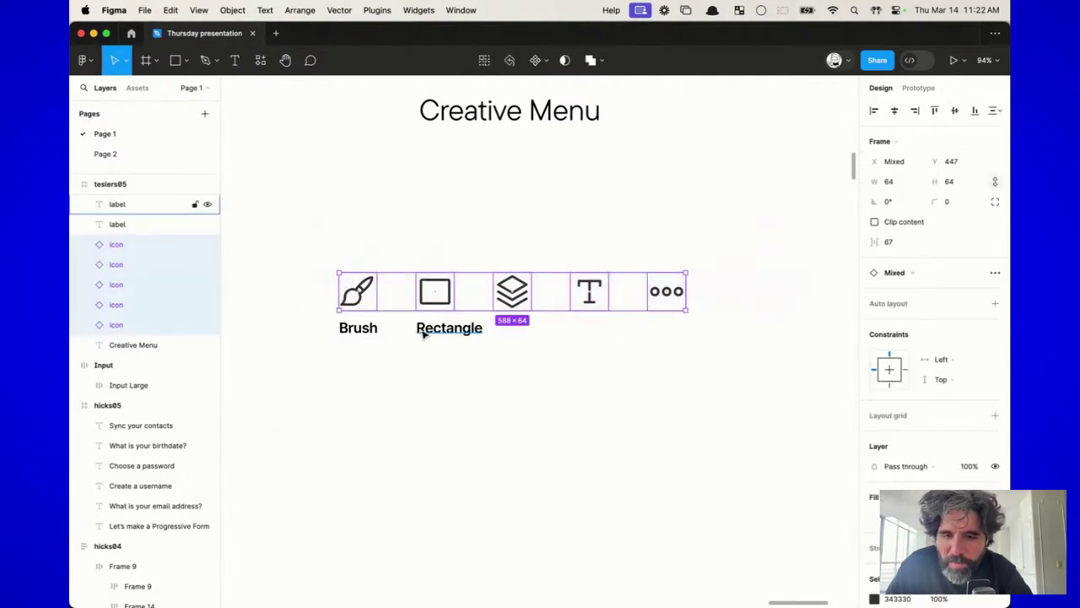
pyautogui.press('super+r')
pyautogui.press('Escape')
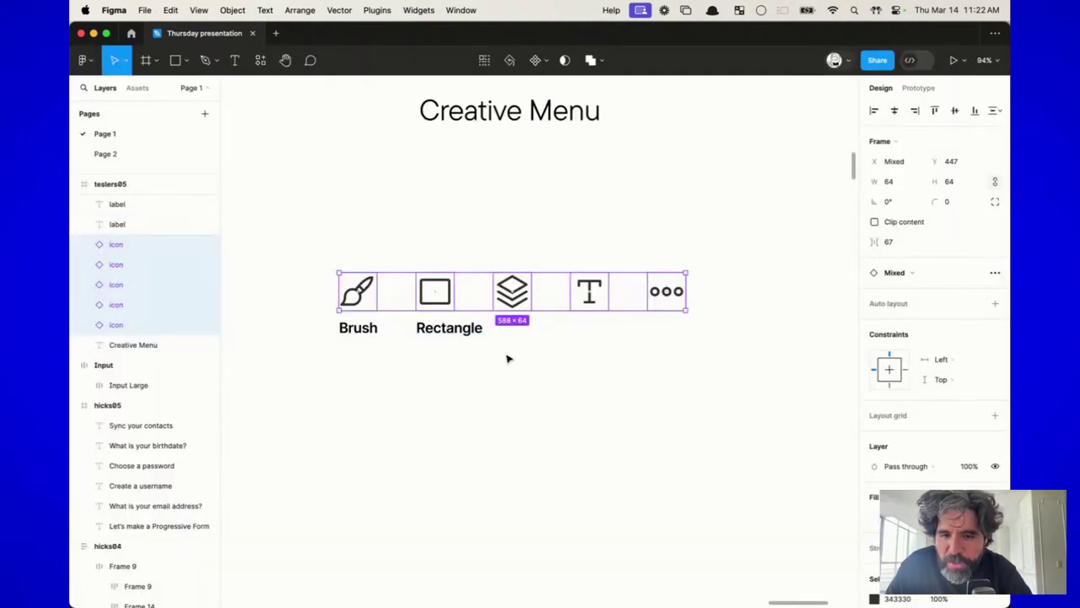
# Step: Center the "Rectangle" label horizontally under the rectangle icon
pyautogui.click(484, 366)
pyautogui.click(451, 328)
pyautogui.moveTo(451, 327); pyautogui.dragTo(433, 328)
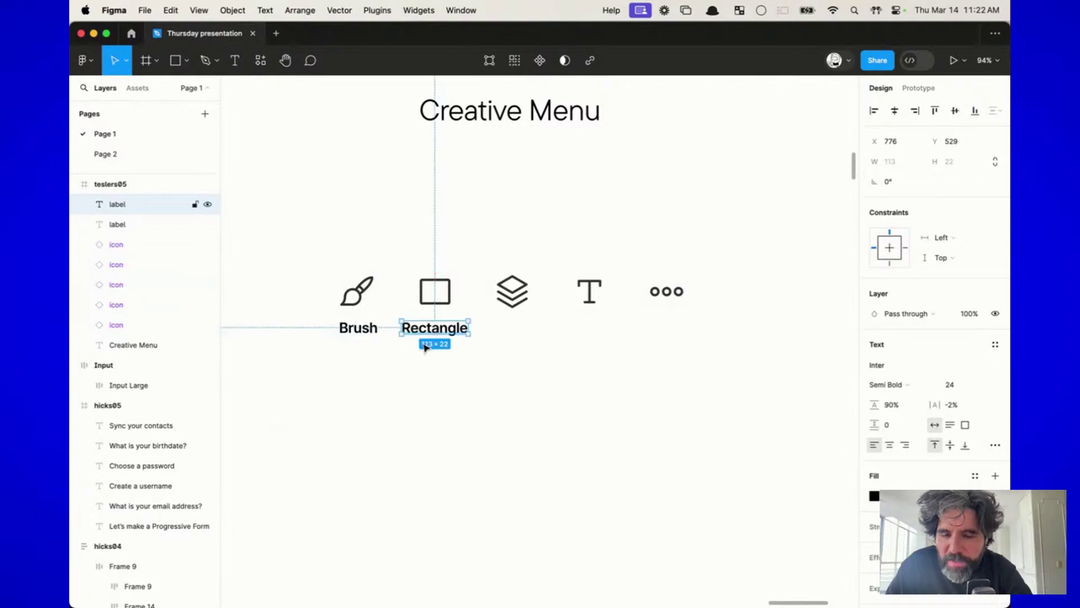
pyautogui.click(425, 345)
# Step: Wrap the brush icon with its label, and the rectangle icon with its label, in separate vertical auto layout frames
pyautogui.moveTo(311, 241); pyautogui.dragTo(375, 359)
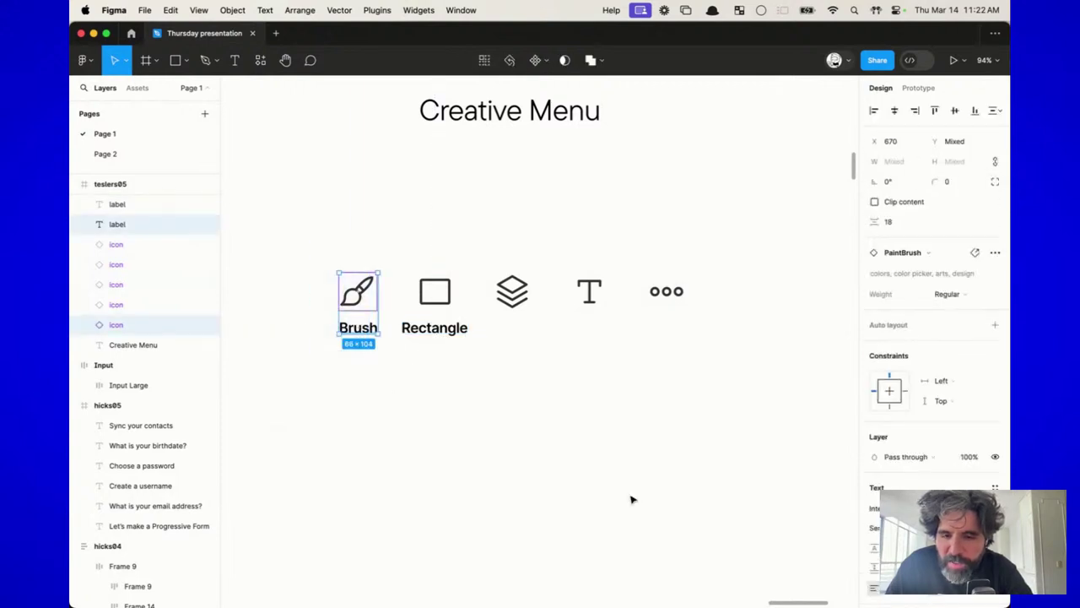
pyautogui.hotkey('shift', 'a')
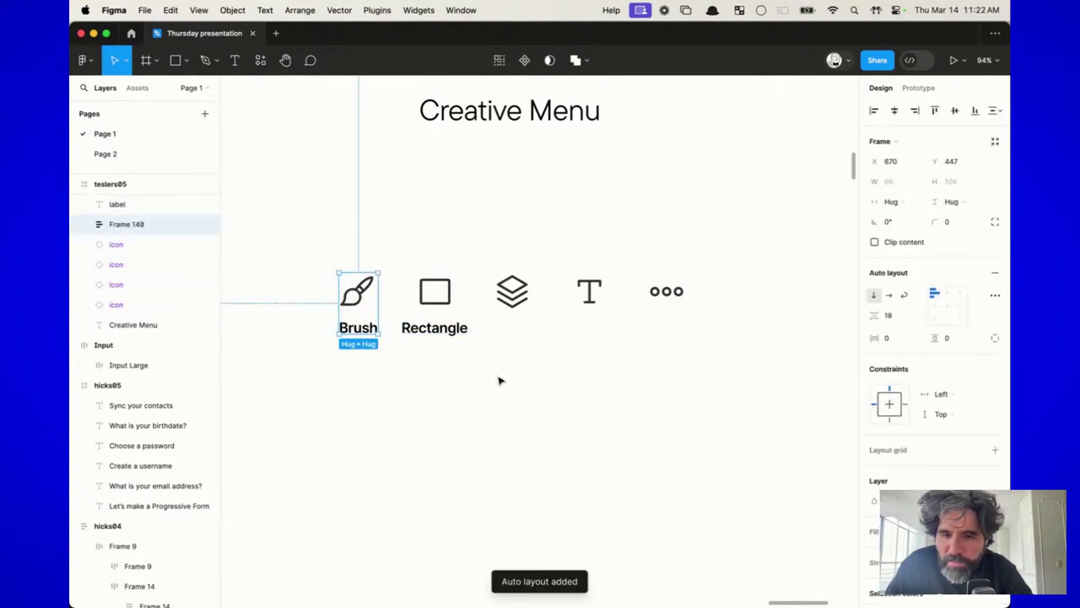
pyautogui.moveTo(413, 236); pyautogui.dragTo(458, 380)
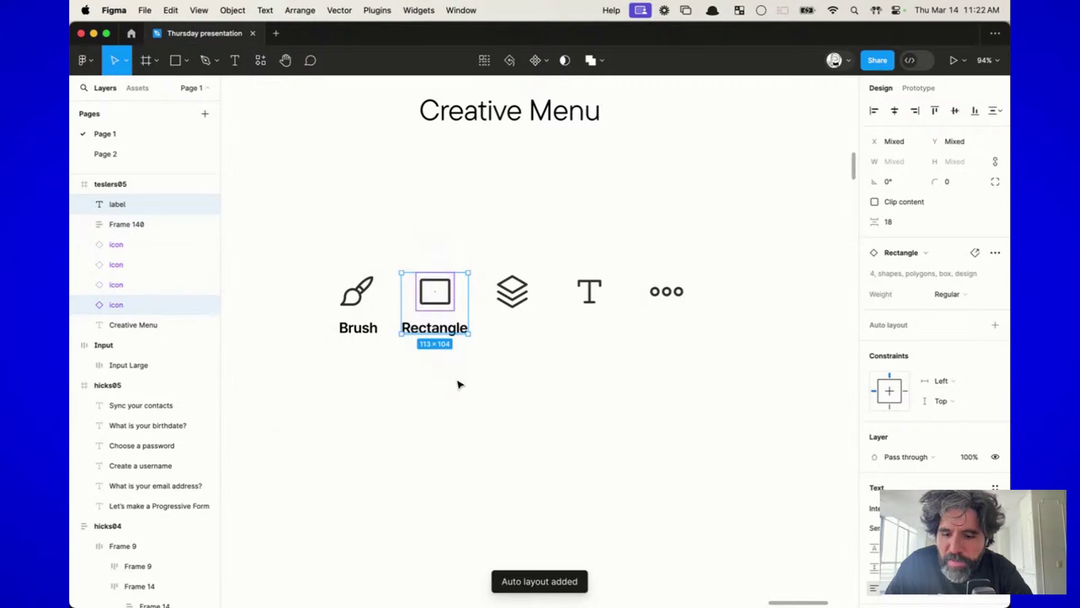
pyautogui.hotkey('shift', 'a')
# Step: Switch to the Restream studio in Chrome to check the live stream
pyautogui.moveTo(318, 264); pyautogui.dragTo(386, 385)
pyautogui.press('super+Tab')
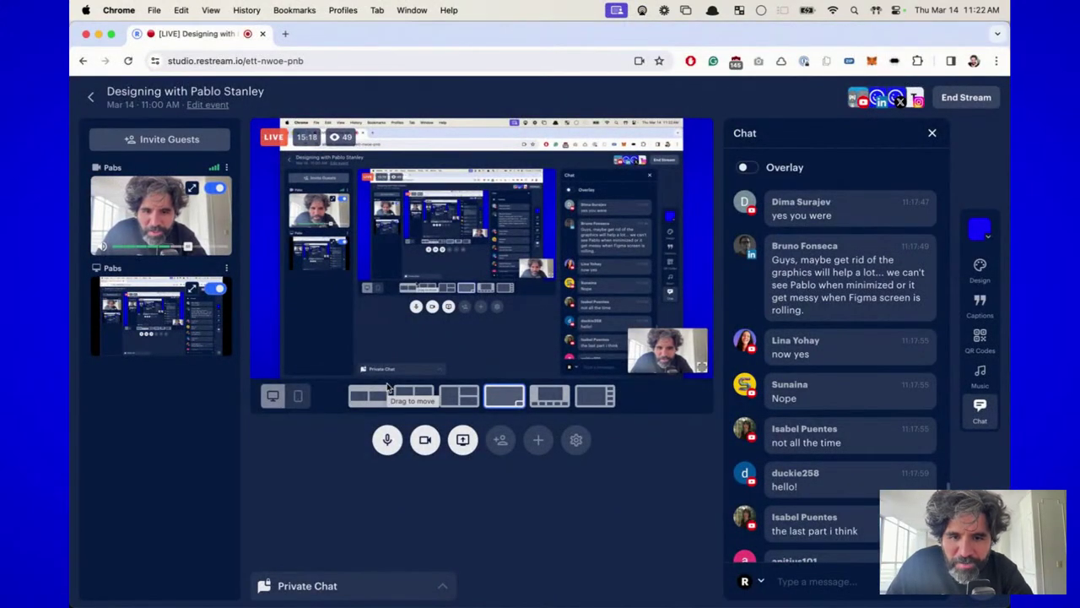
# Step: Switch back to Figma and move the brush icon and label frame away from the rectangle one to widen their gap
pyautogui.press('super+Tab')
pyautogui.press('super+Tab')
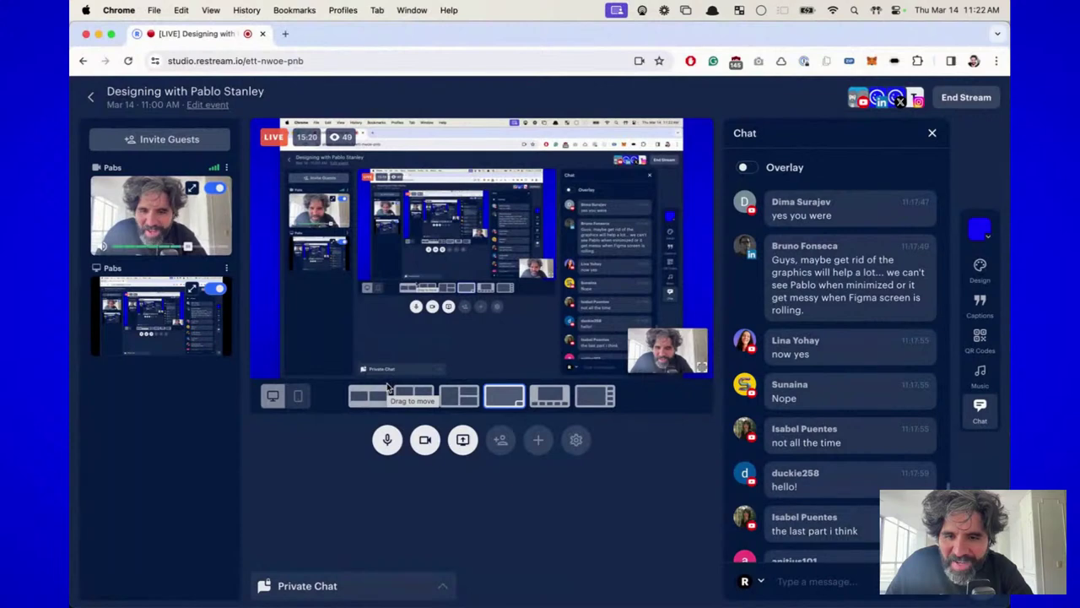
pyautogui.press('super+Tab')
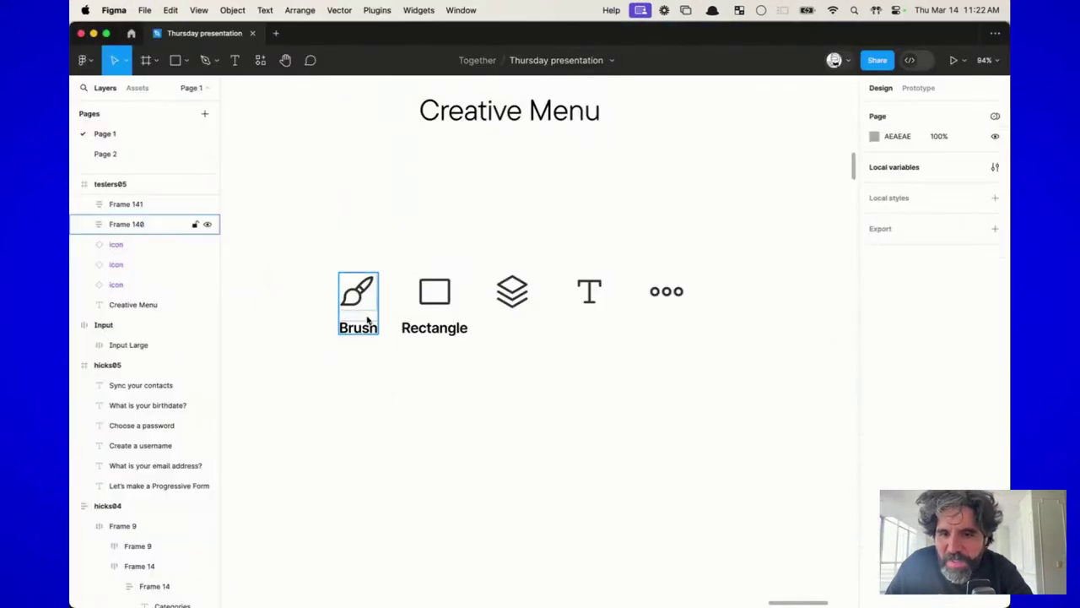
pyautogui.moveTo(370, 305); pyautogui.dragTo(352, 303)
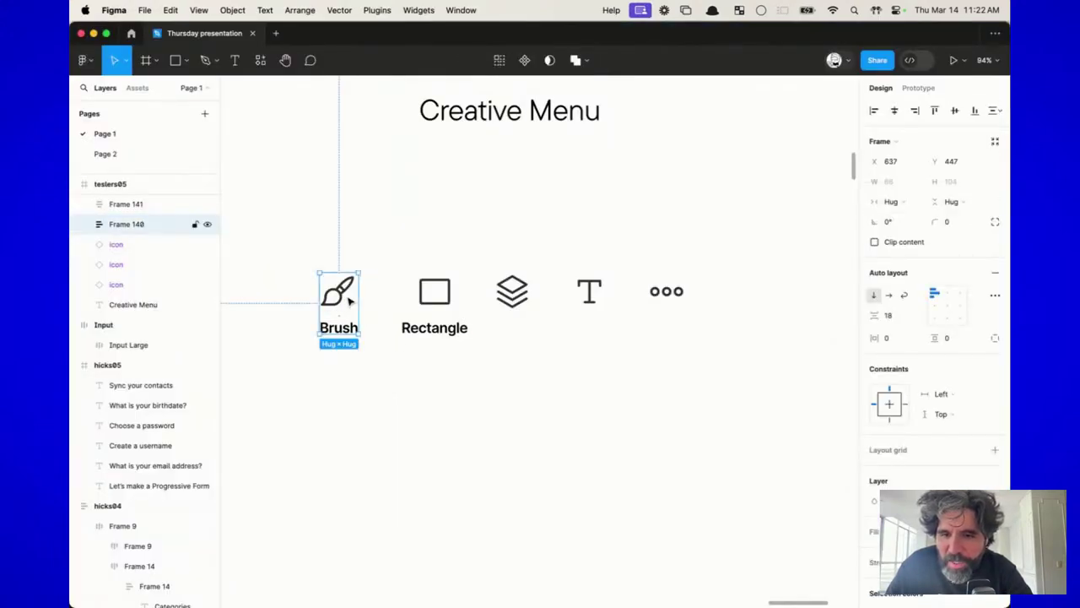
# Step: Copy the "Rectangle" label out of its frame, place the copy under the layers icon and change its text to "Layers"
pyautogui.click(410, 325)
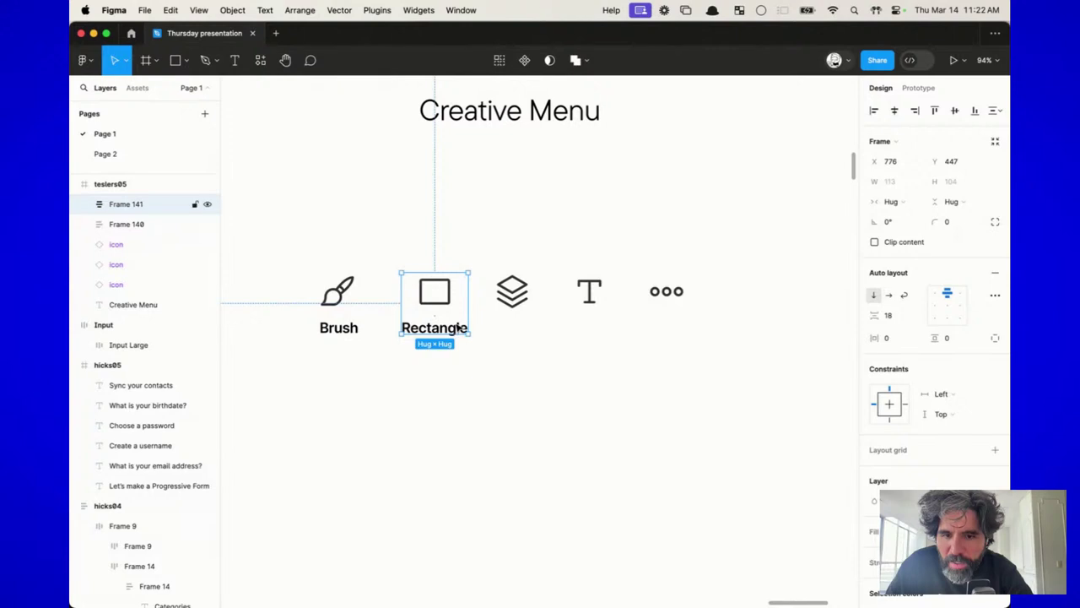
pyautogui.click(457, 327)
pyautogui.press('super+c')
pyautogui.click(521, 343)
pyautogui.press('super+v')
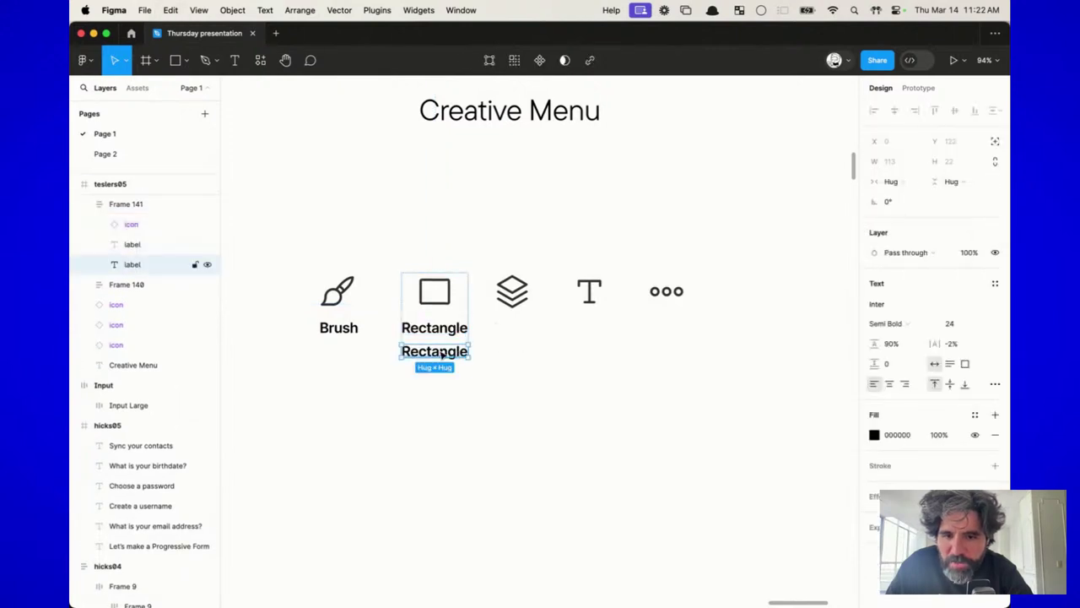
pyautogui.moveTo(442, 354); pyautogui.dragTo(683, 343)
pyautogui.press('Return')
pyautogui.write('Layers')
pyautogui.press('Escape')
# Step: Place label copies under the T icon and the three-circle icon, reading "Text" and "More"
pyautogui.press('Return')
pyautogui.write('Text')
pyautogui.press('Escape')
pyautogui.click(655, 343)
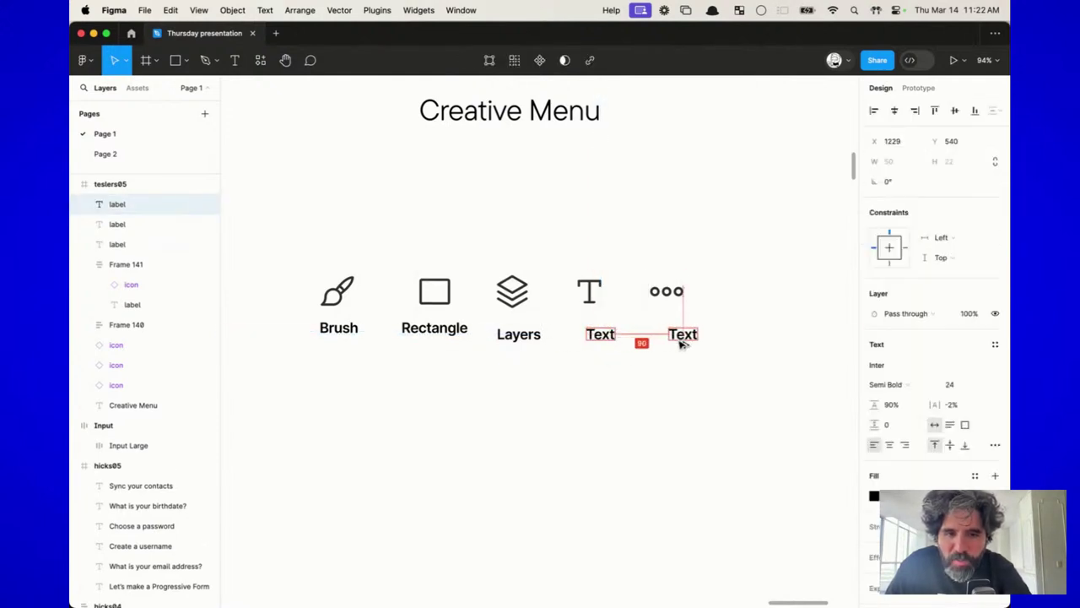
pyautogui.press('Return')
pyautogui.write('More')
pyautogui.press('Escape')
pyautogui.click(680, 389)
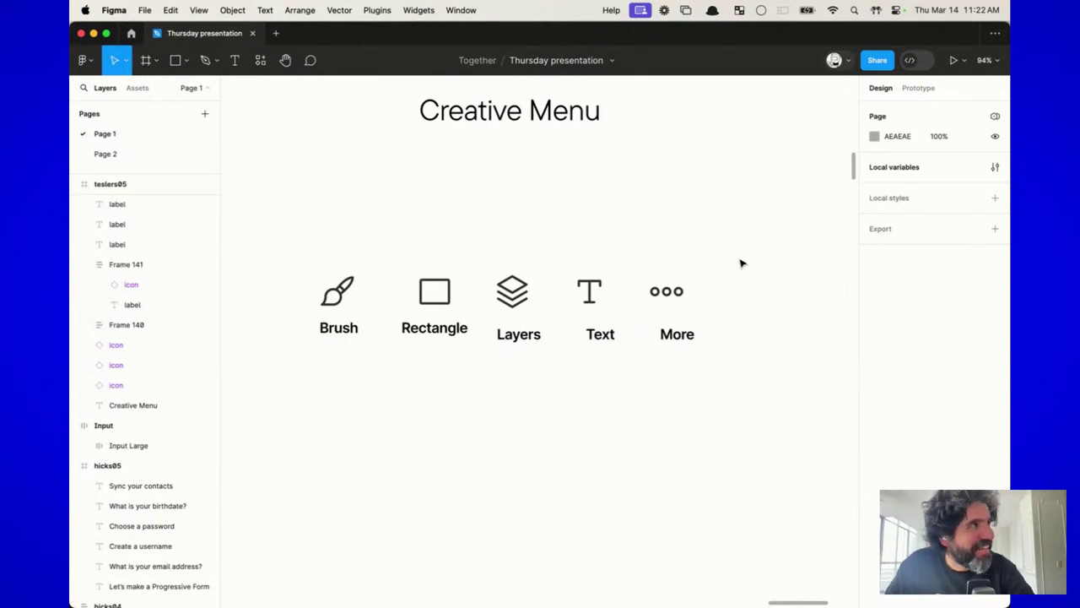
# Step: Wrap the layers, text and more icons, each with its own label, in three separate vertical auto layout frames
pyautogui.click(437, 297)
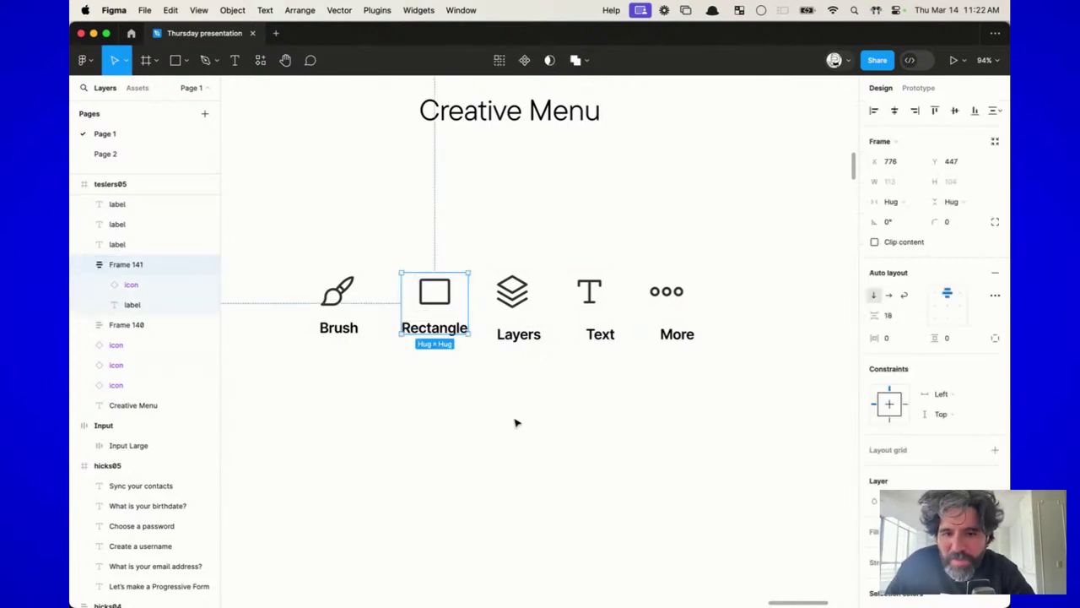
pyautogui.moveTo(491, 233); pyautogui.dragTo(542, 387)
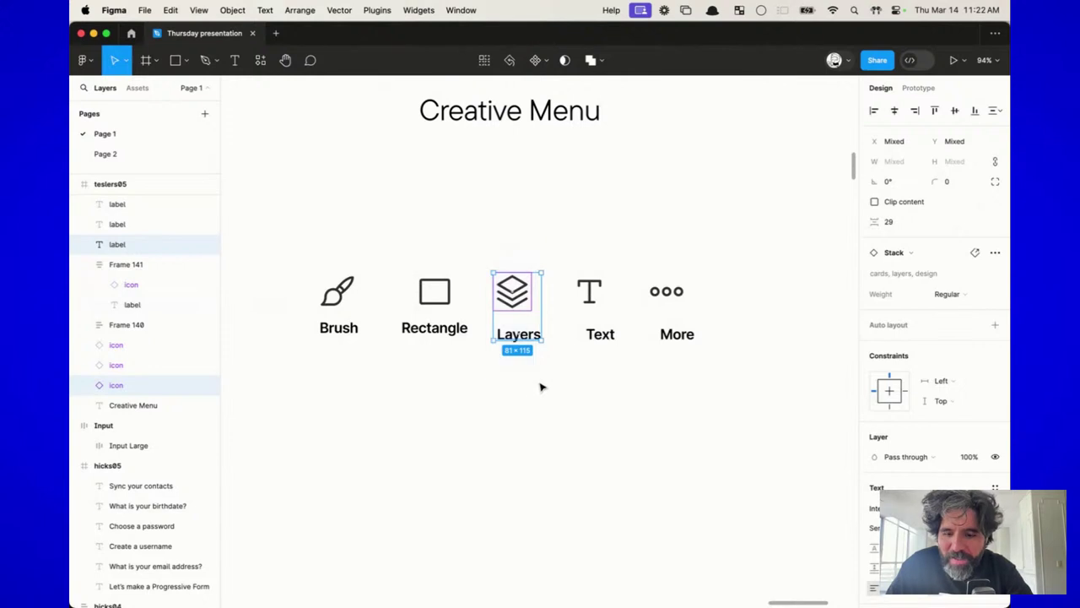
pyautogui.hotkey('shift', 'a')
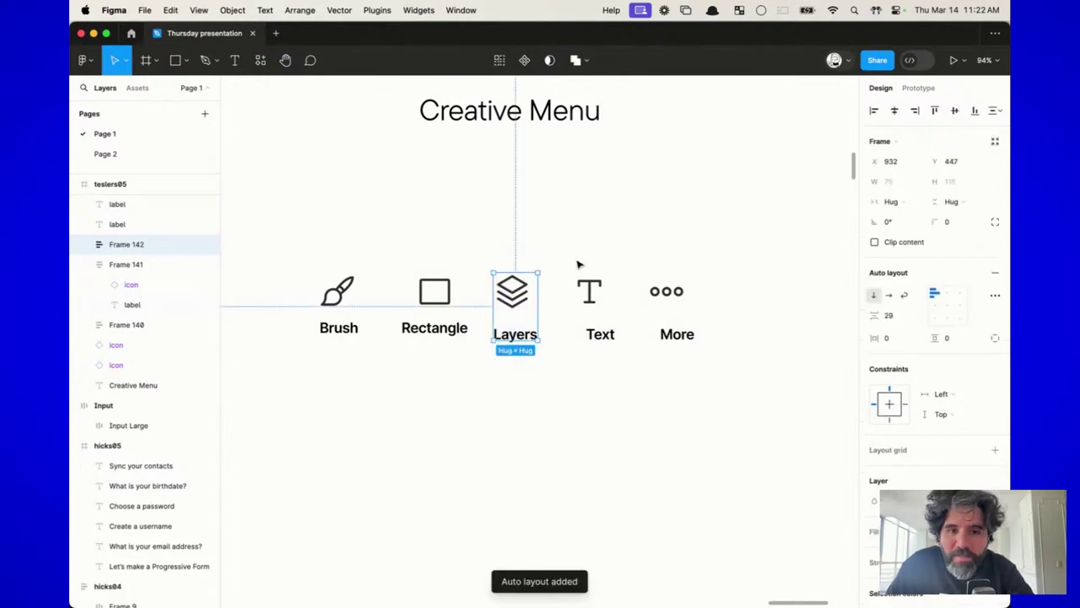
pyautogui.moveTo(581, 228); pyautogui.dragTo(632, 374)
pyautogui.hotkey('shift', 'a')
pyautogui.moveTo(724, 238); pyautogui.dragTo(645, 409)
pyautogui.hotkey('shift', 'a')
pyautogui.click(675, 393)
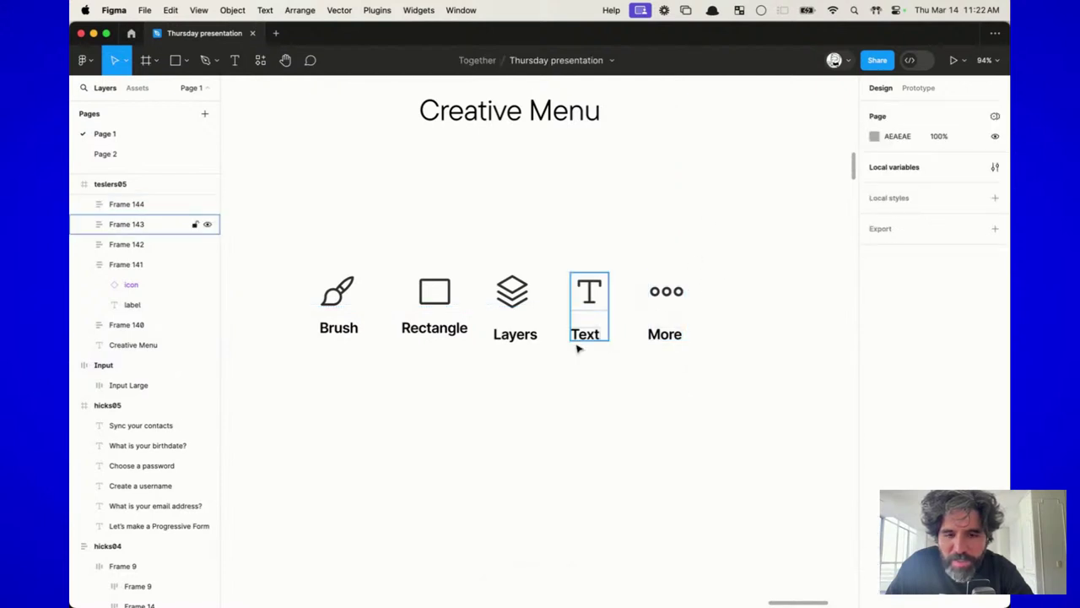
# Step: Rename all five icon-and-label frames to "button"
pyautogui.click(523, 324)
pyautogui.moveTo(731, 262)
pyautogui.mouseDown()
pyautogui.moveTo(405, 394)
pyautogui.moveTo(345, 381)
pyautogui.moveTo(313, 388)
pyautogui.mouseUp()
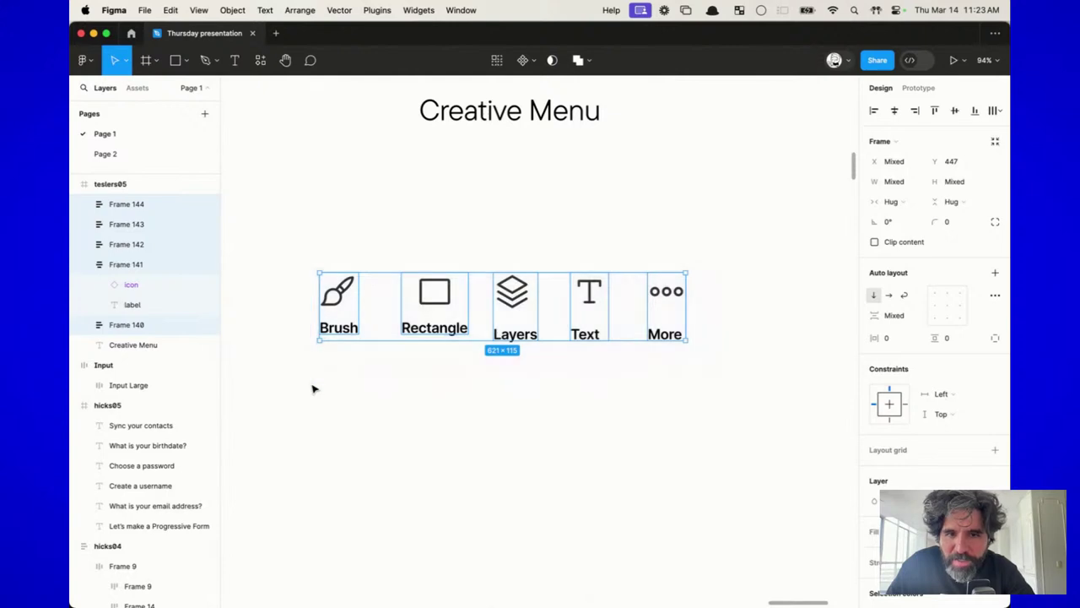
pyautogui.press('super+r')
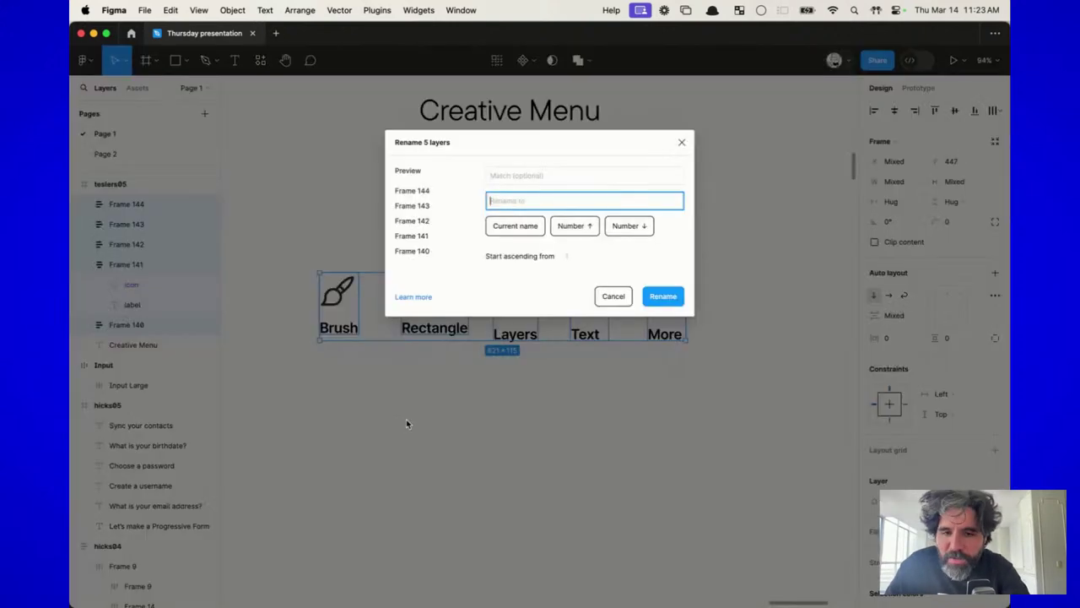
pyautogui.write('button')
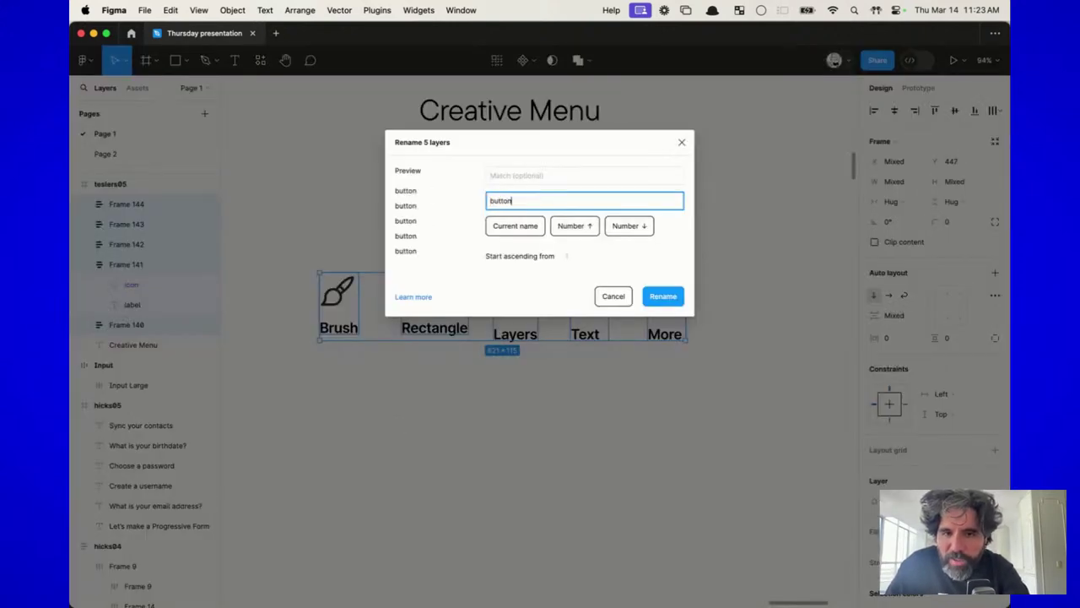
pyautogui.press('Return')
pyautogui.click(496, 419)
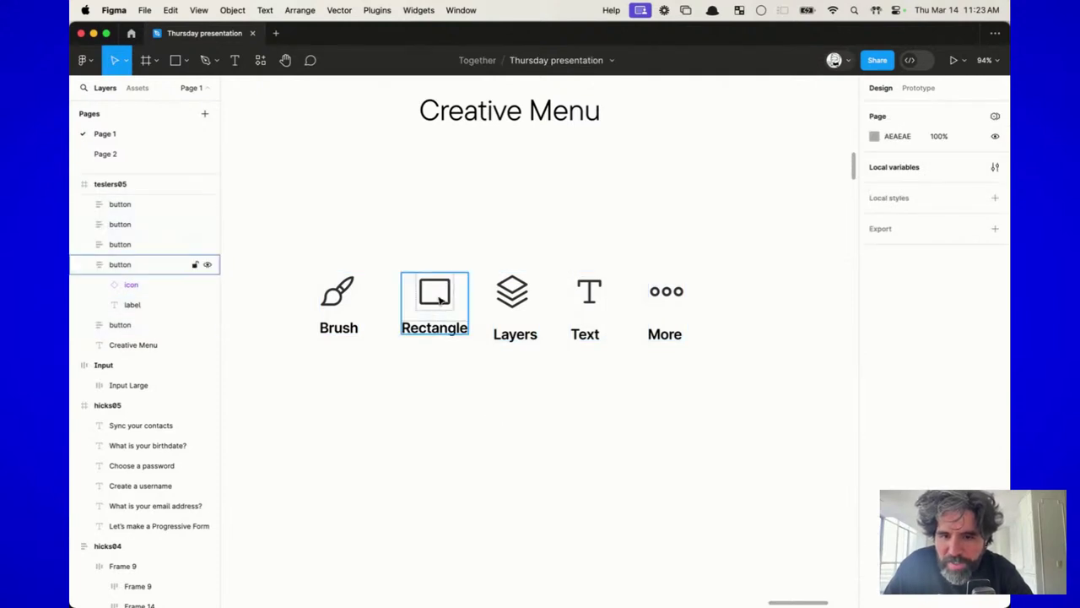
# Step: Try to select all layers matching the "Rectangle" label
pyautogui.doubleClick(442, 331)
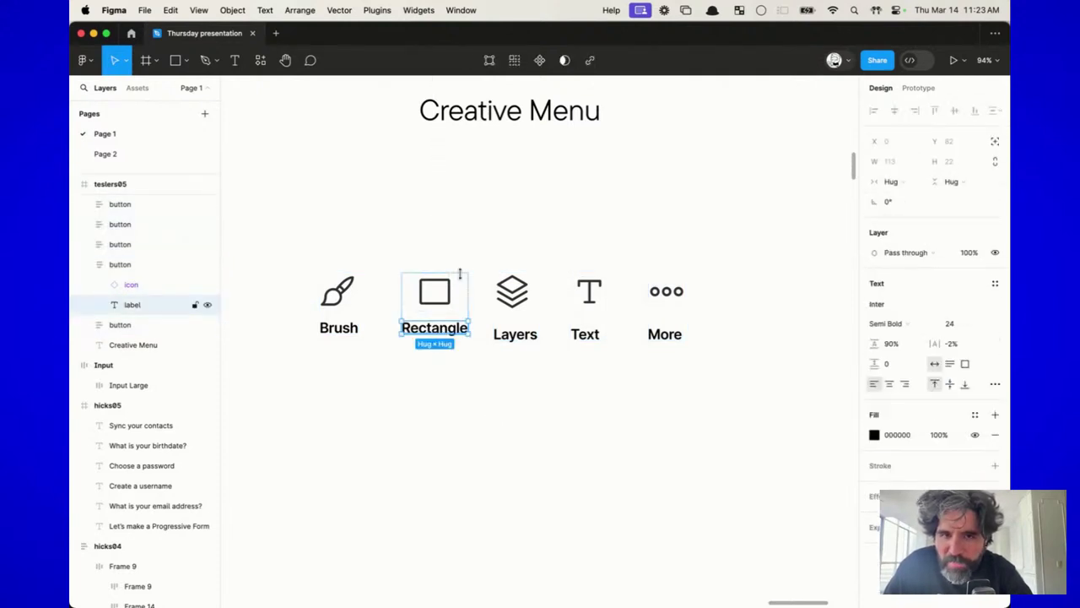
pyautogui.click(517, 62)
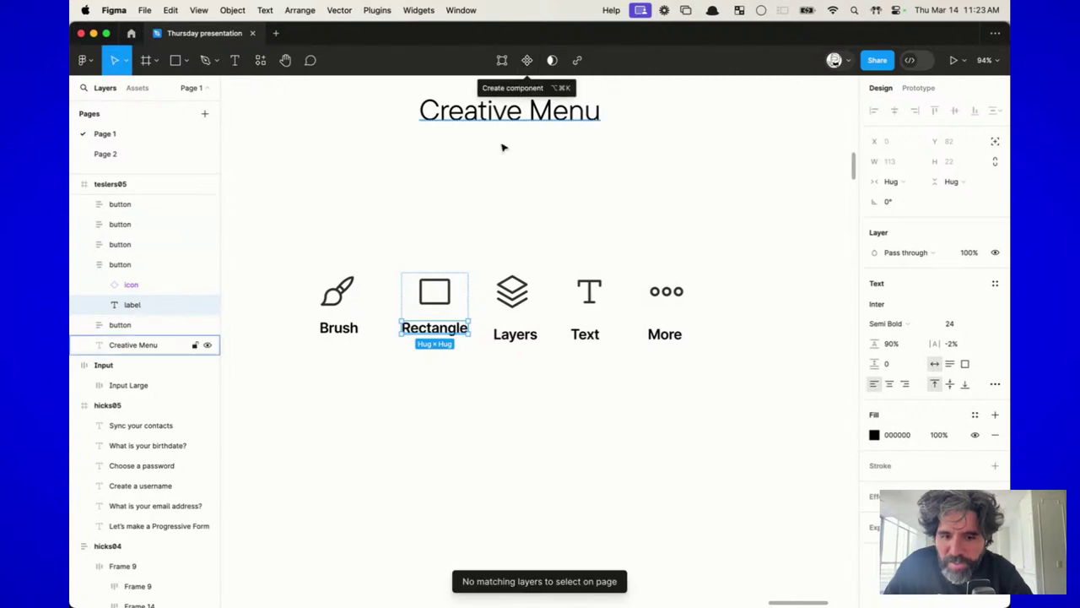
pyautogui.click(487, 208)
# Step: Select the five labels Brush, Rectangle, Layers, Text and More together, and clear the selection
pyautogui.scroll(-5, 430, 289)
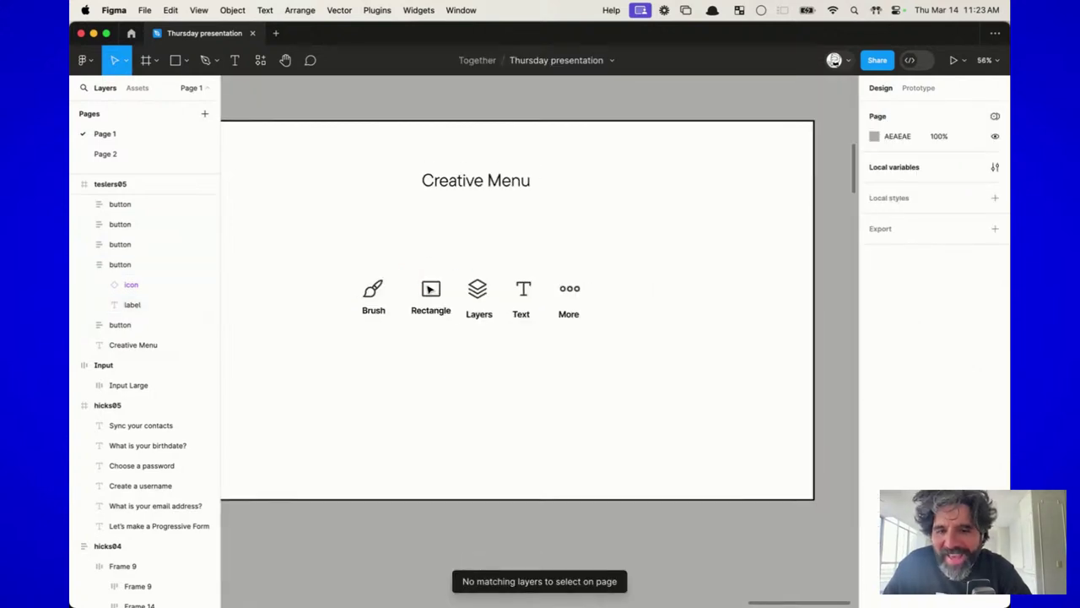
pyautogui.click(430, 289)
pyautogui.doubleClick(377, 312)
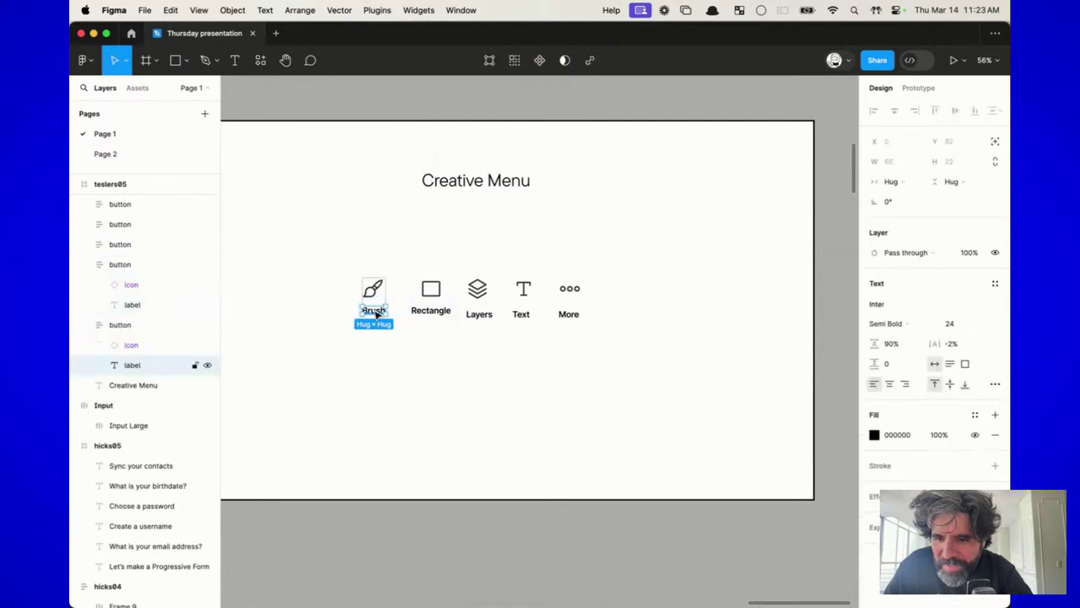
pyautogui.keyDown('shift'); pyautogui.click(441, 312); pyautogui.keyUp('shift')
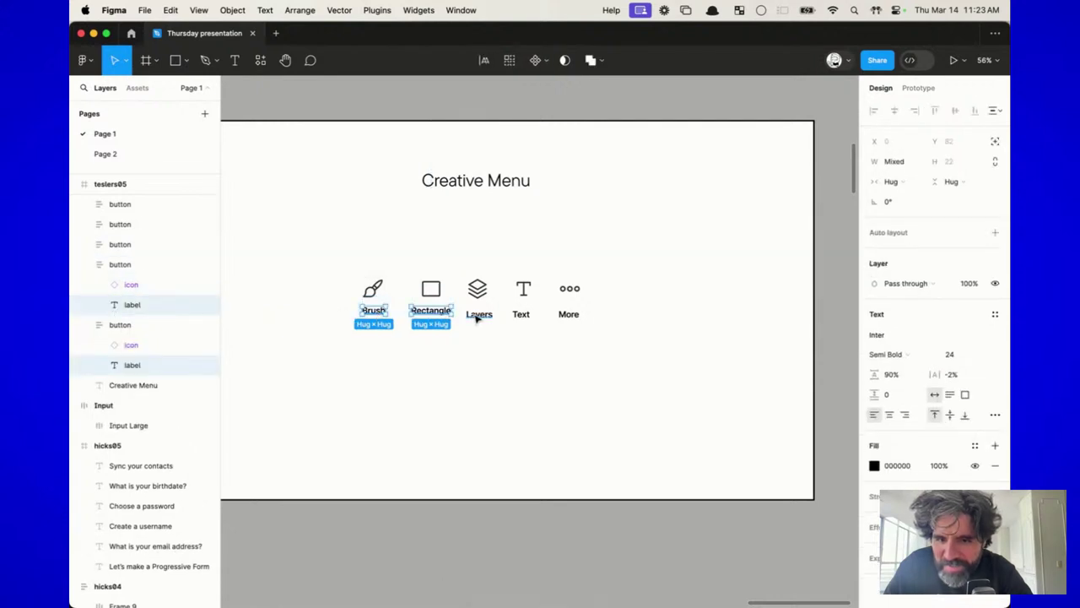
pyautogui.keyDown('shift'); pyautogui.click(478, 313); pyautogui.keyUp('shift')
pyautogui.keyDown('shift'); pyautogui.click(521, 314); pyautogui.keyUp('shift')
pyautogui.keyDown('shift'); pyautogui.click(569, 314); pyautogui.keyUp('shift')
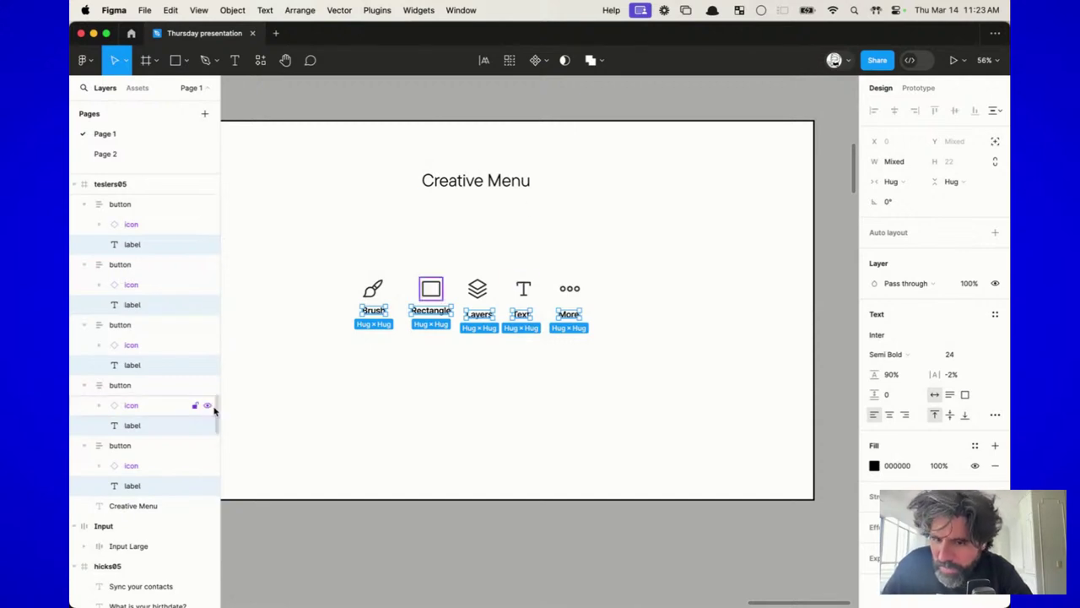
pyautogui.click(378, 403)
# Step: Wrap the five button frames together in one horizontal auto layout frame
pyautogui.moveTo(339, 268); pyautogui.dragTo(631, 346)
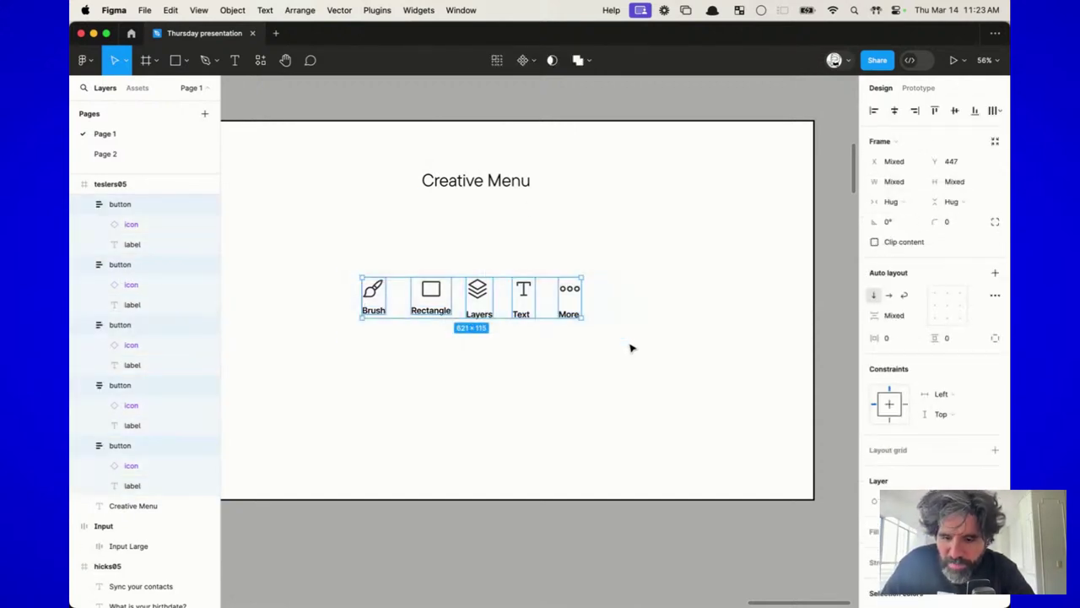
pyautogui.hotkey('shift', 'a')
pyautogui.click(470, 405)
# Step: Try the matching-layers selection again from the "Rectangle" label nested in the new row frame
pyautogui.keyDown('super'); pyautogui.click(430, 312); pyautogui.keyUp('super')
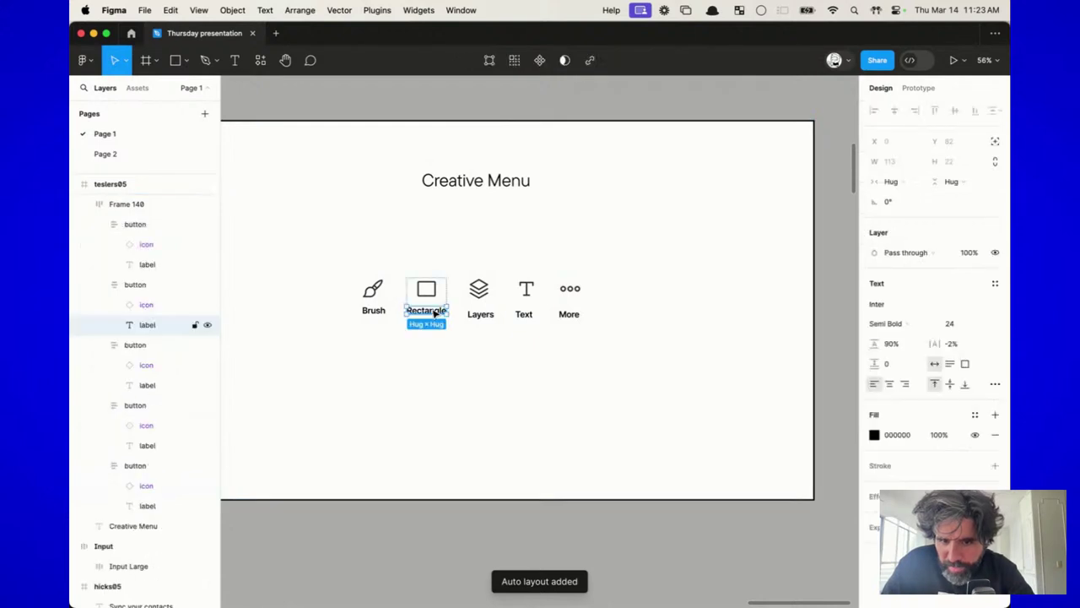
pyautogui.click(523, 60)
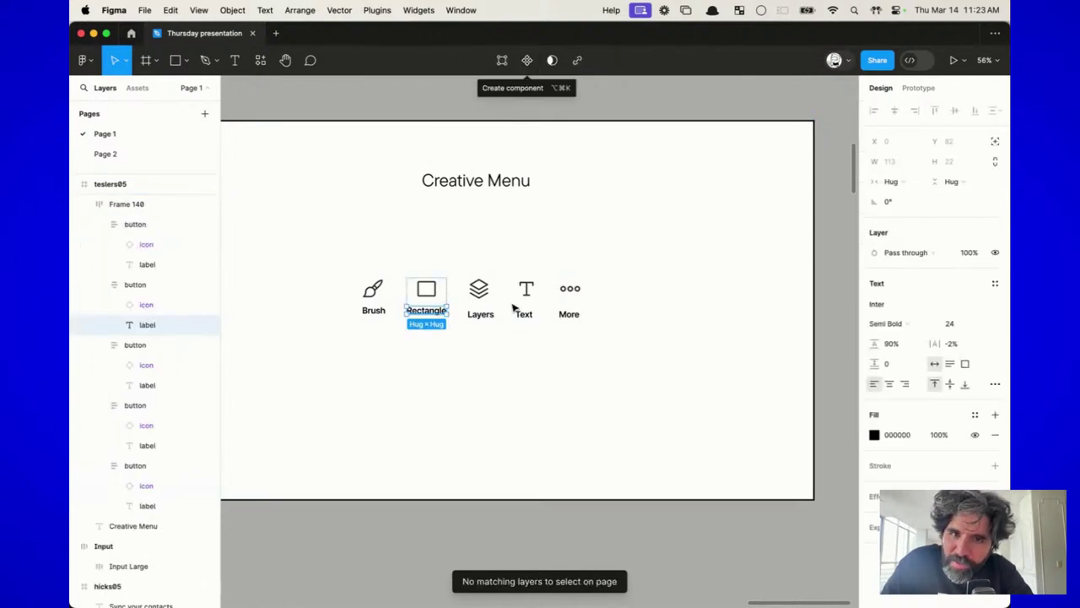
pyautogui.click(478, 368)
# Step: Rename the auto layout frame that holds the five buttons to "Button"
pyautogui.click(483, 308)
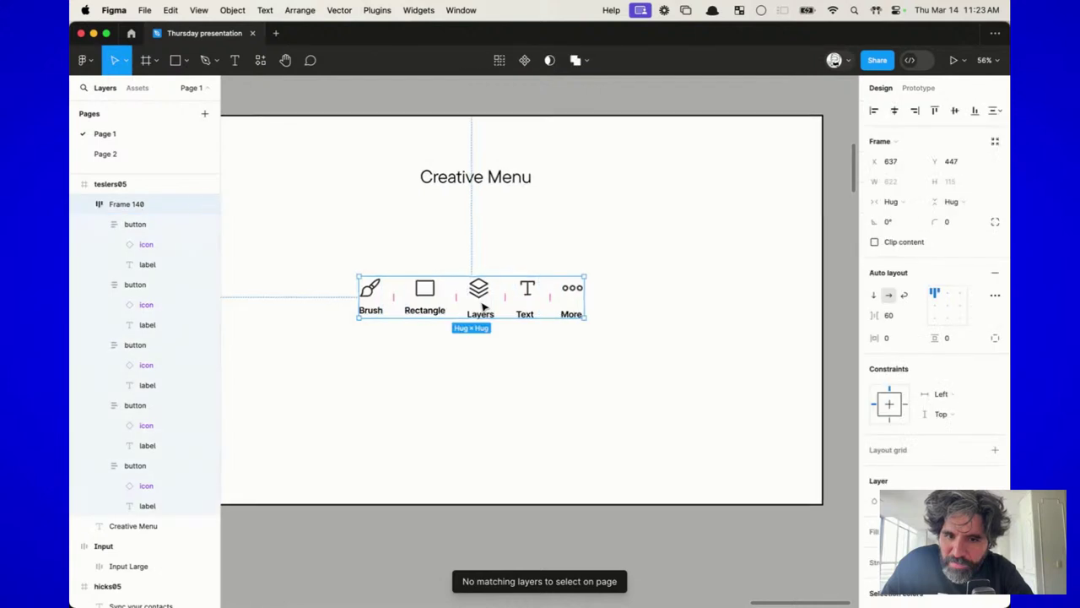
pyautogui.scroll(5, 481, 312)
pyautogui.keyDown('super'); pyautogui.click(477, 332); pyautogui.keyUp('super')
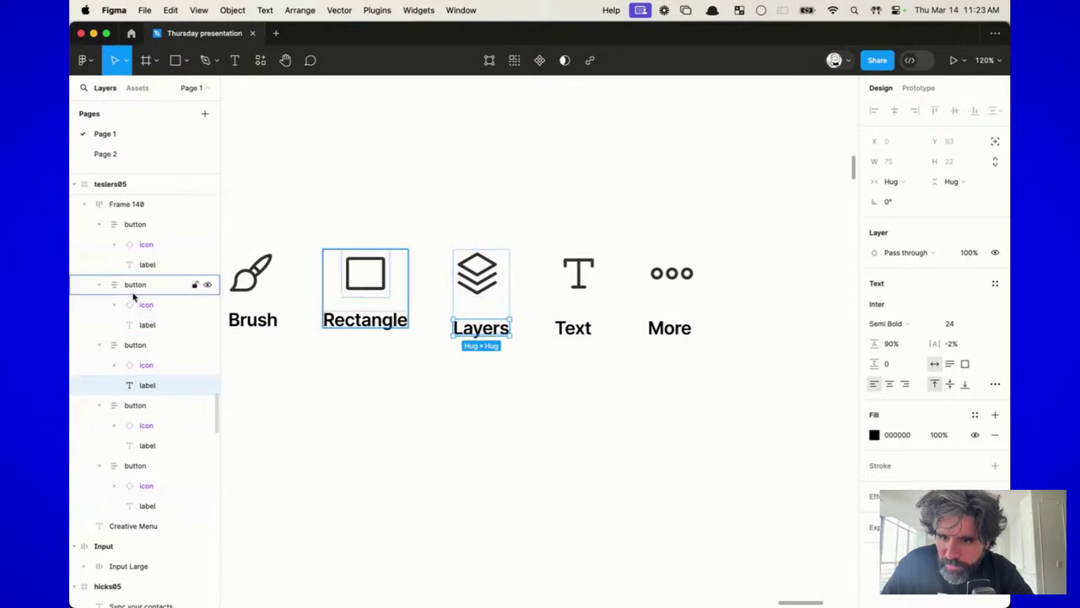
pyautogui.click(143, 231)
pyautogui.doubleClick(148, 232)
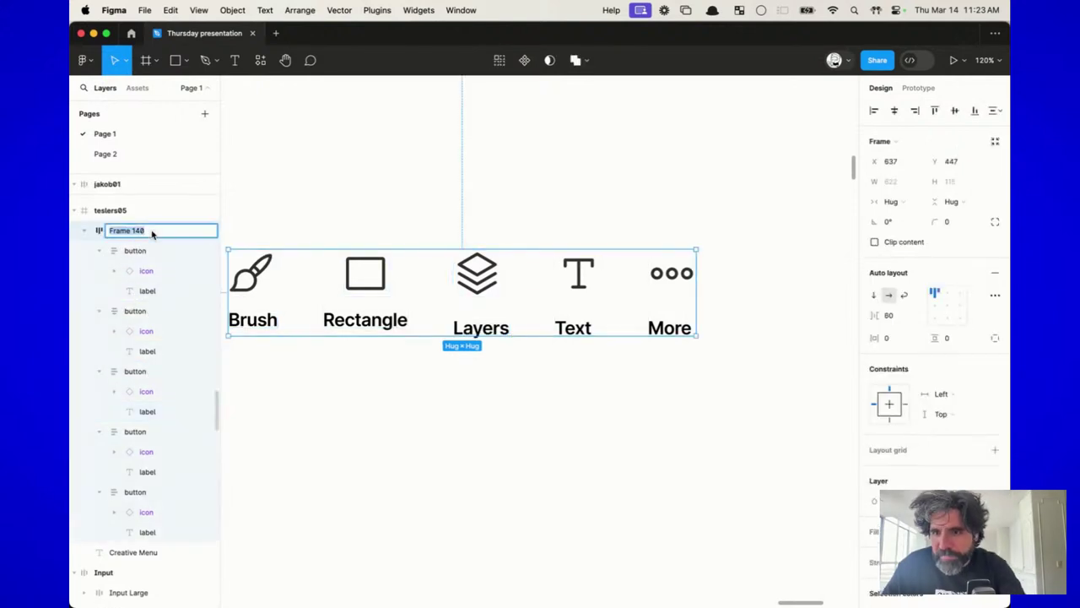
pyautogui.write('Button')
pyautogui.press('Return')
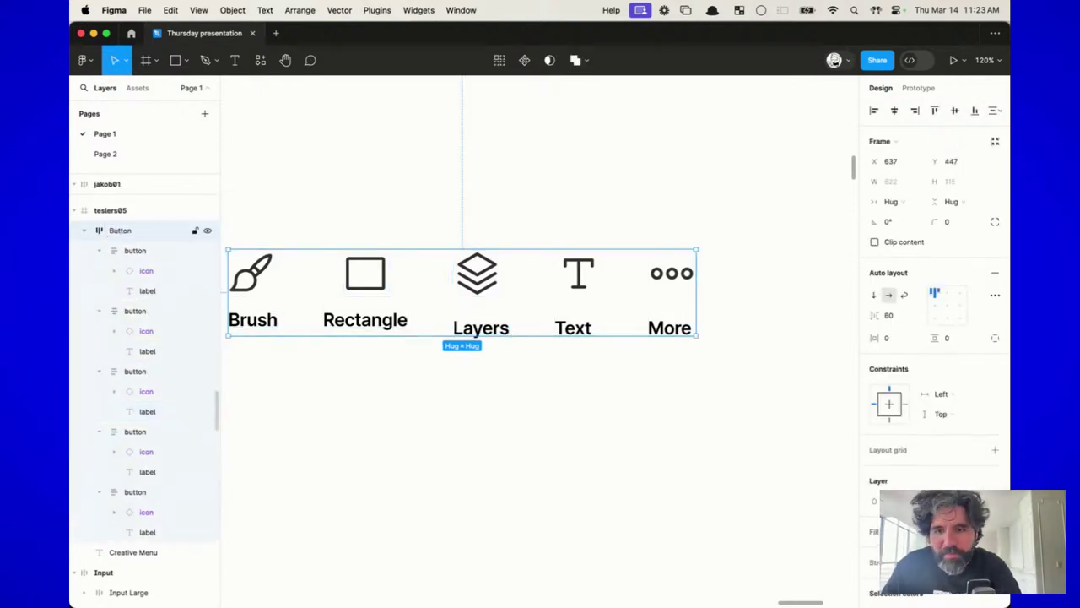
# Step: Select the "Rectangle" label inside the renamed Button frame and try to select its matching labels
pyautogui.click(374, 439)
pyautogui.keyDown('super'); pyautogui.click(259, 329); pyautogui.keyUp('super')
pyautogui.click(399, 324)
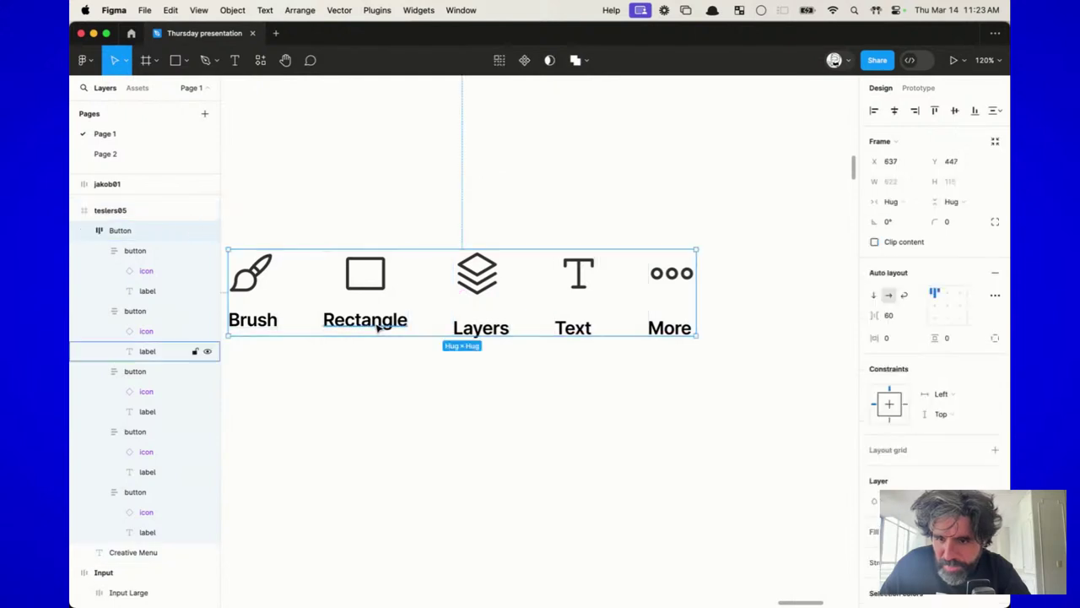
pyautogui.keyDown('super'); pyautogui.click(379, 328); pyautogui.keyUp('super')
pyautogui.click(417, 465)
pyautogui.keyDown('super'); pyautogui.click(393, 333); pyautogui.keyUp('super')
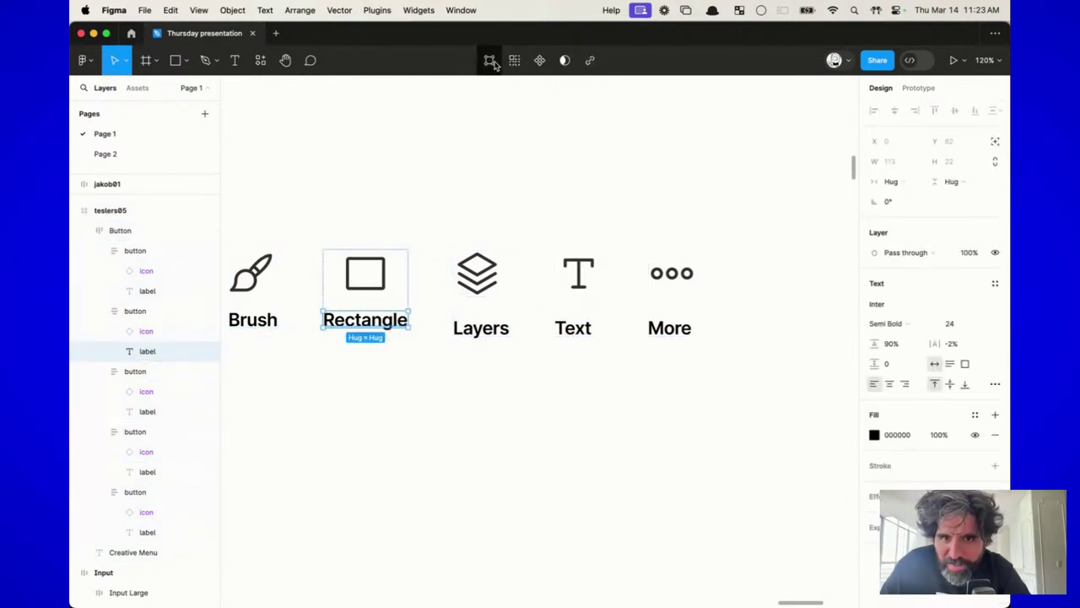
pyautogui.click(515, 61)
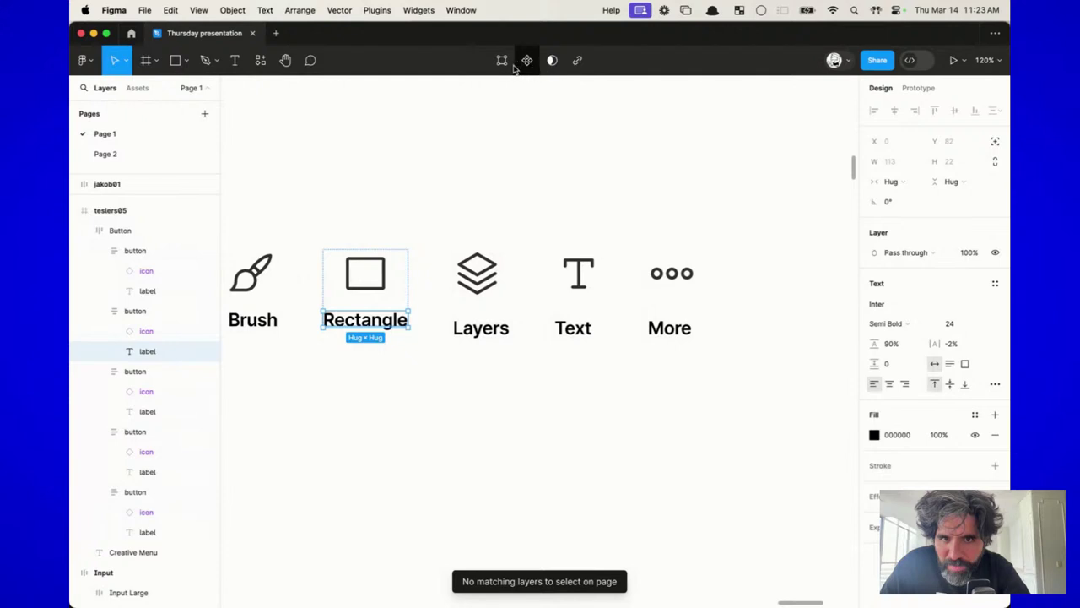
# Step: Add the Layers, Text, More and Brush labels to the selection and move the selection up to their five parent button frames
pyautogui.keyDown('shift'); pyautogui.keyDown('super'); pyautogui.click(477, 329); pyautogui.keyUp('super'); pyautogui.keyUp('shift')
pyautogui.keyDown('shift'); pyautogui.keyDown('super'); pyautogui.click(571, 330); pyautogui.keyUp('super'); pyautogui.keyUp('shift')
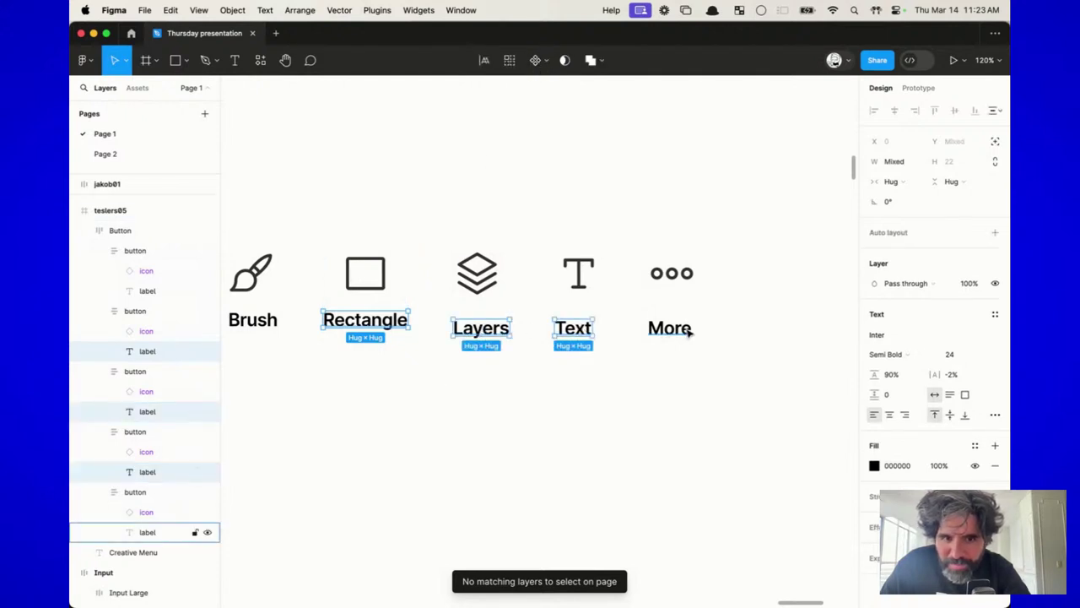
pyautogui.keyDown('shift'); pyautogui.keyDown('super'); pyautogui.click(679, 329); pyautogui.keyUp('super'); pyautogui.keyUp('shift')
pyautogui.hscroll(-5, 692, 321)
pyautogui.keyDown('shift'); pyautogui.keyDown('super'); pyautogui.click(384, 290); pyautogui.keyUp('super'); pyautogui.keyUp('shift')
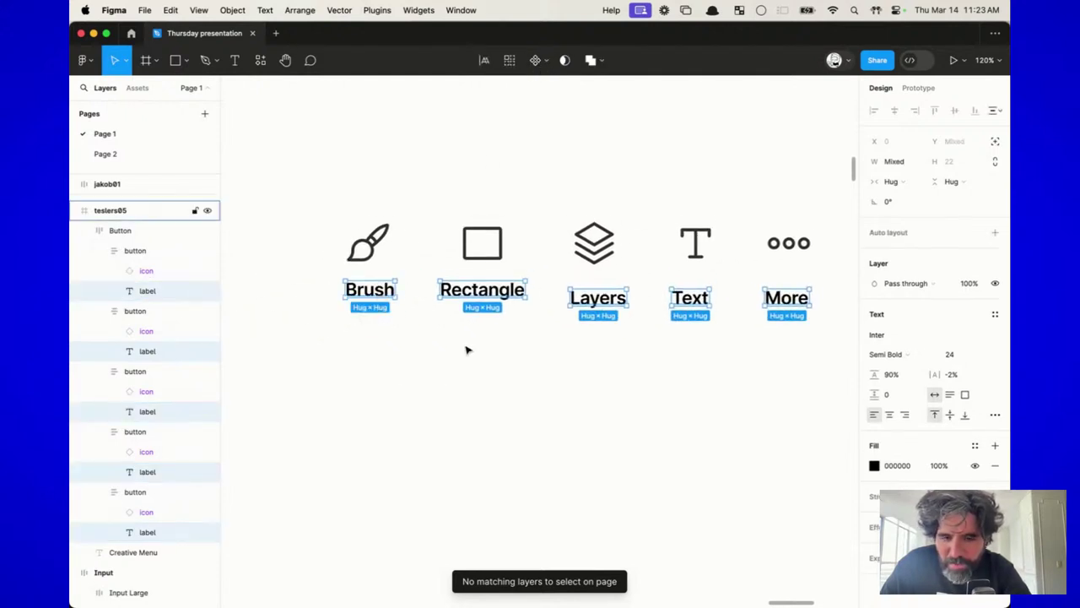
pyautogui.hscroll(5, 466, 350)
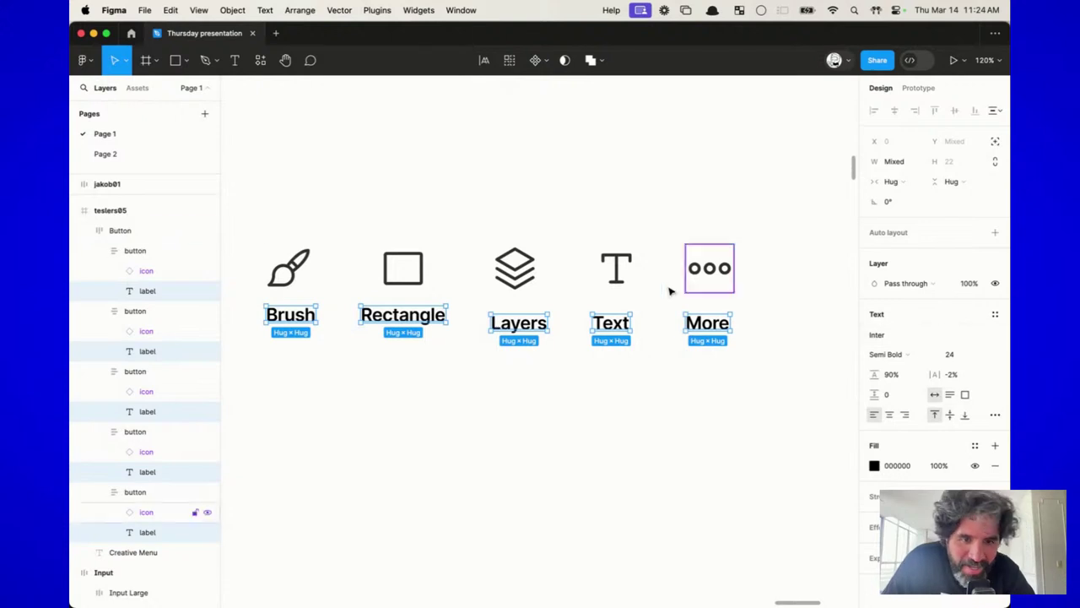
pyautogui.hotkey('shift', 'Return')
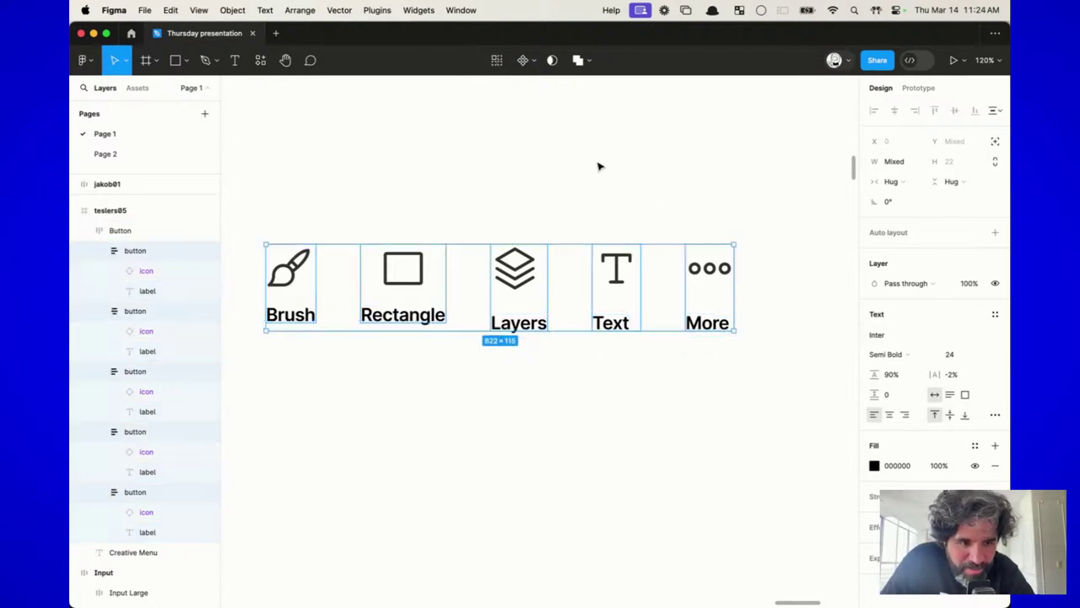
# Step: Set the vertical gap in all five button frames to 16 and align their contents to the center
pyautogui.click(905, 316)
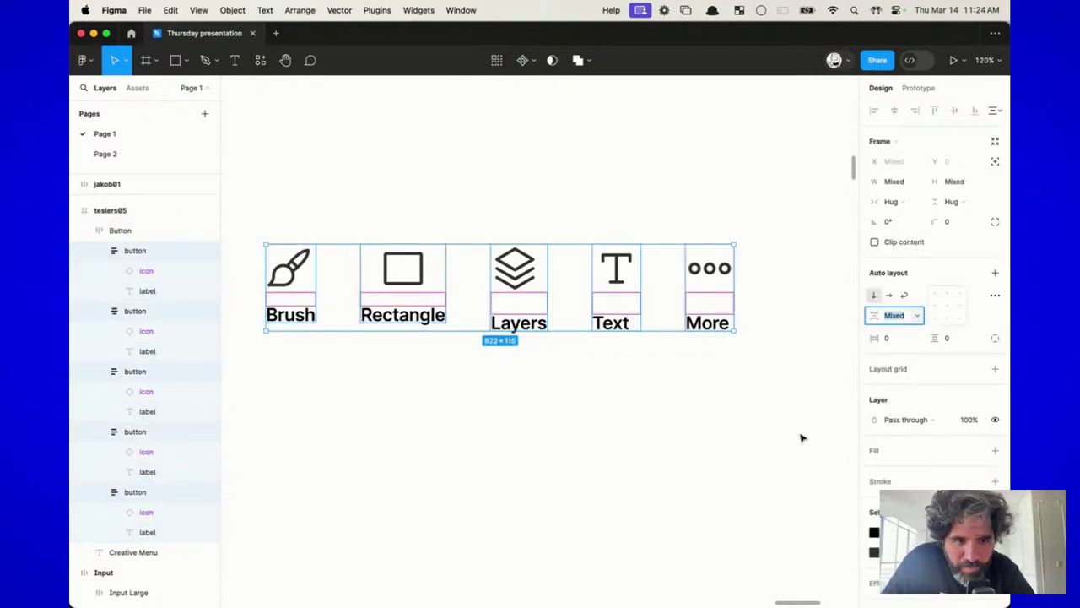
pyautogui.write('16')
pyautogui.press('Return')
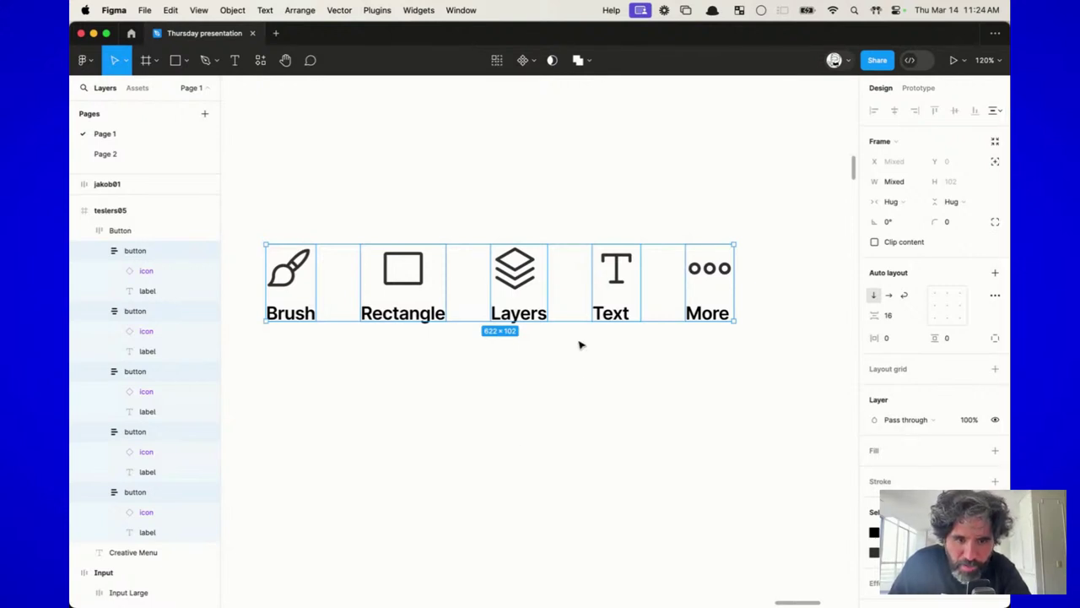
pyautogui.click(947, 305)
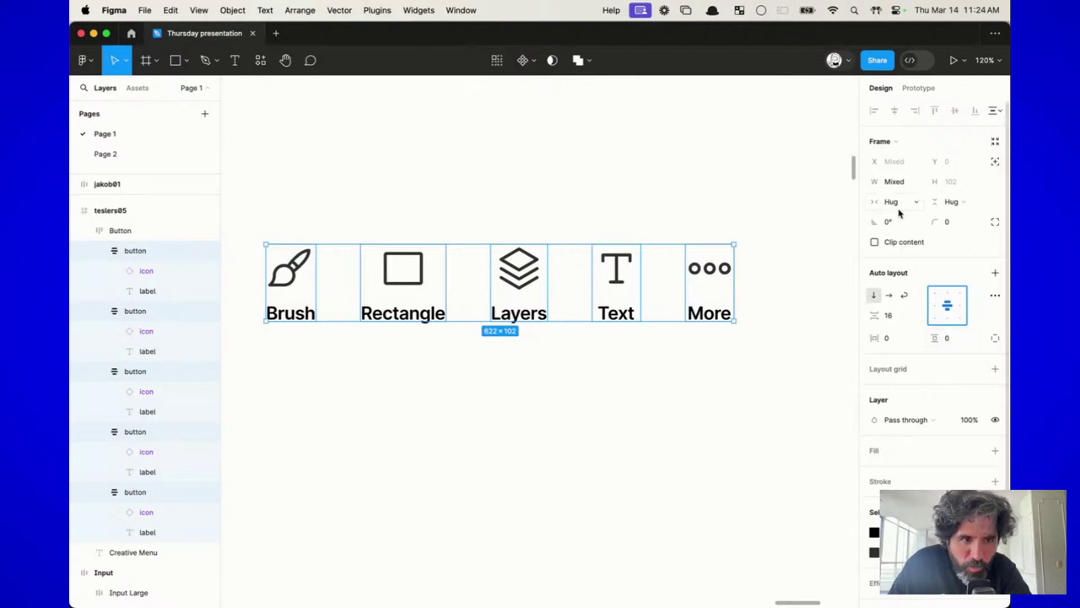
# Step: Set the horizontal gap between items in the outer Button row frame to Auto
pyautogui.scroll(-5, 629, 313)
pyautogui.click(686, 234)
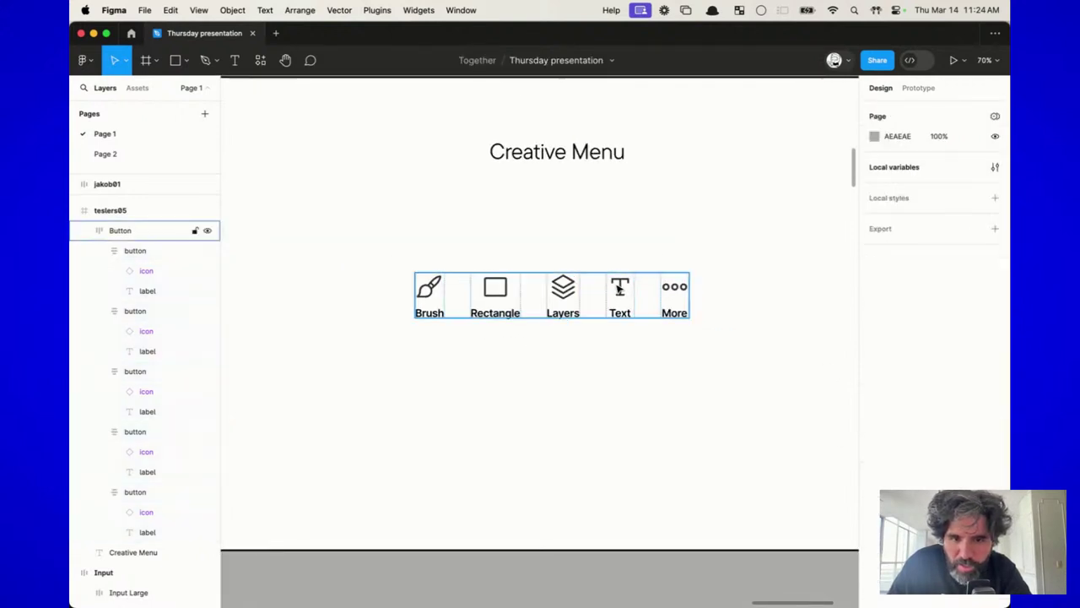
pyautogui.click(675, 295)
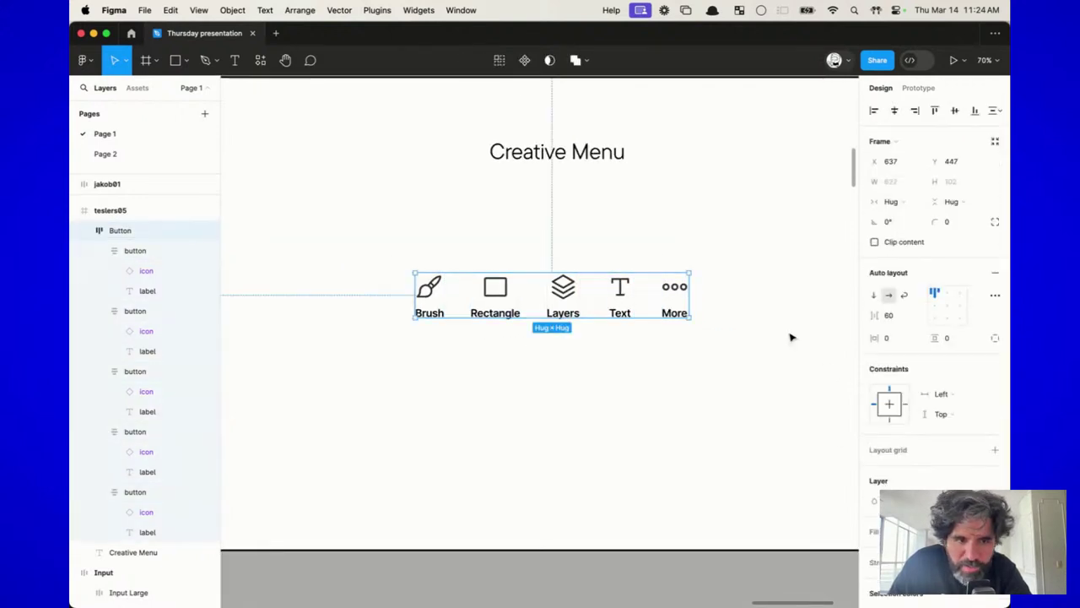
pyautogui.click(900, 317)
pyautogui.write('auto')
pyautogui.press('Return')
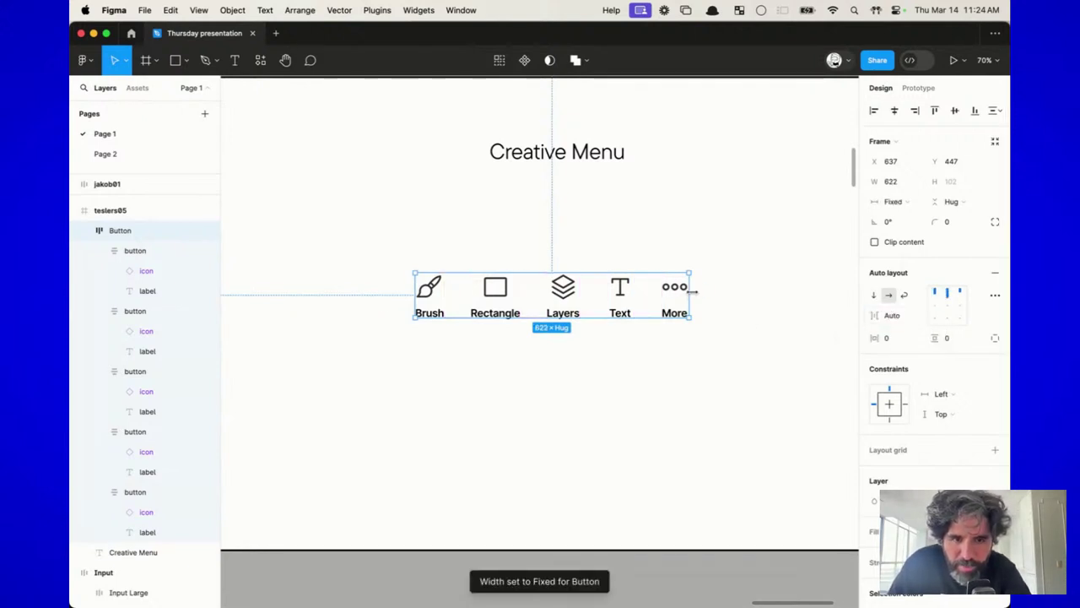
# Step: Select all five buttons inside the row and set their horizontal resizing to Fill container
pyautogui.scroll(3, 644, 306)
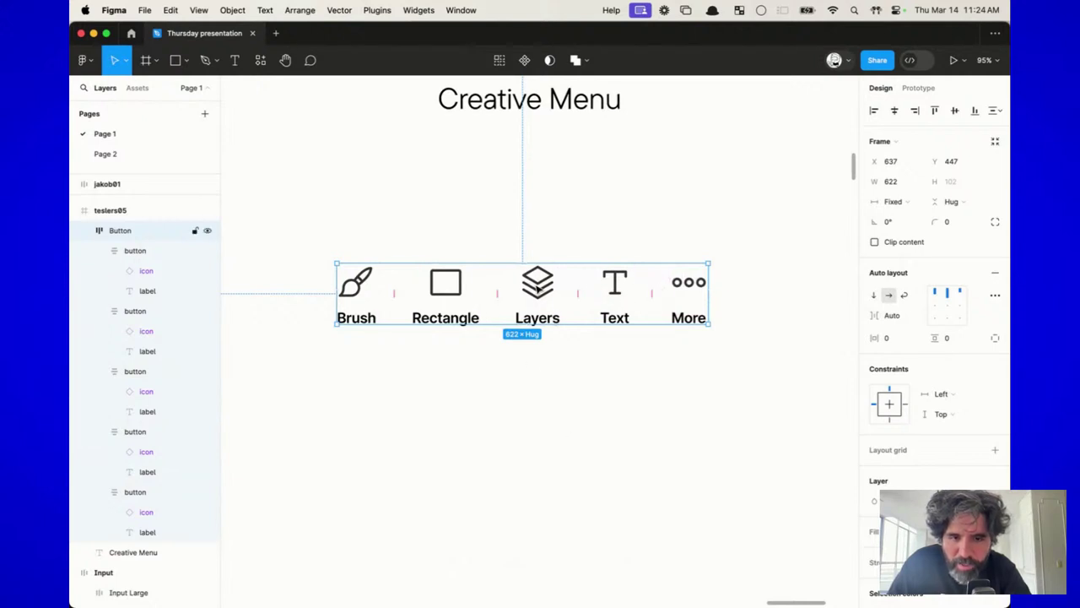
pyautogui.click(447, 306)
pyautogui.press('super+a')
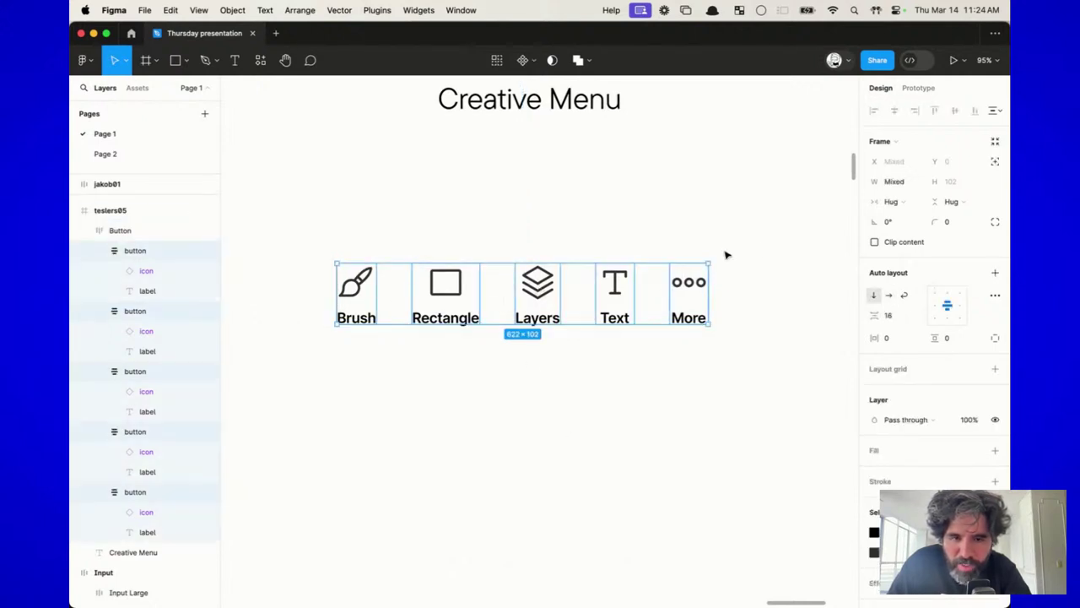
pyautogui.scroll(2, 622, 312)
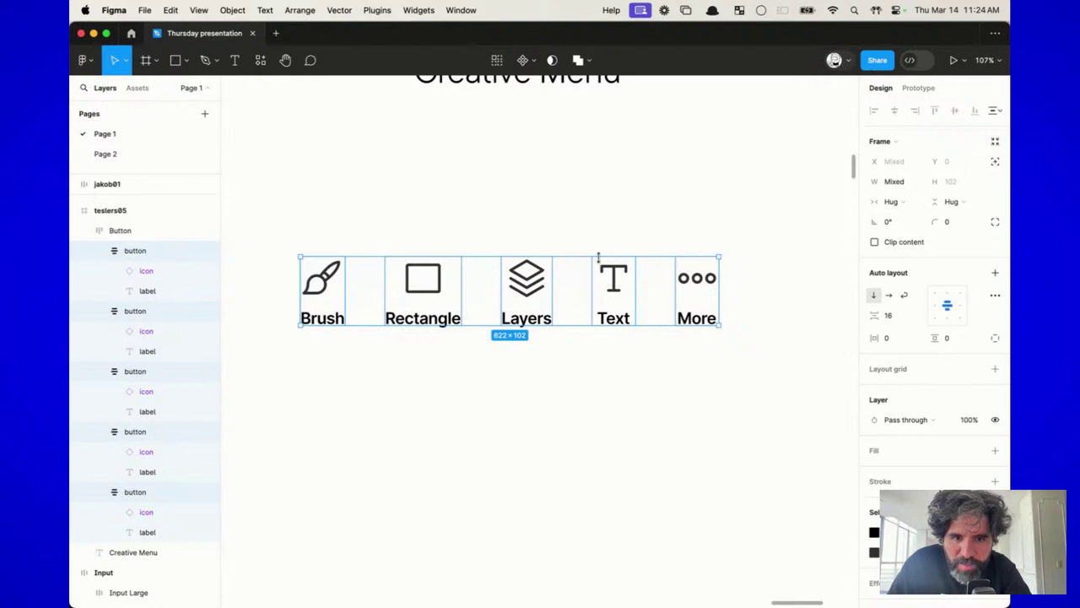
pyautogui.click(898, 182)
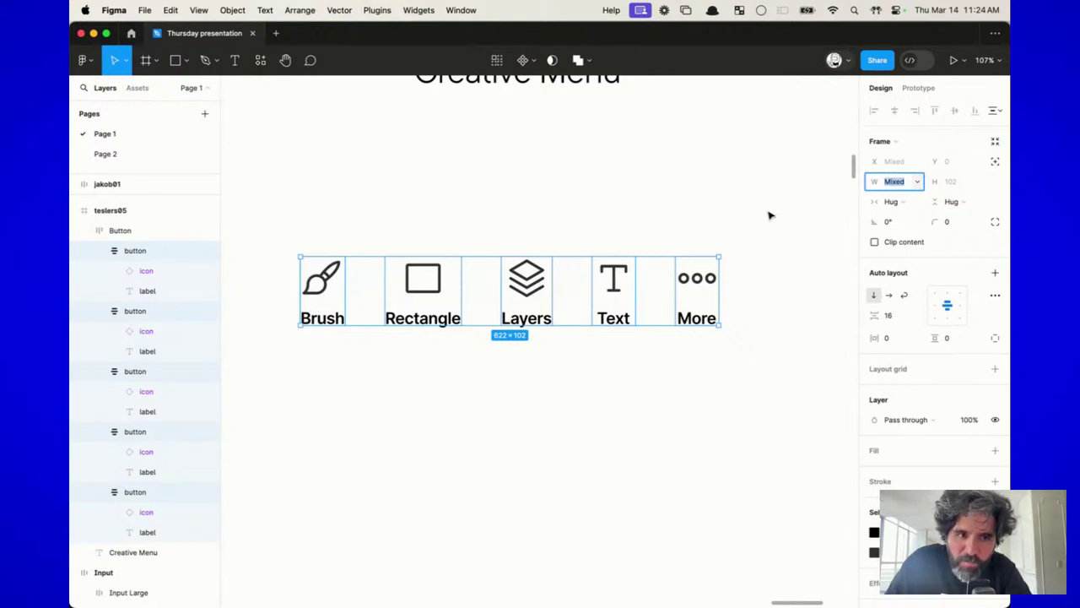
pyautogui.click(919, 205)
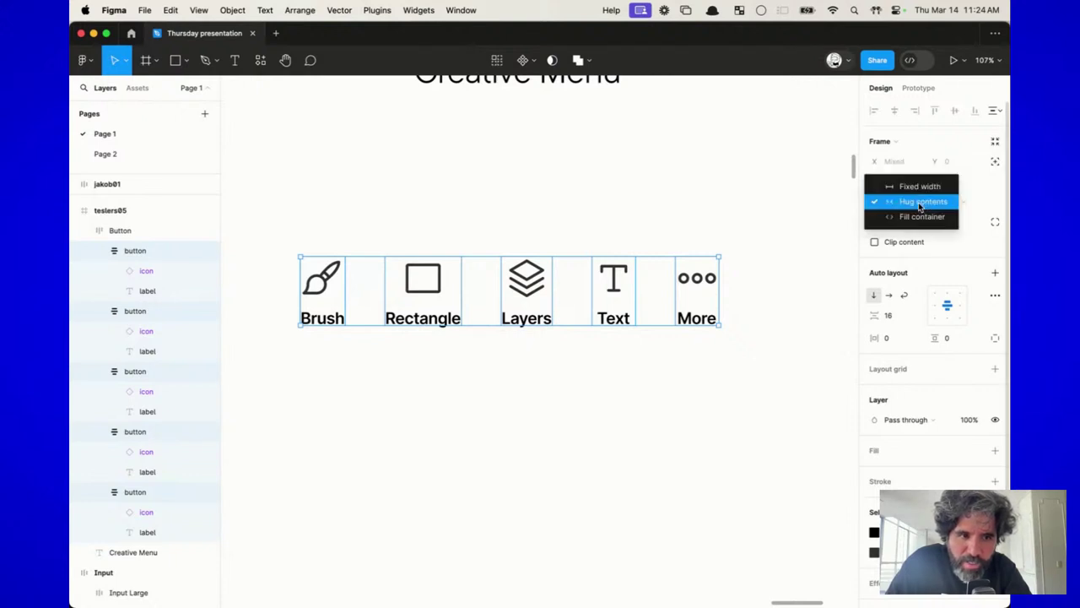
pyautogui.click(932, 216)
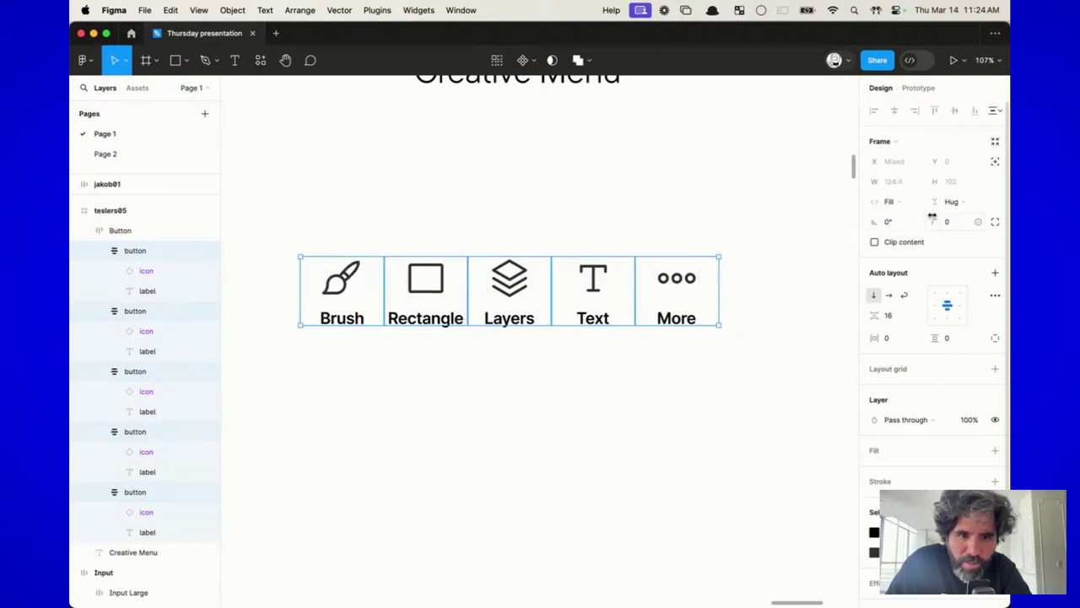
pyautogui.click(630, 449)
pyautogui.click(313, 270)
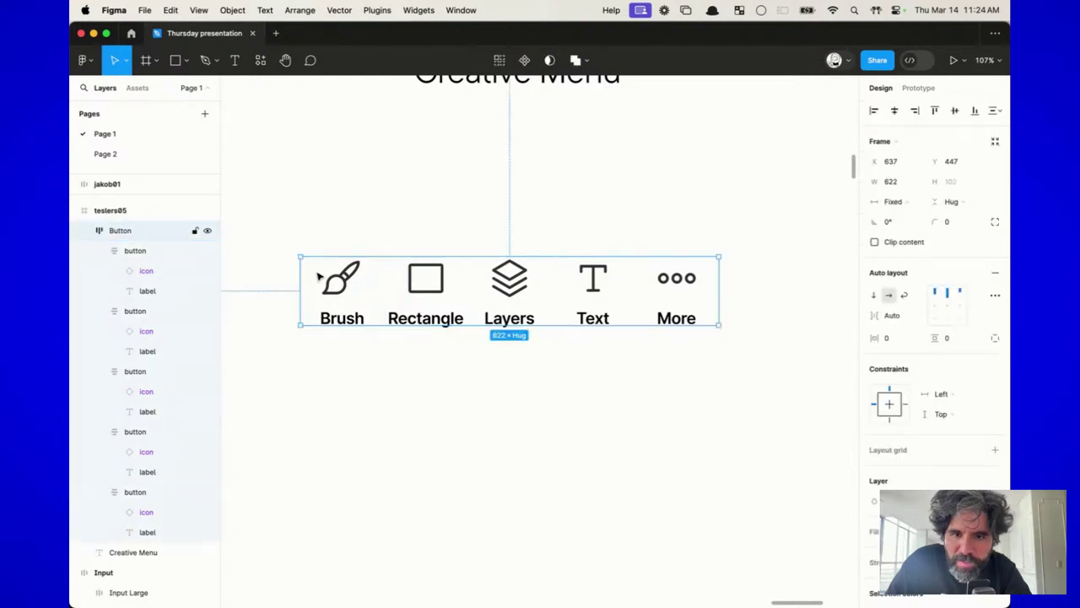
pyautogui.click(519, 288)
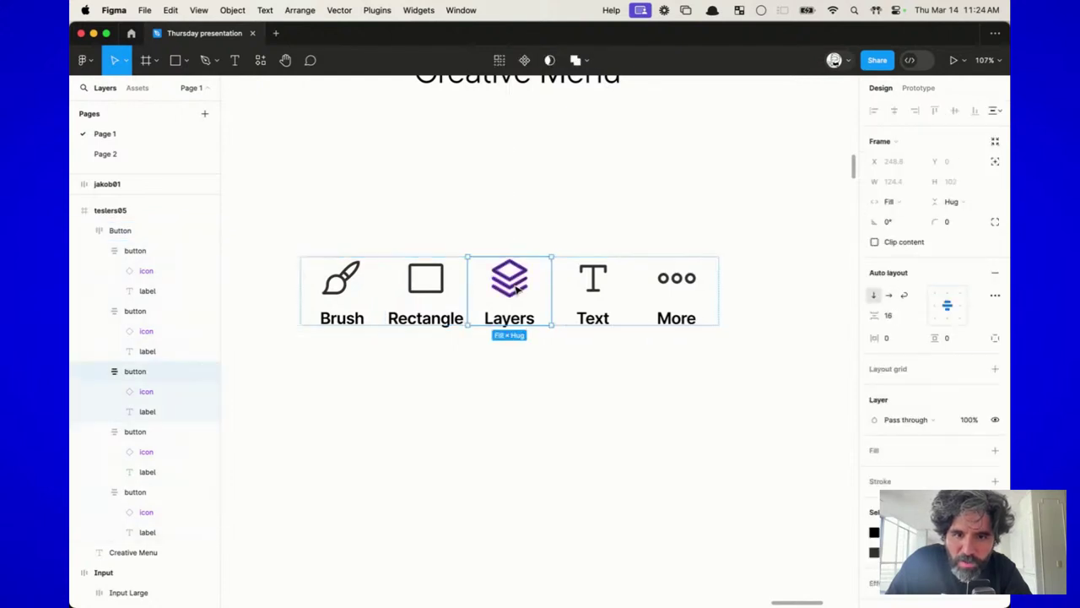
pyautogui.press('super+a')
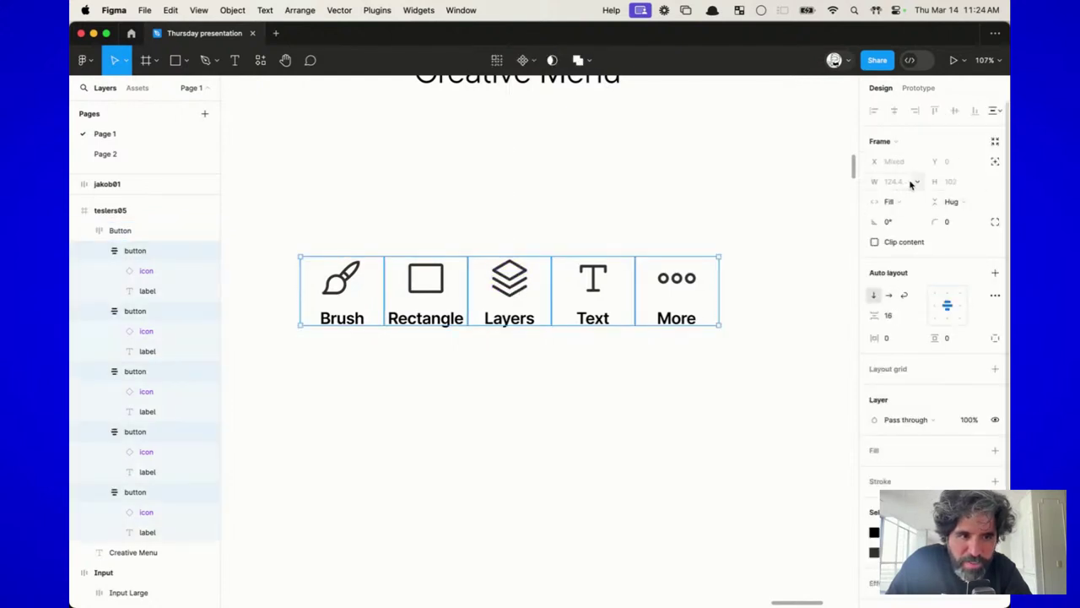
pyautogui.click(498, 427)
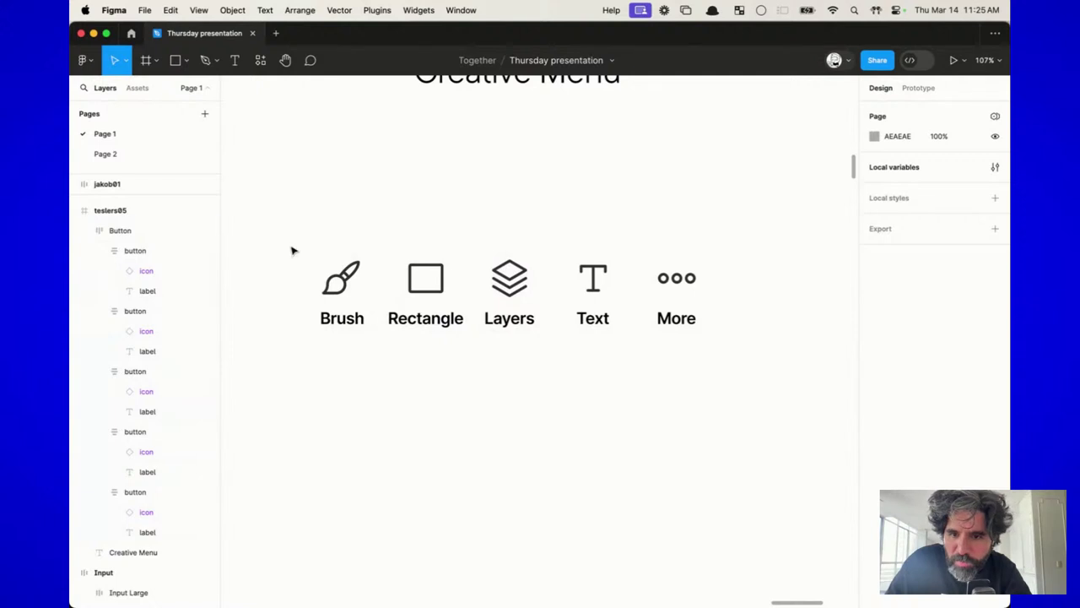
# Step: Widen the outer Button row frame to a fixed width of 720
pyautogui.click(319, 277)
pyautogui.click(894, 181)
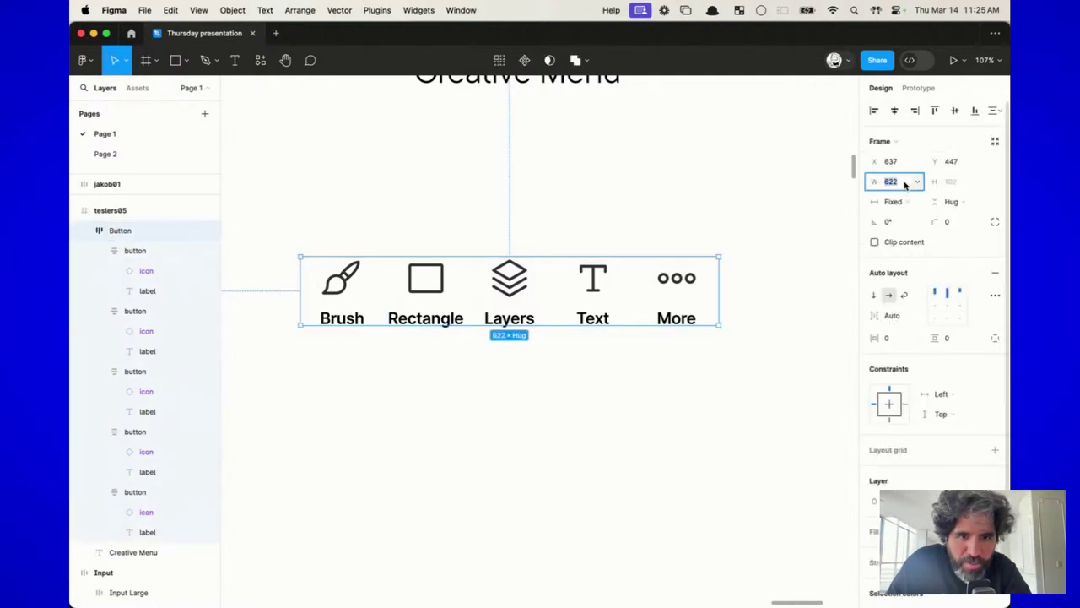
pyautogui.write('862')
pyautogui.press('Return')
pyautogui.write('878')
pyautogui.press('Return')
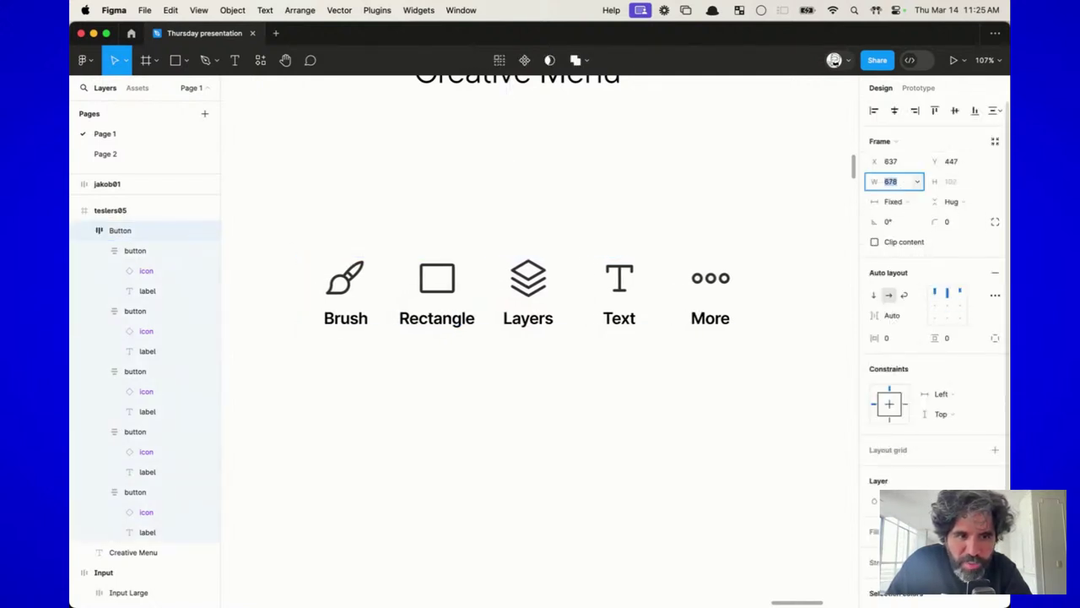
pyautogui.write('886')
pyautogui.press('Return')
pyautogui.write('720')
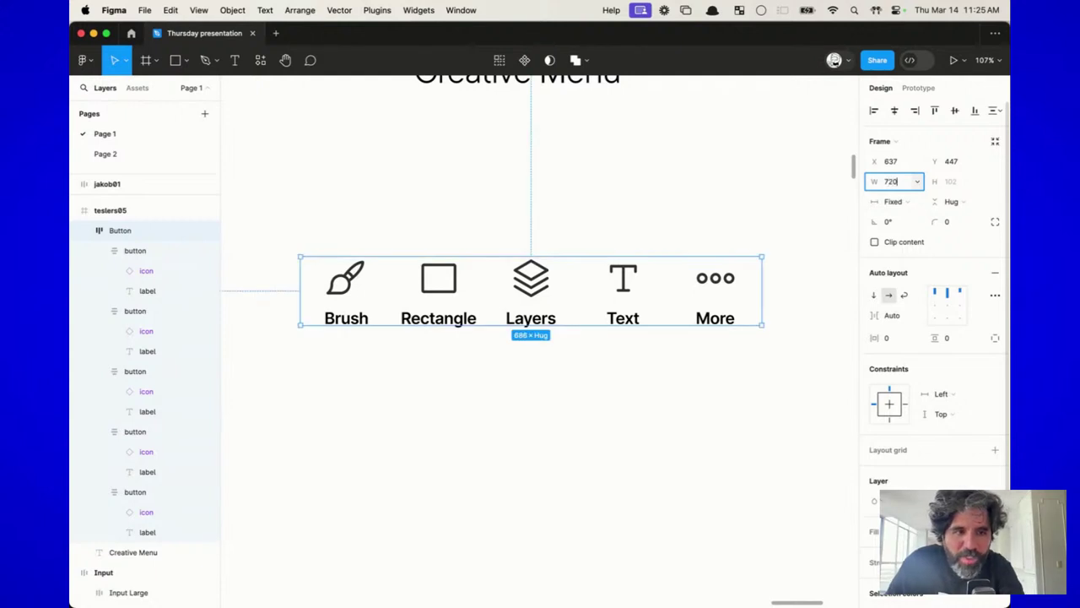
pyautogui.press('Return')
pyautogui.click(448, 447)
pyautogui.hotkey('ctrl', 'z')
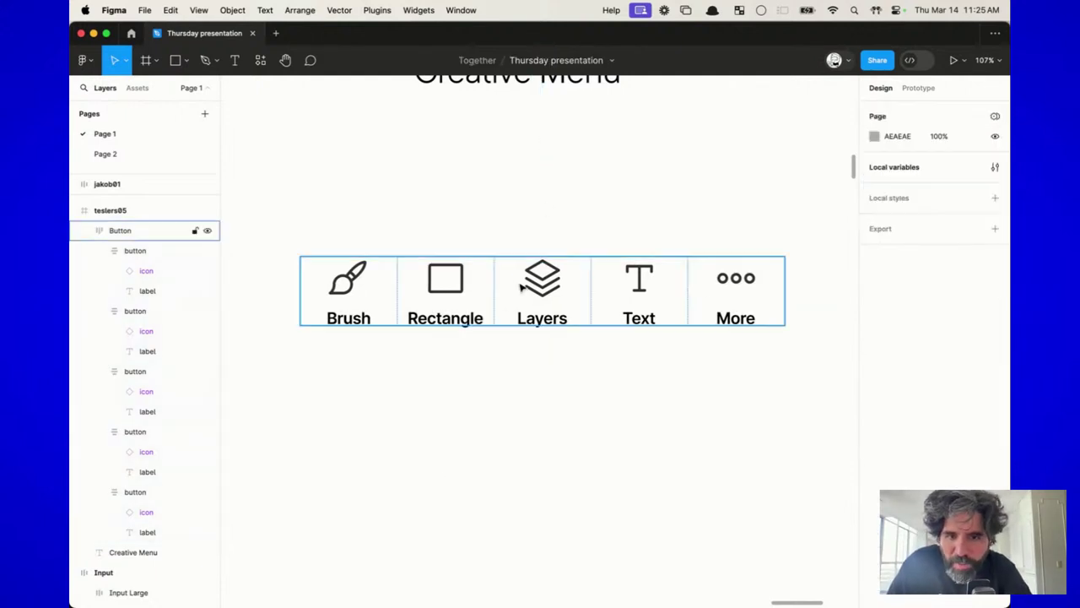
# Step: Set the outer Button row frame's horizontal and vertical padding to 16
pyautogui.click(897, 338)
pyautogui.write('10')
pyautogui.press('Return')
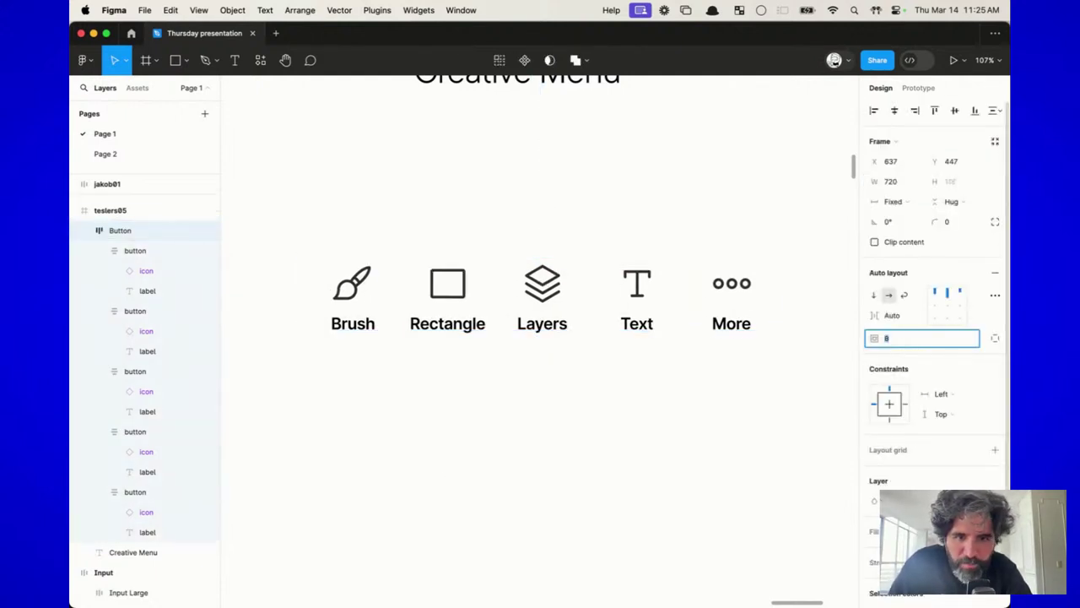
pyautogui.click(532, 438)
pyautogui.click(467, 339)
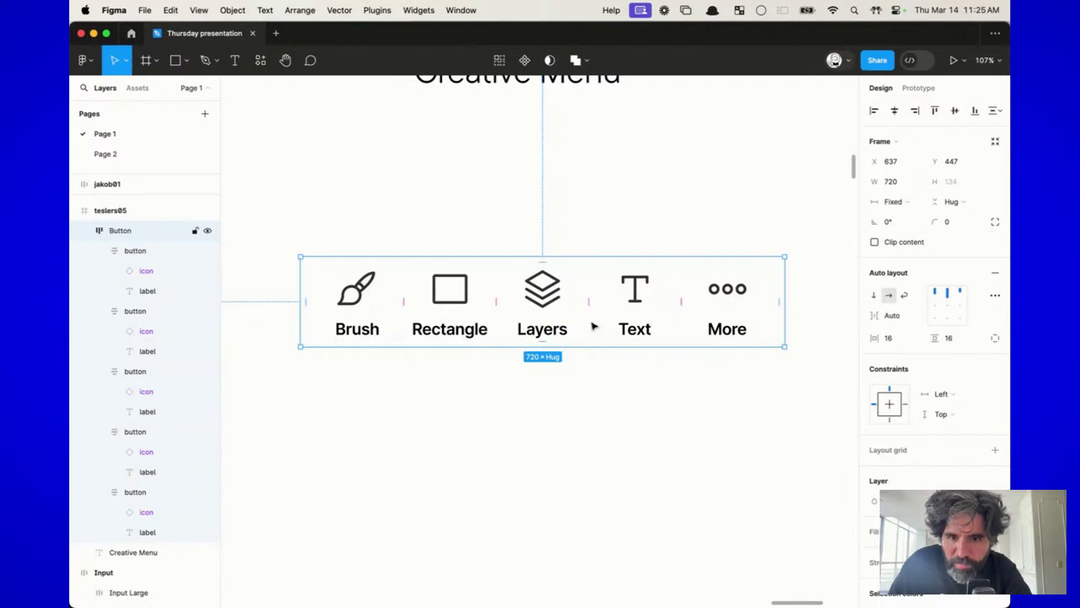
# Step: Set the gap between the buttons in the outer row frame to 24
pyautogui.click(455, 314)
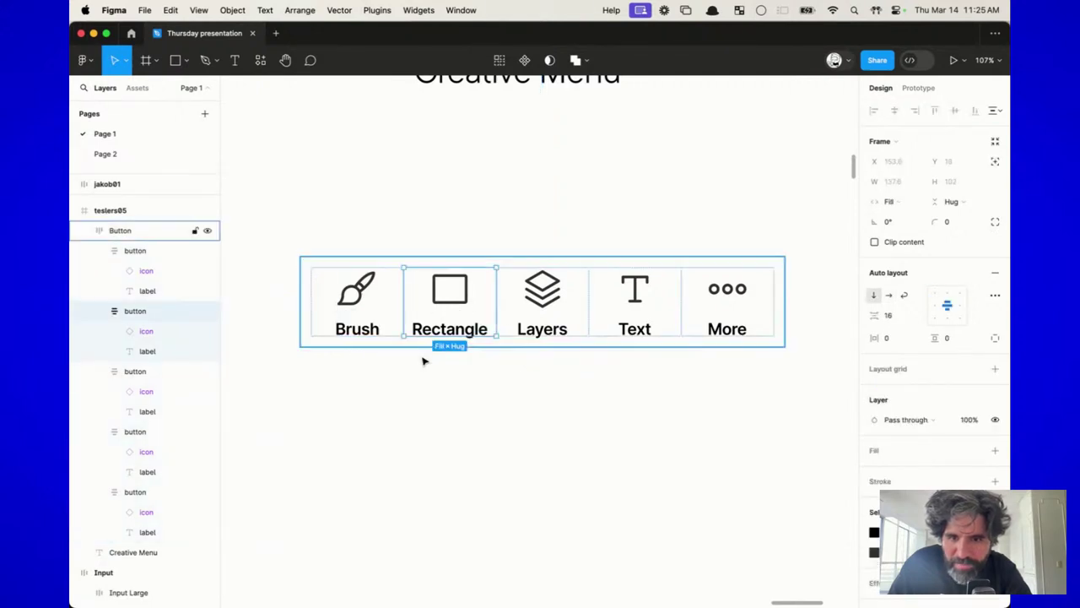
pyautogui.click(334, 264)
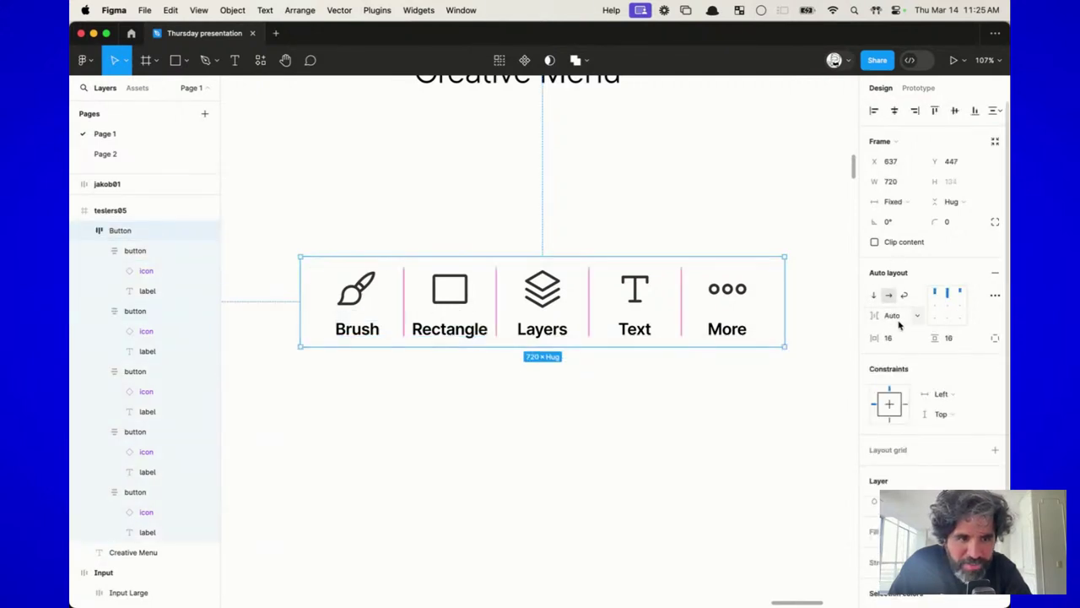
pyautogui.click(896, 317)
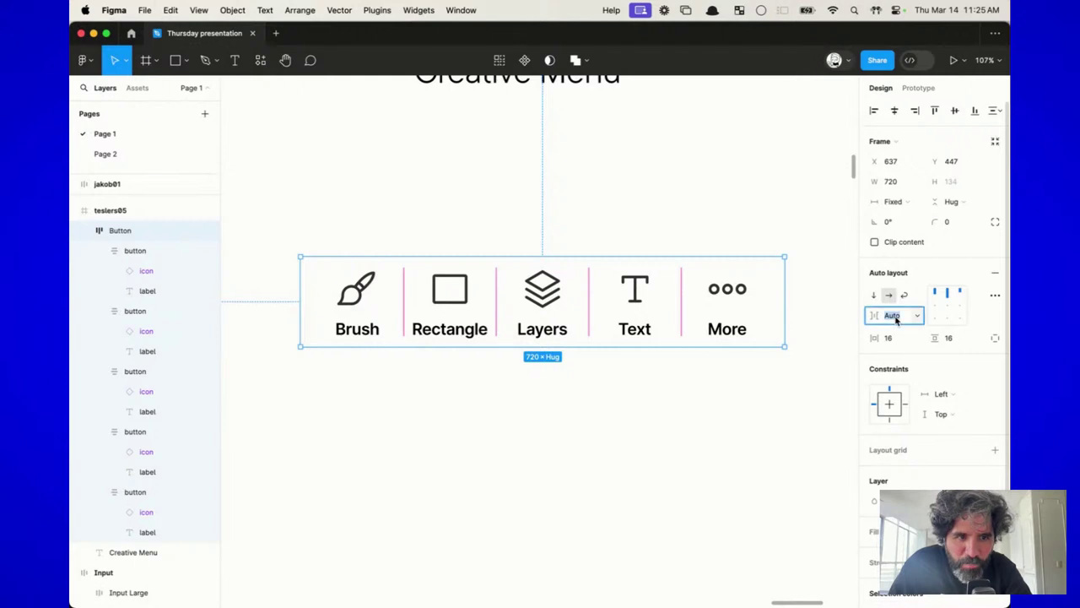
pyautogui.write('24')
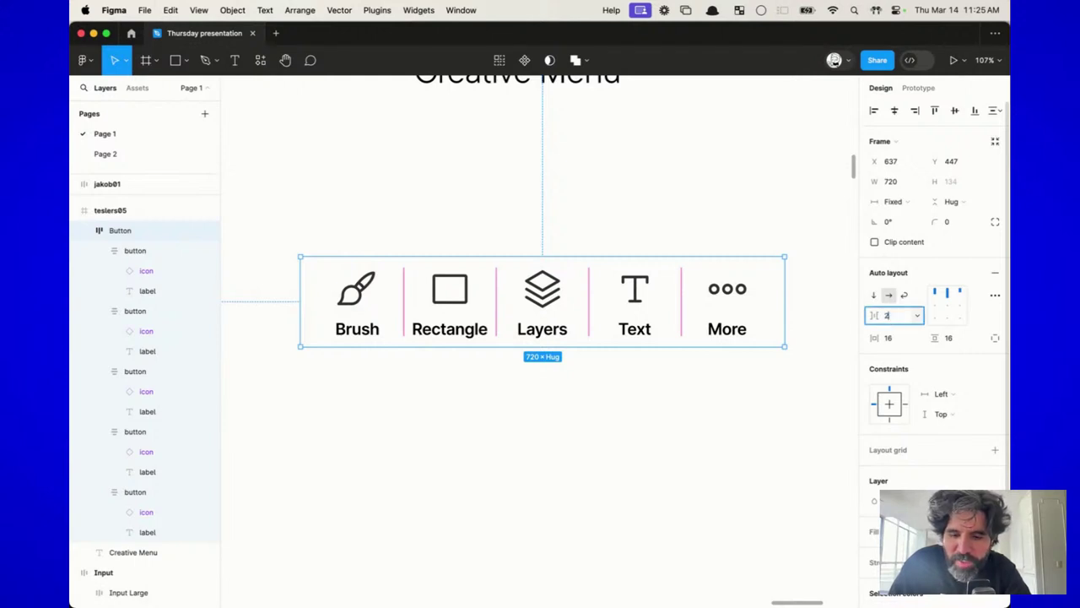
pyautogui.press('Return')
pyautogui.click(535, 458)
# Step: Change the outer Button row frame's horizontal resizing to Hug contents
pyautogui.click(390, 301)
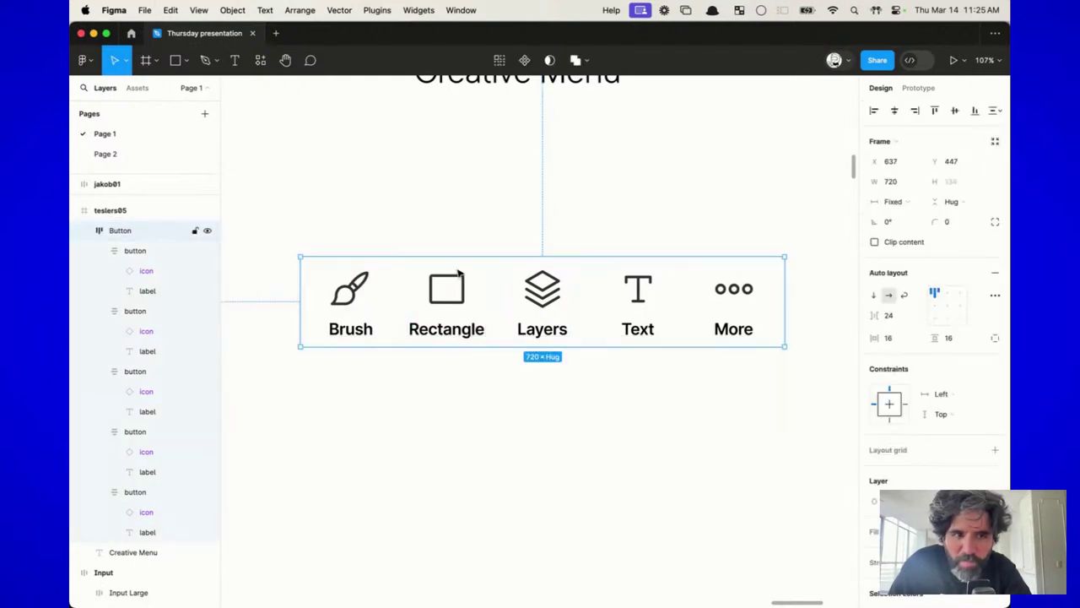
pyautogui.click(909, 203)
pyautogui.click(928, 221)
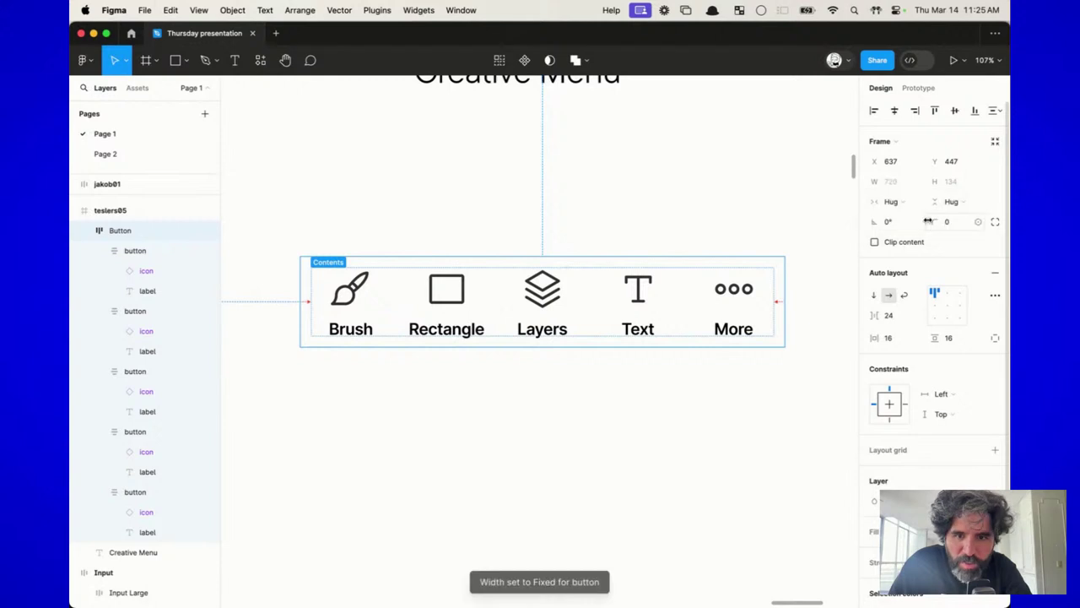
pyautogui.click(634, 427)
# Step: Select all five buttons inside the row and set their width to 120
pyautogui.doubleClick(428, 305)
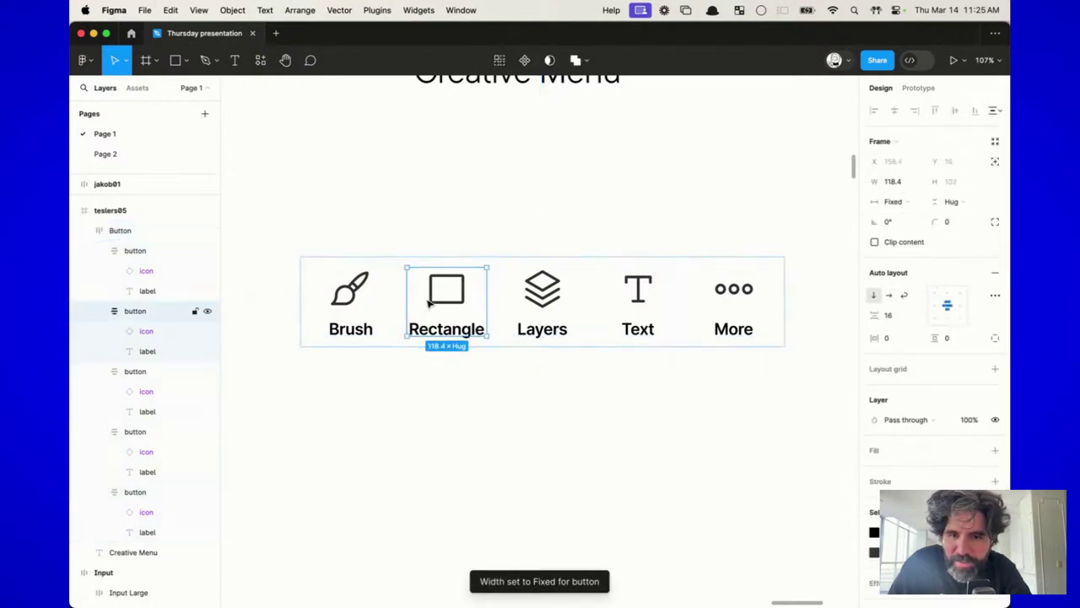
pyautogui.press('super+a')
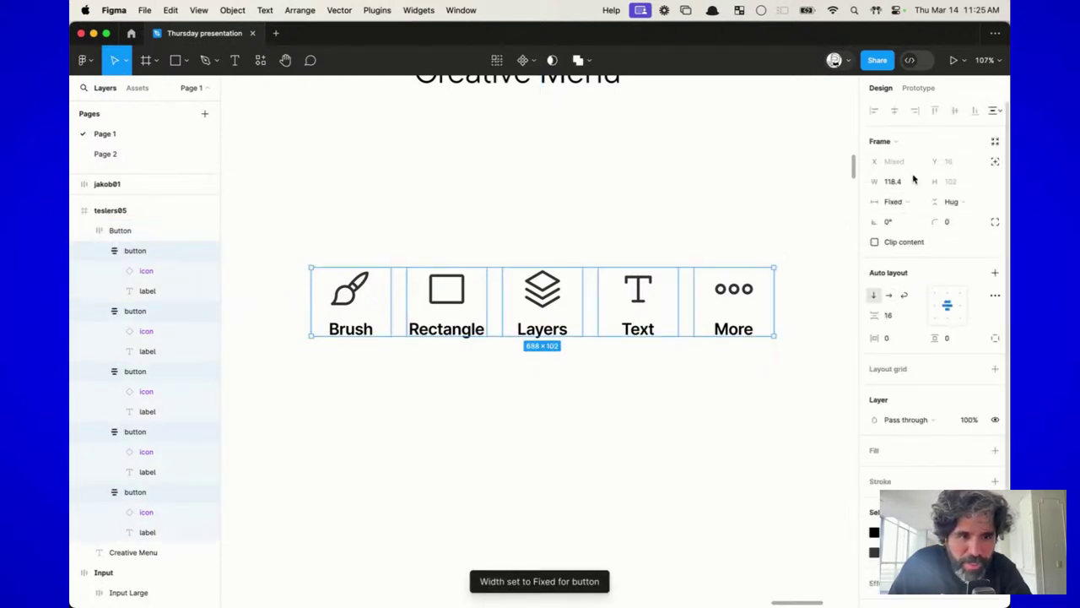
pyautogui.click(894, 182)
pyautogui.press('Return')
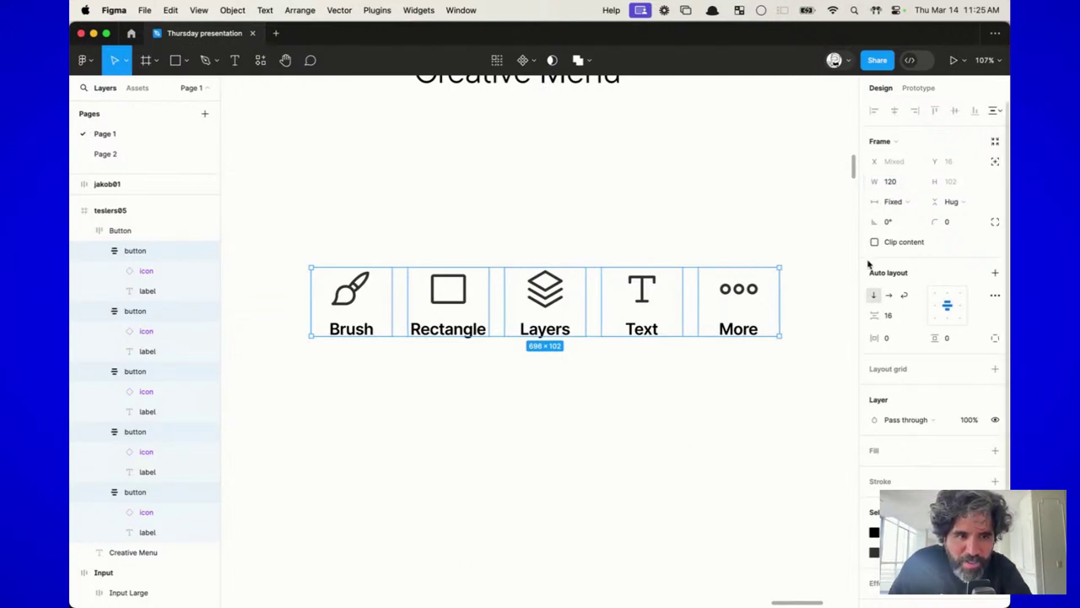
# Step: Set the gap between the icon and label to 8 in all five buttons of the row
pyautogui.click(504, 221)
pyautogui.click(397, 272)
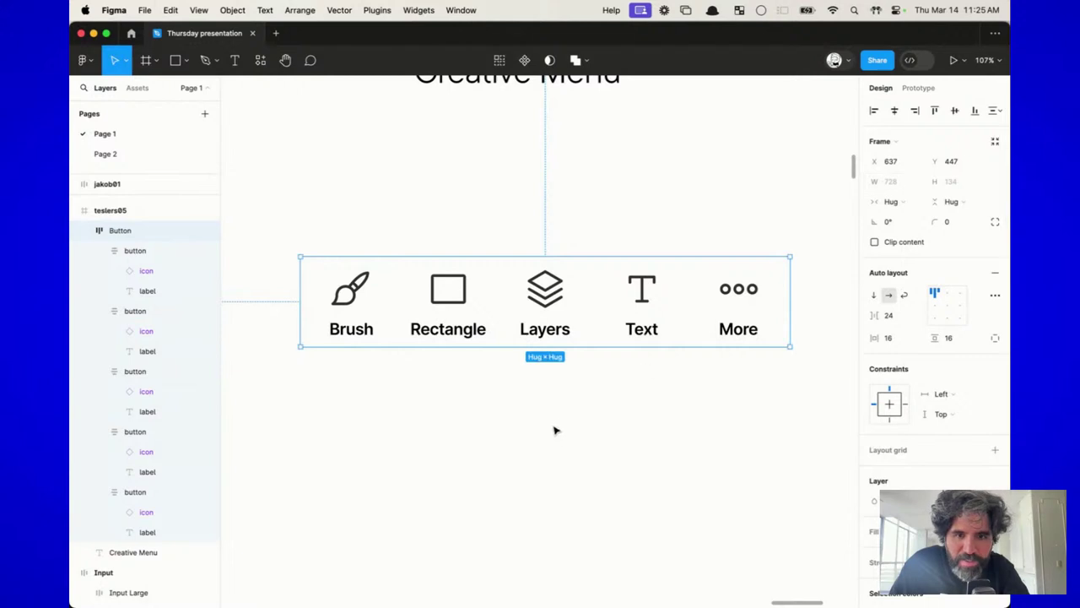
pyautogui.press('Return')
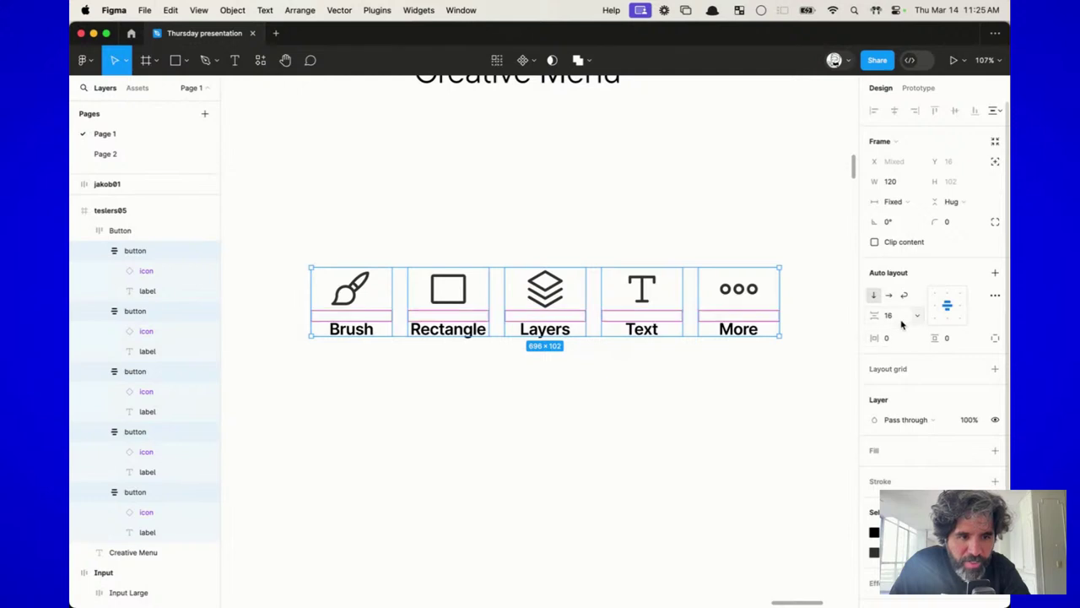
pyautogui.click(899, 317)
pyautogui.write('8')
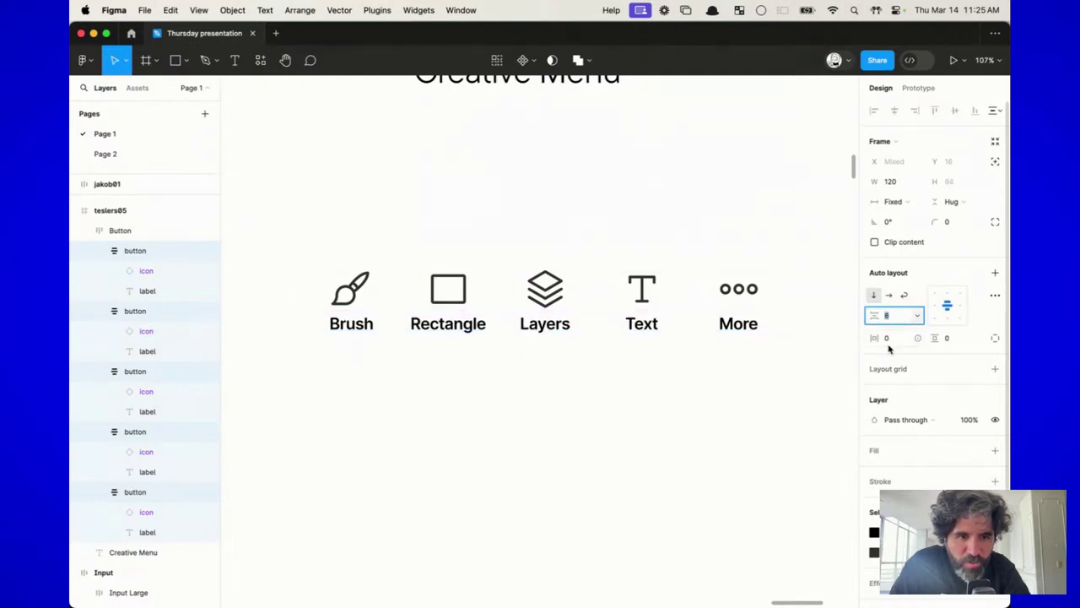
# Step: Set the horizontal and vertical padding of all five buttons to 12
pyautogui.click(896, 337)
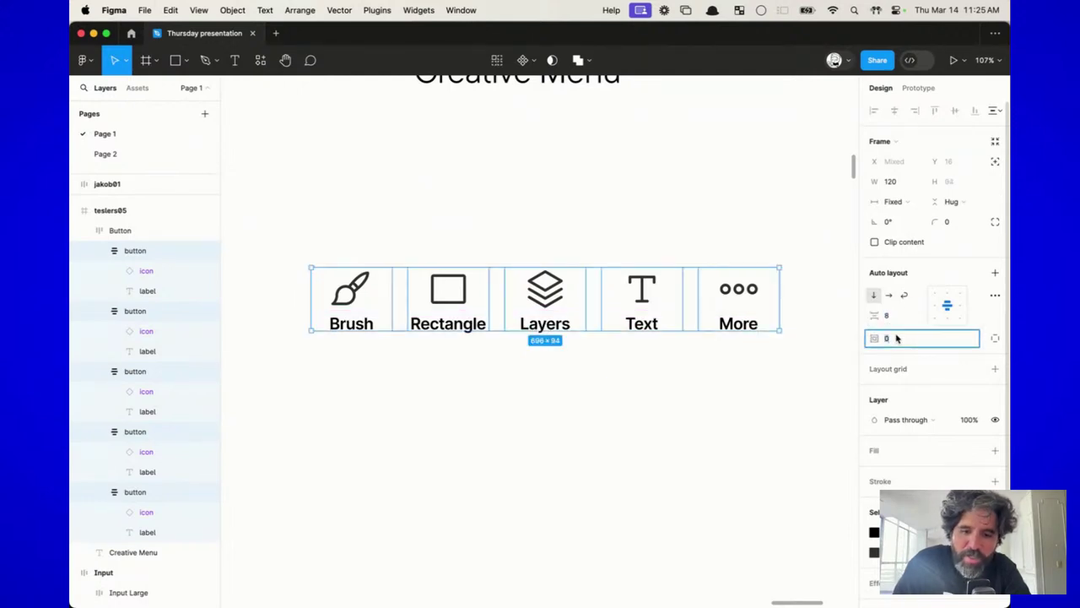
pyautogui.write('12')
pyautogui.press('Return')
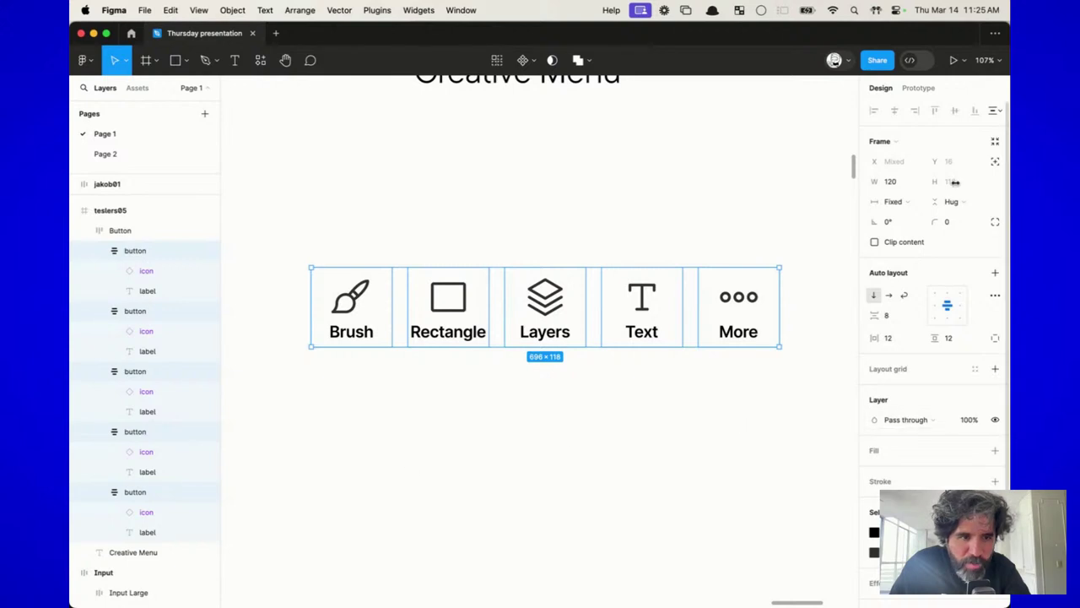
# Step: Add a white FFFFFF fill to all five buttons
pyautogui.scroll(-1, 974, 401)
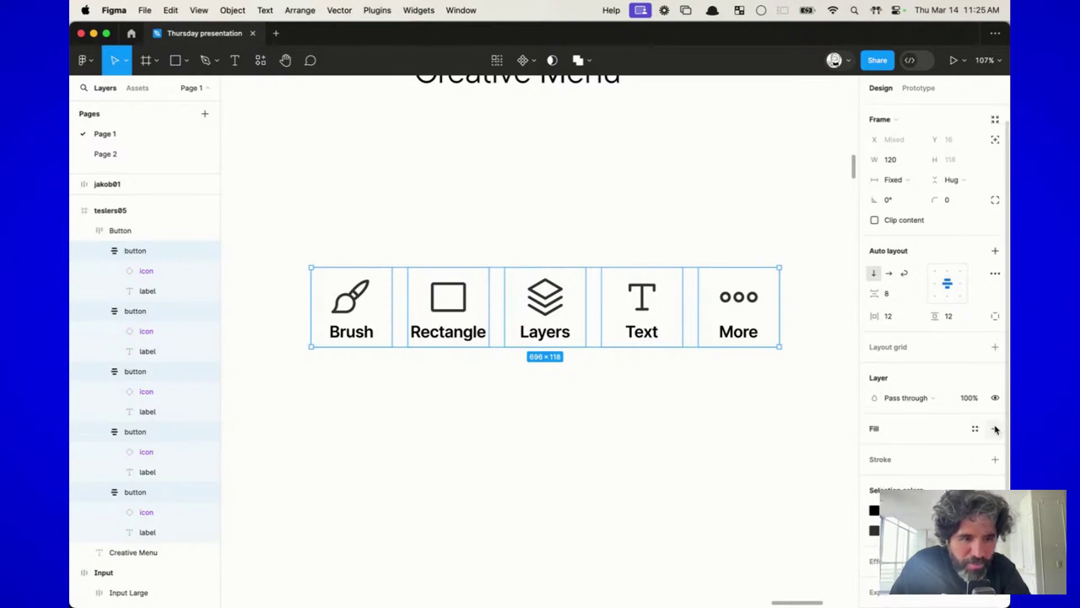
pyautogui.click(995, 429)
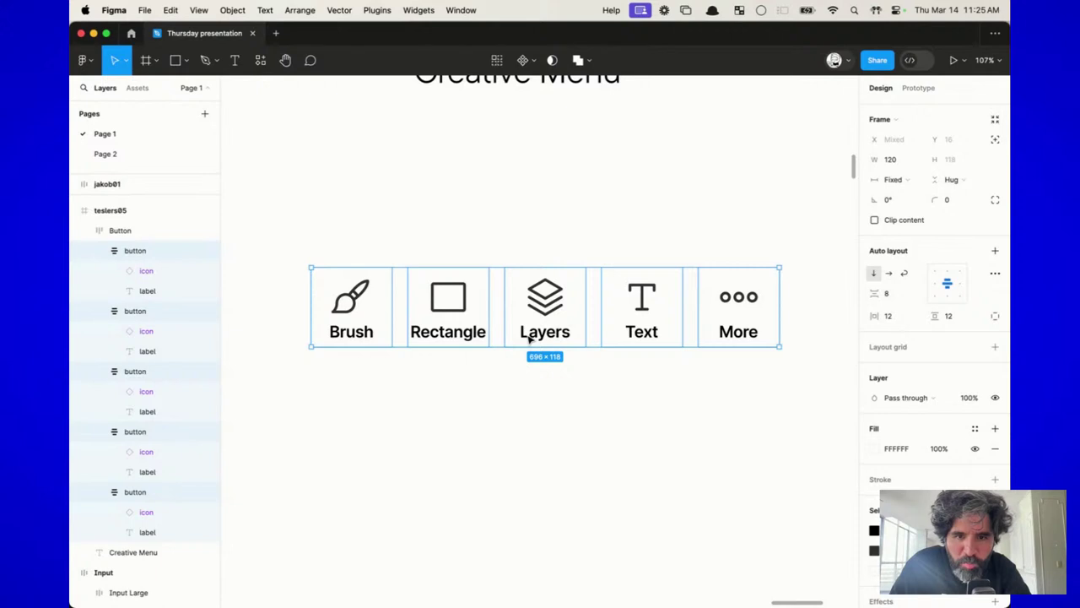
pyautogui.click(492, 425)
# Step: Fill the outer Button row frame with the light gray F6F6F6
pyautogui.click(304, 306)
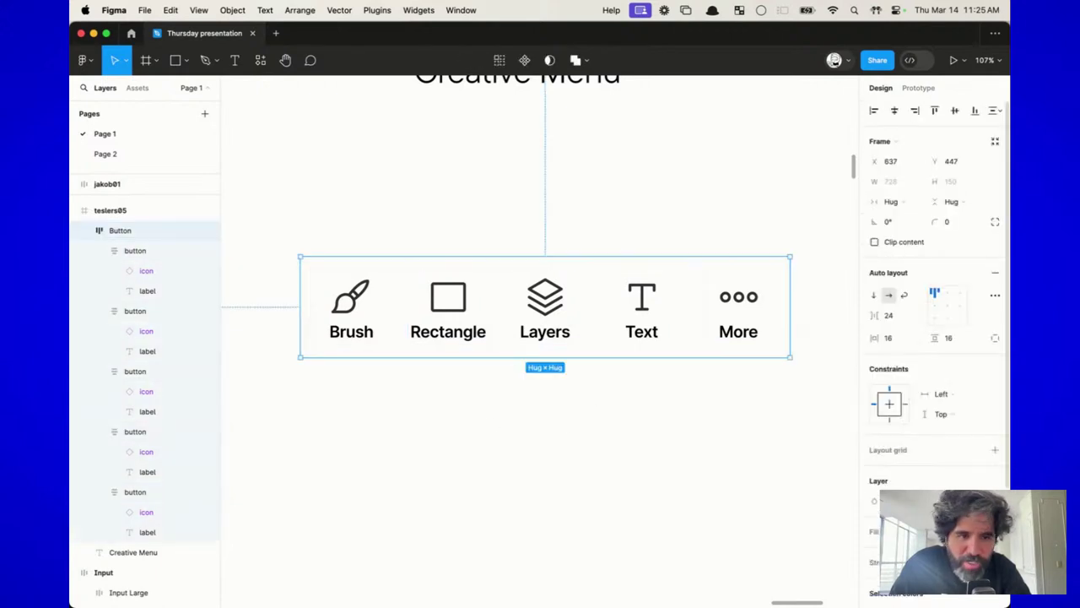
pyautogui.click(876, 555)
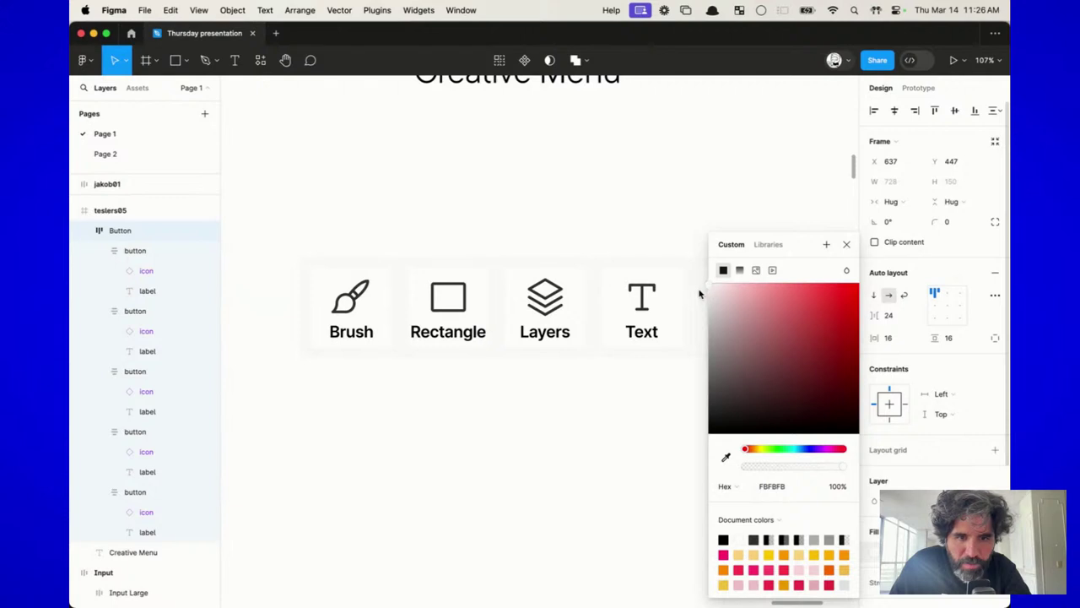
pyautogui.moveTo(699, 294); pyautogui.dragTo(699, 294)
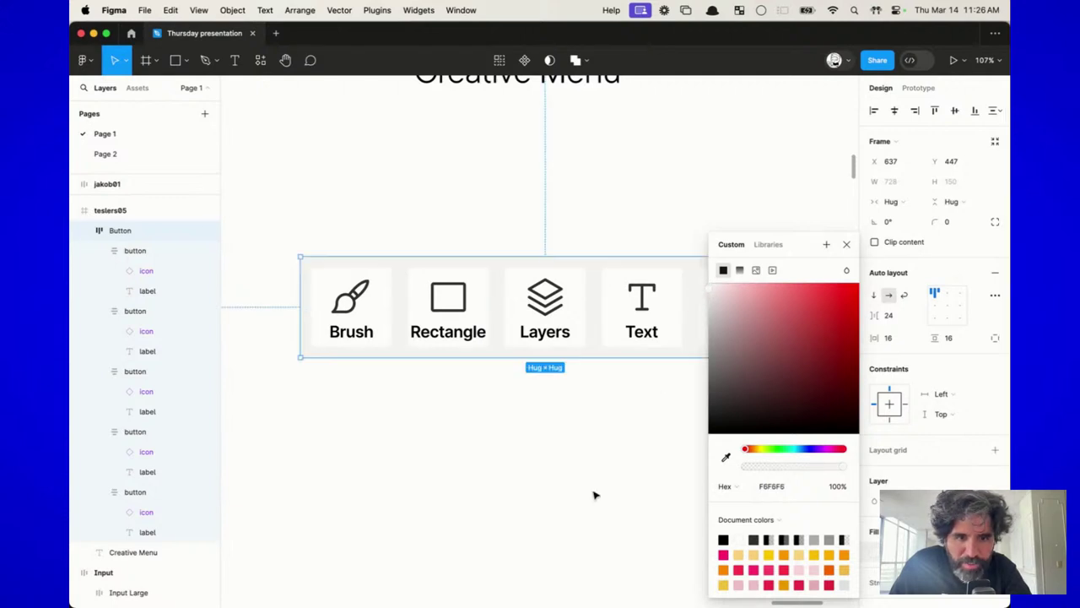
pyautogui.click(599, 460)
# Step: Remove the white fill from all five buttons inside the row
pyautogui.doubleClick(651, 304)
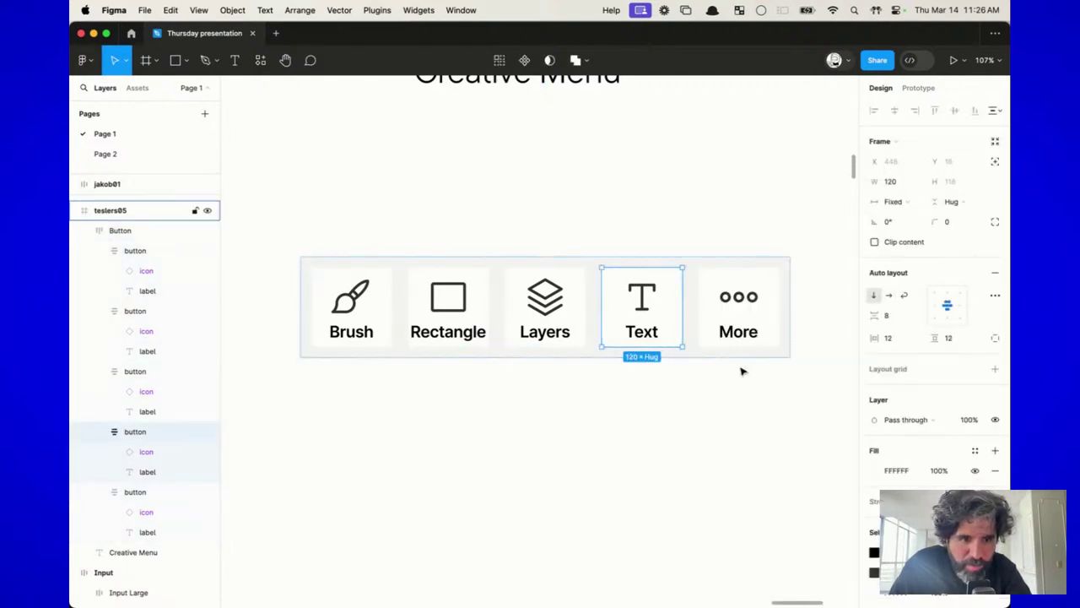
pyautogui.press('super+a')
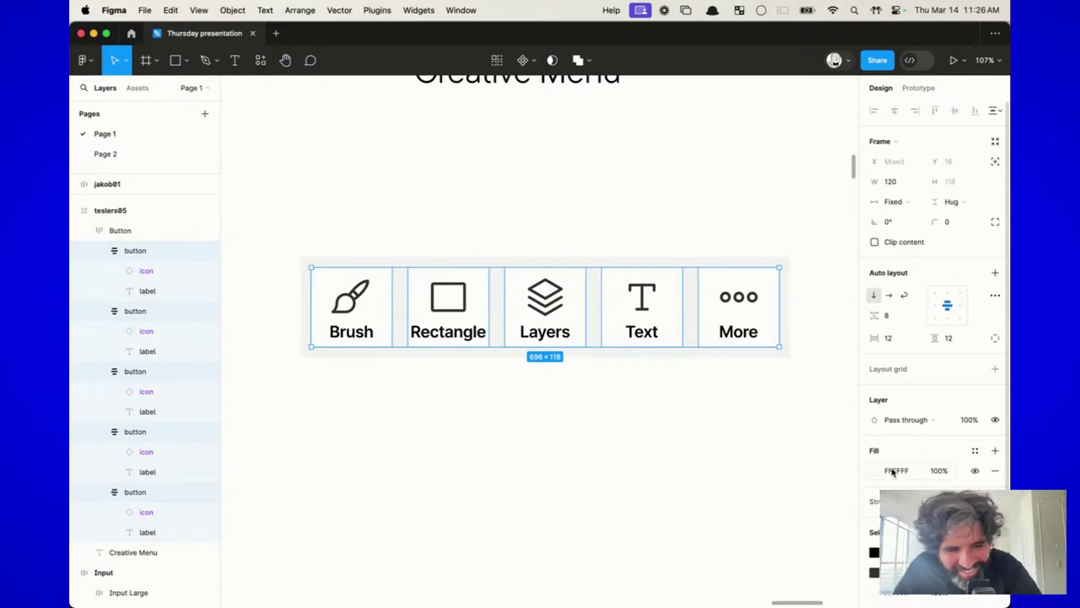
pyautogui.click(998, 474)
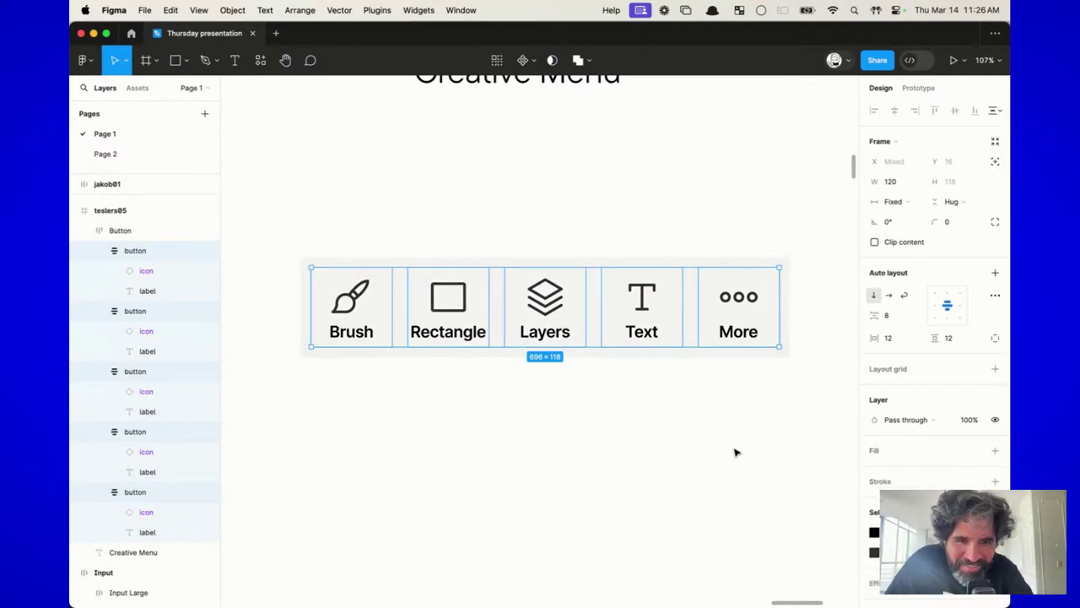
pyautogui.click(603, 486)
# Step: Round the corners of the outer Button row frame with a radius of 16
pyautogui.hotkey('shift', '1')
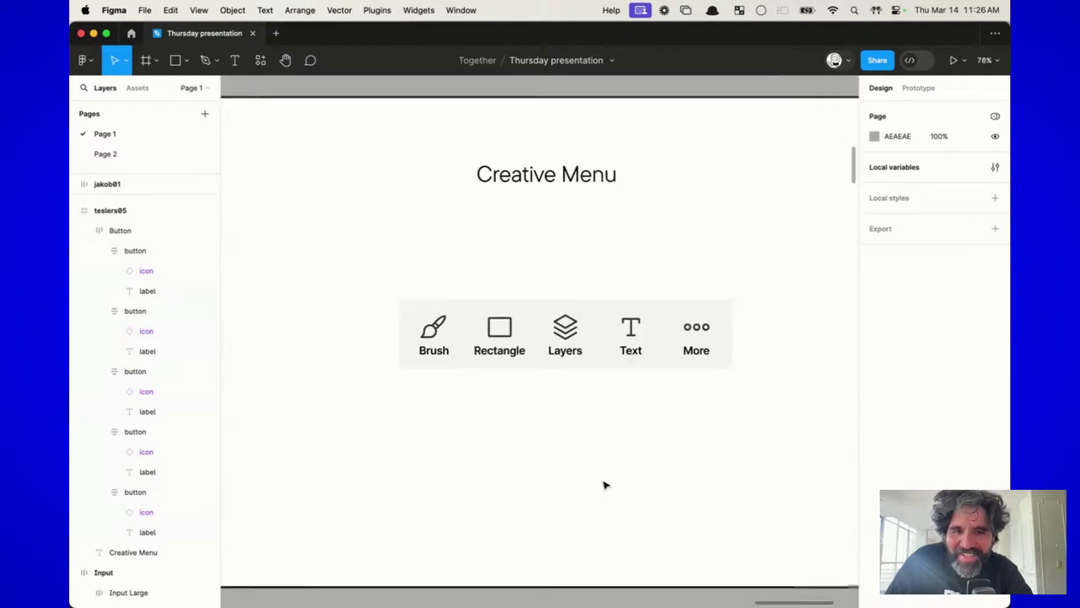
pyautogui.scroll(5, 501, 407)
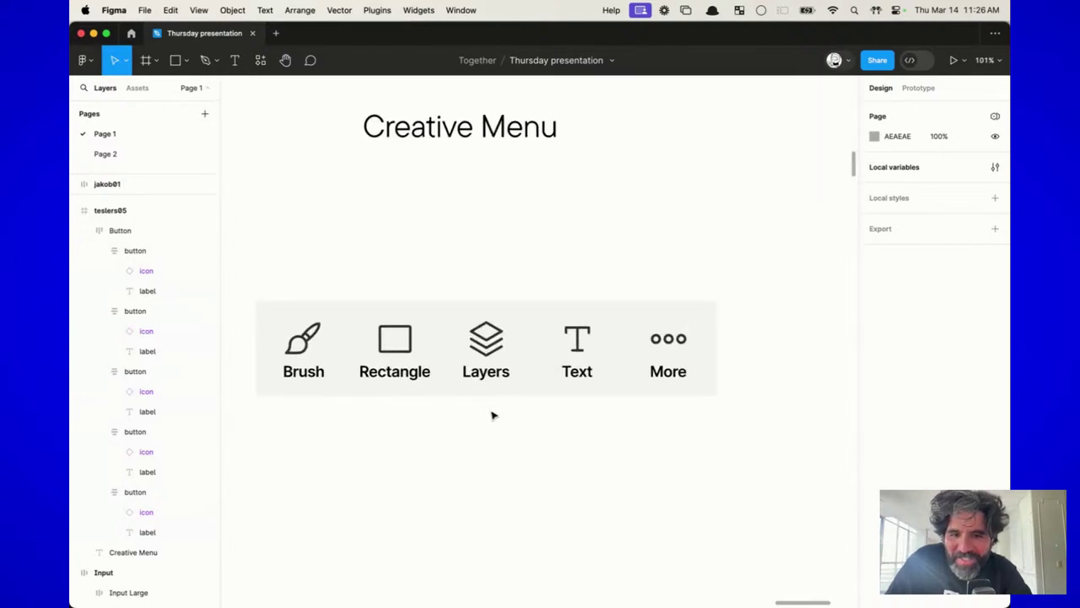
pyautogui.click(300, 312)
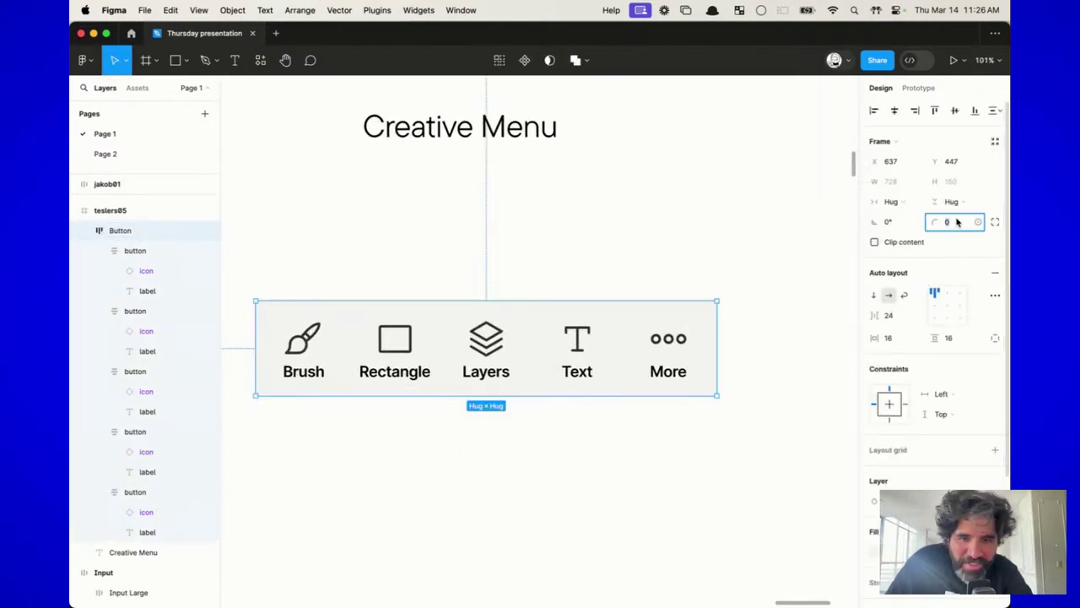
pyautogui.click(602, 248)
pyautogui.hscroll(-1, 603, 248)
pyautogui.scroll(-1, 603, 248)
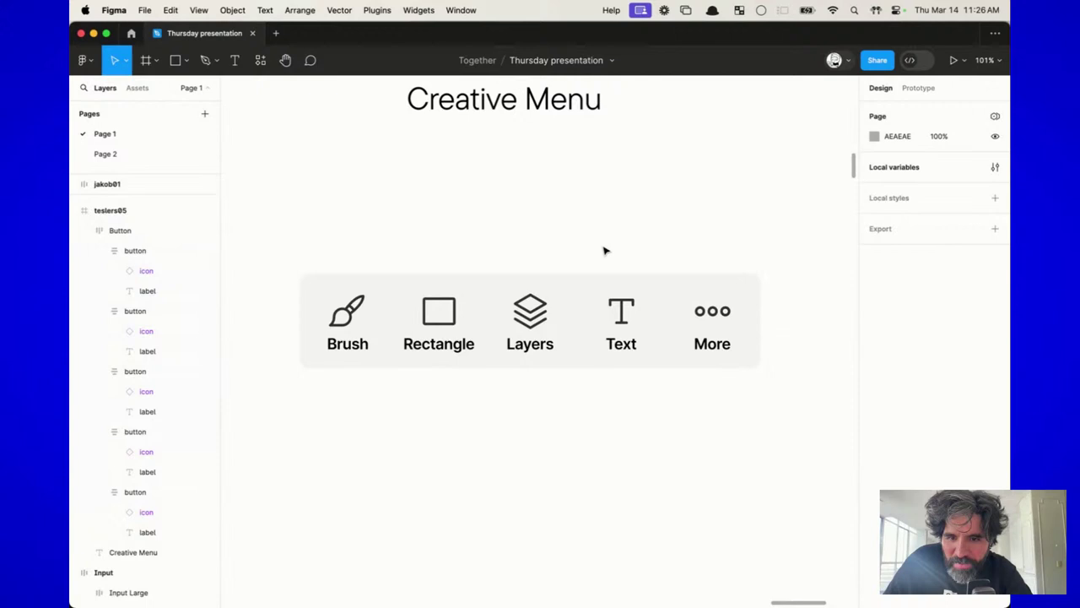
pyautogui.scroll(2, 524, 327)
pyautogui.keyDown('super'); pyautogui.click(530, 311); pyautogui.keyUp('super')
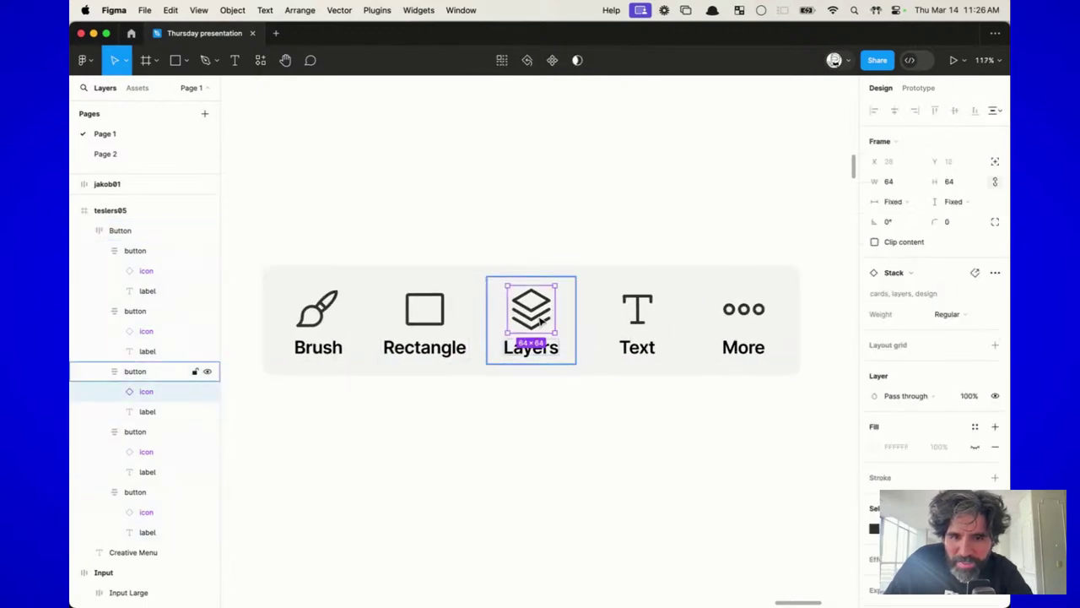
pyautogui.click(502, 60)
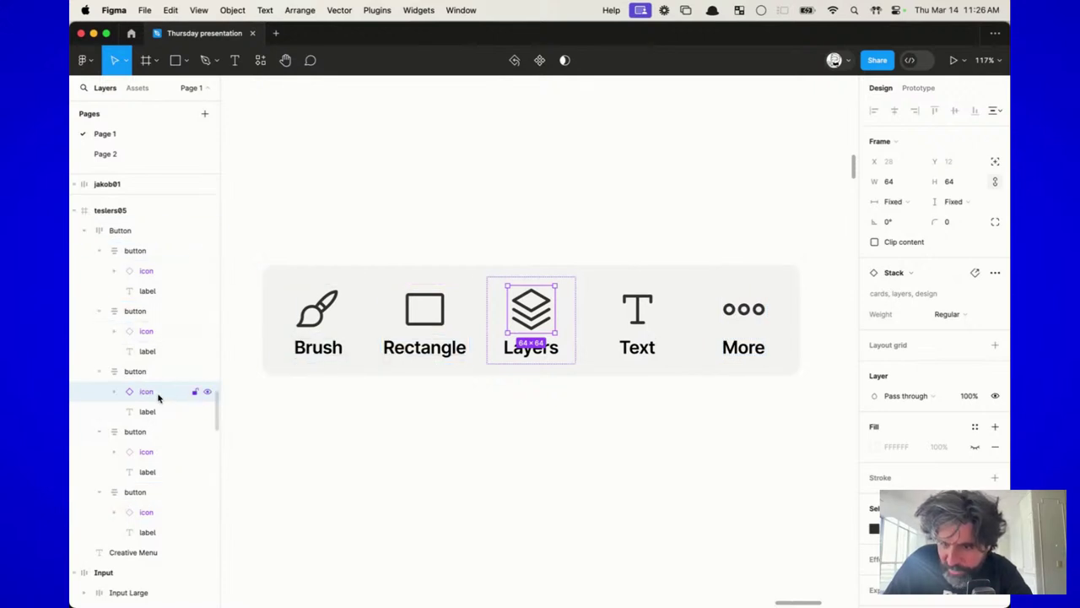
pyautogui.click(141, 255)
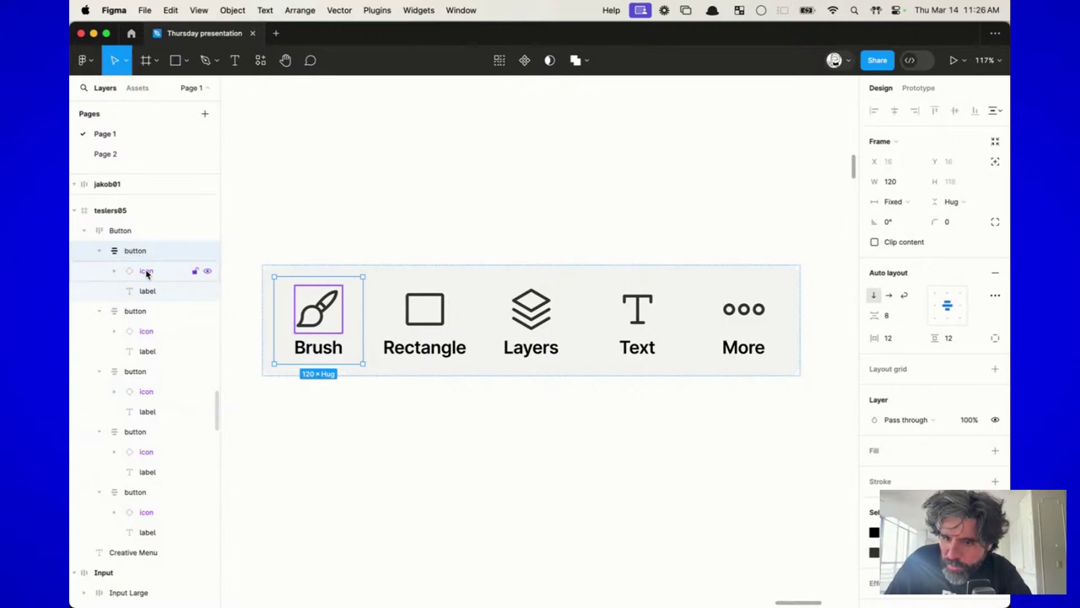
pyautogui.click(147, 272)
# Step: Switch to Chrome, read through the live stream's chat messages, and return to the Figma file
pyautogui.moveTo(535, 604)
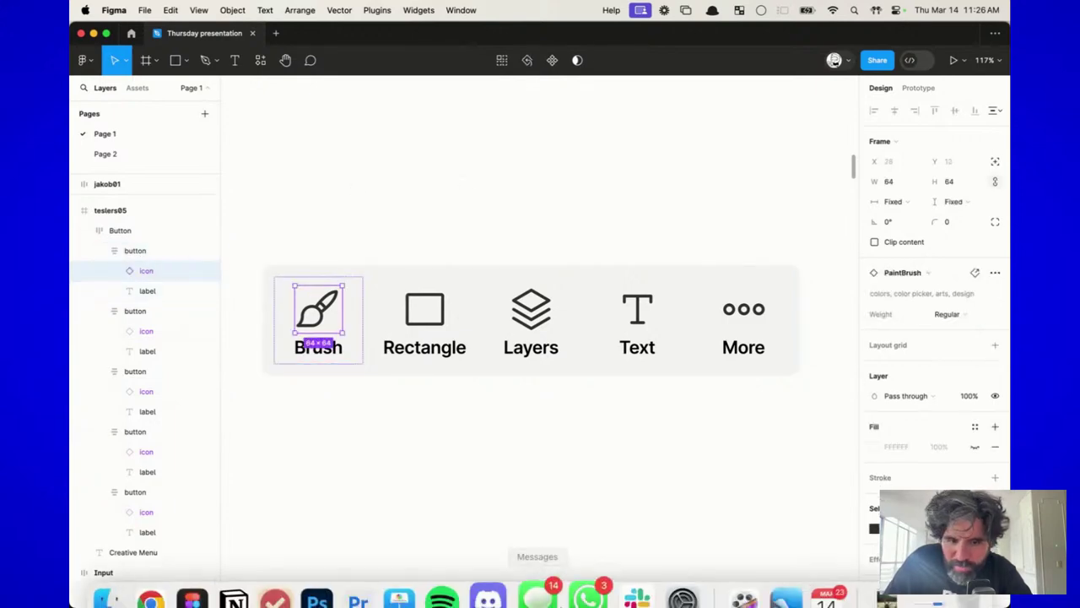
pyautogui.click(135, 578)
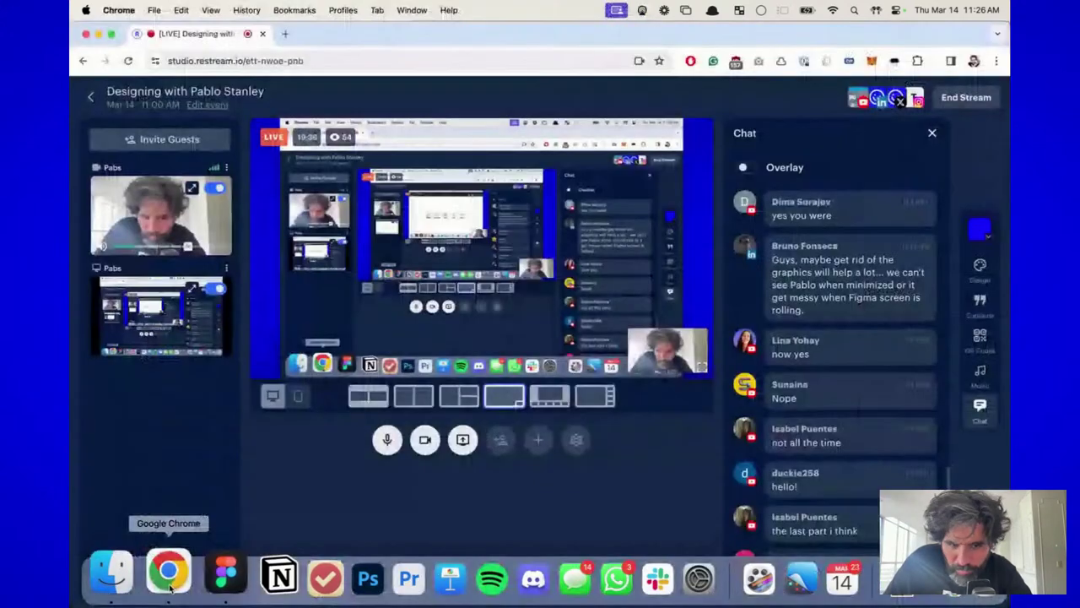
pyautogui.moveTo(833, 476)
pyautogui.scroll(-5, 832, 523)
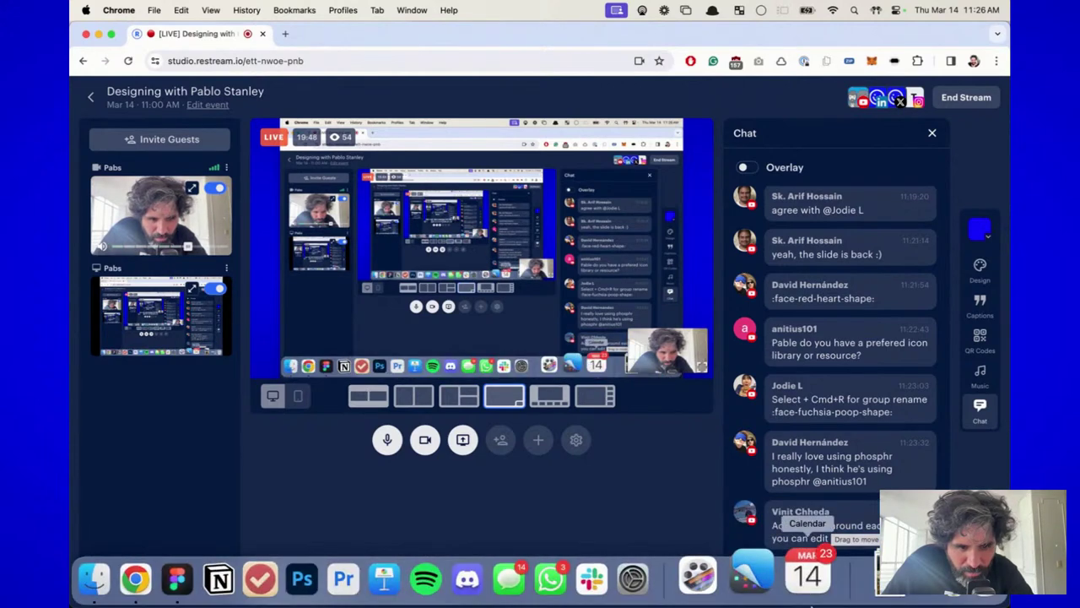
pyautogui.press('super+Tab')
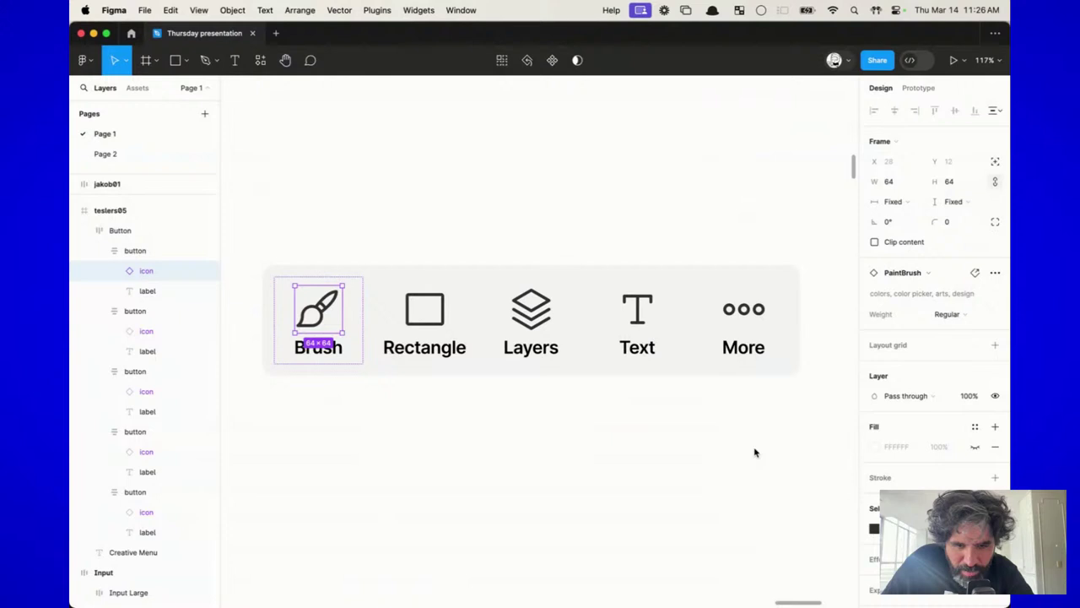
# Step: Select the five buttons in the row one after another to check their frames
pyautogui.click(540, 457)
pyautogui.click(135, 230)
pyautogui.click(135, 310)
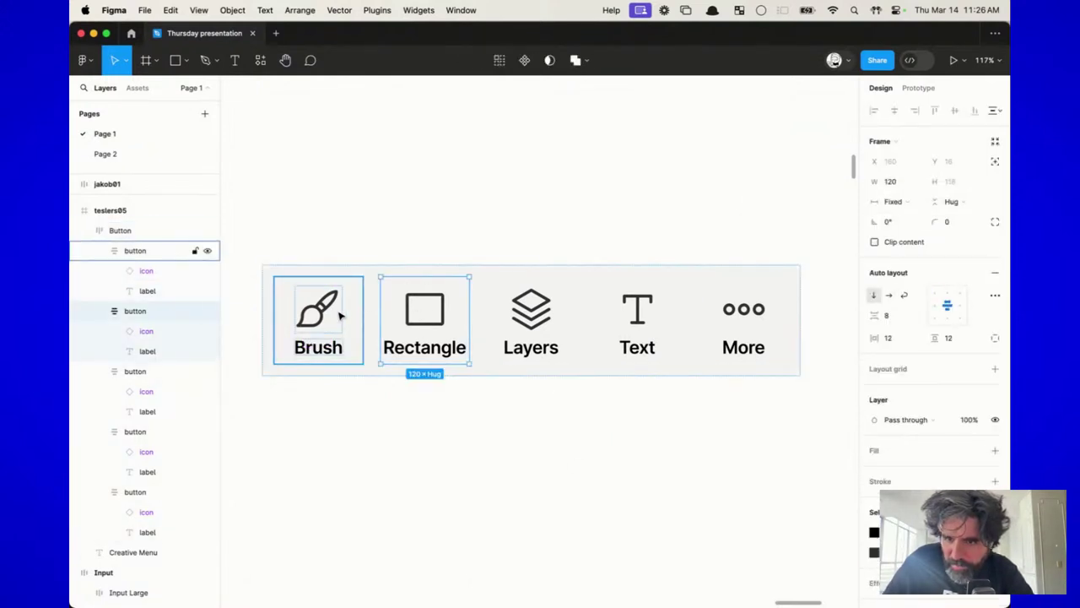
pyautogui.click(340, 315)
pyautogui.click(426, 314)
pyautogui.click(528, 315)
pyautogui.click(611, 314)
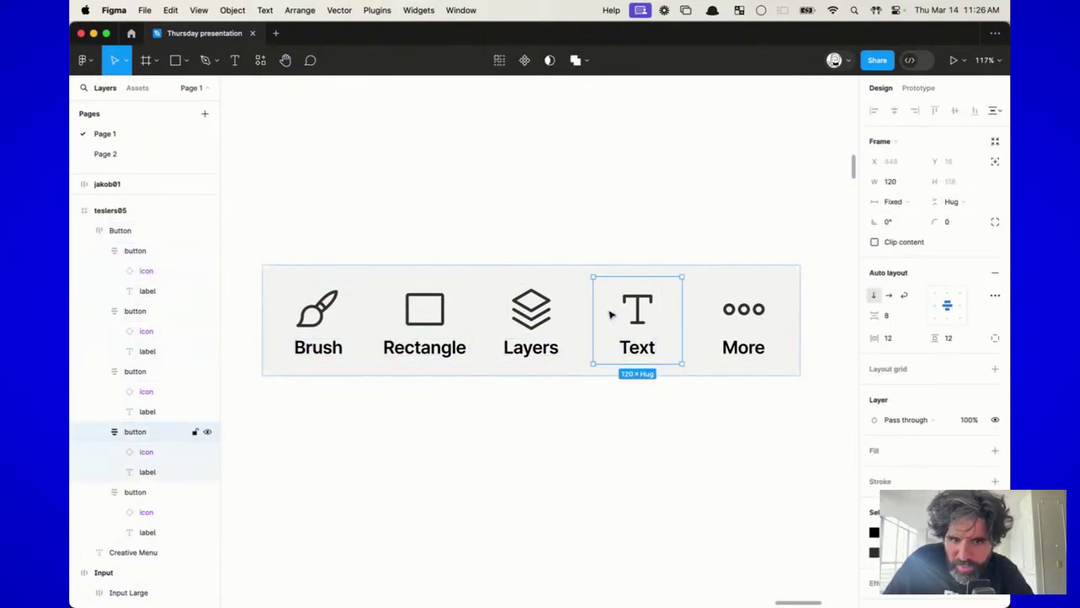
pyautogui.click(742, 313)
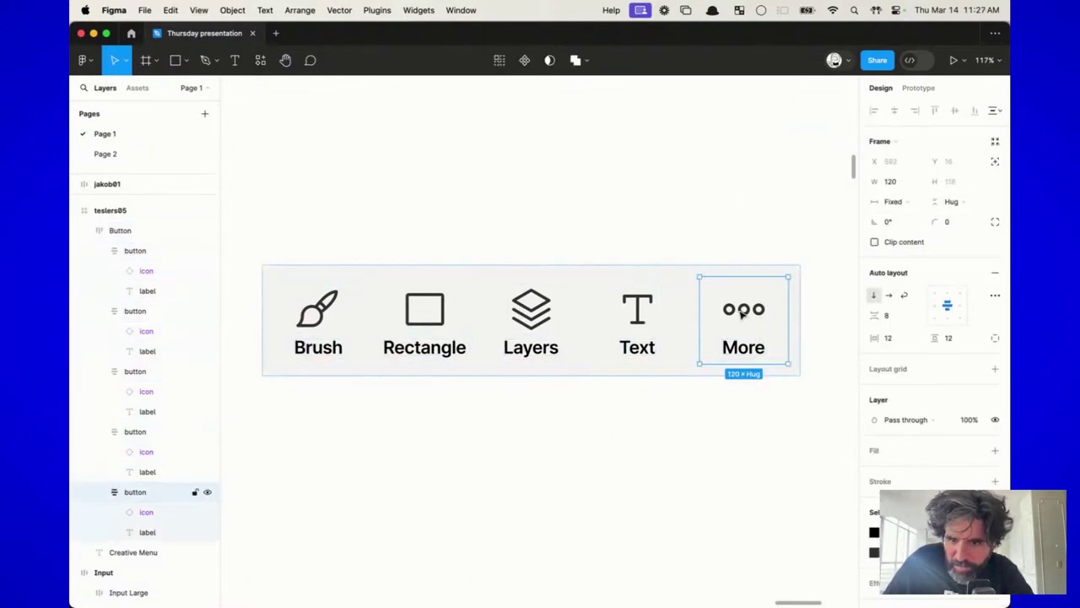
# Step: Try wrapping the Rectangle icon and the Brush icon each in its own auto layout frame
pyautogui.doubleClick(434, 332)
pyautogui.hotkey('shift', 'a')
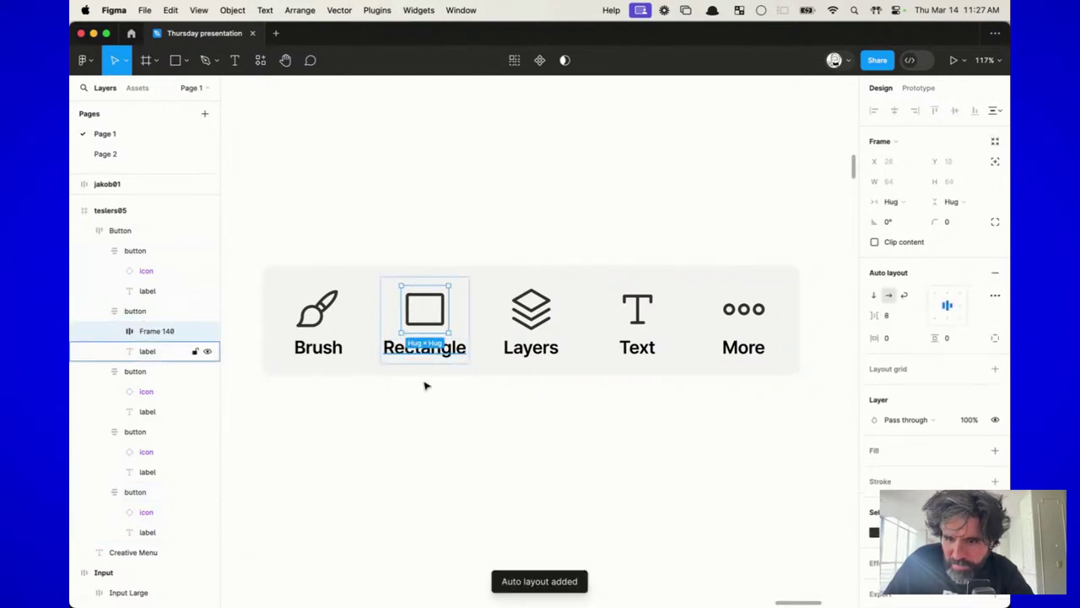
pyautogui.click(342, 336)
pyautogui.doubleClick(325, 321)
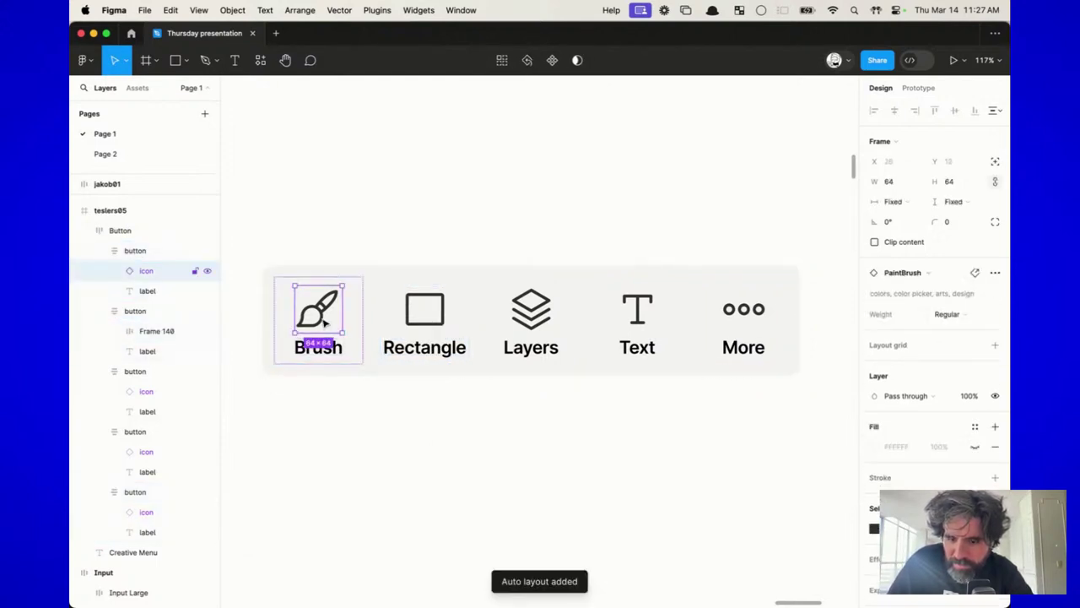
pyautogui.hotkey('shift', 'a')
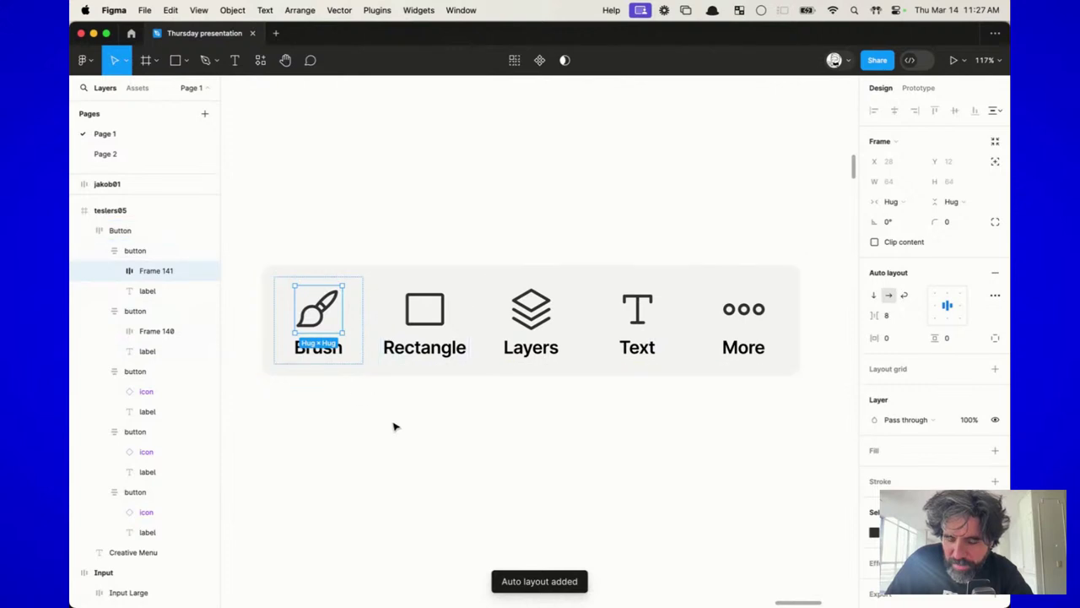
# Step: Undo the auto layout wrapper around the Brush icon and remove the one around the Rectangle icon
pyautogui.hotkey('ctrl', 'z')
pyautogui.press('Escape')
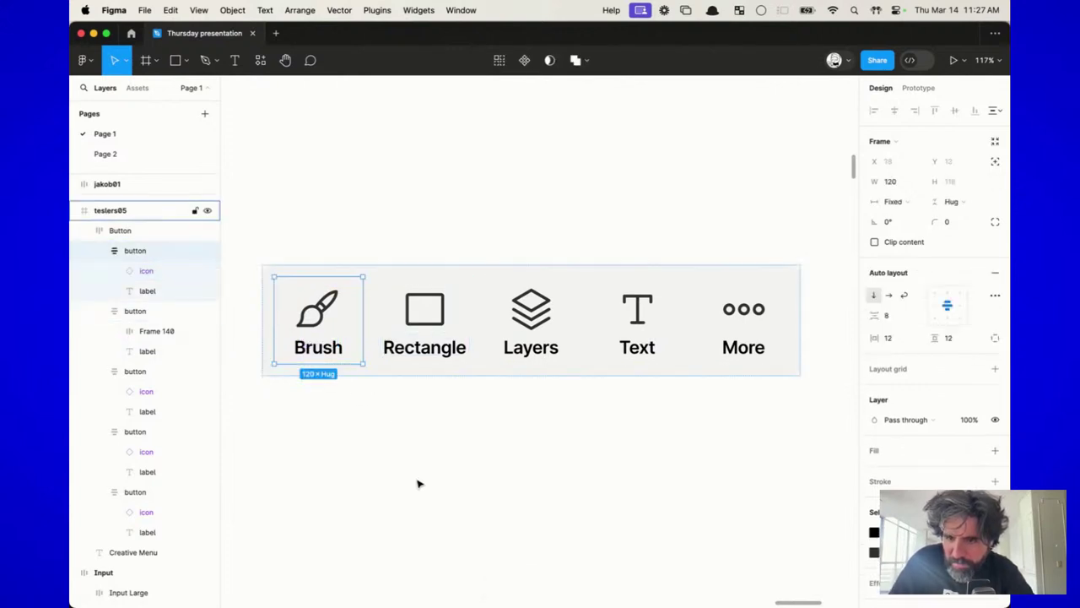
pyautogui.press('Tab')
pyautogui.press('Return')
pyautogui.hotkey('alt', 'shift', 'a')
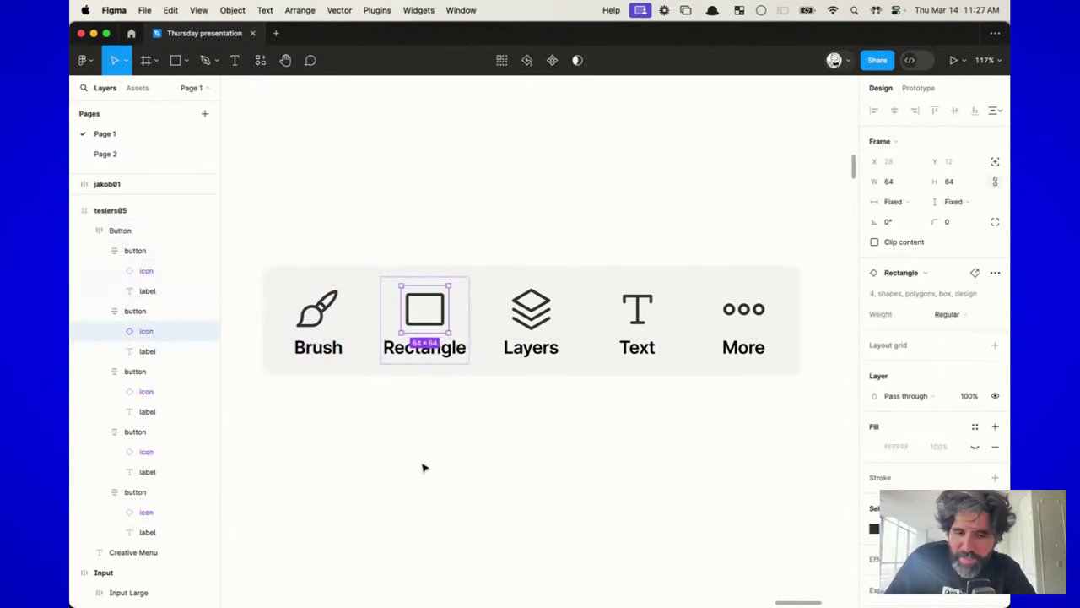
# Step: Inspect the vector nested inside the Brush button's icon, and select the icon itself again
pyautogui.click(485, 497)
pyautogui.click(306, 278)
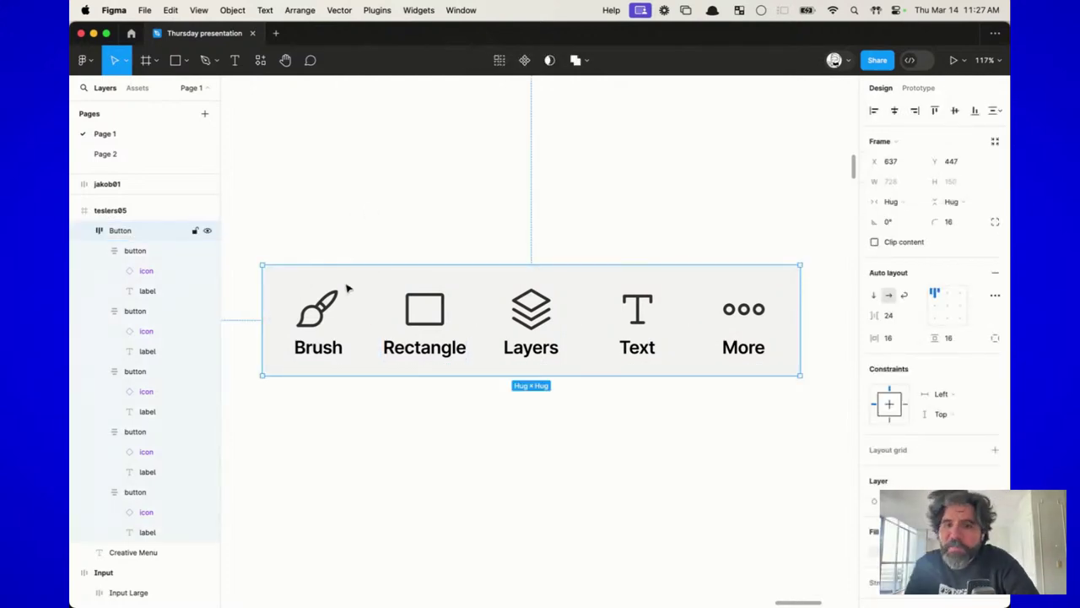
pyautogui.doubleClick(313, 315)
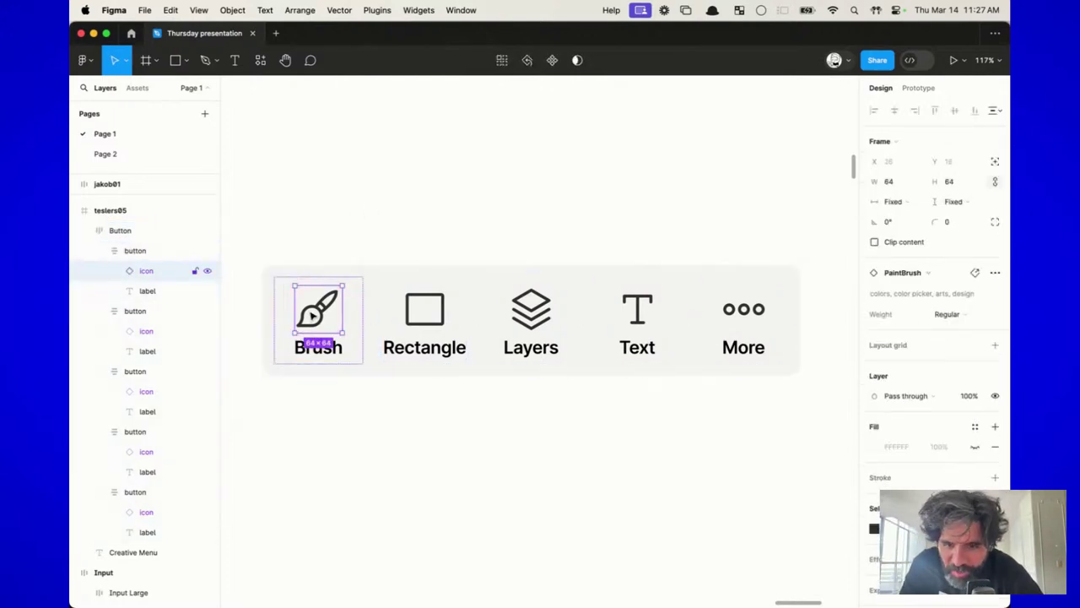
pyautogui.doubleClick(320, 317)
pyautogui.press('Escape')
pyautogui.click(514, 60)
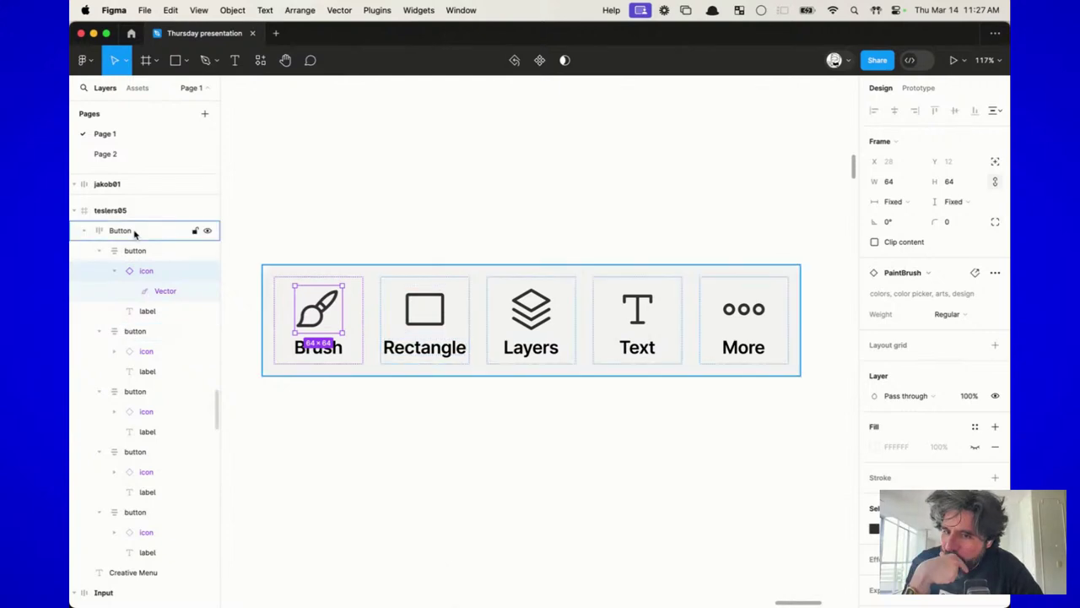
# Step: Move the button row out of the teslers05 slide onto the empty canvas above it
pyautogui.click(152, 211)
pyautogui.scroll(-5, 442, 217)
pyautogui.click(436, 268)
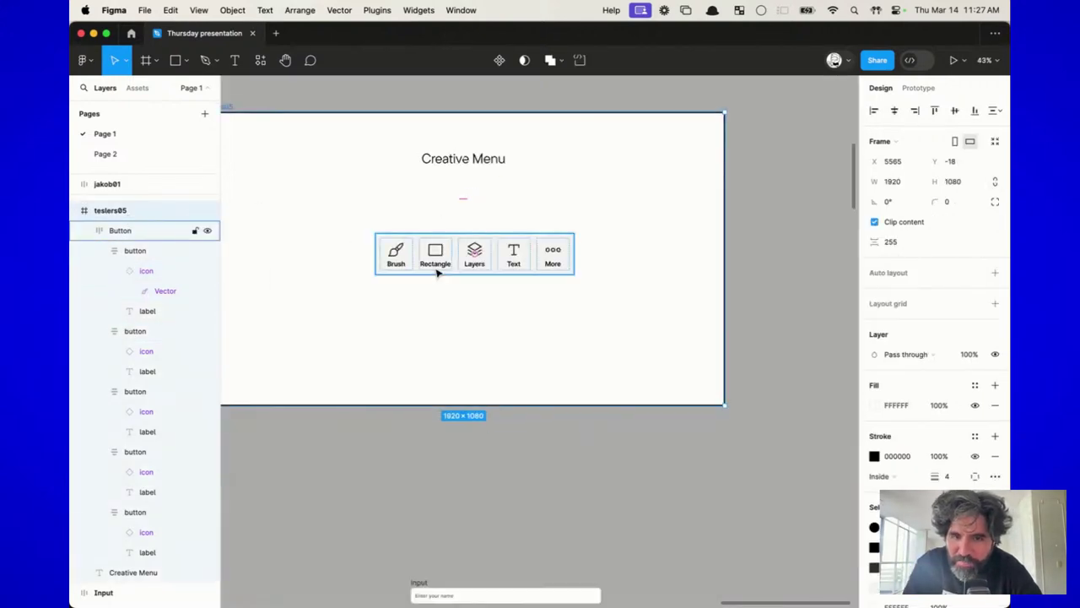
pyautogui.scroll(3, 462, 317)
pyautogui.moveTo(501, 161); pyautogui.dragTo(503, 164)
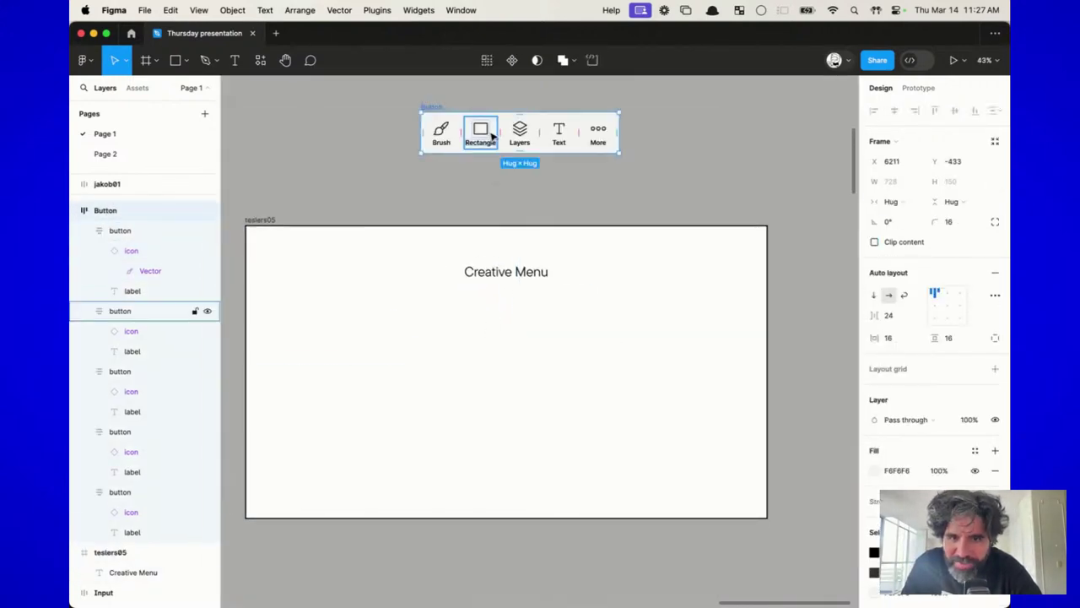
# Step: Try selecting the layers that match the Rectangle icon with the row outside the slide
pyautogui.scroll(5, 489, 134)
pyautogui.doubleClick(459, 120)
pyautogui.click(503, 60)
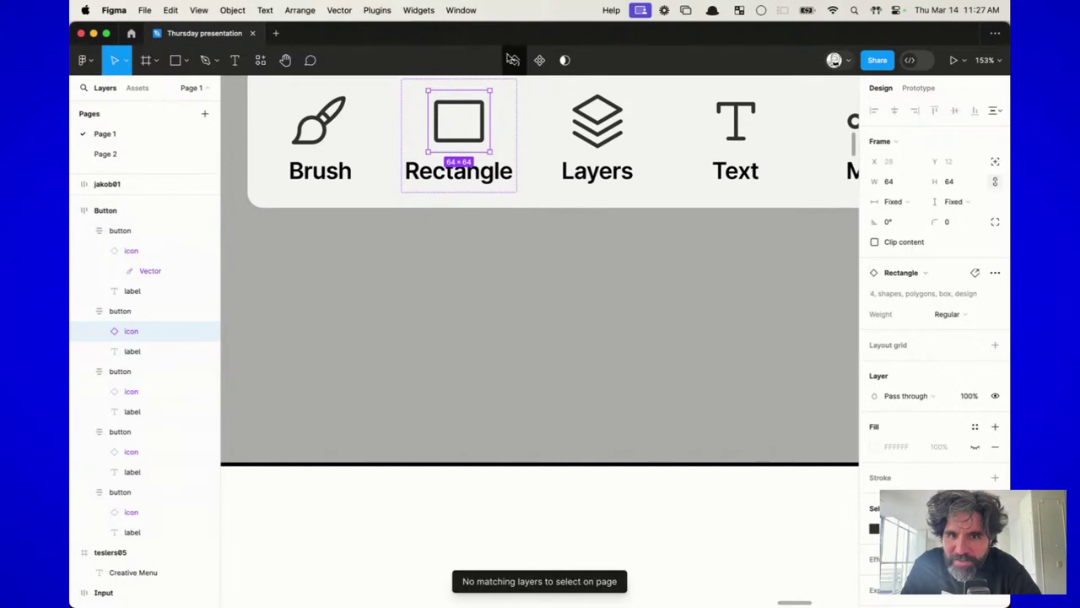
pyautogui.scroll(-5, 465, 267)
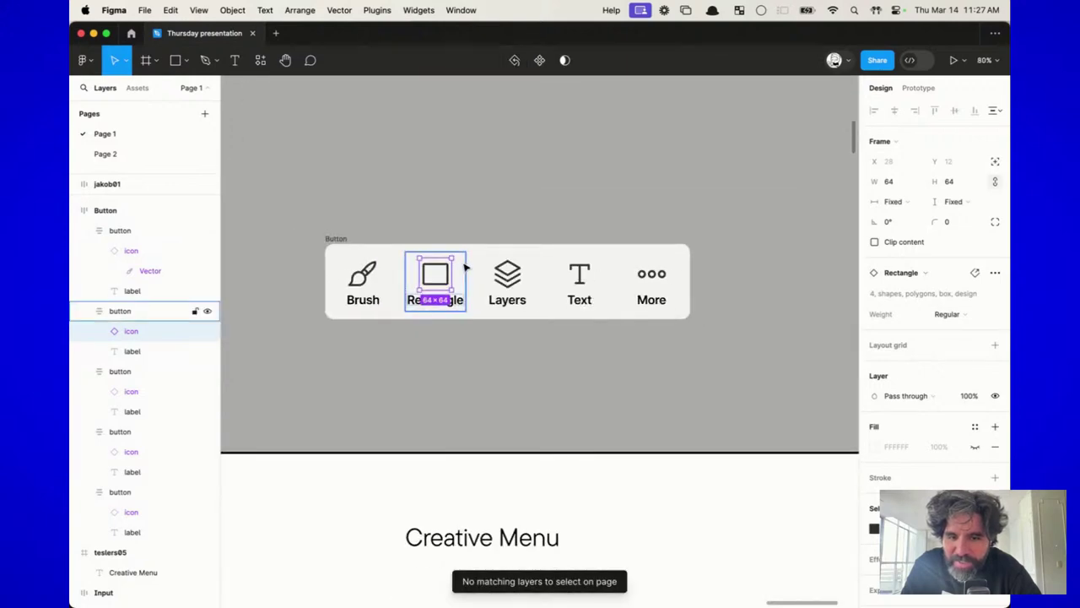
# Step: Draw a frame about 859 by 314 around the button row on the canvas
pyautogui.click(466, 198)
pyautogui.click(338, 240)
pyautogui.press('f')
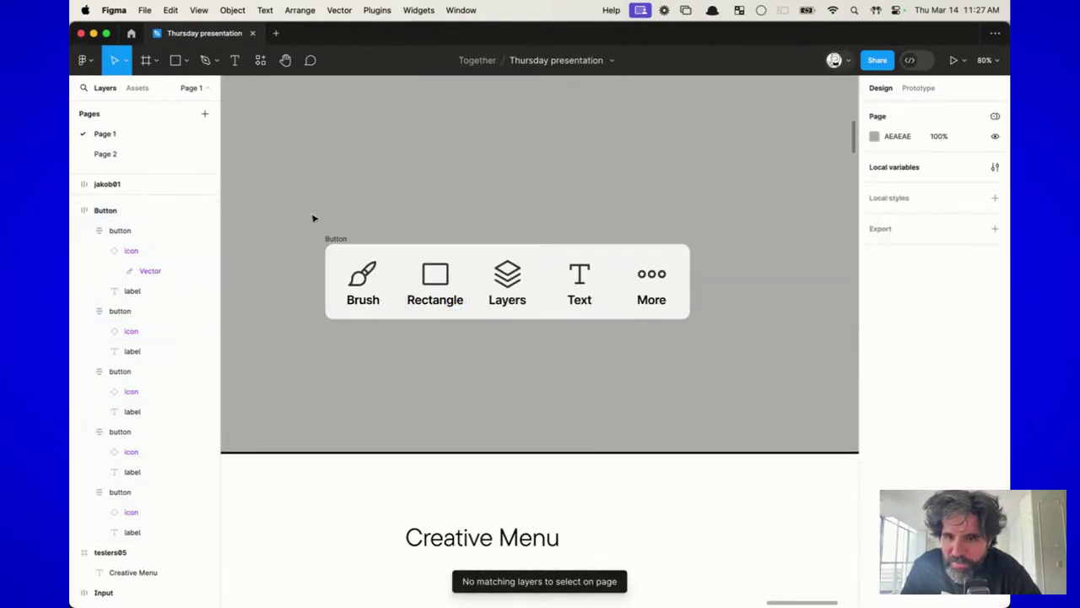
pyautogui.moveTo(294, 206)
pyautogui.mouseDown()
pyautogui.moveTo(687, 333)
pyautogui.moveTo(735, 366)
pyautogui.moveTo(722, 364)
pyautogui.mouseUp()
pyautogui.click(514, 149)
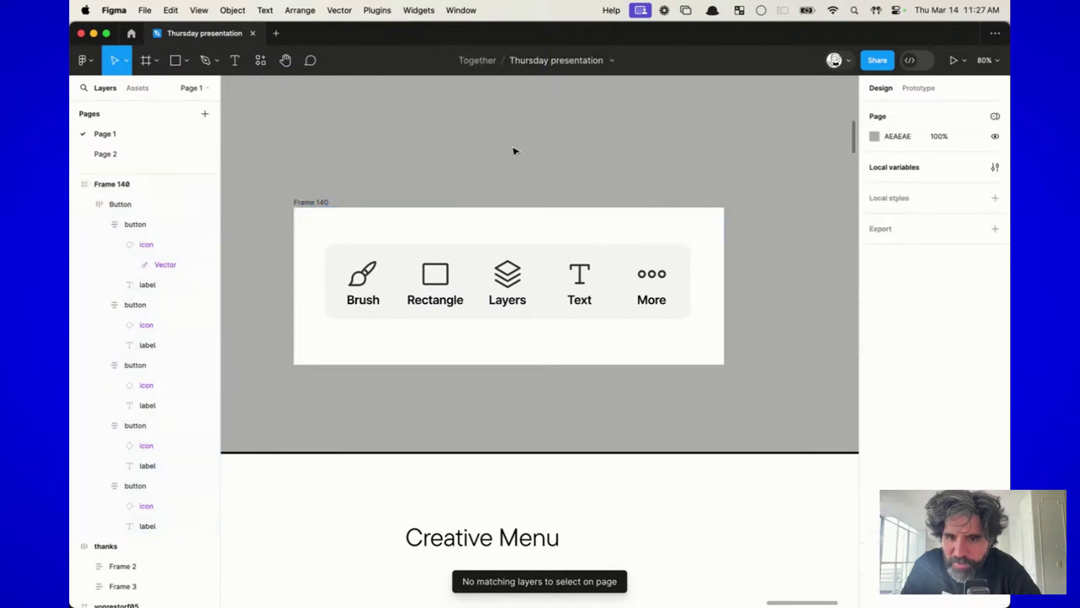
# Step: Try selecting the layers that match the Brush icon inside the new frame
pyautogui.doubleClick(365, 274)
pyautogui.doubleClick(365, 274)
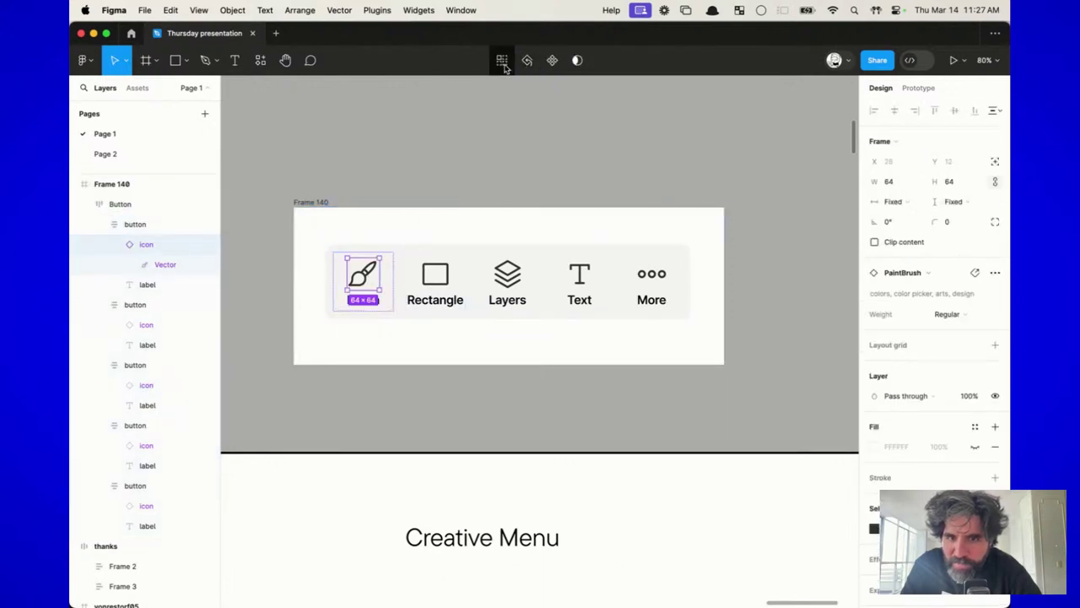
pyautogui.click(503, 61)
pyautogui.click(424, 179)
pyautogui.click(378, 270)
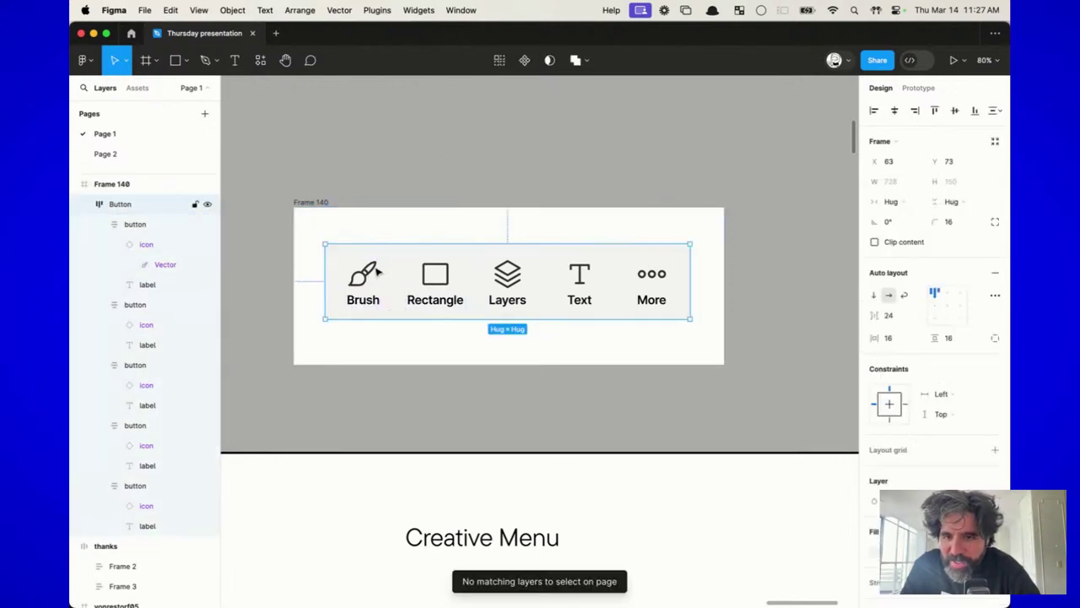
pyautogui.doubleClick(378, 270)
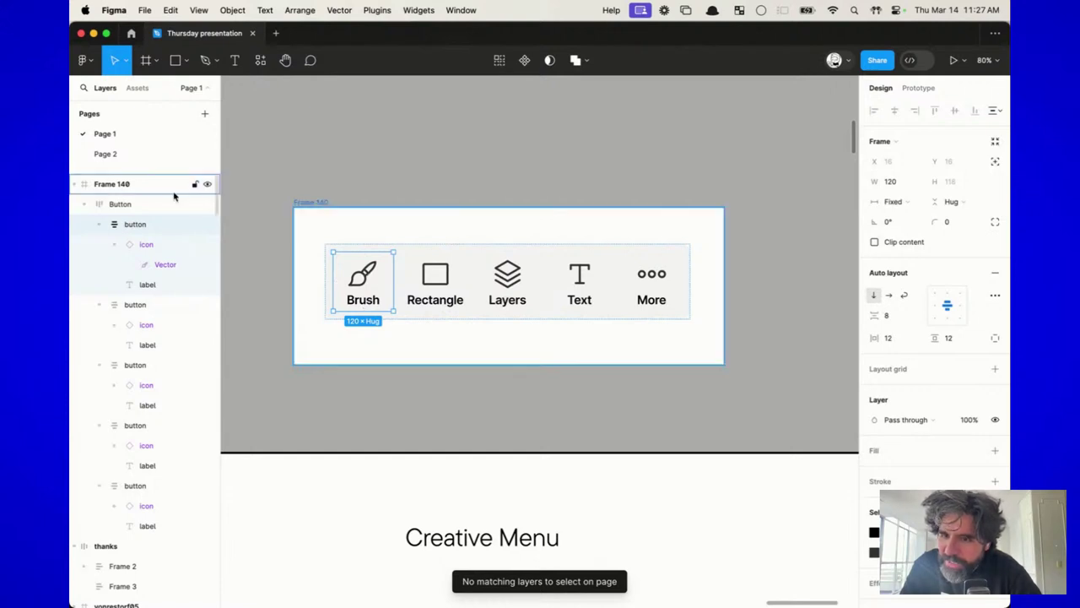
# Step: Ungroup the outer Button row and try selecting matching layers again from the Brush button
pyautogui.click(150, 208)
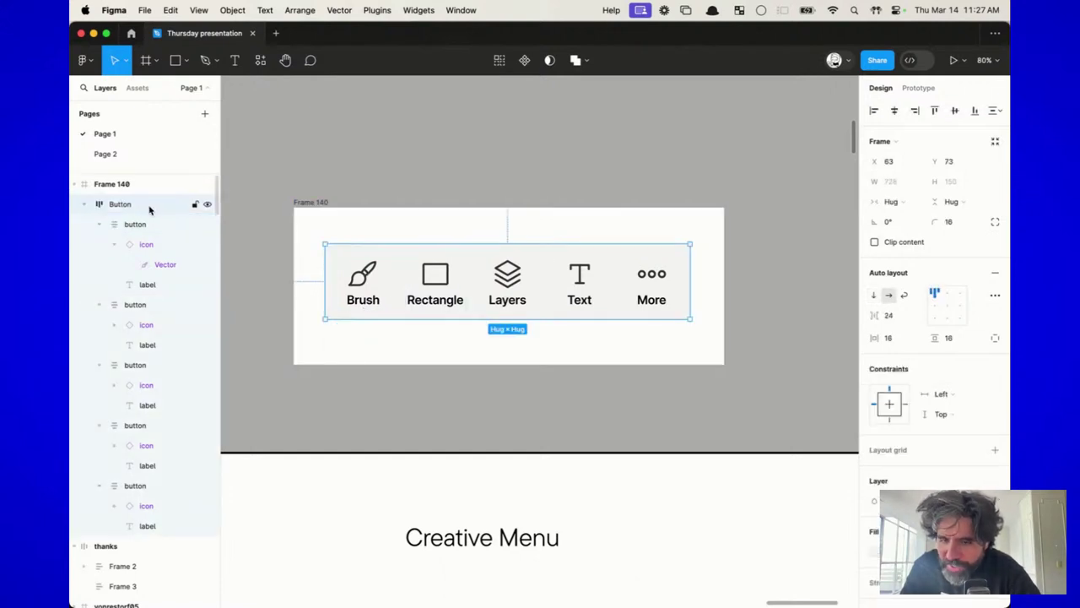
pyautogui.press('shift+super+g')
pyautogui.click(465, 169)
pyautogui.keyDown('super'); pyautogui.click(380, 261); pyautogui.keyUp('super')
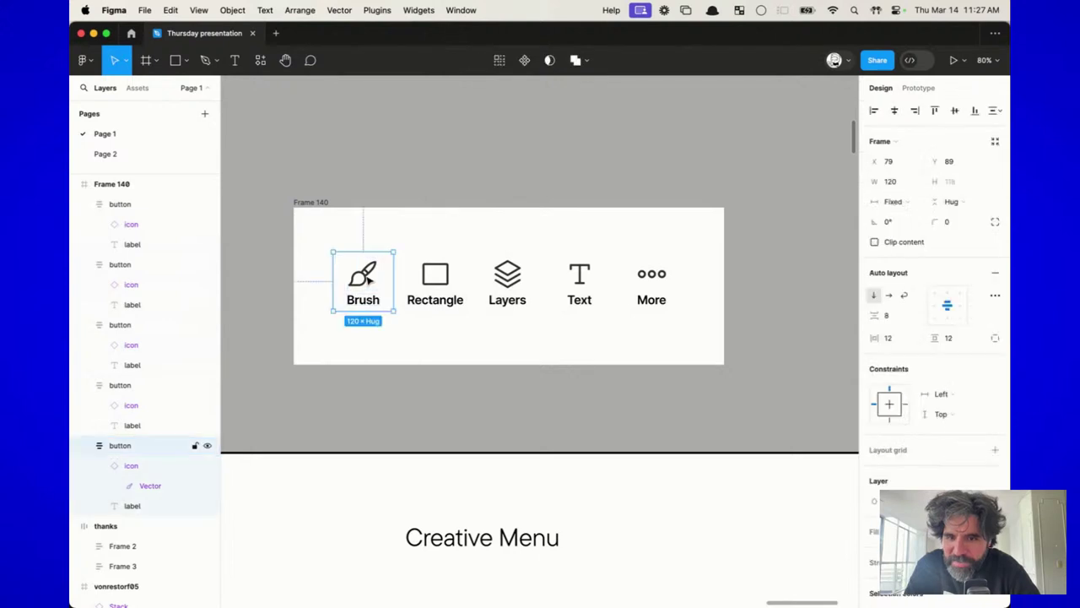
pyautogui.click(501, 60)
pyautogui.click(441, 150)
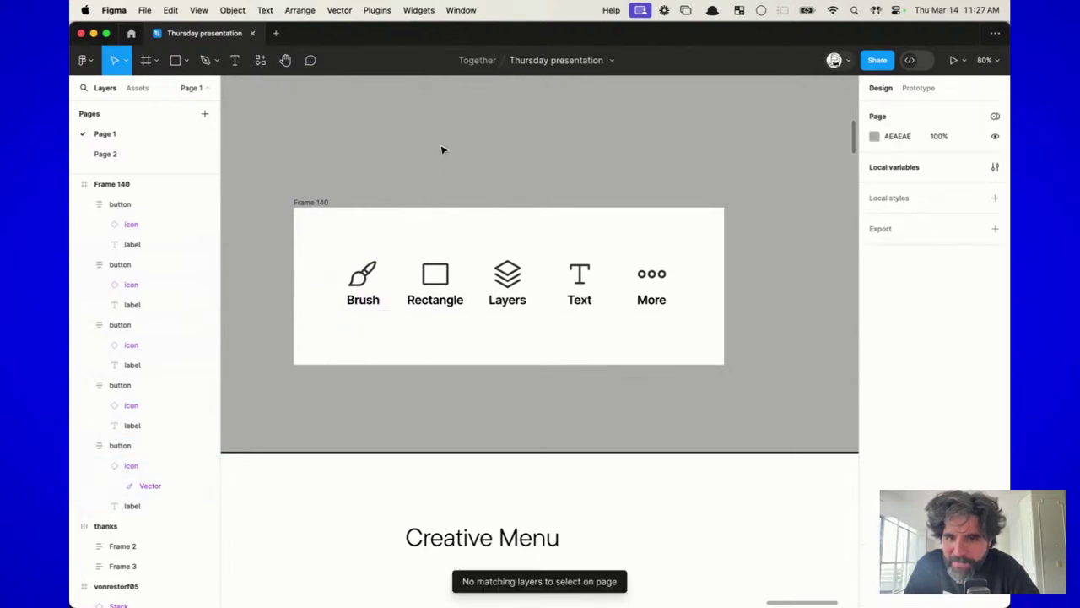
# Step: Delete Frame 140 with its buttons, and undo the changes back until the button row sits inside the teslers05 slide again
pyautogui.click(310, 202)
pyautogui.press('Delete')
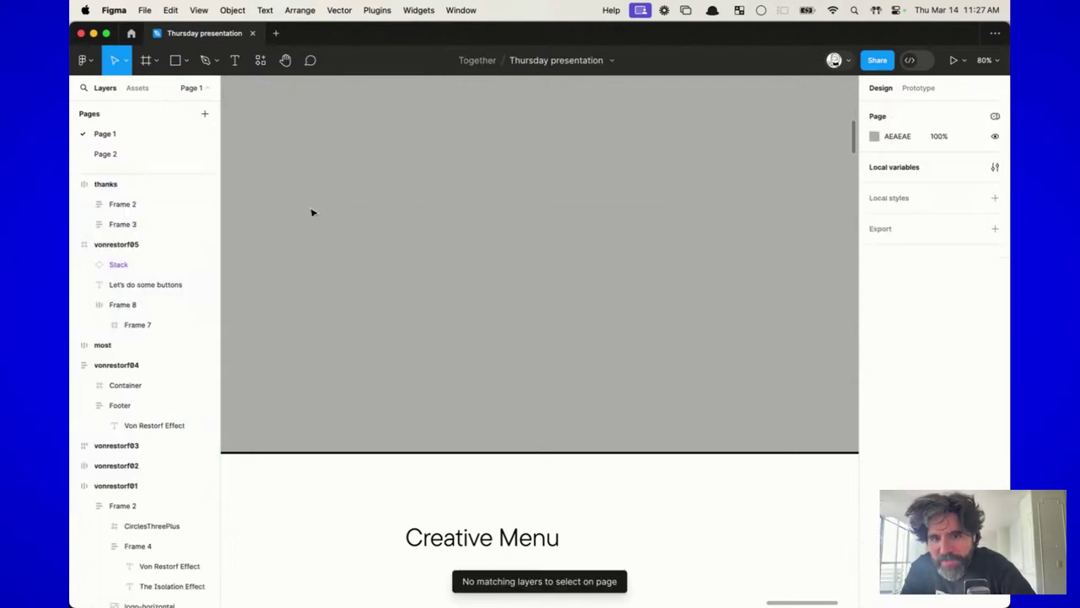
pyautogui.scroll(-5, 310, 211)
pyautogui.scroll(-5, 310, 211)
pyautogui.press('super+z')
pyautogui.press('super+z')
pyautogui.press('super+z')
pyautogui.press('super+z')
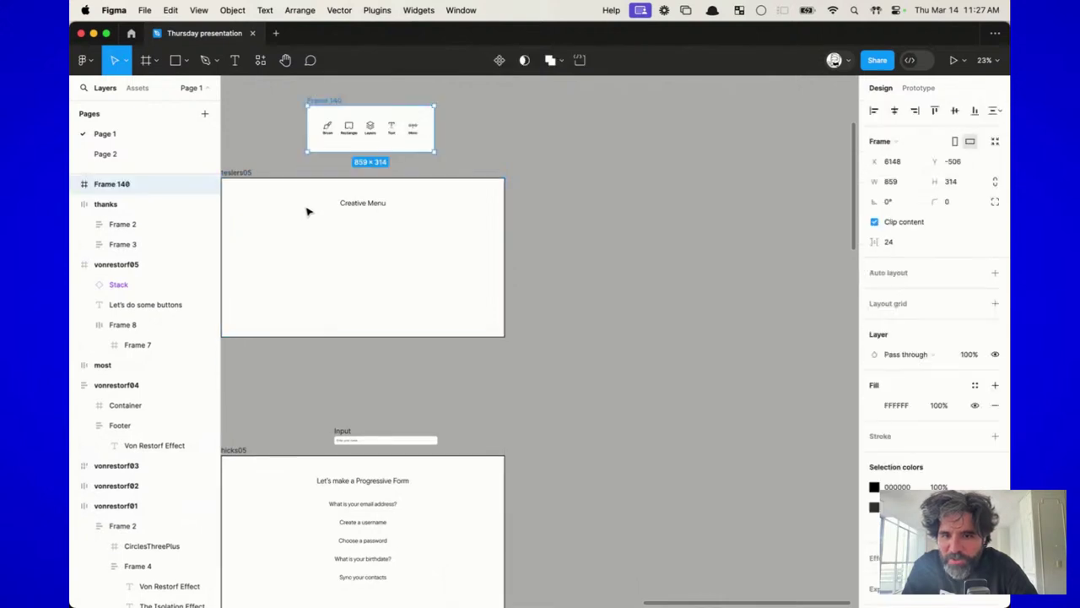
pyautogui.press('super+z')
pyautogui.press('super+z')
pyautogui.press('super+z')
pyautogui.press('super+z')
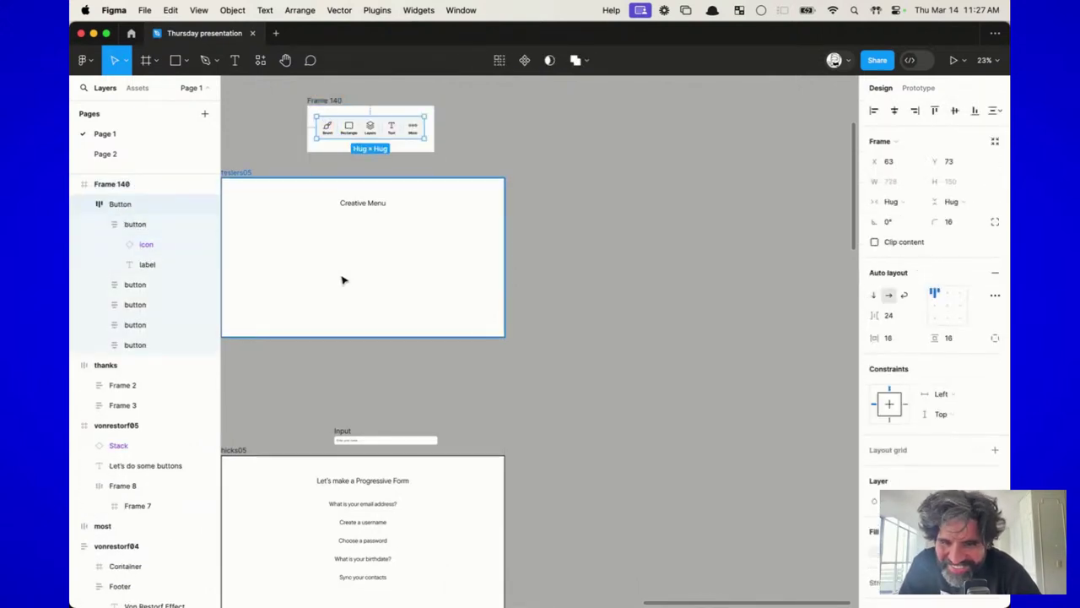
pyautogui.press('super+z')
pyautogui.press('super+z')
pyautogui.press('super+z')
pyautogui.press('super+z')
pyautogui.press('super+z')
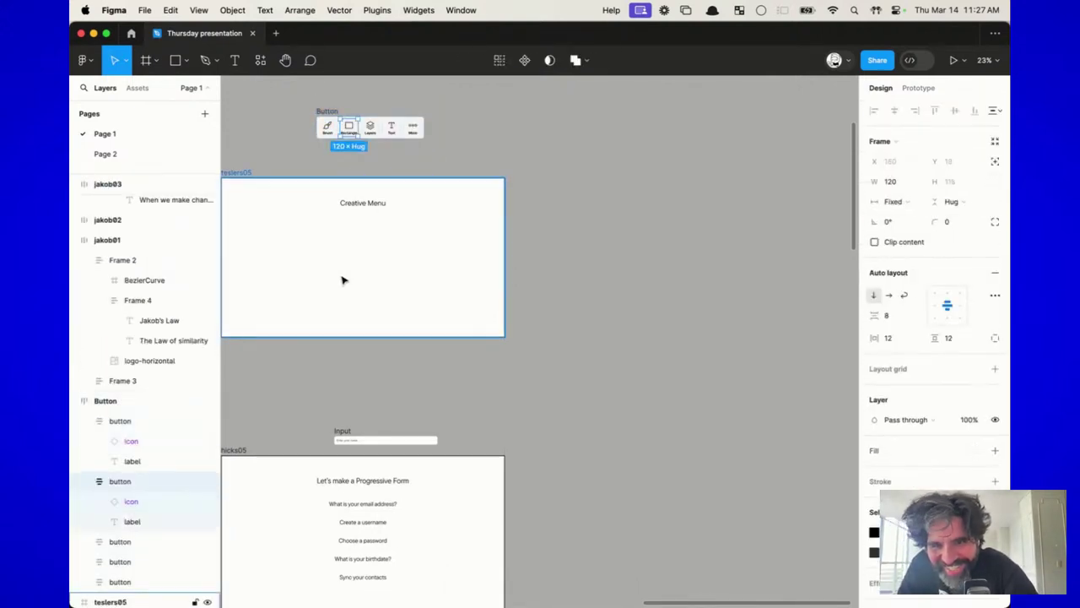
pyautogui.press('super+z')
# Step: Switch to Google Chrome to read the live stream chat, and return to Figma
pyautogui.press('super+Tab')
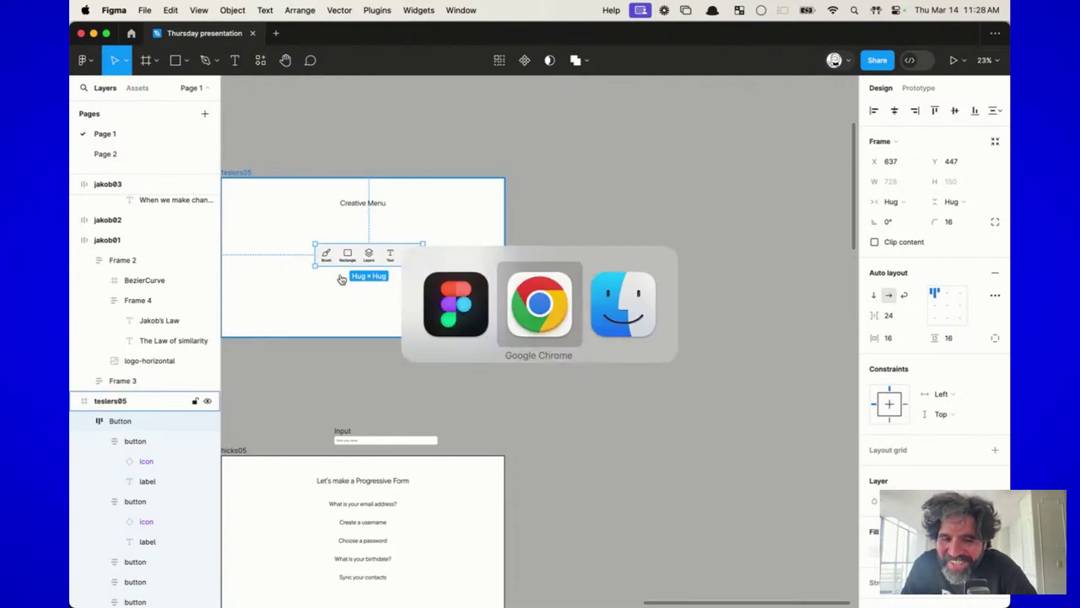
pyautogui.click(822, 371)
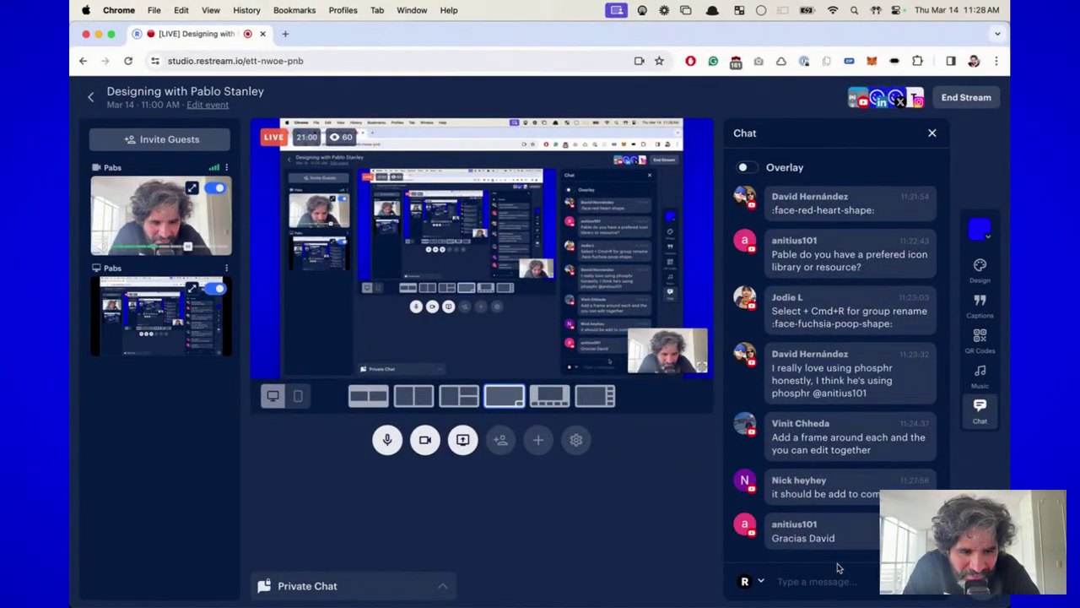
pyautogui.press('super+Tab')
# Step: Select the Brush, Rectangle, Layers, Text and More buttons one after another to check their frames
pyautogui.hscroll(-5, 706, 459)
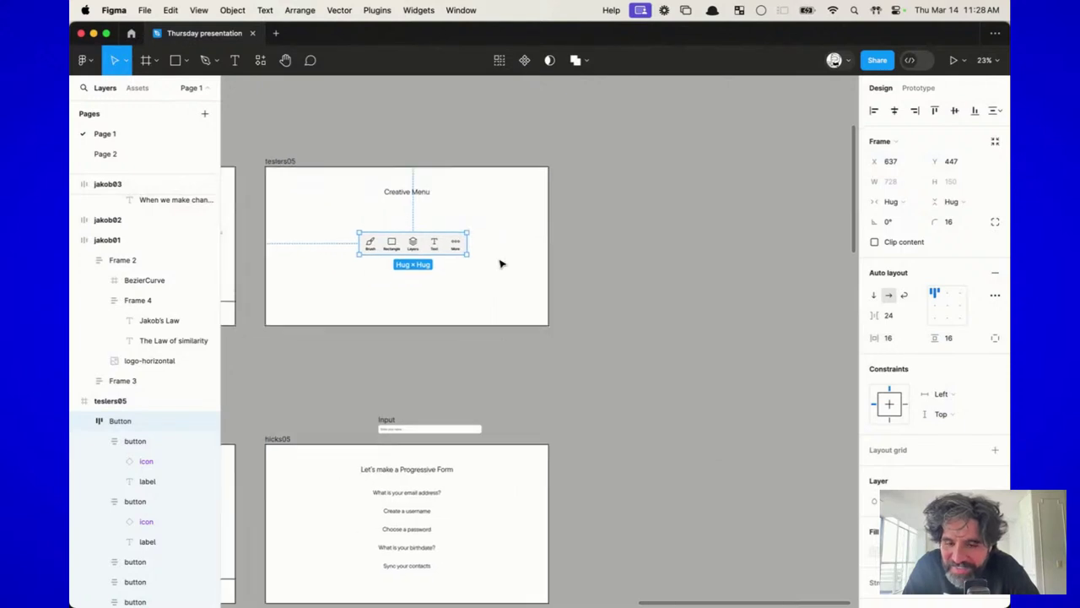
pyautogui.scroll(5, 425, 217)
pyautogui.click(460, 211)
pyautogui.click(470, 218)
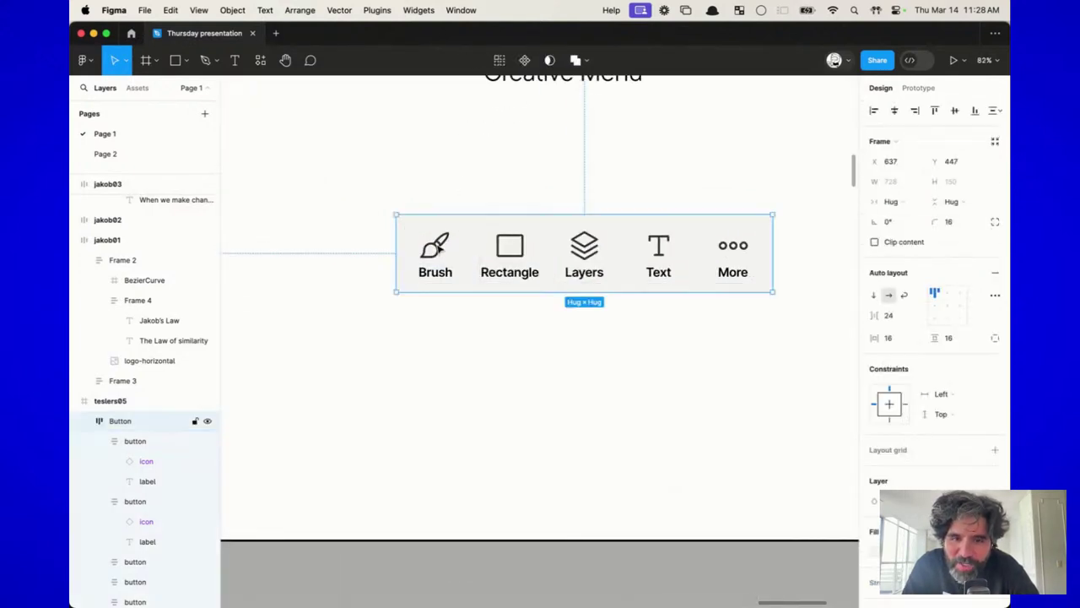
pyautogui.click(459, 229)
pyautogui.hscroll(2, 436, 270)
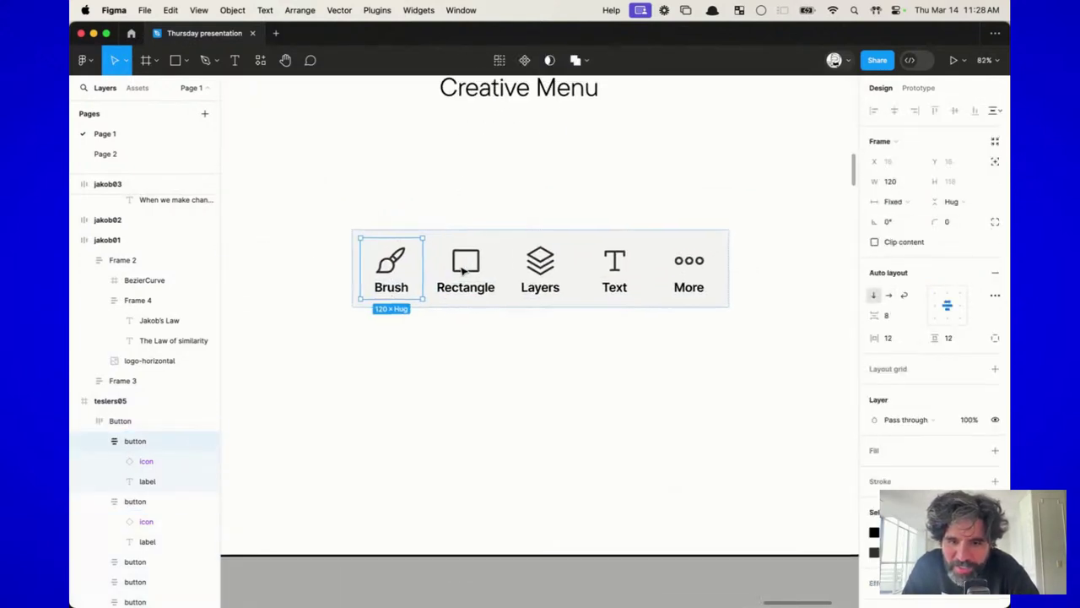
pyautogui.click(426, 271)
pyautogui.hscroll(1, 426, 270)
pyautogui.click(487, 266)
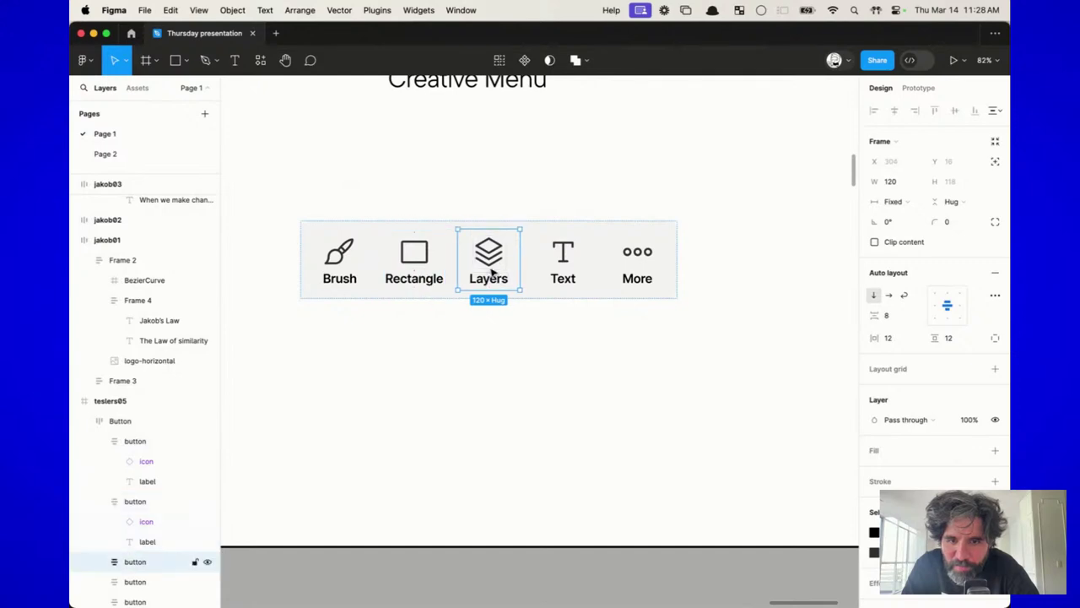
pyautogui.click(576, 271)
pyautogui.click(654, 271)
pyautogui.scroll(1, 590, 266)
pyautogui.hscroll(-1, 591, 265)
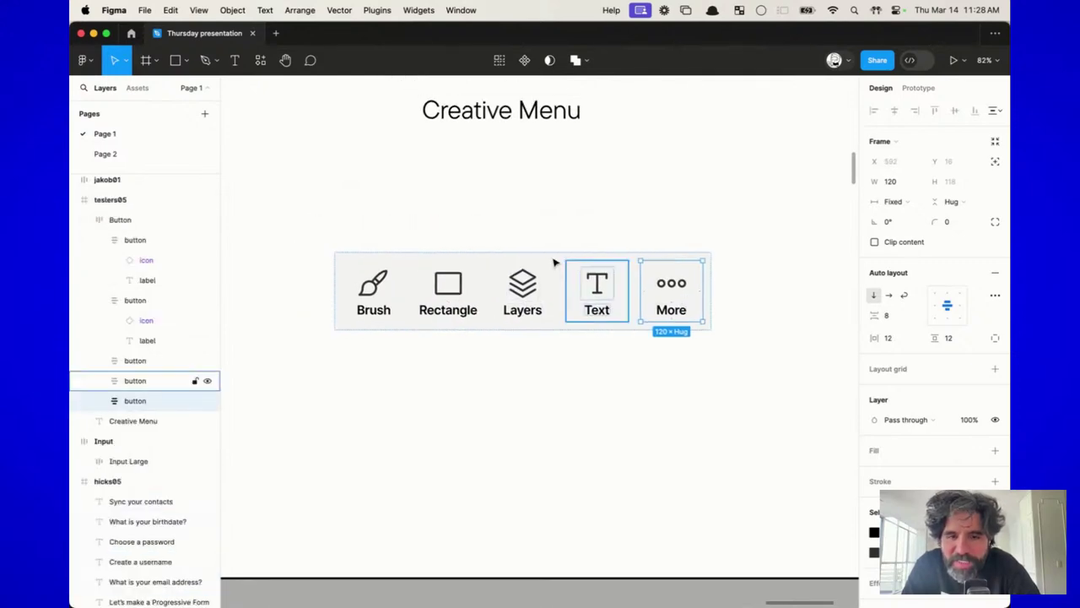
# Step: Look over the Tesler's Law slides from the opening title back to the Creative Menu slide, and clear the selection
pyautogui.scroll(3, 474, 284)
pyautogui.scroll(-10, 474, 284)
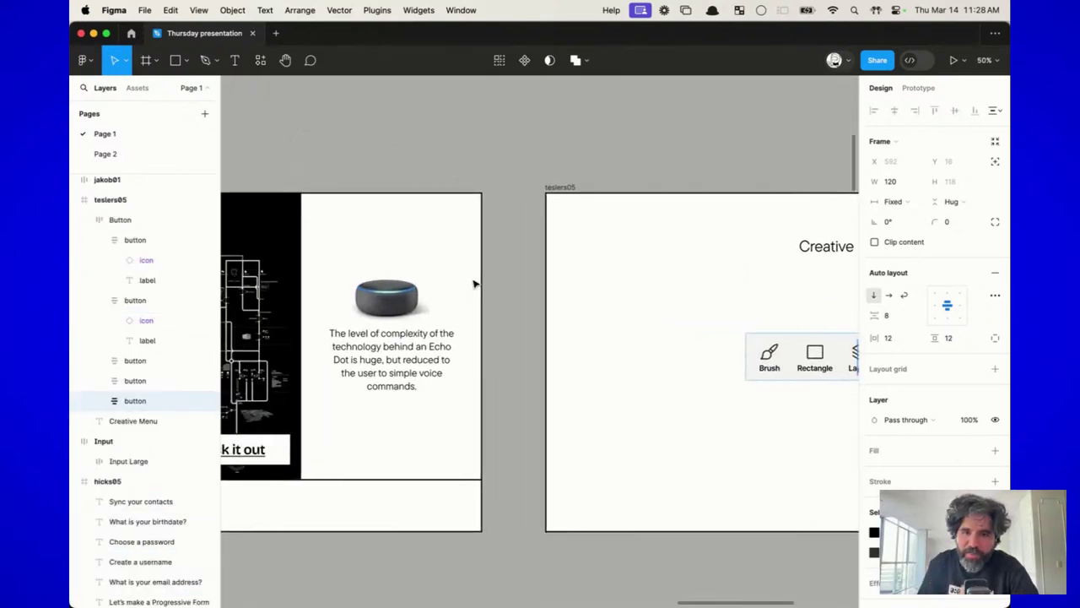
pyautogui.hscroll(-6, 475, 284)
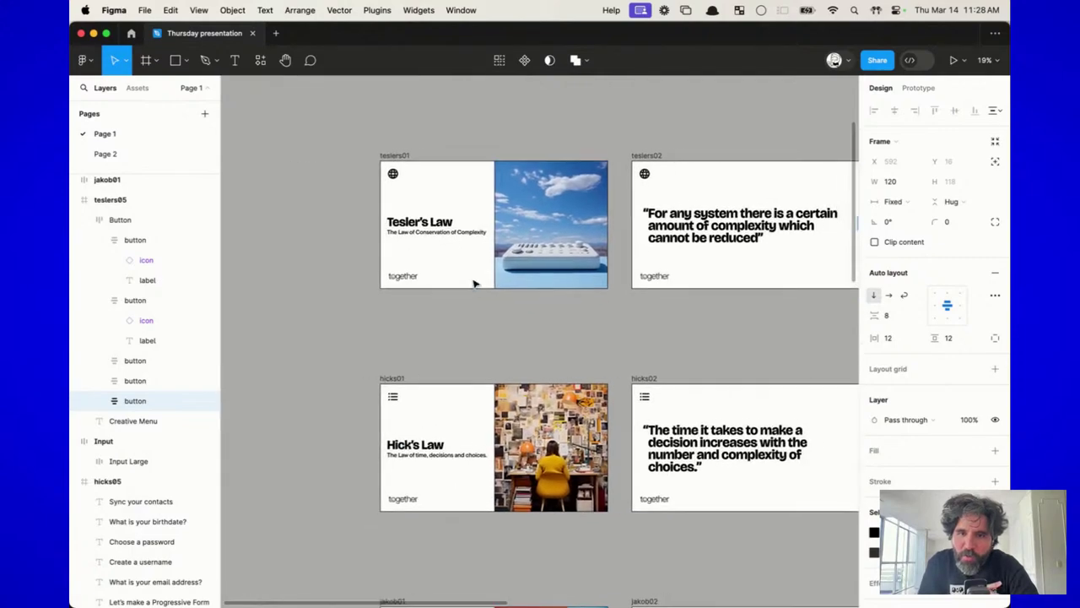
pyautogui.scroll(5, 421, 235)
pyautogui.scroll(-1, 422, 238)
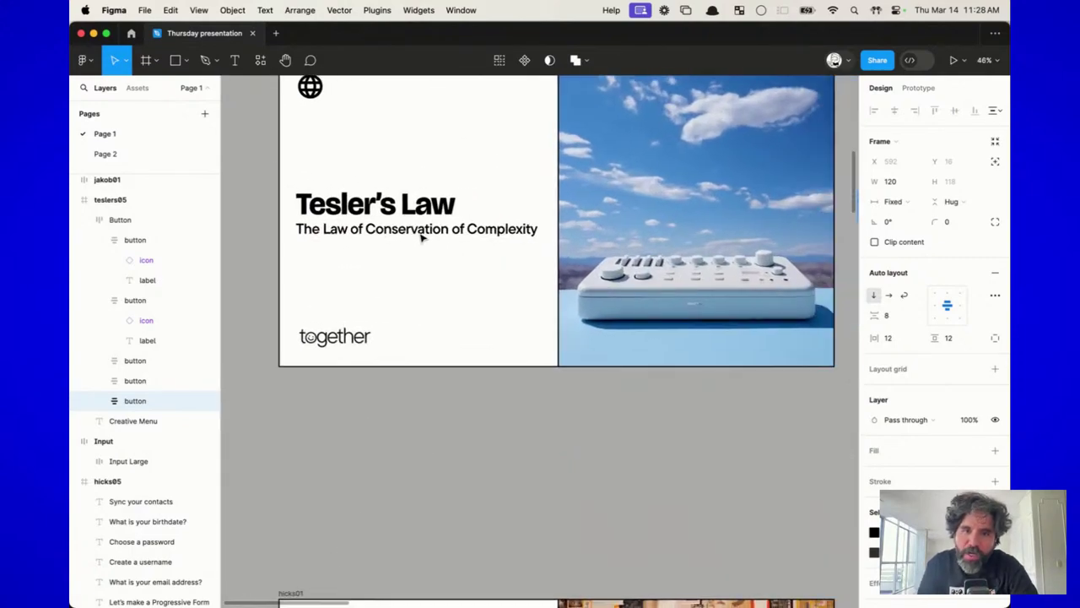
pyautogui.hscroll(2, 422, 238)
pyautogui.scroll(-6, 422, 237)
pyautogui.hscroll(6, 422, 237)
pyautogui.hscroll(-1, 422, 237)
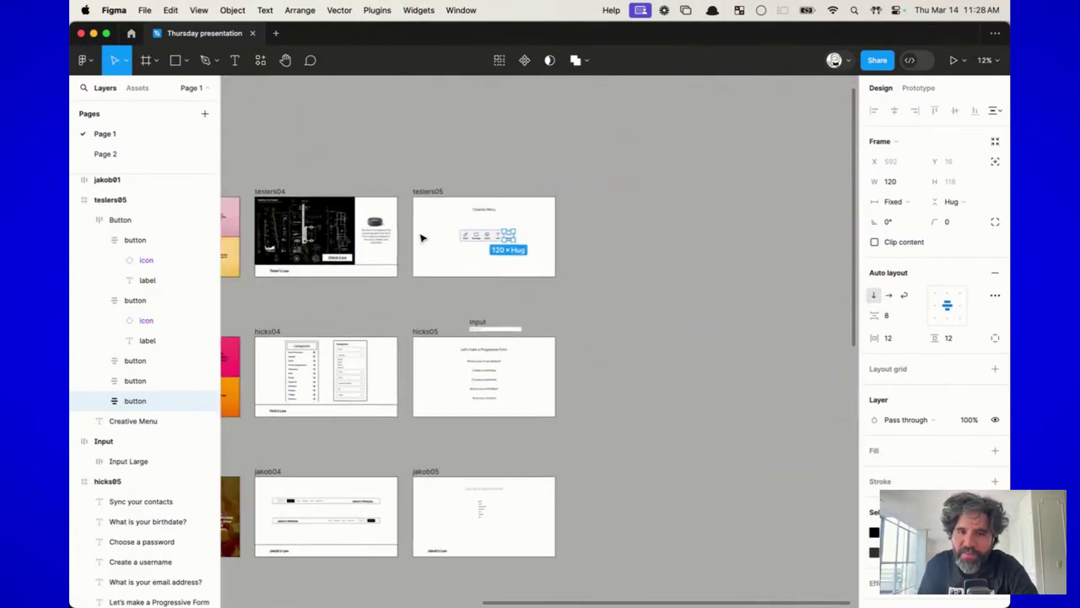
pyautogui.scroll(5, 475, 248)
pyautogui.scroll(2, 477, 251)
pyautogui.click(478, 250)
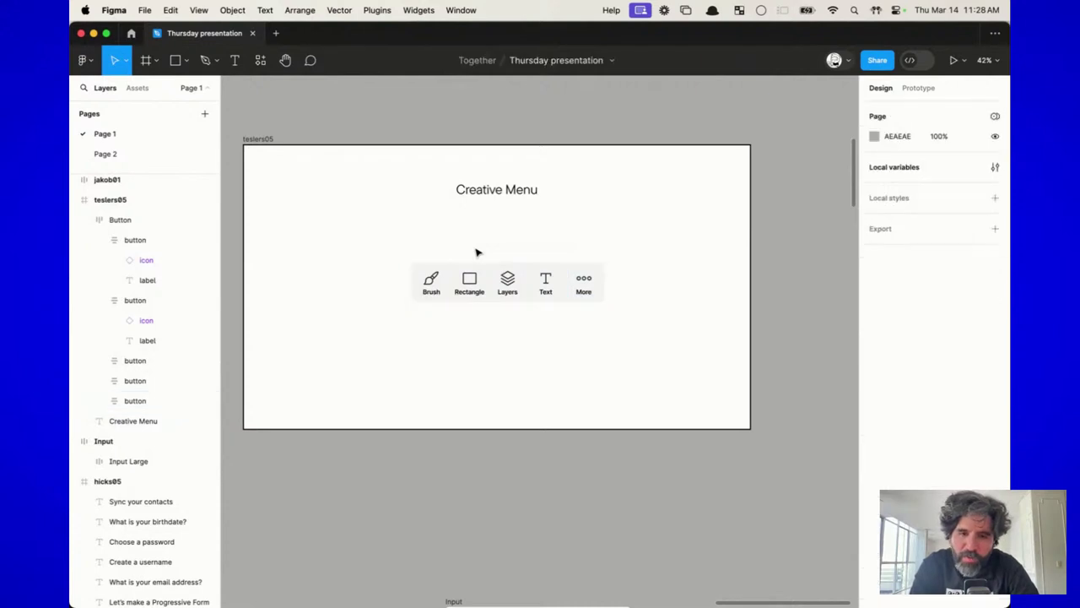
# Step: Duplicate the Rectangle button out of the row into the empty slide area below it, at about X 754, Y 727
pyautogui.scroll(3, 472, 302)
pyautogui.click(441, 285)
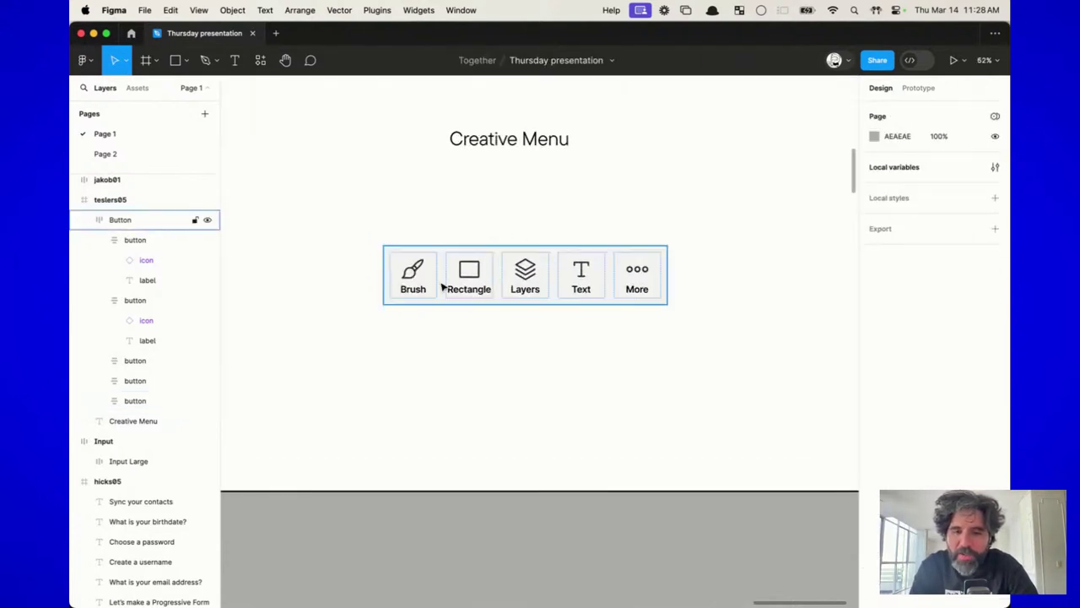
pyautogui.click(477, 219)
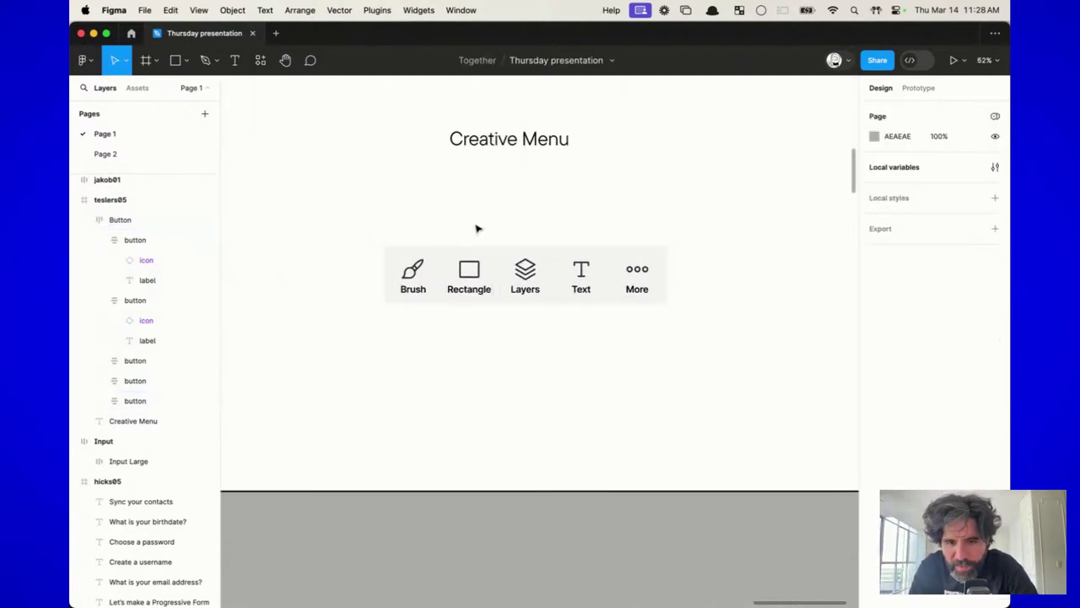
pyautogui.click(464, 275)
pyautogui.click(467, 279)
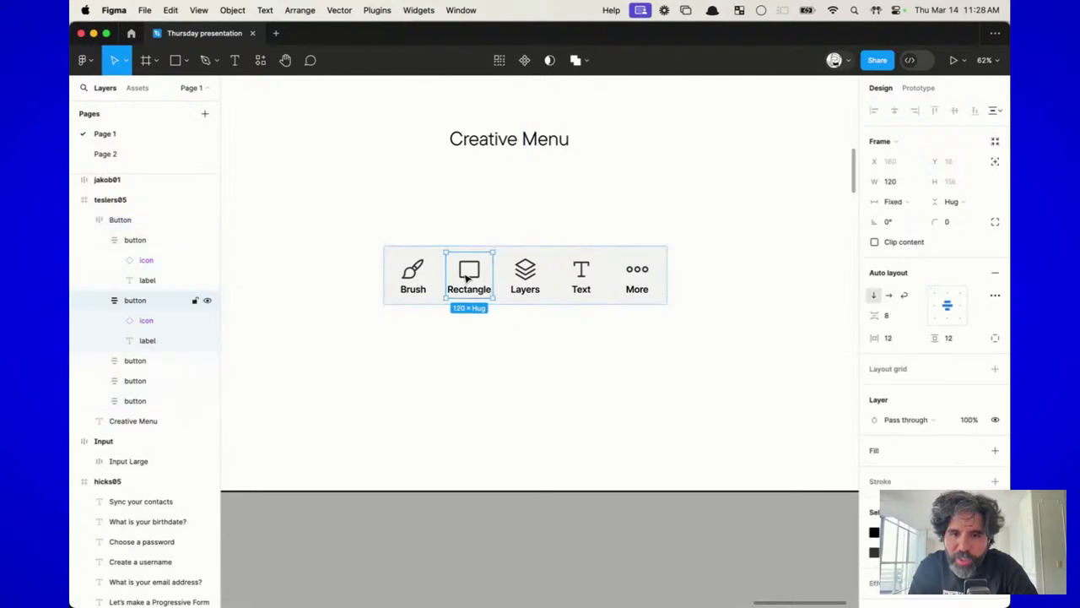
pyautogui.click(450, 373)
pyautogui.scroll(3, 413, 360)
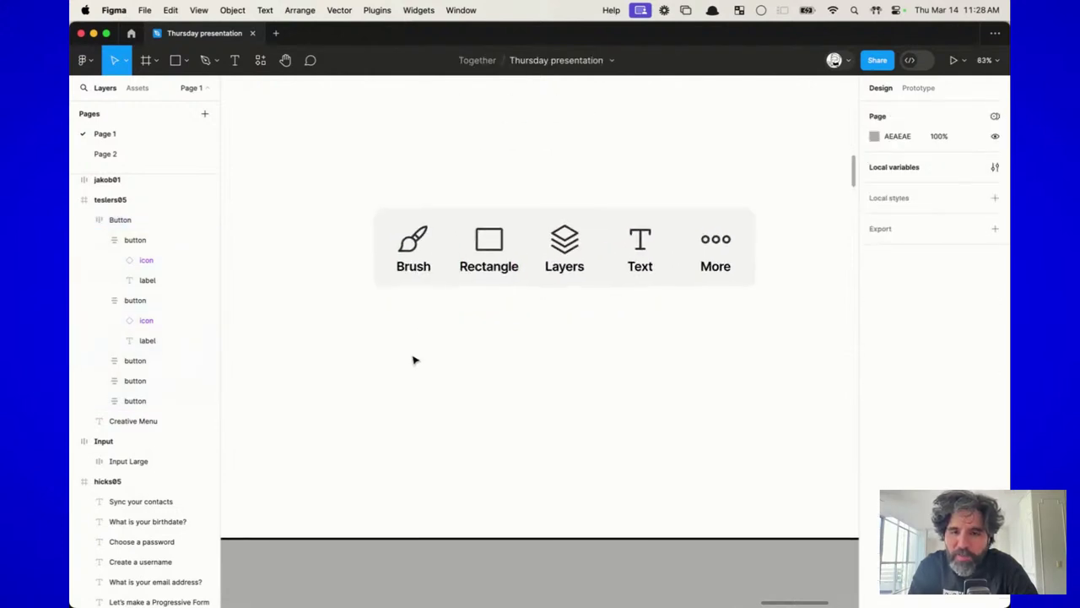
pyautogui.click(417, 250)
pyautogui.click(513, 268)
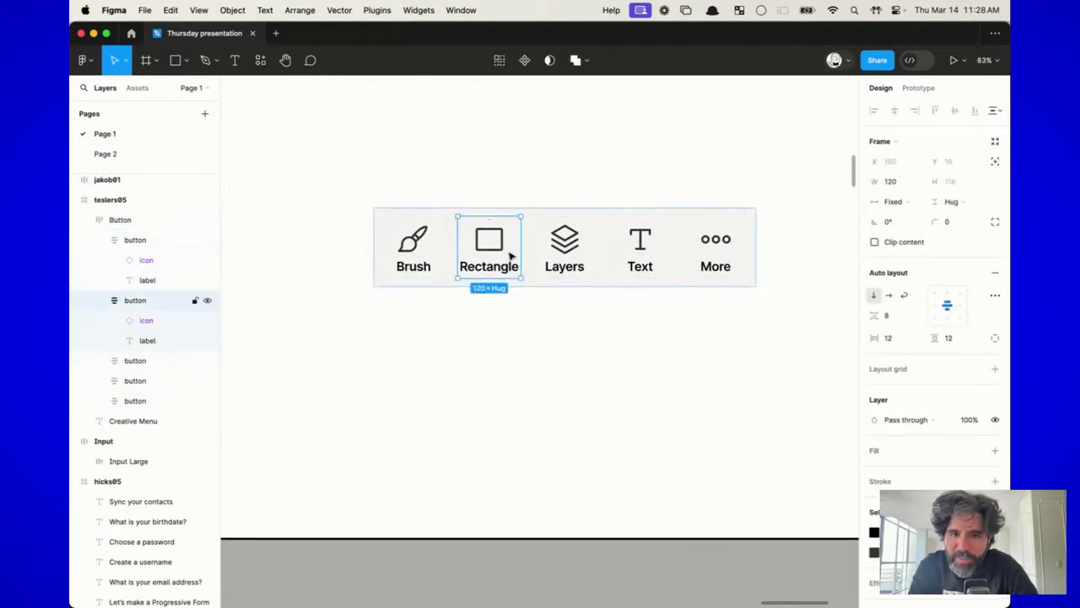
pyautogui.moveTo(510, 255); pyautogui.dragTo(488, 394)
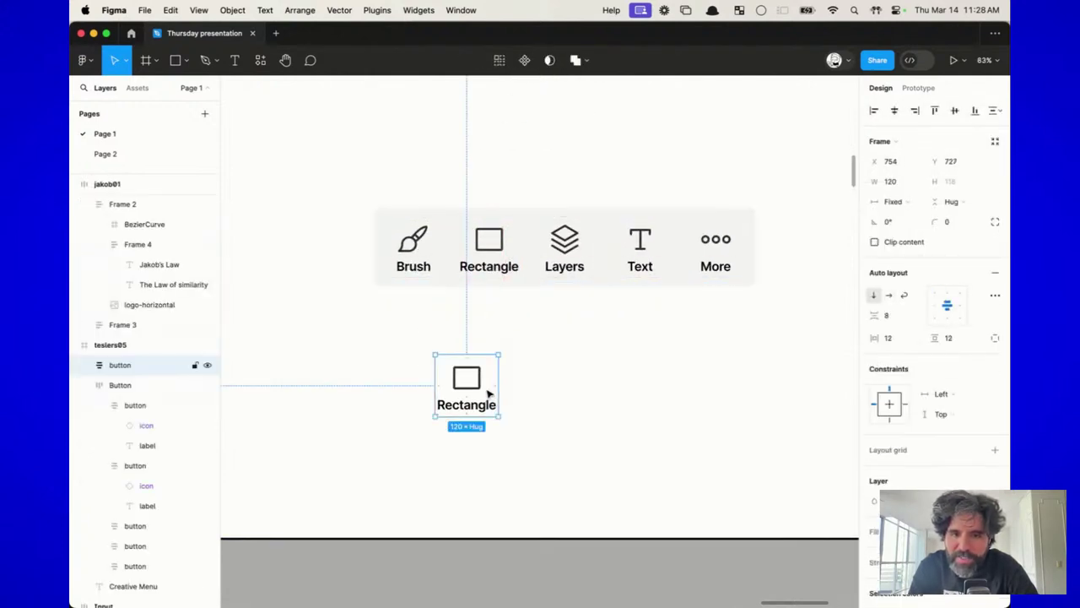
# Step: Change the label of the duplicated button below the row to "Triangle"
pyautogui.doubleClick(442, 406)
pyautogui.doubleClick(442, 405)
pyautogui.write('Tria')
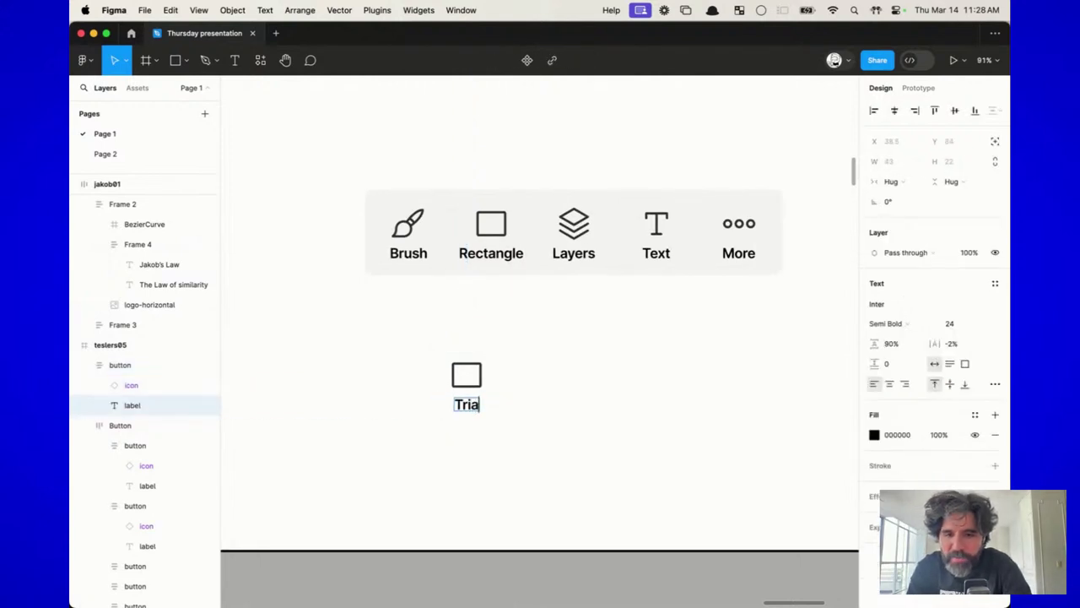
pyautogui.write('ngle')
pyautogui.click(549, 383)
# Step: Duplicate the Triangle button beside itself at about X 919, Y 727, and relabel the copy "Shape"
pyautogui.moveTo(469, 397); pyautogui.dragTo(564, 396)
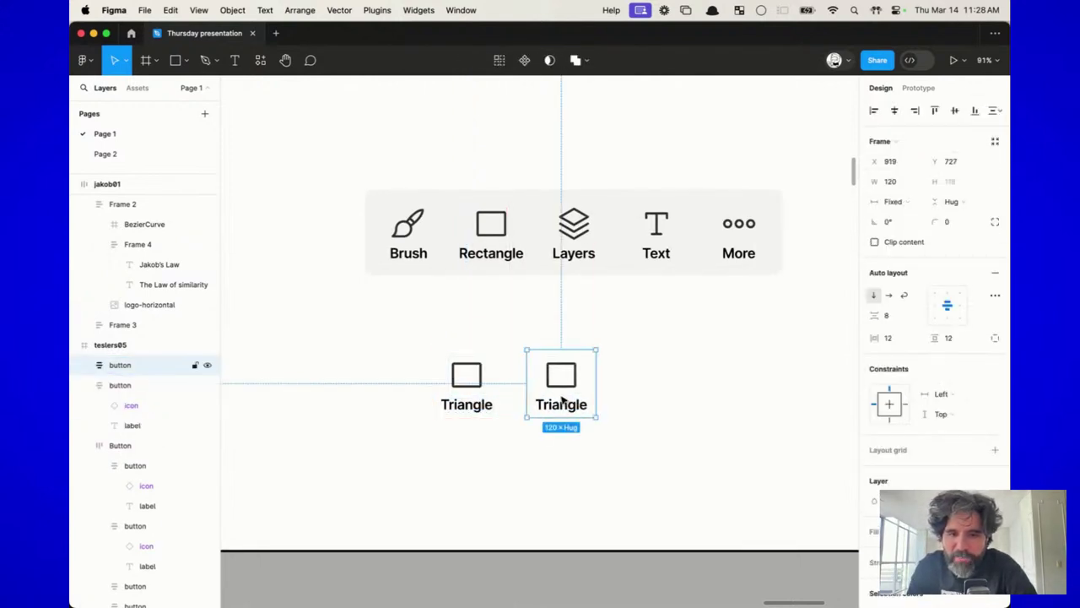
pyautogui.doubleClick(567, 410)
pyautogui.doubleClick(567, 410)
pyautogui.write('Shape')
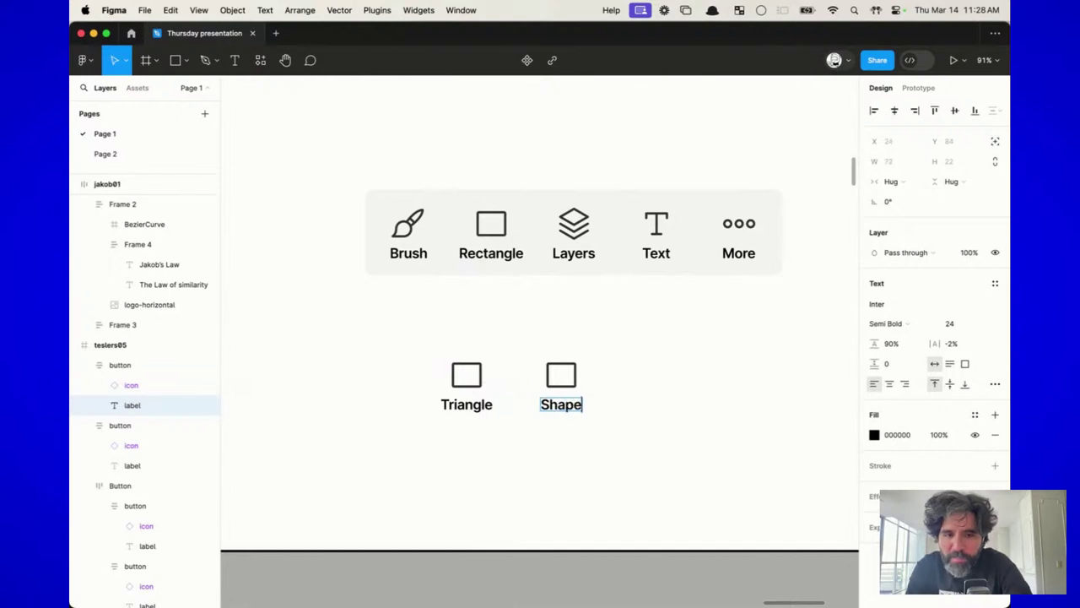
pyautogui.click(650, 391)
# Step: Duplicate the Shape button beside itself at about X 1084, Y 727, and relabel the copy "Circle"
pyautogui.moveTo(578, 397); pyautogui.dragTo(673, 396)
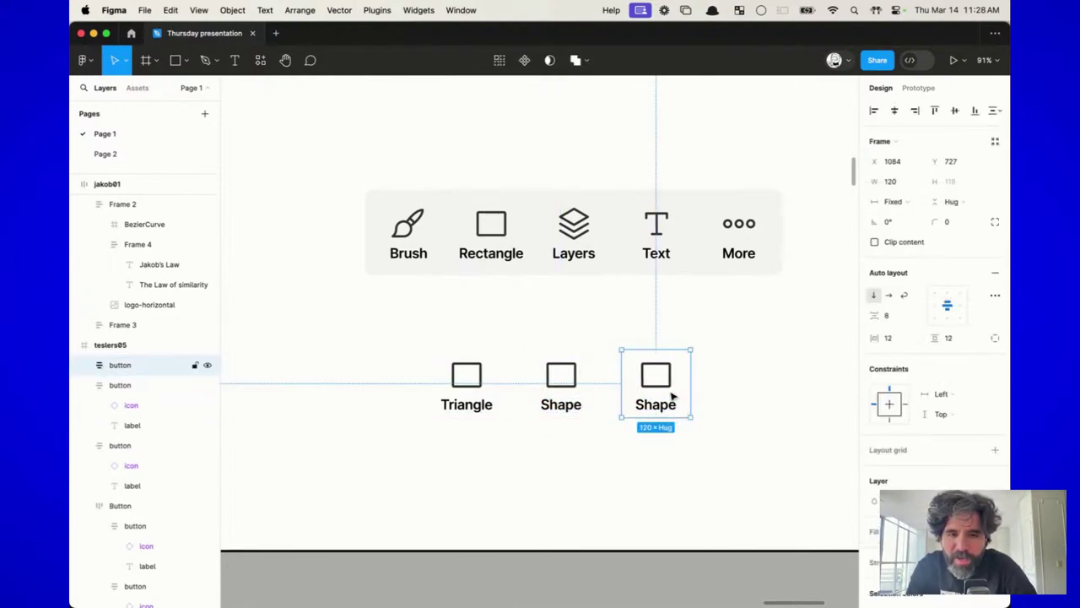
pyautogui.doubleClick(663, 405)
pyautogui.doubleClick(662, 405)
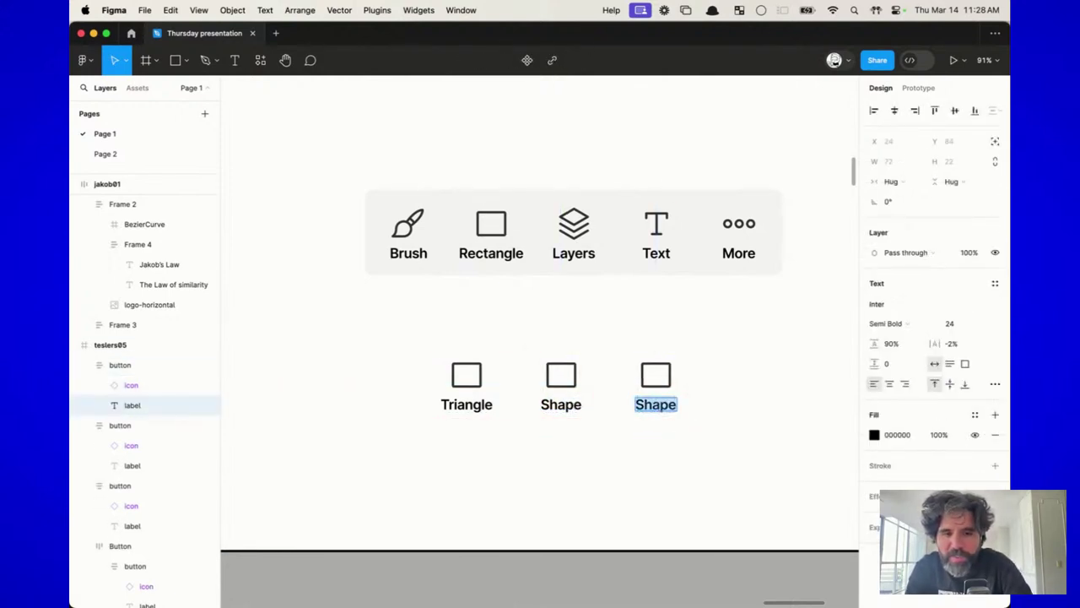
pyautogui.write('Coi')
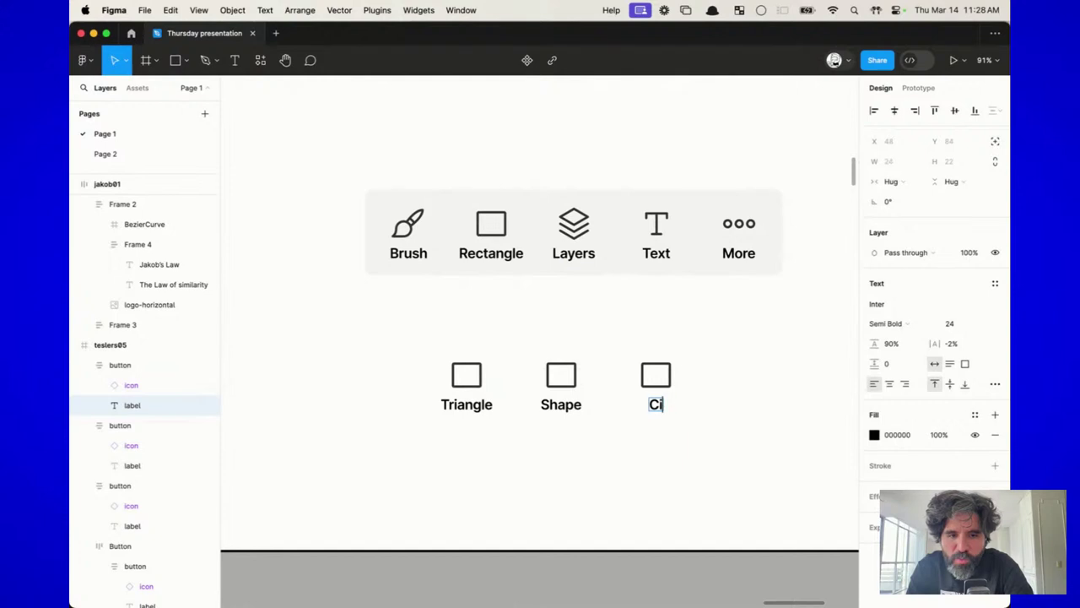
pyautogui.write('le')
pyautogui.press('Escape')
pyautogui.click(647, 451)
pyautogui.scroll(5, 644, 449)
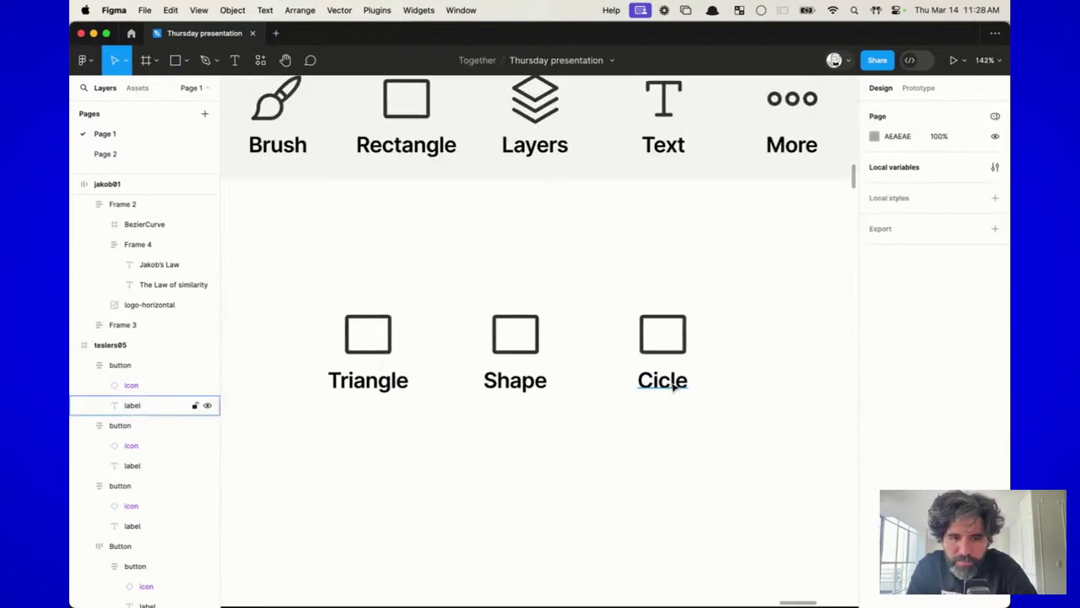
pyautogui.doubleClick(667, 379)
pyautogui.write('Cir')
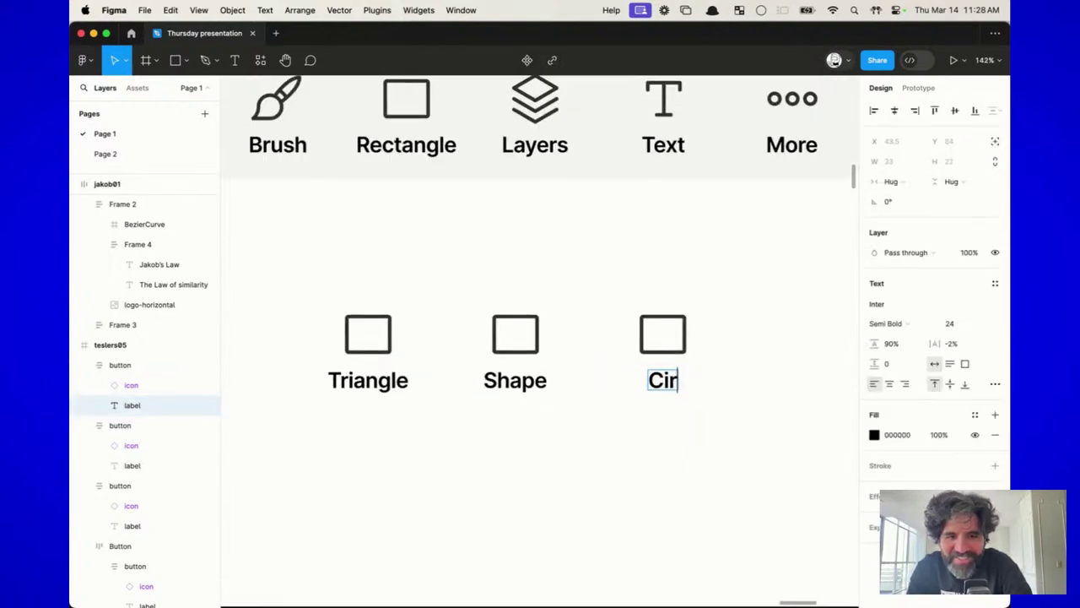
pyautogui.write('cle')
pyautogui.click(677, 523)
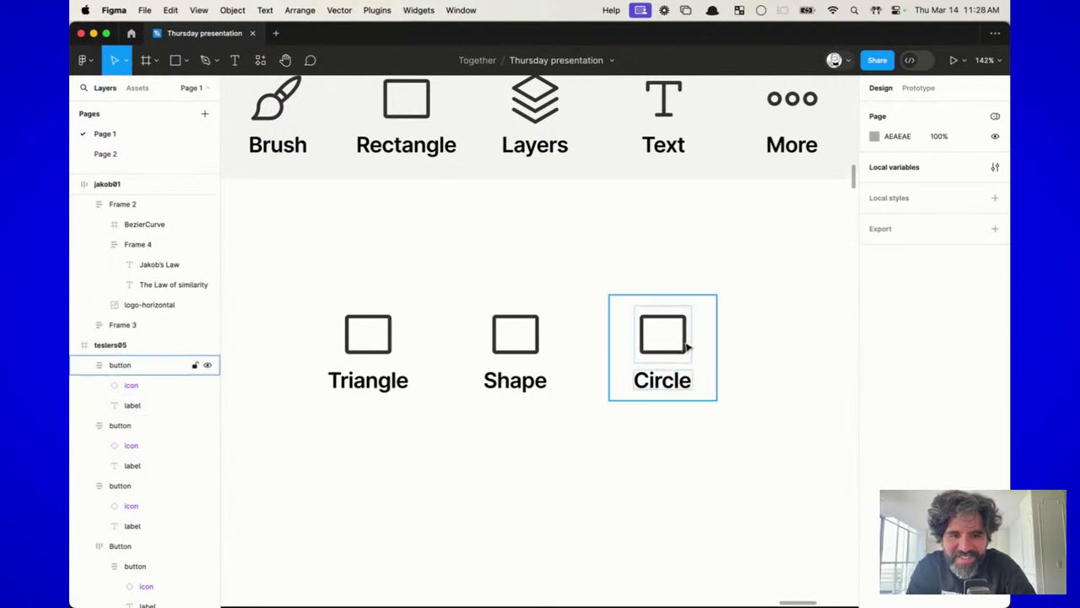
# Step: Swap the rectangle icon in the Circle button for the Phosphor Circle icon
pyautogui.keyDown('super'); pyautogui.click(688, 346); pyautogui.keyUp('super')
pyautogui.press('Escape')
pyautogui.click(912, 273)
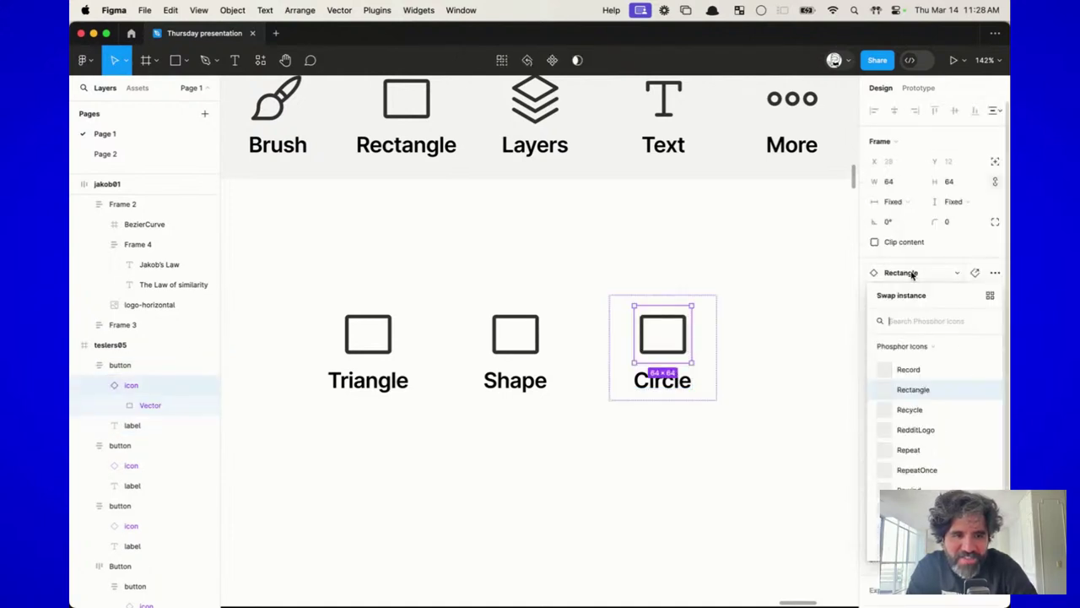
pyautogui.write('circ')
pyautogui.click(907, 372)
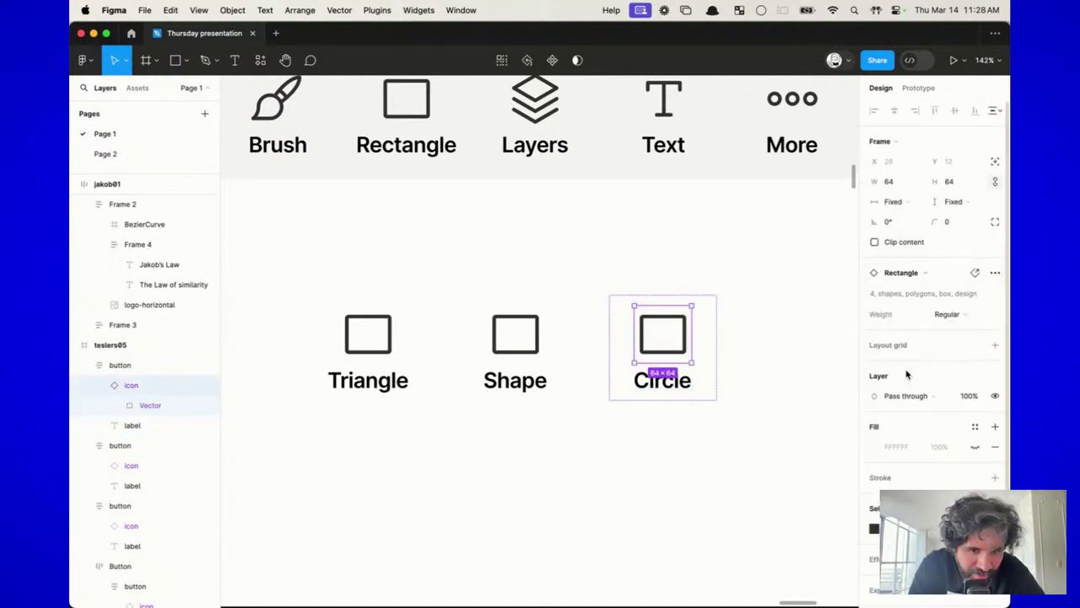
# Step: Swap the rectangle icon in the Shape button for the Phosphor Octagon icon
pyautogui.keyDown('super'); pyautogui.click(515, 335); pyautogui.keyUp('super')
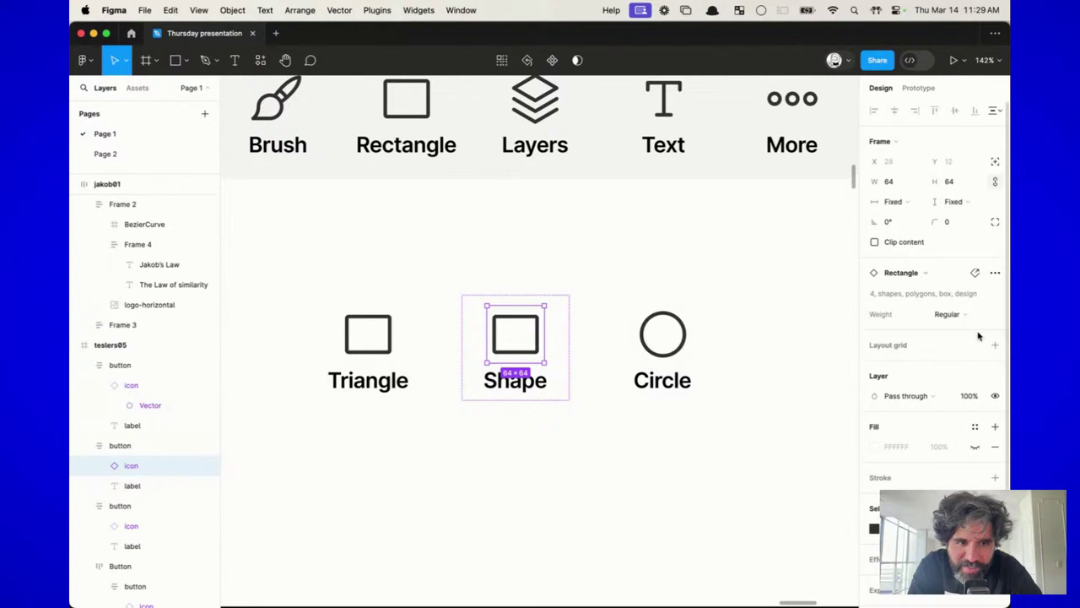
pyautogui.click(903, 274)
pyautogui.write('squa')
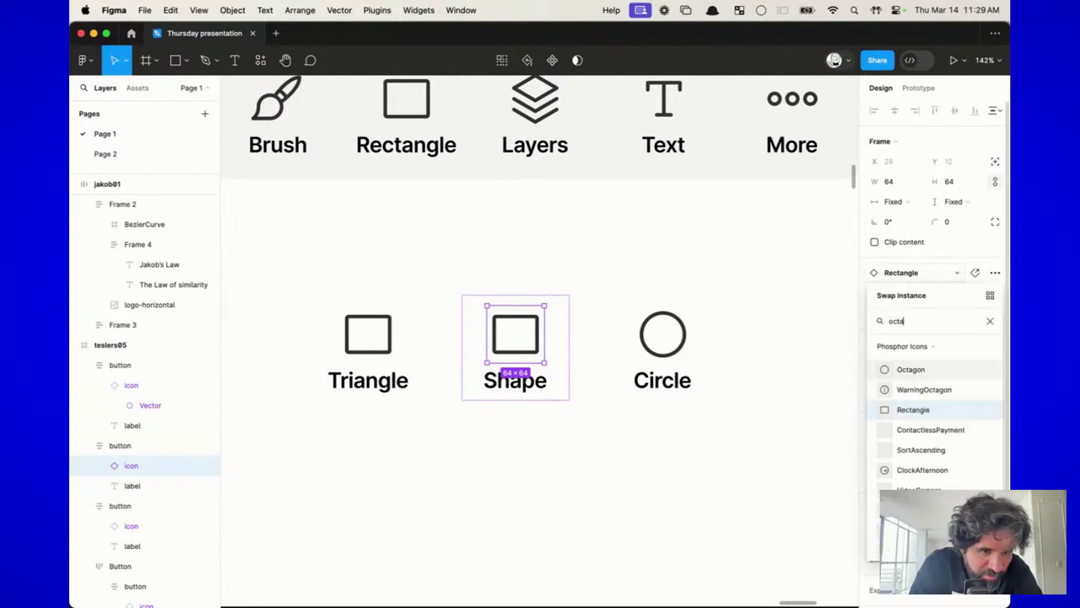
pyautogui.click(907, 410)
# Step: Swap the rectangle icon in the Triangle button for the Phosphor Triangle icon, and clear the selection
pyautogui.click(368, 335)
pyautogui.click(368, 334)
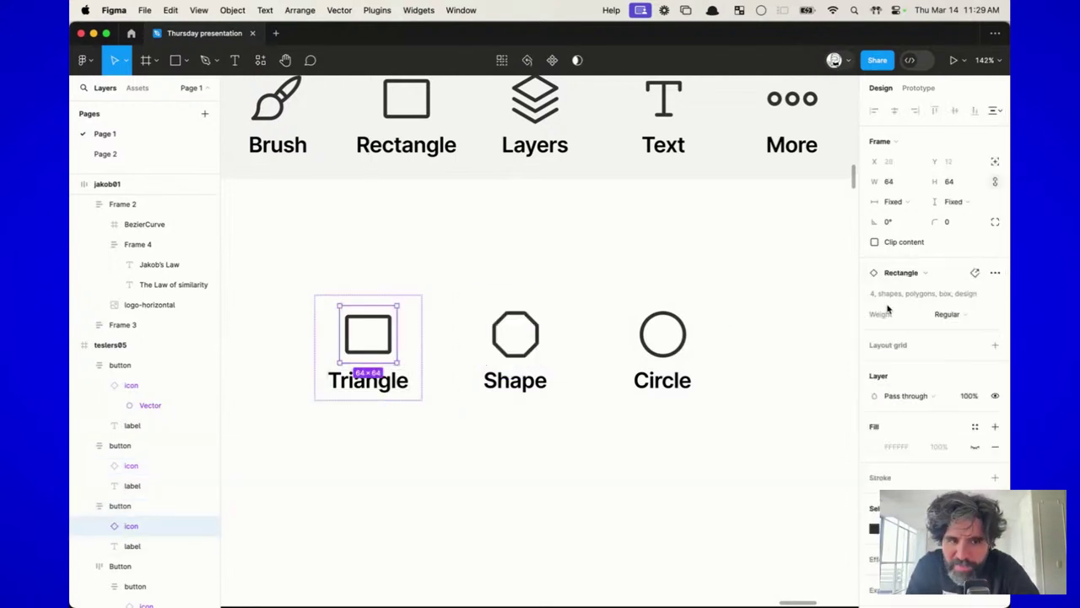
pyautogui.click(911, 272)
pyautogui.write('trian')
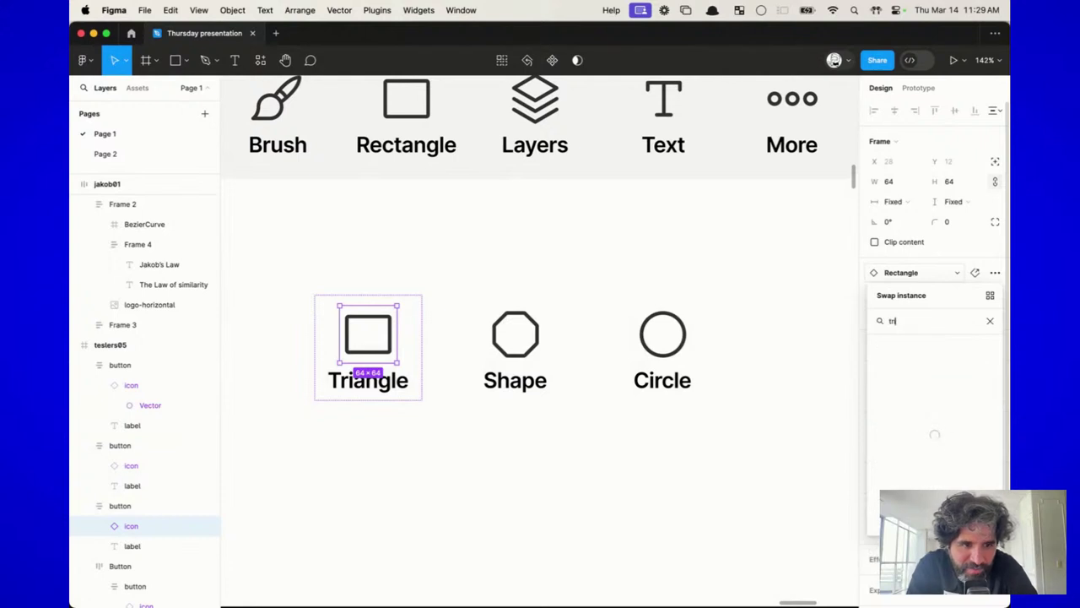
pyautogui.click(910, 369)
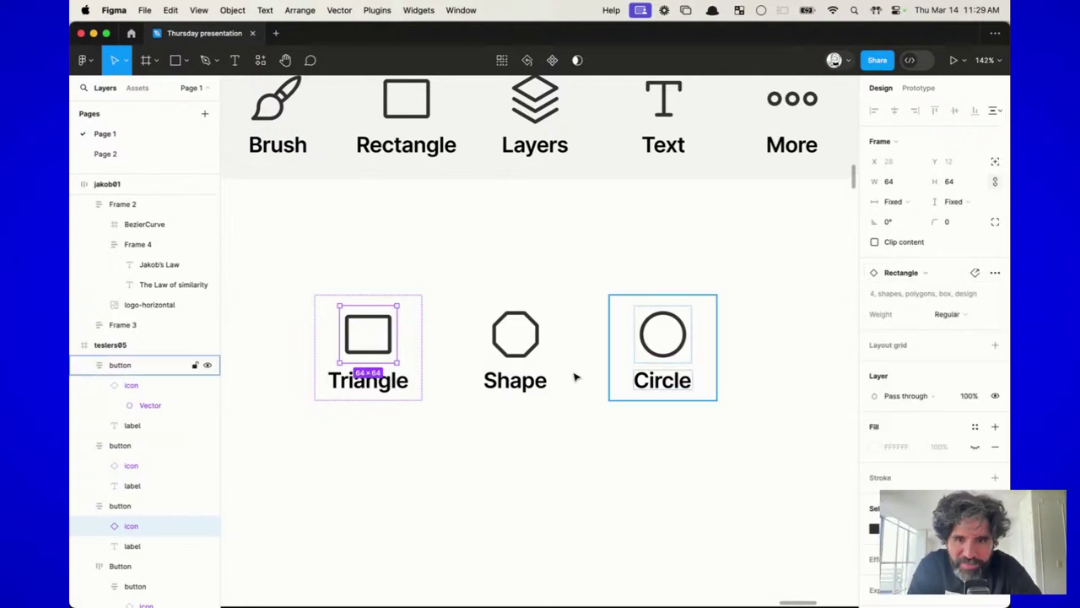
pyautogui.click(510, 454)
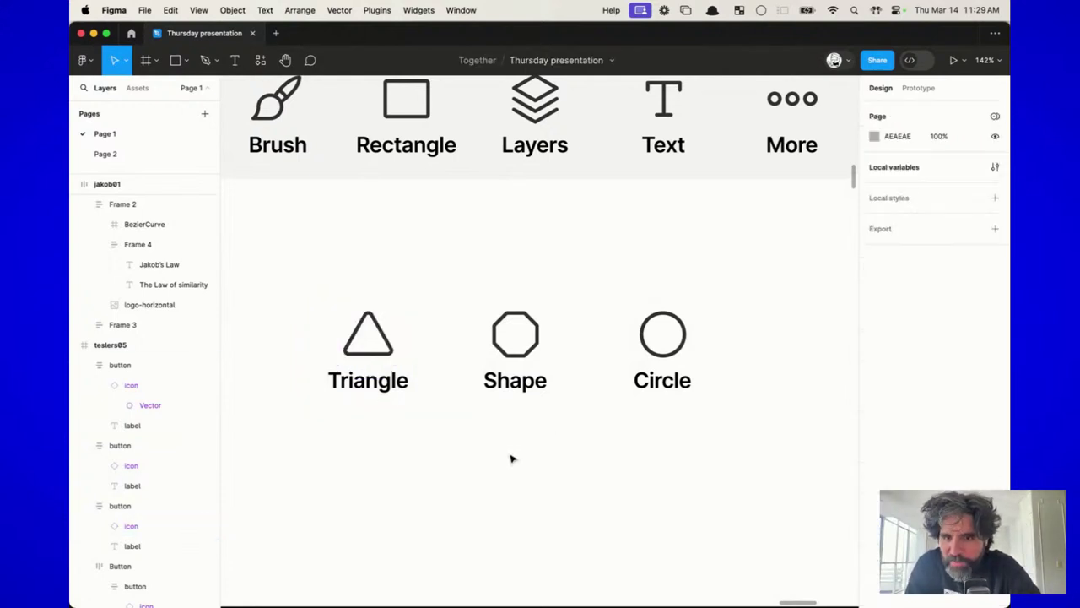
# Step: Wrap the Triangle, Shape and Circle buttons together in a horizontal auto layout frame
pyautogui.click(150, 90)
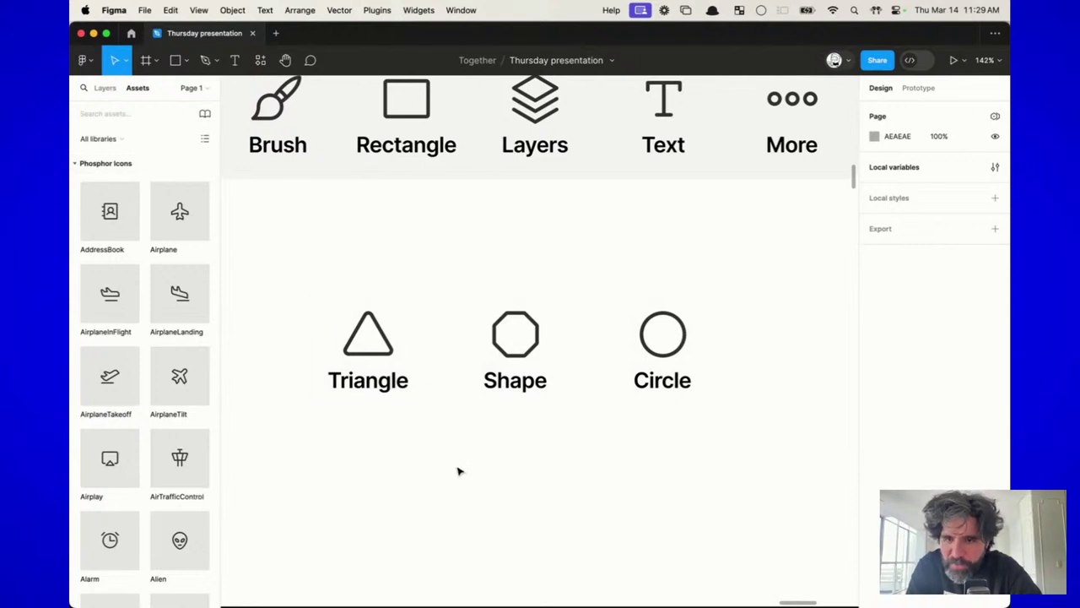
pyautogui.click(112, 93)
pyautogui.scroll(-5, 448, 442)
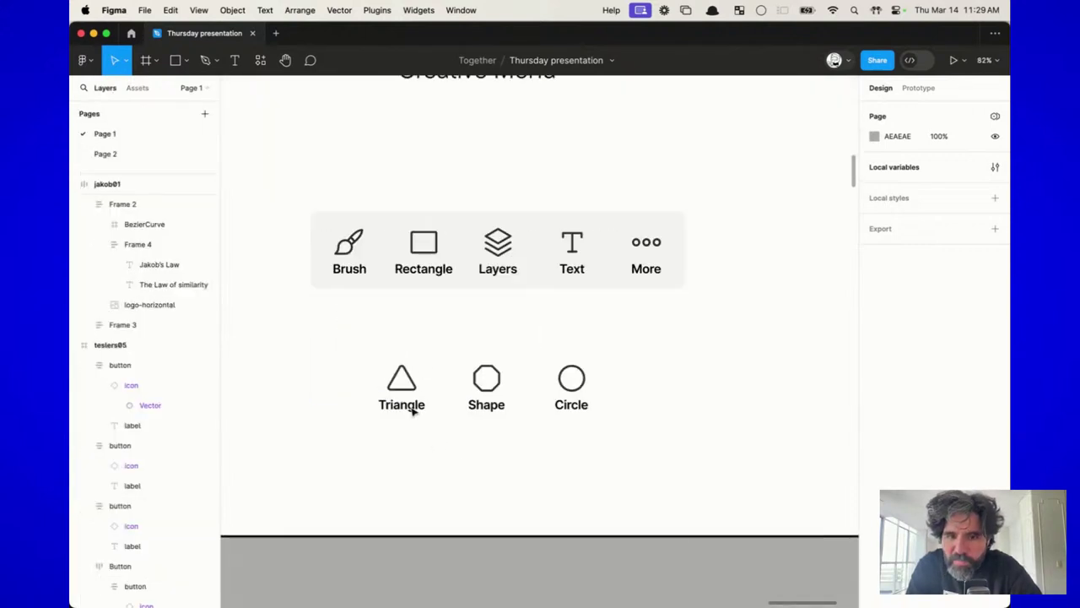
pyautogui.moveTo(338, 362); pyautogui.dragTo(705, 440)
pyautogui.hotkey('shift', 'a')
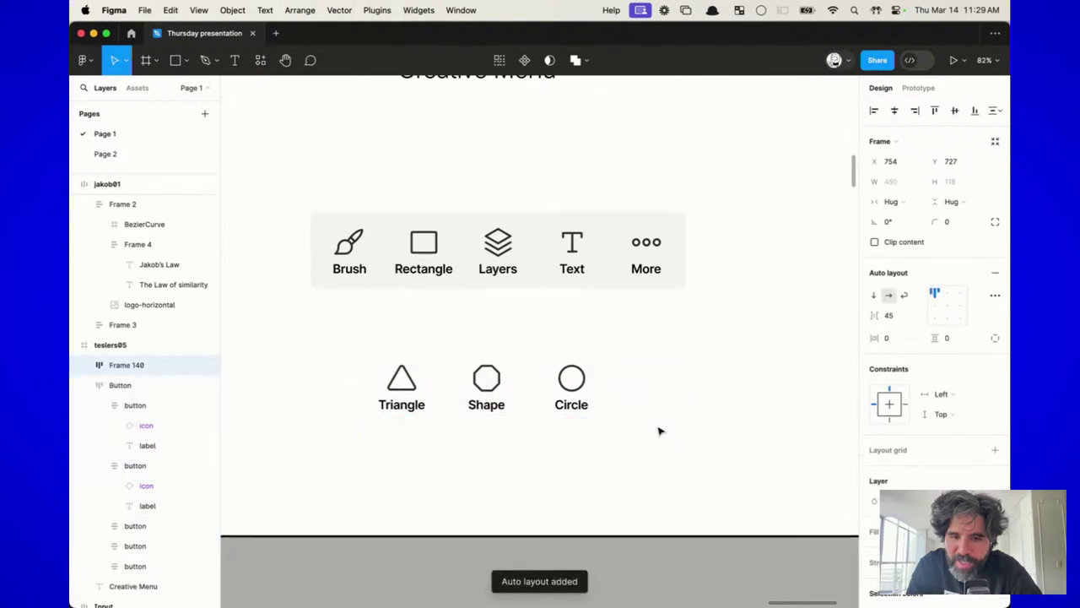
# Step: Set the spacing between the buttons in the new three-button frame to 20
pyautogui.click(896, 319)
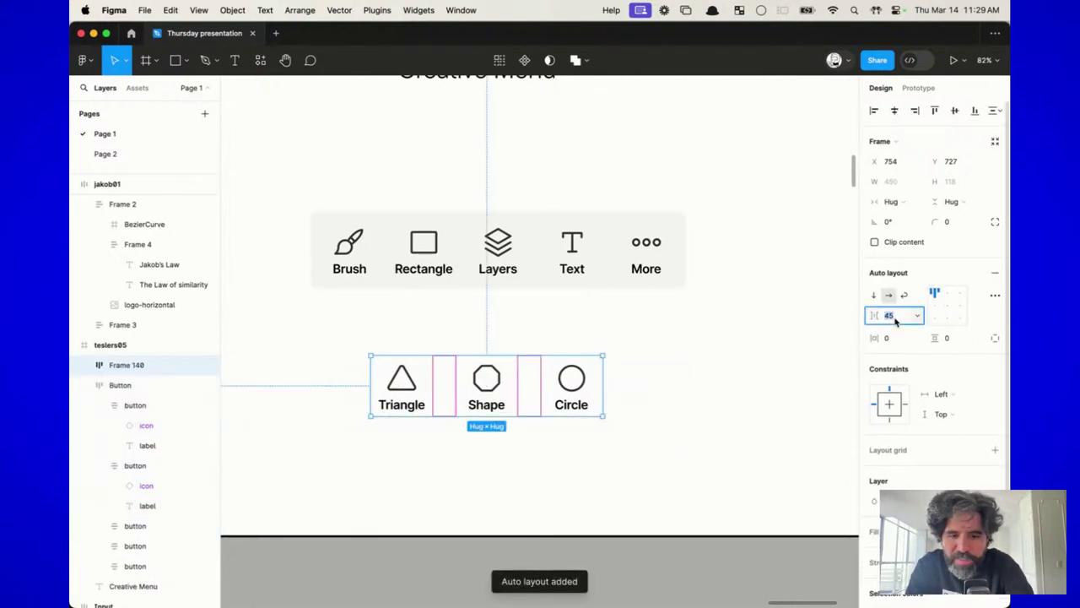
pyautogui.write('20')
pyautogui.press('Return')
# Step: Copy the properties of the five-button menu row and paste them onto the Triangle, Shape and Circle frame
pyautogui.click(506, 272)
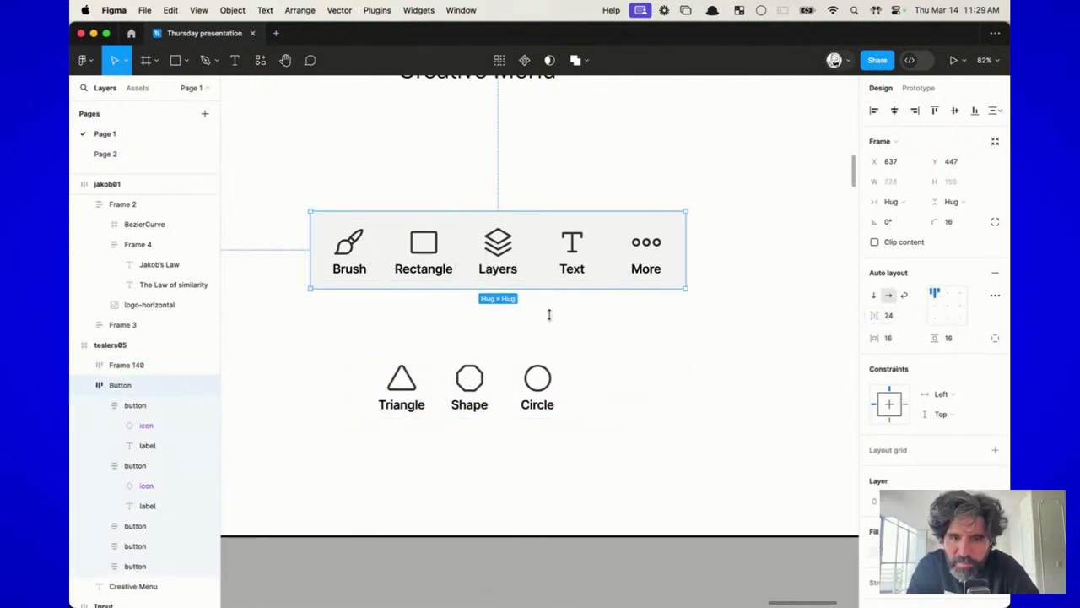
pyautogui.press('super+alt+c')
pyautogui.click(501, 379)
pyautogui.press('super+alt+v')
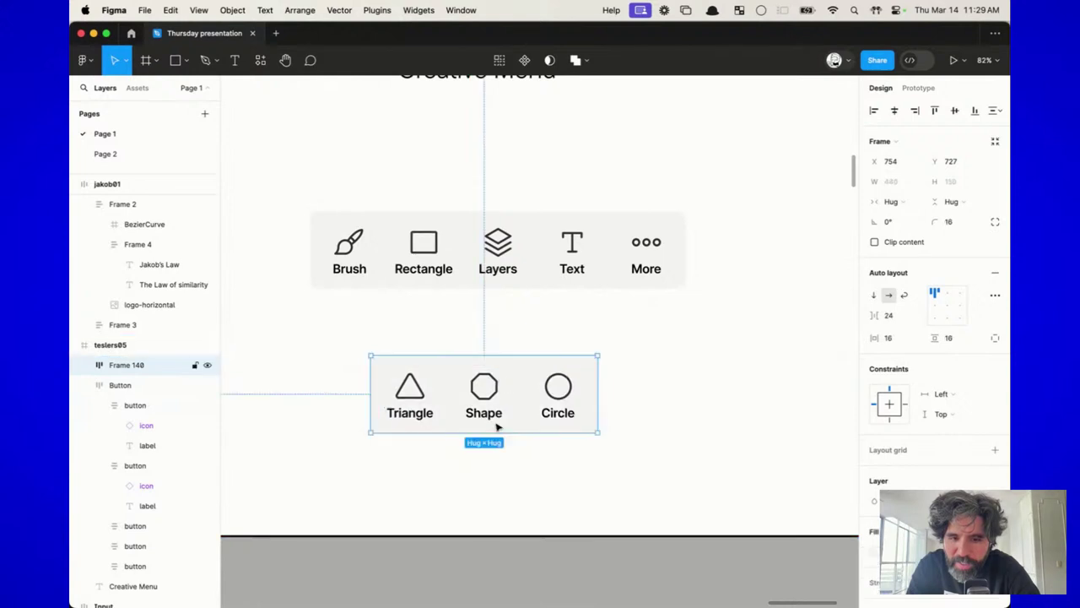
pyautogui.click(508, 485)
# Step: Move the three-button frame directly beneath the menu row, to about X 645, Y 606
pyautogui.click(494, 391)
pyautogui.moveTo(494, 391)
pyautogui.mouseDown()
pyautogui.moveTo(442, 330)
pyautogui.moveTo(447, 336)
pyautogui.mouseUp()
pyautogui.scroll(4, 447, 336)
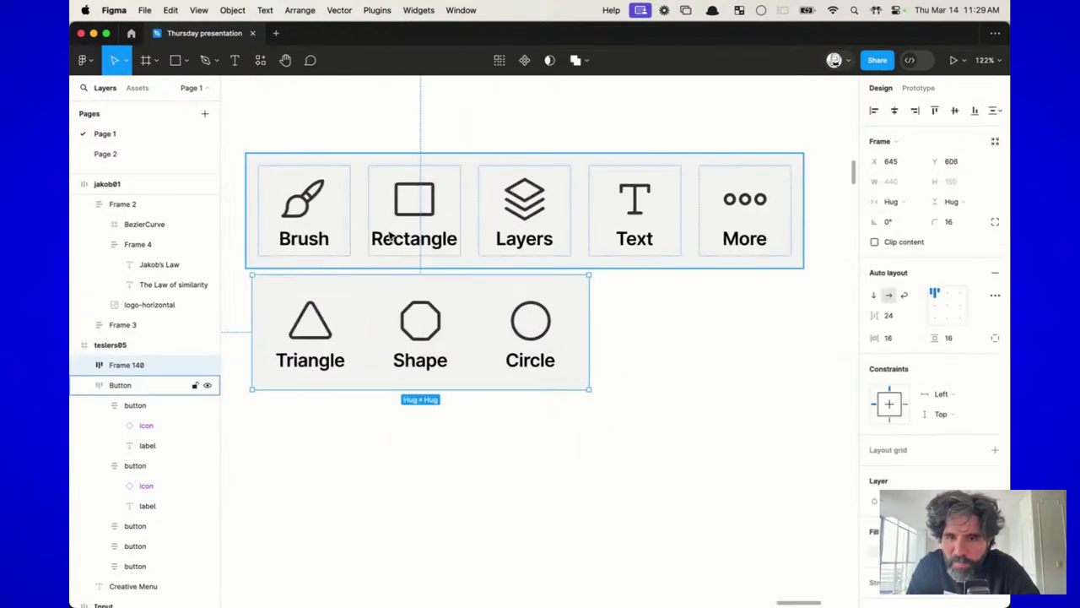
# Step: Set the horizontal padding of all five buttons in the upper menu row to 16
pyautogui.click(390, 236)
pyautogui.click(397, 236)
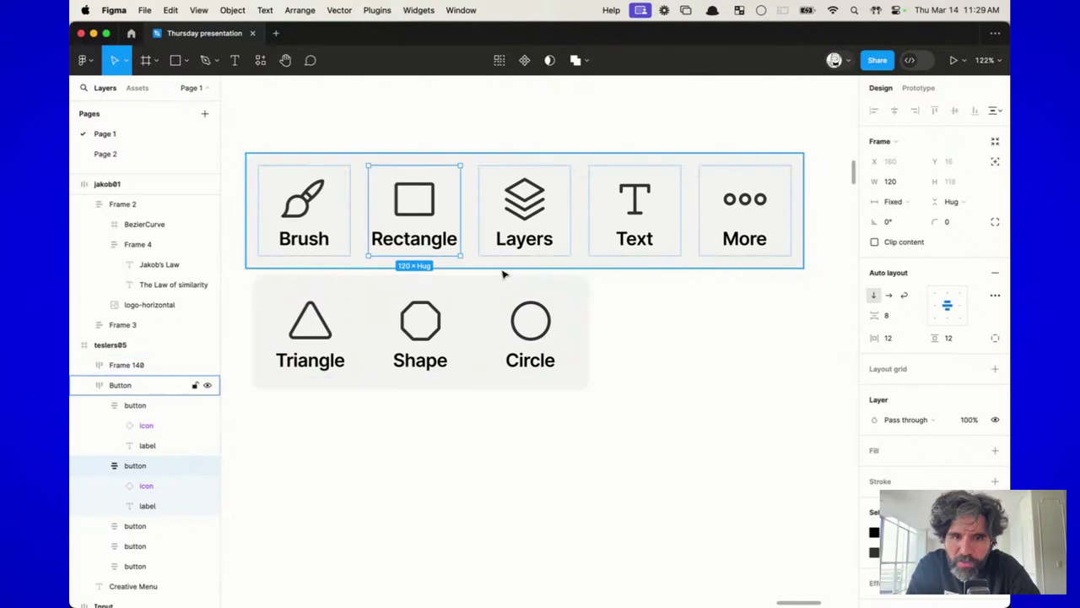
pyautogui.press('super+a')
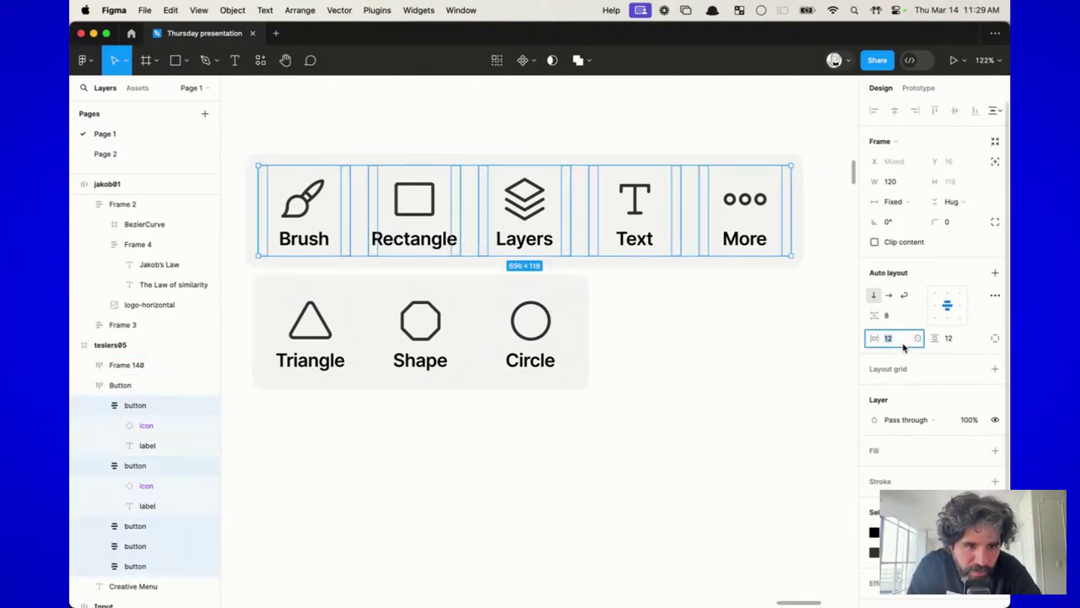
pyautogui.write('16')
pyautogui.press('Return')
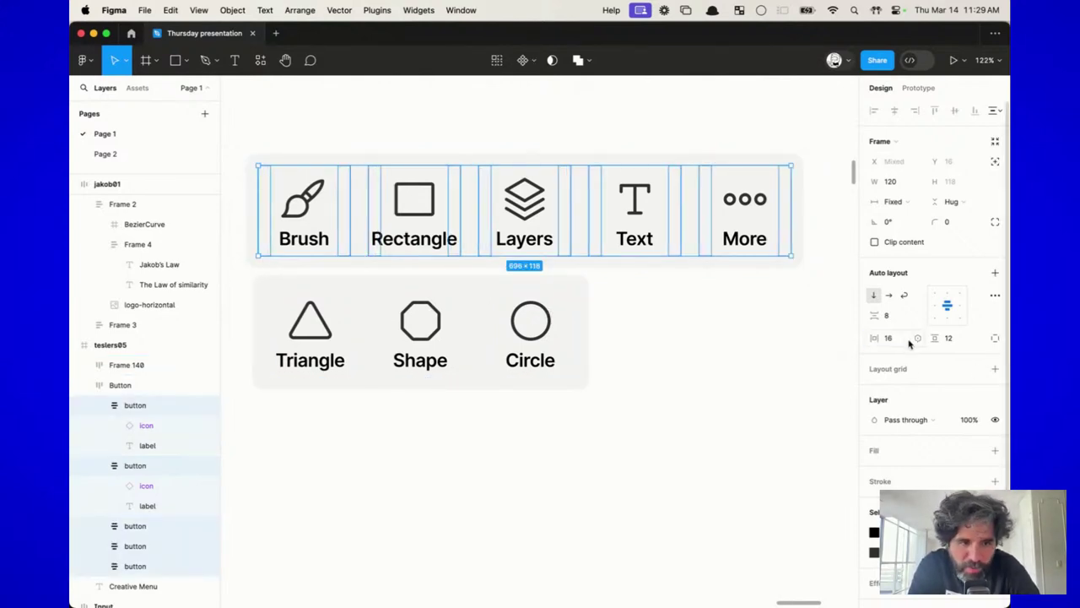
# Step: Set the width sizing of the five buttons in the upper menu row to Fill container, after trying Hug contents
pyautogui.scroll(-5, 648, 286)
pyautogui.click(501, 174)
pyautogui.click(455, 214)
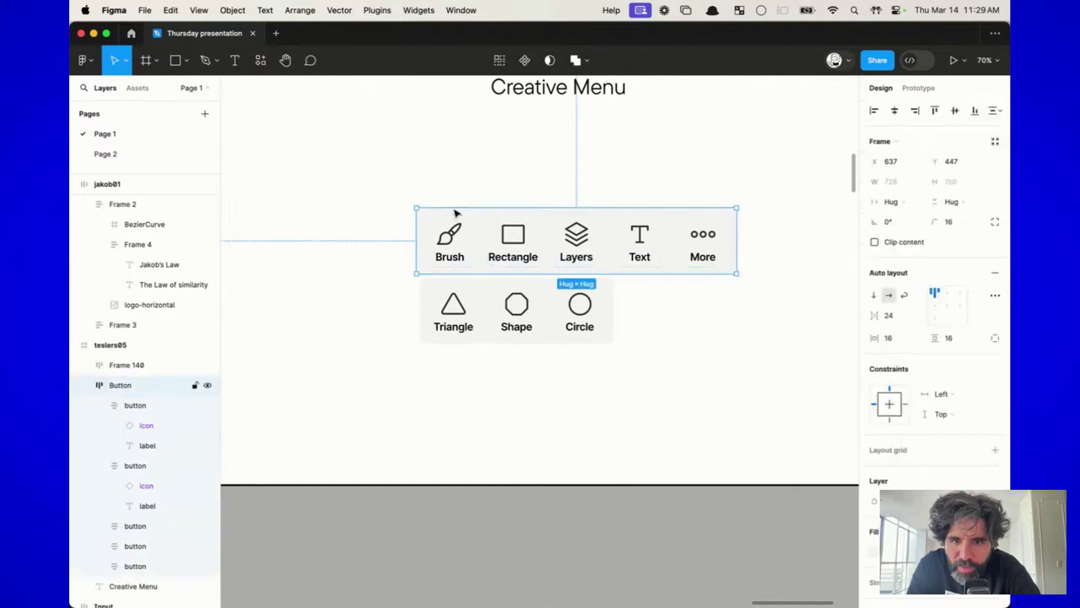
pyautogui.click(888, 202)
pyautogui.click(892, 206)
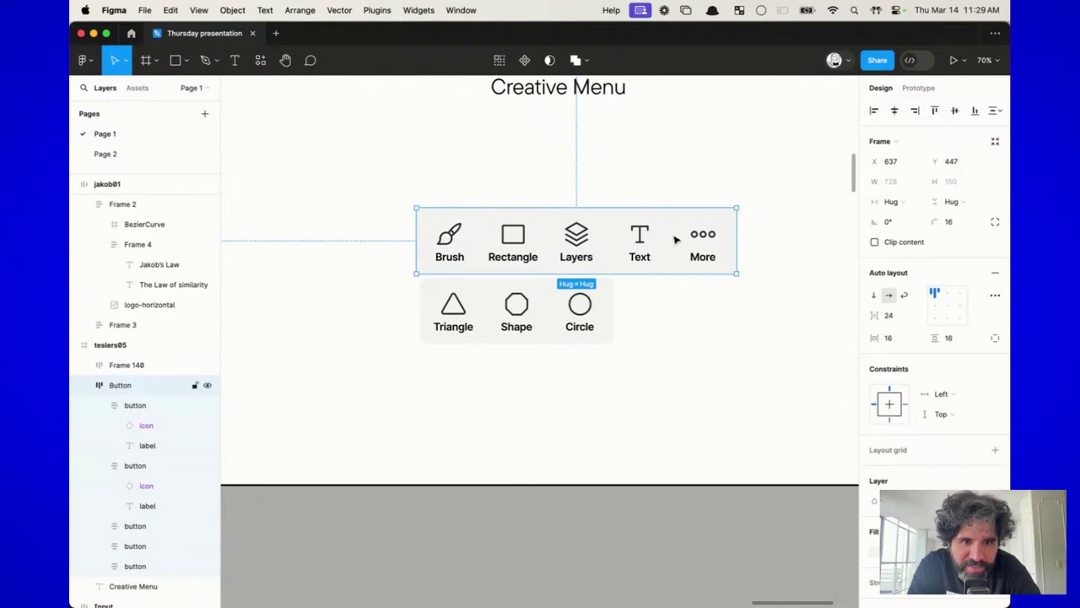
pyautogui.press('Return')
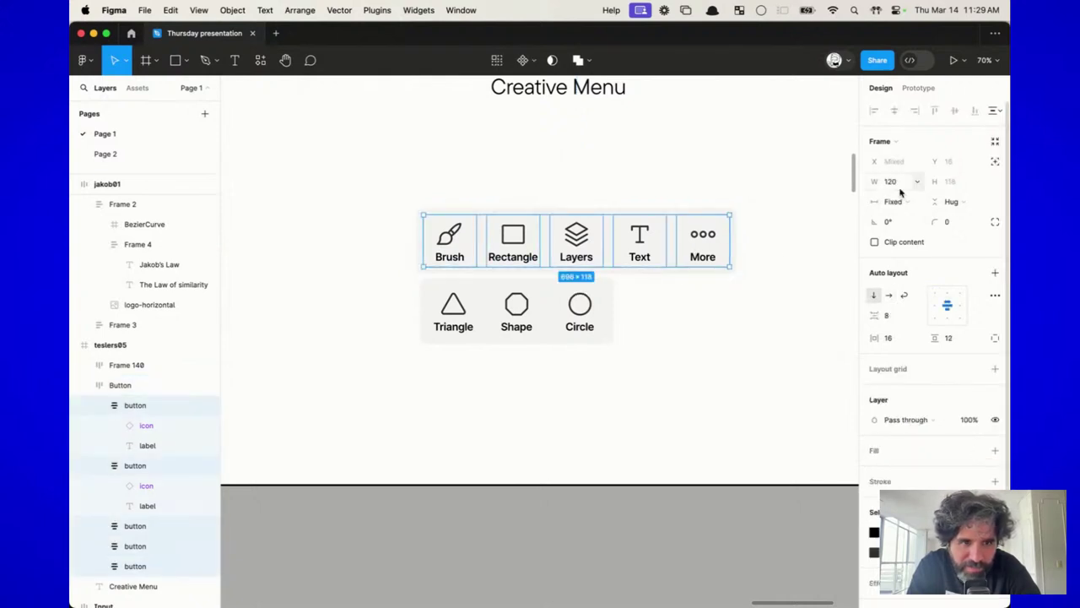
pyautogui.click(919, 204)
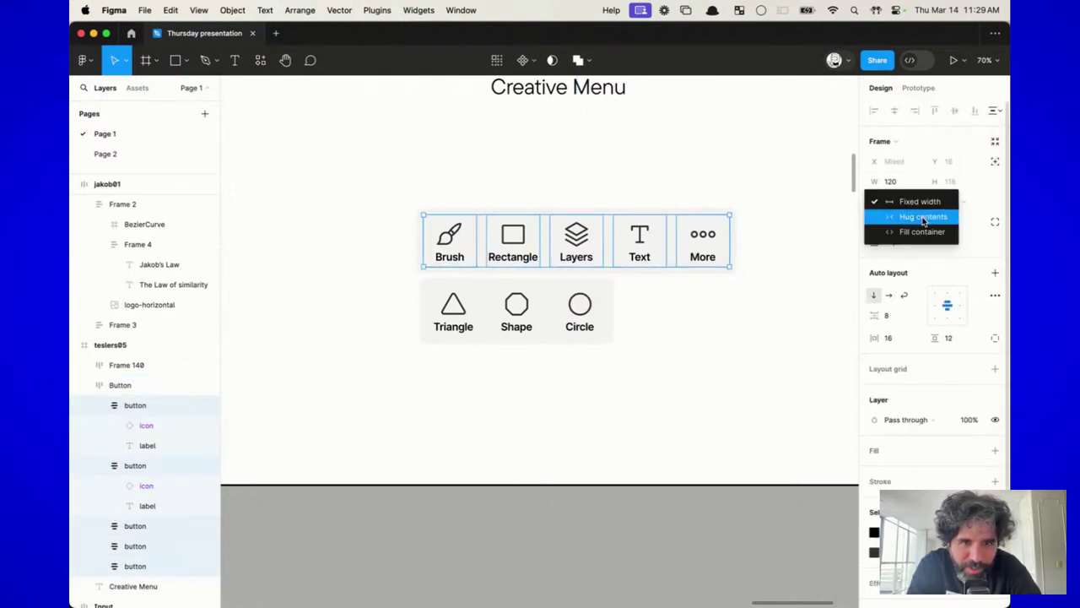
pyautogui.click(923, 217)
pyautogui.click(912, 205)
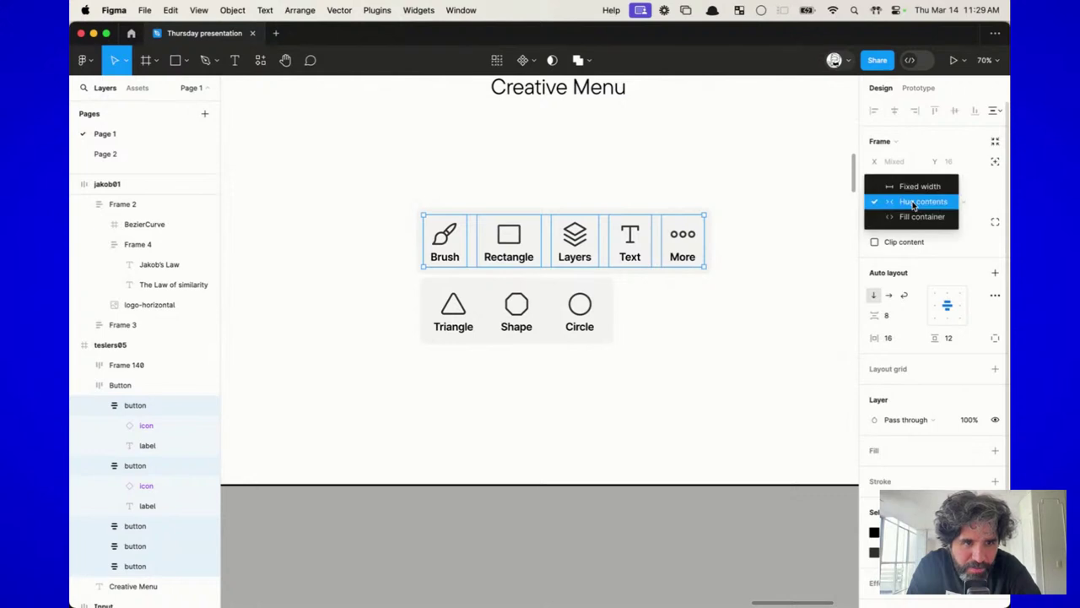
pyautogui.click(927, 221)
pyautogui.click(573, 197)
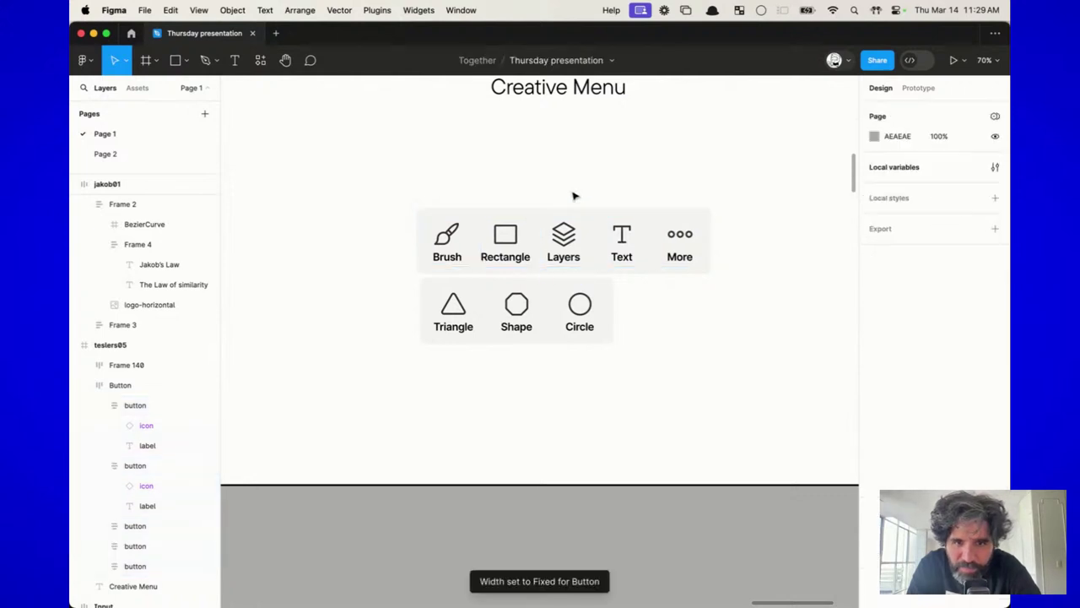
# Step: Widen the upper menu row evenly on both sides to about 826, and select its Rectangle button
pyautogui.click(505, 208)
pyautogui.moveTo(416, 241); pyautogui.dragTo(381, 241)
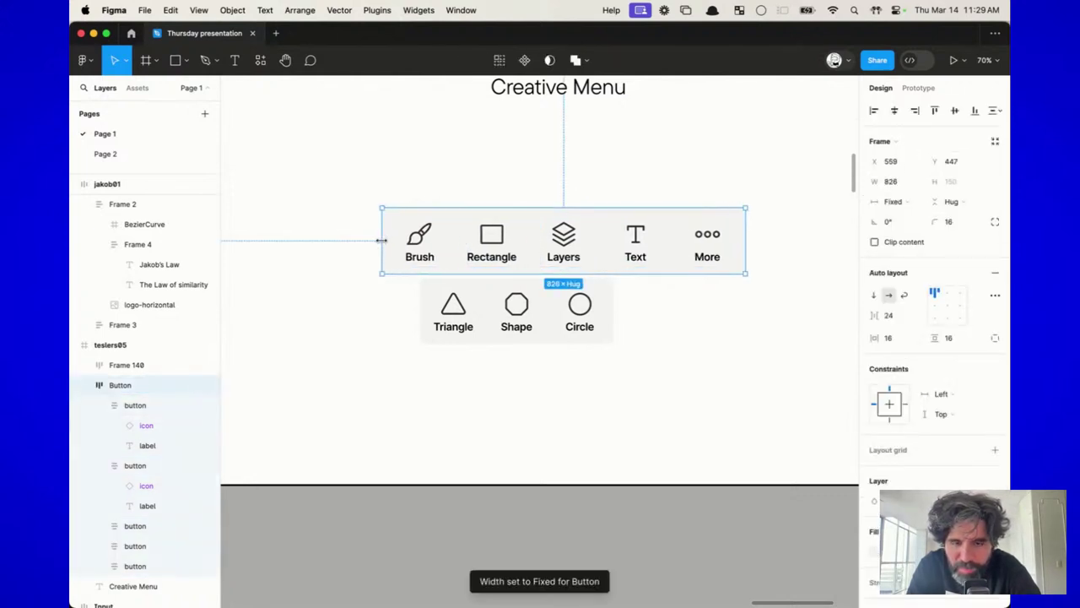
pyautogui.doubleClick(504, 258)
pyautogui.scroll(5, 504, 258)
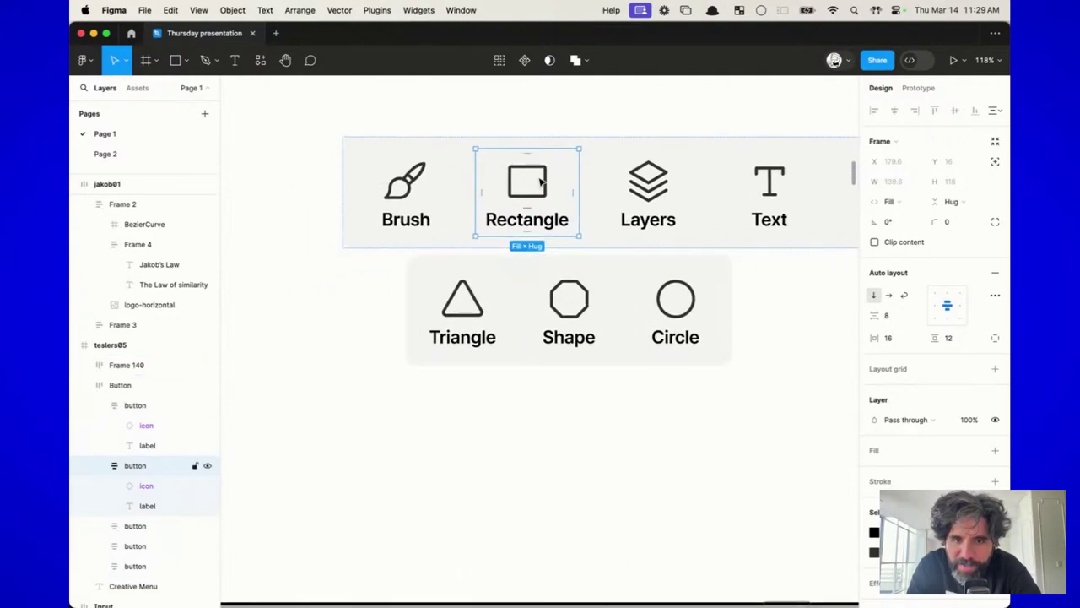
# Step: Give the Rectangle button a blue 4E7FDE fill and a corner radius of 8
pyautogui.click(995, 450)
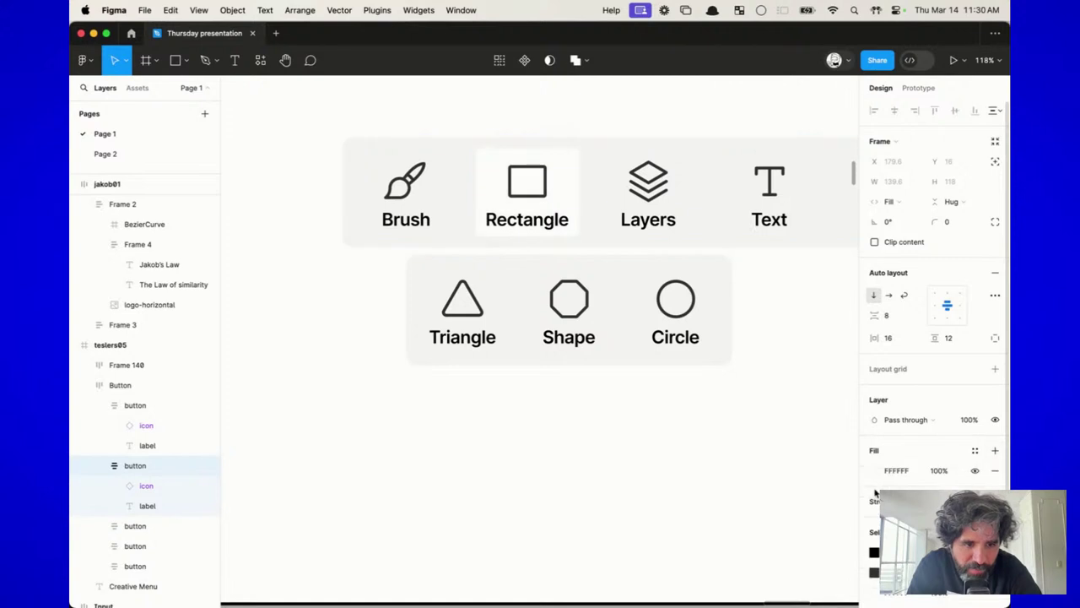
pyautogui.click(874, 471)
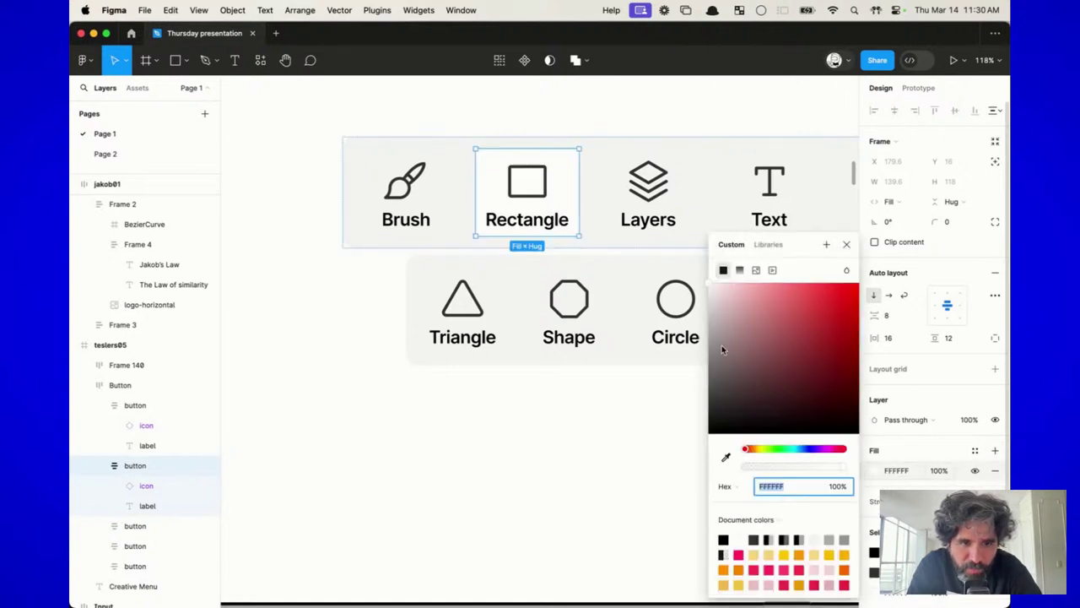
pyautogui.moveTo(713, 292); pyautogui.dragTo(665, 414)
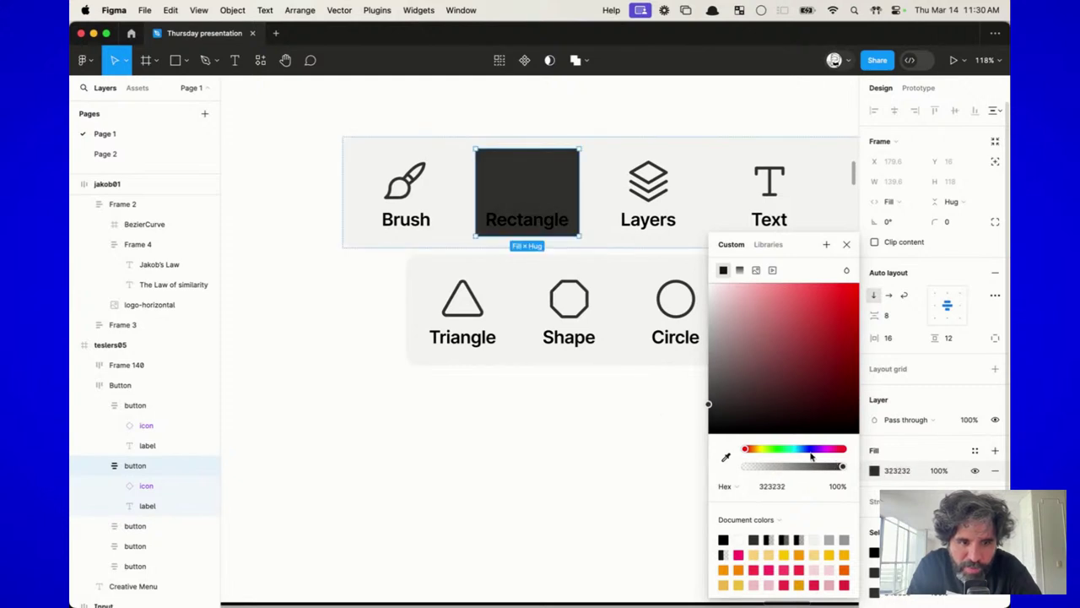
pyautogui.click(804, 454)
pyautogui.moveTo(795, 314)
pyautogui.mouseDown()
pyautogui.moveTo(808, 292)
pyautogui.moveTo(805, 305)
pyautogui.mouseUp()
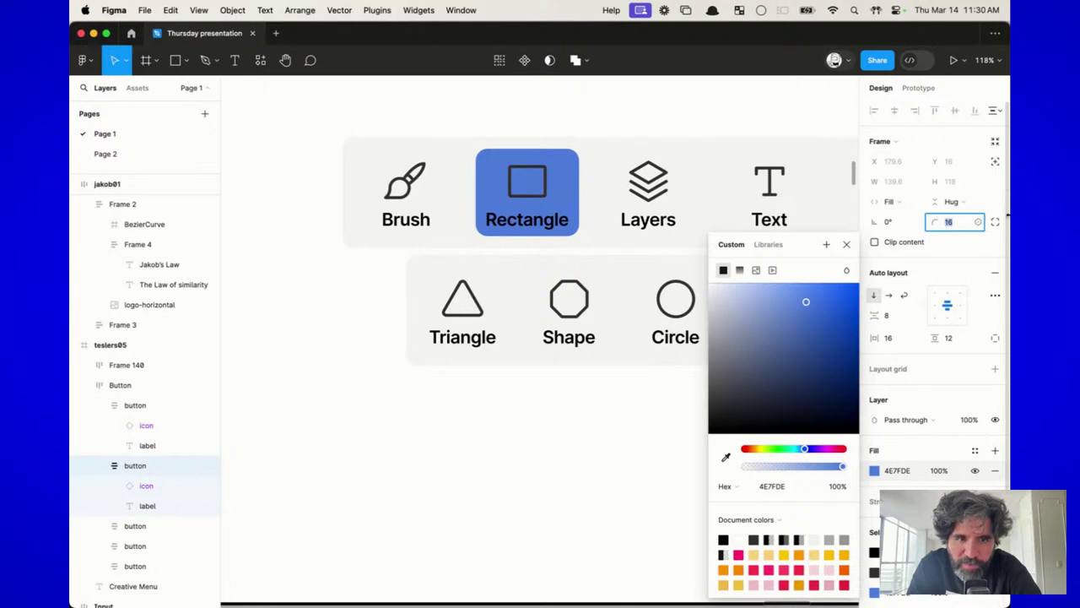
# Step: Recolor the Rectangle button's label and icon to white (FFFFFF)
pyautogui.scroll(-3, 916, 462)
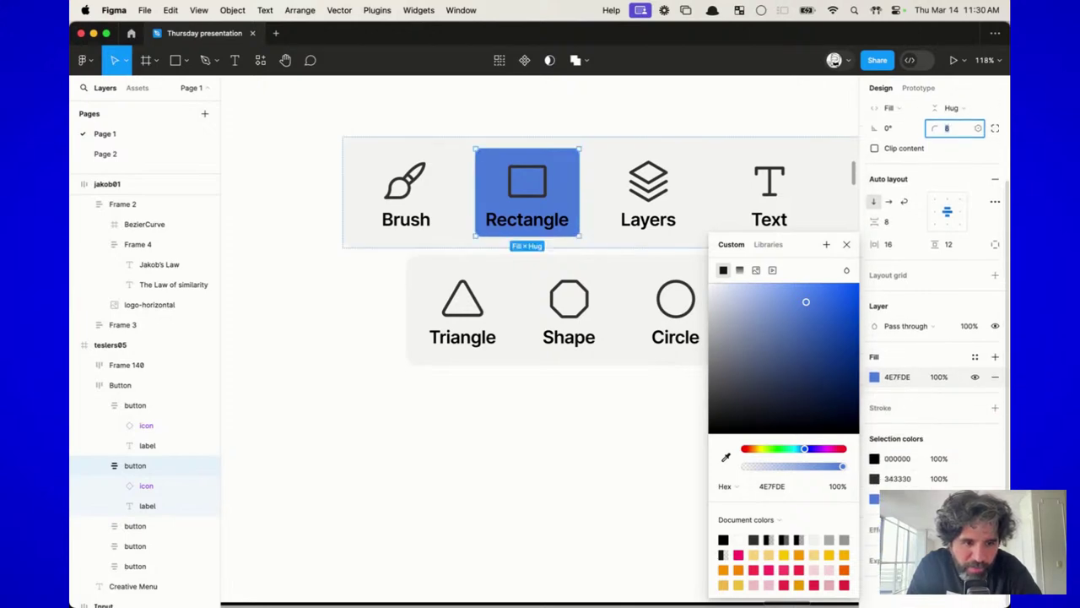
pyautogui.click(874, 459)
pyautogui.write('FFFFFF')
pyautogui.press('Return')
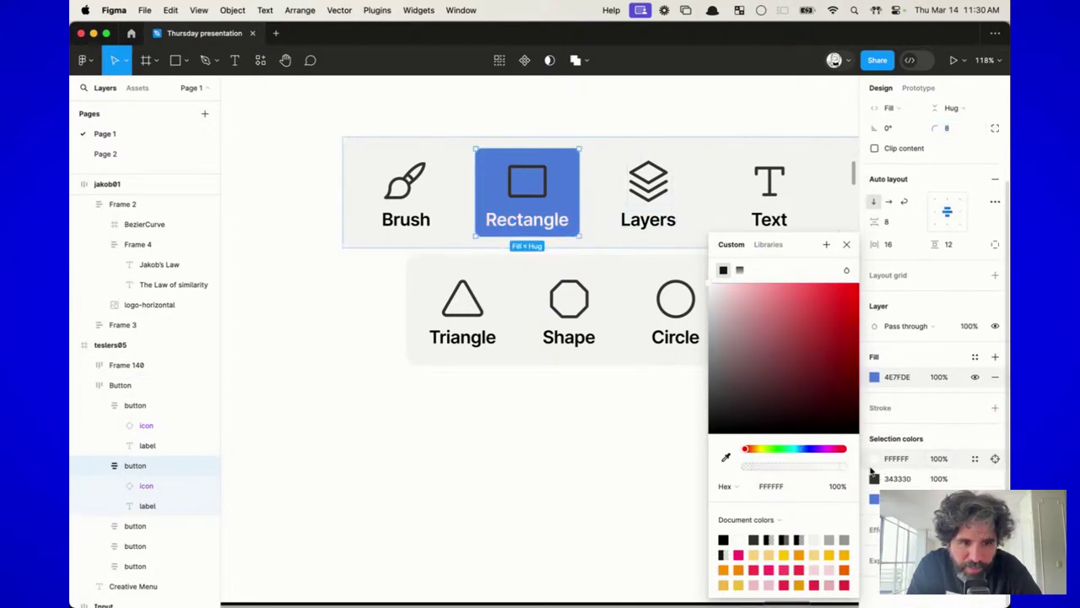
pyautogui.click(874, 479)
pyautogui.click(526, 398)
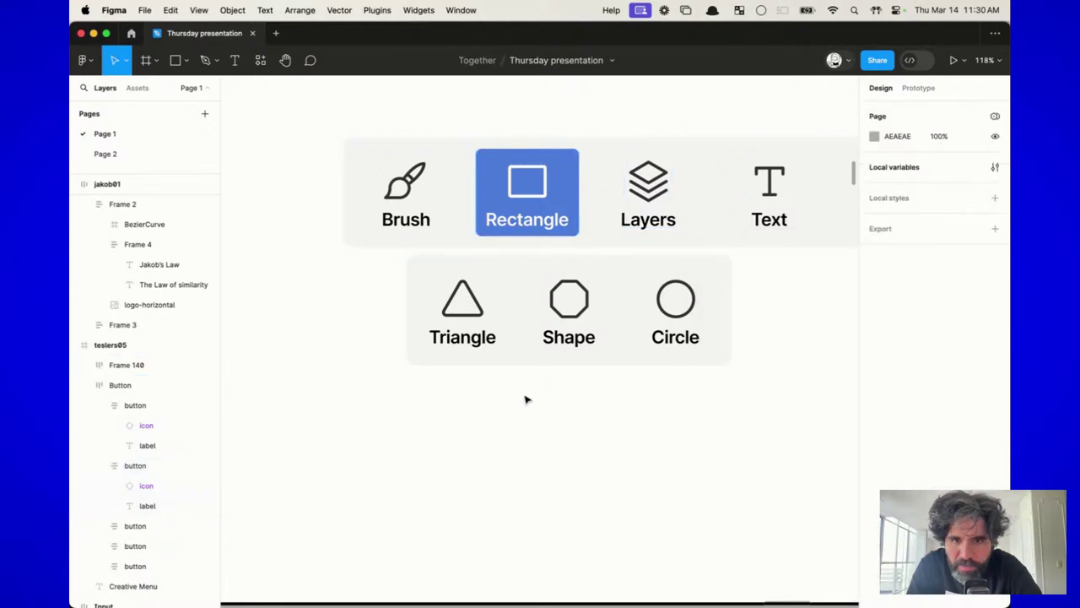
# Step: Move the Triangle, Shape and Circle frame to X 588, Y 597, centered directly beneath the Rectangle button
pyautogui.moveTo(628, 306); pyautogui.dragTo(586, 301)
pyautogui.click(526, 411)
pyautogui.click(528, 251)
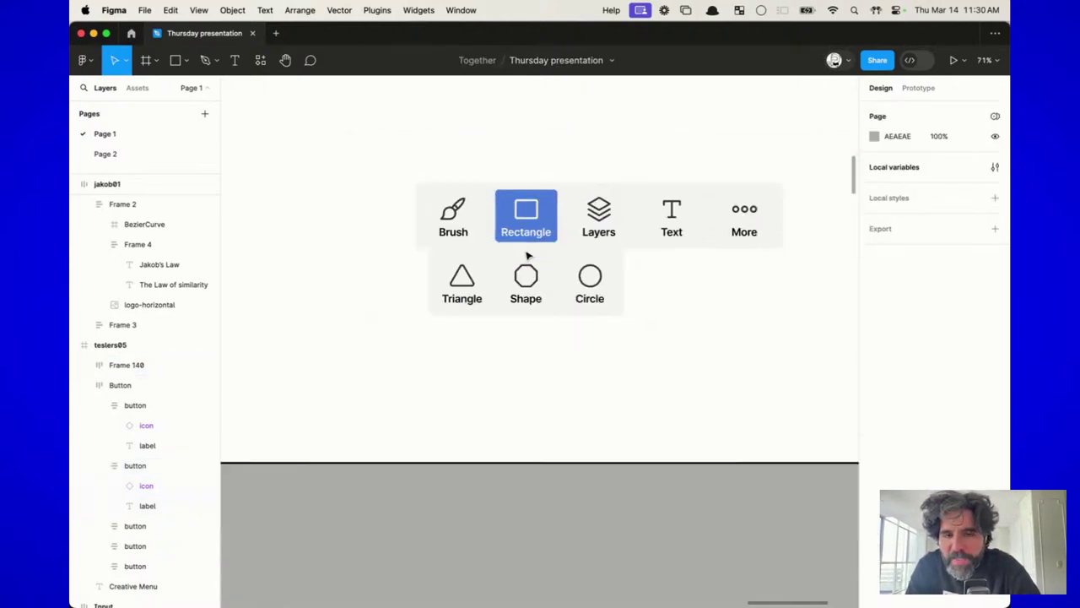
pyautogui.press('Escape')
pyautogui.scroll(1, 504, 269)
pyautogui.click(502, 277)
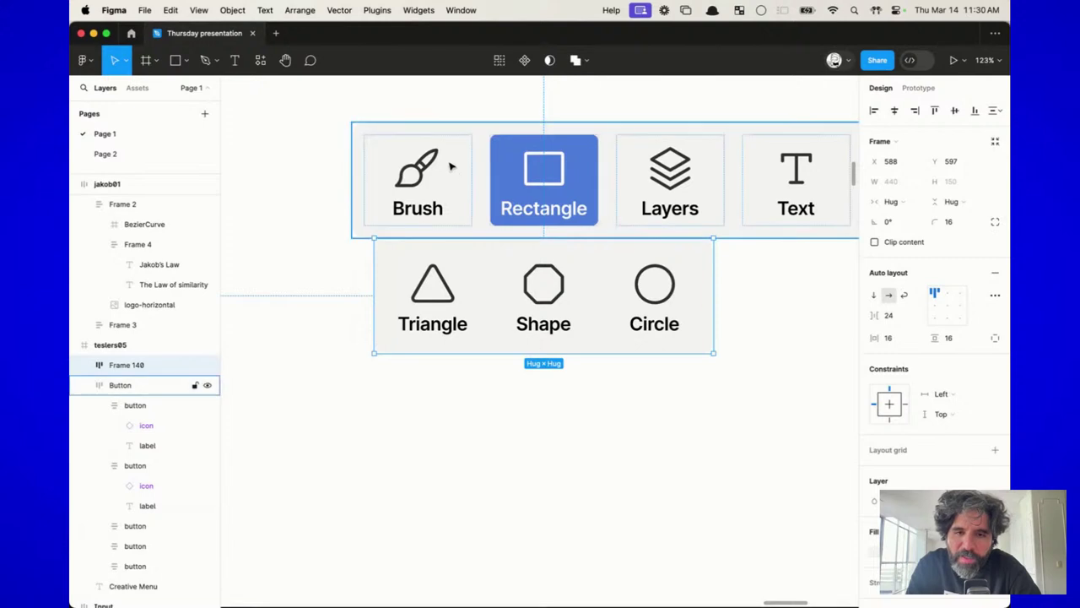
pyautogui.click(478, 176)
pyautogui.hscroll(3, 599, 218)
pyautogui.scroll(2, 599, 218)
pyautogui.hscroll(-1, 600, 218)
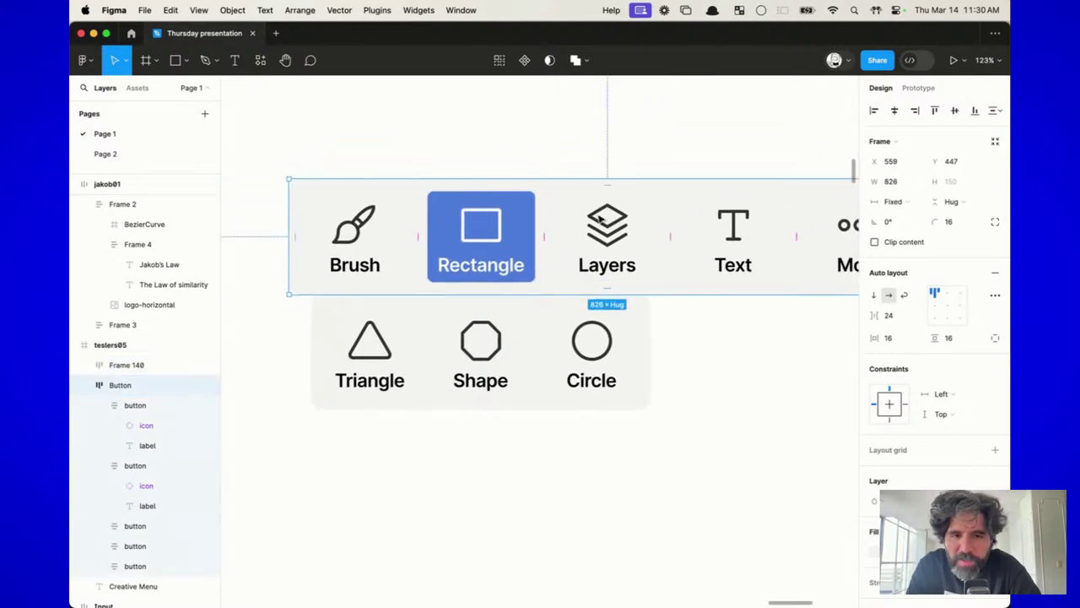
pyautogui.scroll(-5, 599, 218)
pyautogui.scroll(2, 600, 219)
pyautogui.hscroll(2, 600, 219)
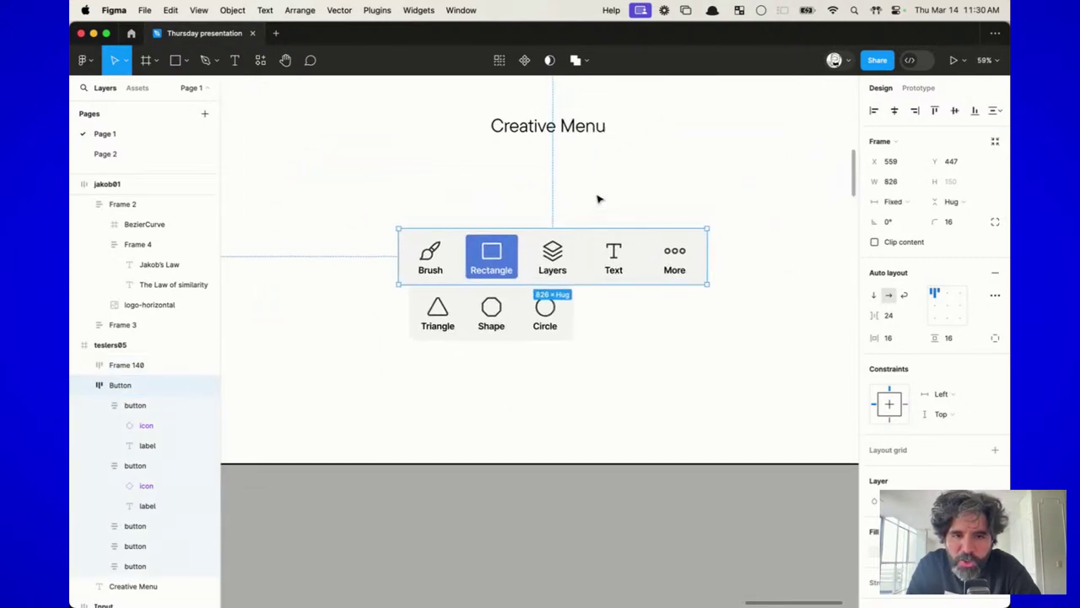
# Step: Move the Triangle, Shape and Circle frame down to Y 615, leaving a small gap beneath the menu row
pyautogui.click(598, 198)
pyautogui.click(514, 266)
pyautogui.click(513, 306)
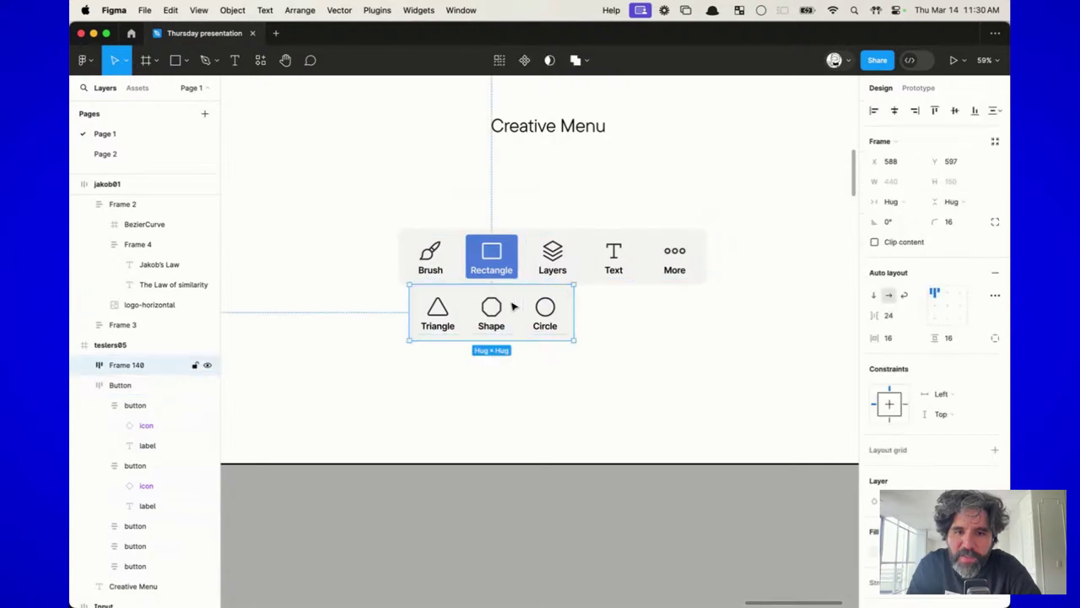
pyautogui.scroll(4, 513, 307)
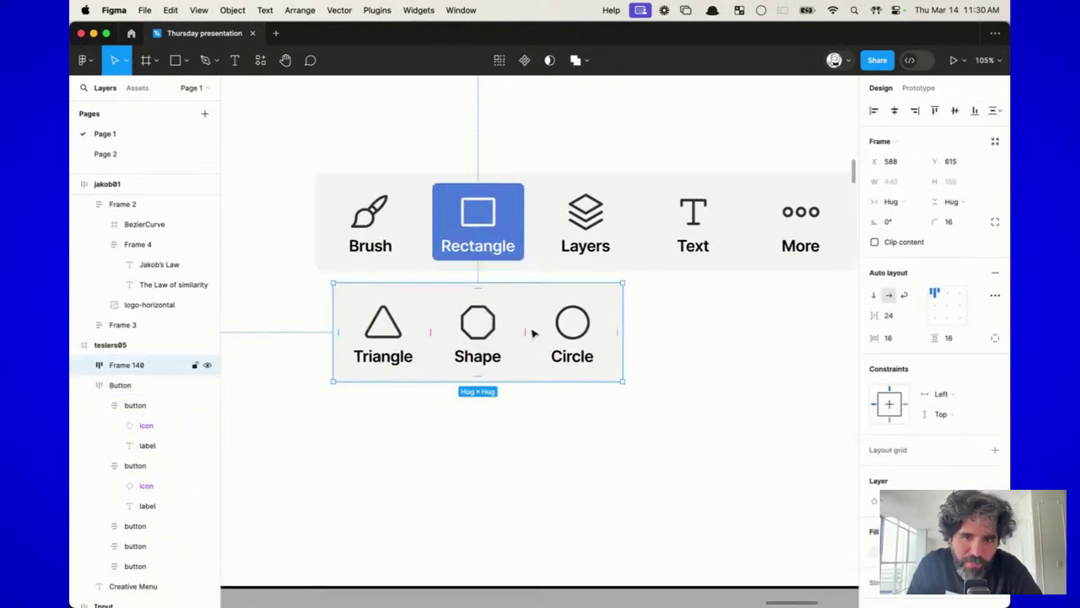
# Step: Examine the highlighted Rectangle button in relation to the Triangle, Shape and Circle submenu beneath it
pyautogui.click(475, 243)
pyautogui.click(475, 243)
pyautogui.scroll(3, 486, 228)
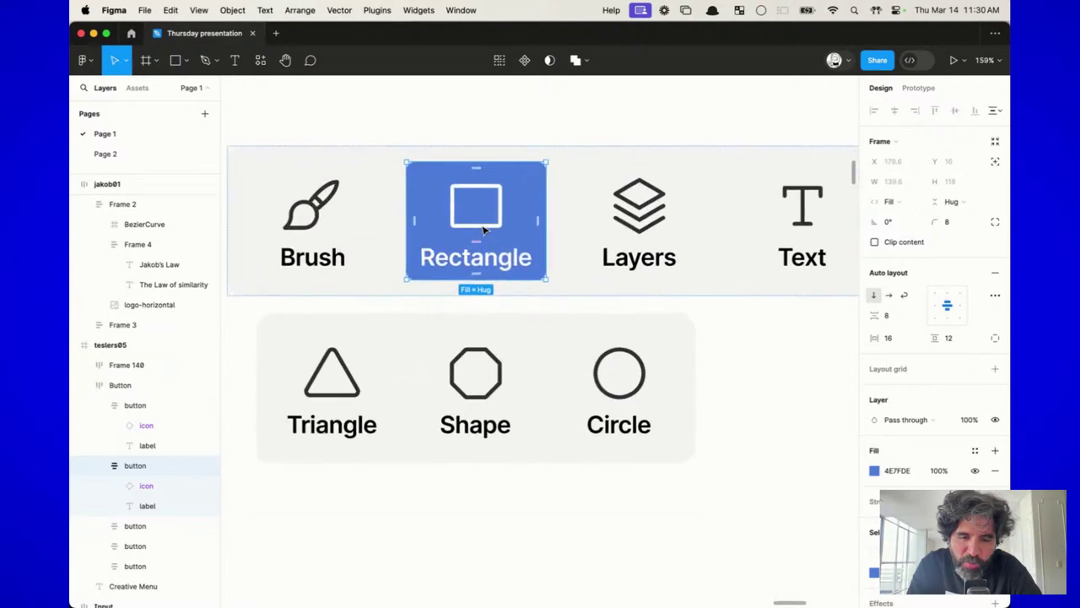
pyautogui.scroll(-2, 476, 232)
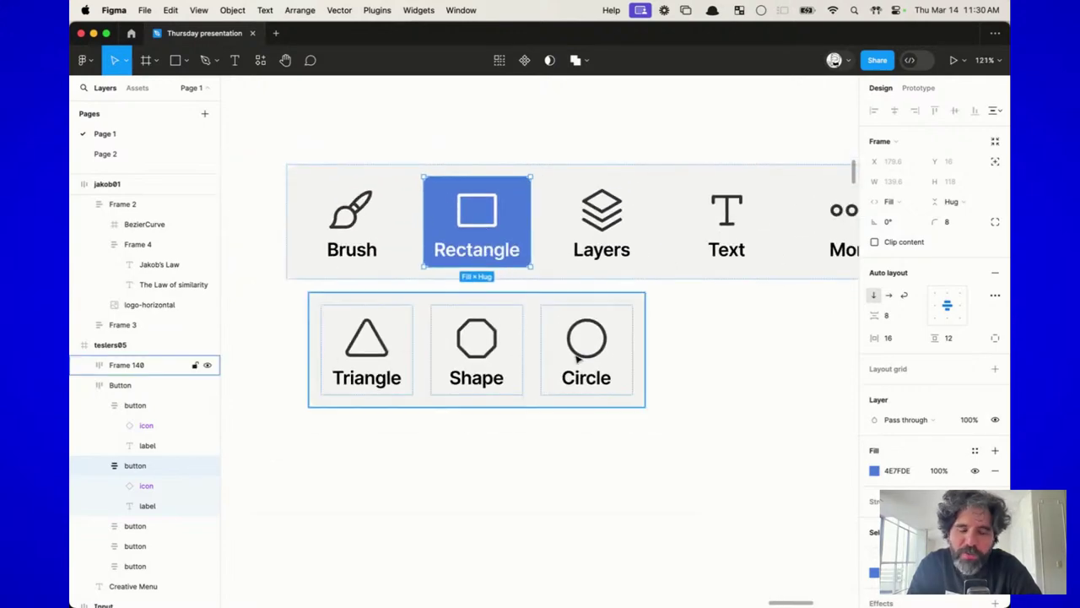
pyautogui.click(718, 378)
pyautogui.scroll(1, 718, 378)
pyautogui.hscroll(1, 718, 378)
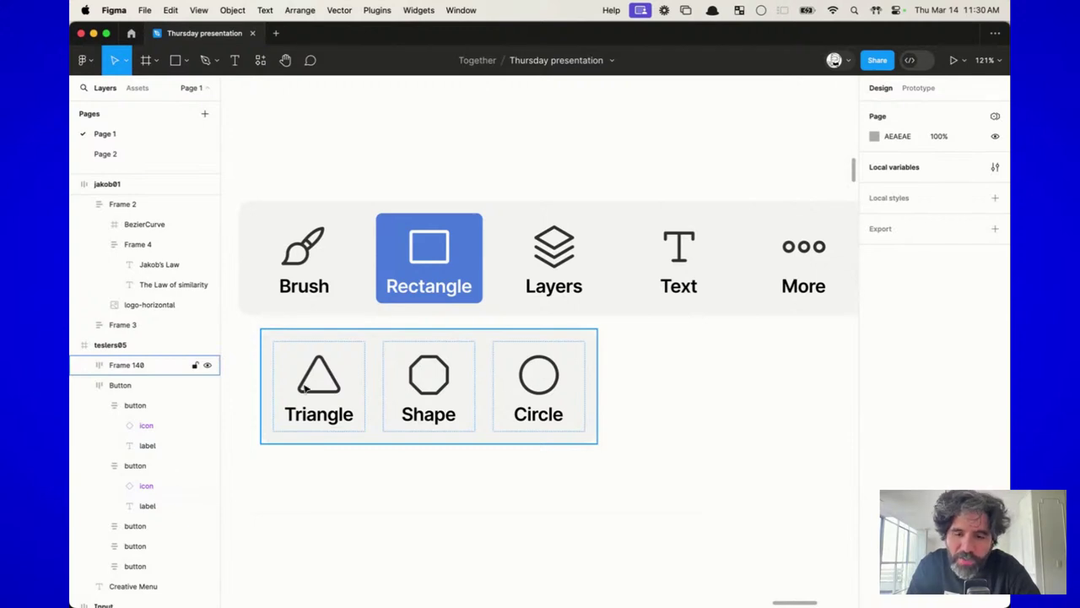
pyautogui.click(428, 268)
pyautogui.hscroll(-1, 429, 268)
pyautogui.scroll(1, 429, 268)
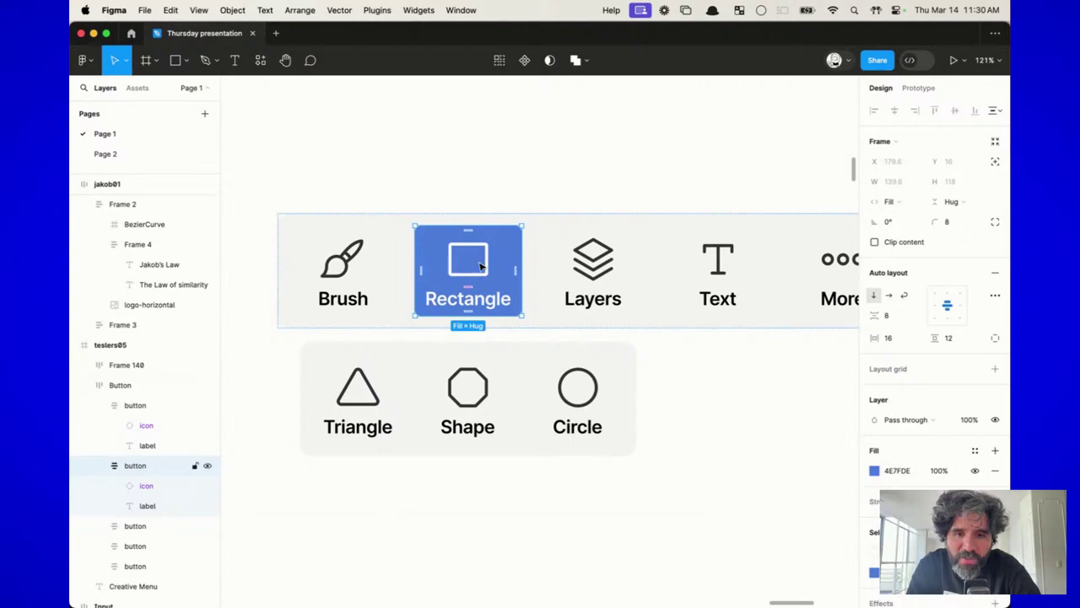
# Step: Shift the menu row and its submenu to the slide's left half and duplicate both into the right half
pyautogui.scroll(-5, 480, 266)
pyautogui.click(472, 207)
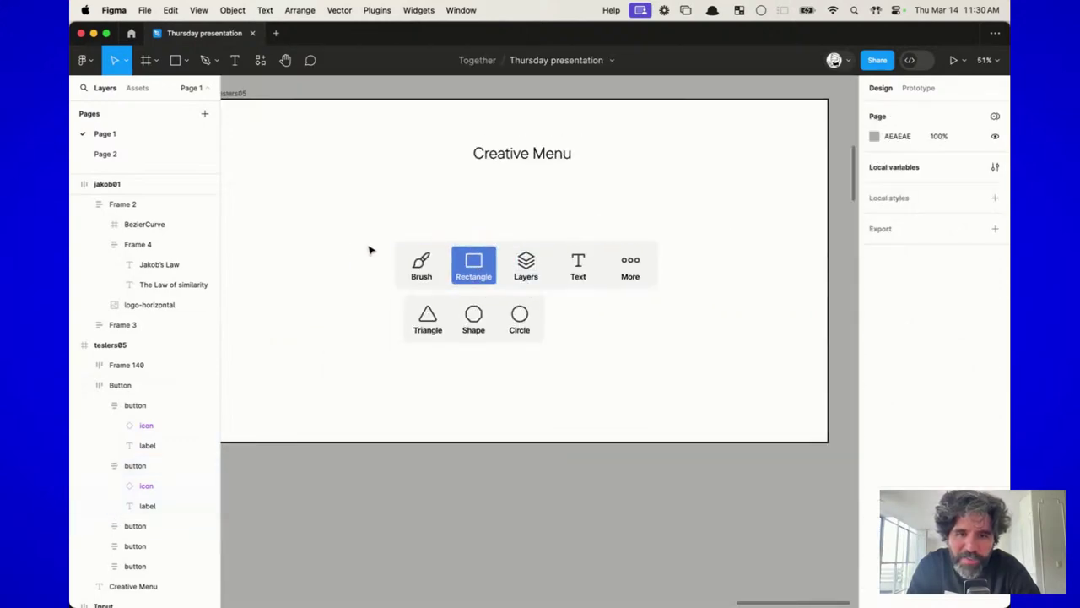
pyautogui.moveTo(369, 248); pyautogui.dragTo(723, 279)
pyautogui.click(631, 389)
pyautogui.click(646, 313)
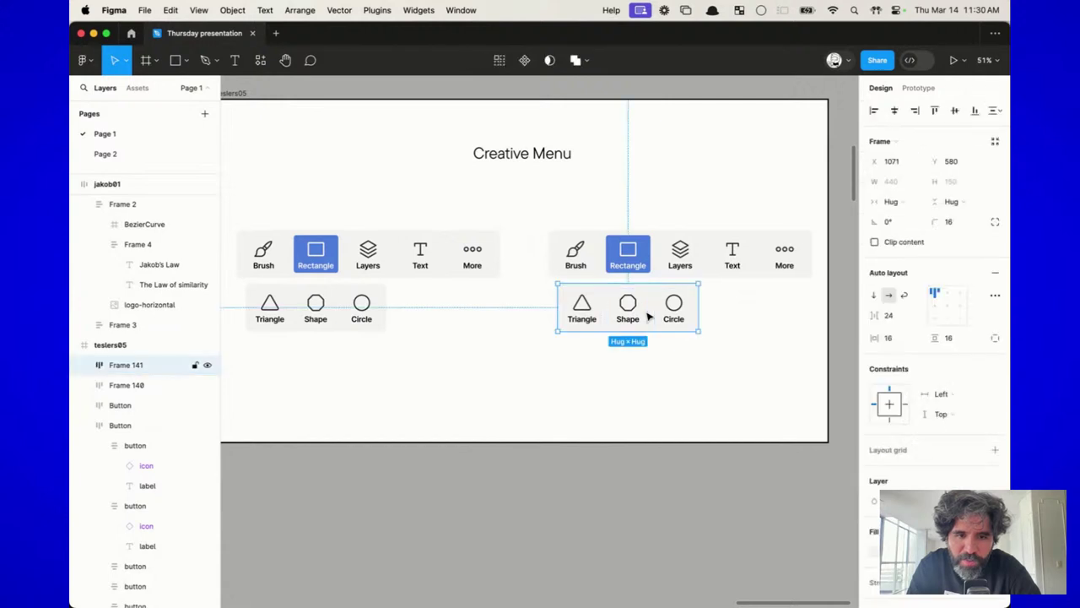
# Step: Transfer the Triangle, Shape and Circle buttons from the copied submenu into the copied menu row, after More
pyautogui.click(632, 313)
pyautogui.press('super+a')
pyautogui.press('Delete')
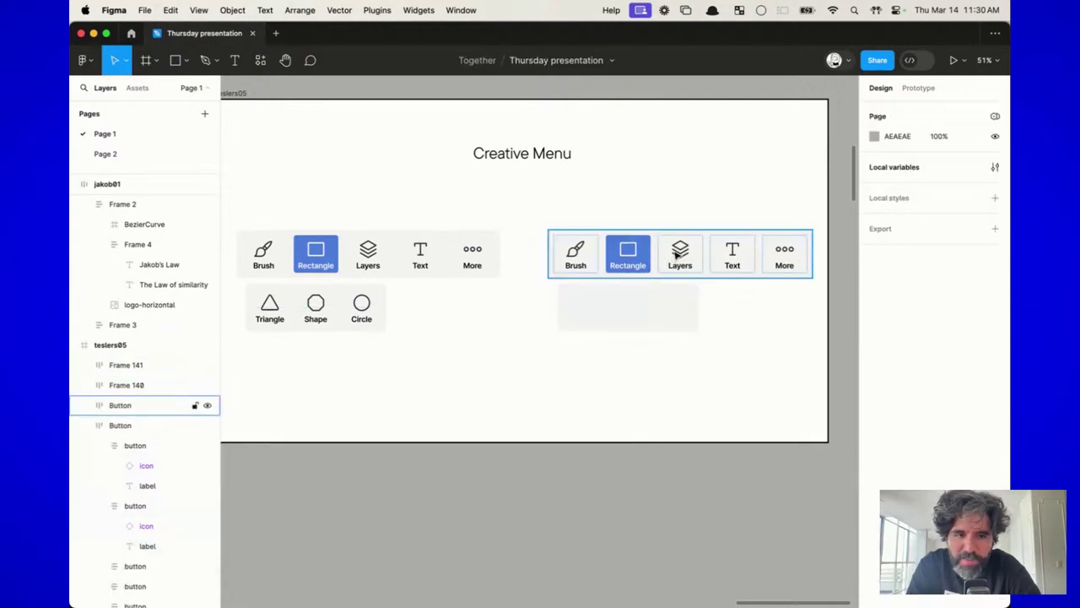
pyautogui.click(678, 255)
pyautogui.scroll(5, 676, 257)
pyautogui.scroll(-5, 635, 281)
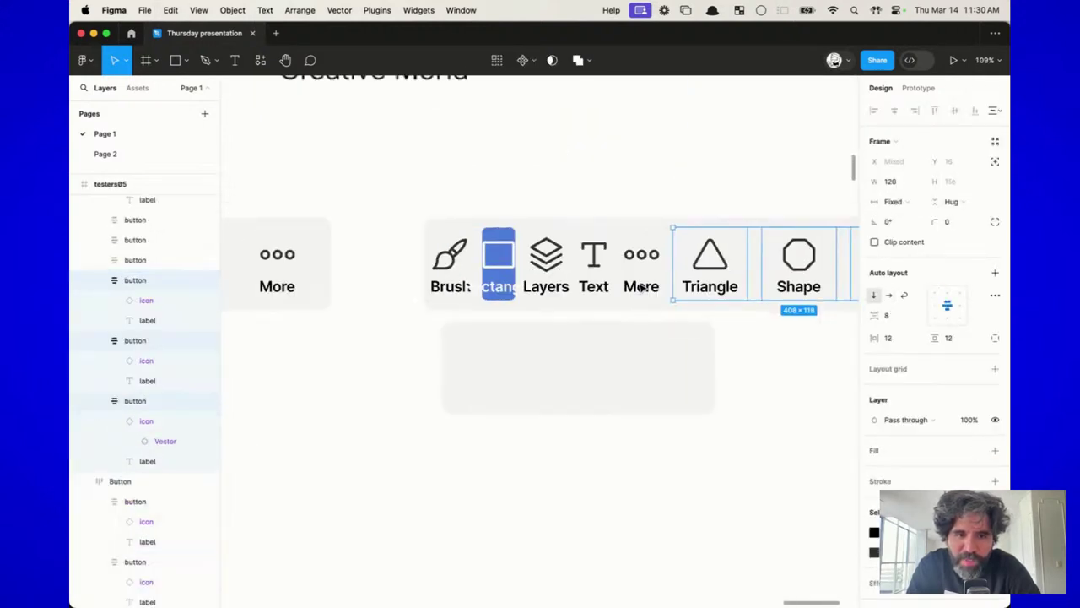
# Step: Widen the copied menu row to 1252 and move it below the empty submenu frame, to X 616, Y 759
pyautogui.click(540, 214)
pyautogui.click(529, 243)
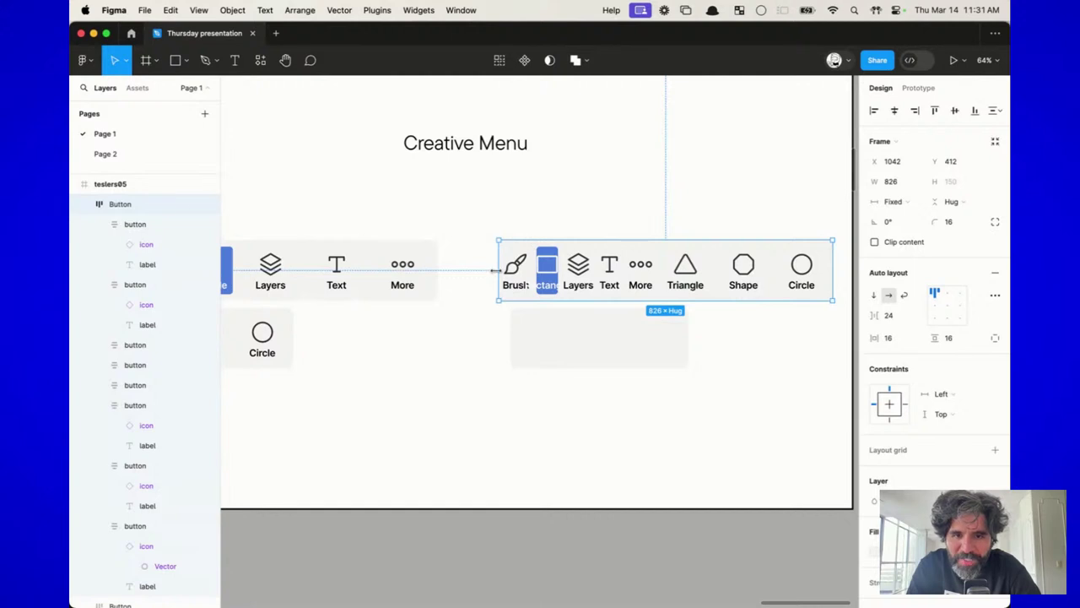
pyautogui.moveTo(494, 270); pyautogui.dragTo(326, 276)
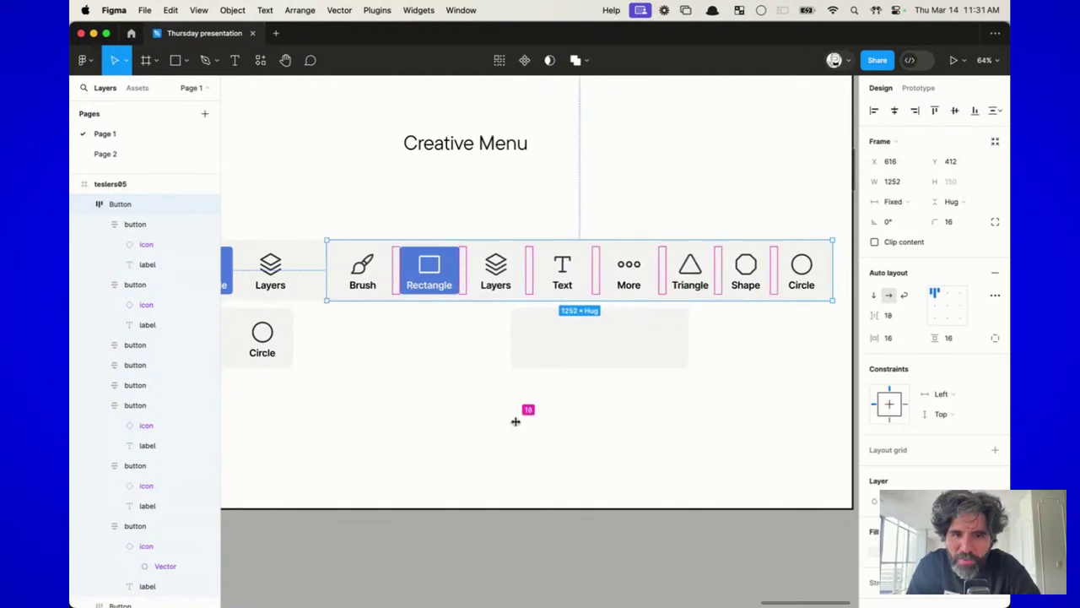
pyautogui.click(650, 426)
pyautogui.moveTo(639, 288); pyautogui.dragTo(637, 416)
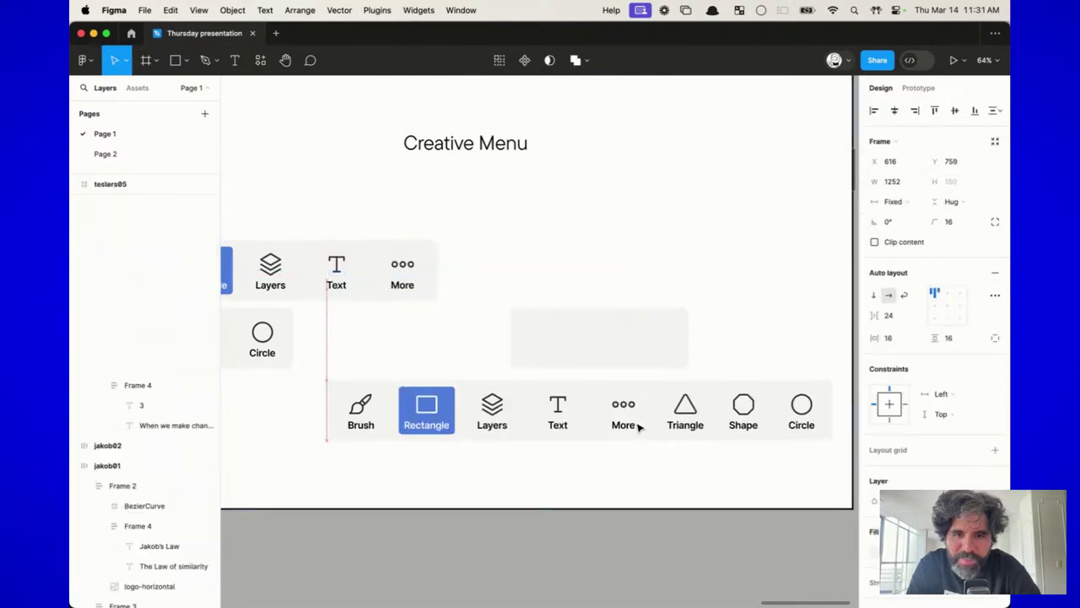
# Step: Delete the empty submenu frame and reorder Triangle, Shape and Circle to sit directly after Rectangle in the eight-button row
pyautogui.click(636, 321)
pyautogui.moveTo(677, 362); pyautogui.dragTo(800, 396)
pyautogui.press('Left')
pyautogui.press('Left')
pyautogui.press('Left')
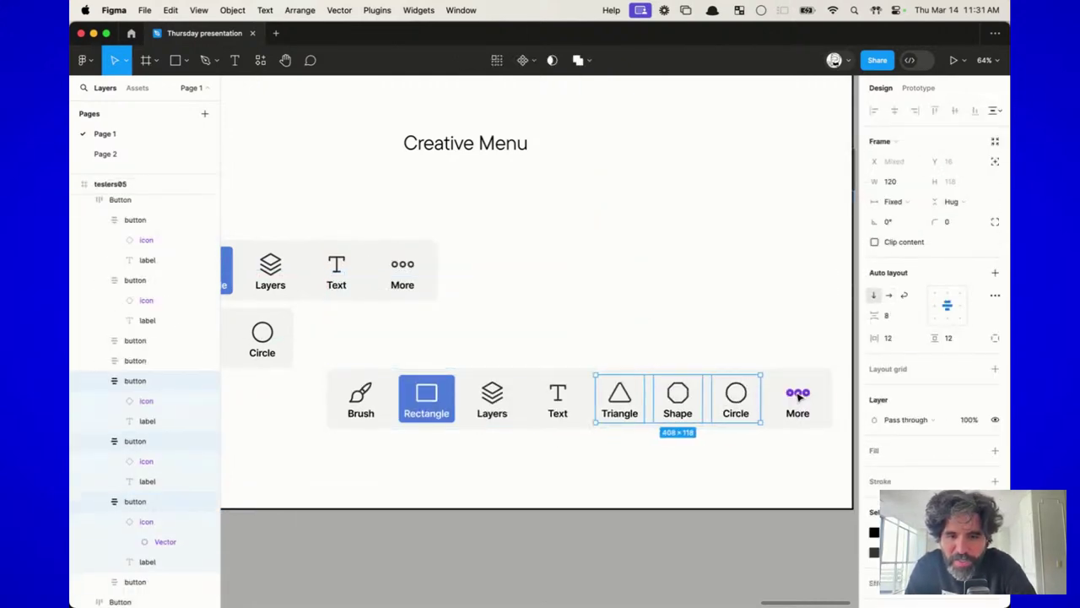
pyautogui.click(688, 316)
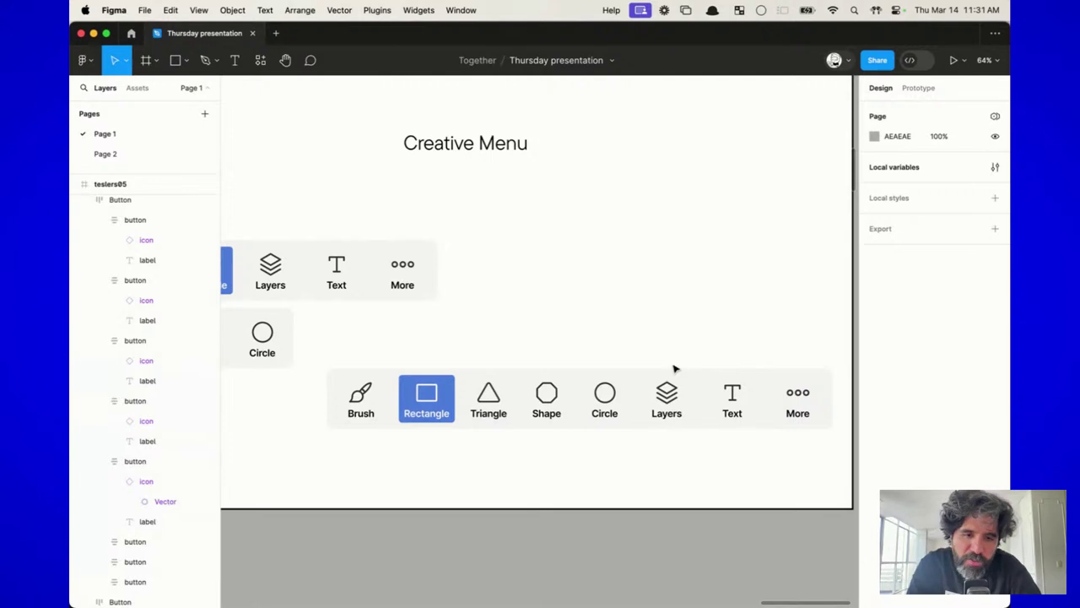
pyautogui.click(678, 395)
pyautogui.click(618, 334)
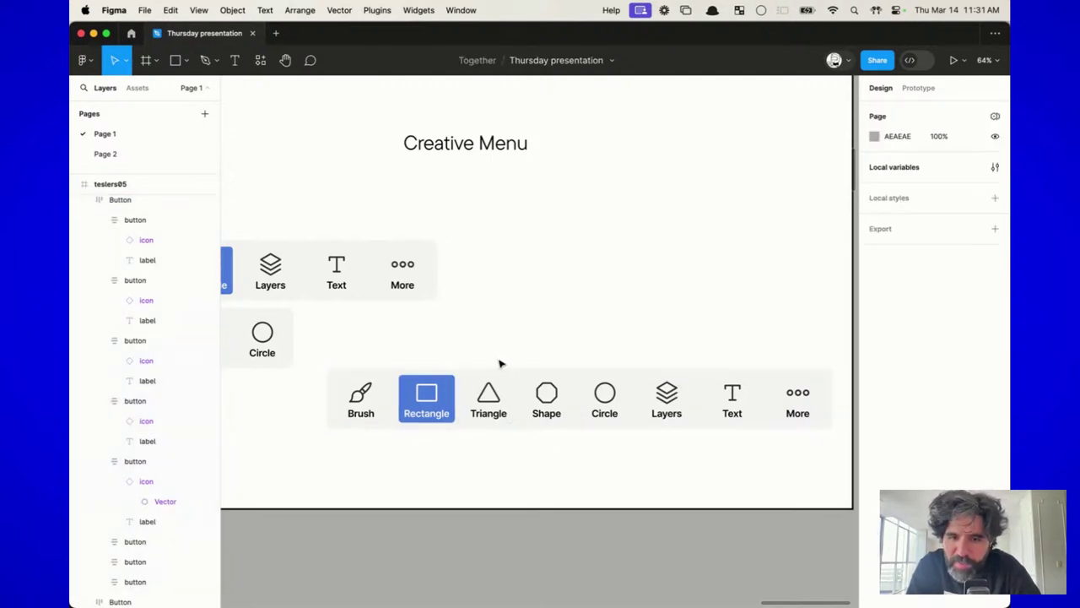
# Step: Delete the Triangle, Shape and Circle submenu beneath the original five-button row
pyautogui.hscroll(-3, 498, 363)
pyautogui.click(319, 353)
pyautogui.press('Delete')
# Step: Position the eight-button row at about X 370, Y 690 and the five-button row at X 548, Y 315
pyautogui.scroll(-6, 473, 363)
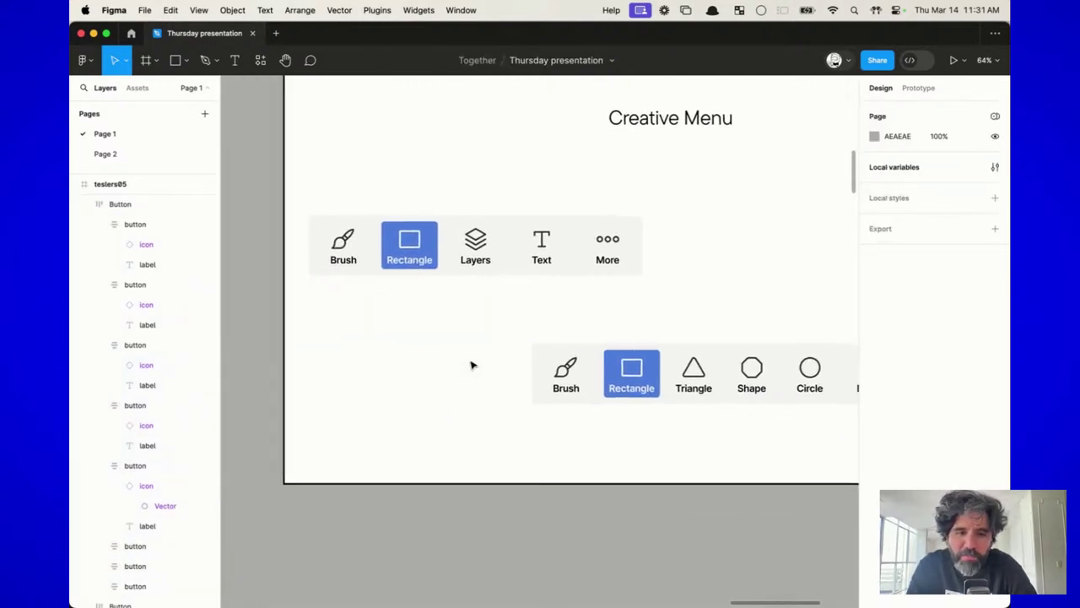
pyautogui.moveTo(531, 394); pyautogui.dragTo(481, 381)
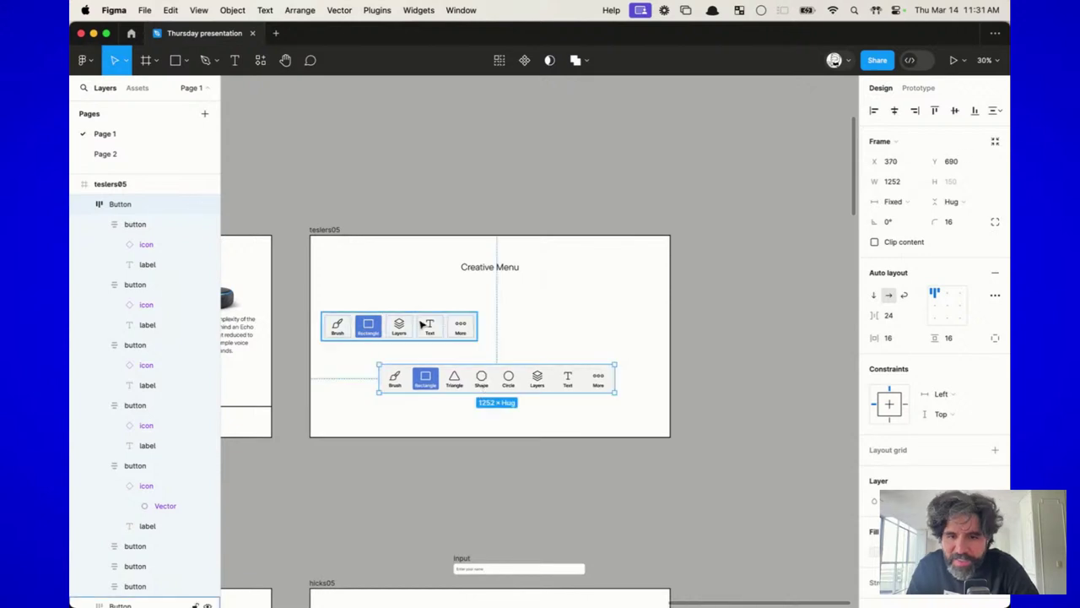
pyautogui.moveTo(424, 321); pyautogui.dragTo(513, 312)
pyautogui.scroll(5, 512, 312)
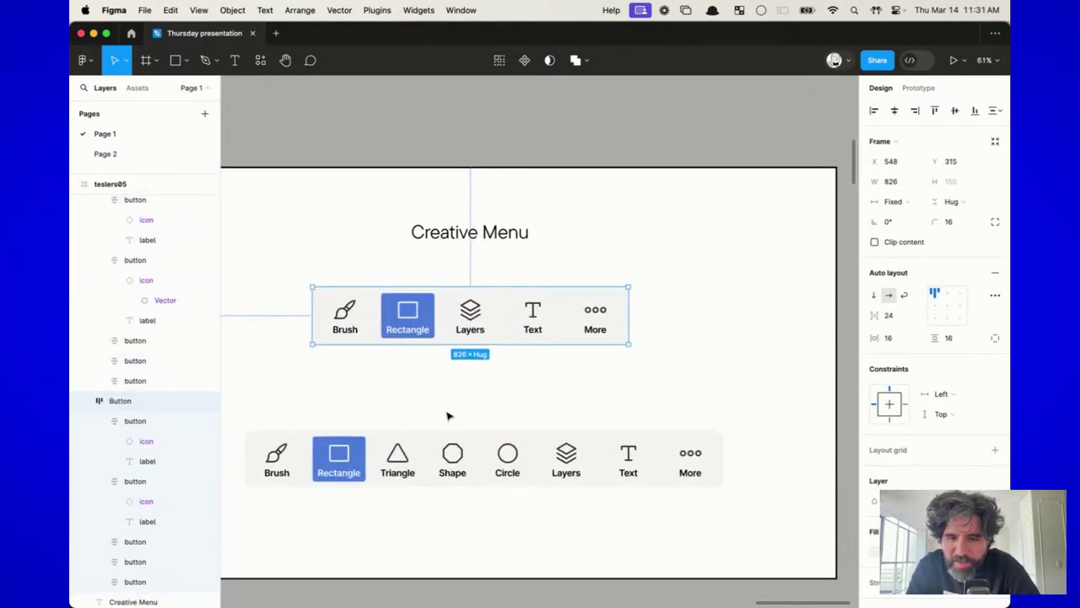
# Step: Duplicate the Triangle, Shape and Circle buttons from the eight-button row and place the copies beneath the five-button row, at Y 484
pyautogui.doubleClick(412, 472)
pyautogui.keyDown('shift'); pyautogui.click(453, 452); pyautogui.keyUp('shift')
pyautogui.keyDown('shift'); pyautogui.click(515, 456); pyautogui.keyUp('shift')
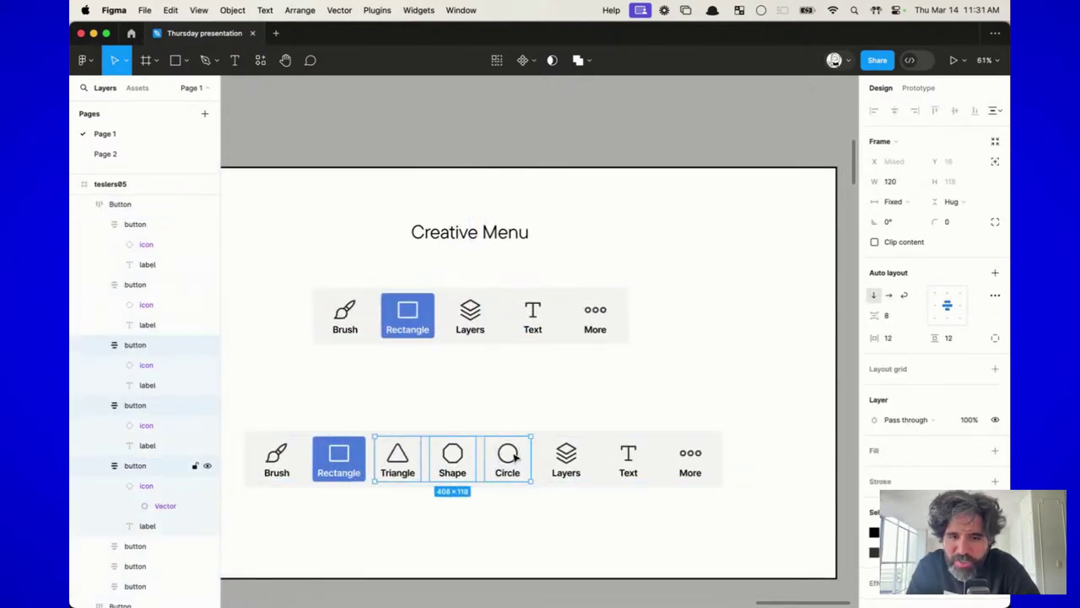
pyautogui.scroll(5, 430, 387)
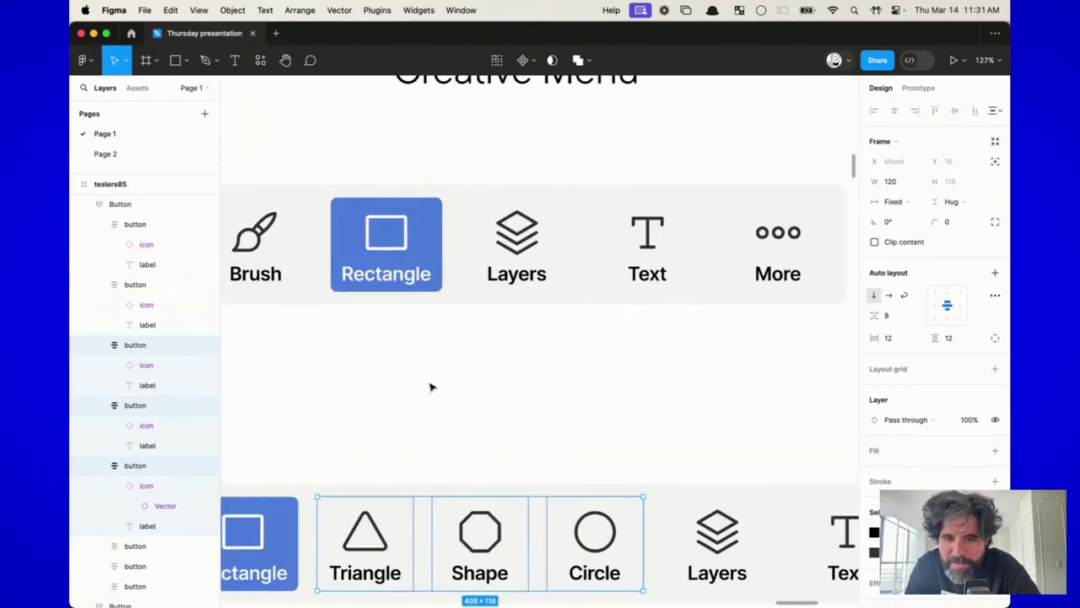
pyautogui.press('super+d')
pyautogui.scroll(-5, 598, 518)
pyautogui.moveTo(598, 518); pyautogui.dragTo(435, 419)
pyautogui.click(427, 371)
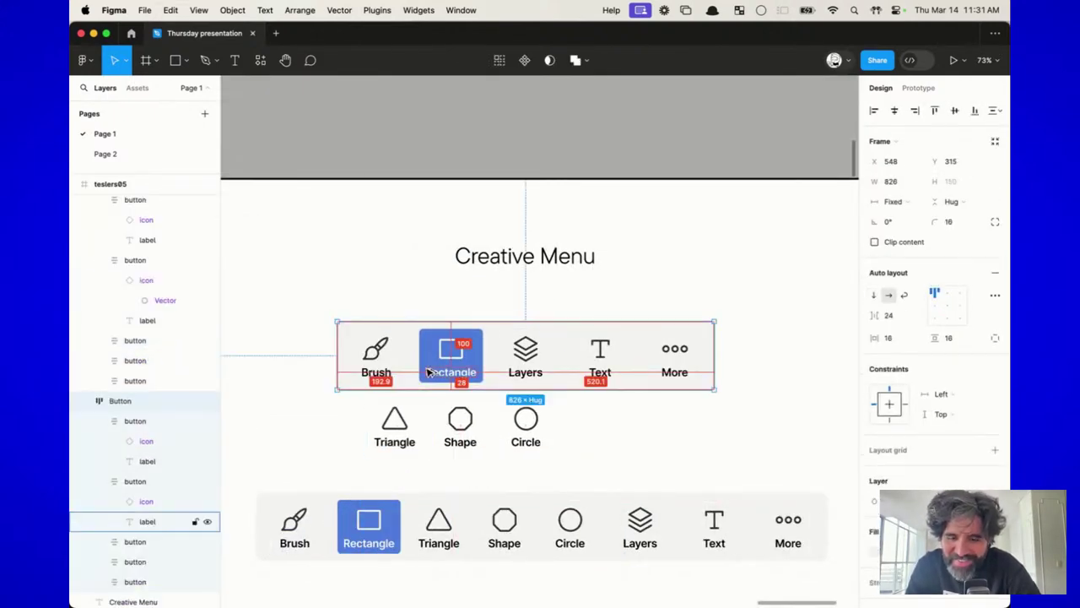
# Step: Wrap the three copied Triangle, Shape and Circle buttons in a horizontal auto layout frame
pyautogui.click(447, 422)
pyautogui.keyDown('shift'); pyautogui.click(395, 422); pyautogui.keyUp('shift')
pyautogui.keyDown('shift'); pyautogui.click(524, 422); pyautogui.keyUp('shift')
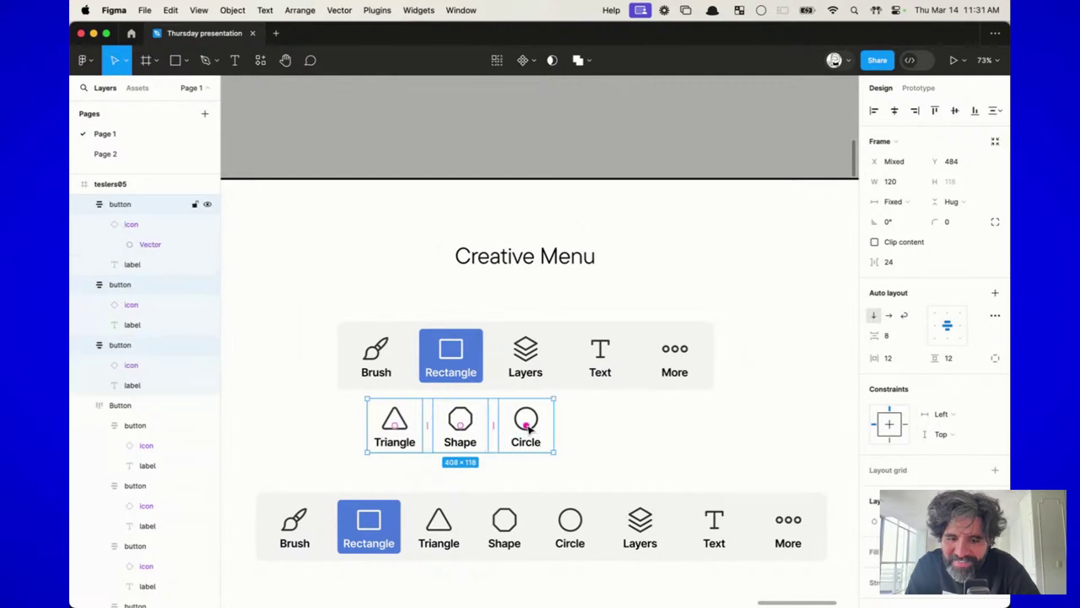
pyautogui.hotkey('shift', 'a')
pyautogui.scroll(5, 437, 445)
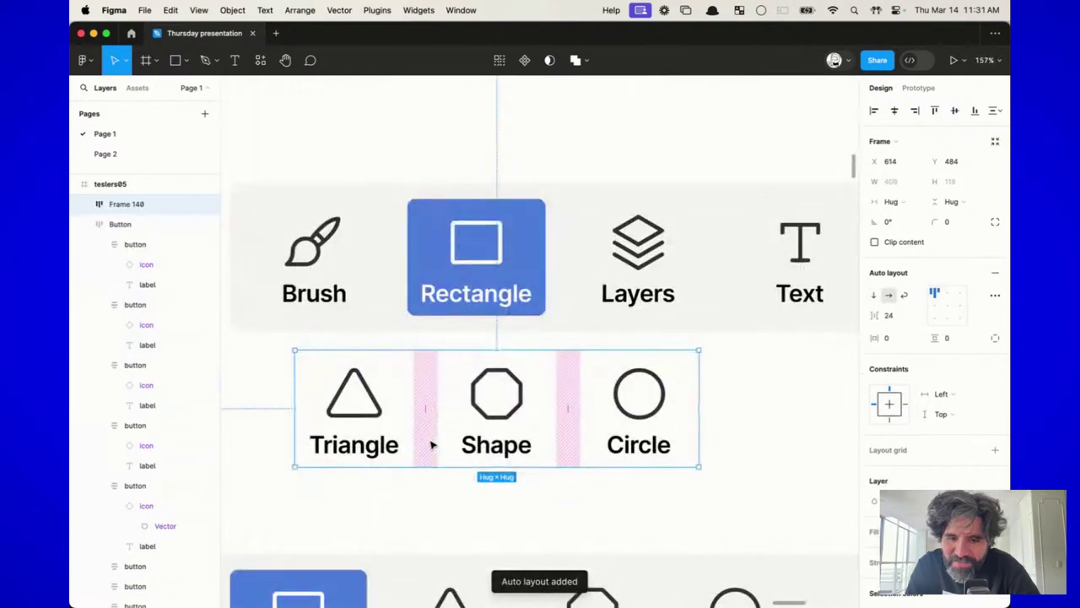
# Step: Copy the five-button row's frame properties onto the Triangle, Shape and Circle auto layout frame beneath it
pyautogui.click(354, 243)
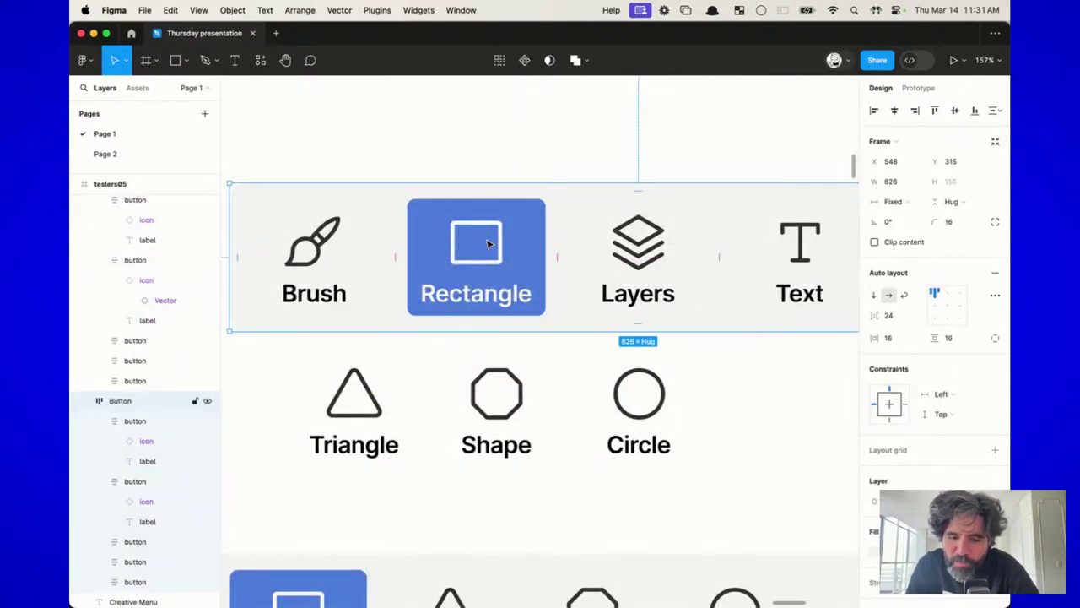
pyautogui.click(462, 417)
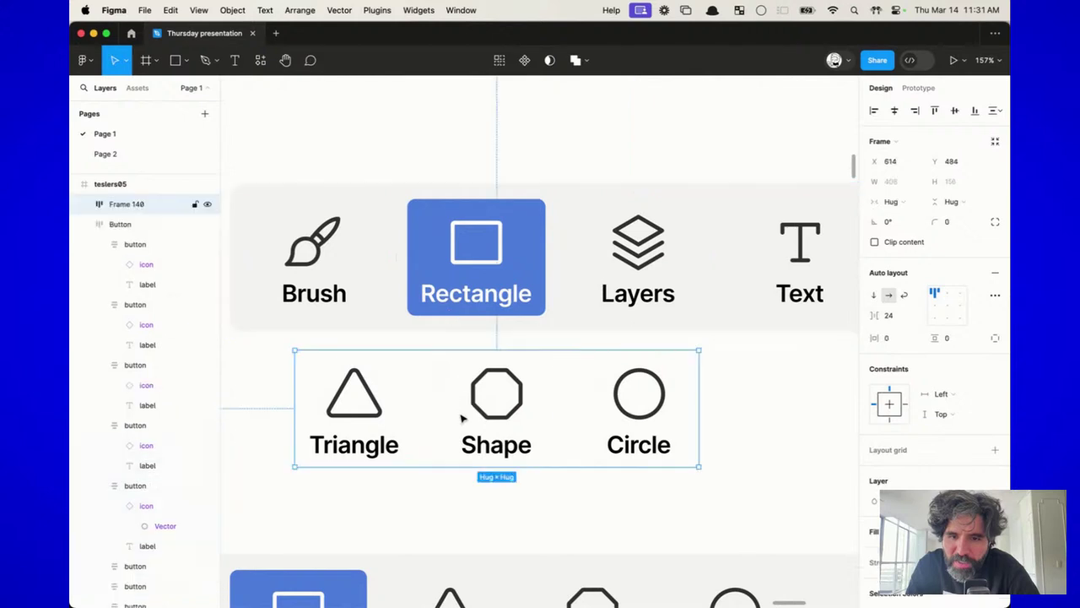
pyautogui.press('super+alt+v')
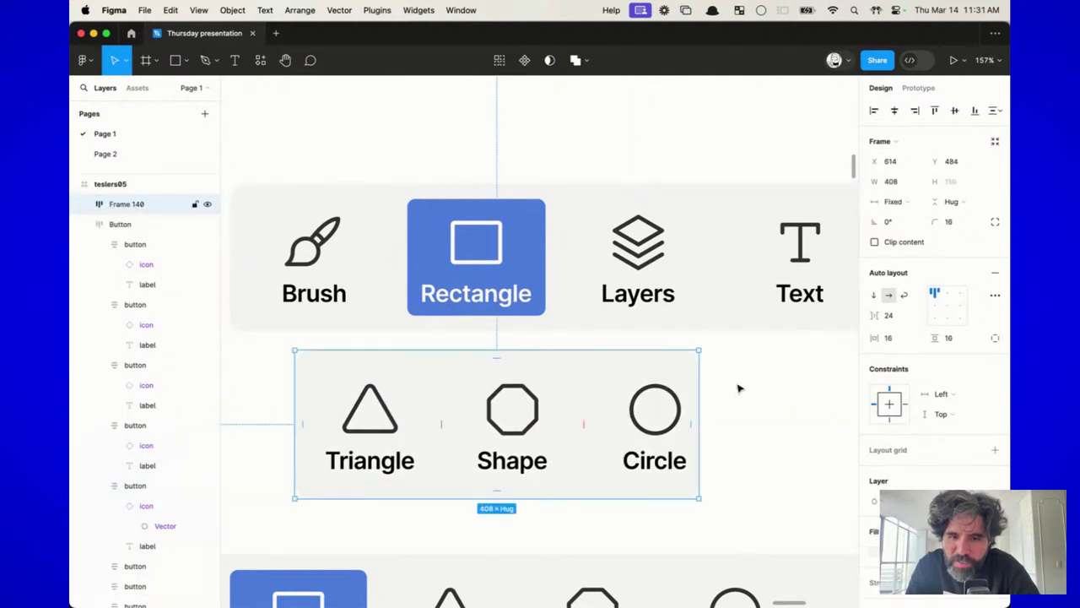
pyautogui.click(751, 387)
# Step: Set the Triangle, Shape and Circle frame's width to Hug contents and position it at X 569, Y 465
pyautogui.click(654, 419)
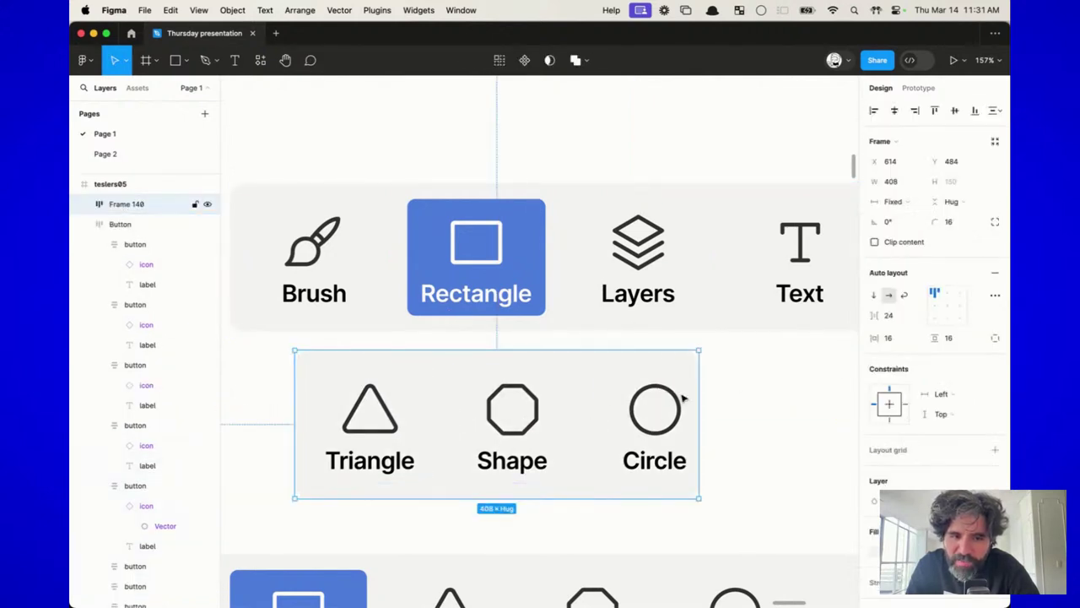
pyautogui.click(911, 201)
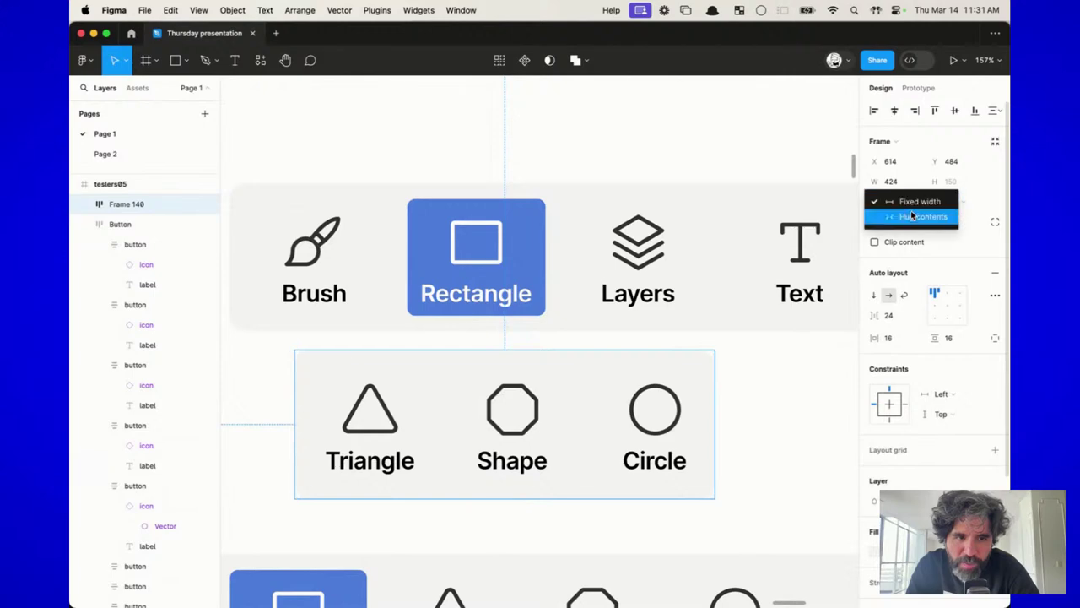
pyautogui.click(911, 213)
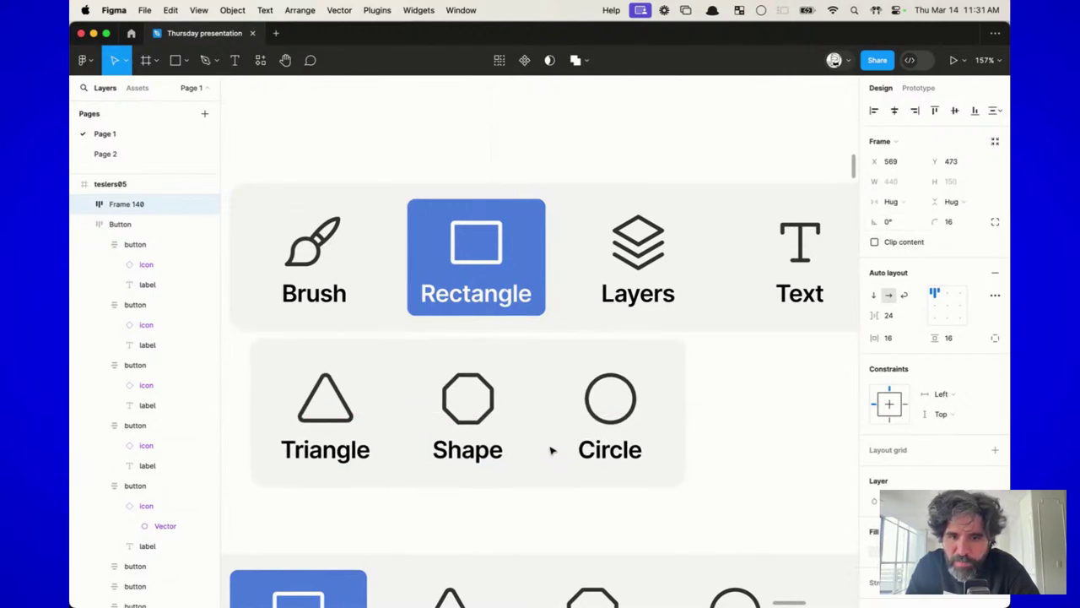
pyautogui.scroll(-5, 550, 451)
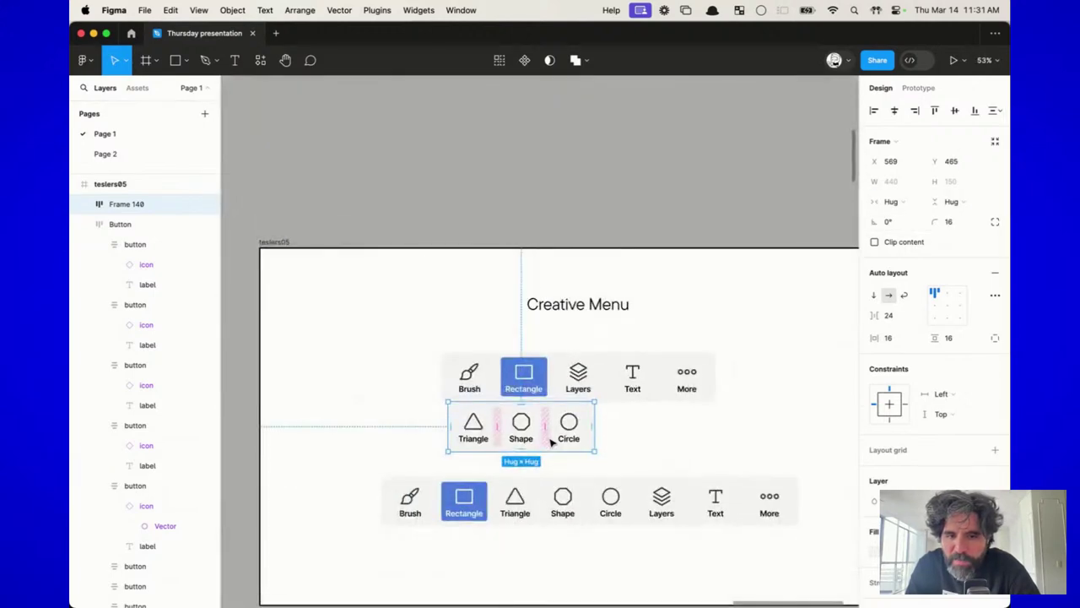
pyautogui.scroll(-2, 372, 366)
# Step: Check how the five-button row, its submenu and the eight-button row sit together on the Creative Menu slide
pyautogui.click(385, 369)
pyautogui.moveTo(350, 351); pyautogui.dragTo(736, 525)
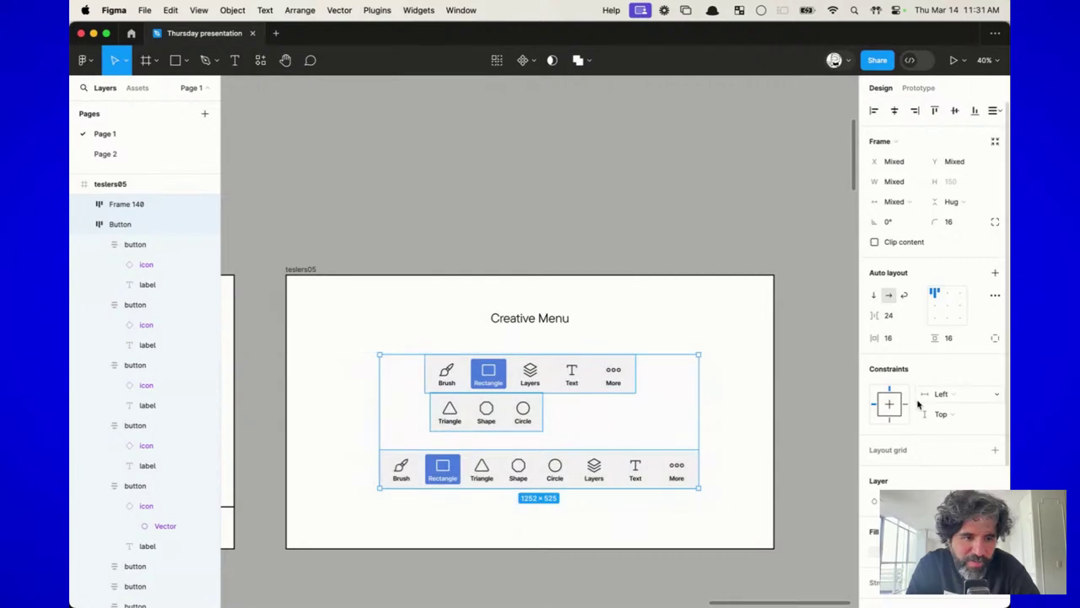
pyautogui.scroll(-5, 920, 405)
pyautogui.click(541, 548)
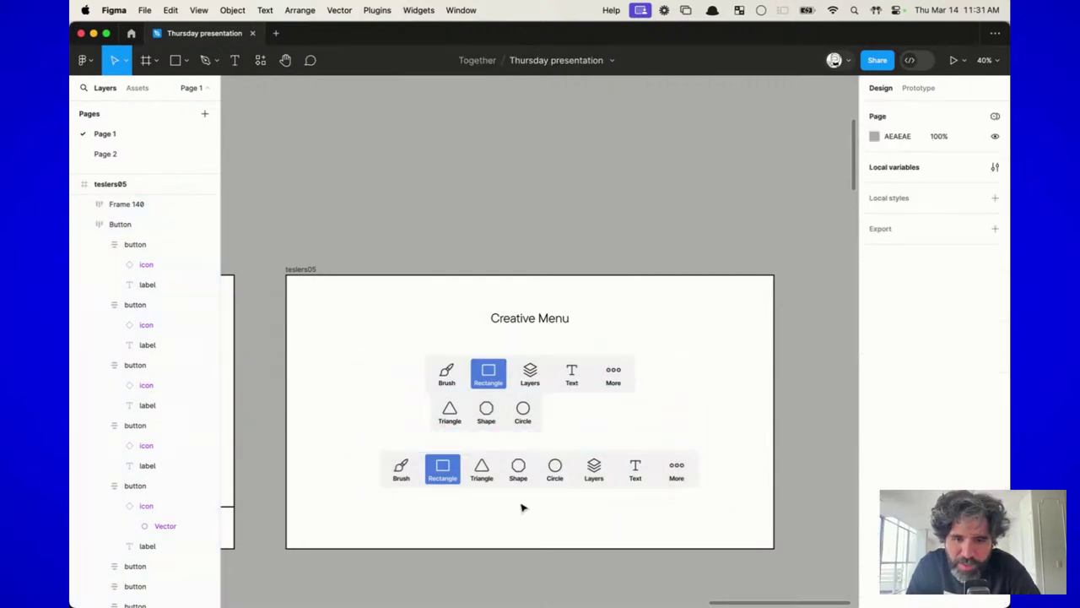
pyautogui.scroll(5, 520, 506)
pyautogui.click(432, 456)
pyautogui.click(494, 346)
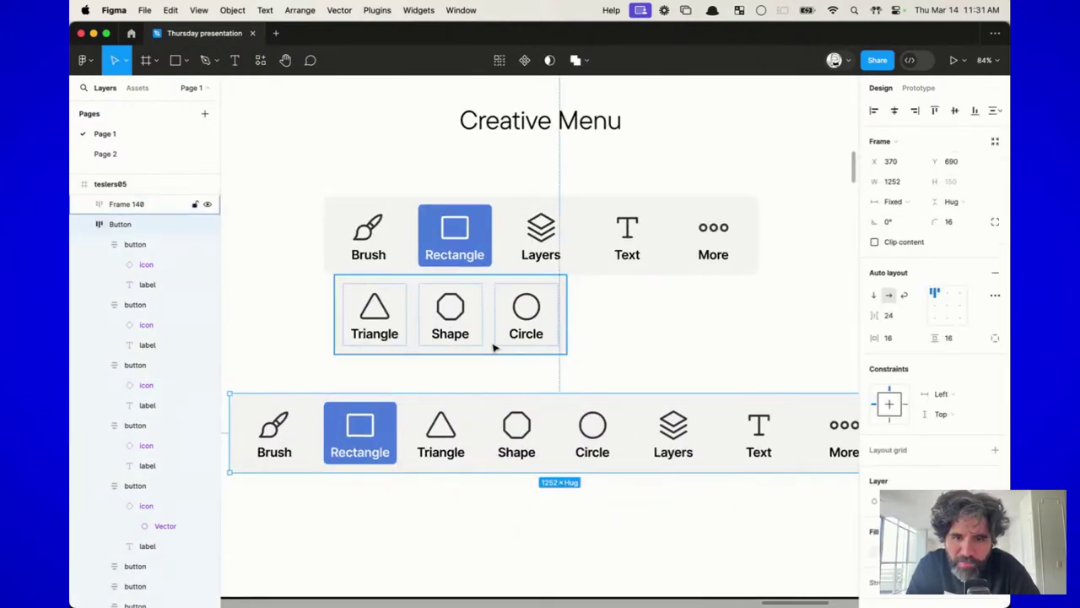
# Step: Go to the Hick's Law title slide, hicks01, and zoom to fit it in view
pyautogui.scroll(-5, 484, 257)
pyautogui.scroll(-5, 588, 268)
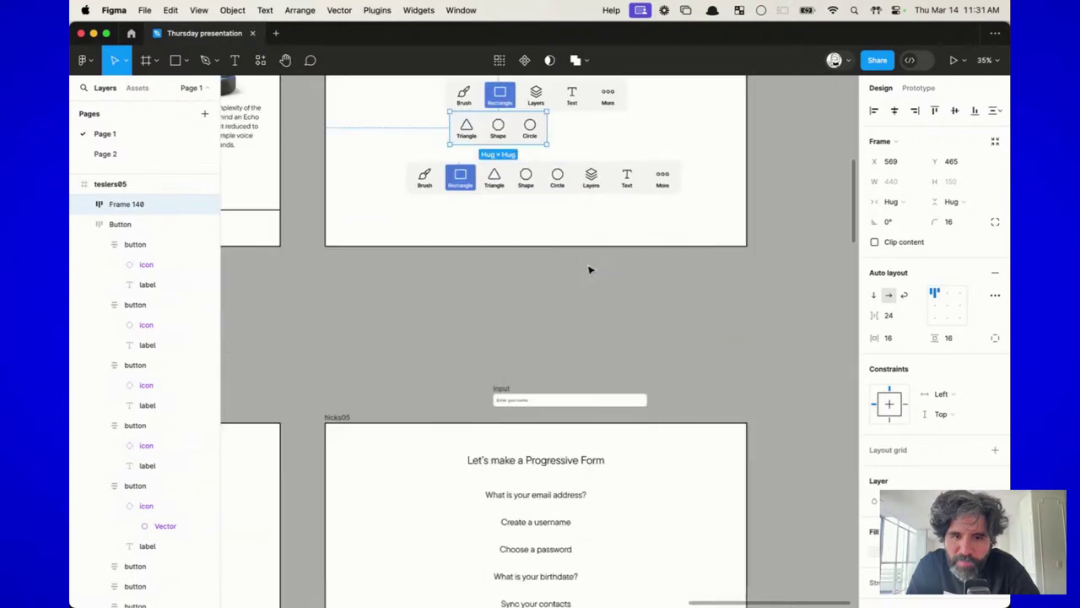
pyautogui.scroll(2, 588, 270)
pyautogui.hscroll(-15, 589, 270)
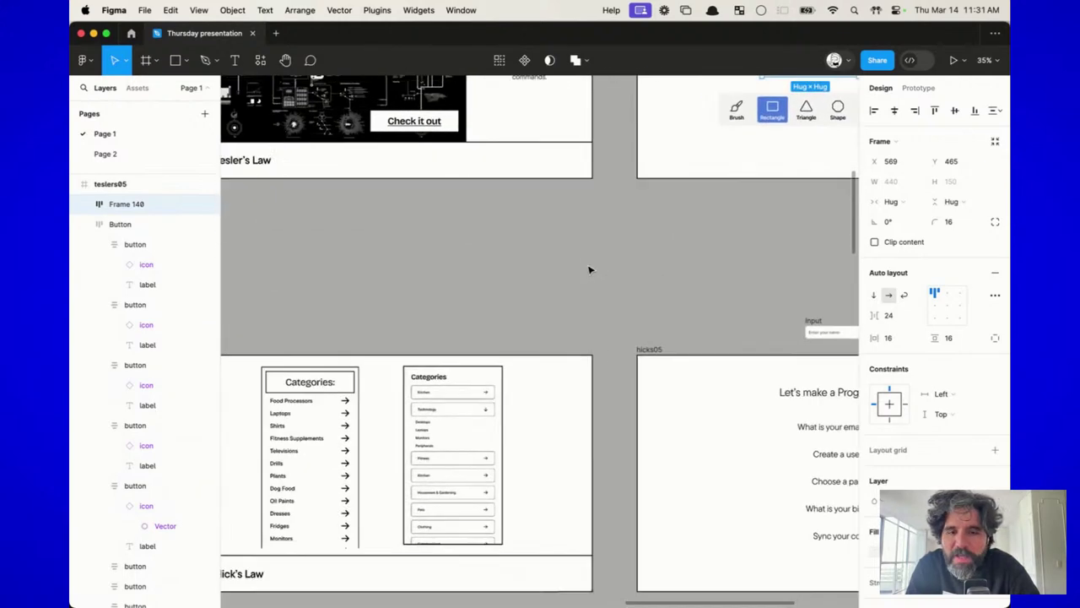
pyautogui.hscroll(-5, 589, 270)
pyautogui.scroll(-3, 589, 270)
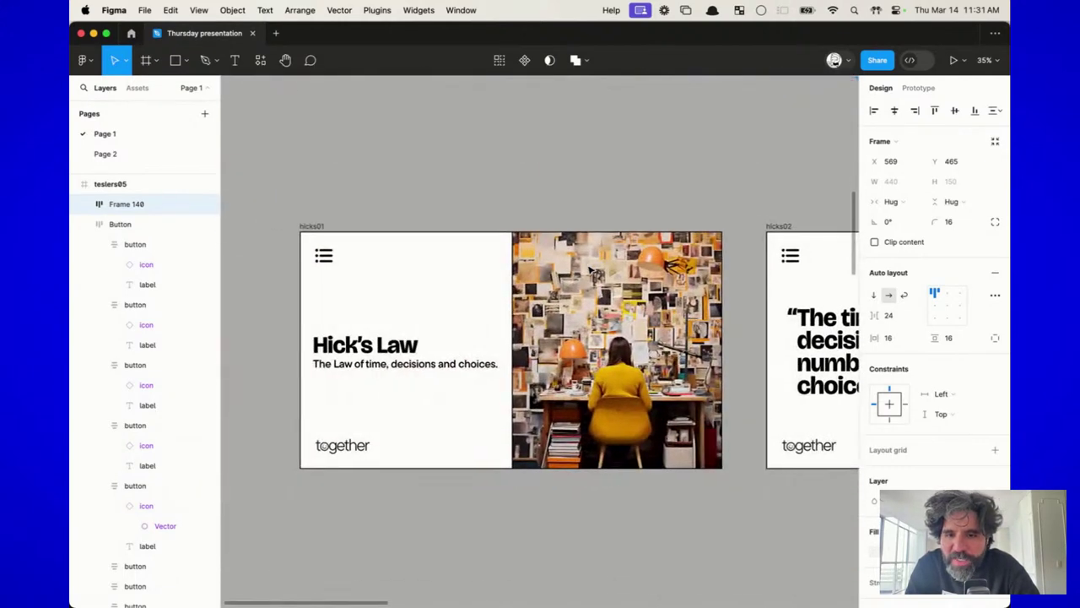
pyautogui.click(353, 199)
pyautogui.hotkey('shift', '2')
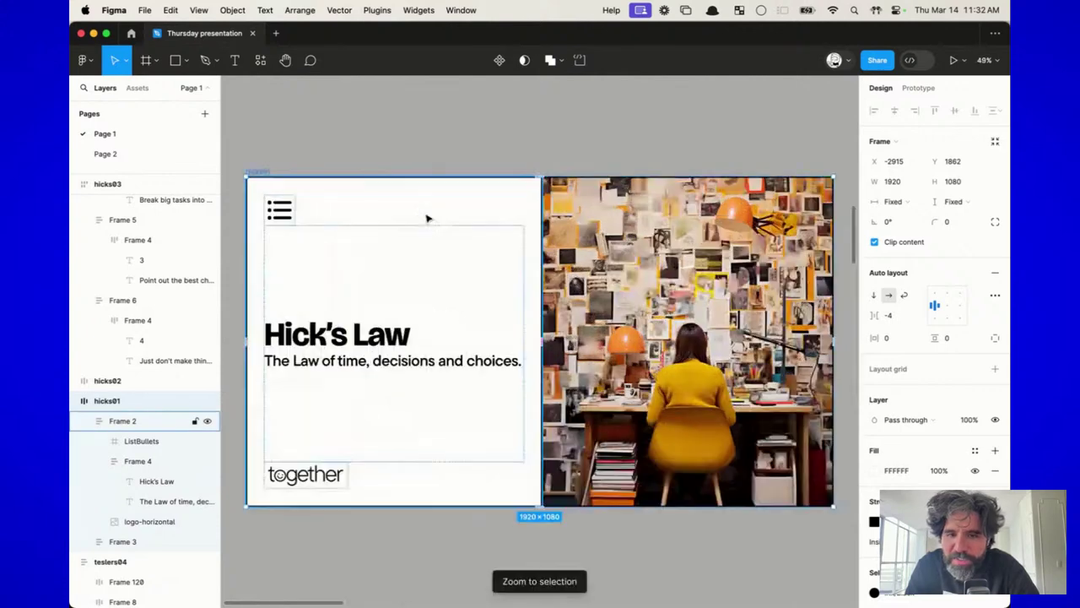
# Step: Glance back at the Tesler's Law title slide, and return to hicks01 zoomed to fit
pyautogui.click(446, 162)
pyautogui.scroll(3, 445, 155)
pyautogui.scroll(5, 442, 155)
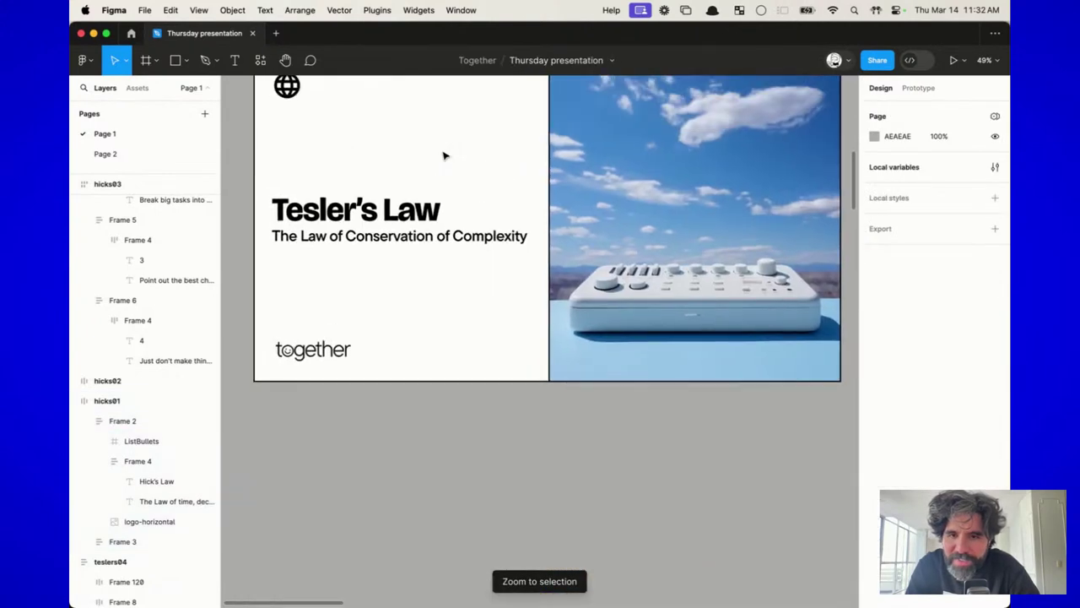
pyautogui.scroll(-6, 441, 155)
pyautogui.click(287, 256)
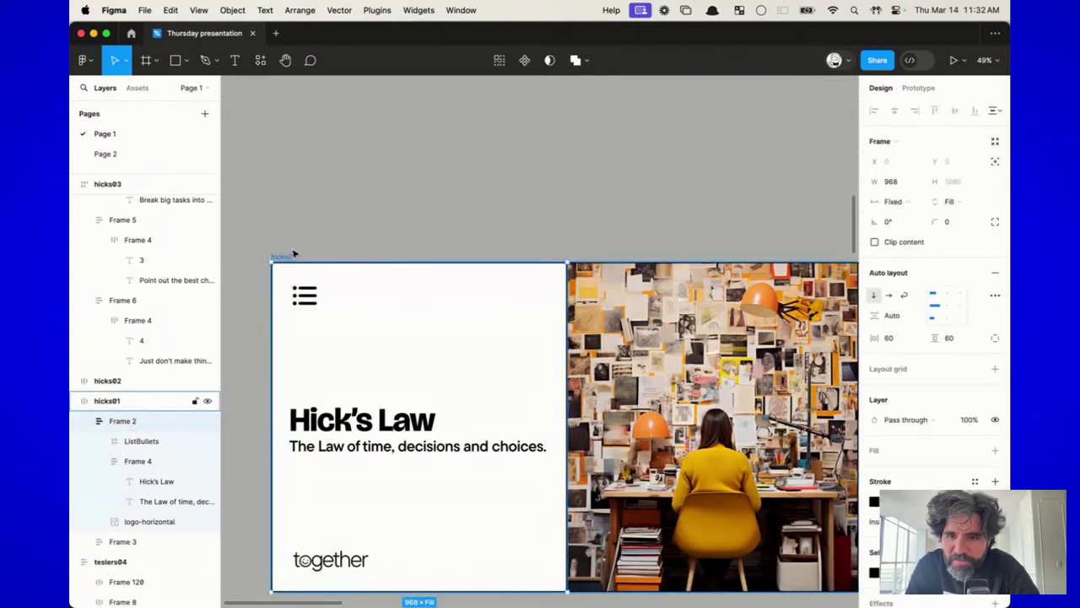
pyautogui.click(352, 186)
pyautogui.hscroll(2, 355, 189)
pyautogui.scroll(-1, 355, 189)
pyautogui.click(232, 222)
pyautogui.hotkey('shift', '2')
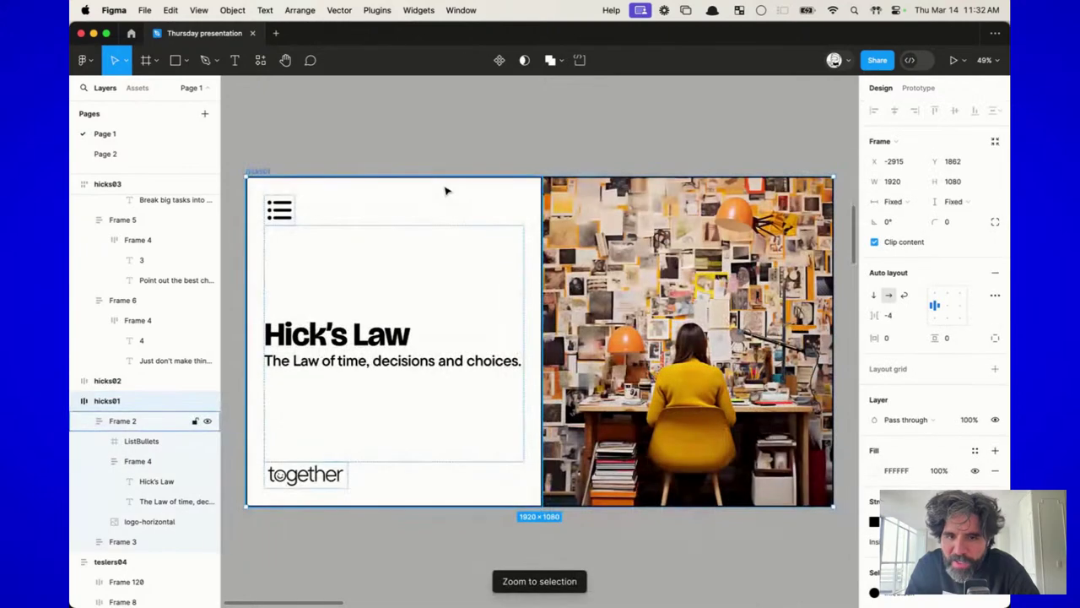
# Step: Deselect the slide, check the livestream chat in Chrome, and return to Figma
pyautogui.click(469, 152)
pyautogui.press('super+Tab')
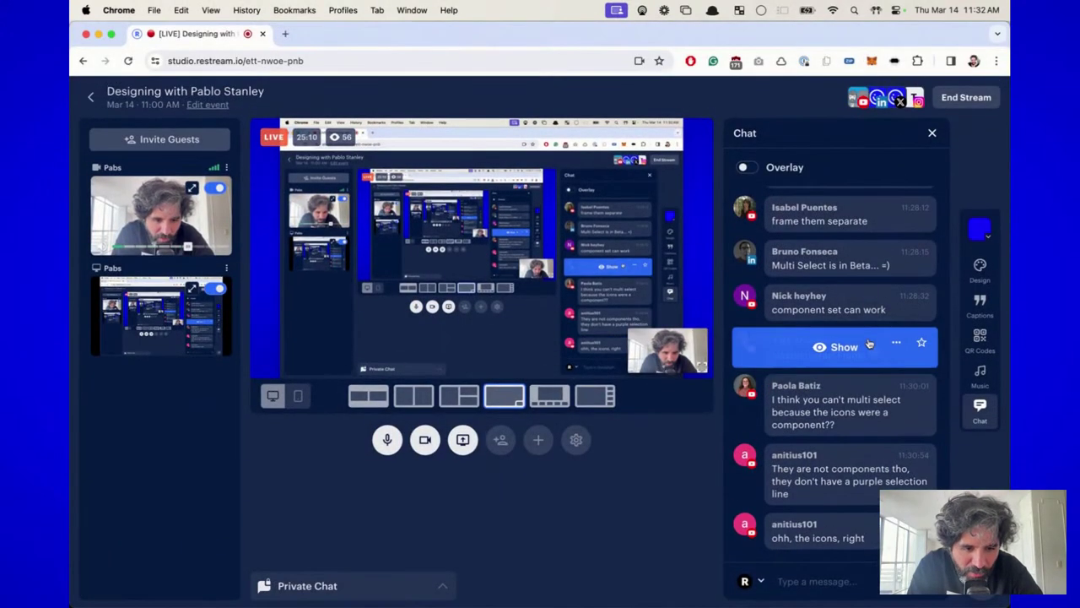
pyautogui.press('super+Tab')
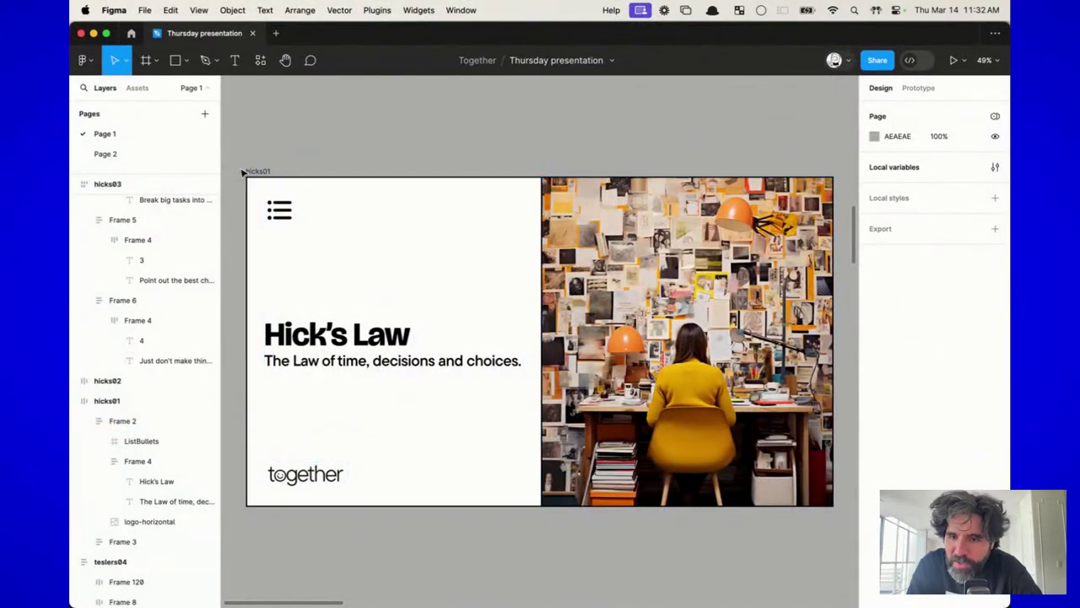
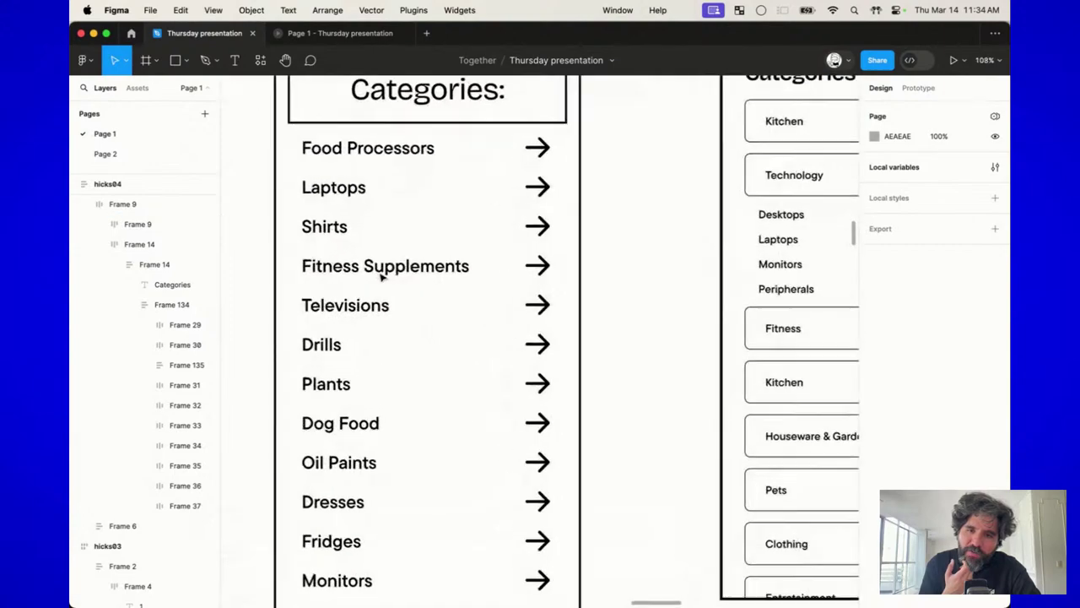
# Step: Examine the flat Categories list and the grouped Categories menu with its expanded Technology section on slide hicks04
pyautogui.scroll(1, 404, 189)
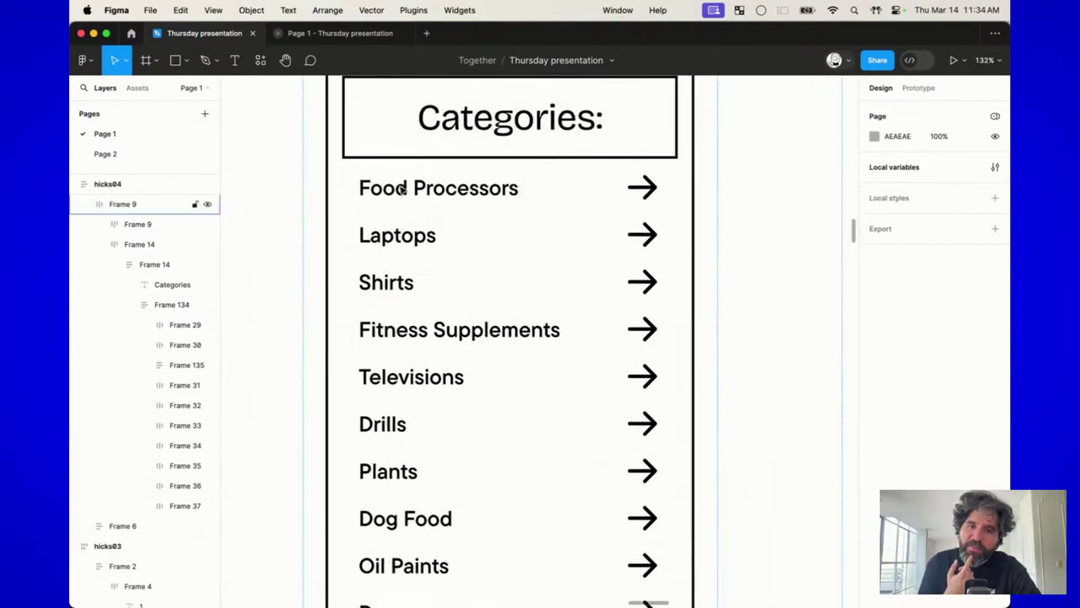
pyautogui.scroll(-4, 414, 293)
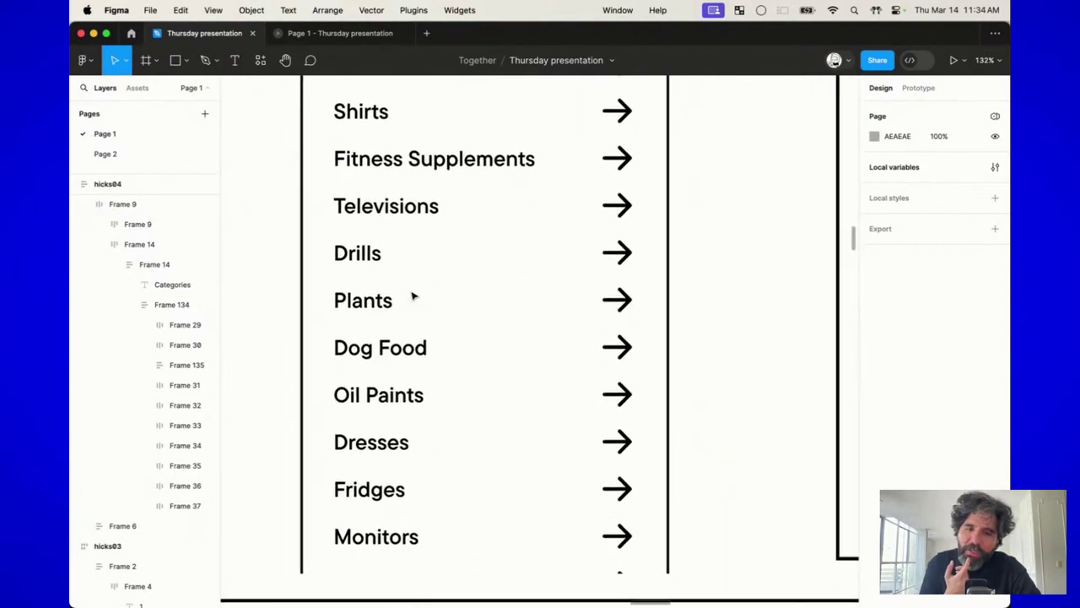
pyautogui.hscroll(8, 413, 295)
pyautogui.scroll(-2, 413, 294)
pyautogui.hscroll(4, 414, 294)
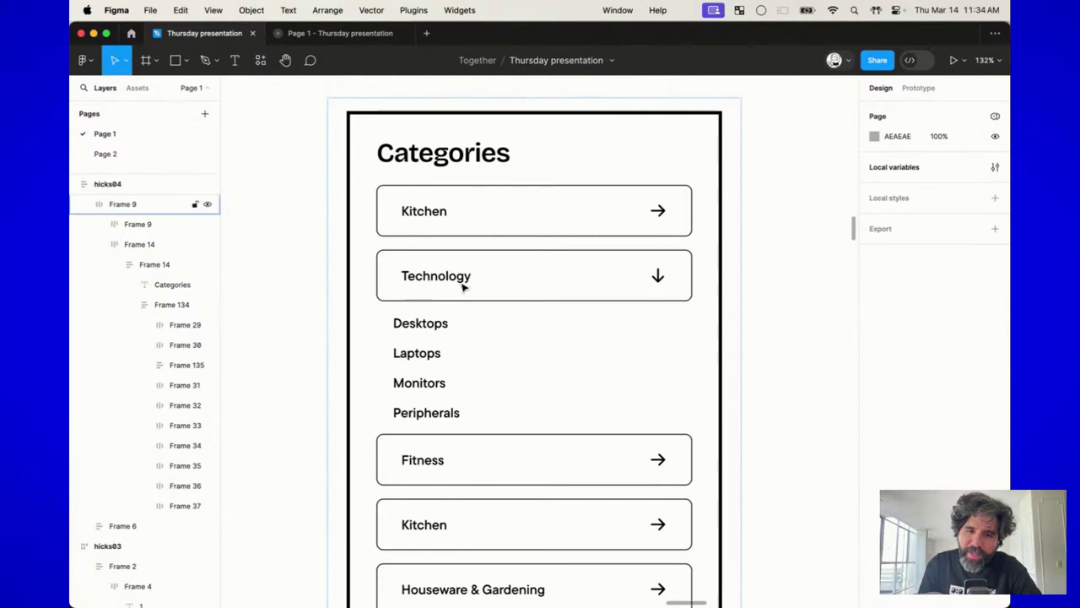
pyautogui.scroll(-2, 463, 284)
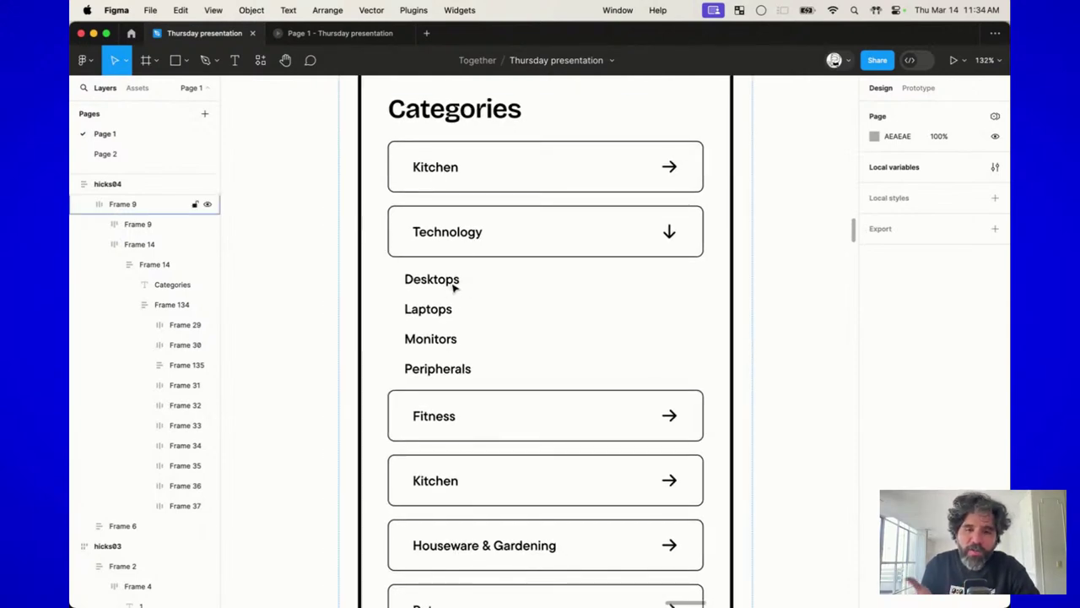
# Step: Compare the two Creative Menu versions with the two Categories lists on slide hicks04
pyautogui.scroll(-5, 500, 257)
pyautogui.scroll(-3, 501, 250)
pyautogui.hscroll(6, 499, 253)
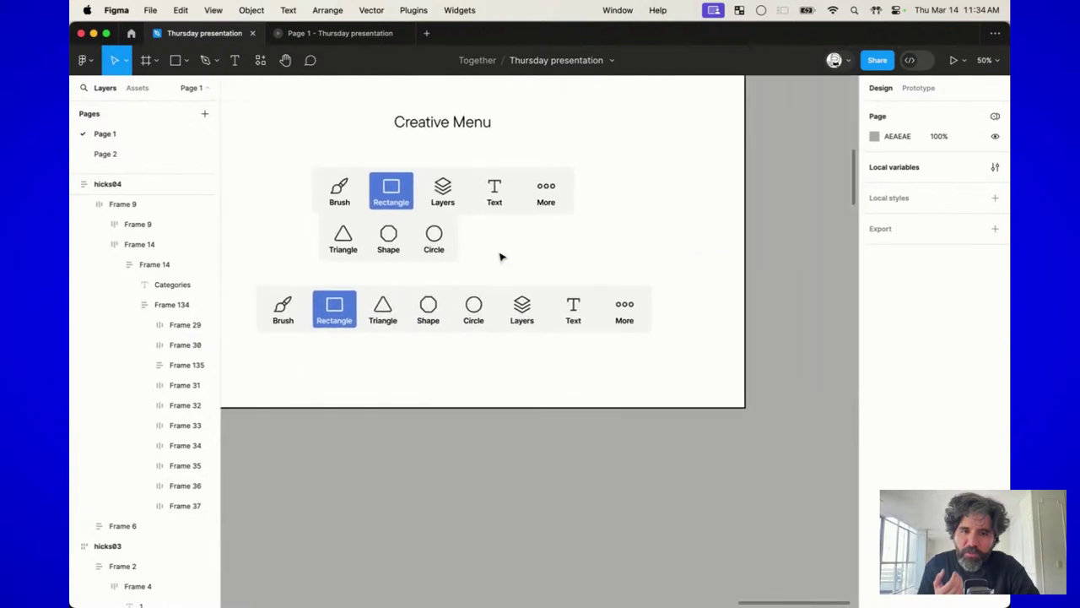
pyautogui.scroll(1, 499, 253)
pyautogui.hscroll(-10, 425, 326)
pyautogui.scroll(3, 425, 325)
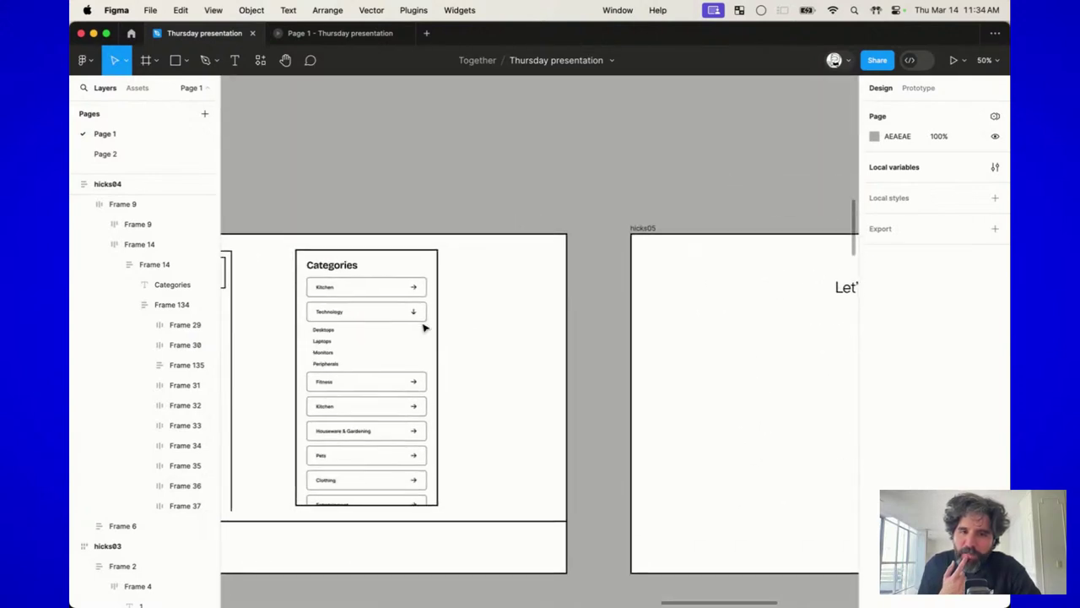
pyautogui.hscroll(-7, 424, 327)
pyautogui.scroll(-2, 425, 327)
pyautogui.scroll(2, 424, 327)
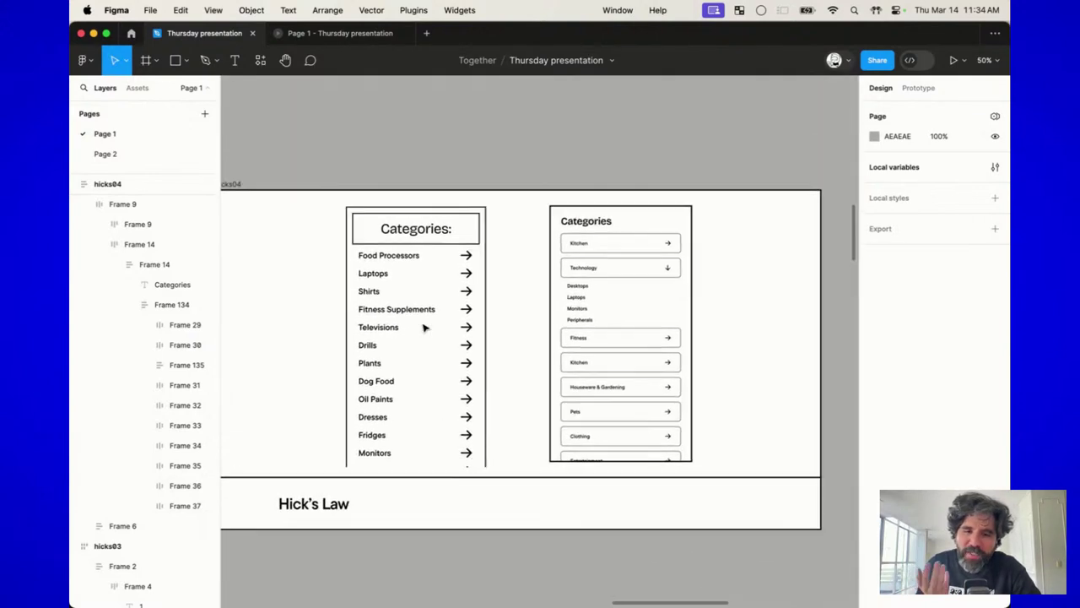
# Step: Review the Hick's Law title, the decision-time quote and the four numbered tips on slides hicks01 to hicks03
pyautogui.hscroll(3, 425, 327)
pyautogui.hscroll(8, 425, 328)
pyautogui.hscroll(-12, 421, 330)
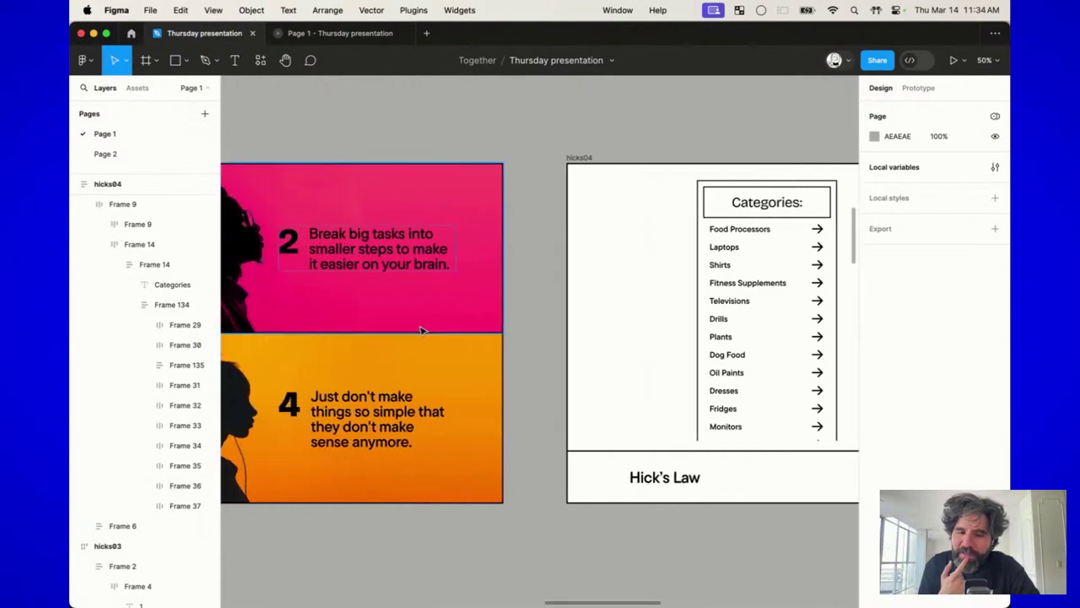
pyautogui.scroll(-3, 422, 330)
pyautogui.hscroll(-10, 369, 330)
pyautogui.scroll(4, 369, 330)
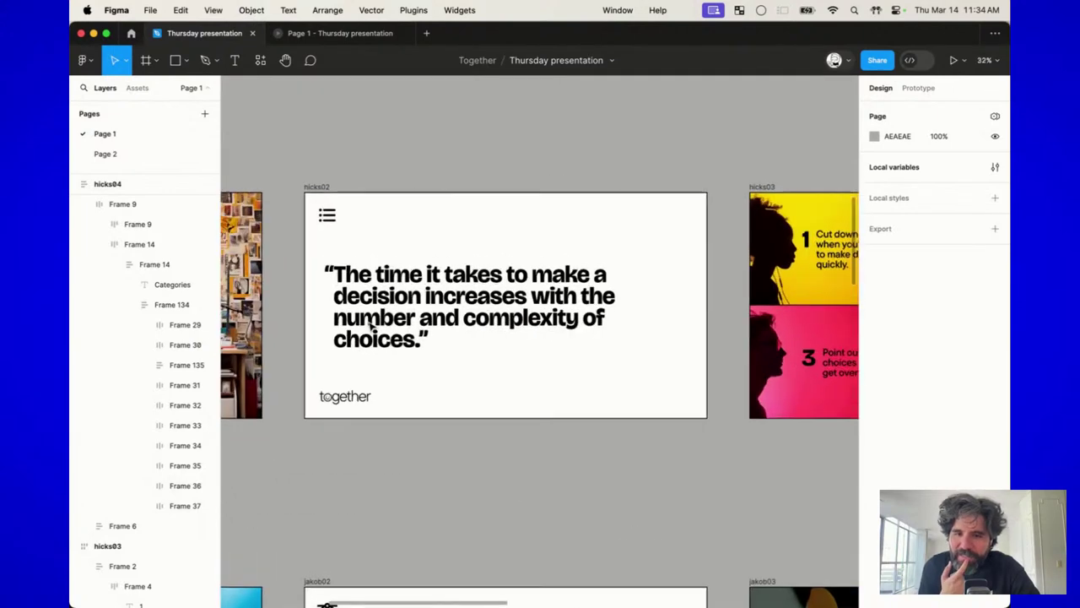
pyautogui.hscroll(3, 370, 328)
pyautogui.scroll(1, 369, 327)
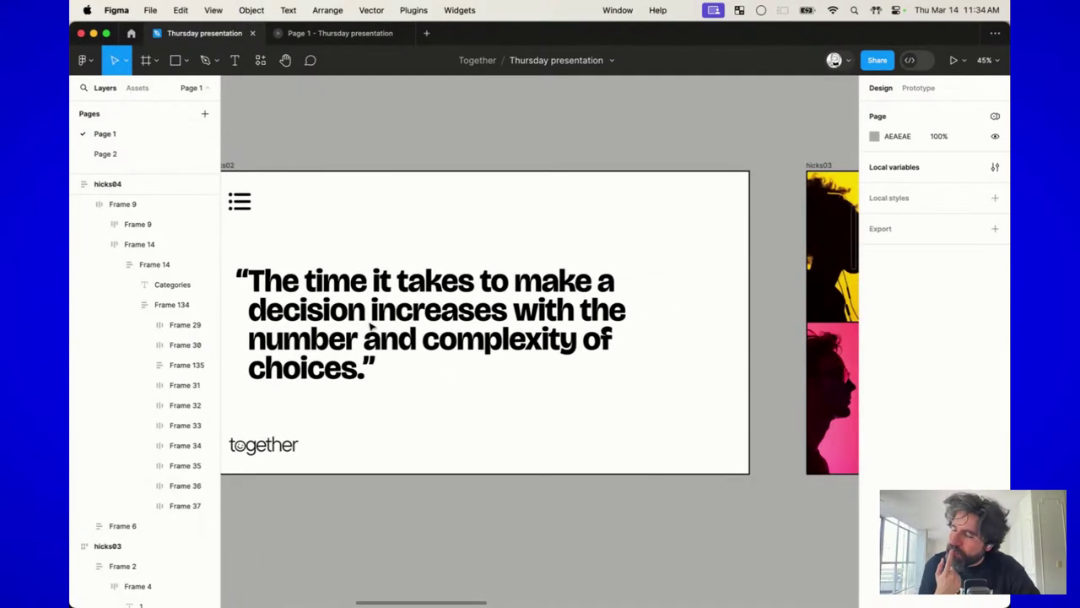
pyautogui.hscroll(-12, 370, 327)
pyautogui.hscroll(3, 369, 327)
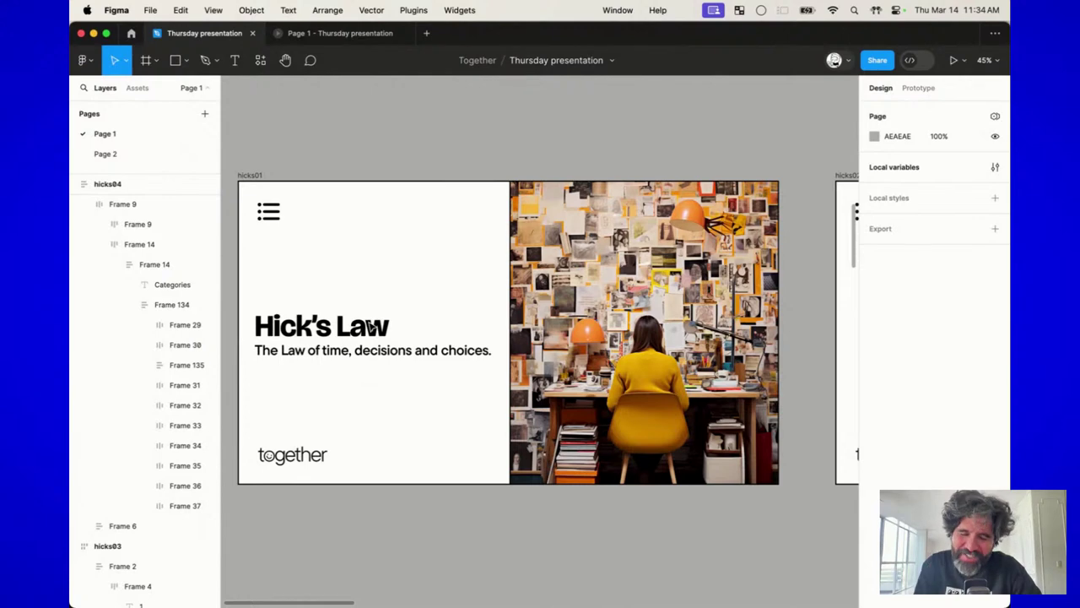
pyautogui.hscroll(12, 370, 327)
pyautogui.hscroll(-2, 370, 327)
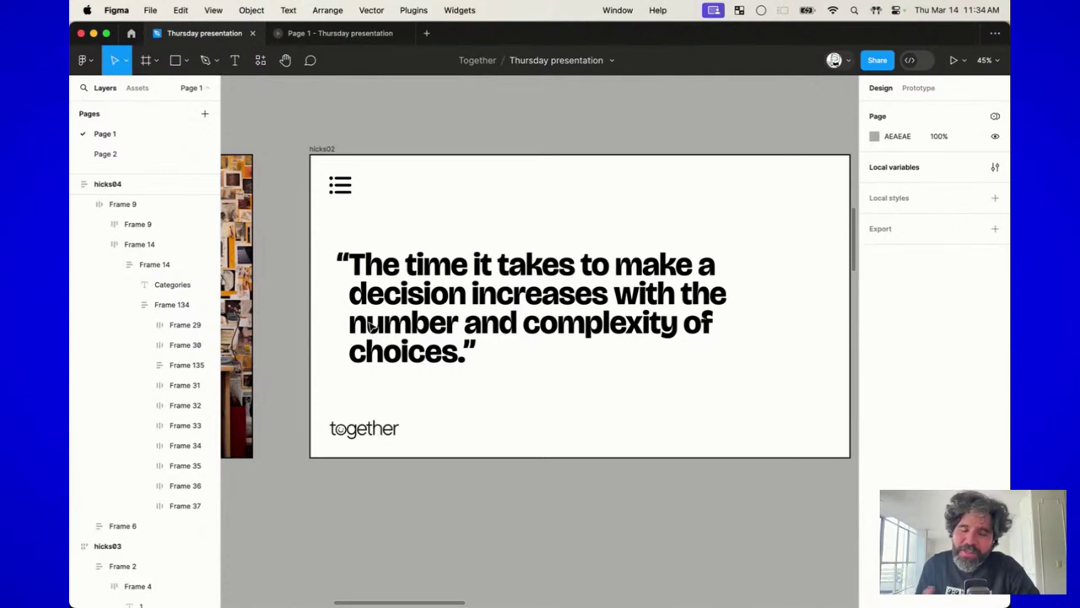
pyautogui.hscroll(4, 369, 328)
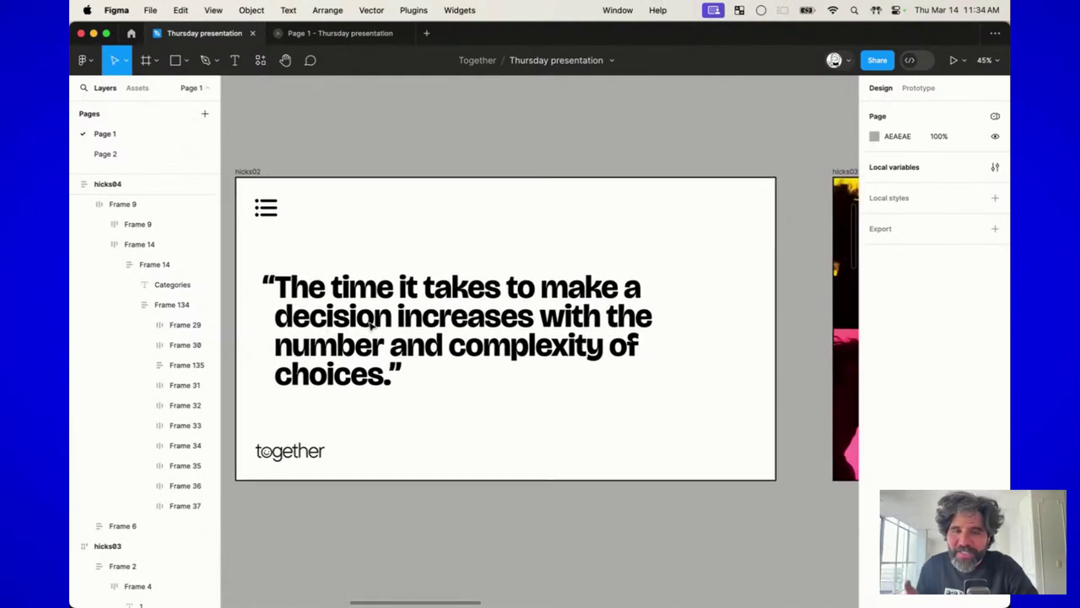
pyautogui.hscroll(-2, 369, 327)
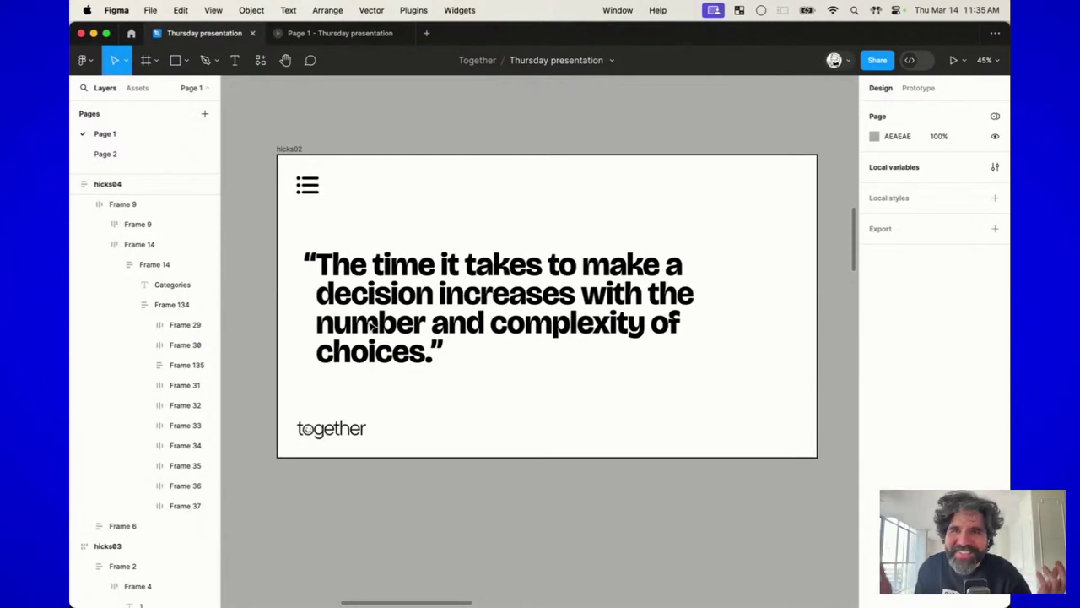
pyautogui.hscroll(15, 371, 327)
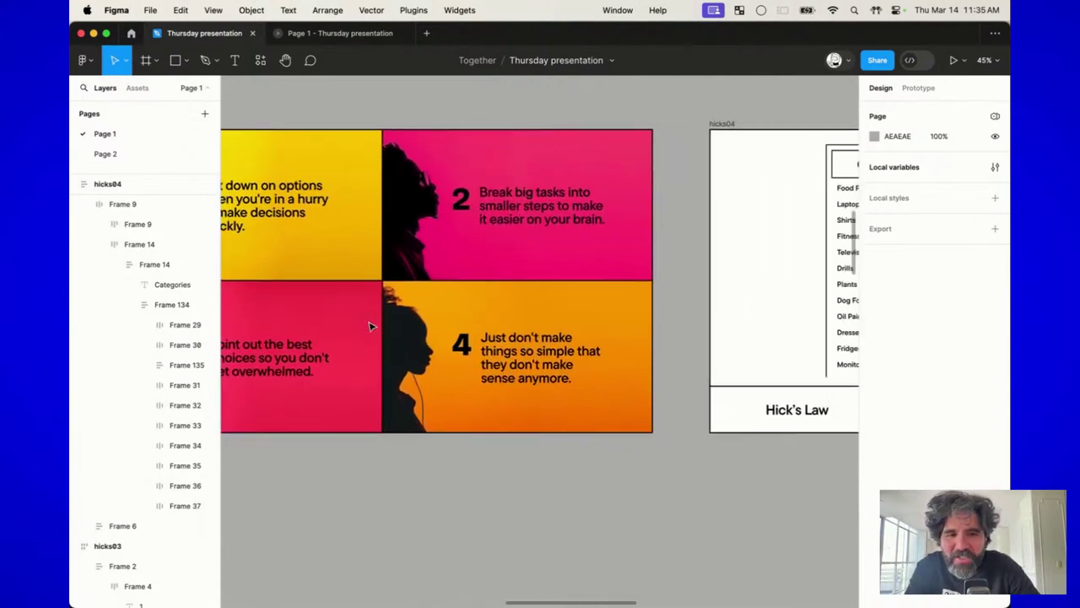
# Step: Align the left edges of the five form questions on slide hicks05, from the email address to the contacts question
pyautogui.hscroll(5, 369, 323)
pyautogui.scroll(5, 494, 321)
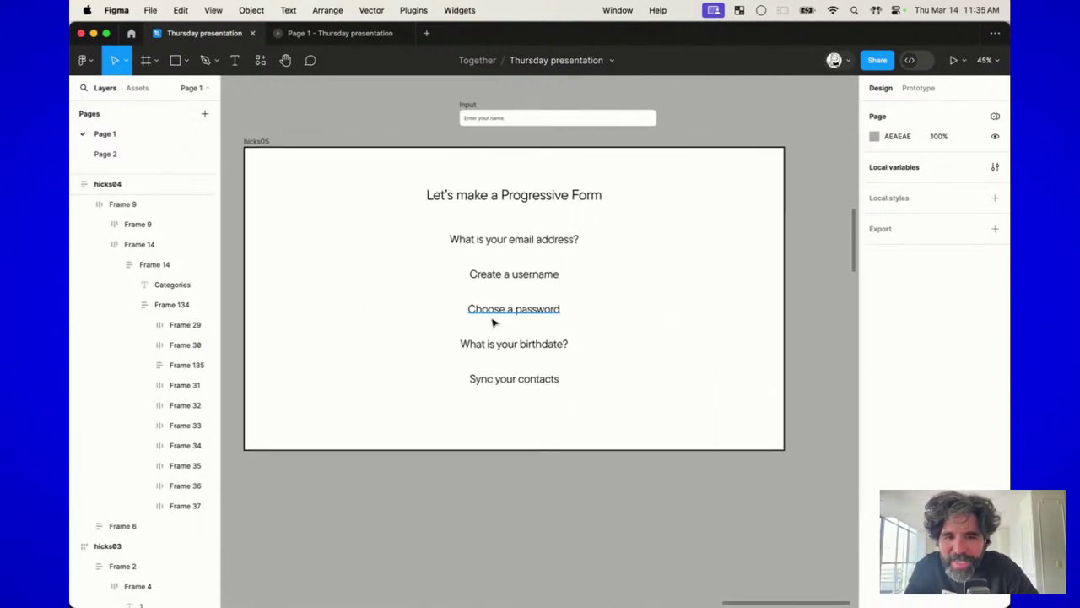
pyautogui.click(536, 221)
pyautogui.click(424, 224)
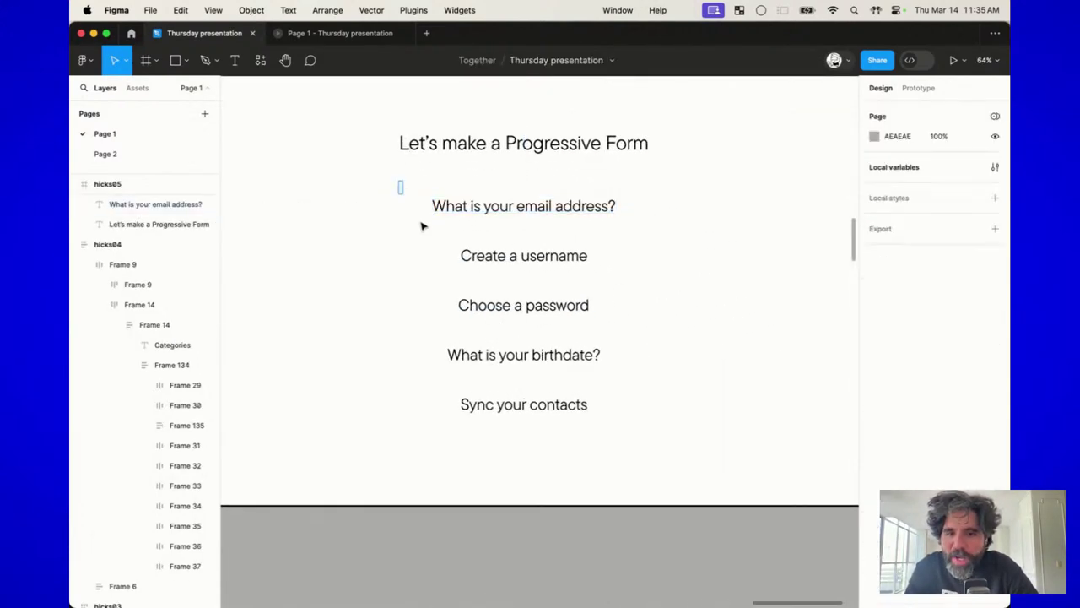
pyautogui.moveTo(398, 180); pyautogui.dragTo(605, 446)
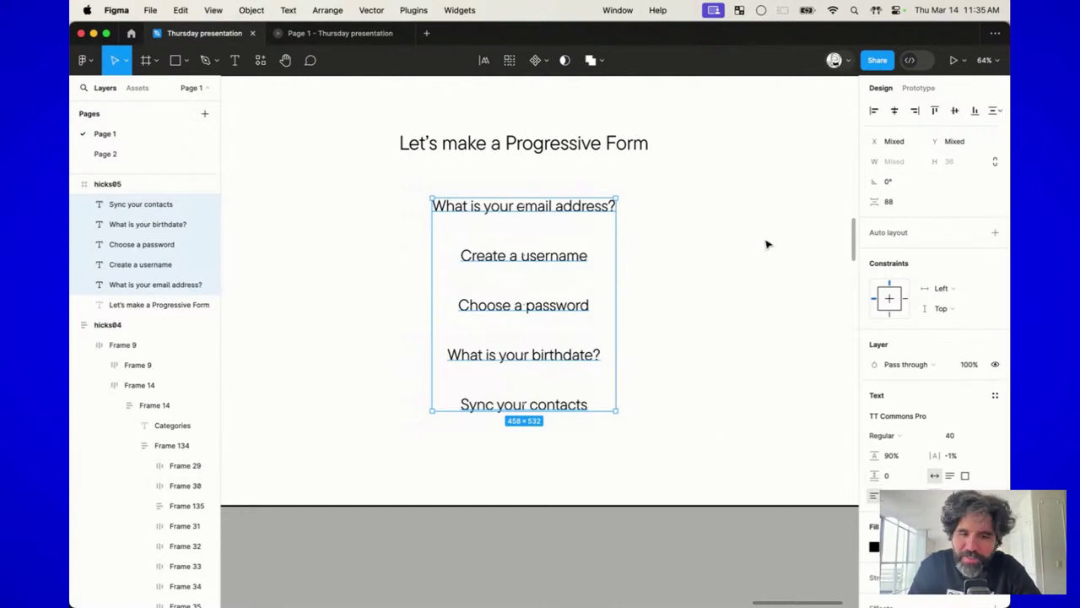
pyautogui.click(873, 110)
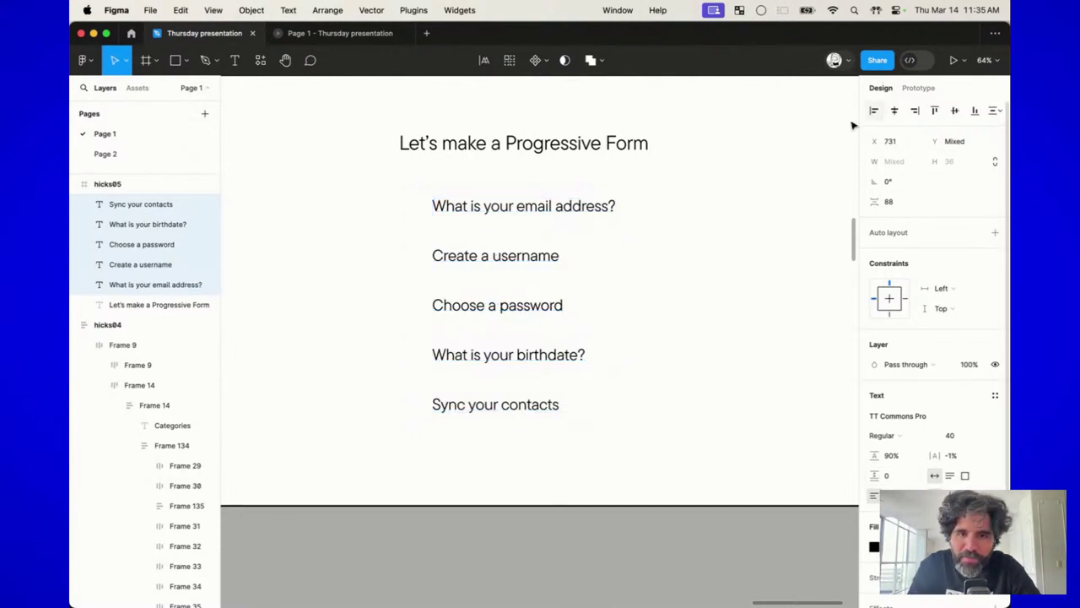
pyautogui.click(687, 288)
# Step: Move the "Enter your name" input field from above slide hicks05 to just below the email address question
pyautogui.scroll(-5, 687, 288)
pyautogui.click(585, 167)
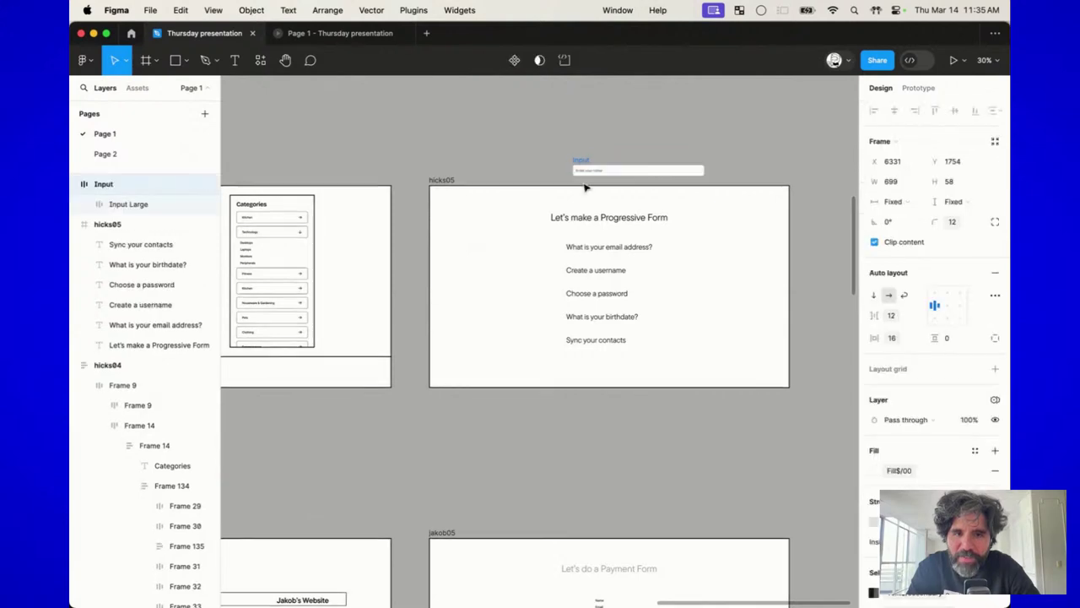
pyautogui.moveTo(585, 187); pyautogui.dragTo(588, 256)
pyautogui.scroll(10, 585, 250)
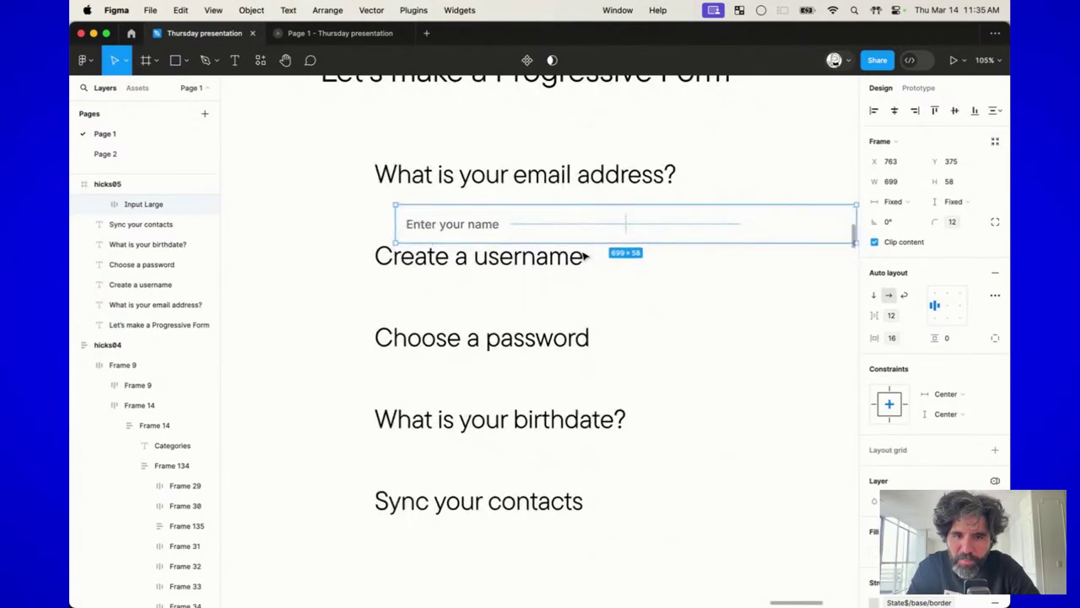
# Step: Set the font size of the five form questions to 26 and line them up with the input field's left edge
pyautogui.click(442, 179)
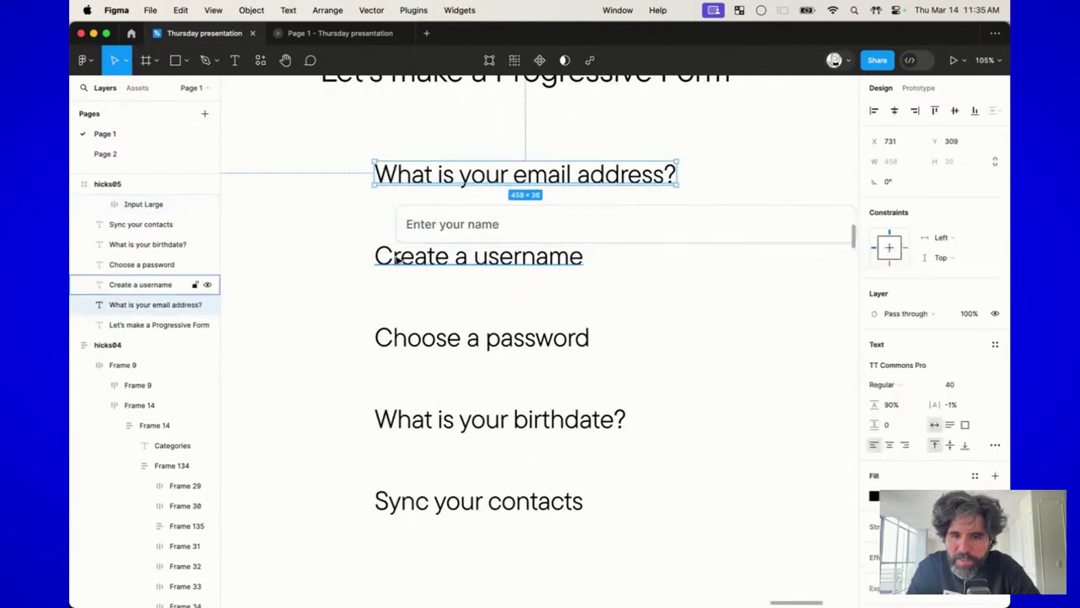
pyautogui.keyDown('shift'); pyautogui.click(397, 260); pyautogui.keyUp('shift')
pyautogui.keyDown('shift'); pyautogui.click(392, 339); pyautogui.keyUp('shift')
pyautogui.keyDown('shift'); pyautogui.click(425, 420); pyautogui.keyUp('shift')
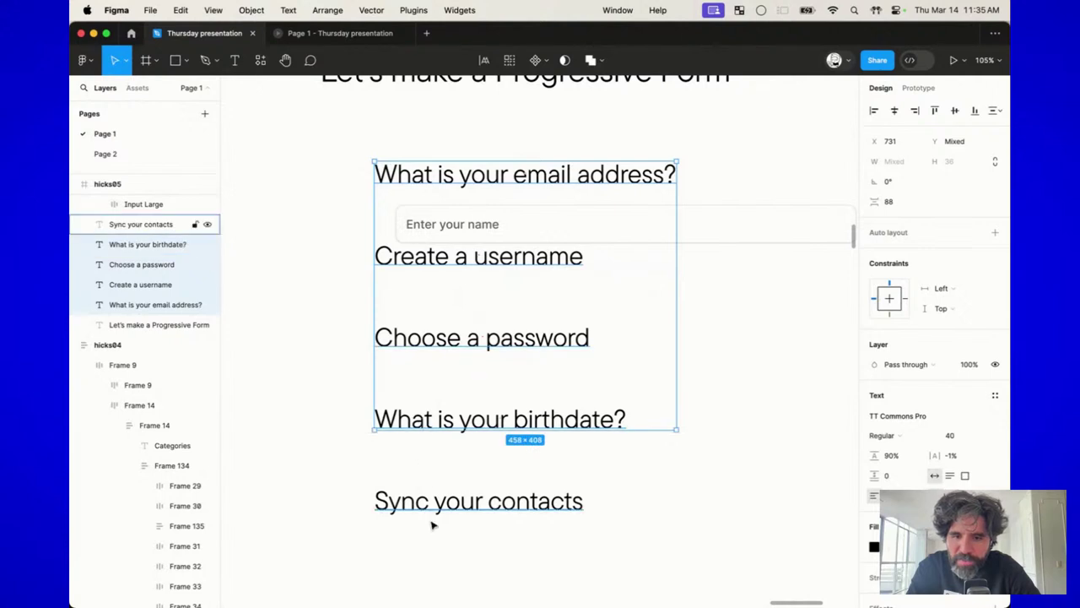
pyautogui.keyDown('shift'); pyautogui.click(432, 523); pyautogui.keyUp('shift')
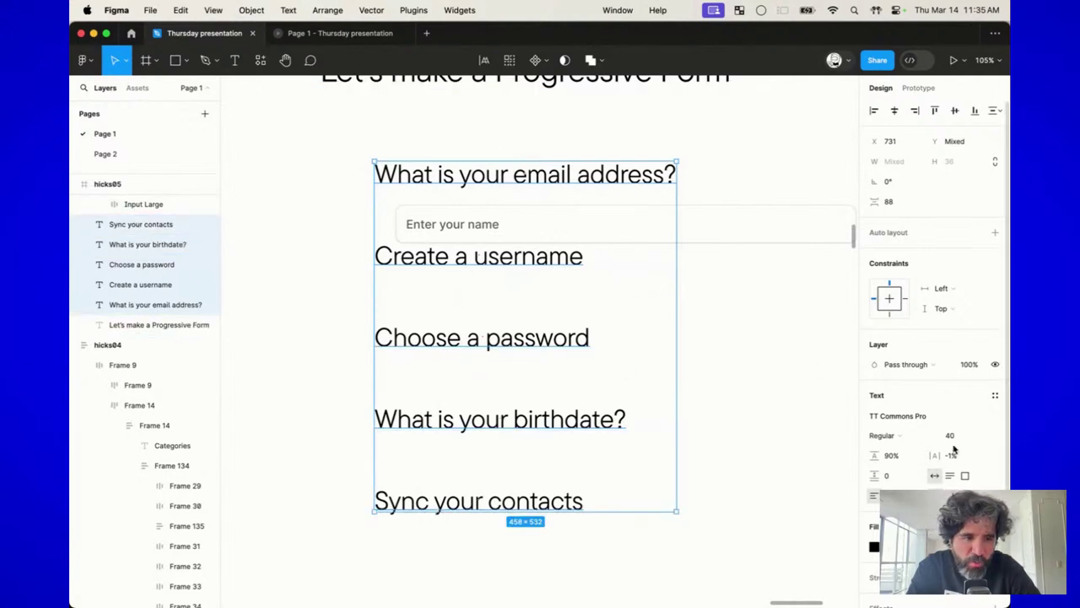
pyautogui.click(959, 436)
pyautogui.write('26')
pyautogui.press('Return')
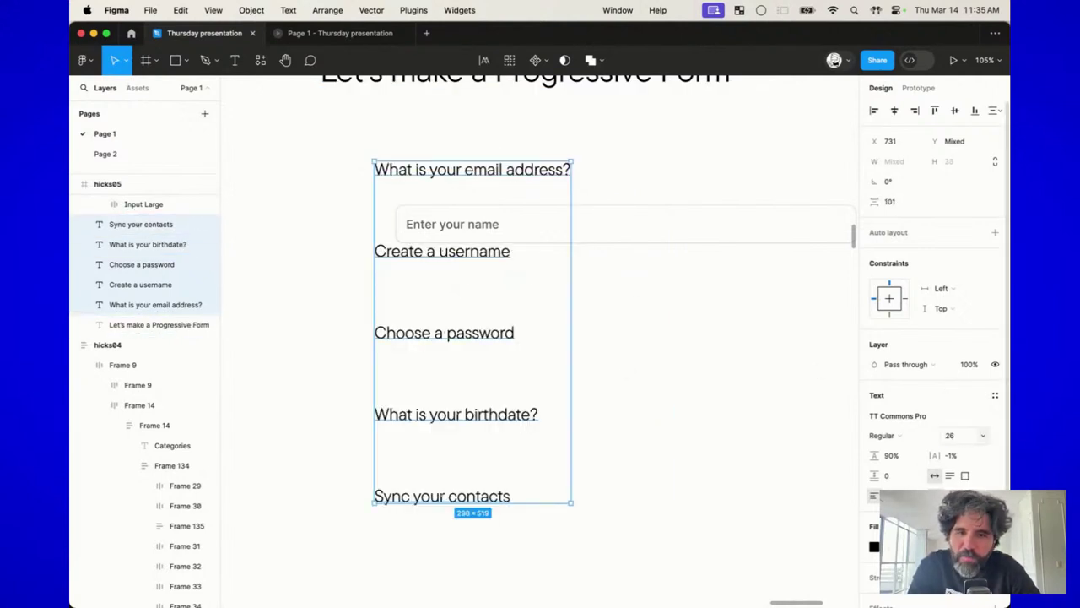
pyautogui.moveTo(445, 255); pyautogui.dragTo(466, 278)
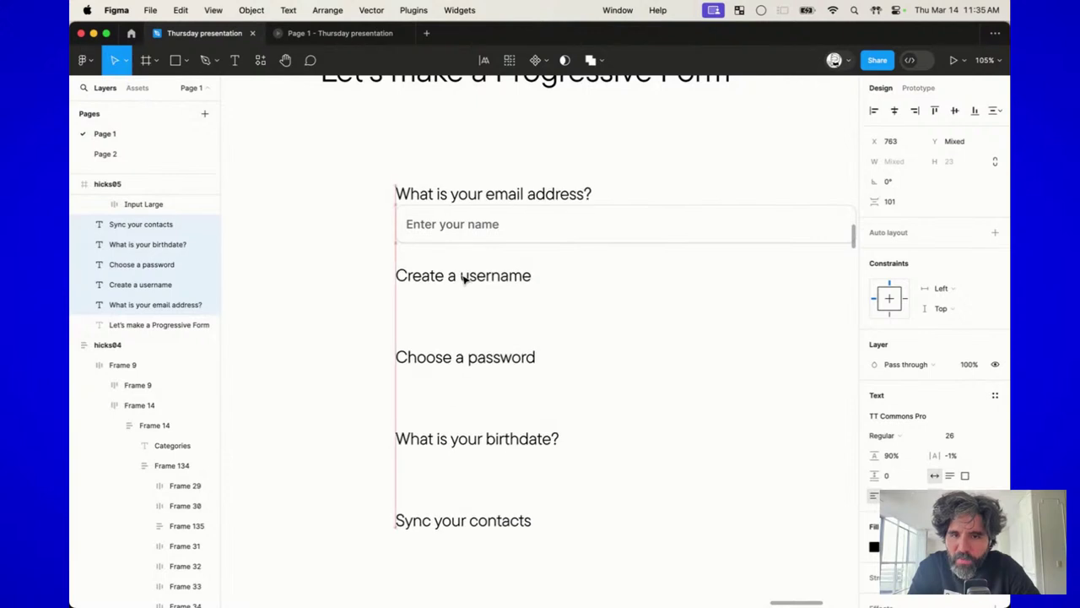
pyautogui.click(643, 299)
# Step: Check the font size of the "Enter your name" placeholder text in the input field
pyautogui.click(498, 193)
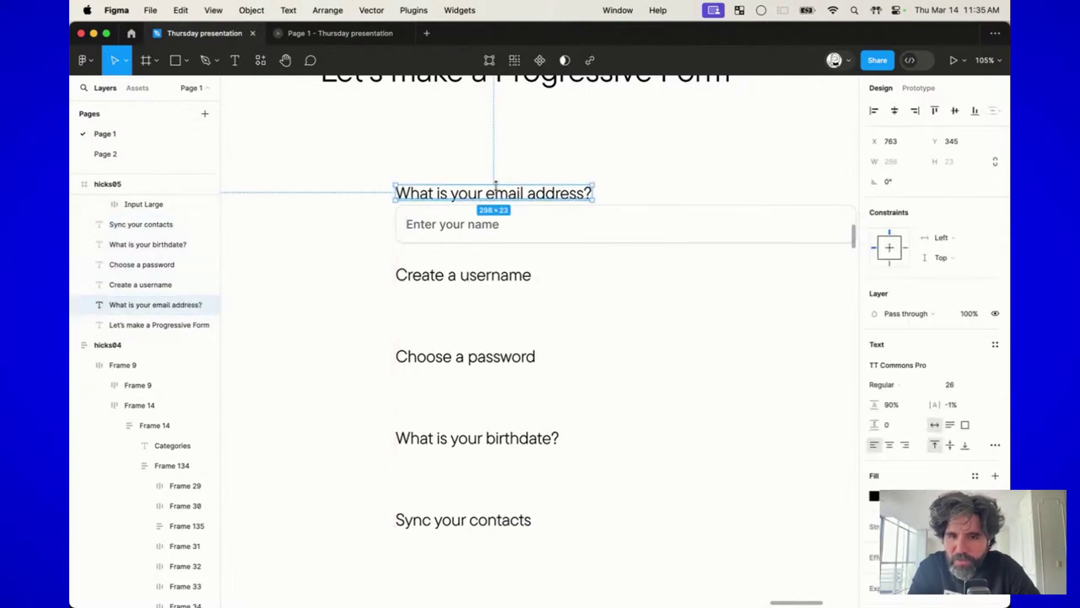
pyautogui.keyDown('shift'); pyautogui.click(470, 280); pyautogui.keyUp('shift')
pyautogui.keyDown('shift'); pyautogui.click(478, 368); pyautogui.keyUp('shift')
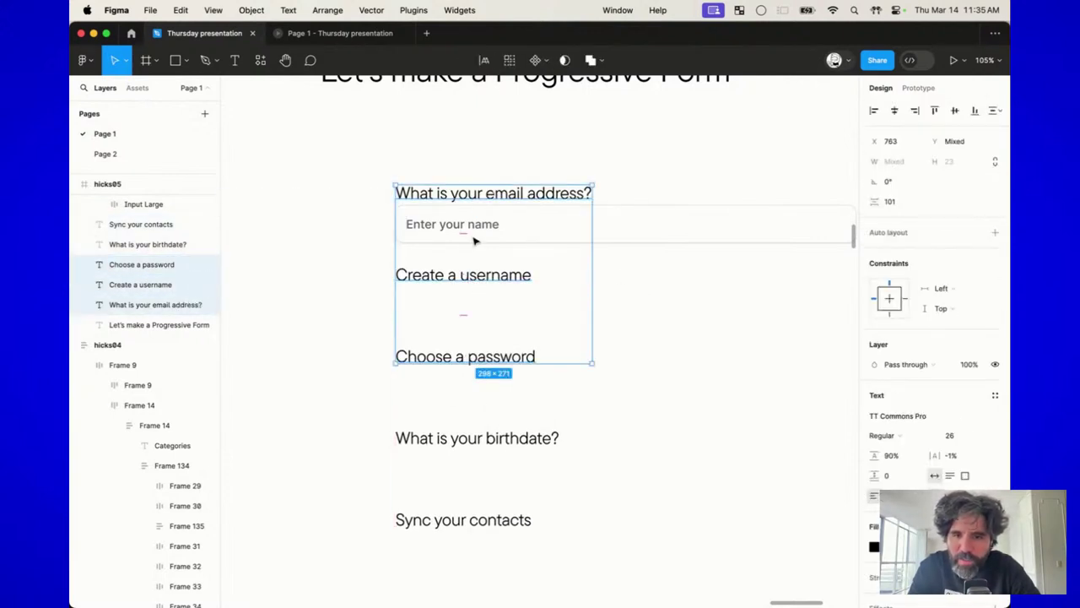
pyautogui.doubleClick(510, 232)
pyautogui.click(956, 324)
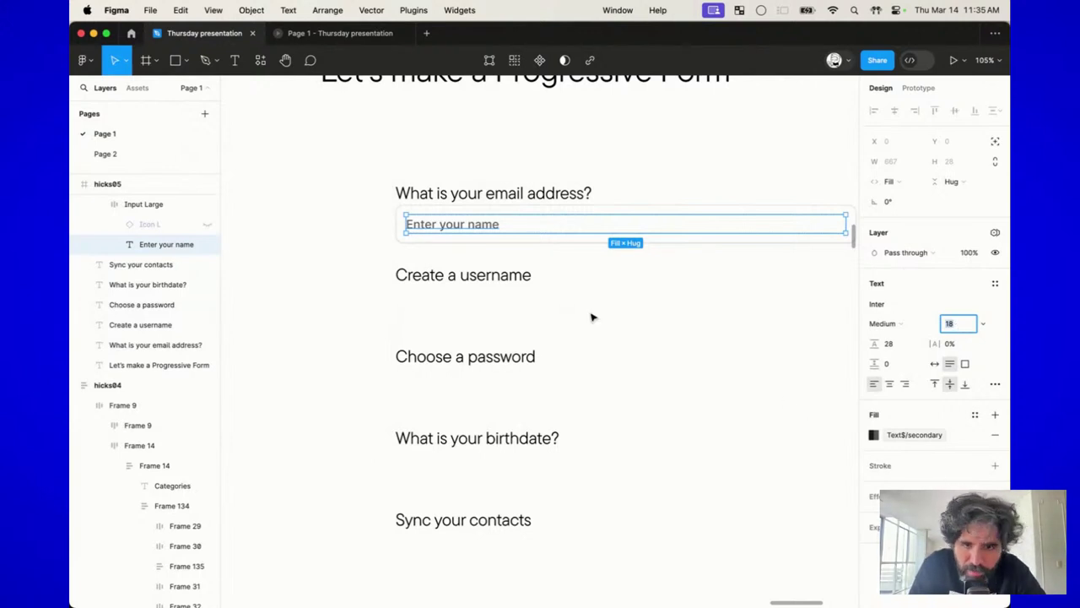
pyautogui.click(531, 253)
pyautogui.doubleClick(470, 229)
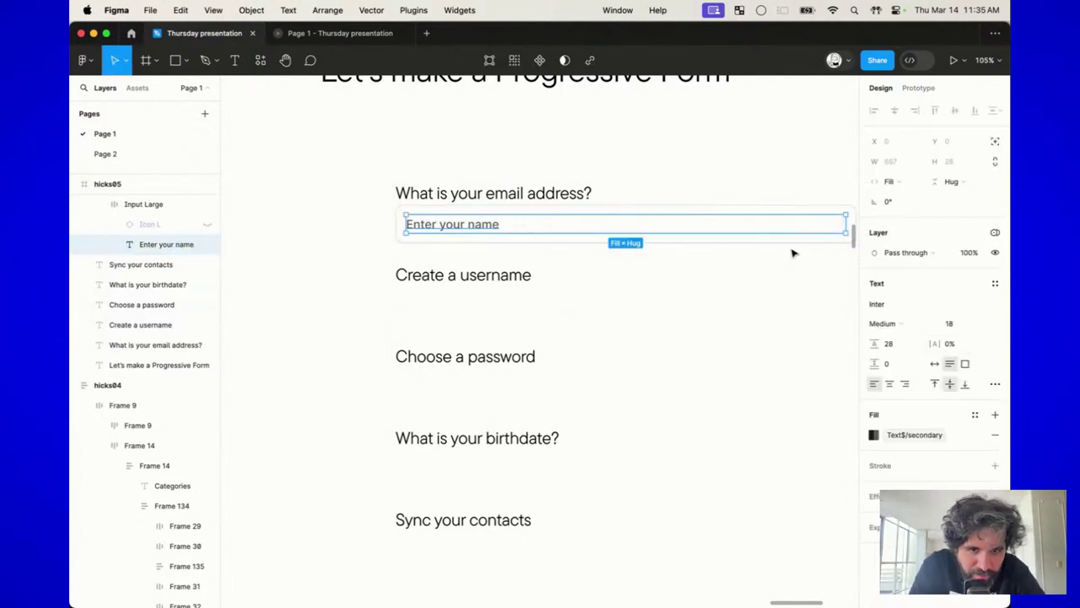
# Step: Set the font size of the five form questions to 16
pyautogui.click(582, 194)
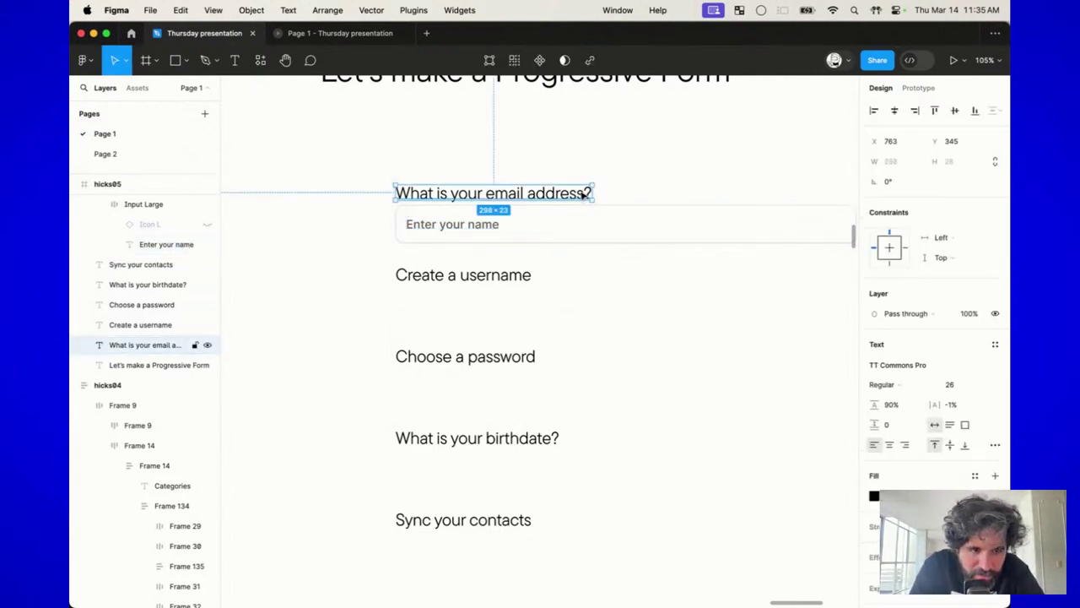
pyautogui.keyDown('shift'); pyautogui.click(525, 278); pyautogui.keyUp('shift')
pyautogui.keyDown('shift'); pyautogui.click(508, 357); pyautogui.keyUp('shift')
pyautogui.keyDown('shift'); pyautogui.click(523, 439); pyautogui.keyUp('shift')
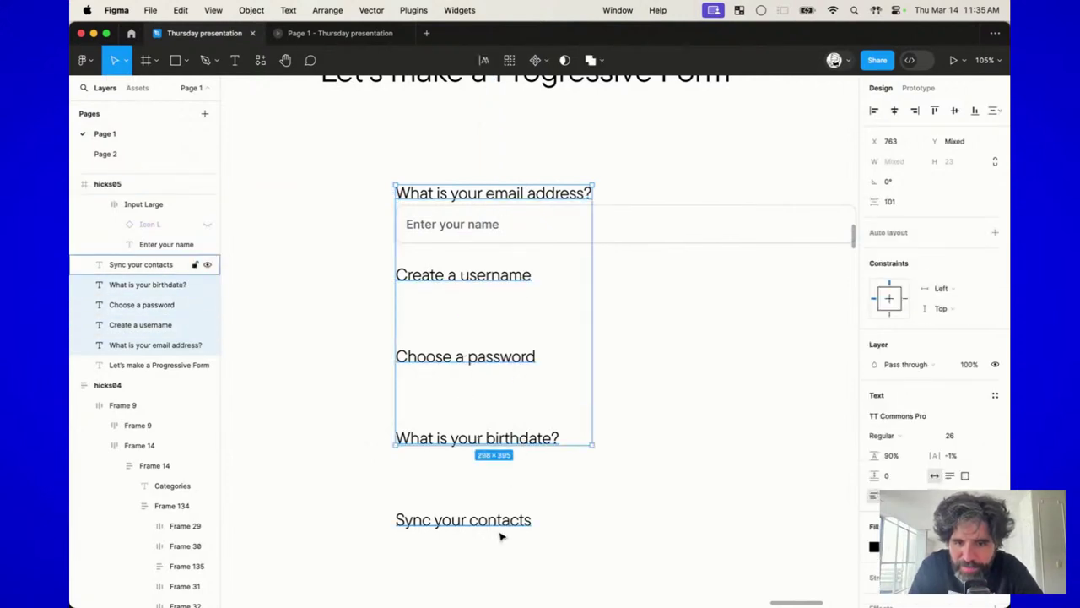
pyautogui.keyDown('shift'); pyautogui.click(504, 523); pyautogui.keyUp('shift')
pyautogui.click(969, 436)
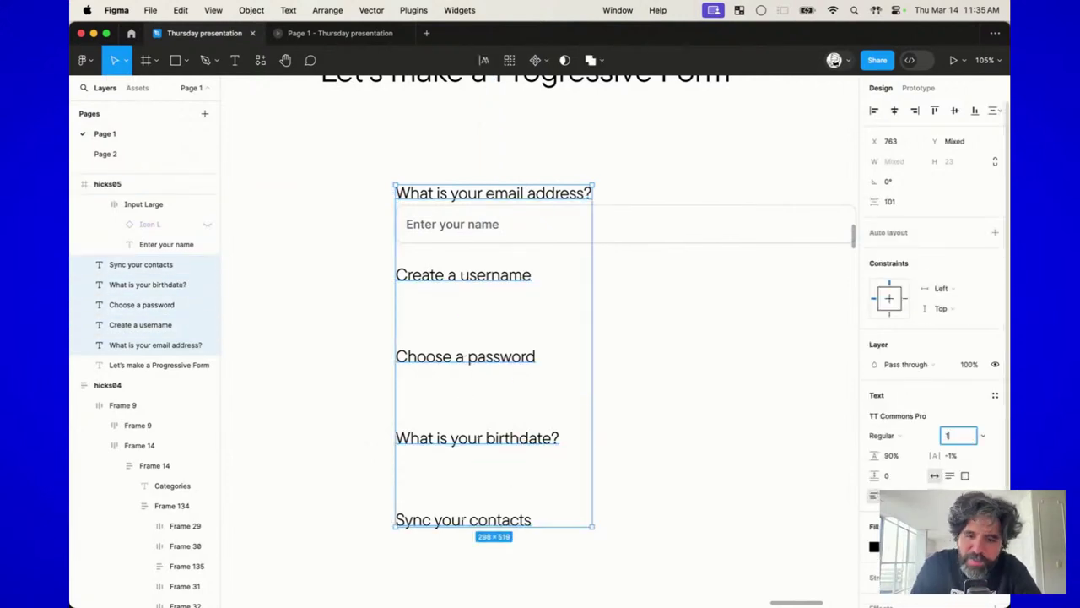
pyautogui.write('16')
pyautogui.press('Return')
pyautogui.click(698, 336)
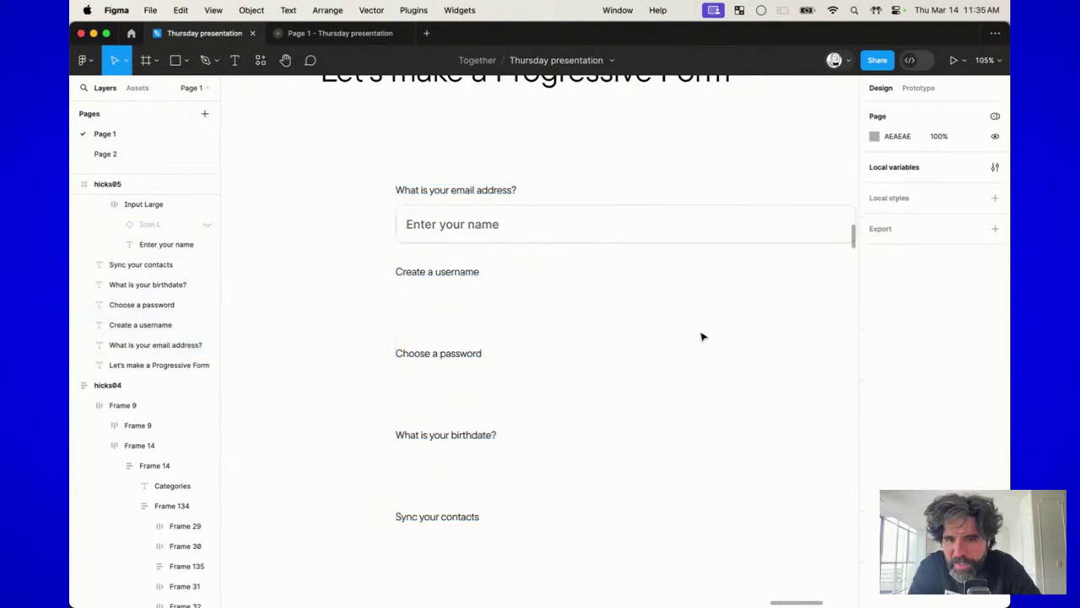
# Step: Set the font size of the input field's "Enter your name" placeholder text to 16
pyautogui.click(441, 229)
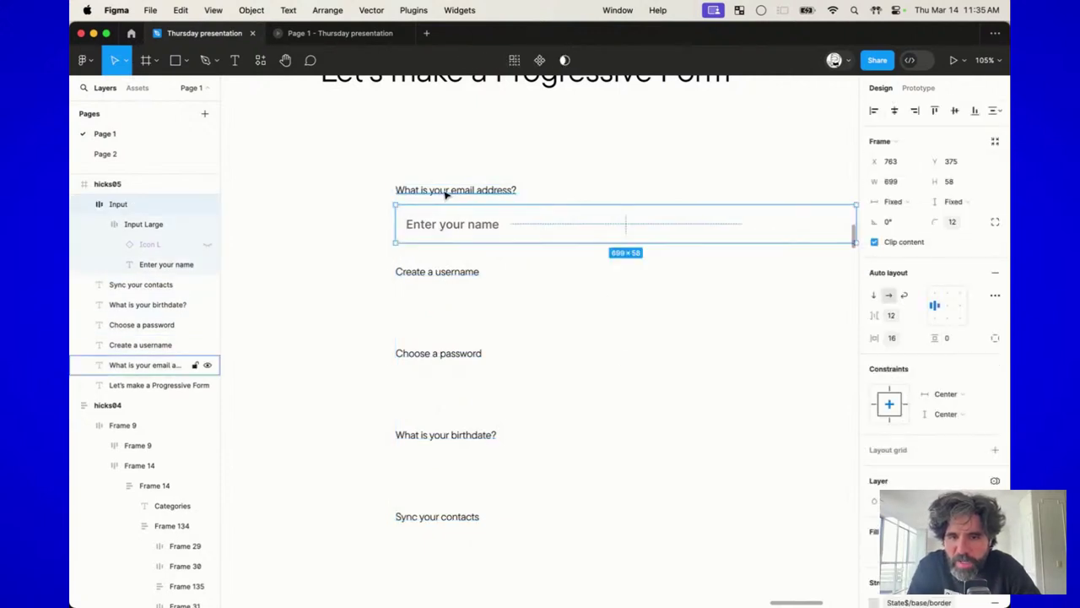
pyautogui.click(446, 194)
pyautogui.moveTo(369, 261); pyautogui.dragTo(498, 544)
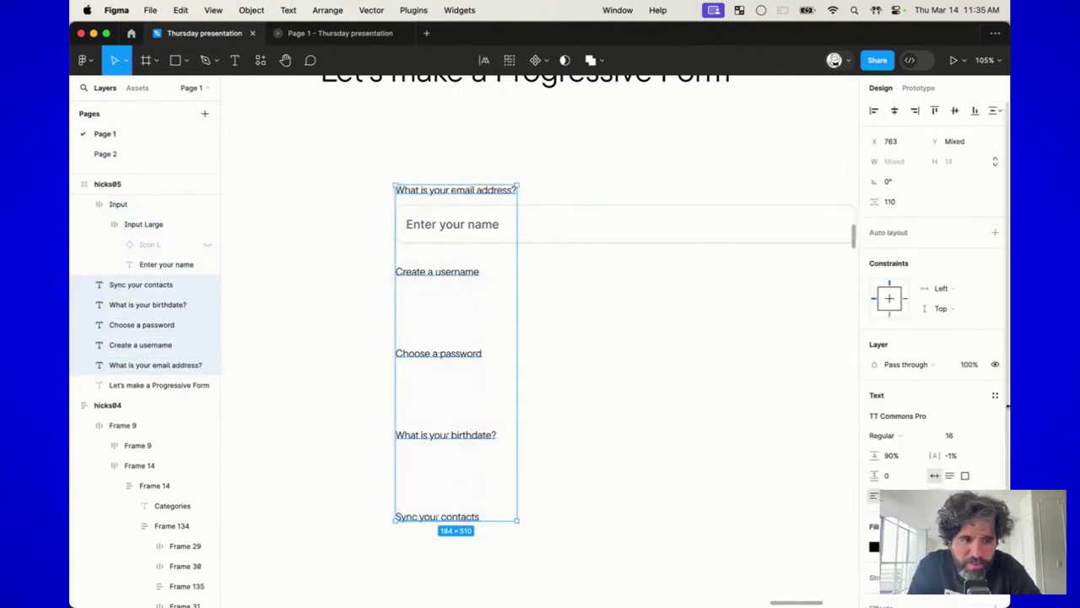
pyautogui.keyDown('super'); pyautogui.click(446, 228); pyautogui.keyUp('super')
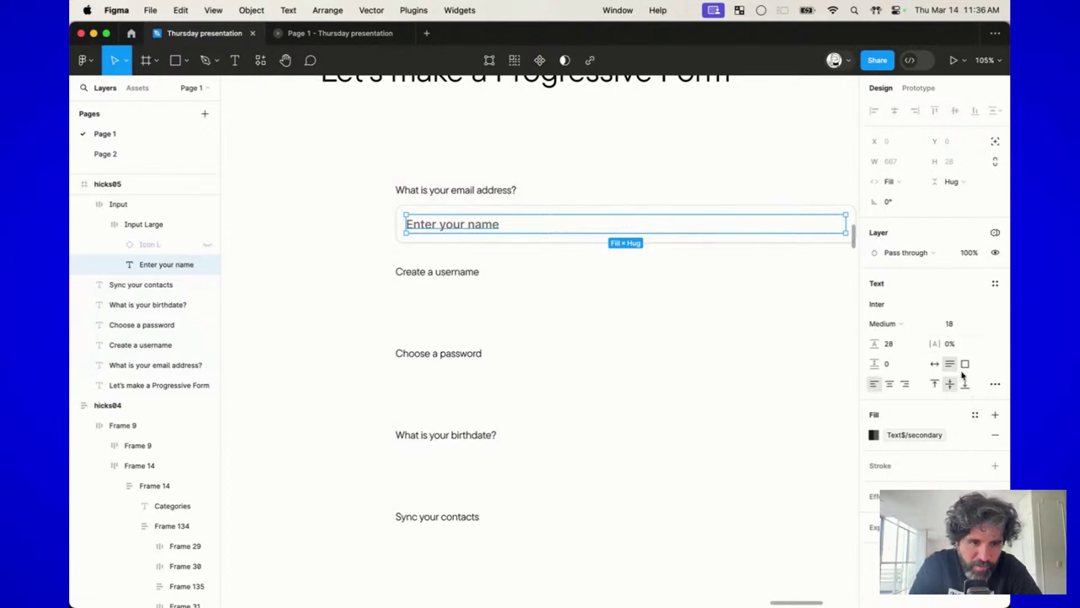
pyautogui.click(962, 324)
pyautogui.write('16')
pyautogui.press('Return')
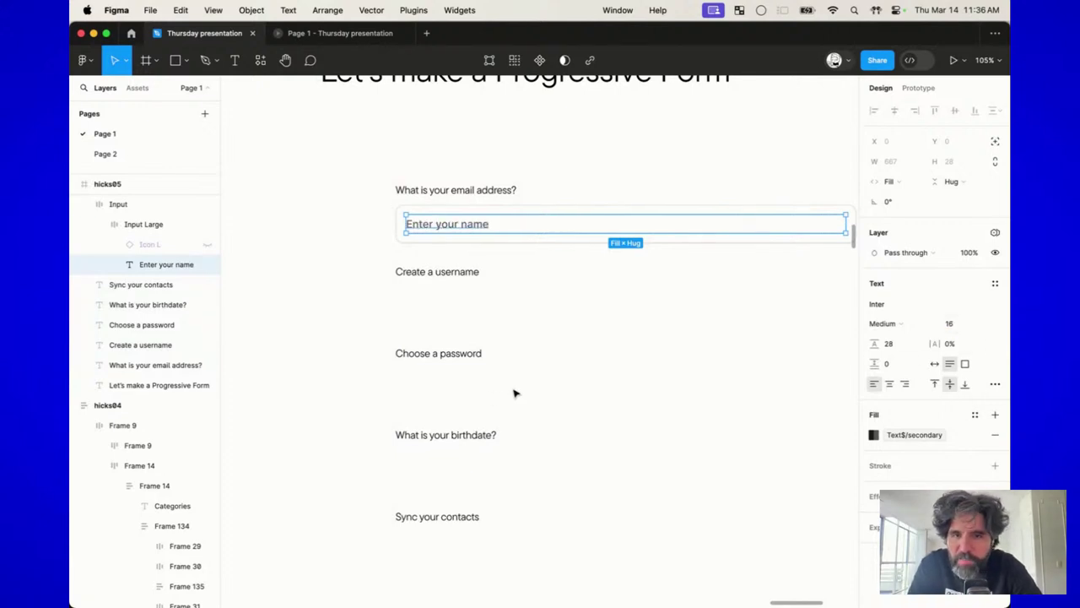
pyautogui.click(577, 364)
# Step: Duplicate the input field below "Create a username" and wrap each of the two question-and-field pairs in an auto layout frame
pyautogui.hscroll(5, 577, 366)
pyautogui.scroll(2, 576, 366)
pyautogui.click(379, 252)
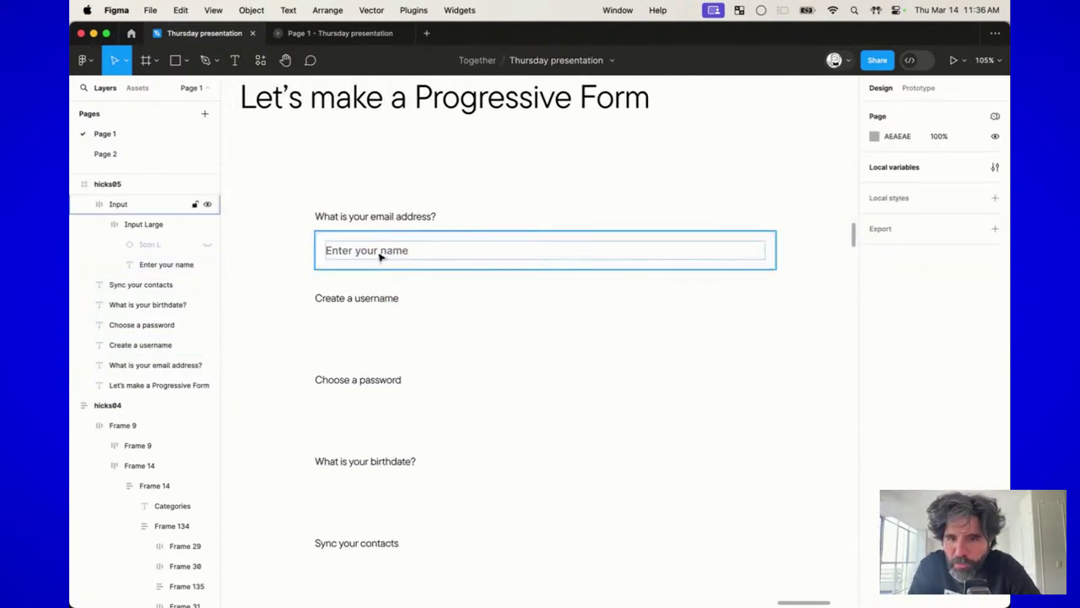
pyautogui.moveTo(379, 252); pyautogui.dragTo(378, 342)
pyautogui.moveTo(294, 180); pyautogui.dragTo(558, 473)
pyautogui.hotkey('shift', 'a')
pyautogui.hotkey('shift', 'a')
# Step: Duplicate the "Create a username" block and change the copy's label to "Choose a password"
pyautogui.click(414, 426)
pyautogui.click(379, 381)
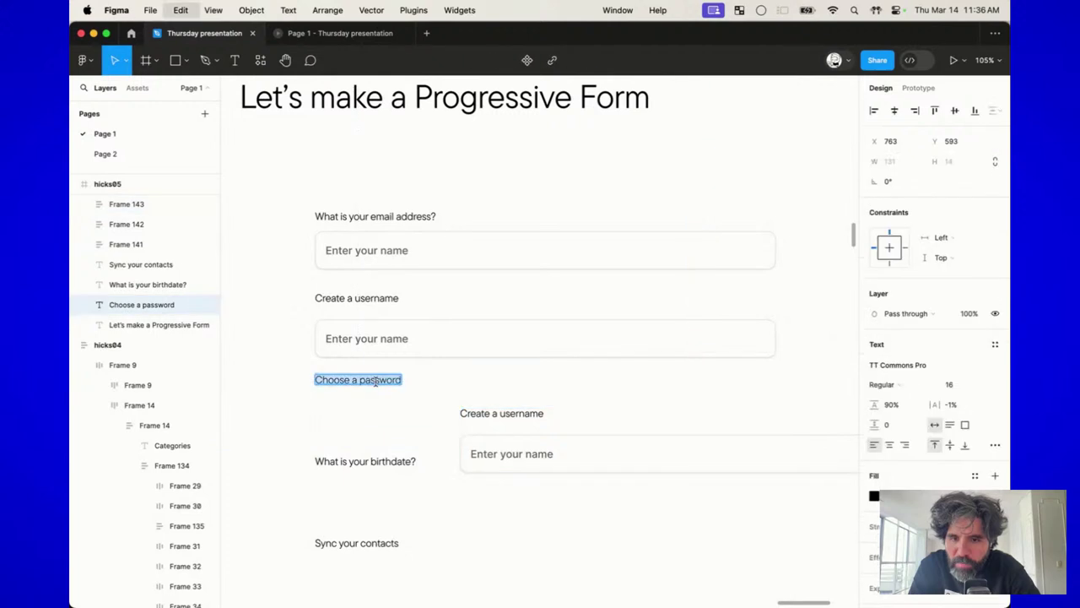
pyautogui.doubleClick(495, 413)
pyautogui.press('super+a')
pyautogui.press('super+v')
pyautogui.press('Escape')
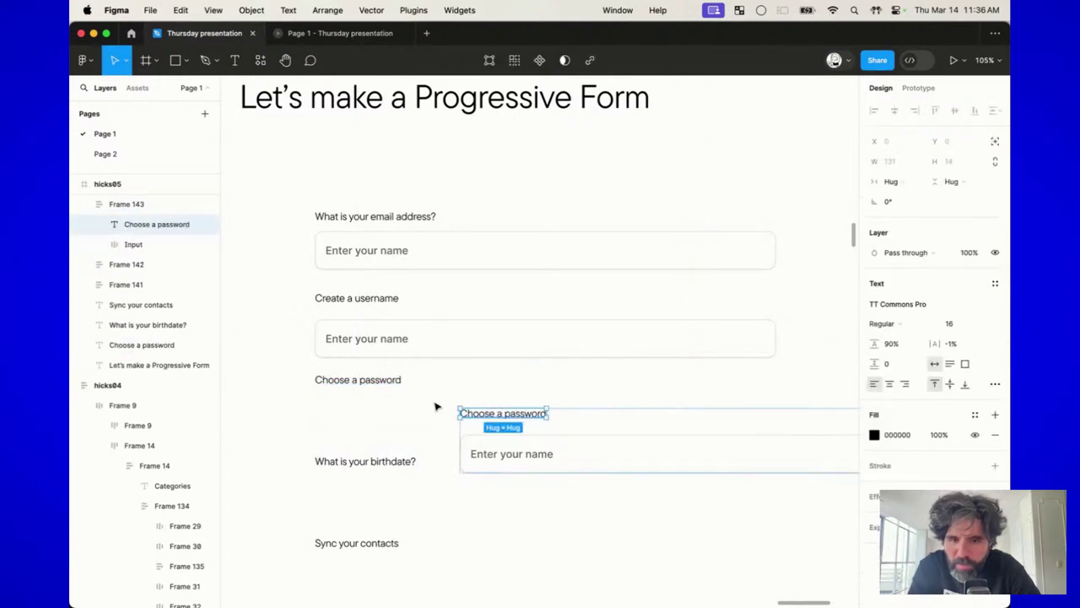
pyautogui.scroll(-2, 544, 472)
# Step: Duplicate the "Choose a password" block below itself and change the copy's label to "What is your birthdate?"
pyautogui.click(523, 482)
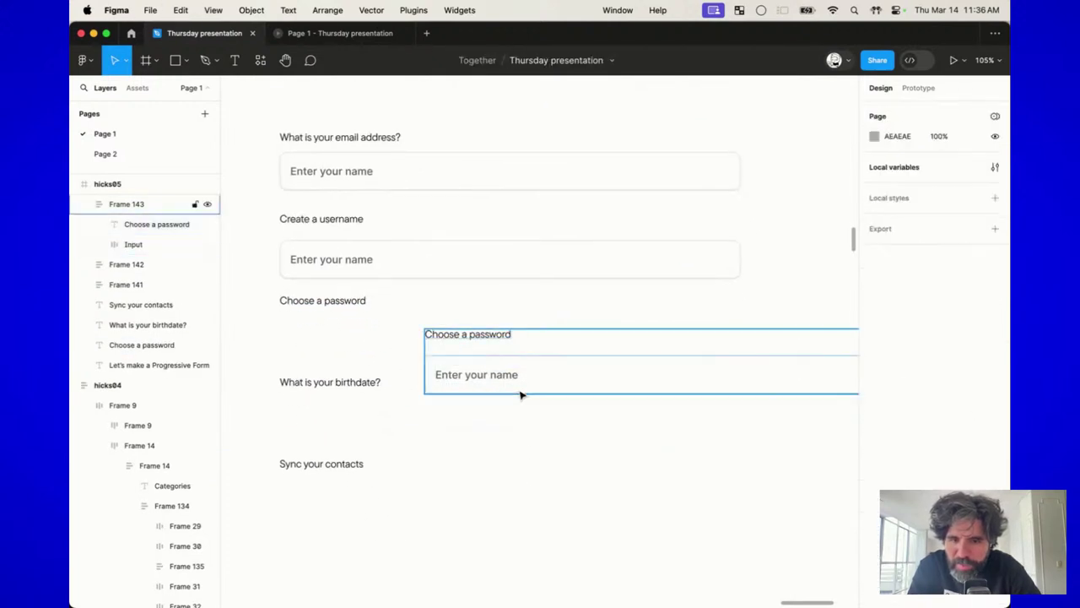
pyautogui.moveTo(521, 394); pyautogui.dragTo(523, 501)
pyautogui.click(330, 381)
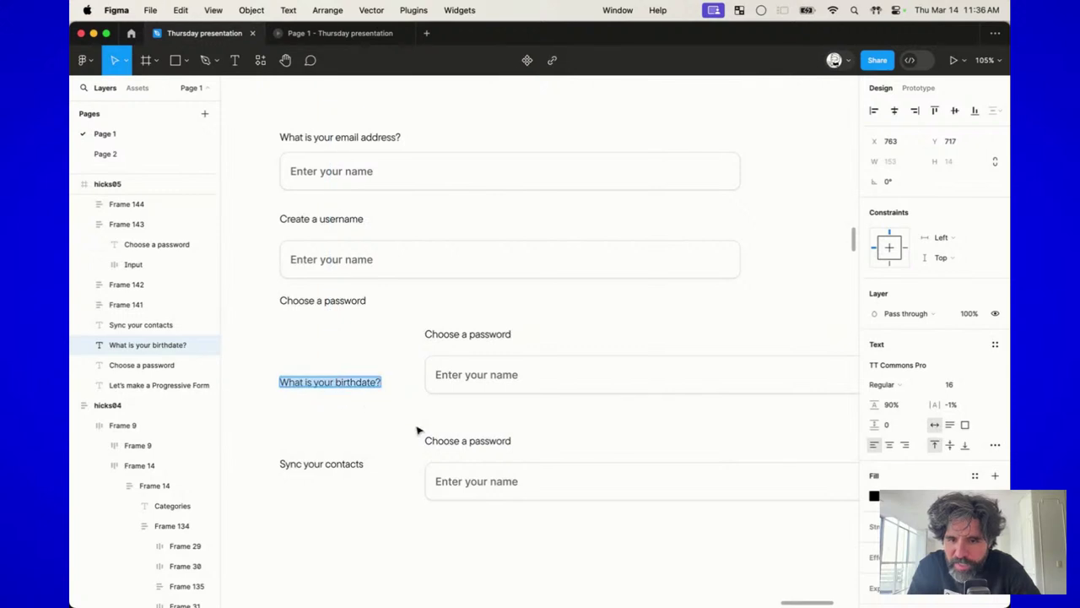
pyautogui.click(479, 439)
pyautogui.doubleClick(476, 439)
pyautogui.press('super+a')
pyautogui.press('super+v')
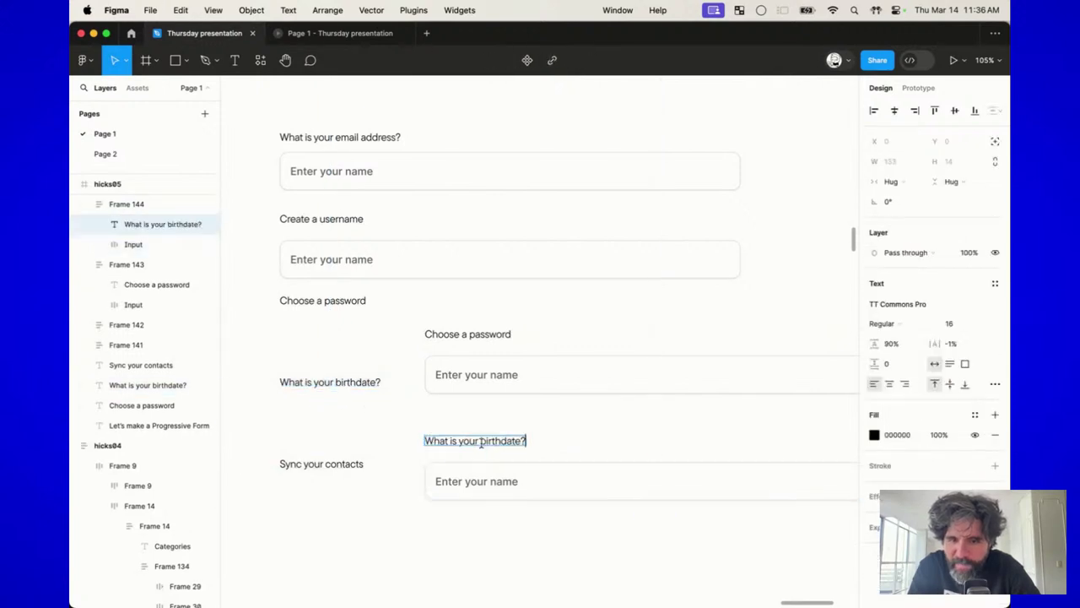
pyautogui.press('Escape')
# Step: Duplicate the "What is your birthdate?" block below itself and change the copy's label to "Sync your contacts"
pyautogui.click(347, 469)
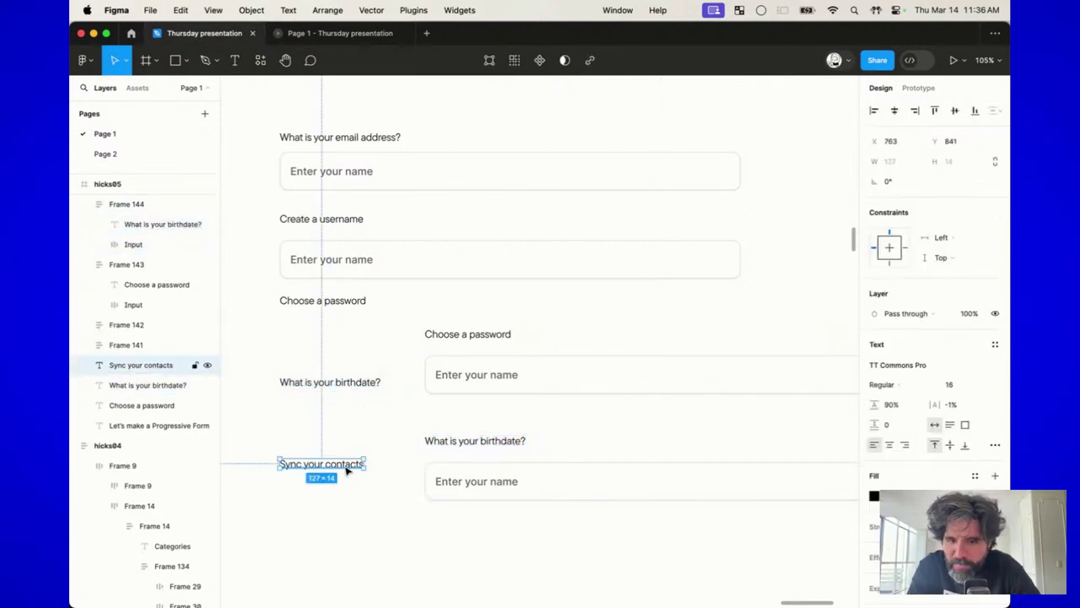
pyautogui.click(397, 448)
pyautogui.click(475, 481)
pyautogui.moveTo(475, 481); pyautogui.dragTo(478, 547)
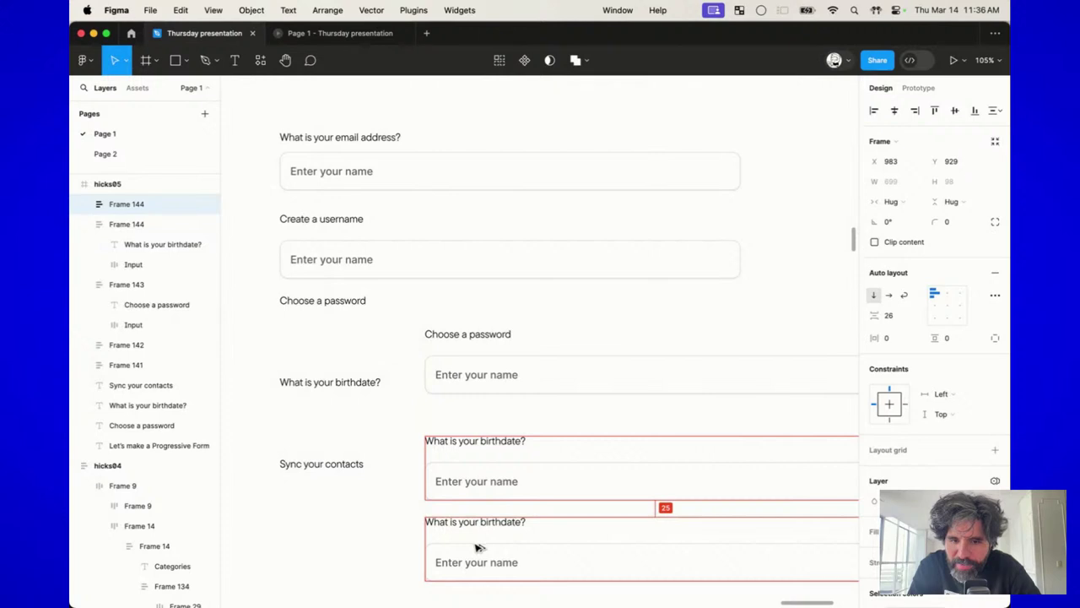
pyautogui.doubleClick(426, 523)
pyautogui.press('super+a')
pyautogui.write('Sync your contacts')
pyautogui.press('Escape')
pyautogui.press('Escape')
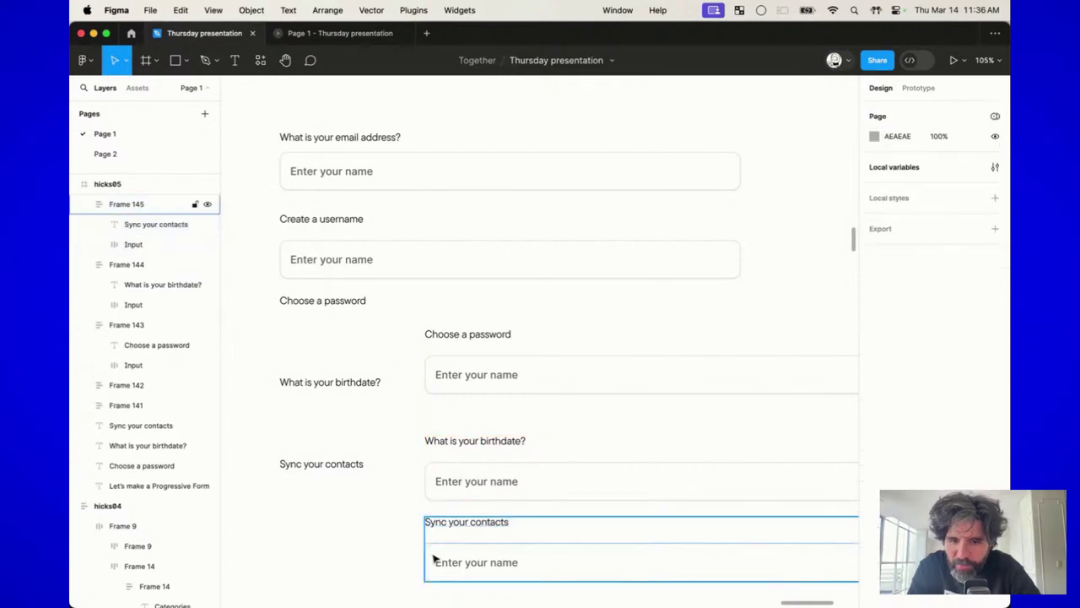
# Step: Delete the three leftover standalone question labels and move the password, birthdate and contacts blocks under the first two blocks
pyautogui.moveTo(260, 295); pyautogui.dragTo(345, 549)
pyautogui.press('BackSpace')
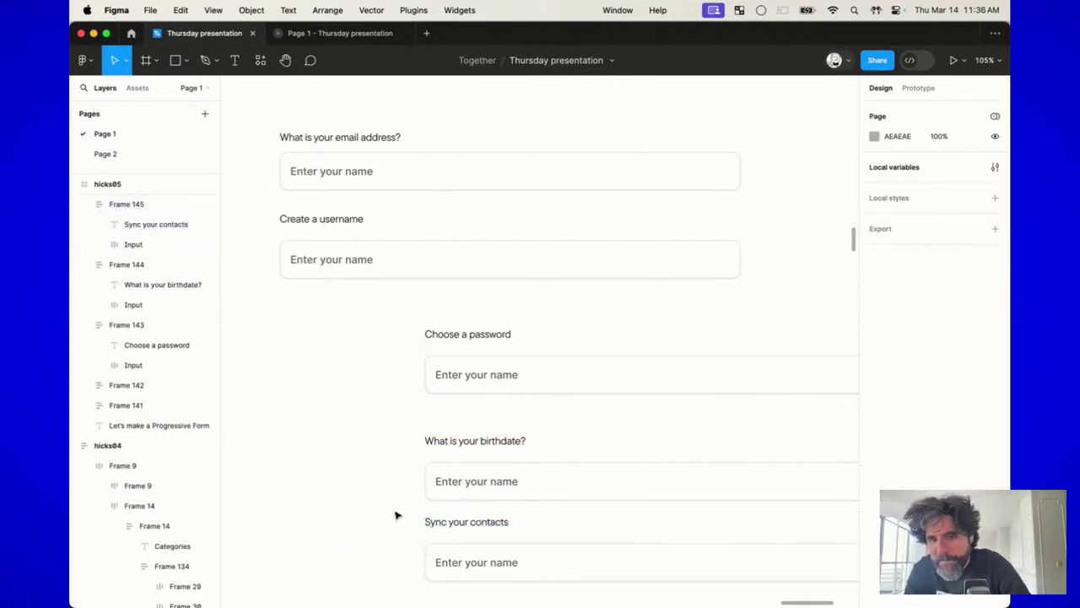
pyautogui.scroll(-5, 395, 514)
pyautogui.moveTo(359, 417); pyautogui.dragTo(389, 435)
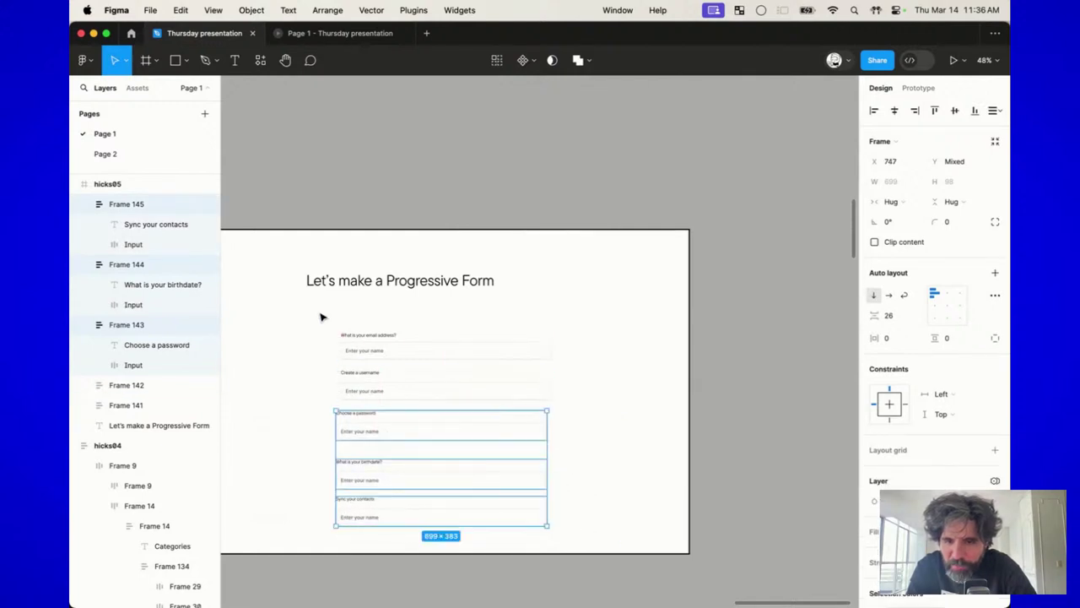
# Step: Group the five question blocks into one vertical auto layout frame and set the spacing inside each block to 8
pyautogui.moveTo(321, 317); pyautogui.dragTo(598, 565)
pyautogui.hotkey('shift', 'a')
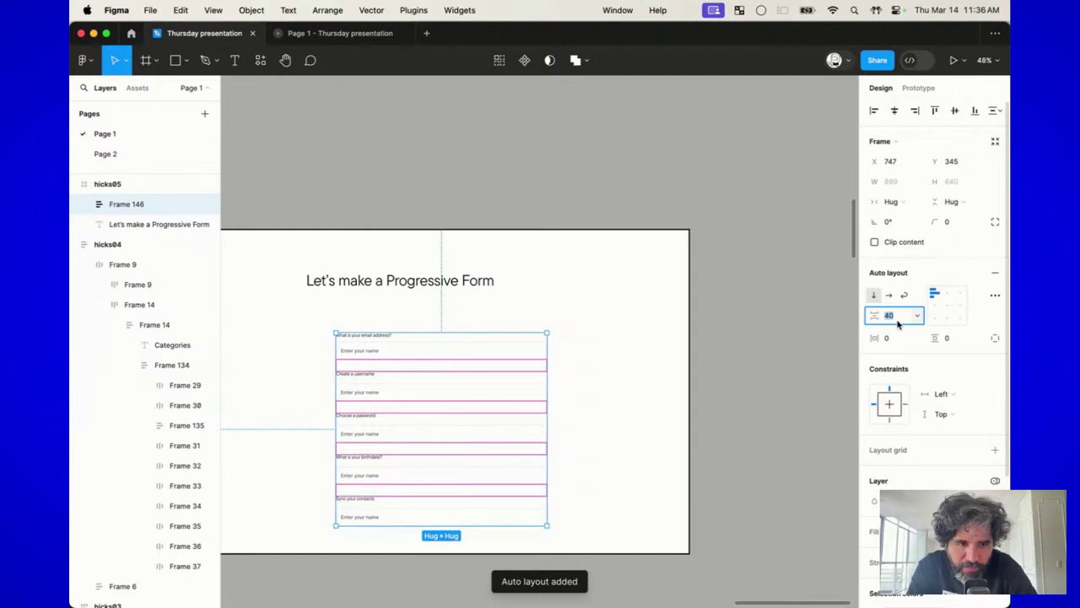
pyautogui.doubleClick(391, 351)
pyautogui.press('super+a')
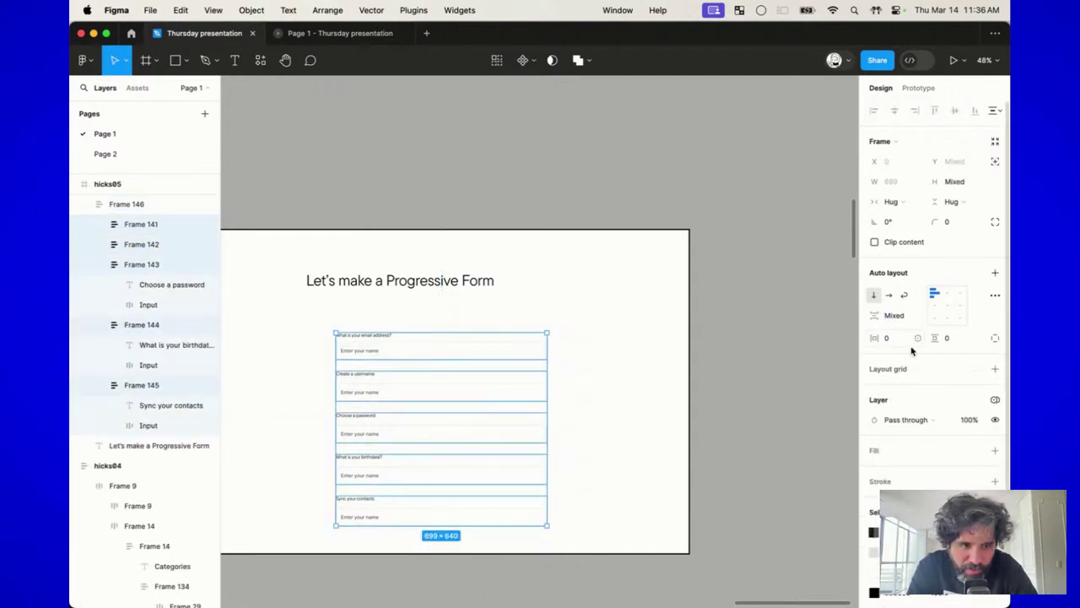
pyautogui.click(908, 317)
pyautogui.write('8')
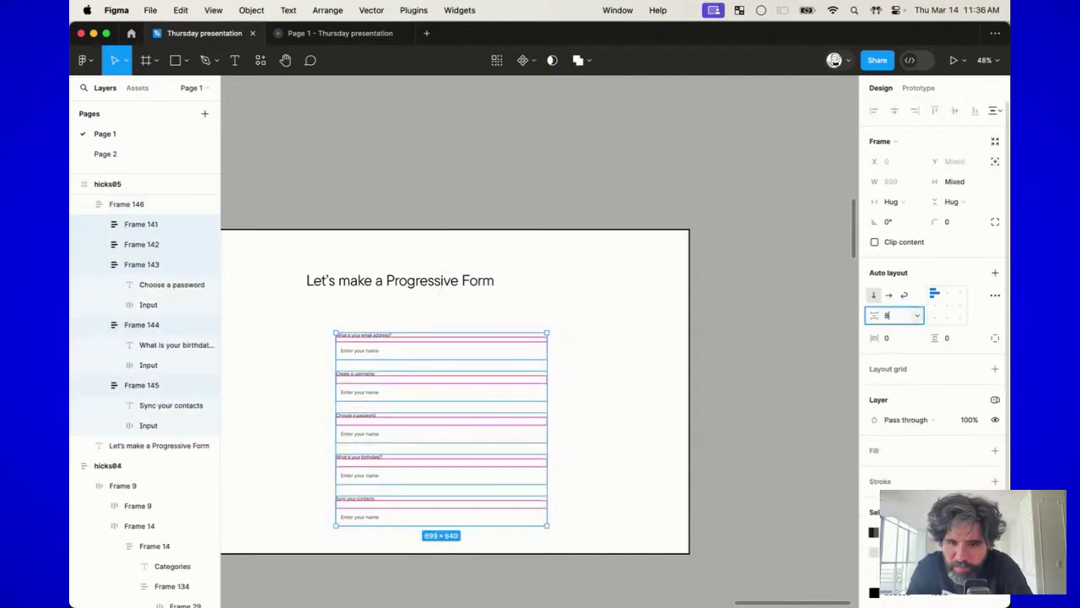
pyautogui.press('Return')
pyautogui.click(641, 323)
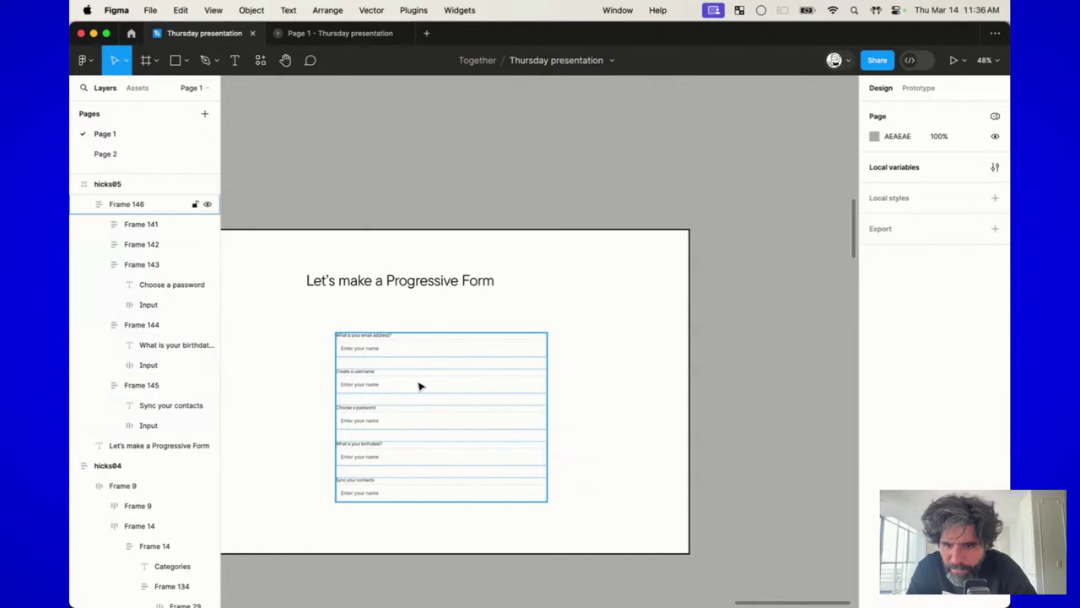
# Step: Move the form frame toward the left side of the slide, to about X 261, Y 311
pyautogui.scroll(-3, 420, 386)
pyautogui.moveTo(417, 383); pyautogui.dragTo(321, 379)
pyautogui.scroll(5, 324, 379)
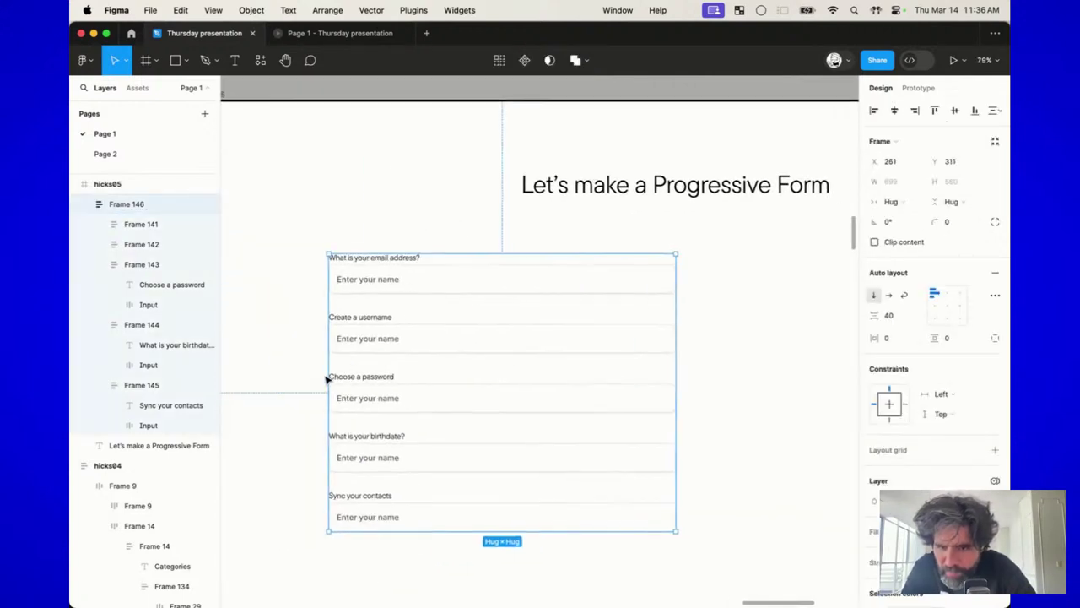
# Step: Set the form frame's horizontal and vertical padding to 24 and its corner radius to 16
pyautogui.click(937, 337)
pyautogui.write('24')
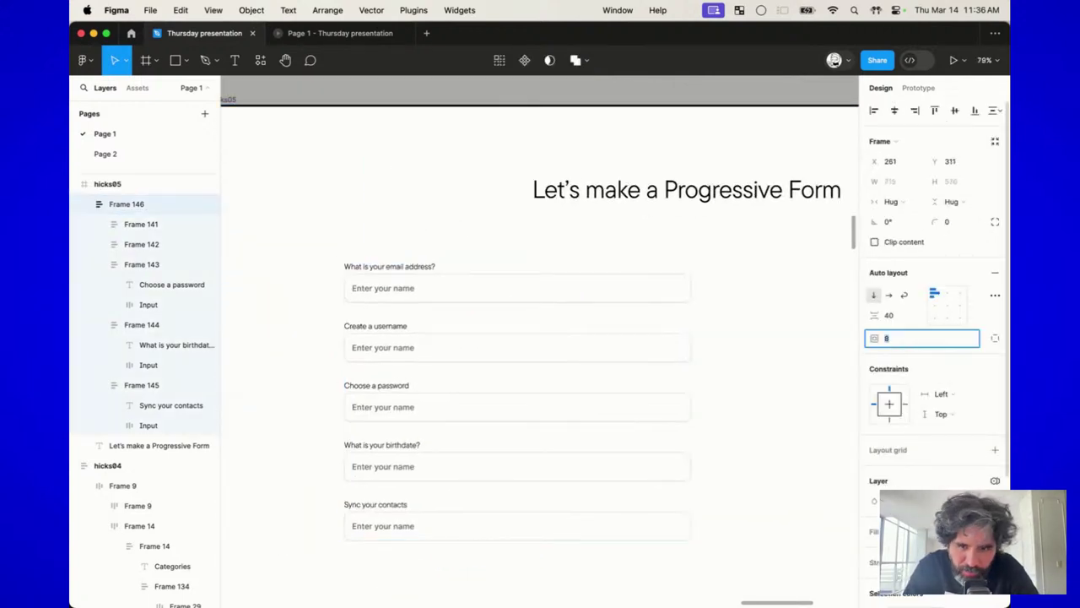
pyautogui.press('Return')
pyautogui.click(949, 221)
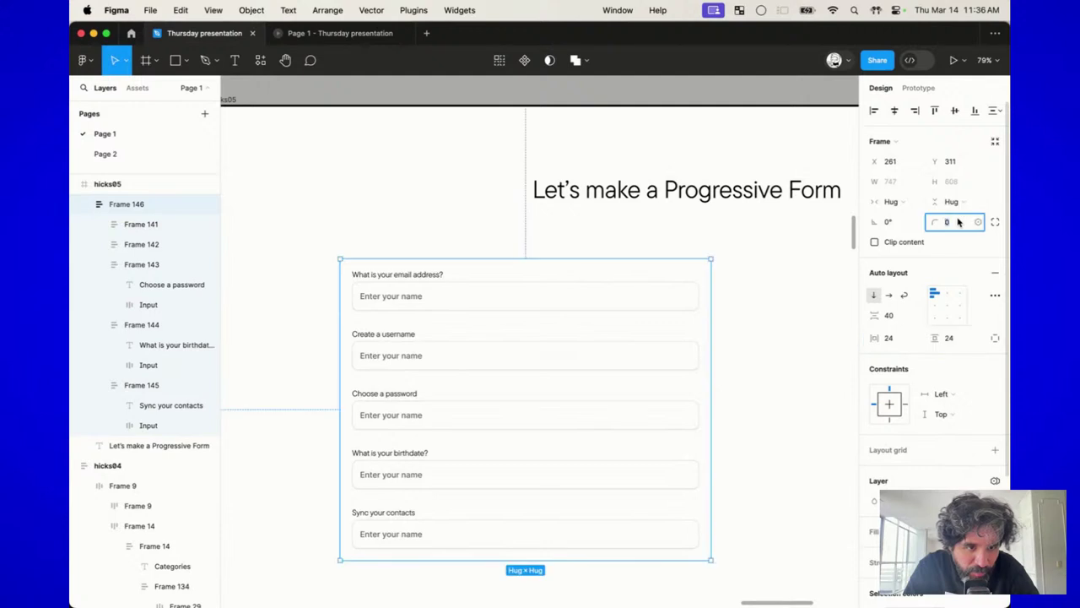
pyautogui.write('10')
# Step: Add a light grey fill to the form frame
pyautogui.scroll(-3, 934, 405)
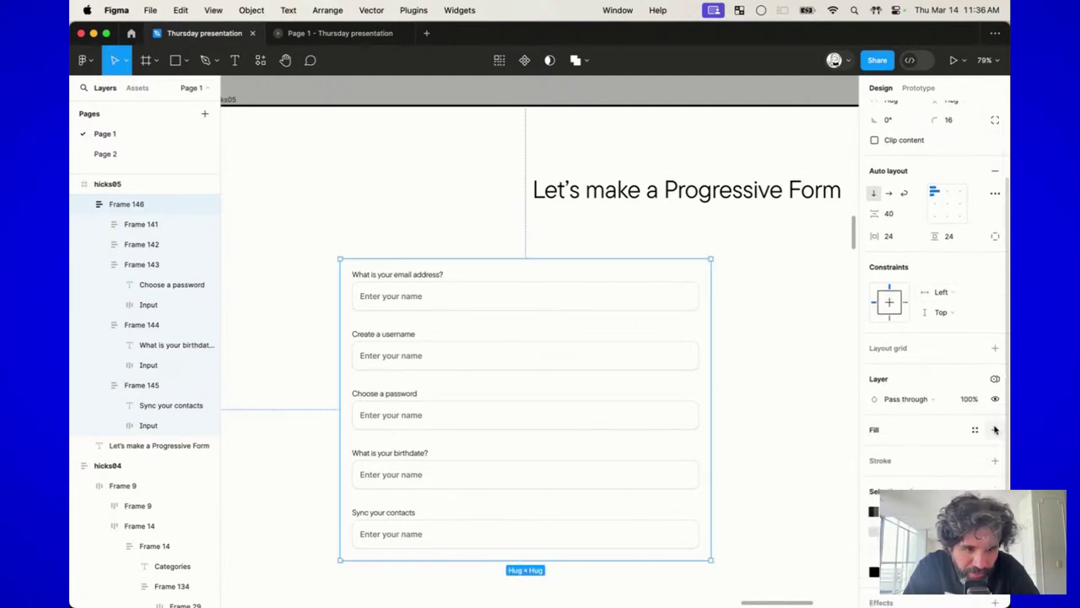
pyautogui.click(874, 449)
pyautogui.write('F4F4F4')
pyautogui.press('Return')
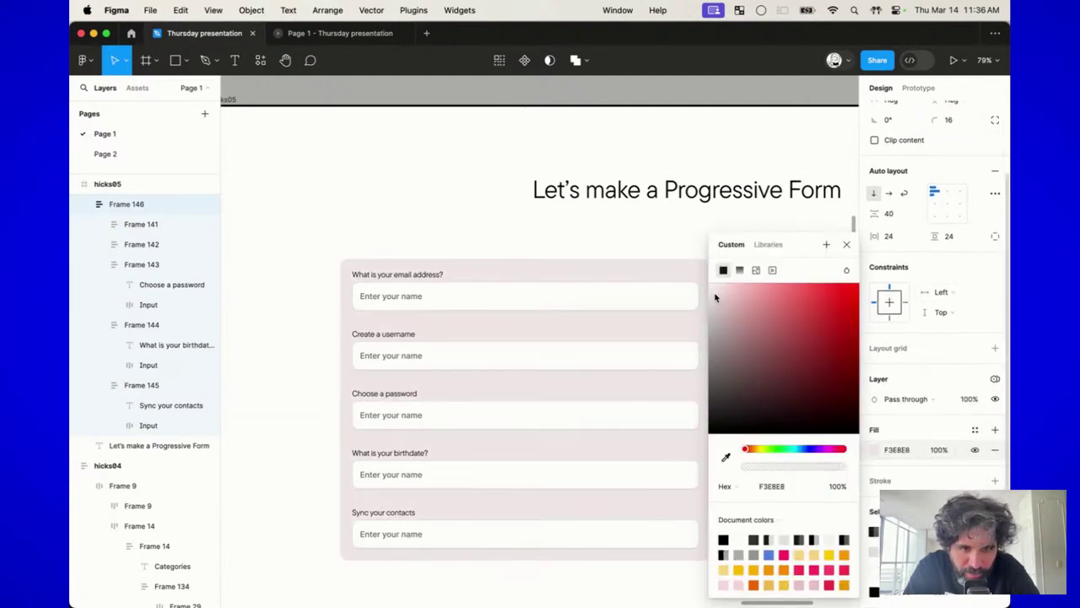
pyautogui.click(468, 229)
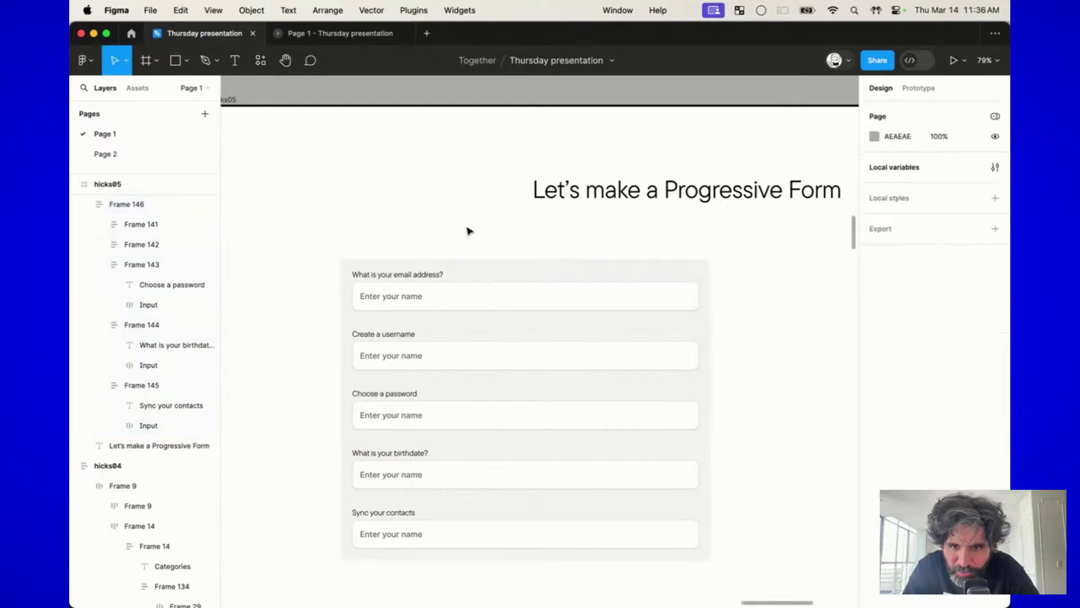
# Step: Change the placeholder text of the "Create a username" field to "Enter your username"
pyautogui.scroll(2, 468, 229)
pyautogui.scroll(5, 306, 361)
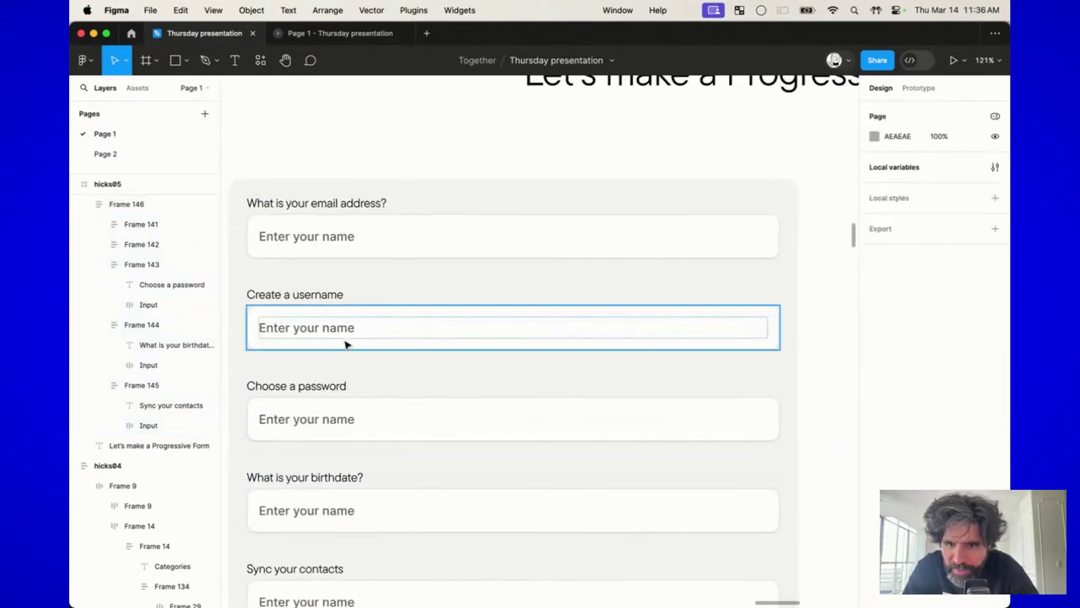
pyautogui.doubleClick(338, 329)
pyautogui.doubleClick(325, 331)
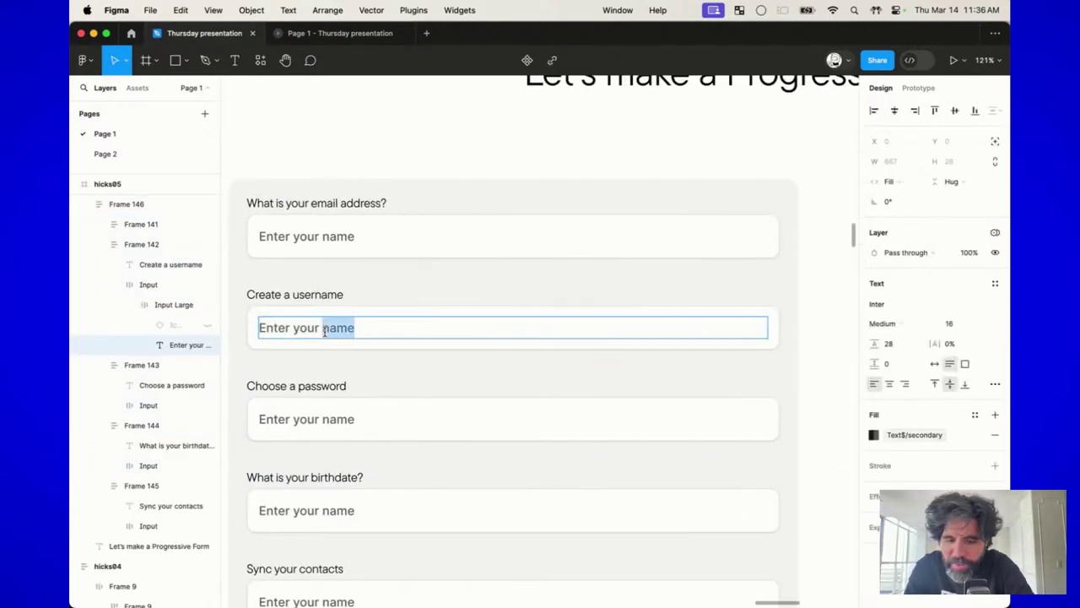
pyautogui.write('u')
pyautogui.write('sername')
pyautogui.press('Escape')
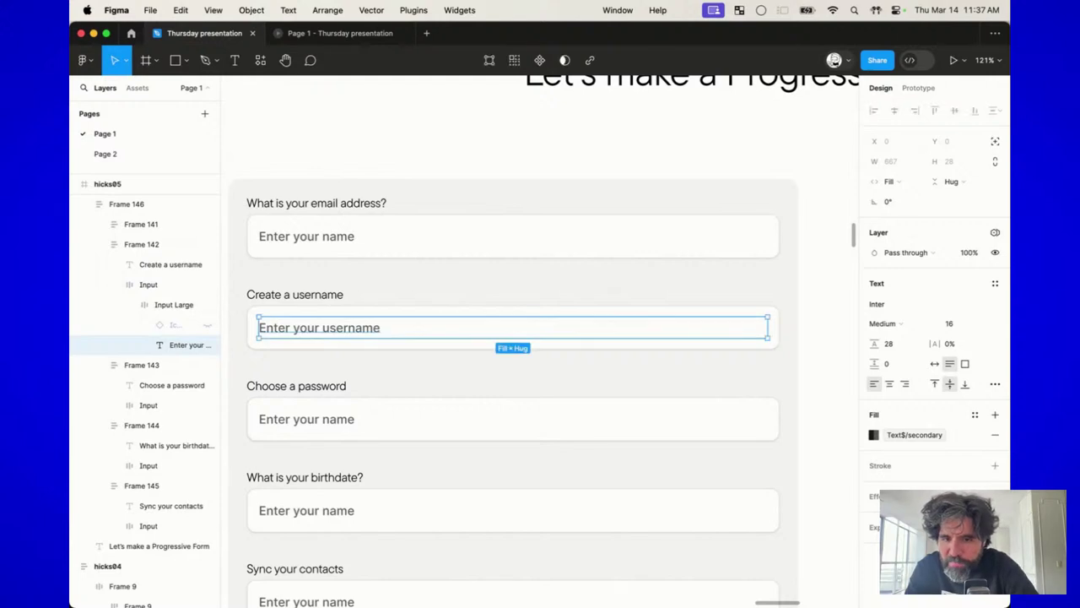
# Step: Replace the placeholder text of the "Choose a password" field with "Enter Pass"
pyautogui.scroll(-3, 506, 337)
pyautogui.click(388, 314)
pyautogui.press('Return')
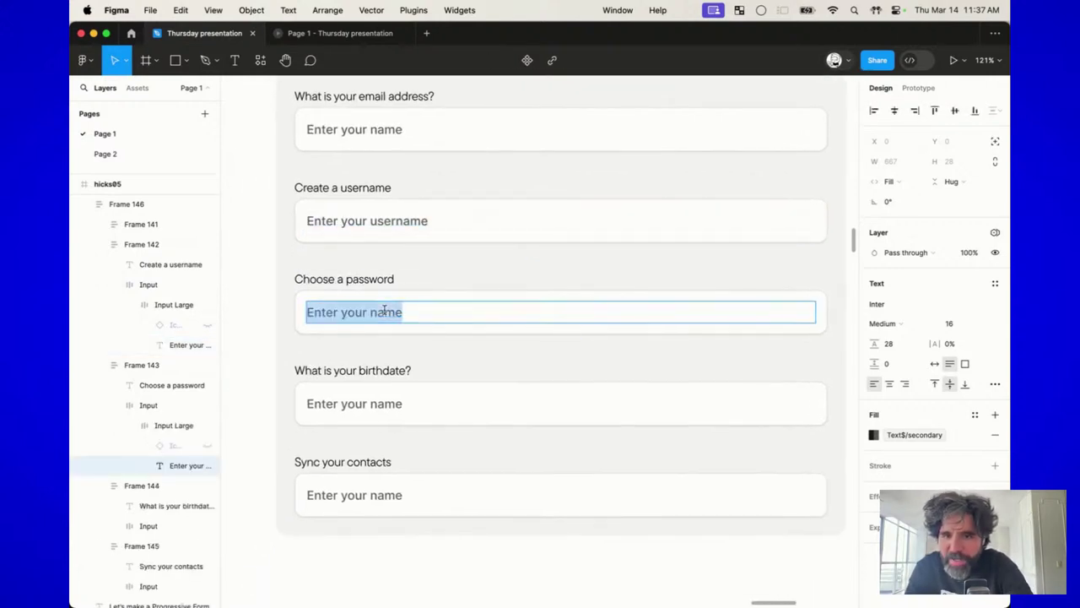
pyautogui.write('Enter Pass')
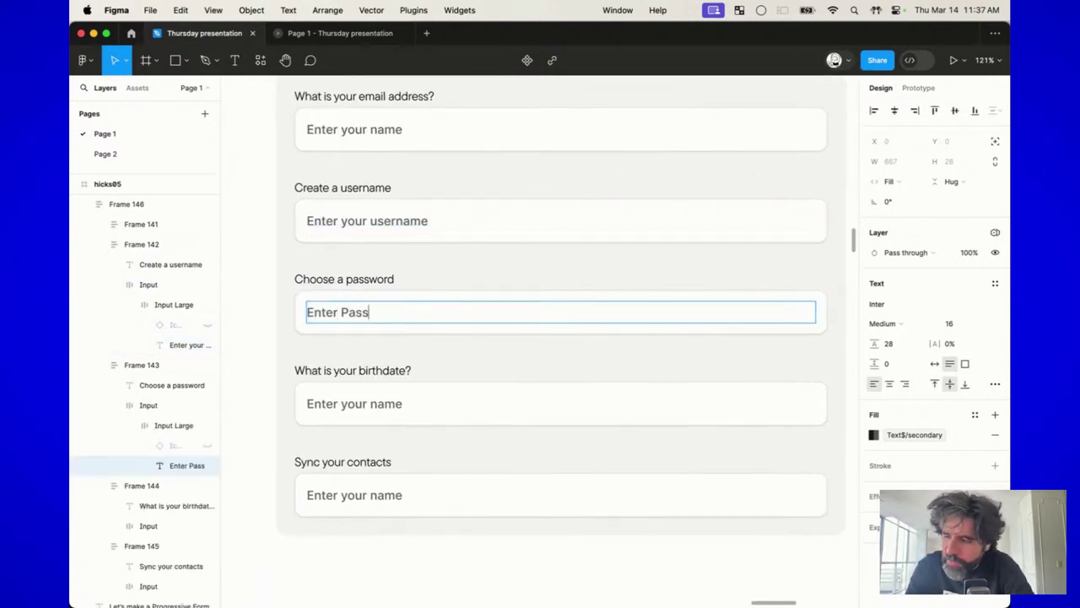
# Step: Finish the "Enter Password" placeholder and set the placeholder under "What is your birthdate?" to "00/00/24"
pyautogui.press('Escape')
pyautogui.scroll(-2, 448, 386)
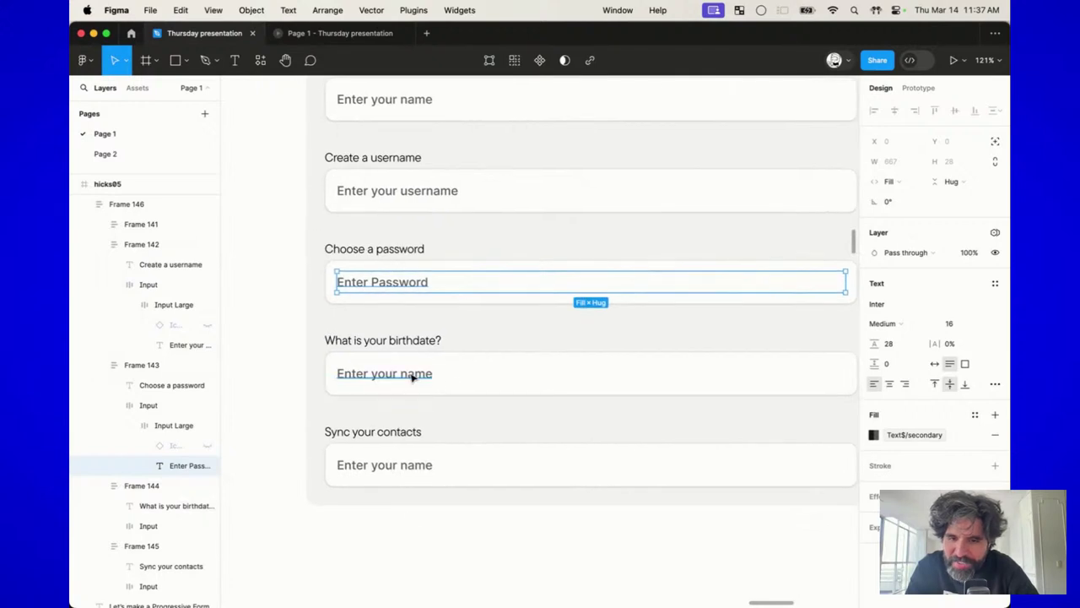
pyautogui.click(414, 374)
pyautogui.press('Return')
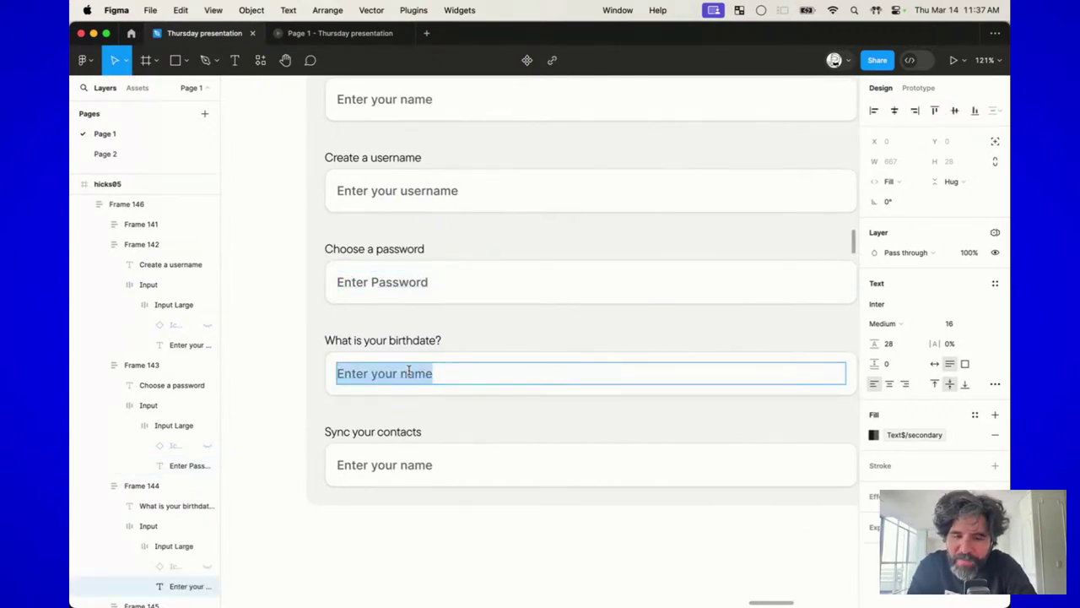
pyautogui.write('00/00/')
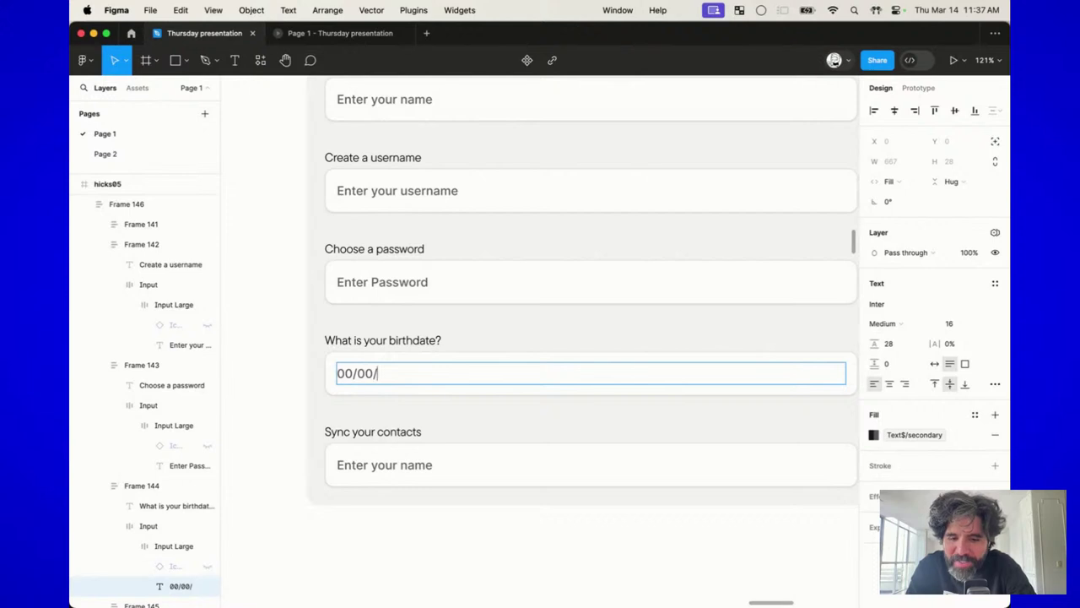
pyautogui.write('24')
pyautogui.click(393, 463)
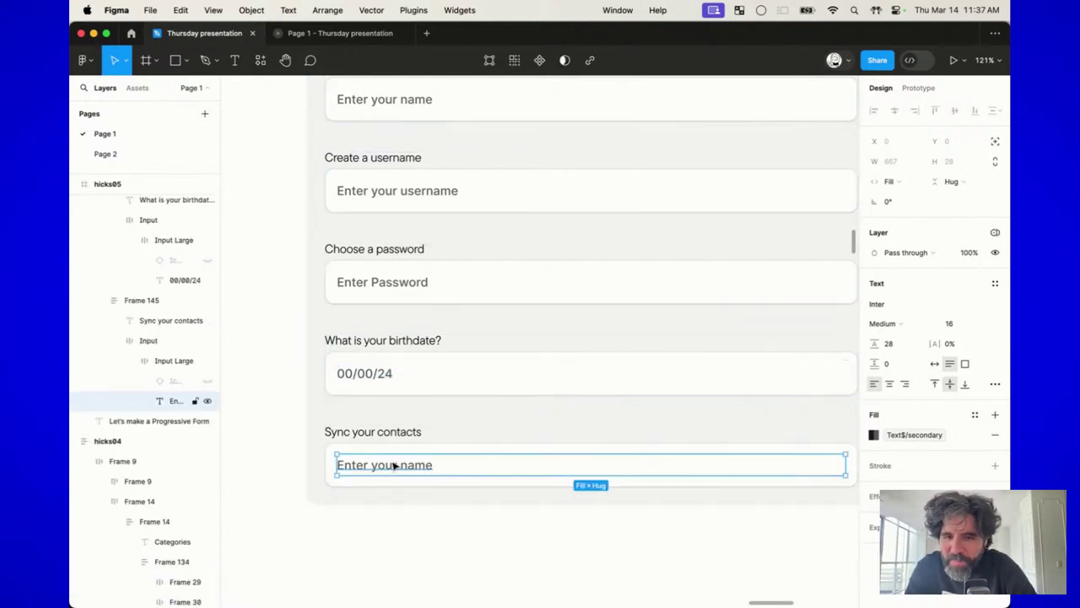
pyautogui.scroll(-3, 394, 465)
pyautogui.scroll(-2, 393, 463)
pyautogui.scroll(-1, 393, 465)
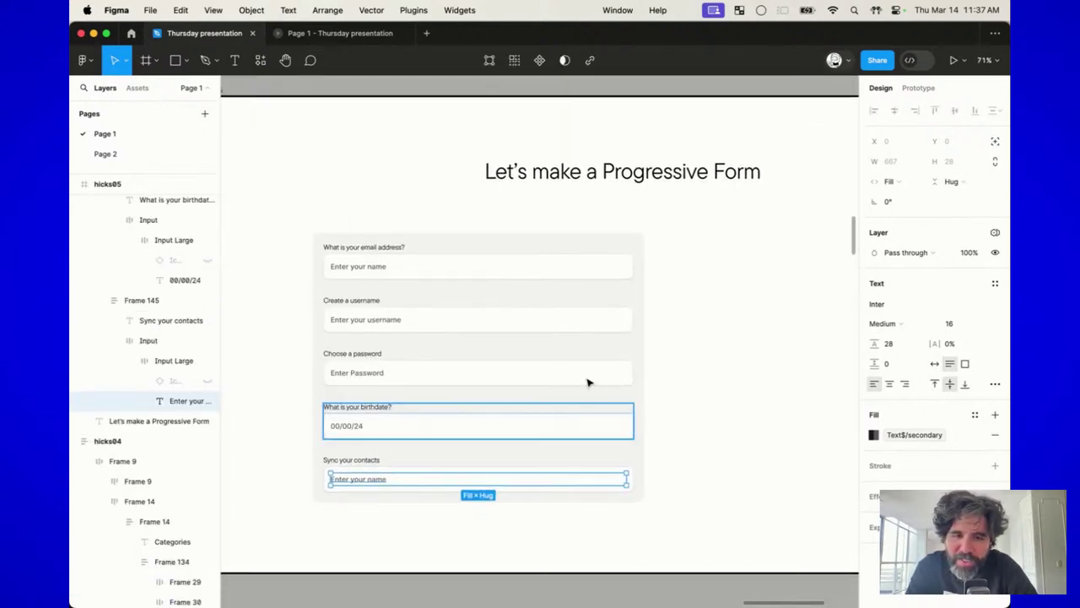
pyautogui.click(723, 330)
pyautogui.scroll(-1, 723, 329)
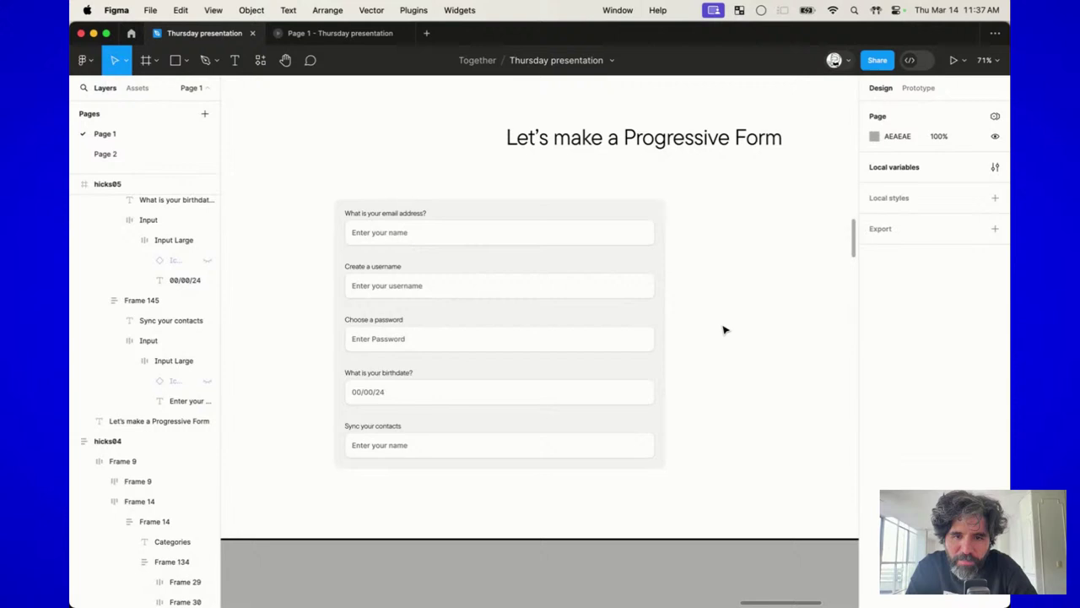
pyautogui.rightClick(486, 274)
pyautogui.click(386, 178)
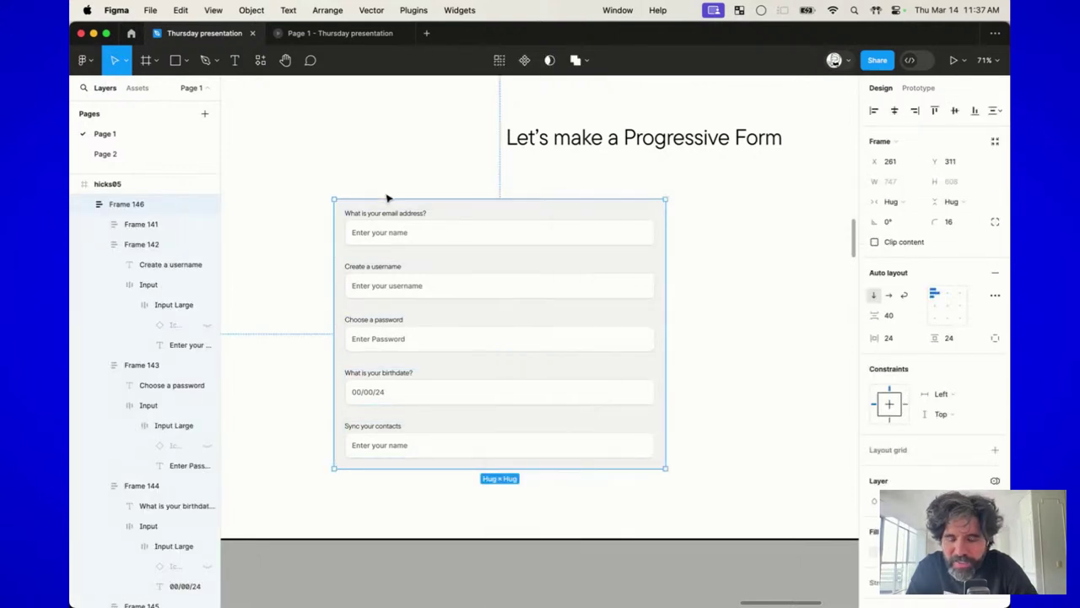
pyautogui.rightClick(384, 194)
pyautogui.click(385, 182)
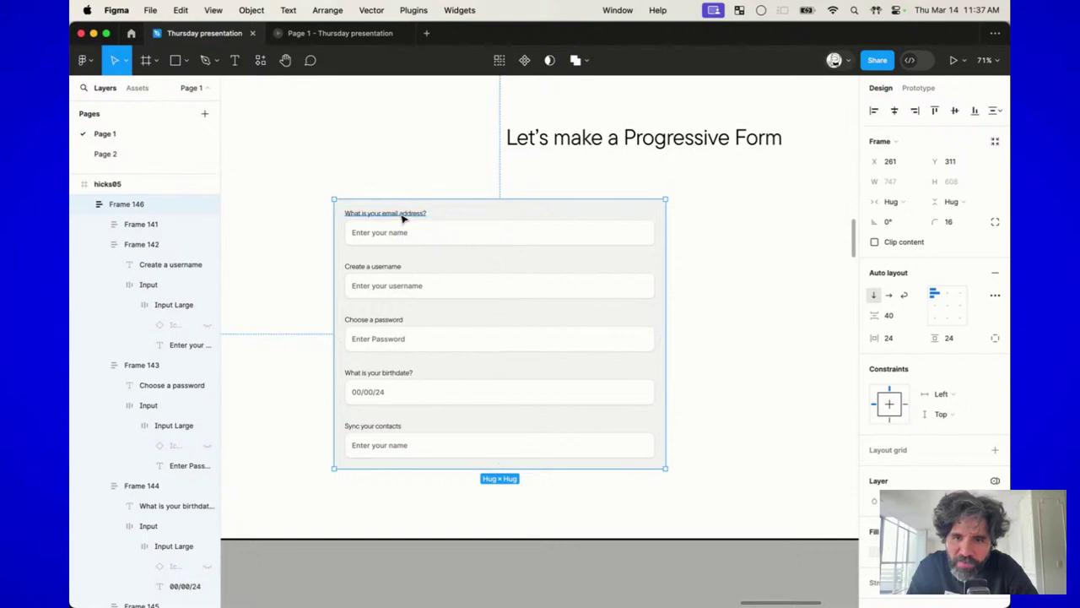
# Step: Duplicate the "What is your email address?" label inside the form and place the copy first in the stack, above all fields
pyautogui.doubleClick(403, 215)
pyautogui.press('super+c')
pyautogui.click(376, 183)
pyautogui.click(374, 212)
pyautogui.press('super+v')
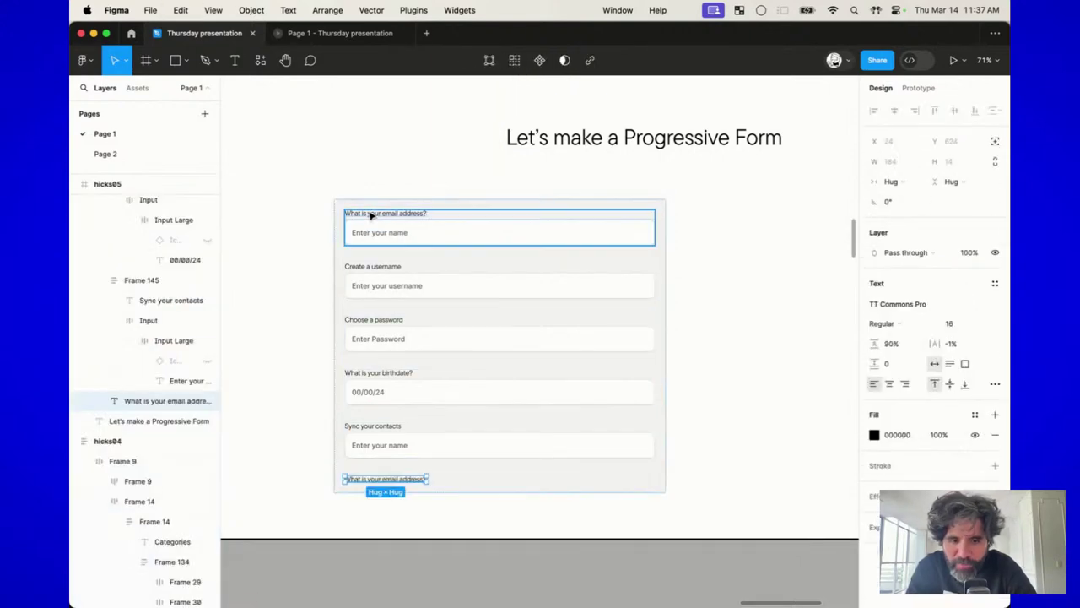
pyautogui.moveTo(384, 479); pyautogui.dragTo(370, 221)
# Step: Set the font size of the copied label at the top of the form to 32
pyautogui.scroll(5, 369, 230)
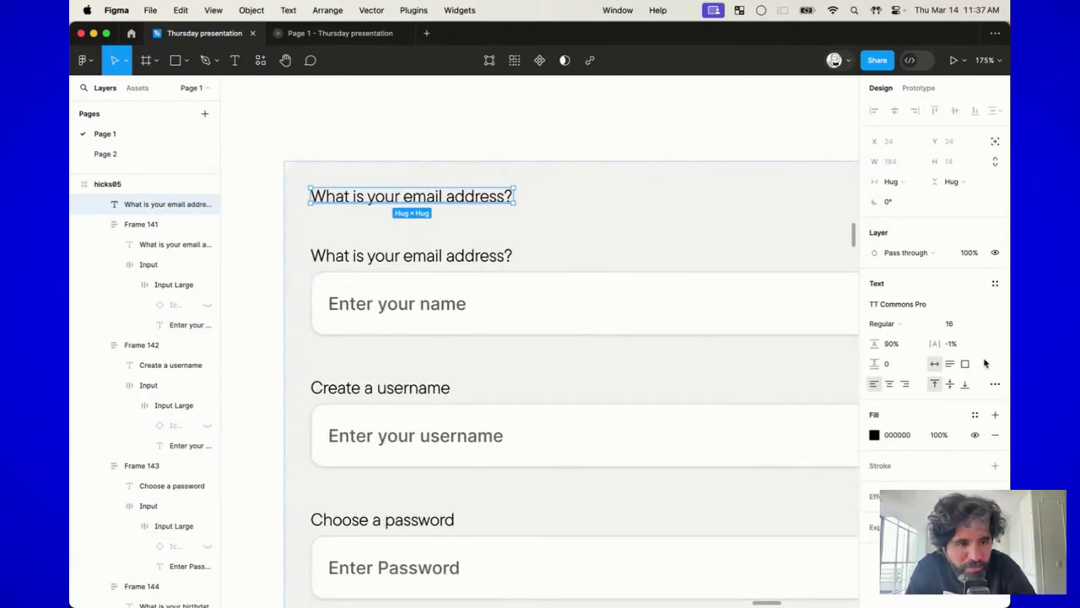
pyautogui.click(955, 326)
pyautogui.write('32')
pyautogui.press('Return')
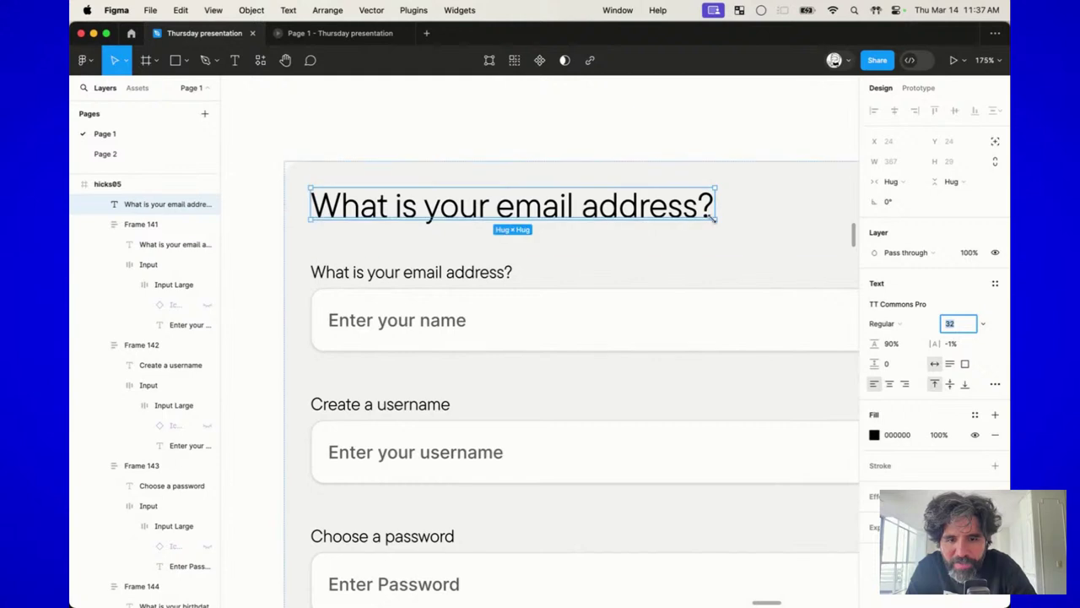
# Step: Replace the enlarged heading's text with "This is totally a chill form"
pyautogui.click(595, 106)
pyautogui.doubleClick(591, 210)
pyautogui.write('T')
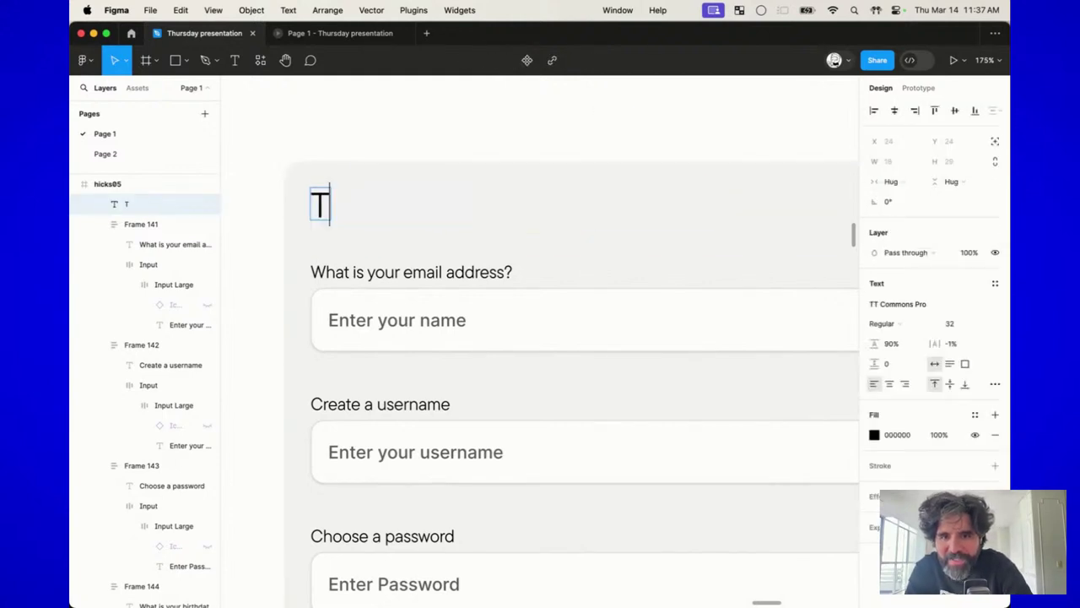
pyautogui.write('his is totally an')
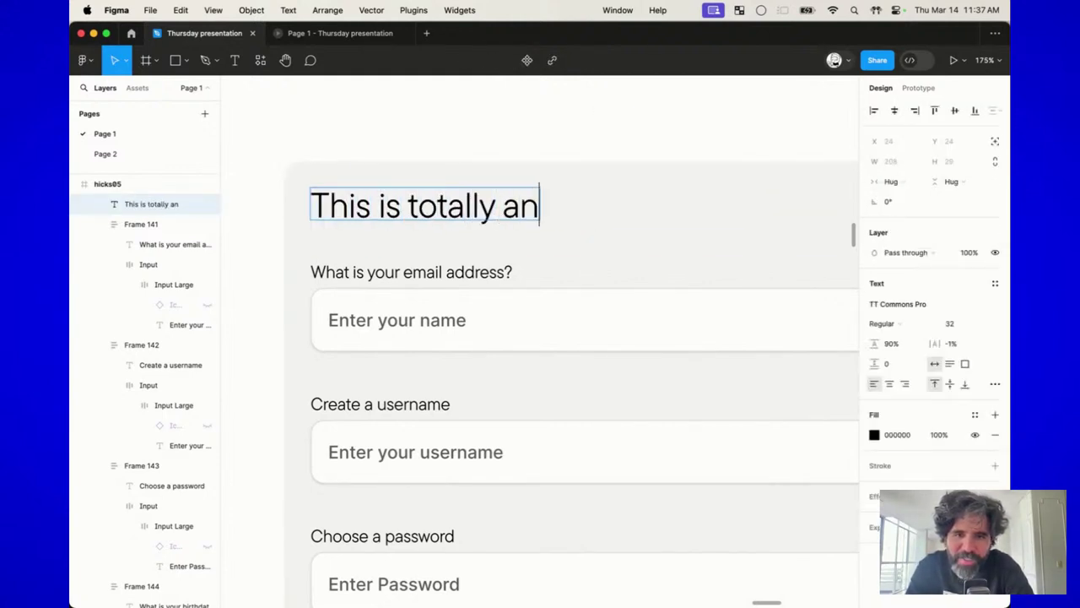
pyautogui.press('BackSpace')
pyautogui.write('chill form')
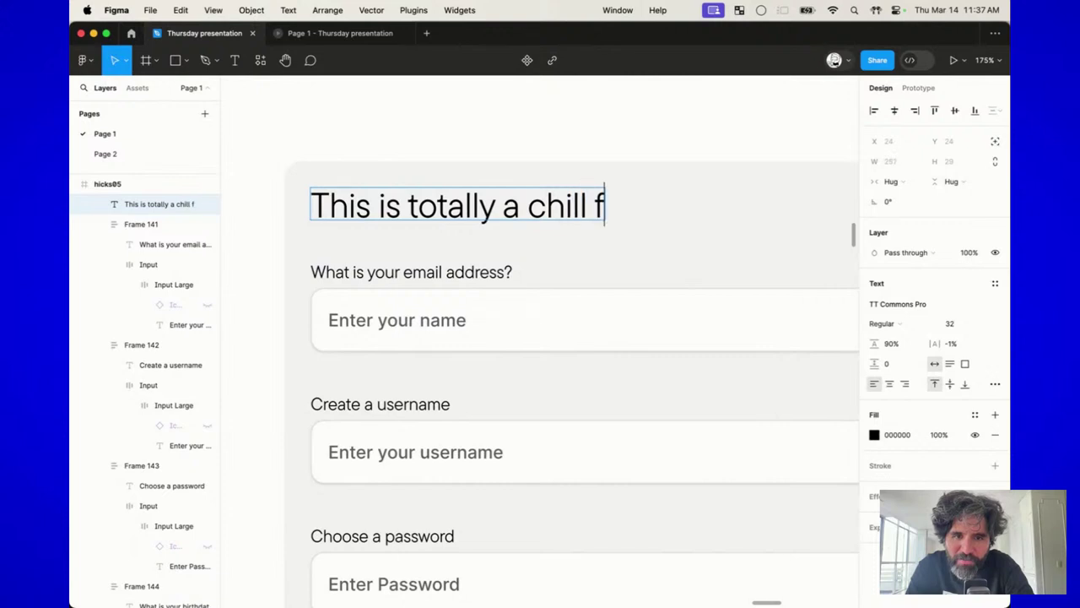
pyautogui.press('Escape')
pyautogui.click(510, 169)
pyautogui.hotkey('shift', '1')
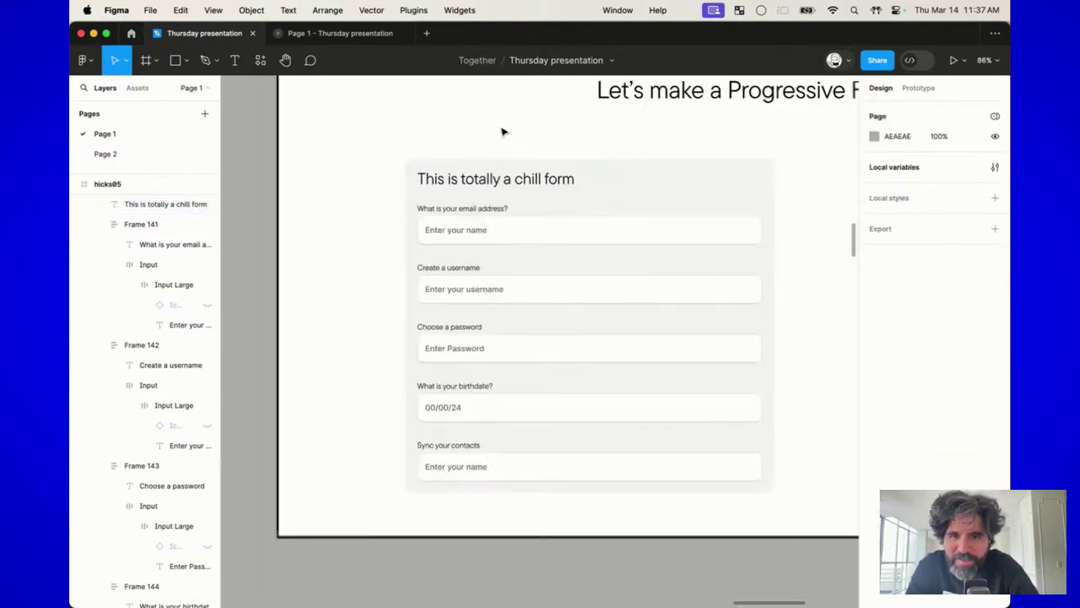
# Step: Reword the form heading to "This is a totally chill form"
pyautogui.doubleClick(421, 149)
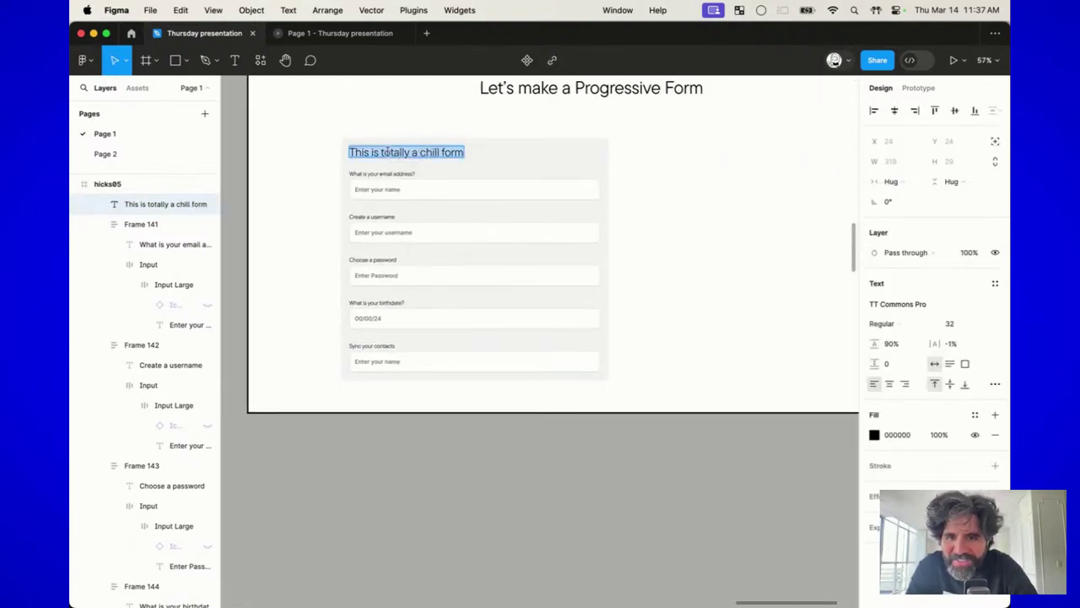
pyautogui.write('a')
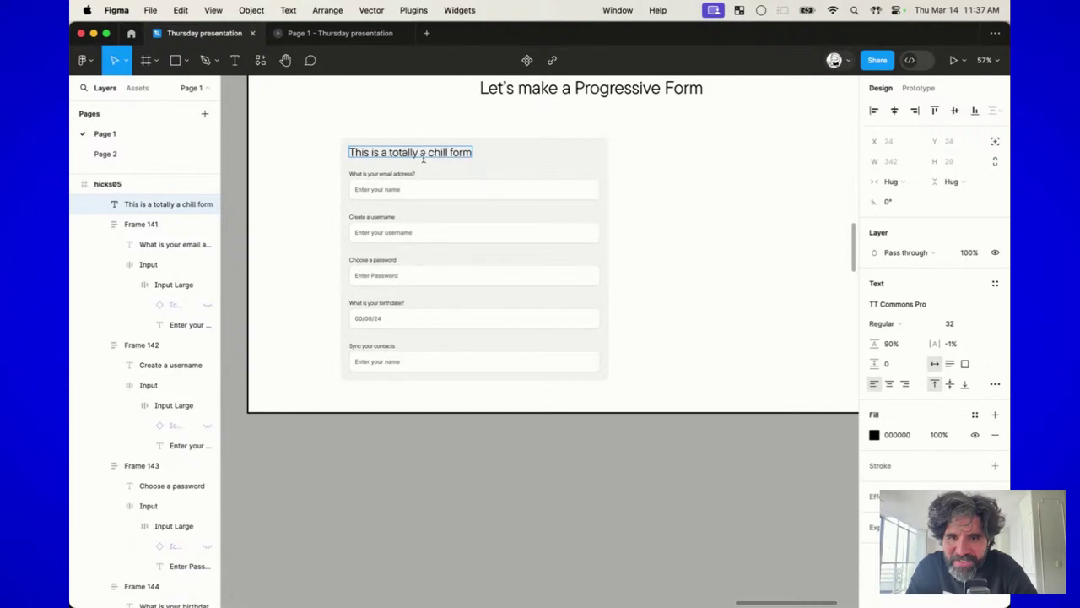
pyautogui.press('BackSpace')
pyautogui.press('BackSpace')
pyautogui.press('Escape')
pyautogui.press('Escape')
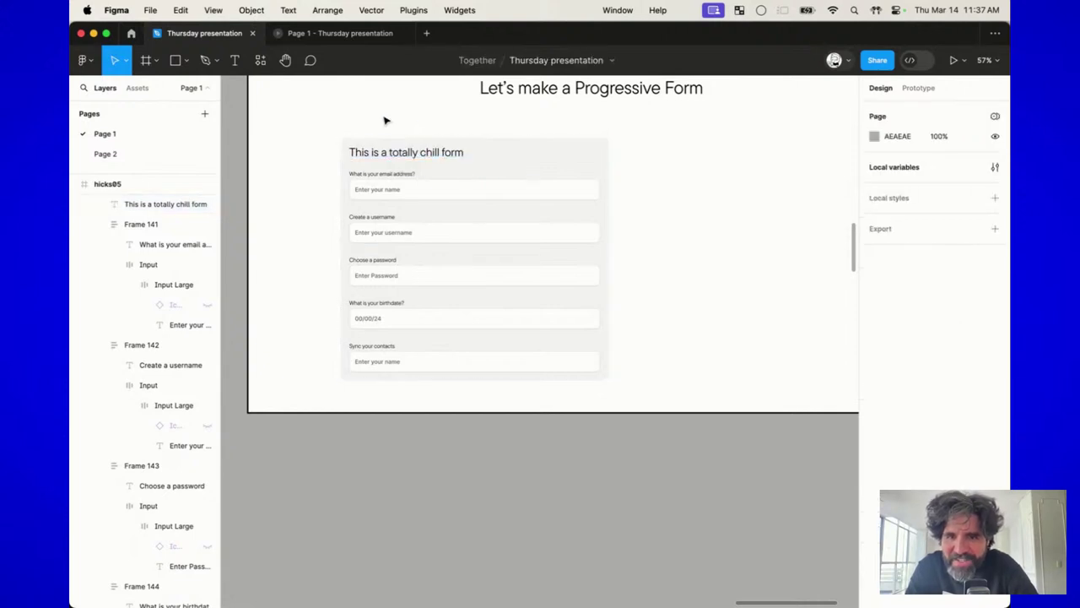
# Step: Move the form frame up and to the left on the slide, to about X 226, Y 261
pyautogui.scroll(5, 464, 169)
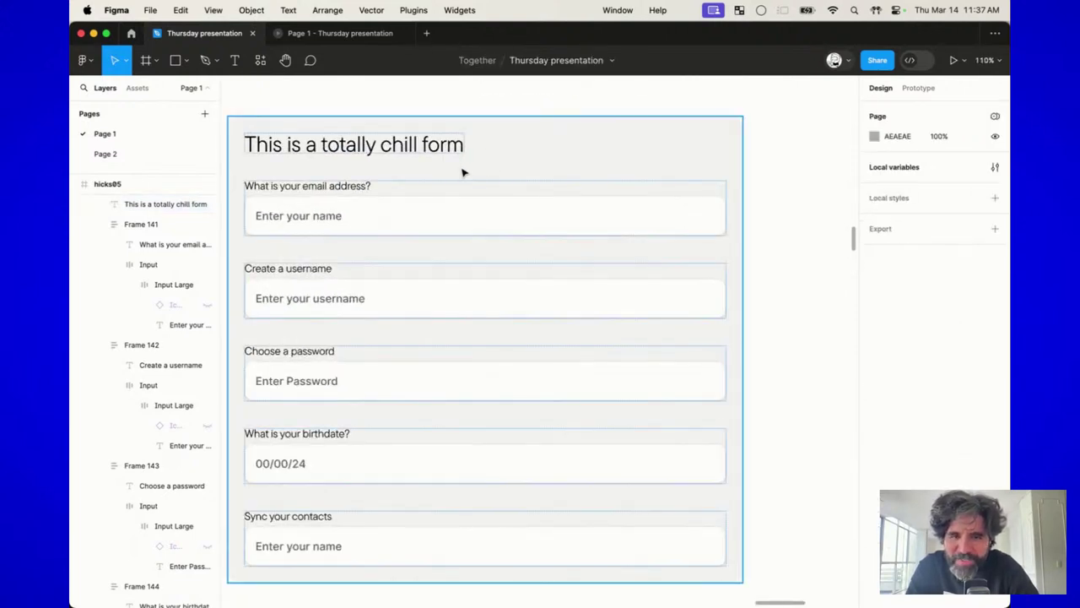
pyautogui.scroll(-2, 463, 173)
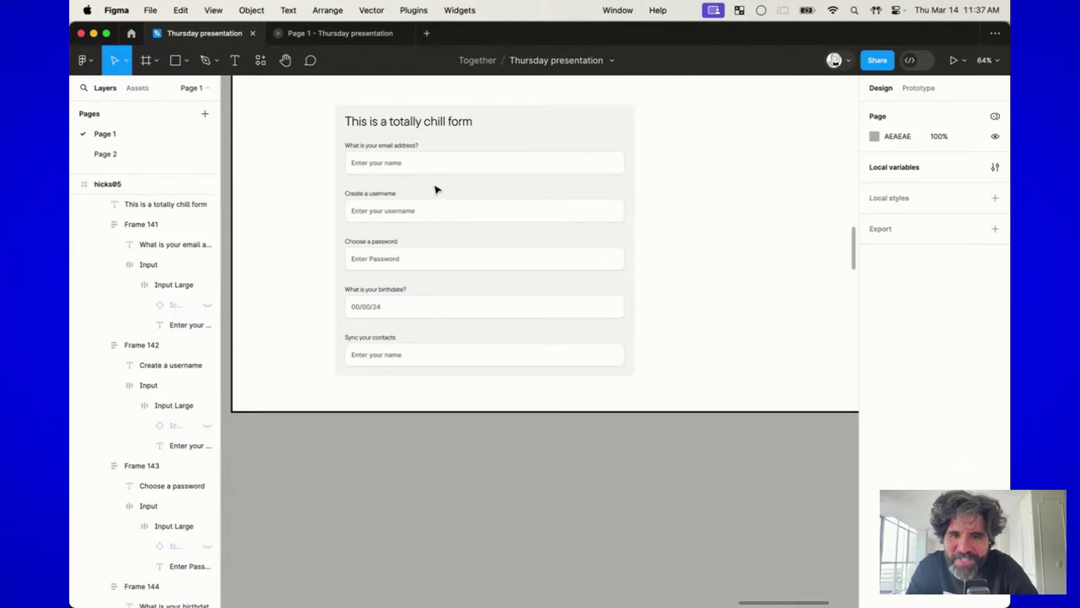
pyautogui.scroll(2, 441, 174)
pyautogui.click(493, 187)
pyautogui.scroll(-1, 497, 182)
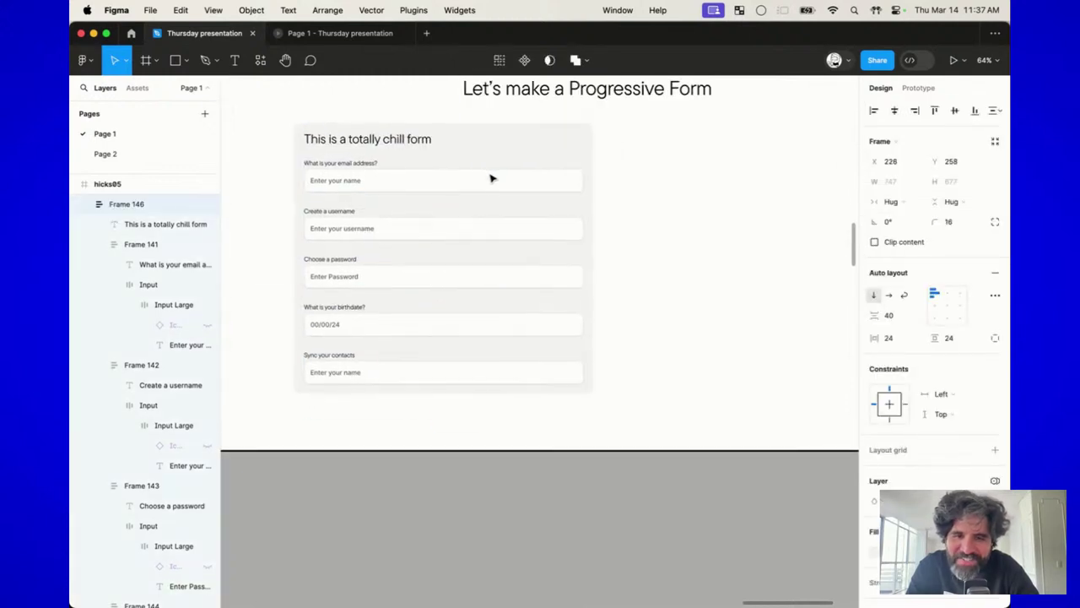
pyautogui.scroll(5, 363, 284)
pyautogui.hscroll(2, 362, 285)
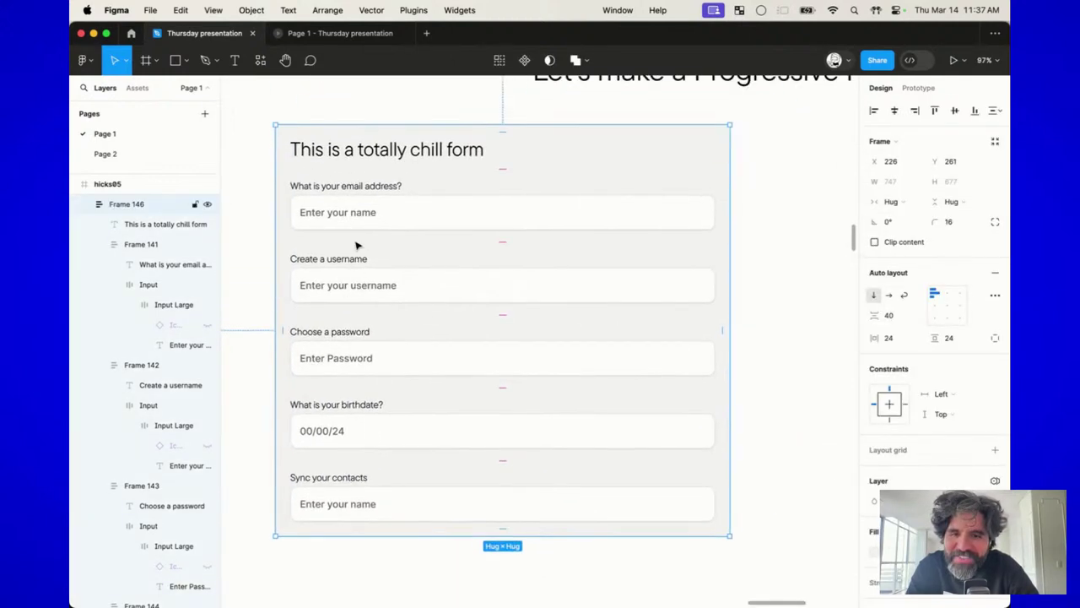
# Step: Set the horizontal sizing of the form's heading and all field groups to Fill container
pyautogui.scroll(-2, 395, 334)
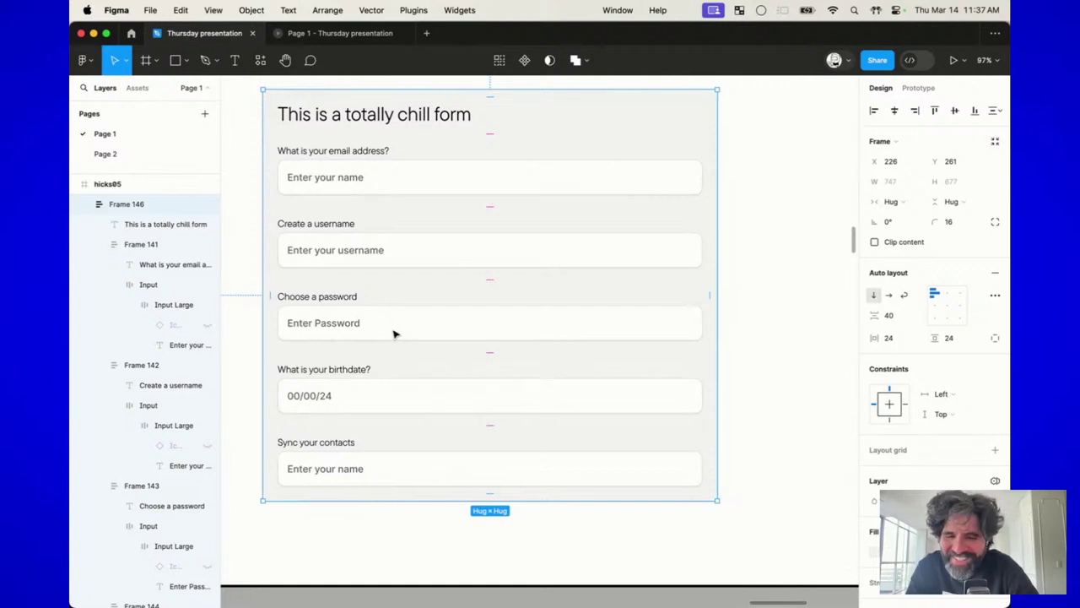
pyautogui.scroll(1, 393, 334)
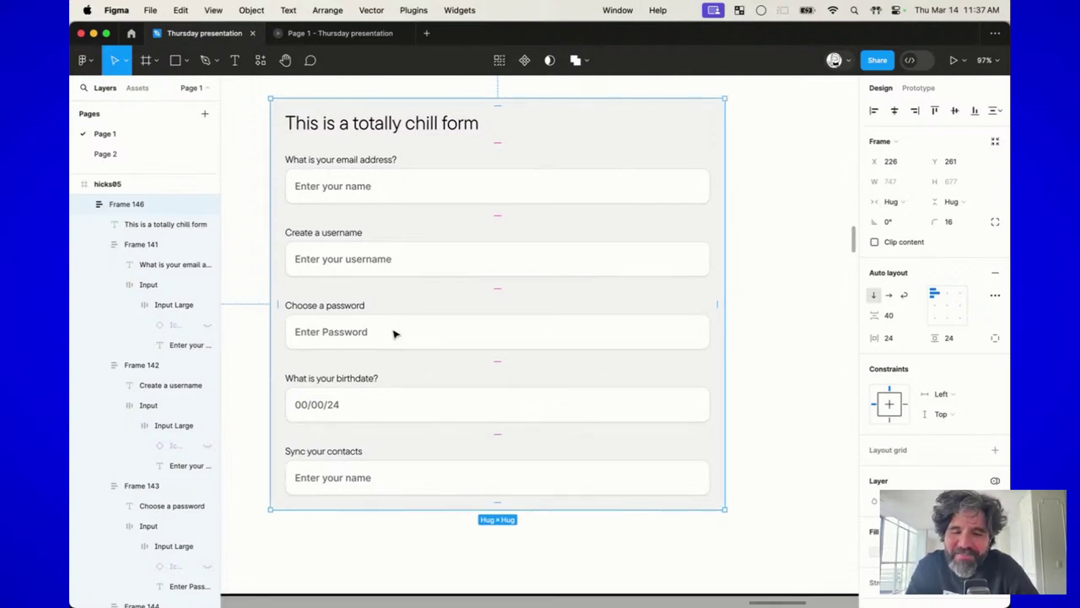
pyautogui.scroll(-6, 393, 334)
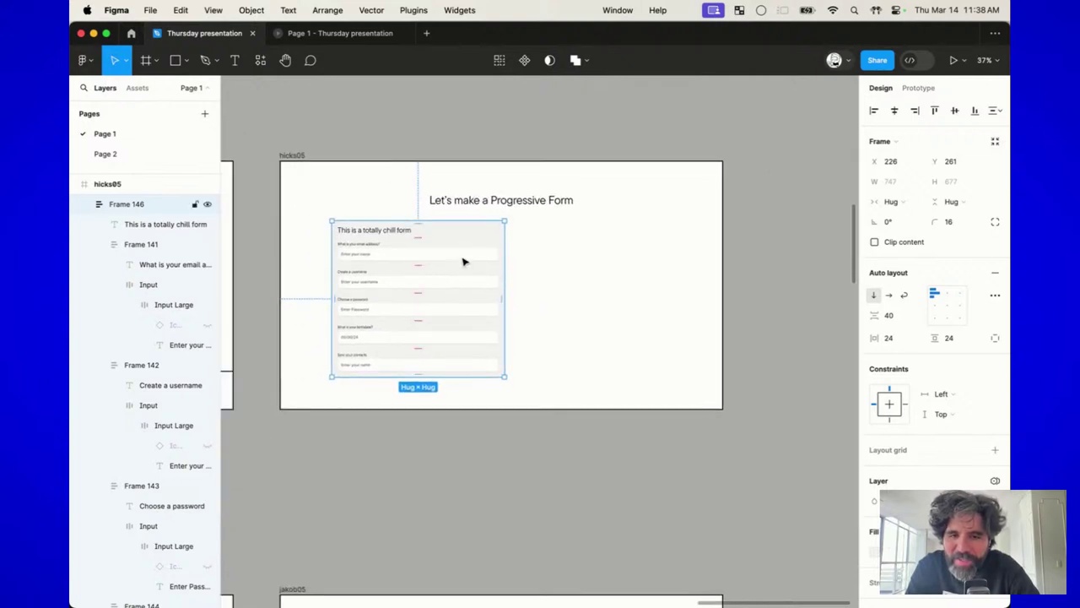
pyautogui.press('Return')
pyautogui.click(892, 182)
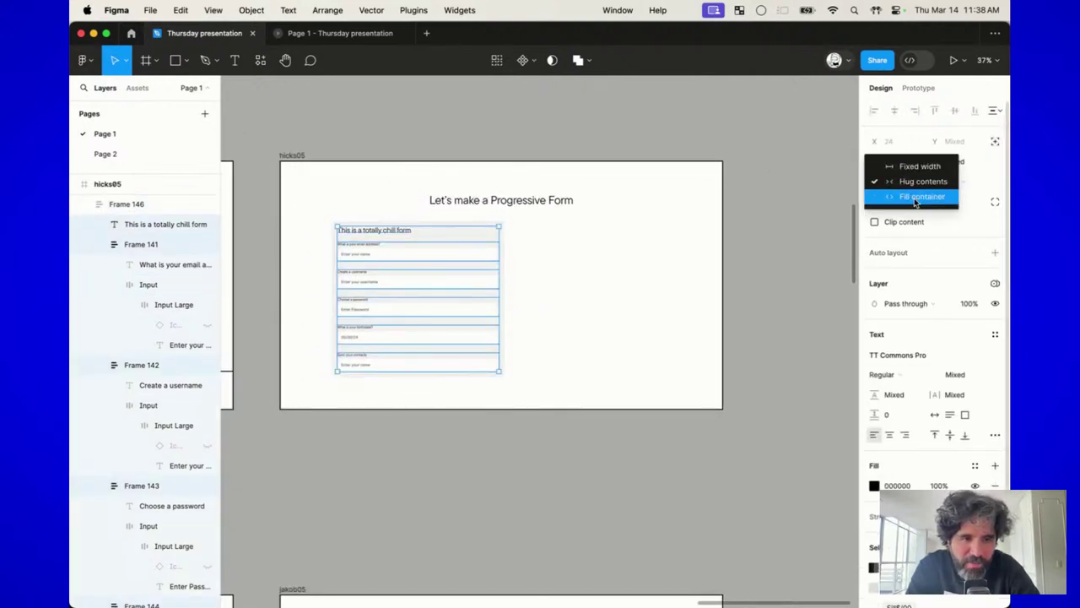
pyautogui.click(914, 200)
pyautogui.click(624, 277)
# Step: Narrow the form frame to a width of about 510
pyautogui.click(439, 260)
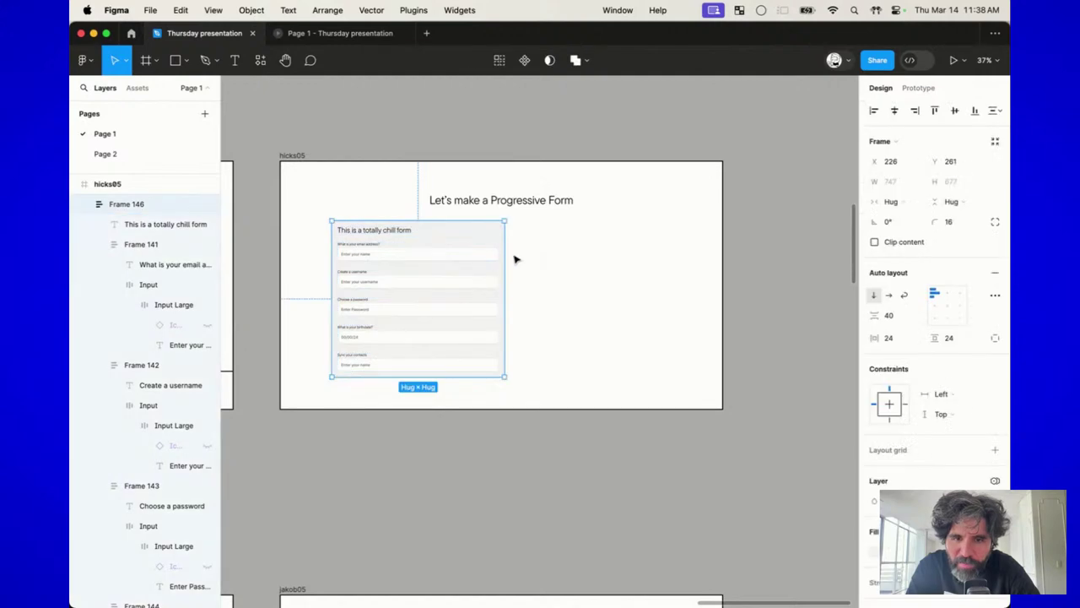
pyautogui.moveTo(490, 253); pyautogui.dragTo(448, 255)
pyautogui.scroll(4, 402, 277)
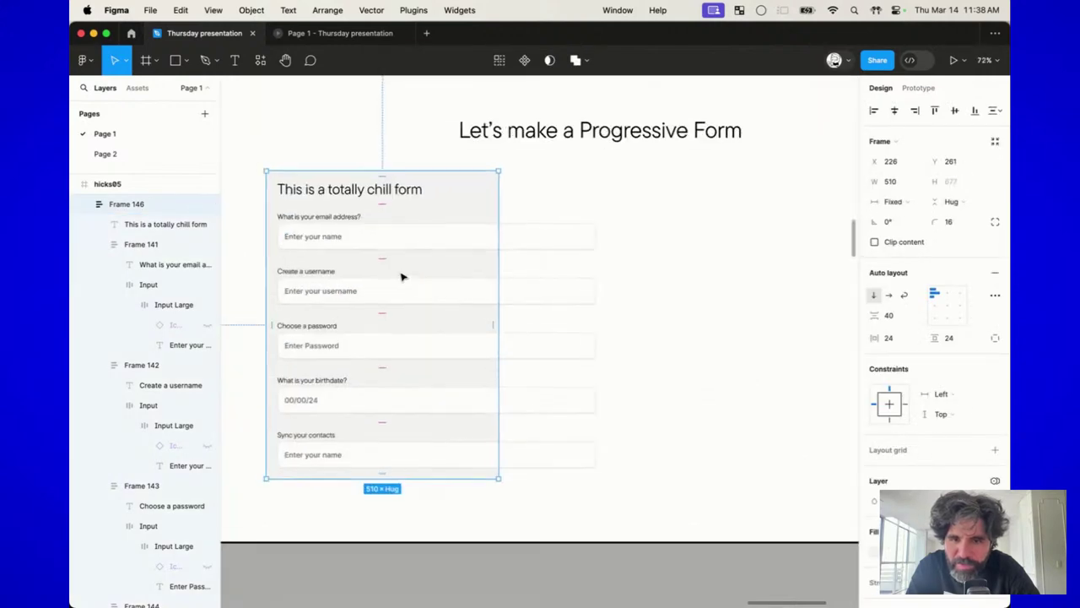
pyautogui.click(422, 241)
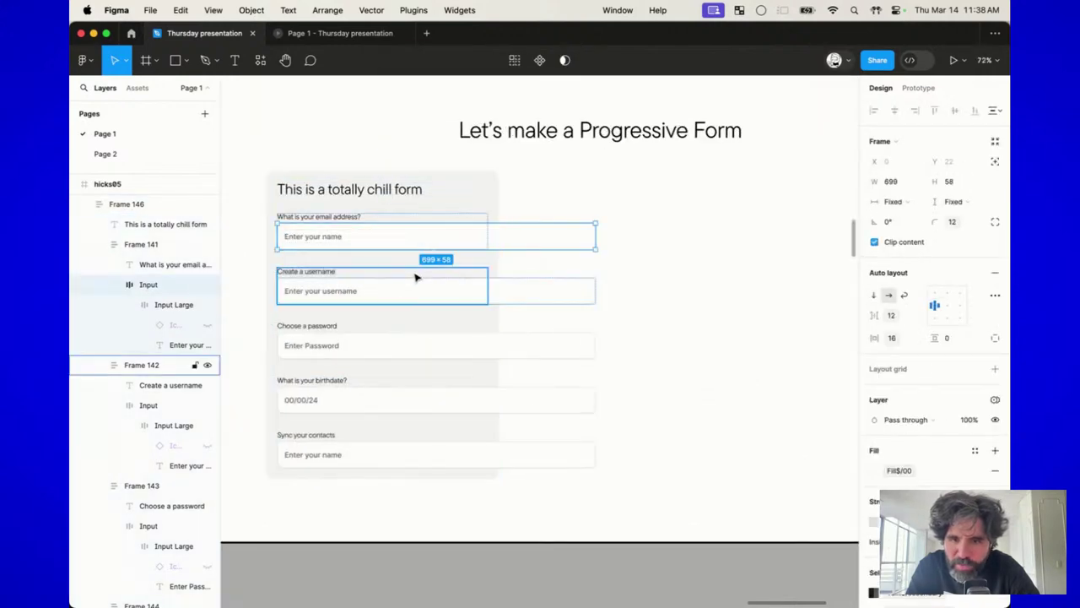
pyautogui.click(523, 59)
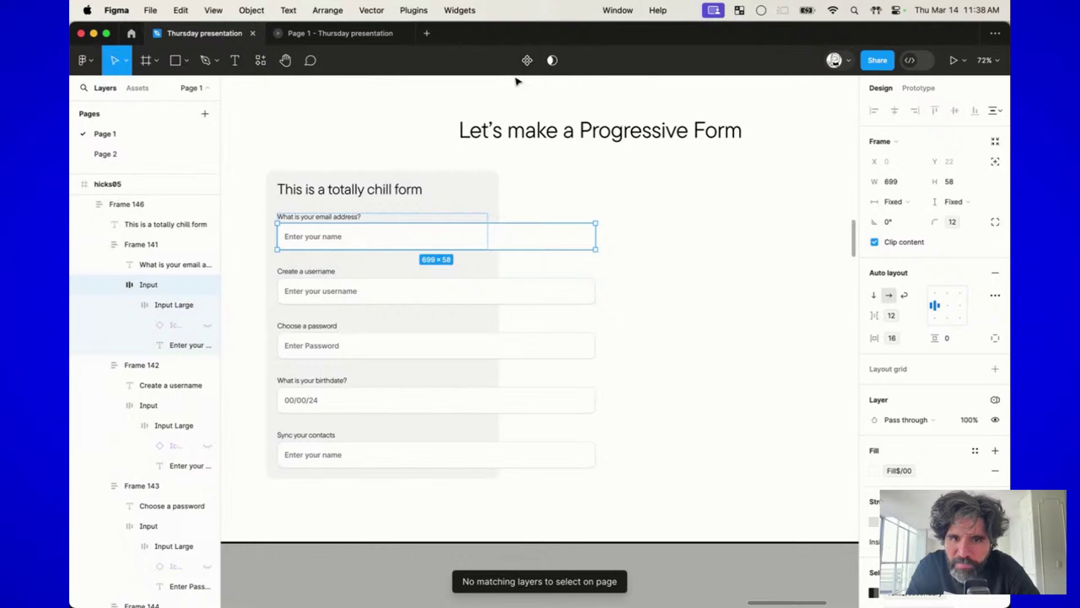
pyautogui.hotkey('shift', 'Return')
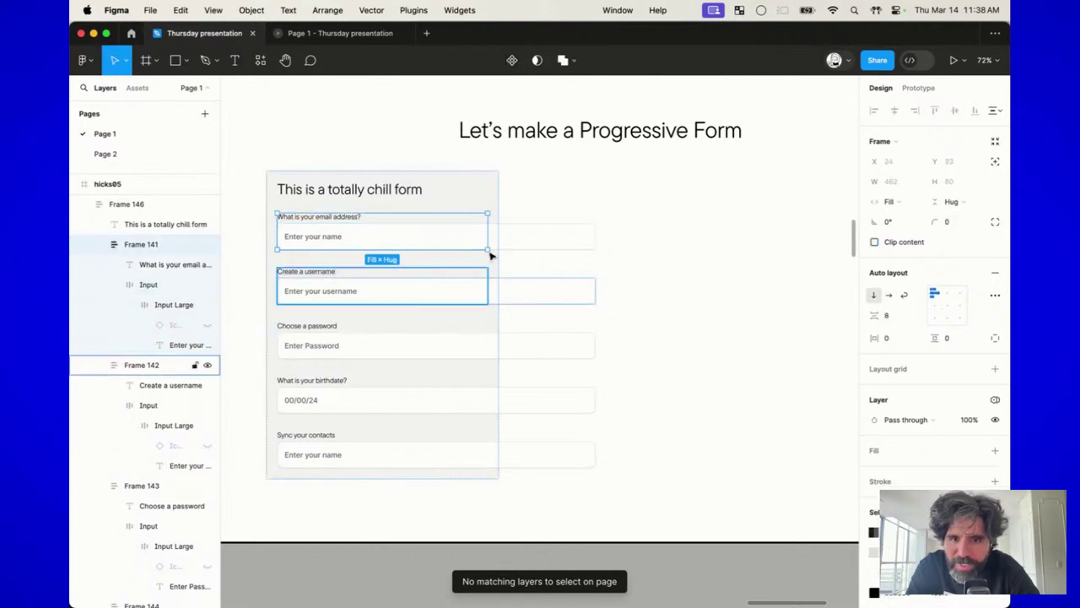
# Step: Set the horizontal sizing of all five input boxes in the form to Fill container
pyautogui.click(533, 228)
pyautogui.hotkey('shift', 'Return')
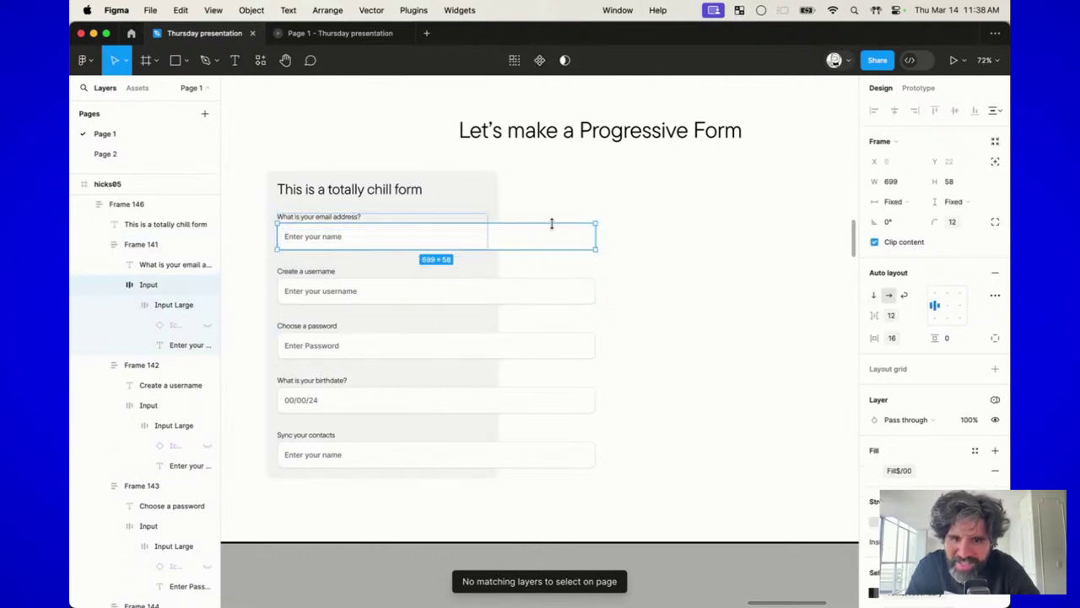
pyautogui.keyDown('shift'); pyautogui.click(494, 289); pyautogui.keyUp('shift')
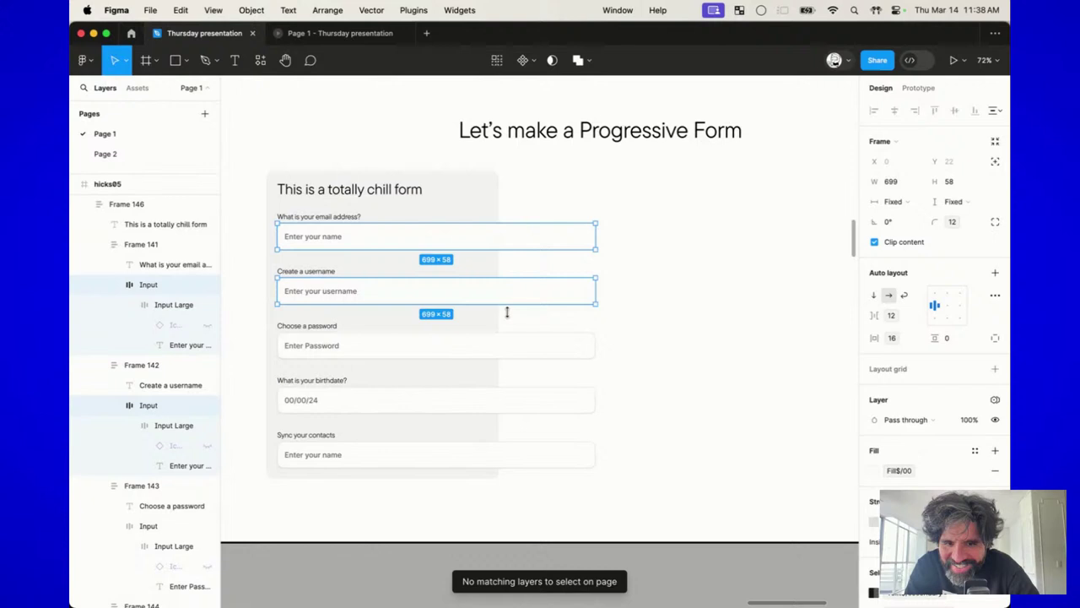
pyautogui.keyDown('shift'); pyautogui.click(547, 341); pyautogui.keyUp('shift')
pyautogui.keyDown('shift'); pyautogui.click(550, 392); pyautogui.keyUp('shift')
pyautogui.keyDown('shift'); pyautogui.click(544, 445); pyautogui.keyUp('shift')
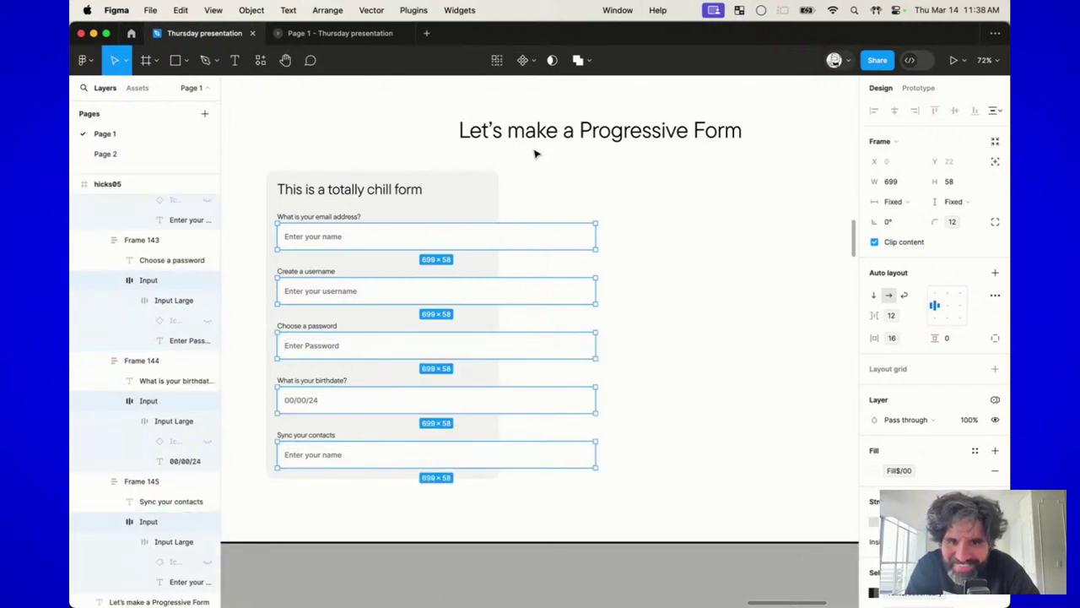
pyautogui.click(894, 201)
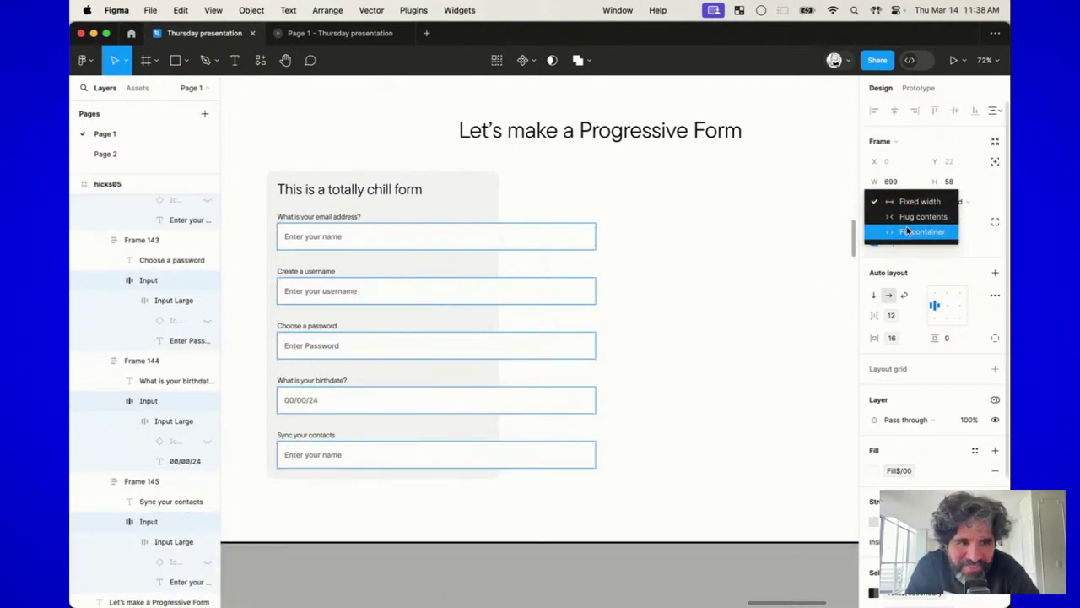
pyautogui.click(910, 228)
pyautogui.click(685, 352)
pyautogui.hscroll(-3, 685, 352)
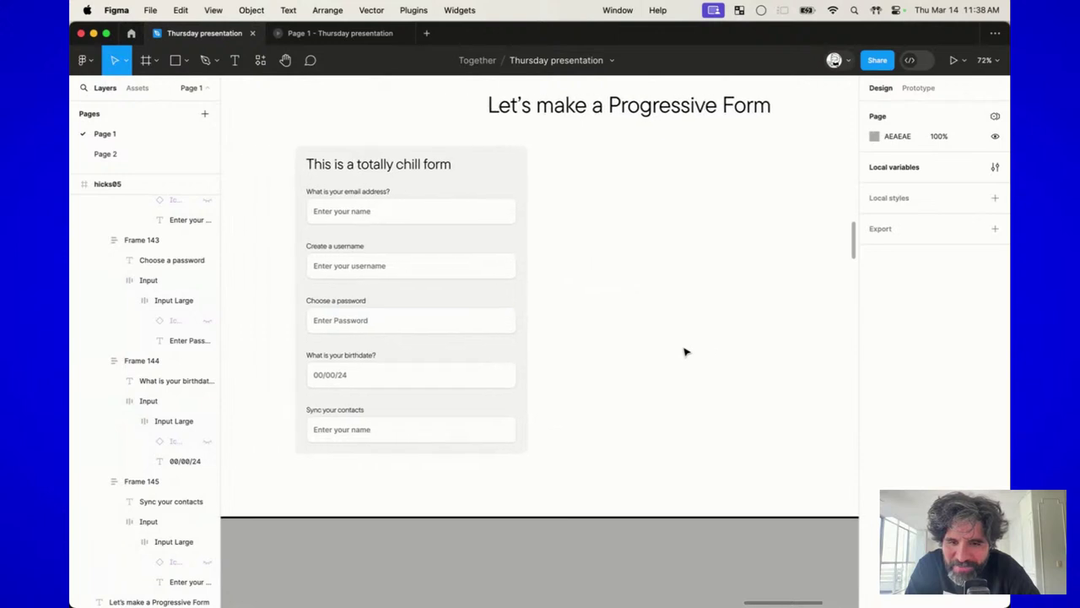
# Step: Move the form frame on the slide to about X 189, Y 274
pyautogui.click(424, 250)
pyautogui.scroll(-5, 425, 249)
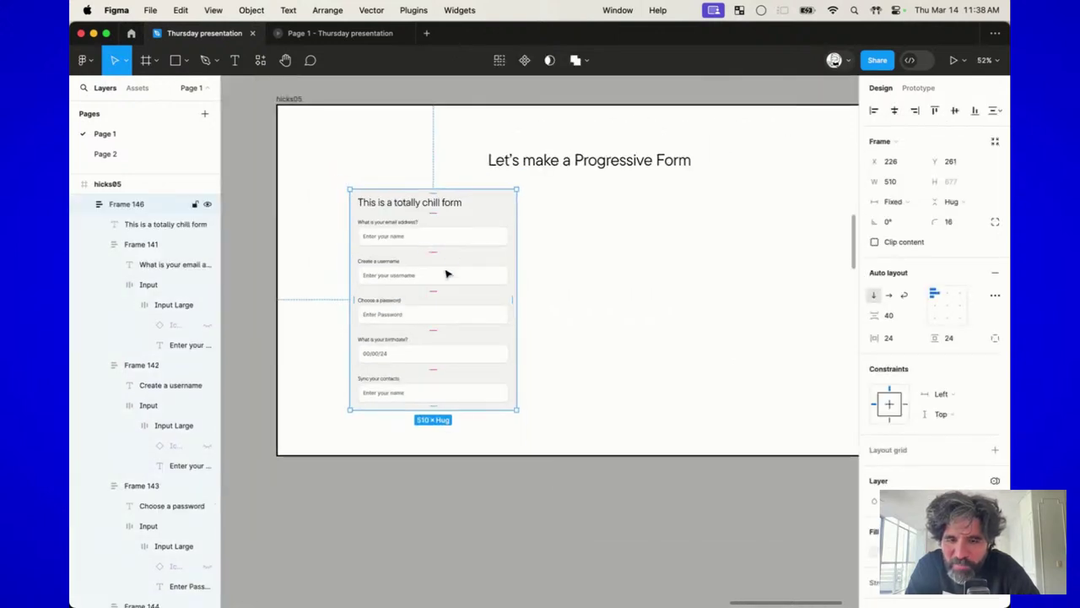
pyautogui.moveTo(444, 274); pyautogui.dragTo(411, 282)
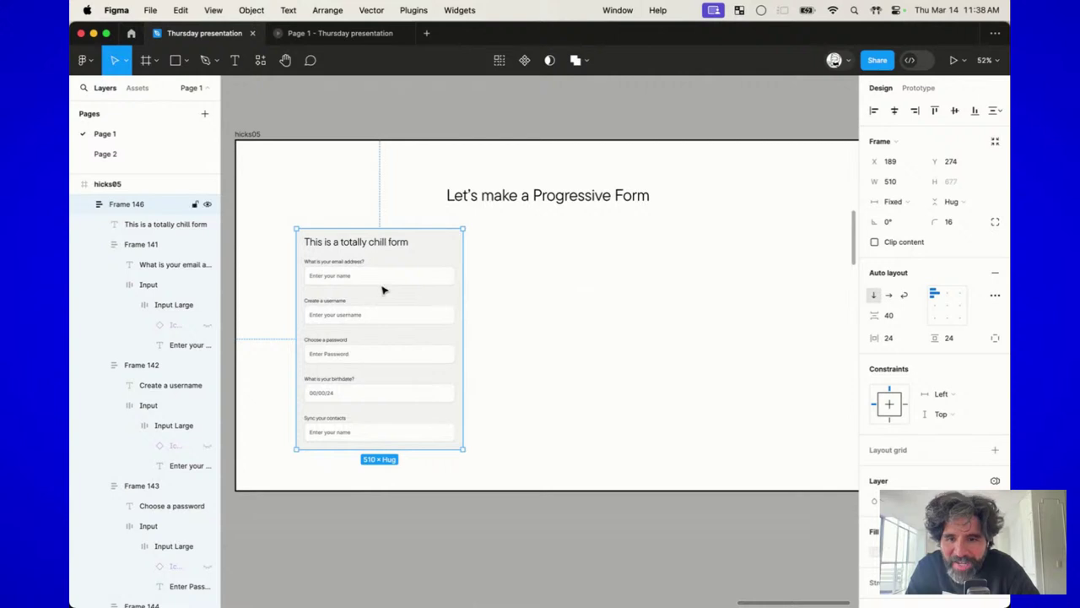
pyautogui.click(587, 201)
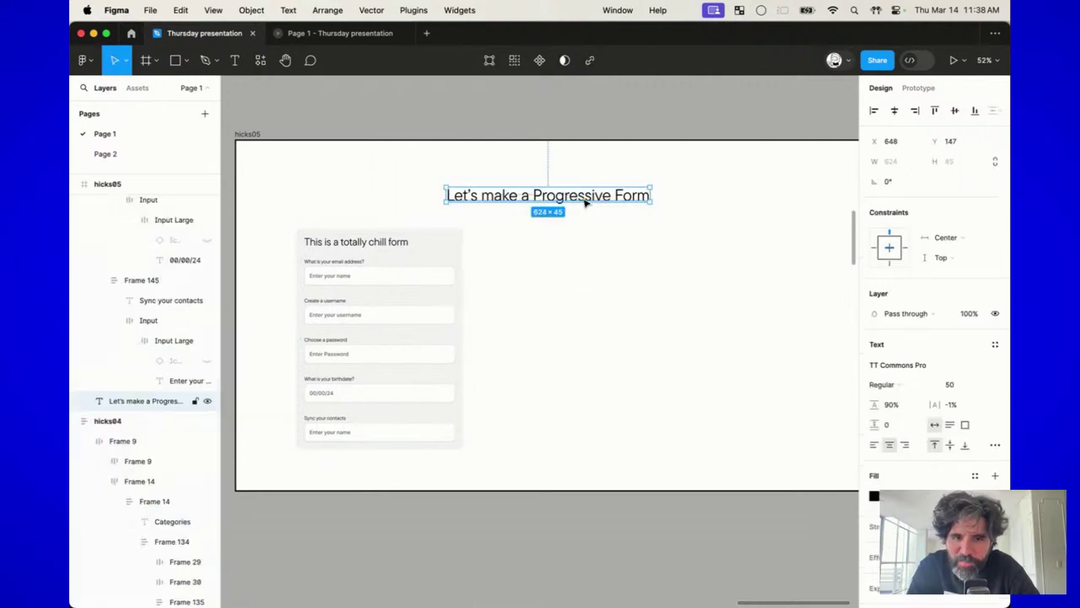
# Step: Resize the form frame to about 562 by 746 and align its auto layout content to the center
pyautogui.click(398, 315)
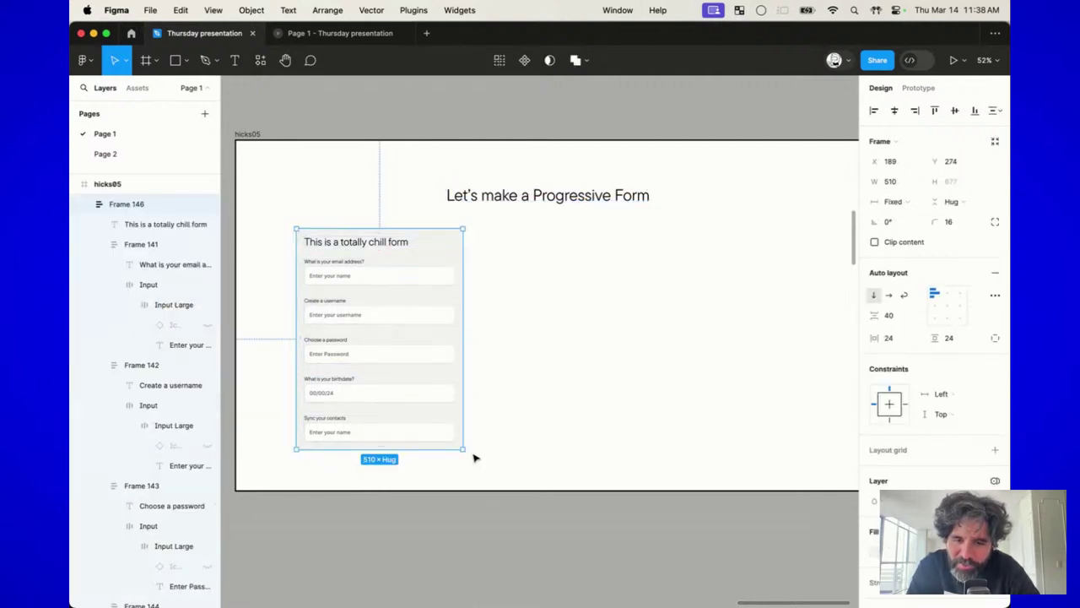
pyautogui.moveTo(464, 451); pyautogui.dragTo(480, 470)
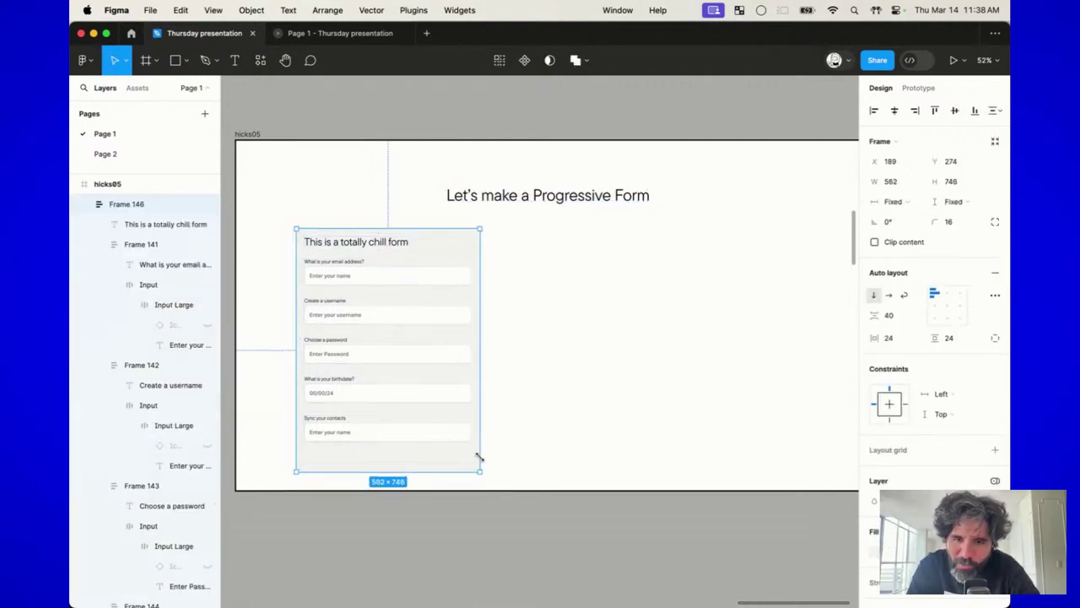
pyautogui.click(951, 315)
pyautogui.click(588, 366)
# Step: Duplicate the input box under "Sync your contacts" within its field group
pyautogui.scroll(5, 391, 492)
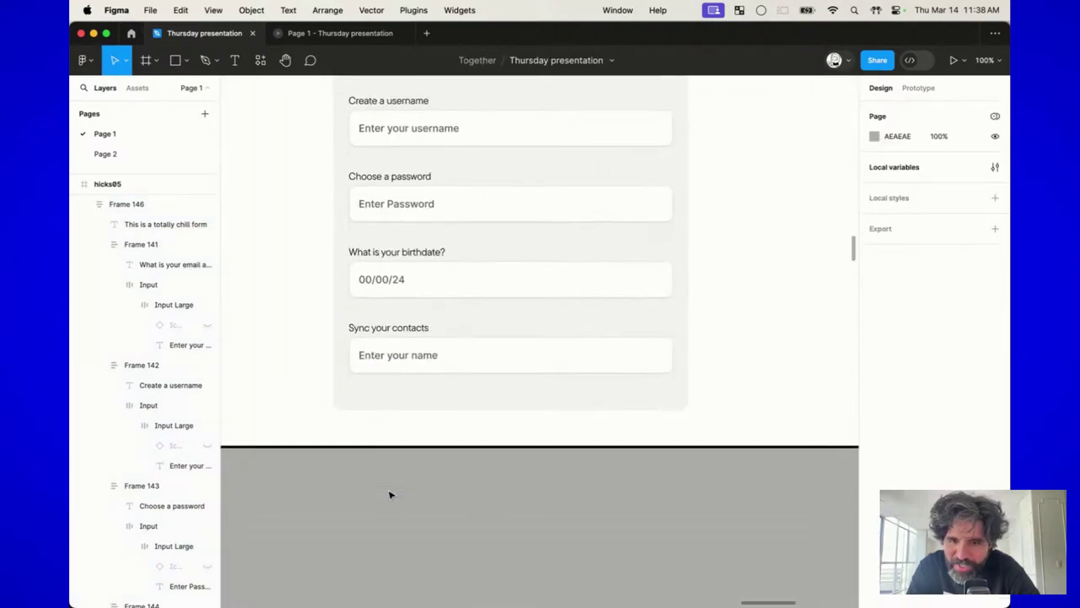
pyautogui.click(397, 366)
pyautogui.doubleClick(398, 356)
pyautogui.doubleClick(398, 356)
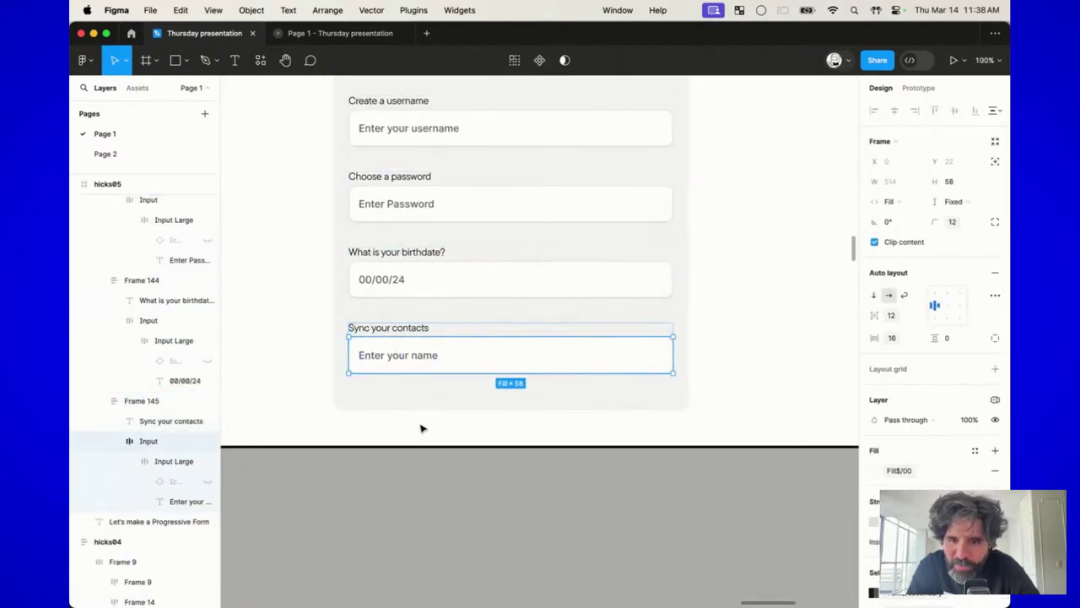
pyautogui.scroll(3, 419, 413)
pyautogui.press('super+d')
pyautogui.scroll(-1, 430, 354)
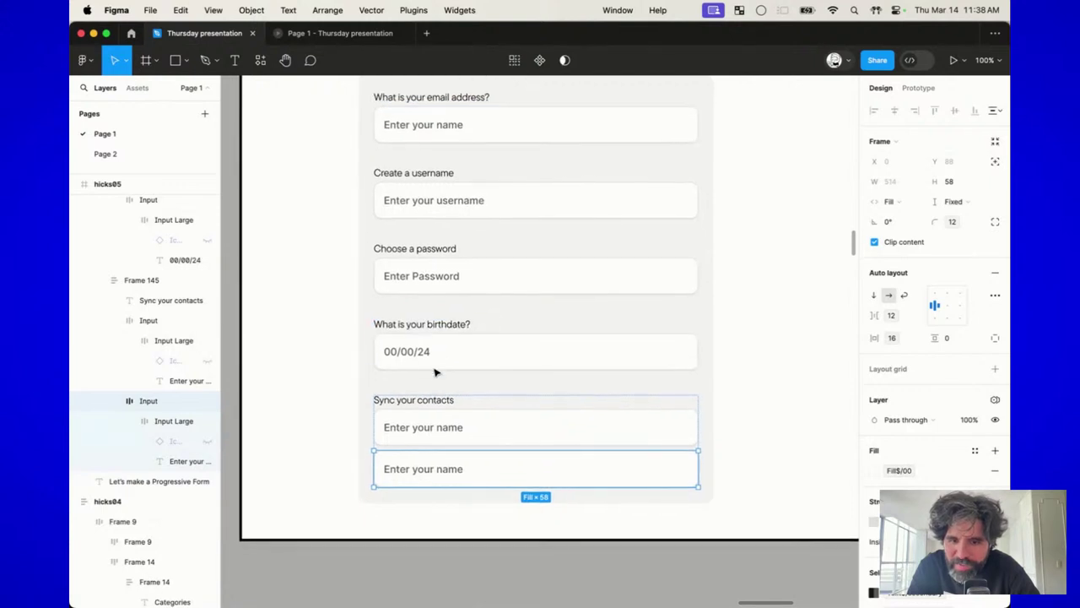
# Step: Rename the duplicated input box layer "Button" and delete its hidden icon
pyautogui.press('super+r')
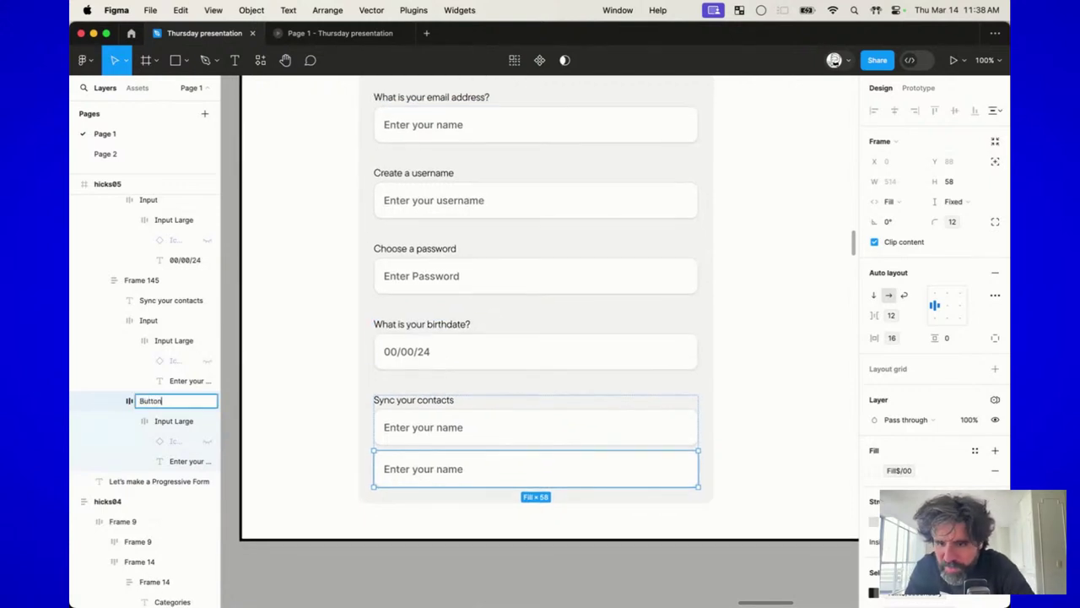
pyautogui.press('Return')
pyautogui.press('Escape')
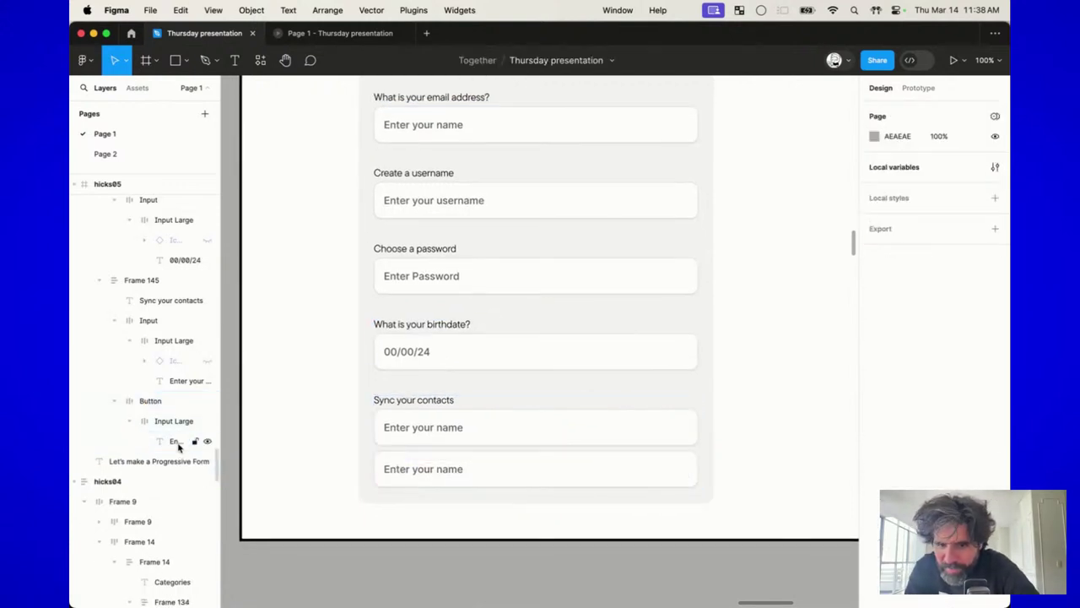
# Step: Center-align the duplicated box's text and change it to "Accept"
pyautogui.click(445, 467)
pyautogui.click(888, 383)
pyautogui.press('Return')
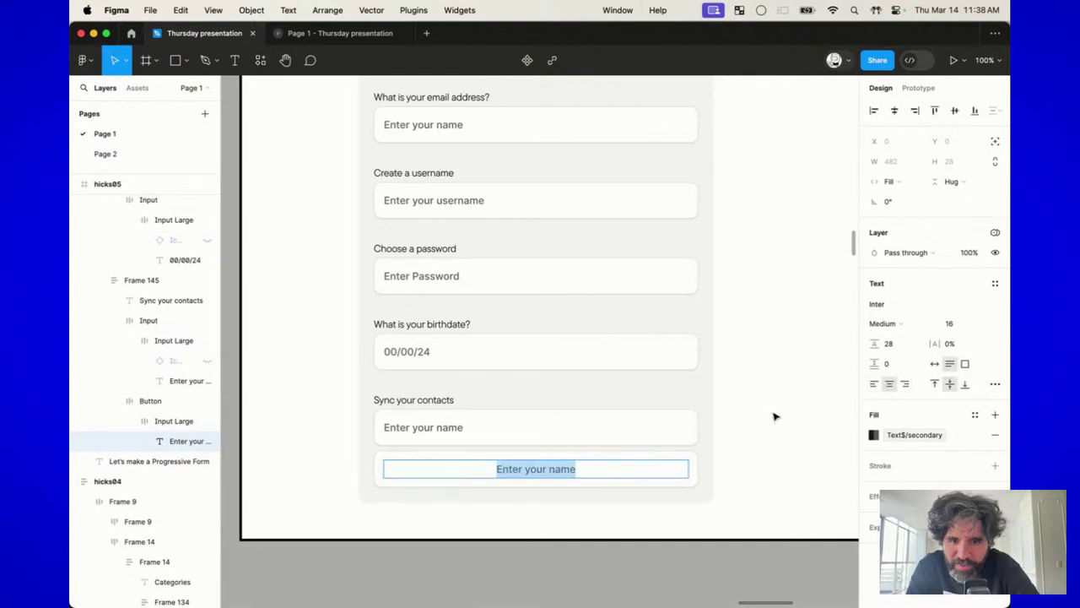
pyautogui.write('Accept')
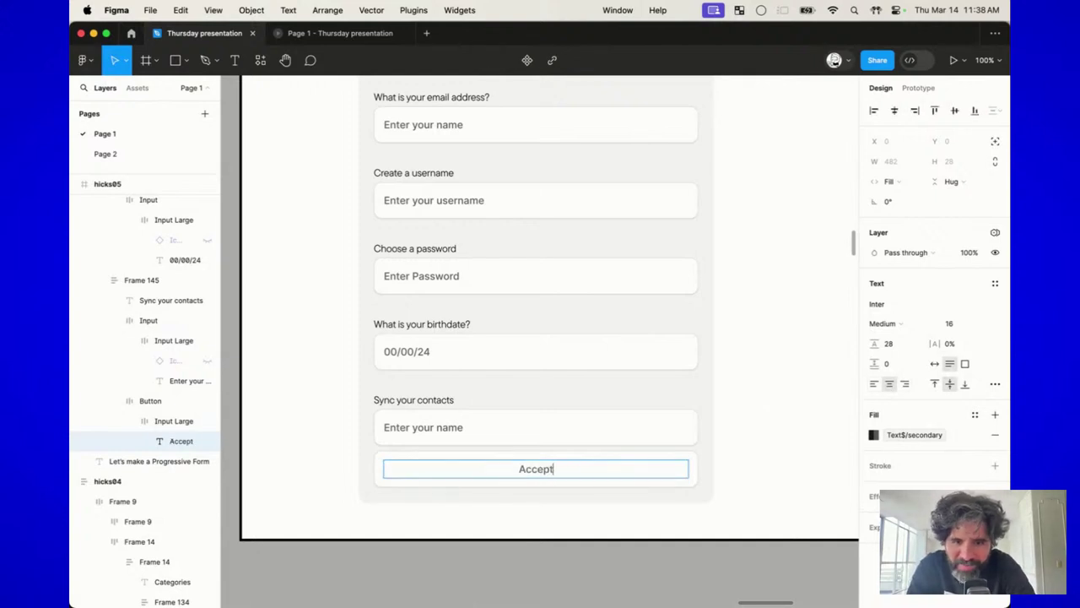
pyautogui.press('Escape')
pyautogui.press('Escape')
# Step: Move the Accept button out of the "Sync your contacts" group to the end of the form and remove its stroke
pyautogui.doubleClick(498, 472)
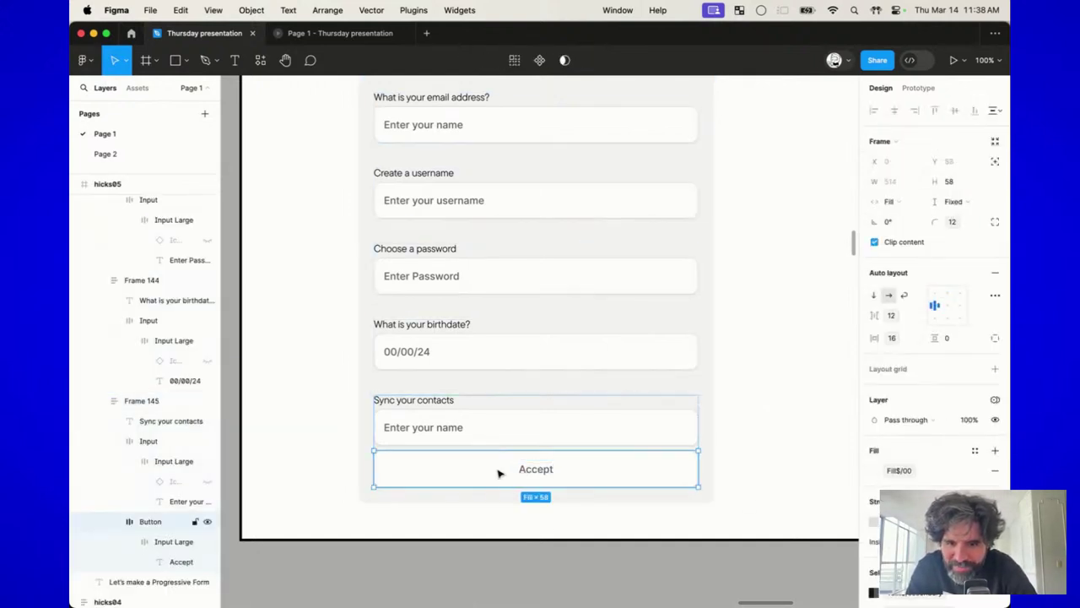
pyautogui.moveTo(498, 473)
pyautogui.mouseDown()
pyautogui.moveTo(364, 436)
pyautogui.moveTo(491, 480)
pyautogui.mouseUp()
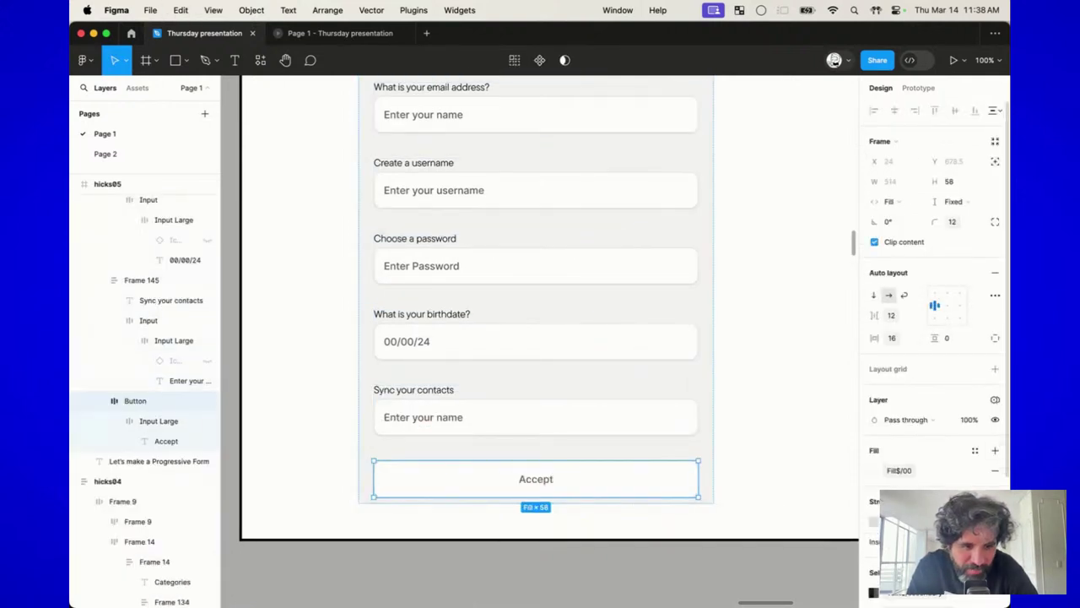
pyautogui.click(875, 522)
pyautogui.click(762, 578)
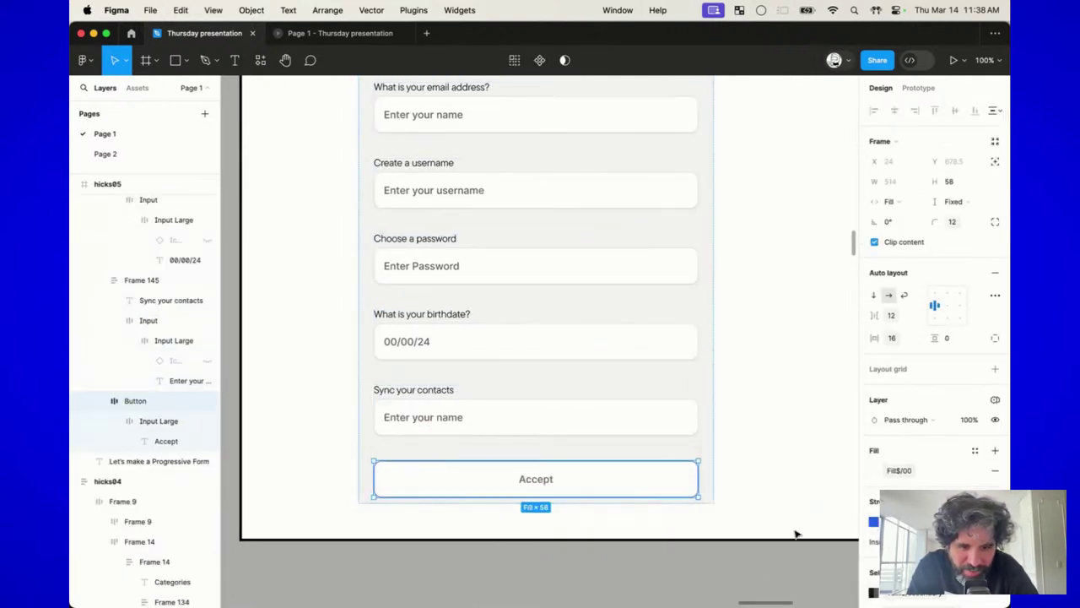
pyautogui.click(995, 414)
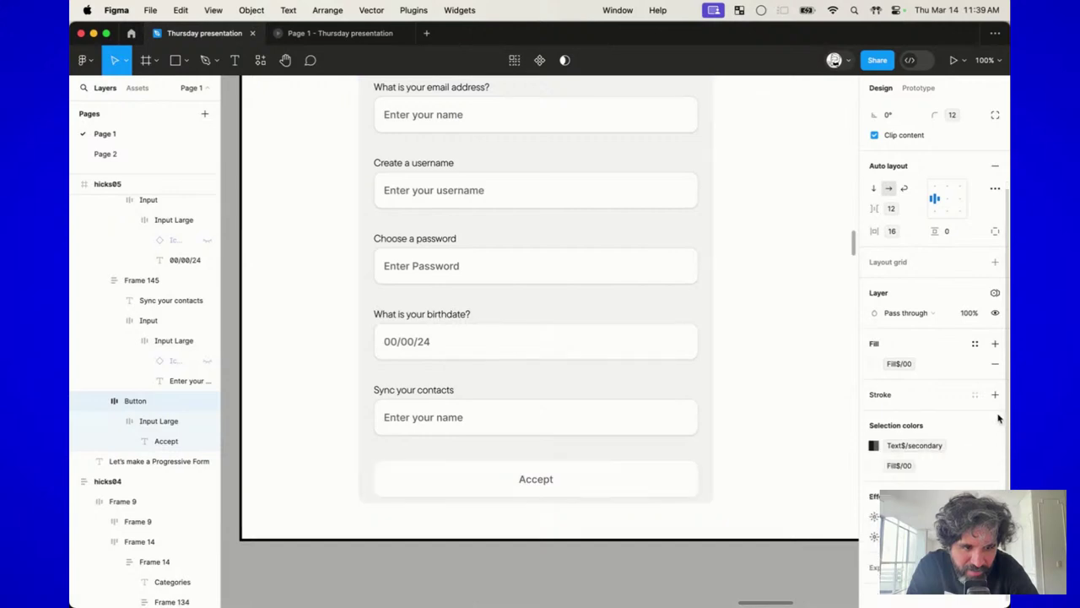
# Step: Fill the Accept button with the library color State$/primary/active
pyautogui.click(872, 362)
pyautogui.scroll(-2, 779, 473)
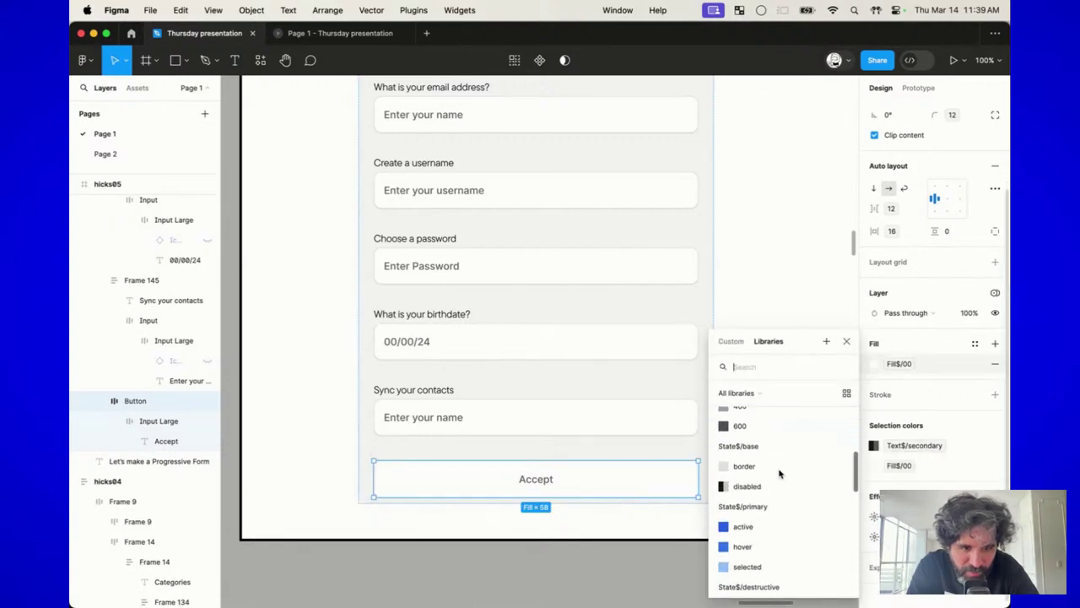
pyautogui.click(777, 524)
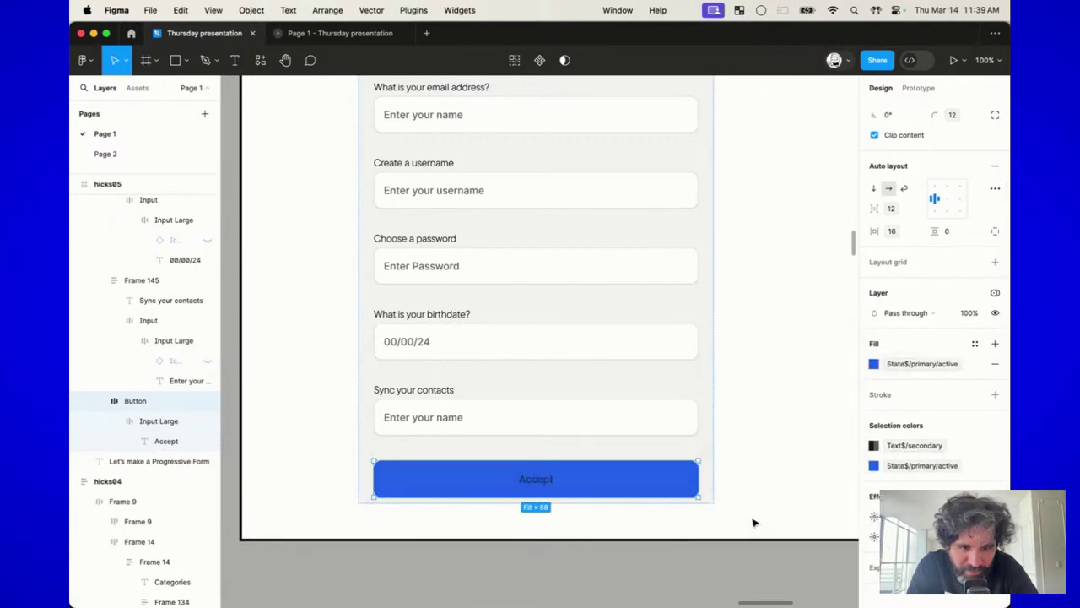
# Step: Detach the Accept button's text color and blue fill from their library styles
pyautogui.click(875, 450)
pyautogui.click(878, 453)
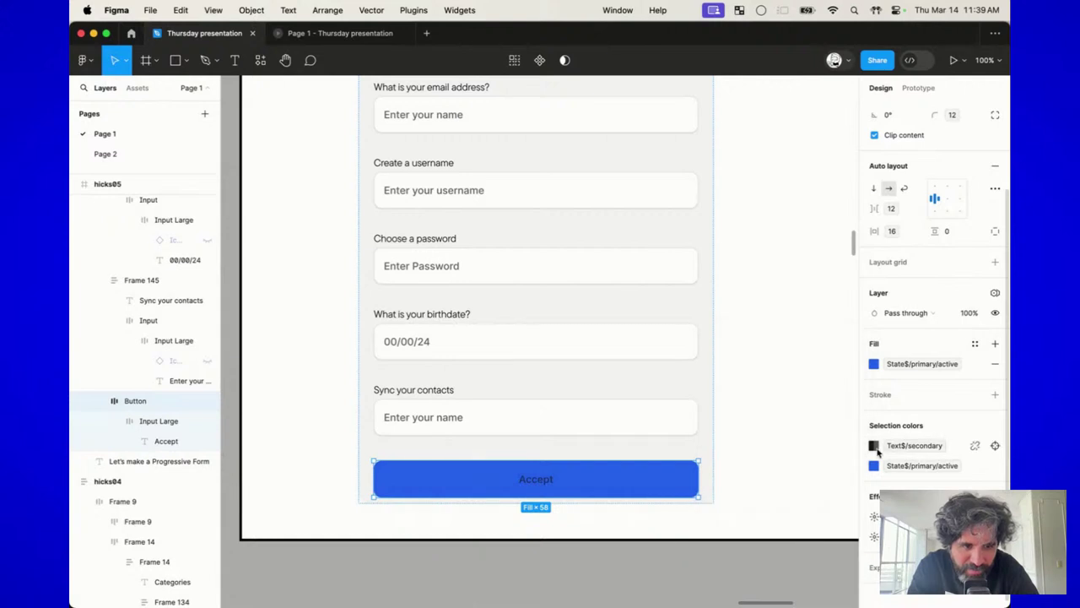
pyautogui.click(875, 449)
pyautogui.scroll(1, 800, 466)
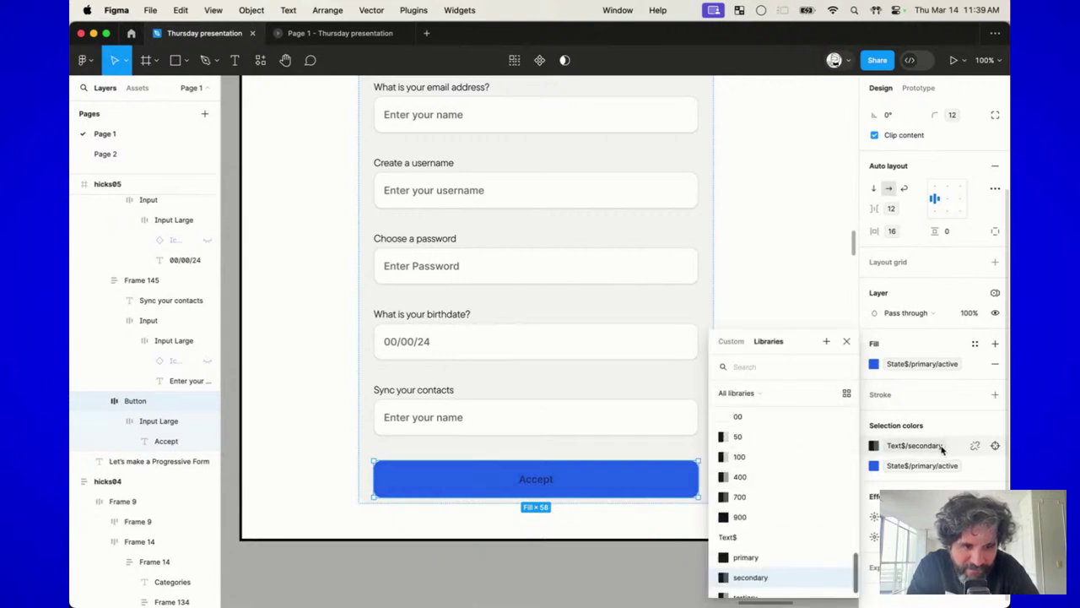
pyautogui.click(975, 446)
pyautogui.click(878, 446)
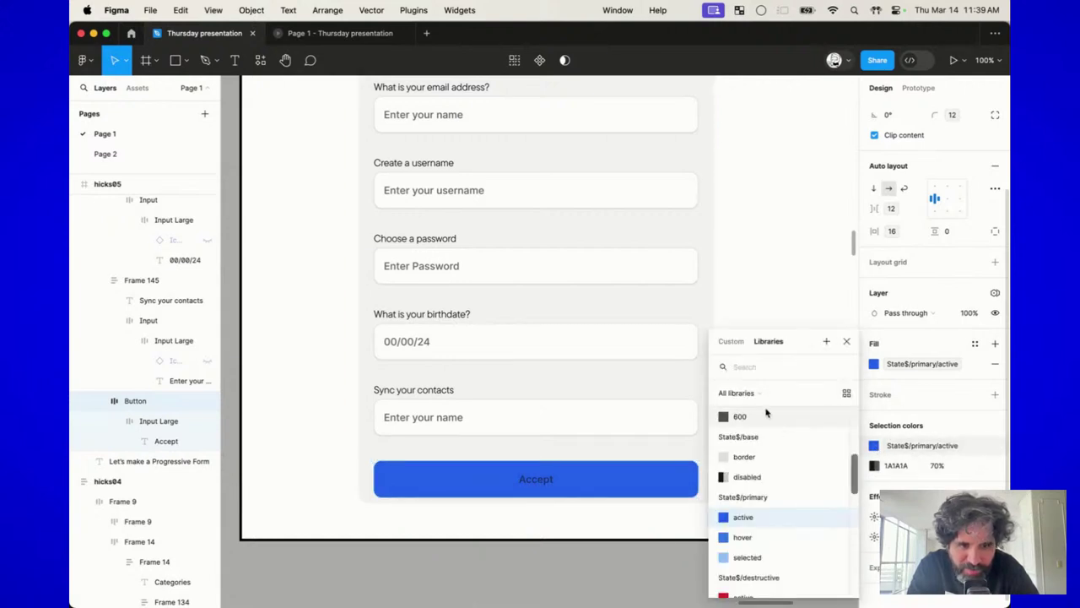
pyautogui.click(975, 445)
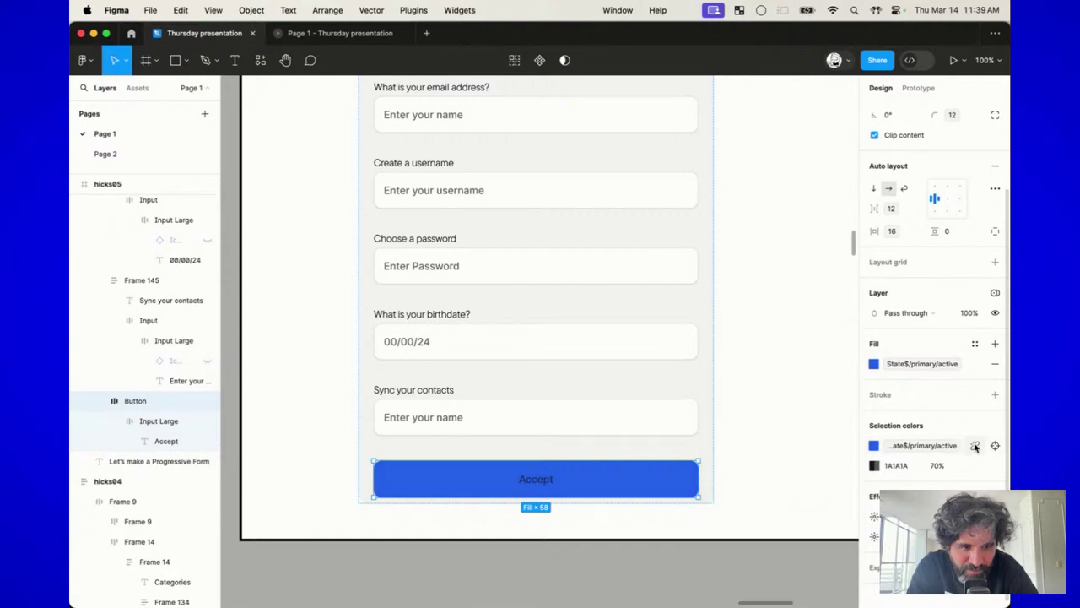
pyautogui.click(876, 364)
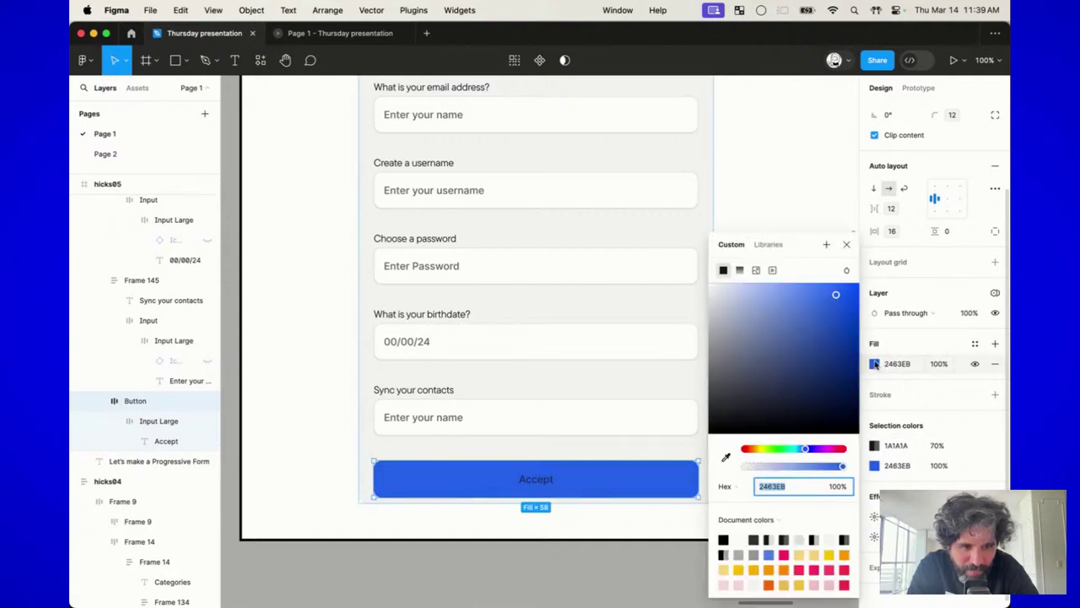
pyautogui.click(637, 581)
# Step: Set the Accept label's text color to FFFFFF and make it fully opaque
pyautogui.keyDown('super'); pyautogui.click(540, 488); pyautogui.keyUp('super')
pyautogui.click(874, 434)
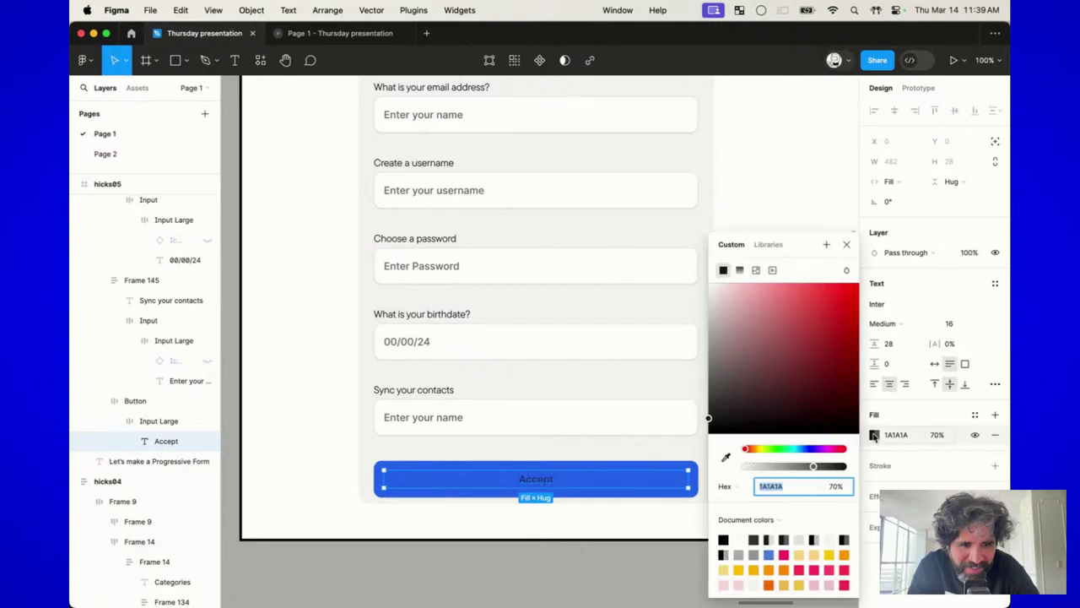
pyautogui.write('FFFFFF')
pyautogui.press('Return')
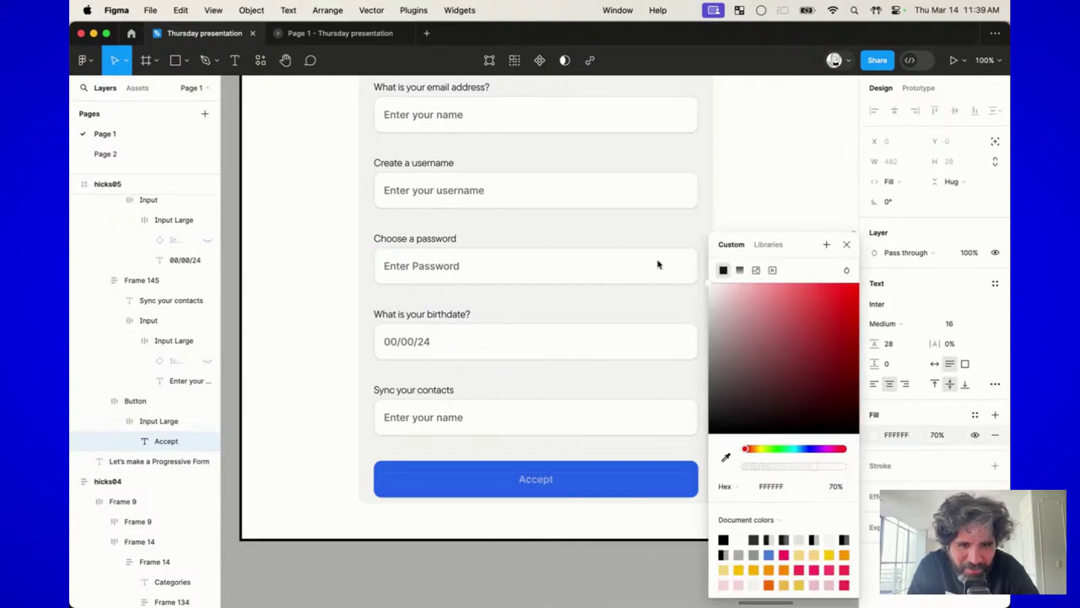
pyautogui.click(938, 436)
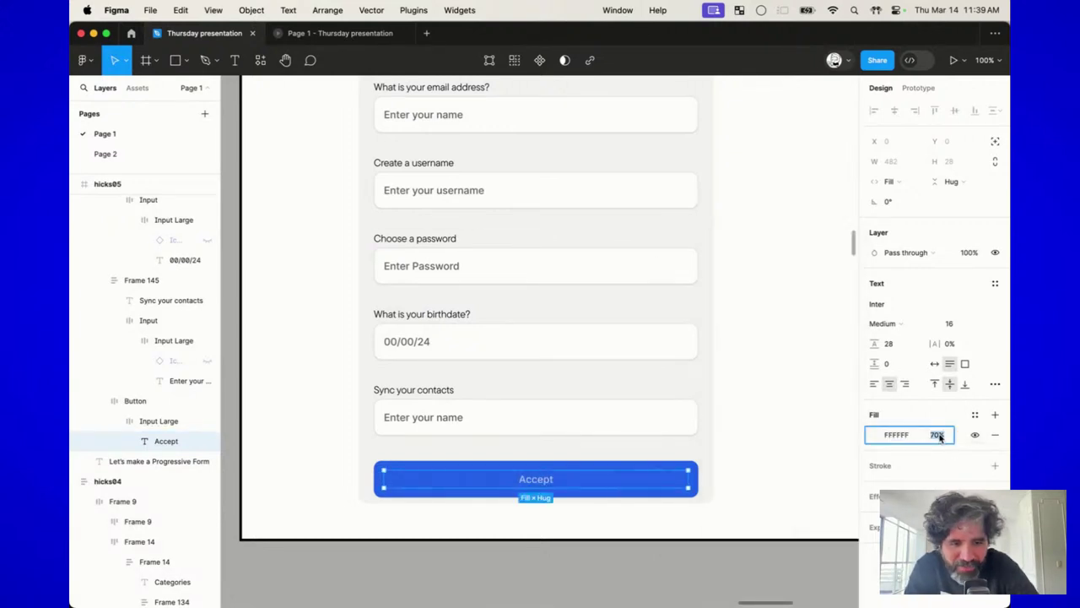
pyautogui.press('Return')
pyautogui.click(758, 387)
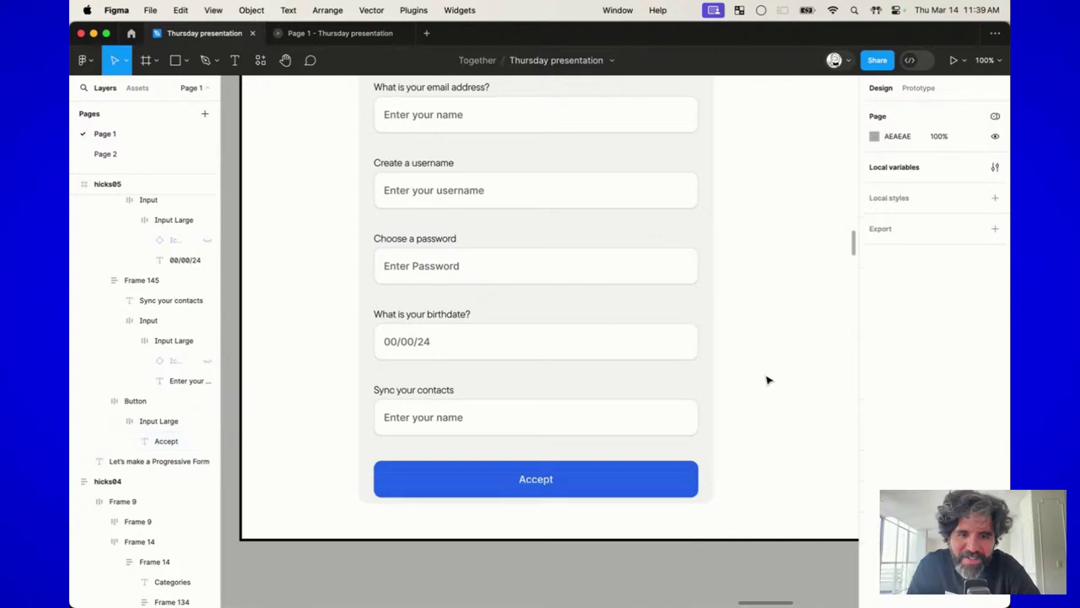
# Step: Stretch the form frame evenly at top and bottom to a height of about 794, with its top at about Y 250
pyautogui.scroll(-5, 767, 379)
pyautogui.click(624, 293)
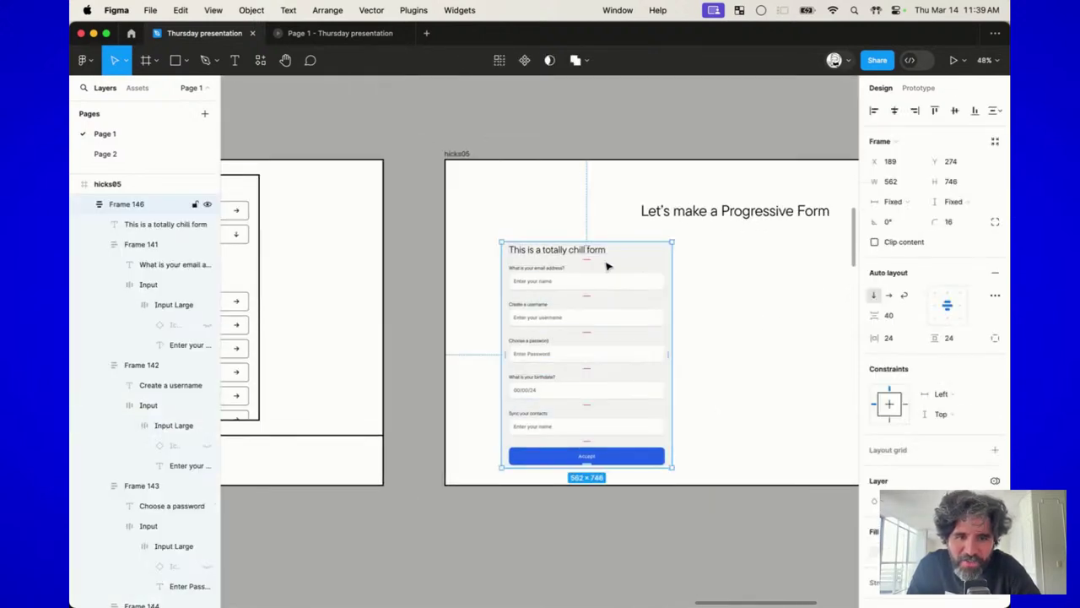
pyautogui.scroll(5, 561, 238)
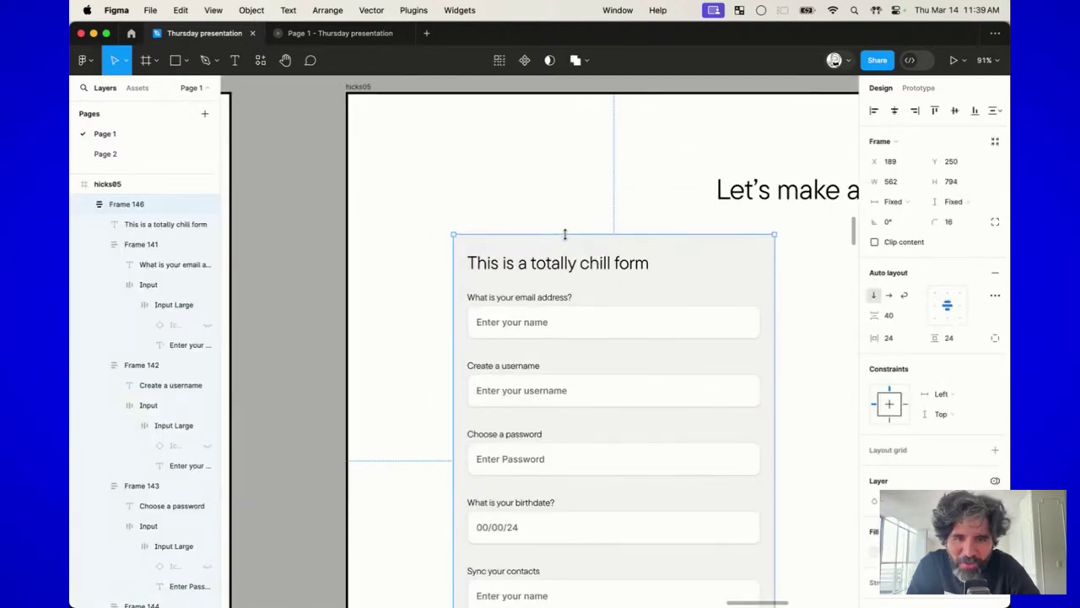
pyautogui.scroll(-4, 563, 239)
pyautogui.click(750, 313)
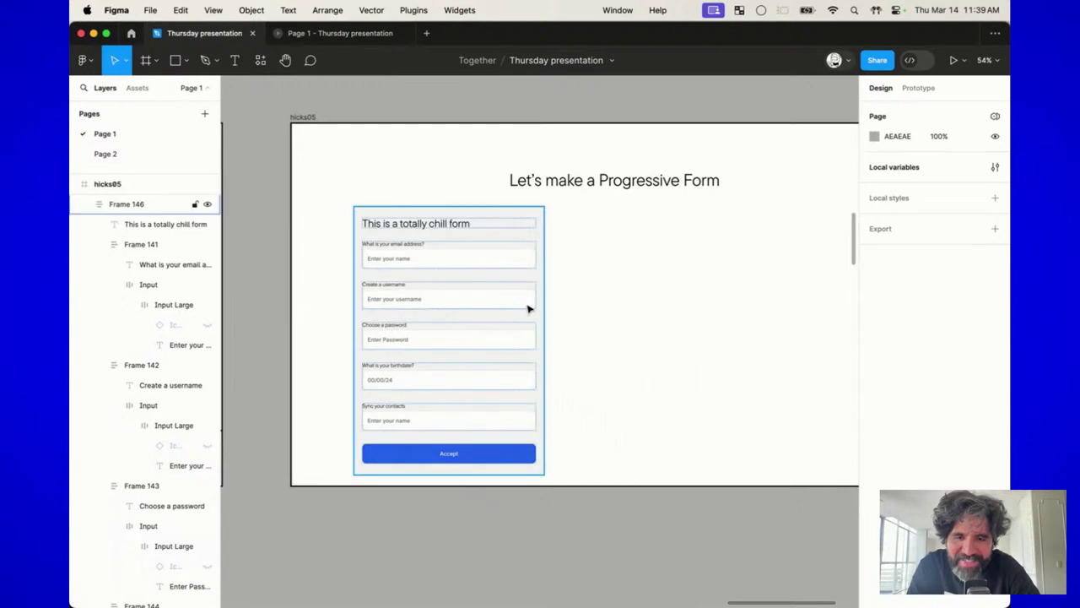
pyautogui.hscroll(2, 528, 306)
pyautogui.scroll(-1, 528, 307)
pyautogui.doubleClick(355, 216)
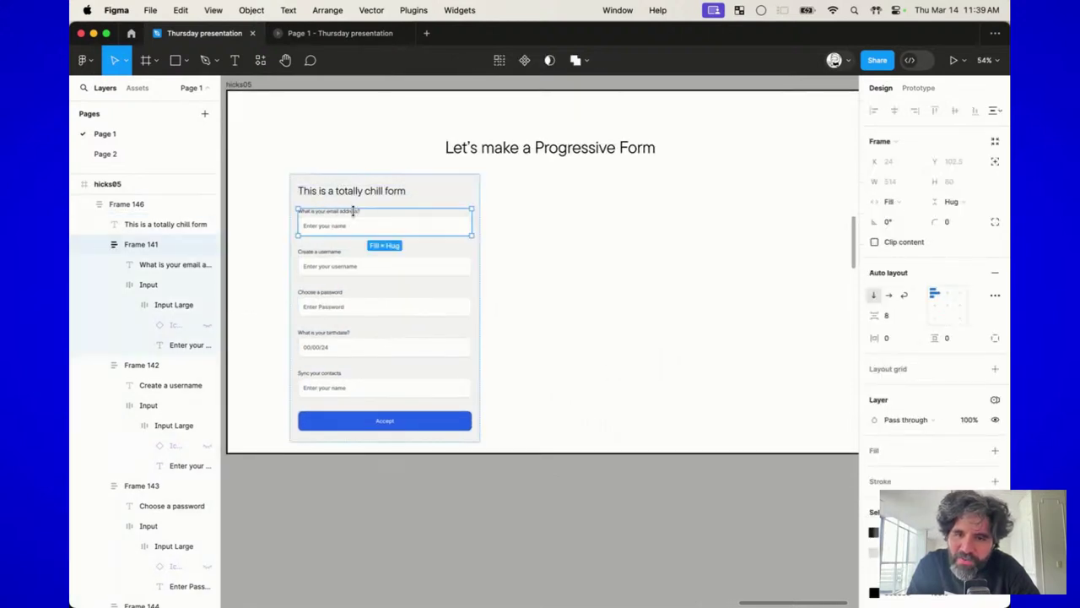
pyautogui.keyDown('shift'); pyautogui.click(361, 193); pyautogui.keyUp('shift')
pyautogui.moveTo(361, 192); pyautogui.dragTo(728, 235)
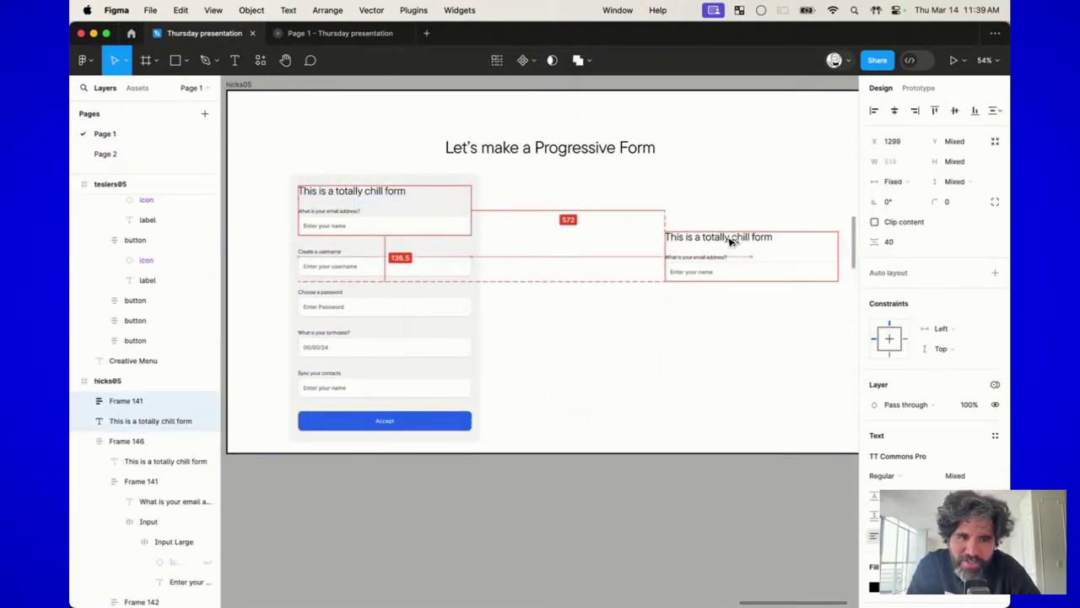
pyautogui.scroll(3, 632, 282)
pyautogui.hscroll(3, 632, 282)
pyautogui.scroll(-3, 632, 283)
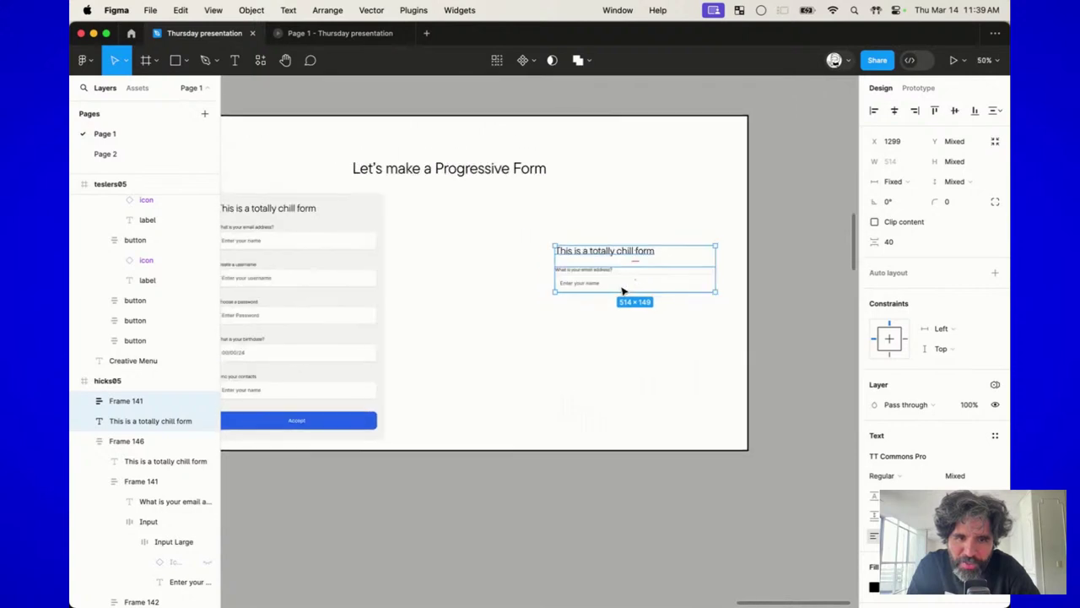
pyautogui.moveTo(622, 289); pyautogui.dragTo(583, 292)
pyautogui.click(483, 250)
pyautogui.hscroll(-2, 484, 251)
pyautogui.scroll(-1, 484, 250)
pyautogui.click(405, 241)
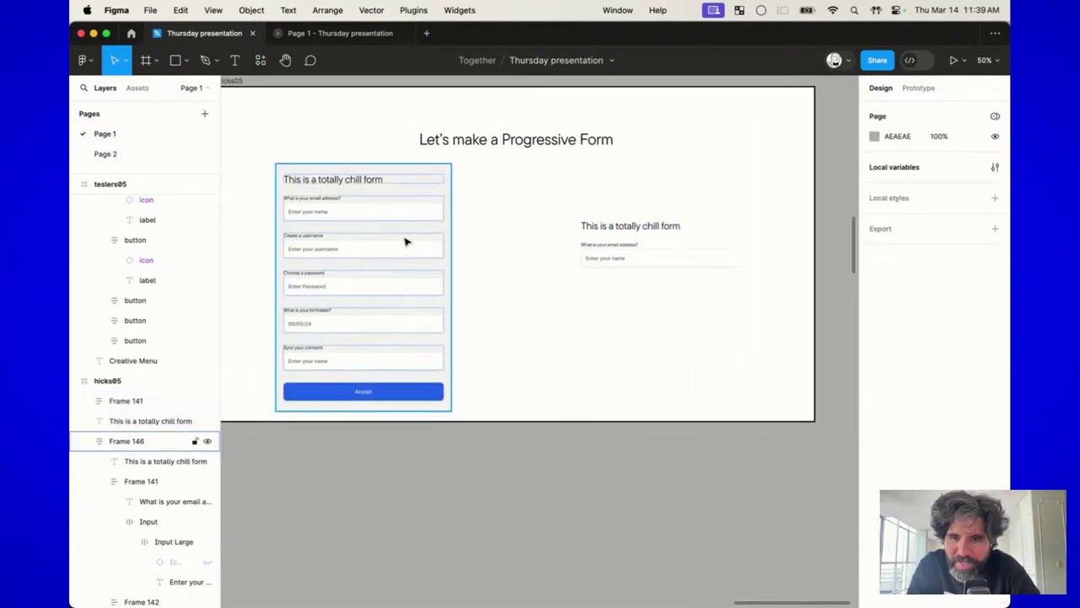
pyautogui.moveTo(579, 211); pyautogui.dragTo(714, 345)
pyautogui.press('Delete')
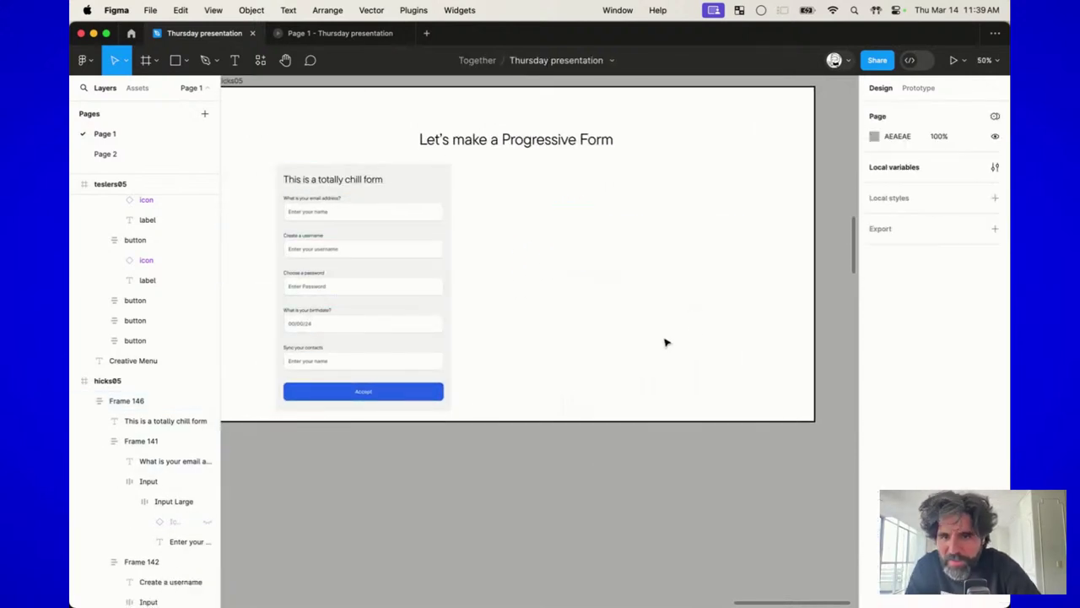
# Step: Duplicate the form frame at X 1100, Y 250 and delete the username, password, birthdate and contacts fields from the copy
pyautogui.click(433, 254)
pyautogui.moveTo(434, 253); pyautogui.dragTo(713, 251)
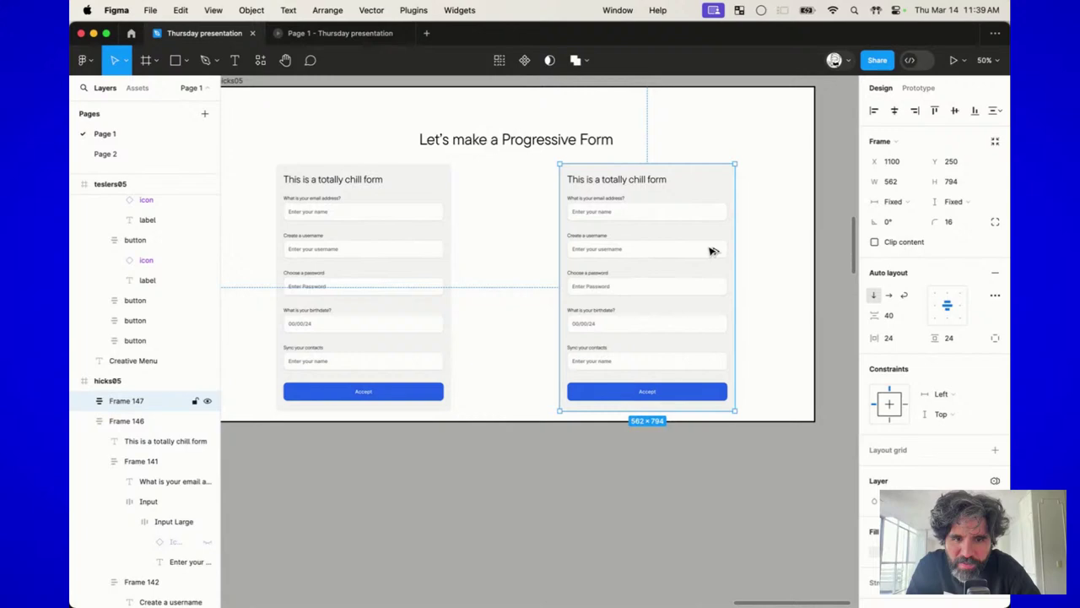
pyautogui.doubleClick(623, 245)
pyautogui.keyDown('shift'); pyautogui.click(616, 282); pyautogui.keyUp('shift')
pyautogui.keyDown('shift'); pyautogui.click(610, 316); pyautogui.keyUp('shift')
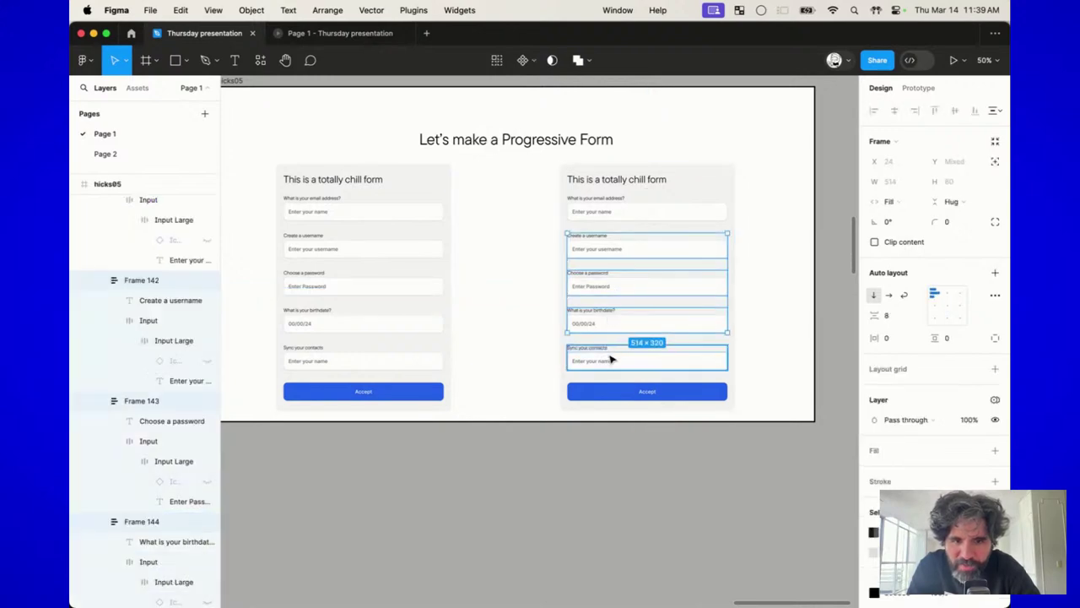
pyautogui.keyDown('shift'); pyautogui.click(612, 360); pyautogui.keyUp('shift')
pyautogui.press('Delete')
pyautogui.scroll(5, 682, 281)
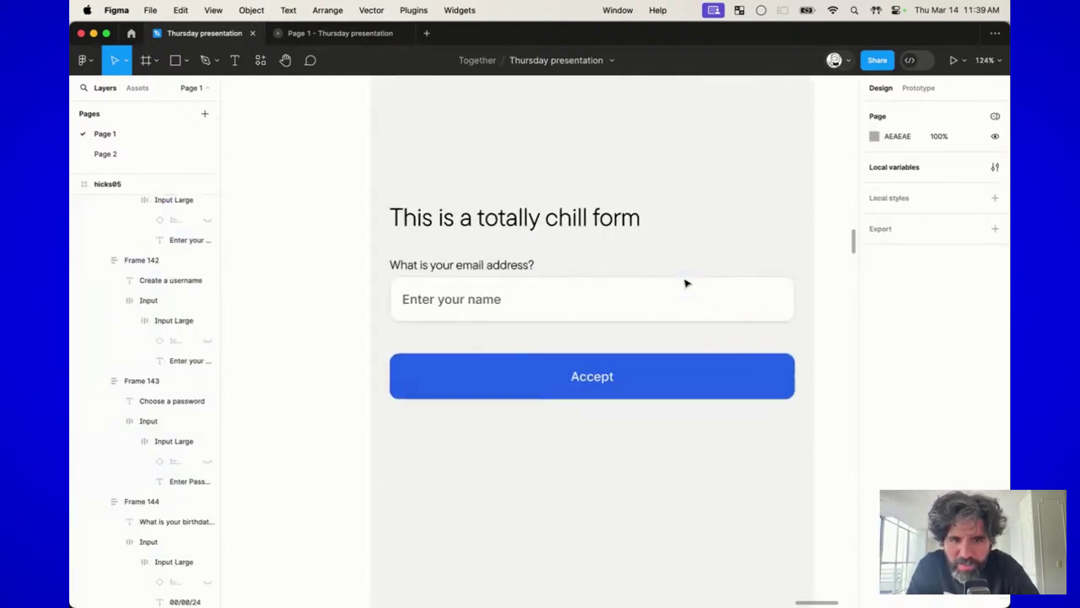
pyautogui.scroll(-5, 573, 207)
# Step: Widen the copied form frame evenly on both sides to a width of about 690
pyautogui.click(538, 177)
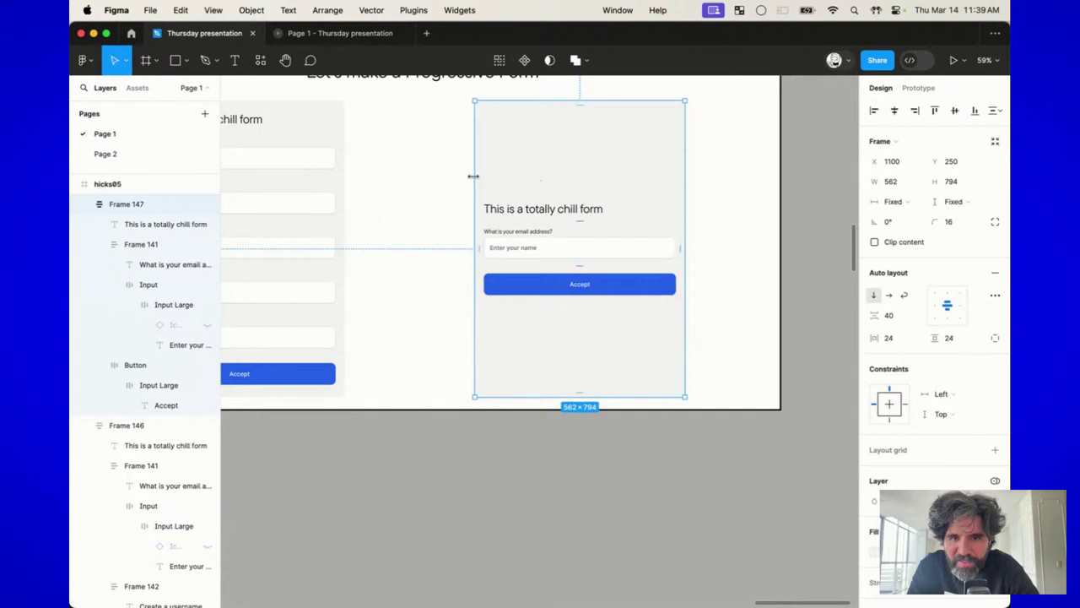
pyautogui.moveTo(474, 176); pyautogui.dragTo(448, 175)
pyautogui.scroll(3, 612, 268)
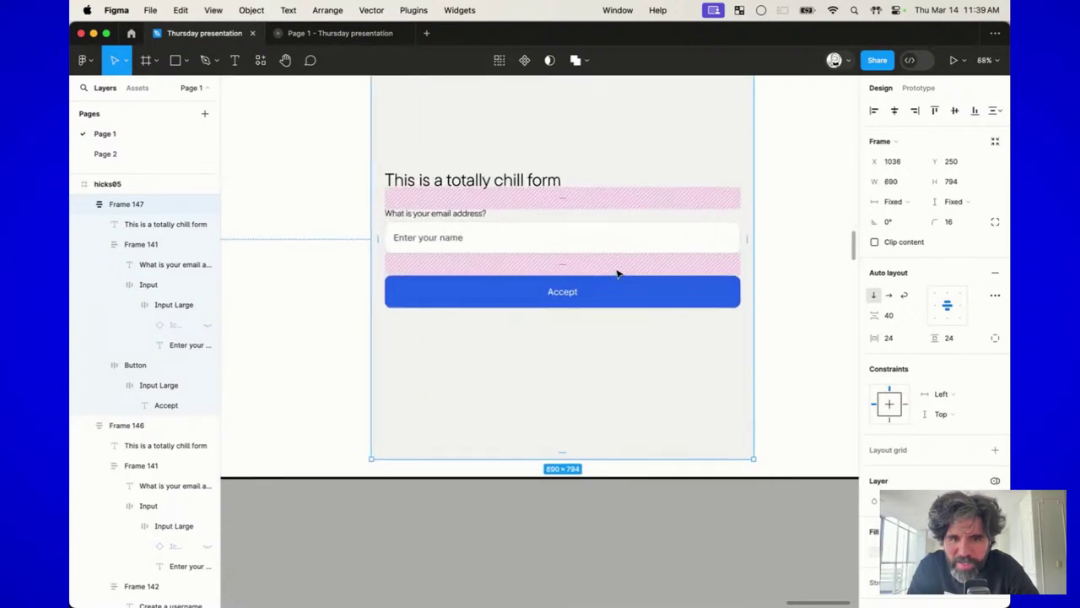
# Step: Duplicate the "This is a totally chill form" heading in the copied form and make the duplicate its first item
pyautogui.click(487, 235)
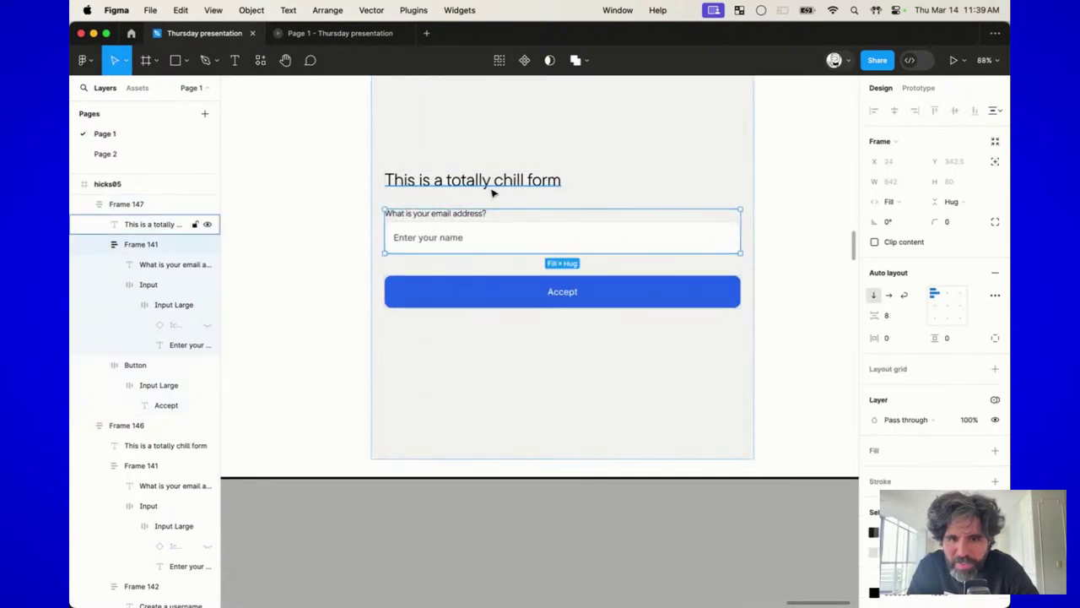
pyautogui.click(489, 188)
pyautogui.press('super+d')
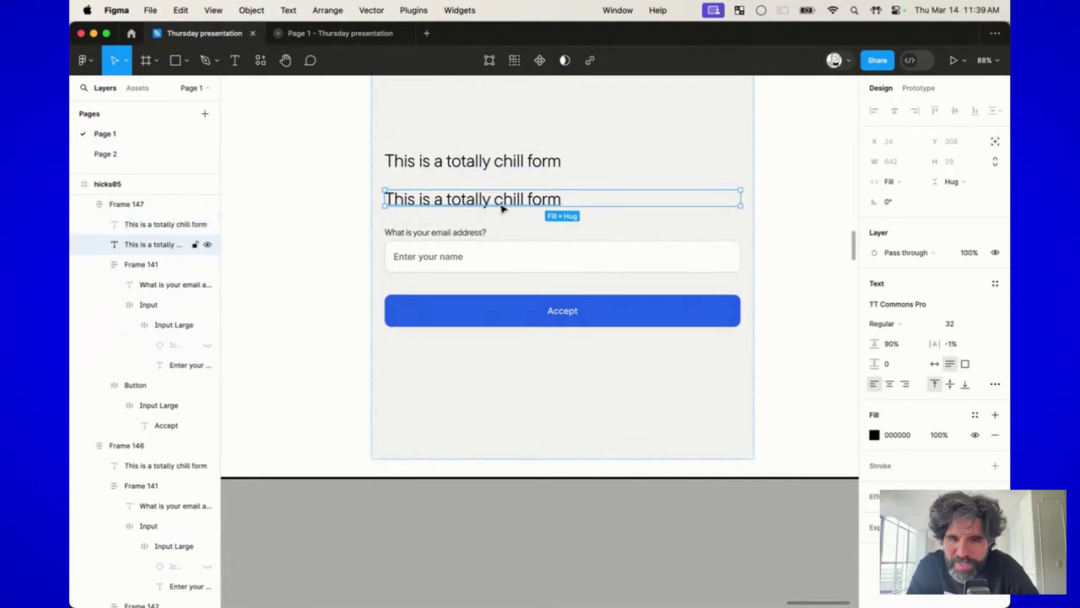
pyautogui.press('Down')
pyautogui.press('Down')
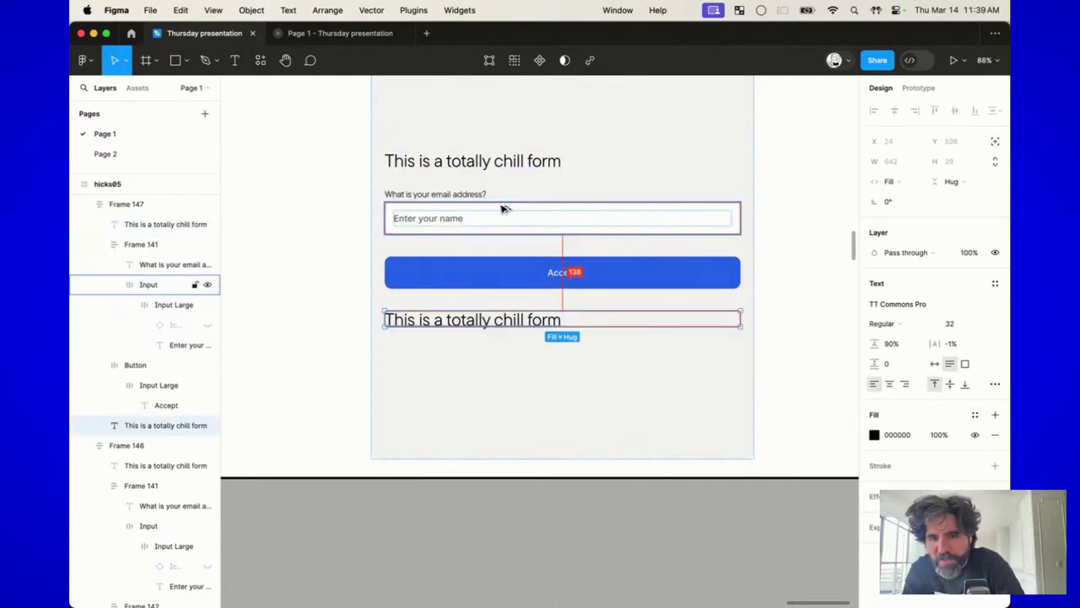
pyautogui.press('Up')
pyautogui.press('Up')
pyautogui.press('Up')
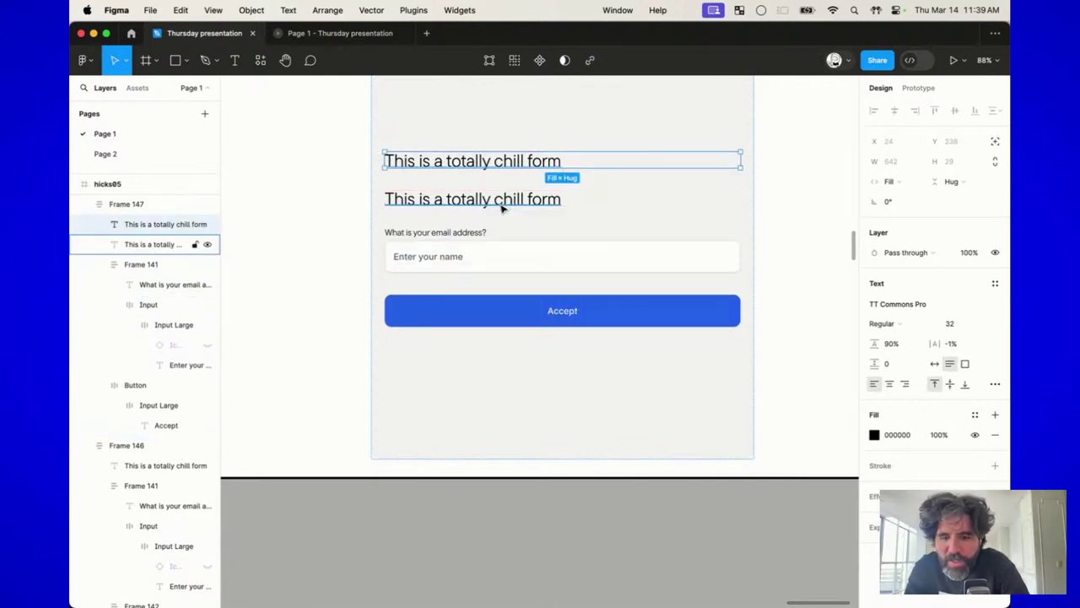
# Step: Change the upper heading's text to "1 of 5 questions" and set its font size to 16
pyautogui.press('Return')
pyautogui.write('1')
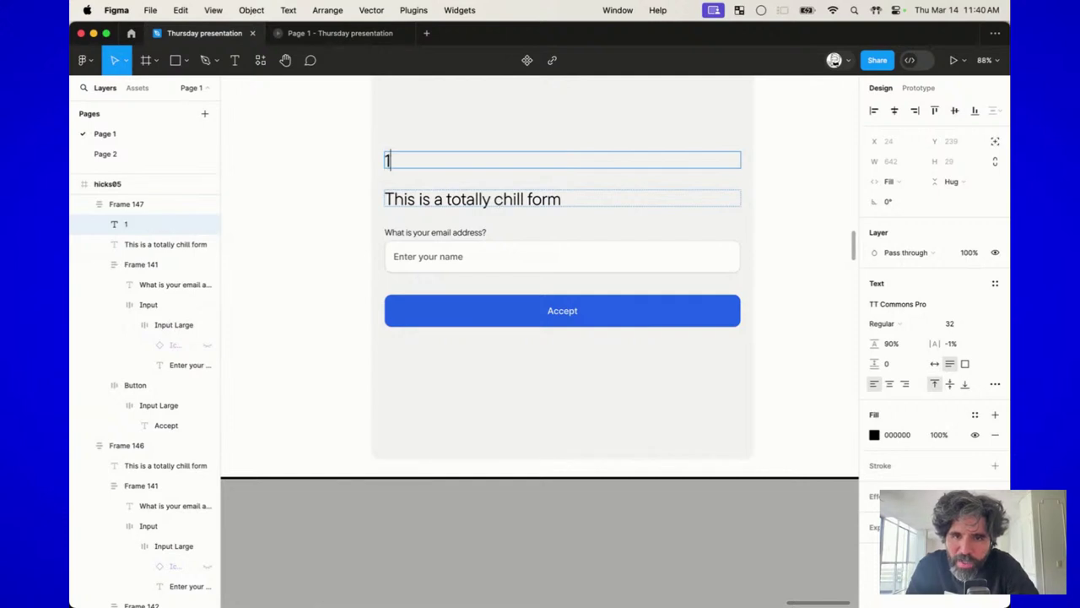
pyautogui.write(' of 5')
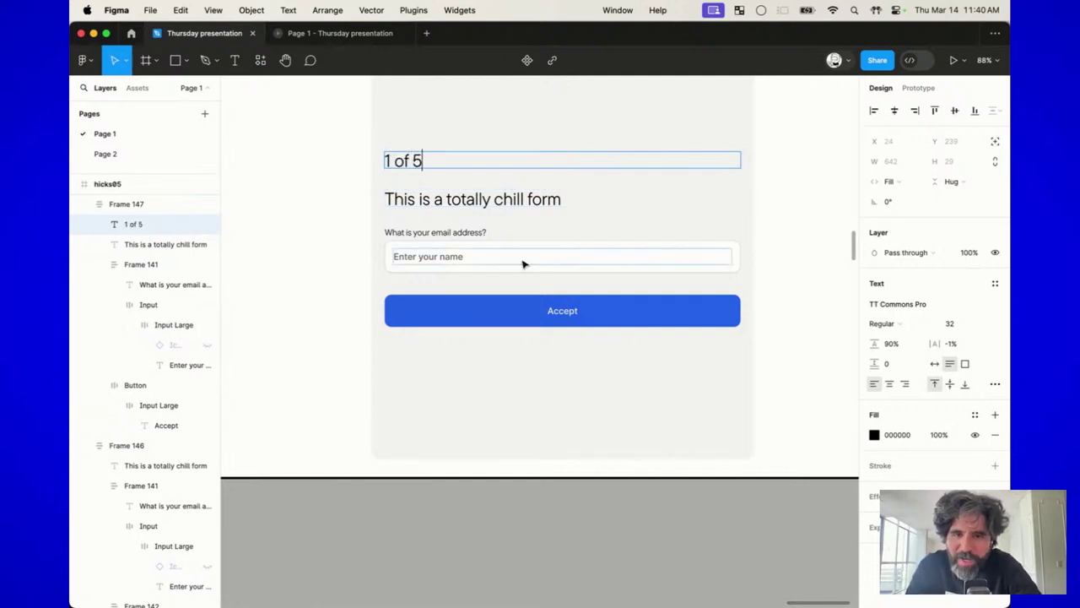
pyautogui.press('Escape')
pyautogui.press('Return')
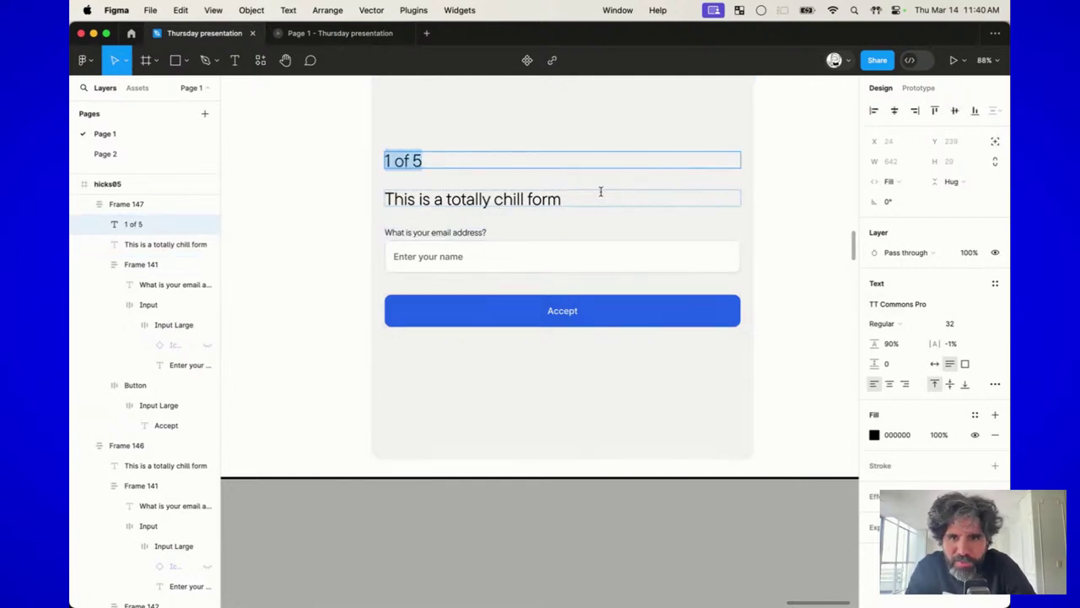
pyautogui.press('Right')
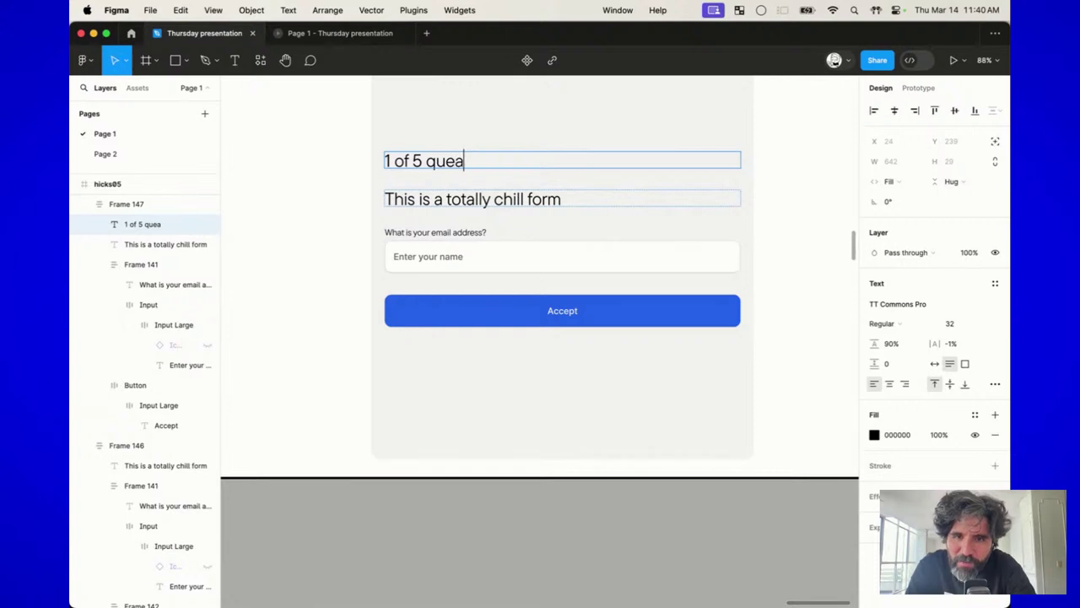
pyautogui.press('Escape')
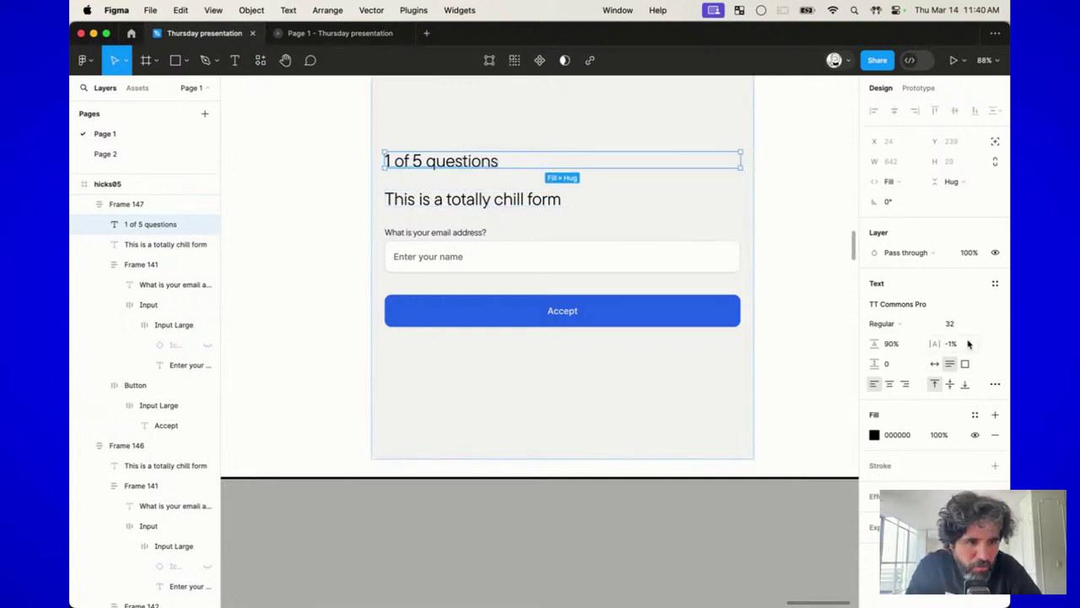
pyautogui.write('16')
pyautogui.press('Return')
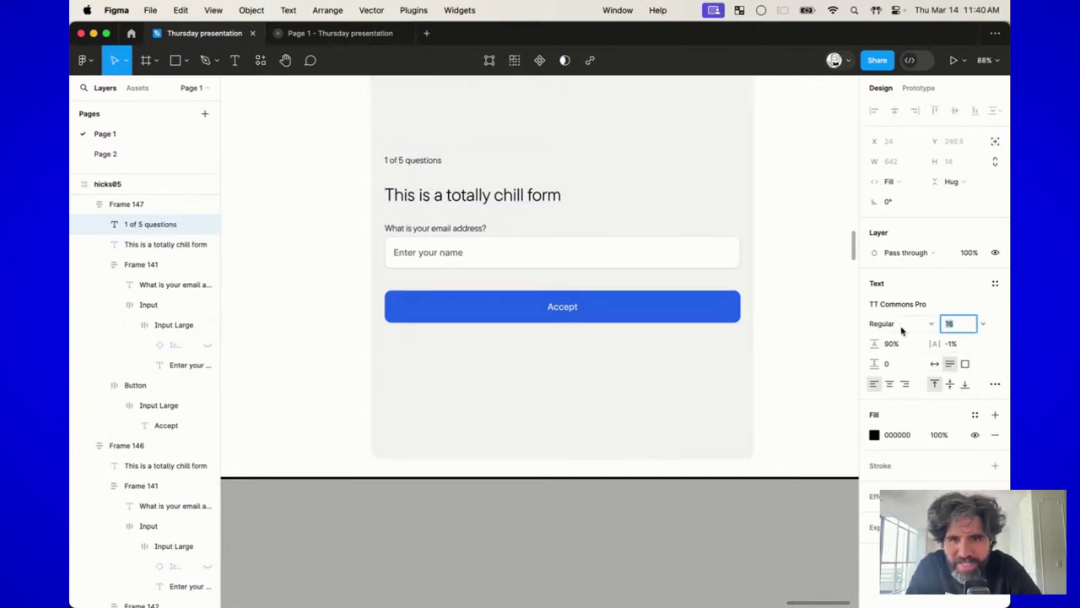
# Step: Group the question counter and the heading in an auto layout with a vertical gap of 16
pyautogui.click(540, 196)
pyautogui.keyDown('shift'); pyautogui.click(428, 160); pyautogui.keyUp('shift')
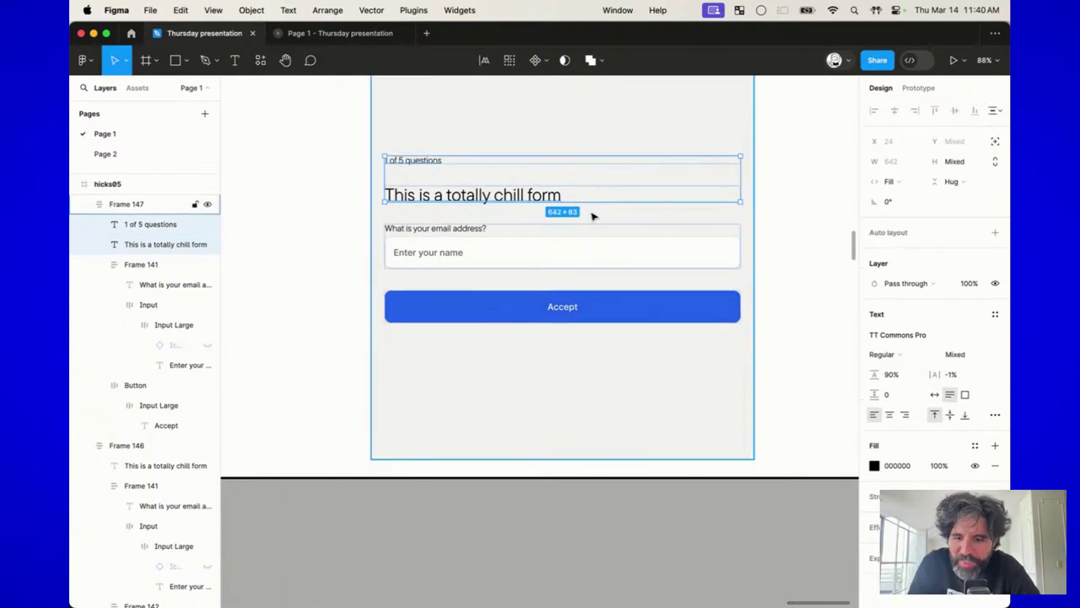
pyautogui.hotkey('shift', 'a')
pyautogui.click(893, 316)
pyautogui.write('8')
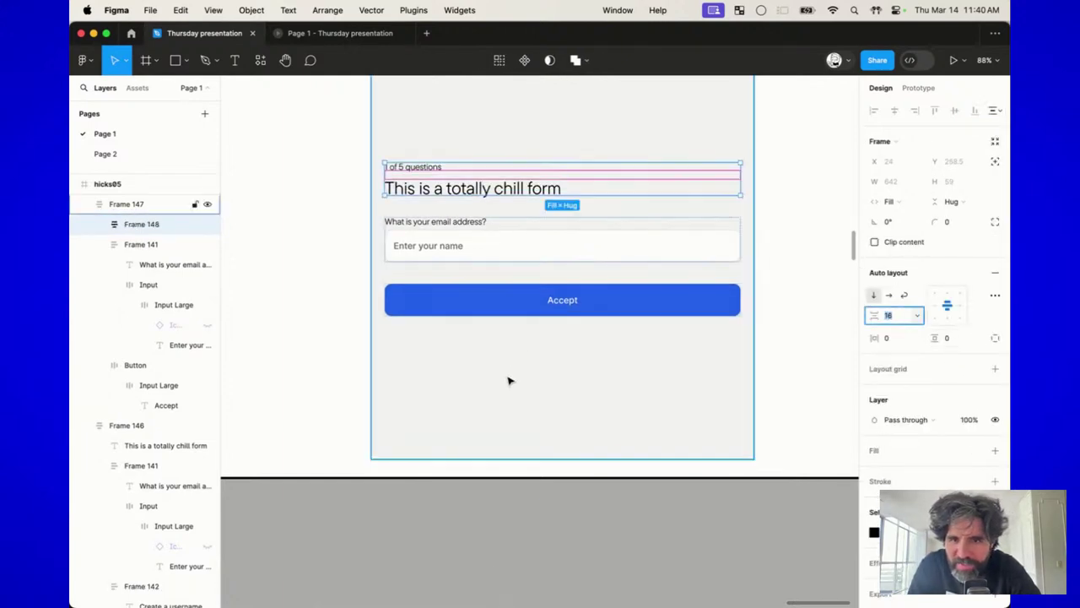
pyautogui.press('Escape')
# Step: Group the email field and the Accept button in an auto layout with a vertical gap of 16
pyautogui.scroll(3, 508, 379)
pyautogui.hscroll(-2, 508, 379)
pyautogui.click(547, 430)
pyautogui.keyDown('shift'); pyautogui.click(540, 368); pyautogui.keyUp('shift')
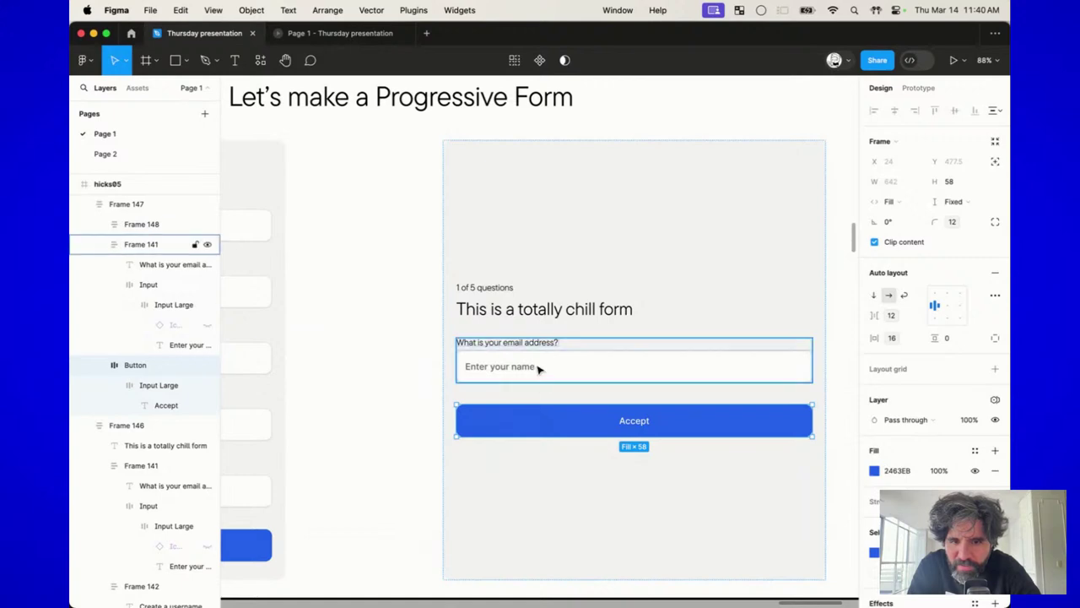
pyautogui.hotkey('shift', 'a')
pyautogui.click(886, 315)
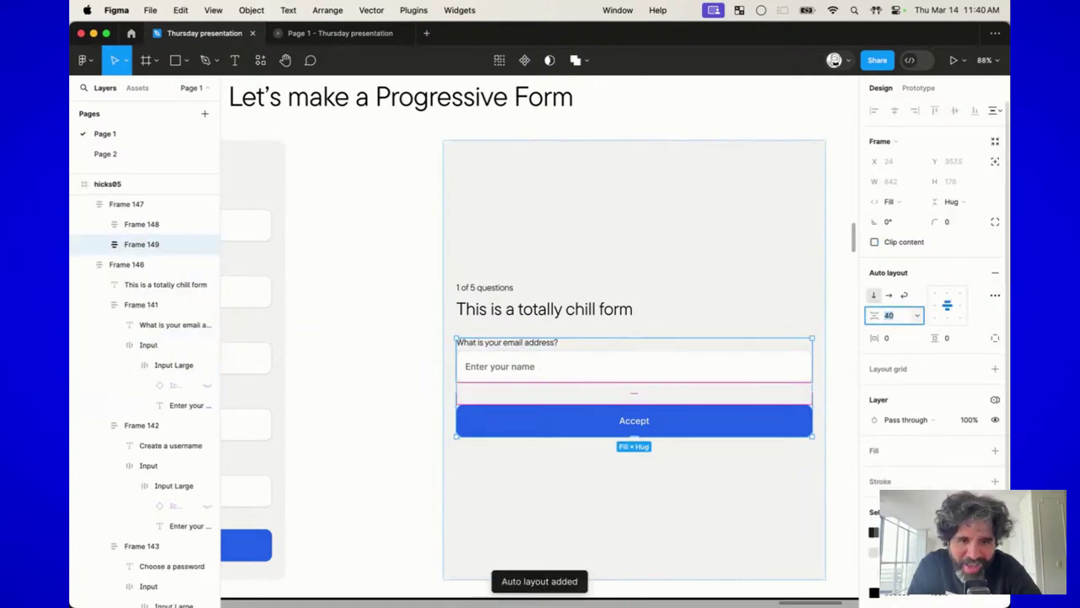
pyautogui.write('16')
pyautogui.press('Return')
# Step: Set the copied form frame's horizontal padding to 48
pyautogui.scroll(-1, 566, 476)
pyautogui.hscroll(2, 566, 475)
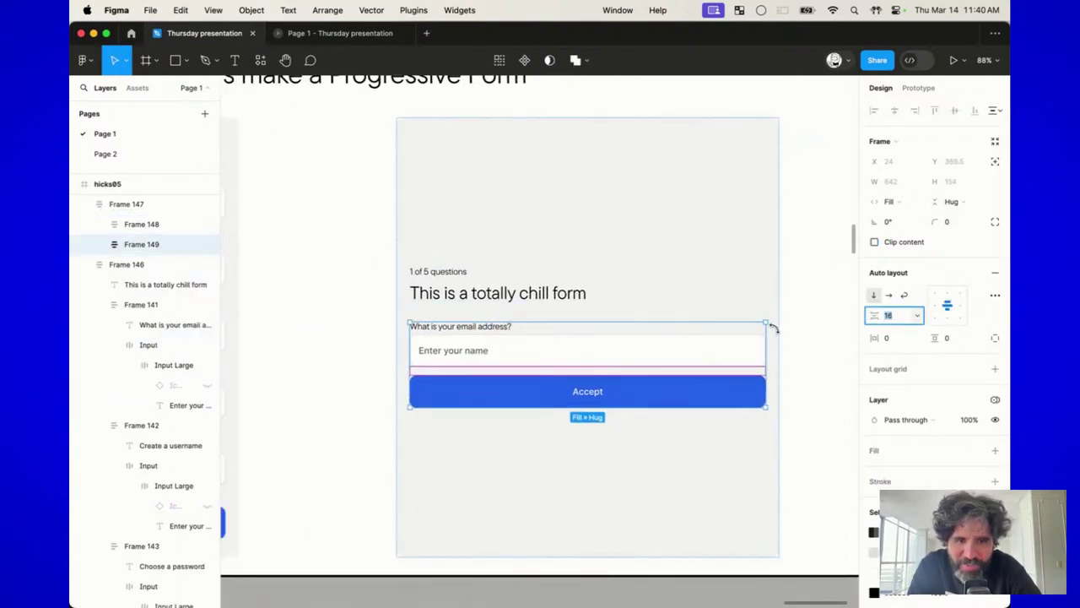
pyautogui.press('Escape')
pyautogui.click(748, 261)
pyautogui.click(895, 338)
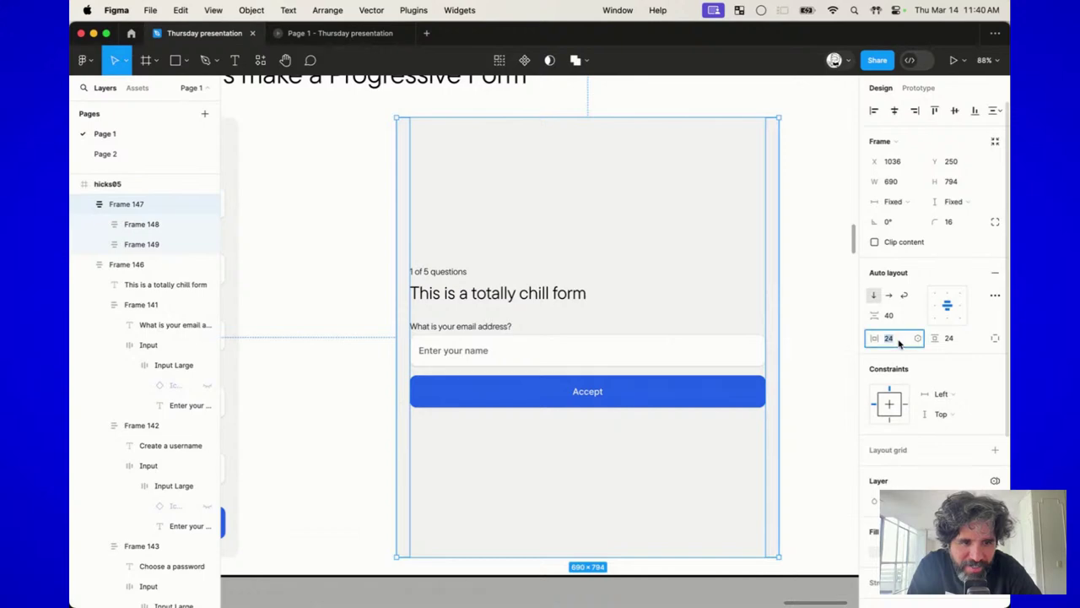
pyautogui.write('48')
pyautogui.press('Return')
pyautogui.scroll(-1, 841, 374)
pyautogui.hscroll(2, 841, 374)
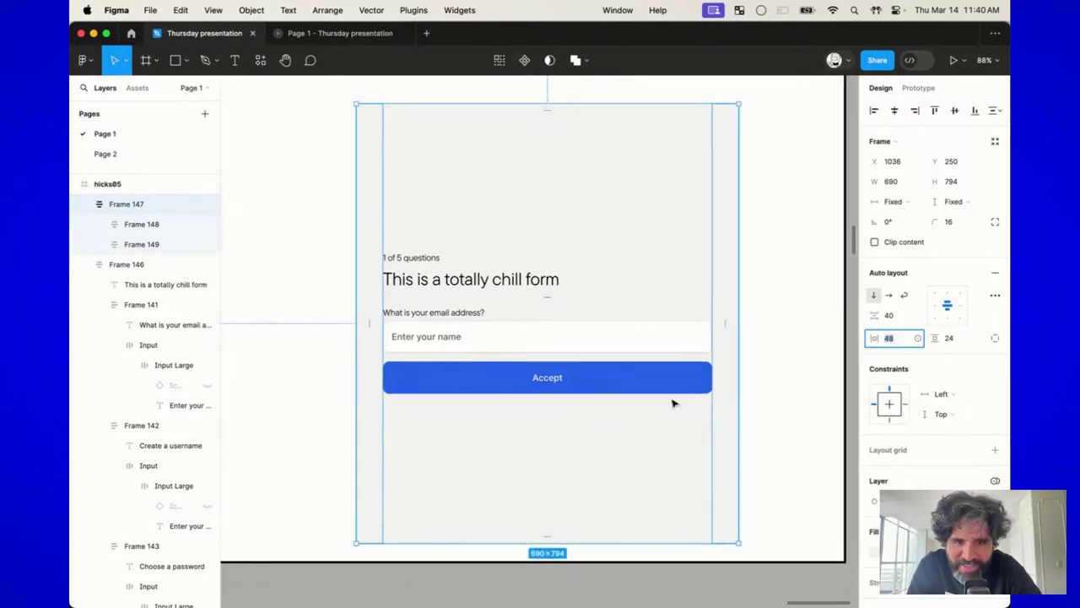
pyautogui.click(784, 306)
# Step: Change the copied form's button label to "Continue"
pyautogui.scroll(3, 491, 358)
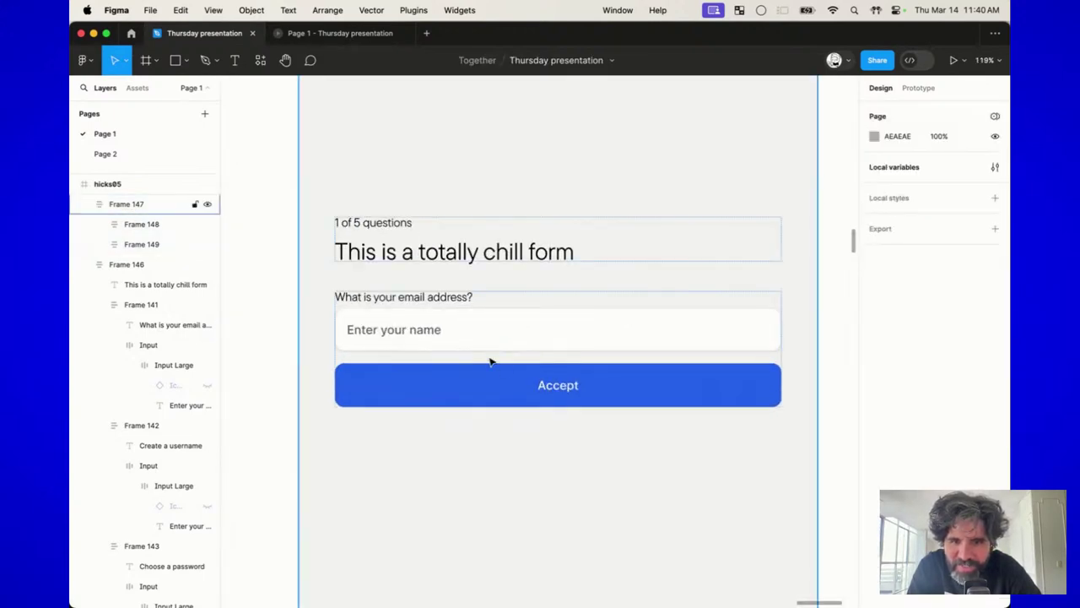
pyautogui.click(525, 397)
pyautogui.doubleClick(557, 385)
pyautogui.doubleClick(557, 386)
pyautogui.write('Co')
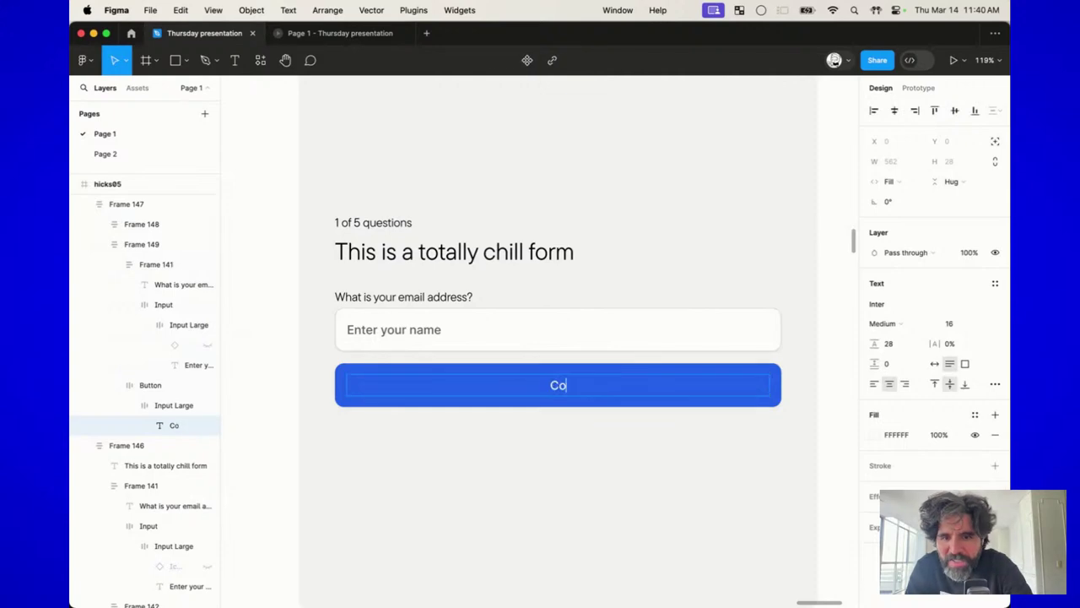
pyautogui.write('ntinue')
pyautogui.press('Escape')
# Step: Examine the one-question form's counter, heading, email field and button up close and beside the long form
pyautogui.scroll(-3, 596, 289)
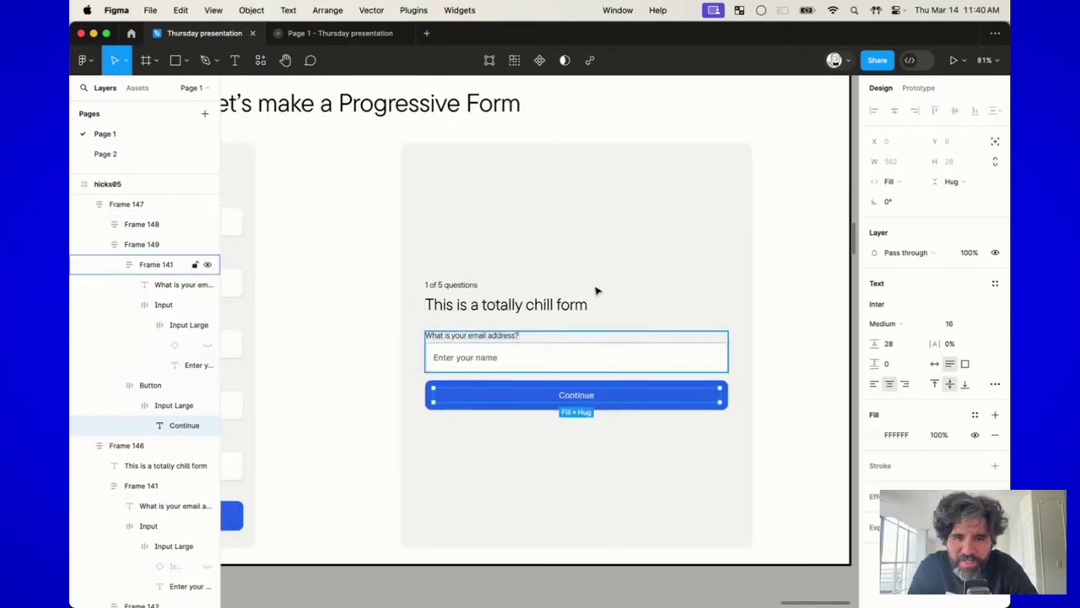
pyautogui.scroll(5, 462, 279)
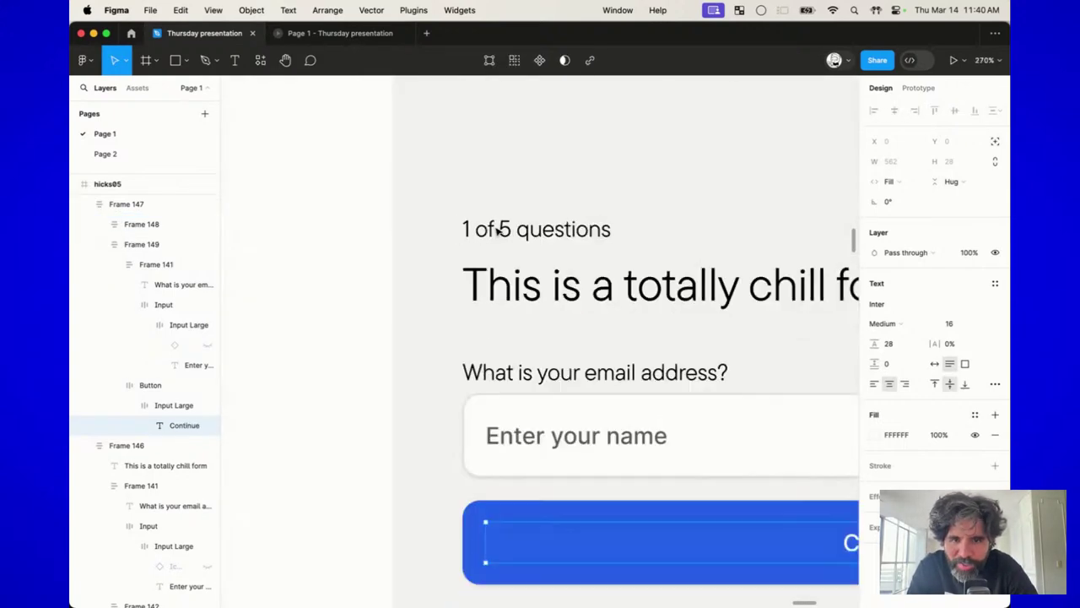
pyautogui.scroll(-6, 496, 231)
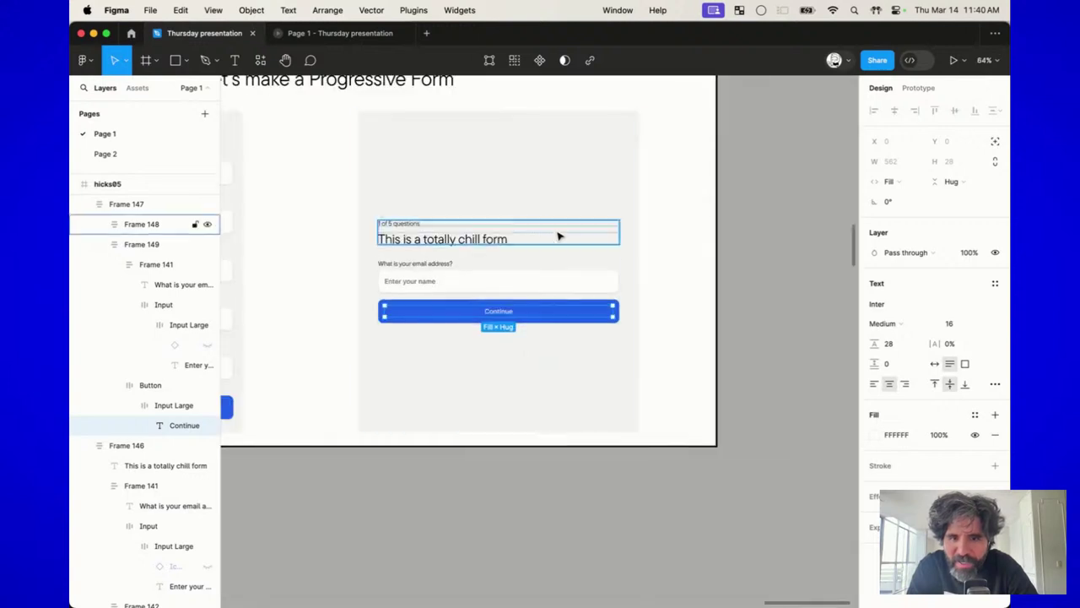
pyautogui.click(707, 235)
pyautogui.scroll(2, 494, 289)
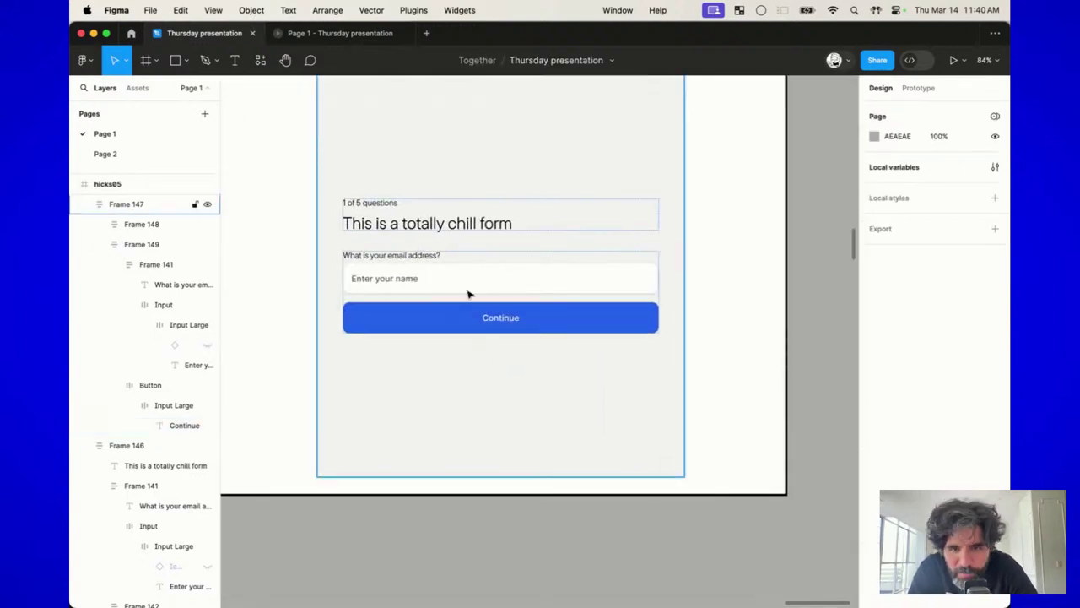
pyautogui.hscroll(-3, 512, 272)
pyautogui.scroll(-1, 512, 271)
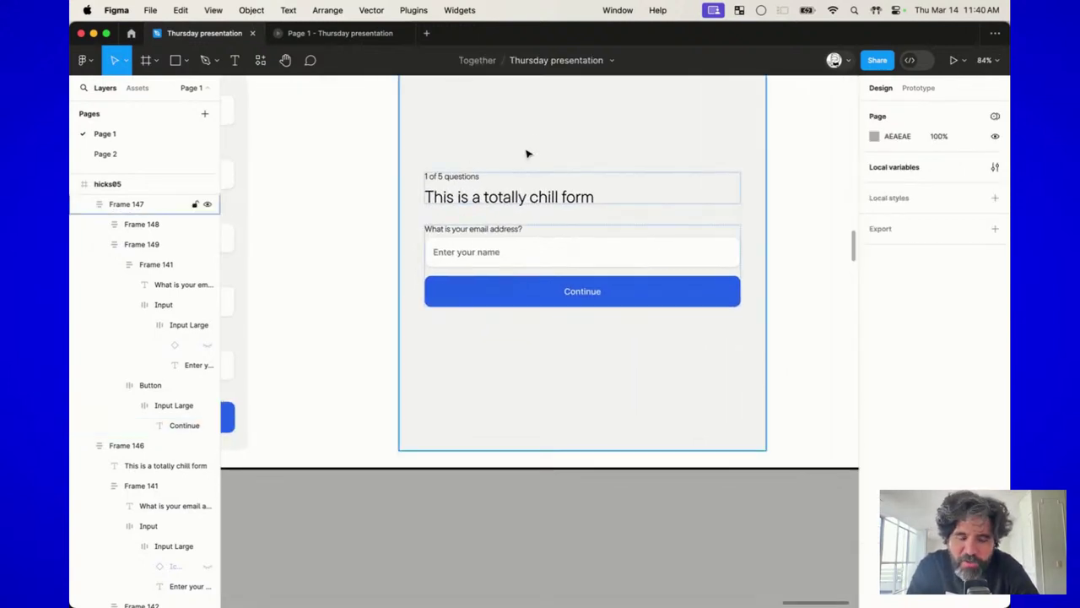
pyautogui.scroll(2, 526, 154)
pyautogui.hscroll(-3, 536, 151)
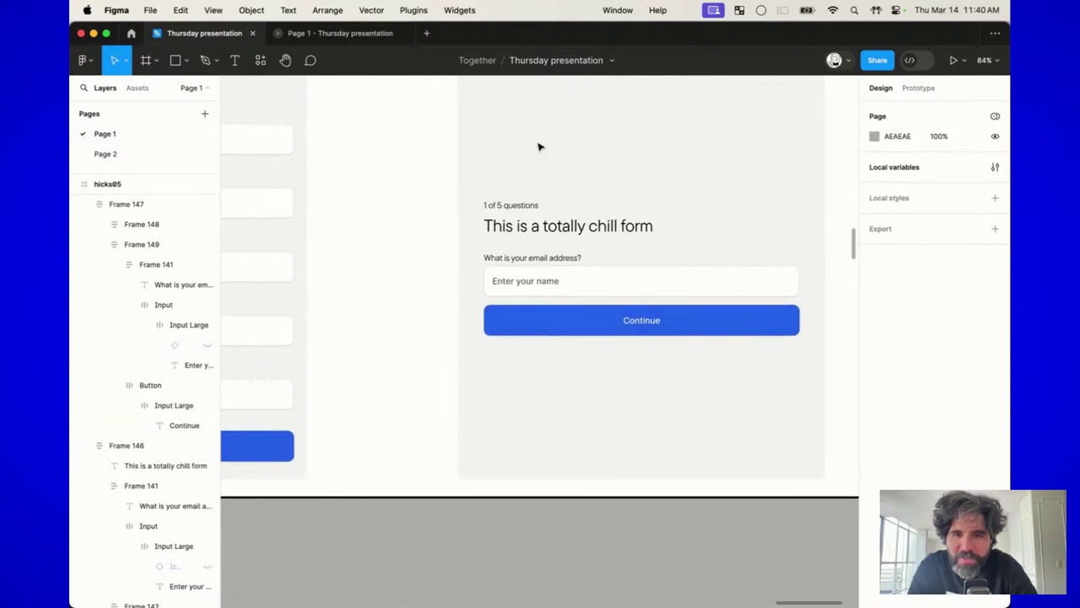
# Step: Review the progressive form's layout close up, from the question counter down to the Continue button
pyautogui.scroll(3, 539, 147)
pyautogui.hscroll(3, 537, 144)
pyautogui.scroll(3, 541, 291)
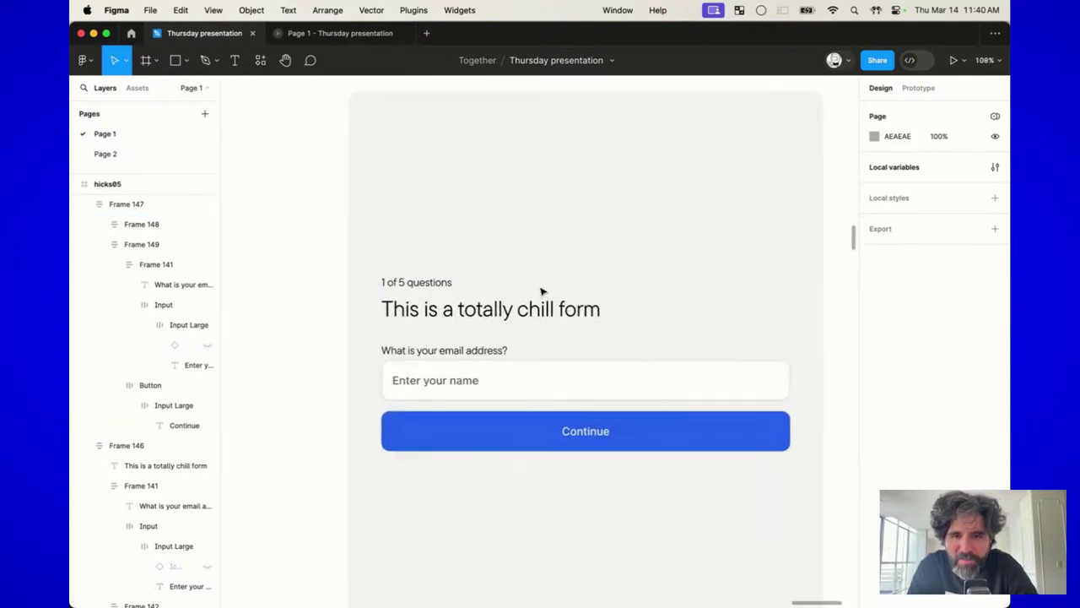
pyautogui.hscroll(3, 541, 291)
pyautogui.scroll(1, 542, 291)
pyautogui.scroll(-3, 541, 291)
pyautogui.hscroll(-1, 542, 291)
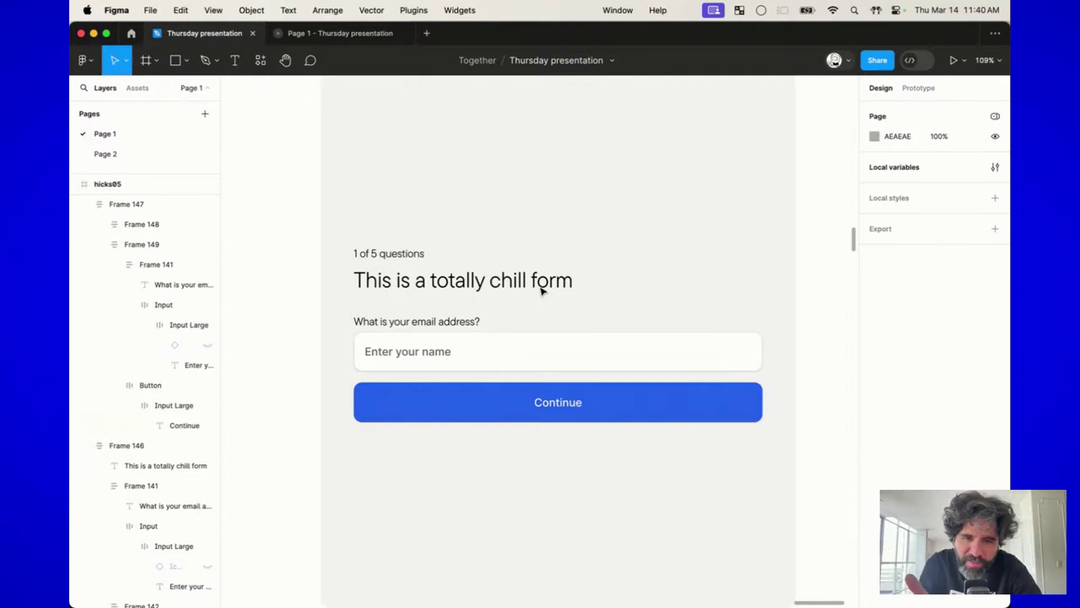
pyautogui.scroll(-2, 542, 291)
pyautogui.hscroll(-1, 541, 291)
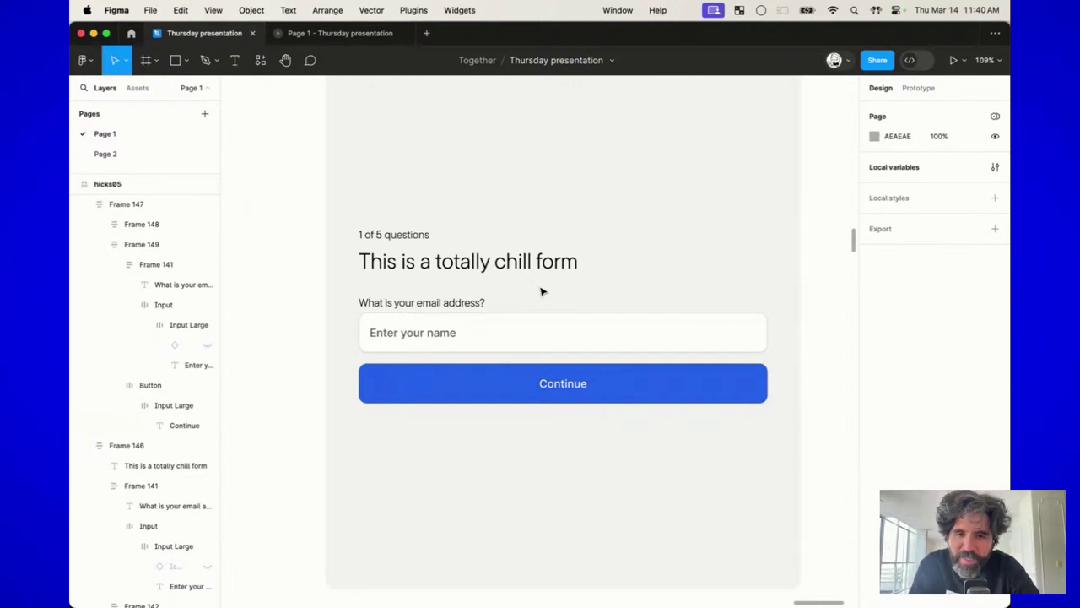
pyautogui.scroll(2, 541, 291)
pyautogui.hscroll(3, 541, 291)
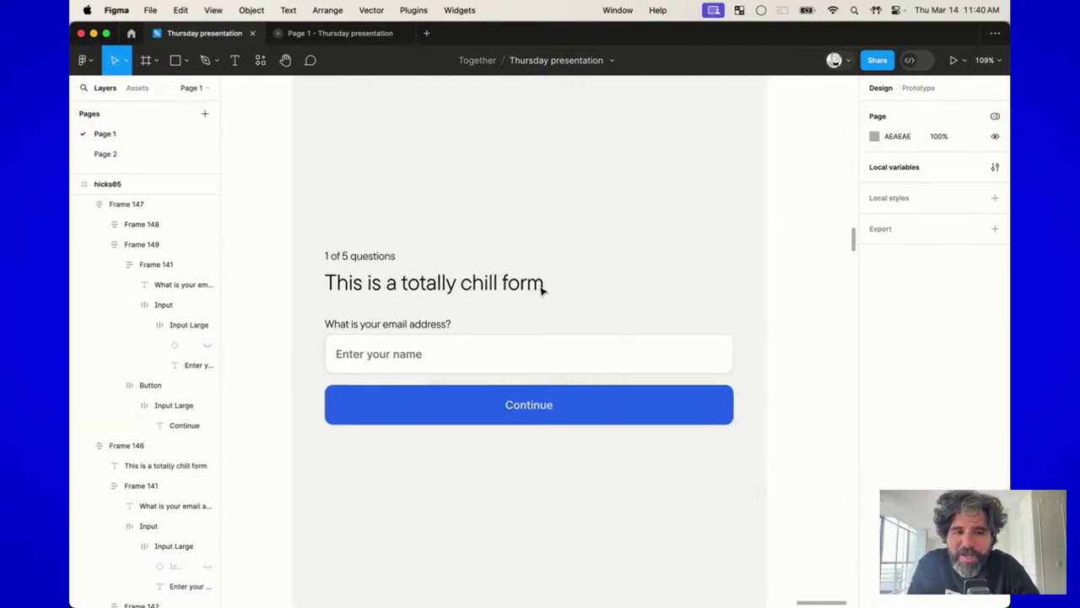
pyautogui.scroll(-3, 542, 291)
pyautogui.hscroll(-1, 542, 291)
pyautogui.hscroll(-2, 542, 292)
pyautogui.scroll(1, 542, 291)
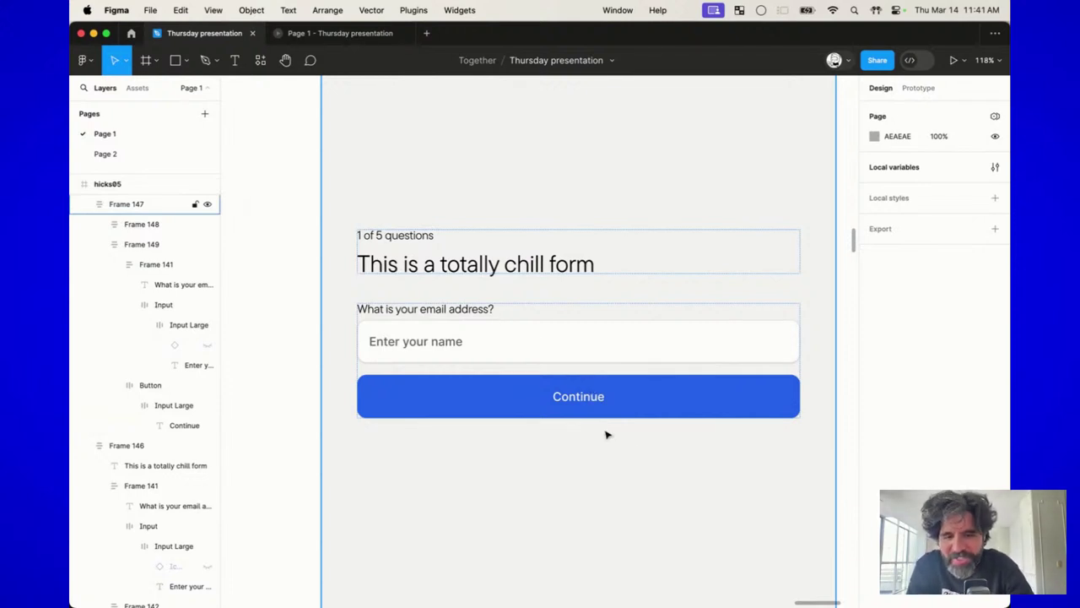
# Step: Change the progressive form's question counter to "4 of 5 questions"
pyautogui.doubleClick(392, 239)
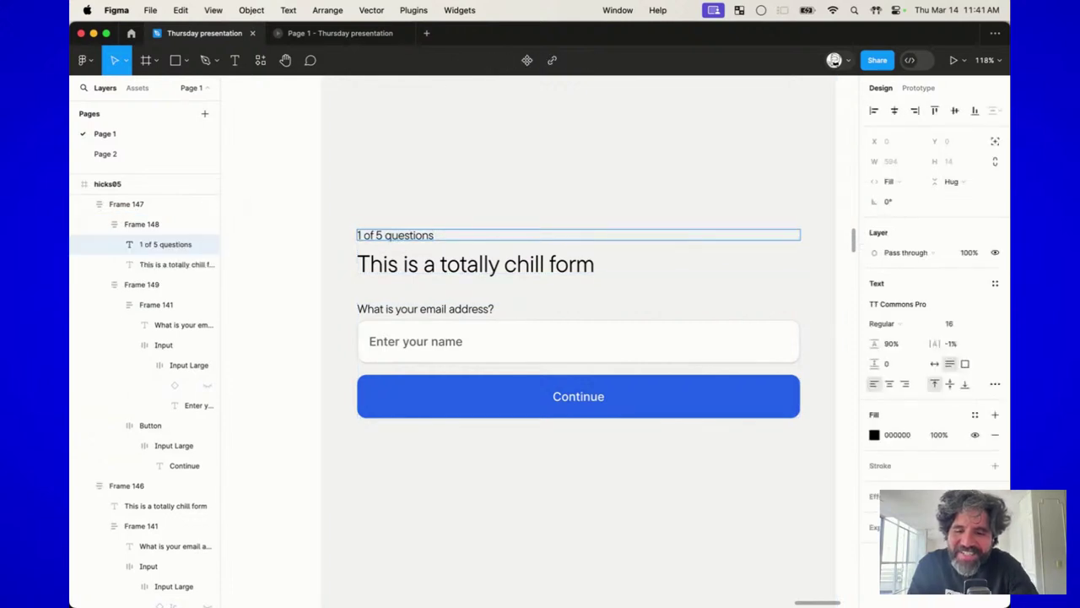
pyautogui.press('BackSpace')
pyautogui.write('4')
pyautogui.press('Escape')
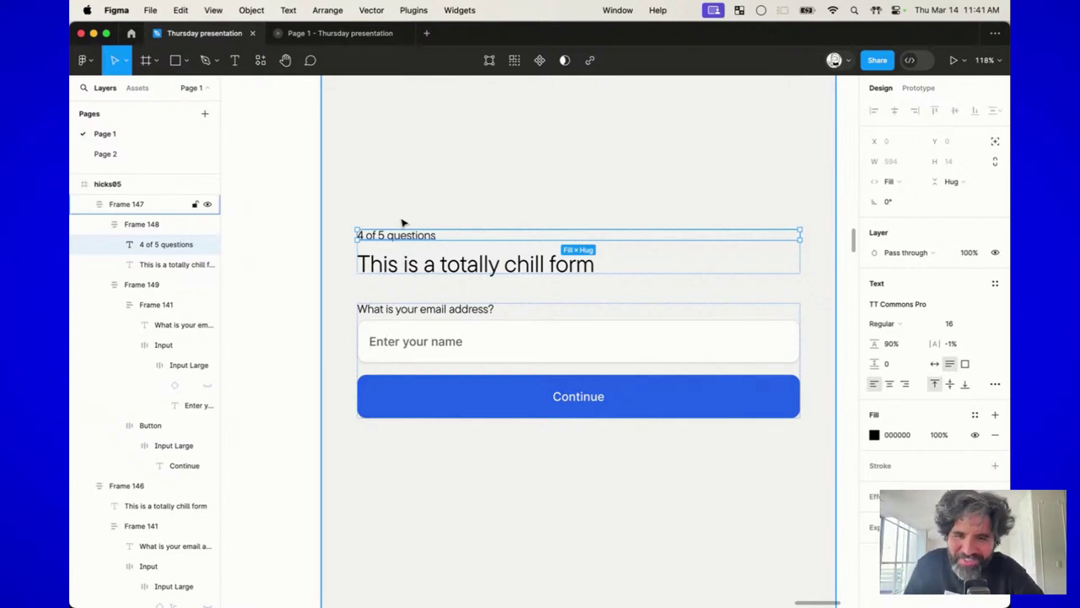
pyautogui.click(309, 181)
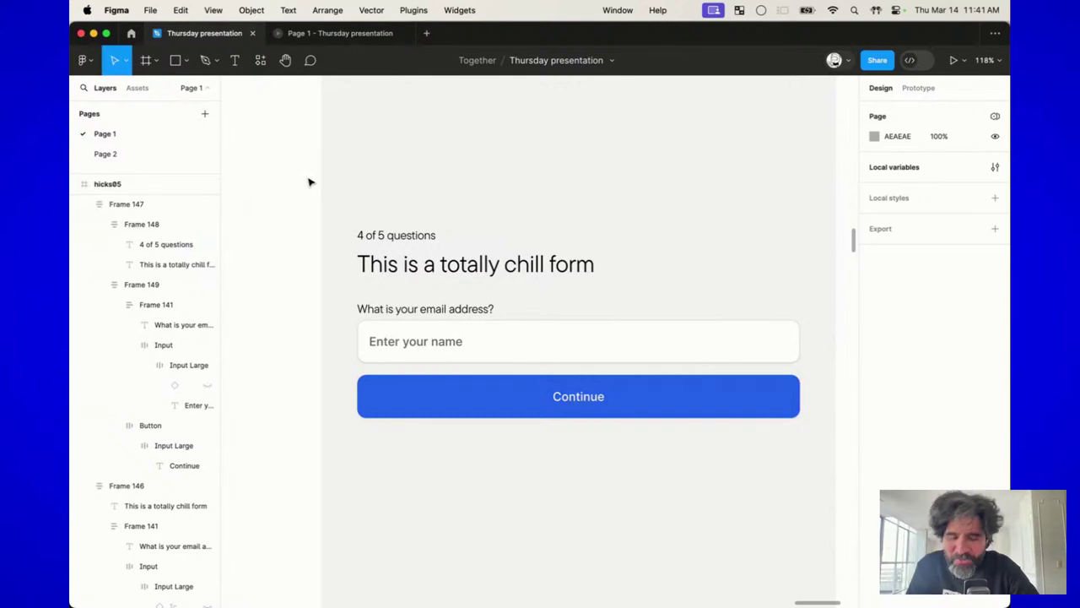
# Step: Enlarge the long form's frame to about 615 × 831
pyautogui.scroll(-5, 309, 181)
pyautogui.hscroll(-2, 315, 206)
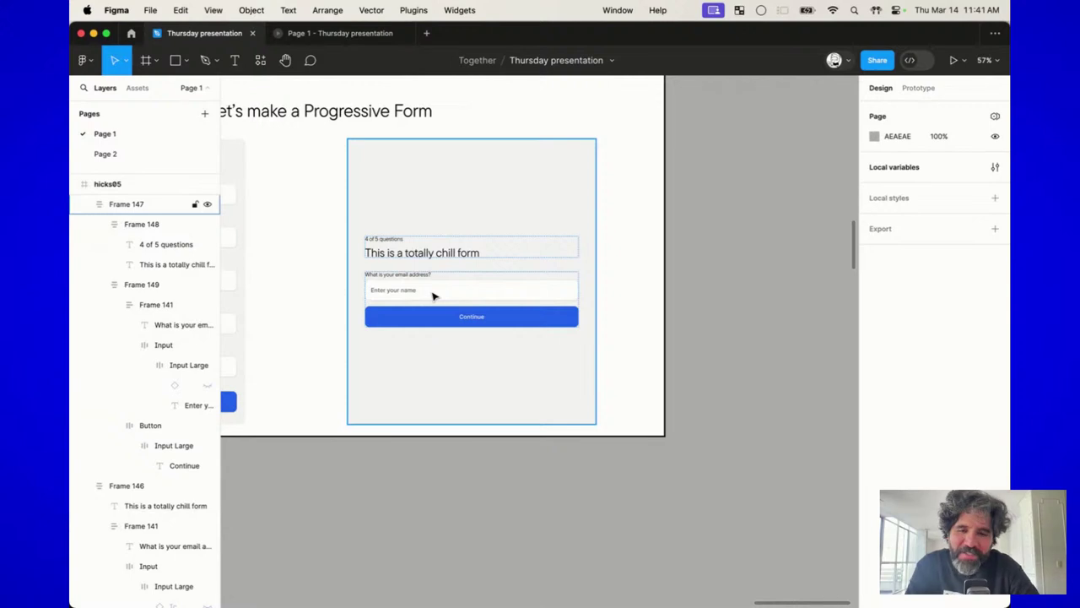
pyautogui.hscroll(-6, 432, 295)
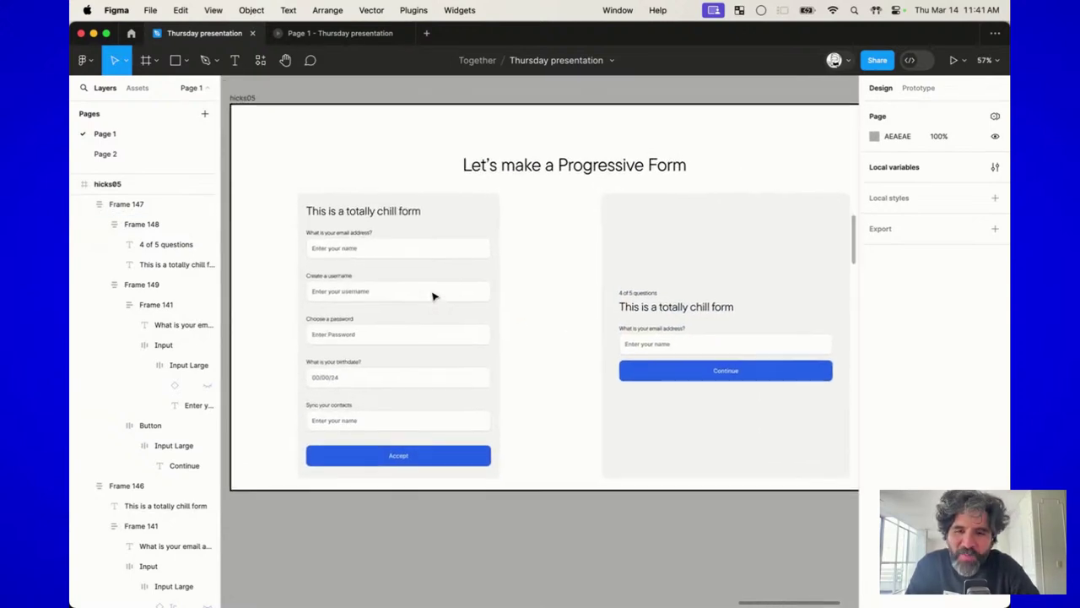
pyautogui.scroll(3, 373, 347)
pyautogui.click(374, 346)
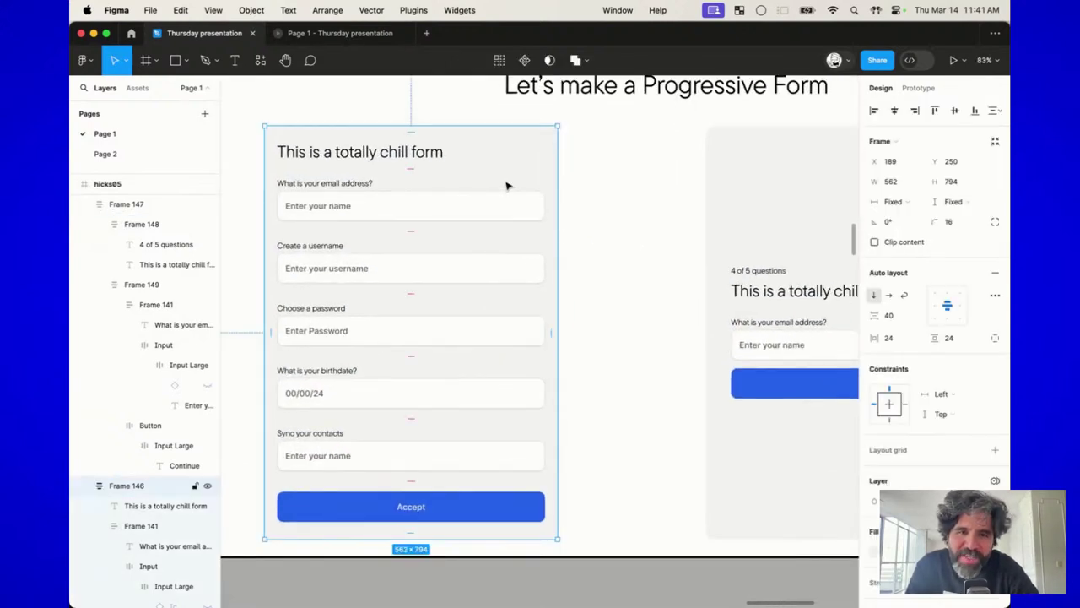
pyautogui.moveTo(557, 124); pyautogui.dragTo(585, 107)
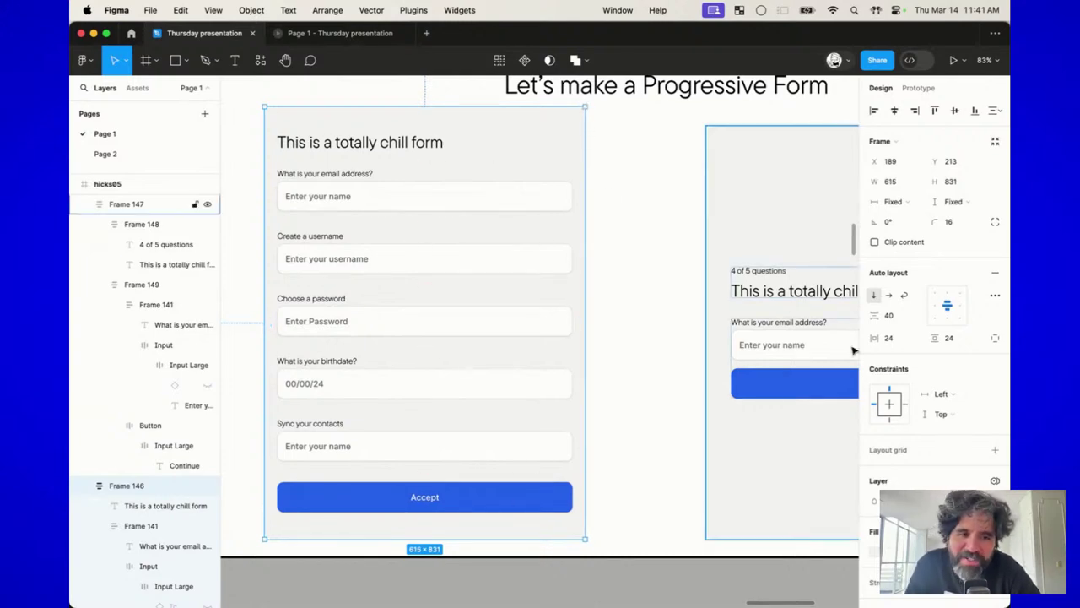
# Step: Set the long form frame's horizontal padding to 48
pyautogui.click(898, 339)
pyautogui.write('48')
pyautogui.press('Return')
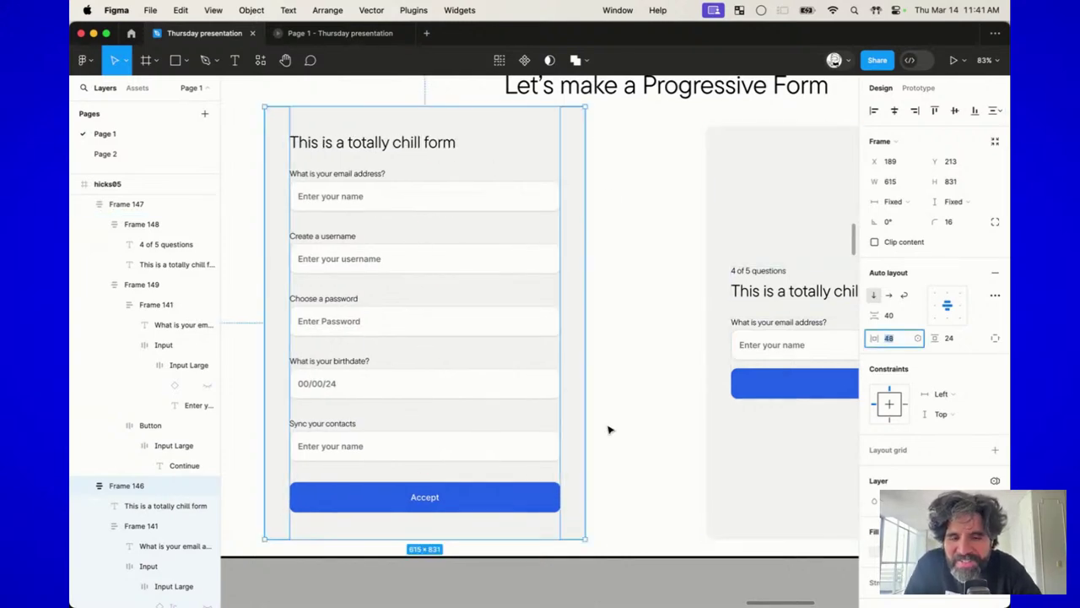
pyautogui.click(656, 373)
# Step: Compare the long form with the one-question form on the "Let's make a Progressive Form" slide
pyautogui.hscroll(-3, 656, 374)
pyautogui.scroll(-1, 655, 374)
pyautogui.scroll(1, 655, 374)
pyautogui.scroll(3, 655, 375)
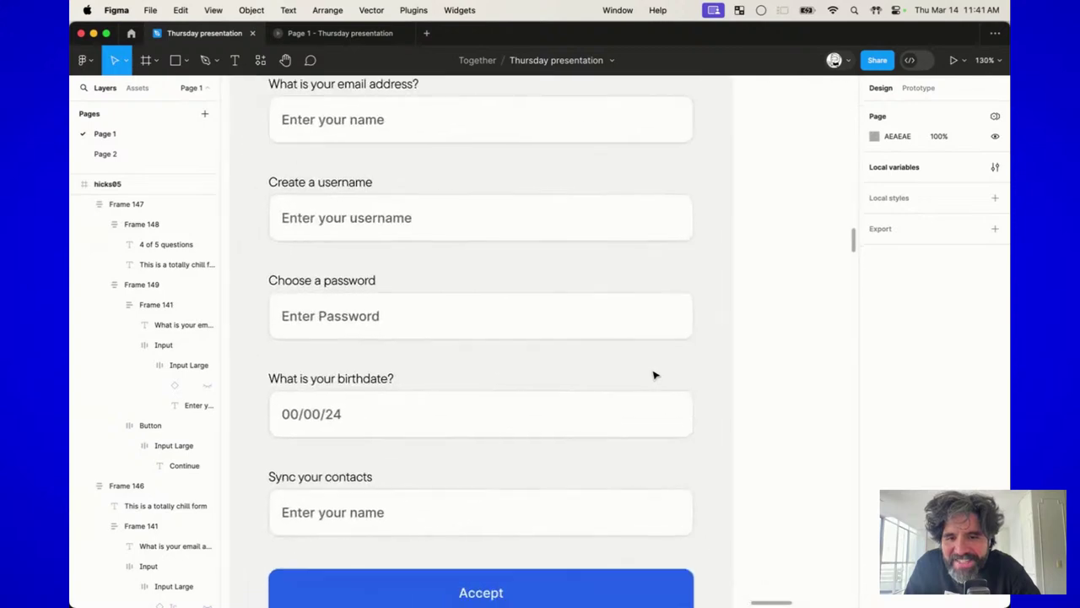
pyautogui.scroll(-2, 655, 374)
pyautogui.scroll(1, 656, 375)
pyautogui.scroll(1, 655, 374)
pyautogui.hscroll(6, 656, 375)
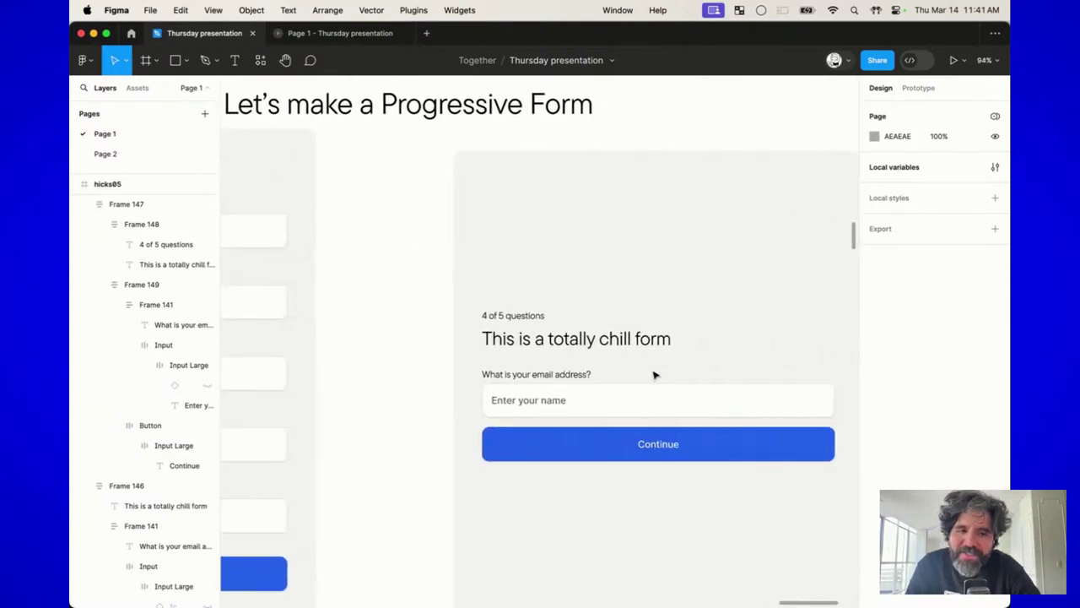
pyautogui.scroll(-2, 655, 375)
pyautogui.scroll(1, 656, 375)
pyautogui.hscroll(1, 656, 374)
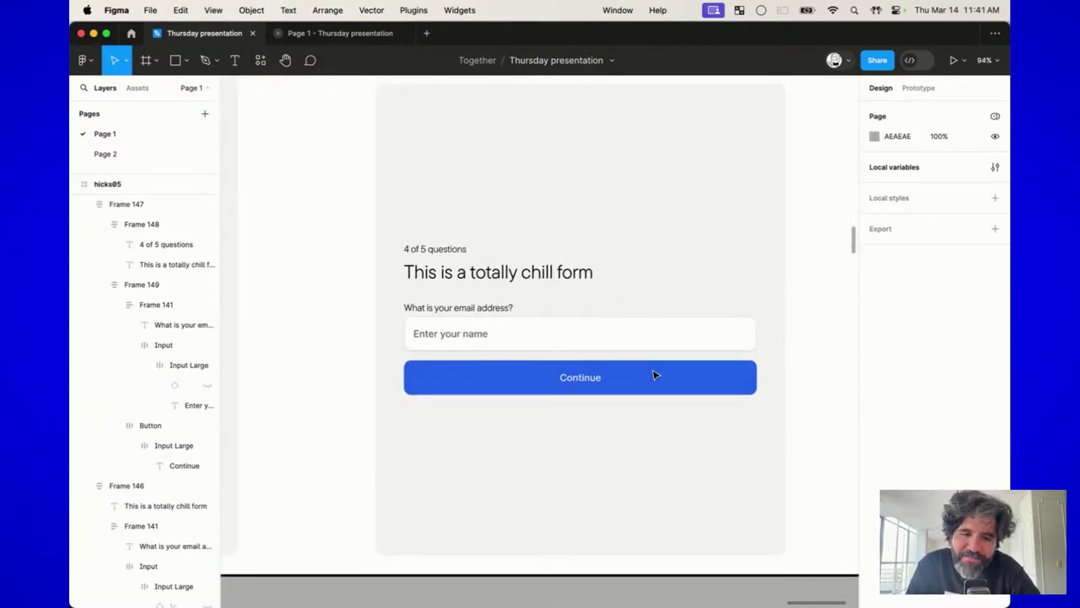
pyautogui.scroll(-5, 655, 375)
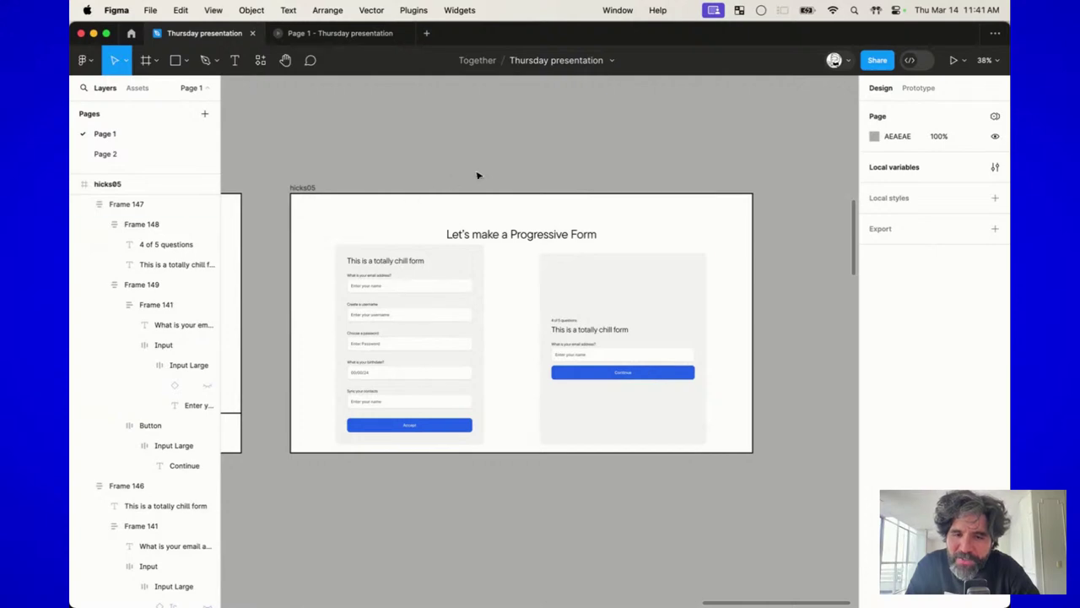
pyautogui.scroll(3, 538, 258)
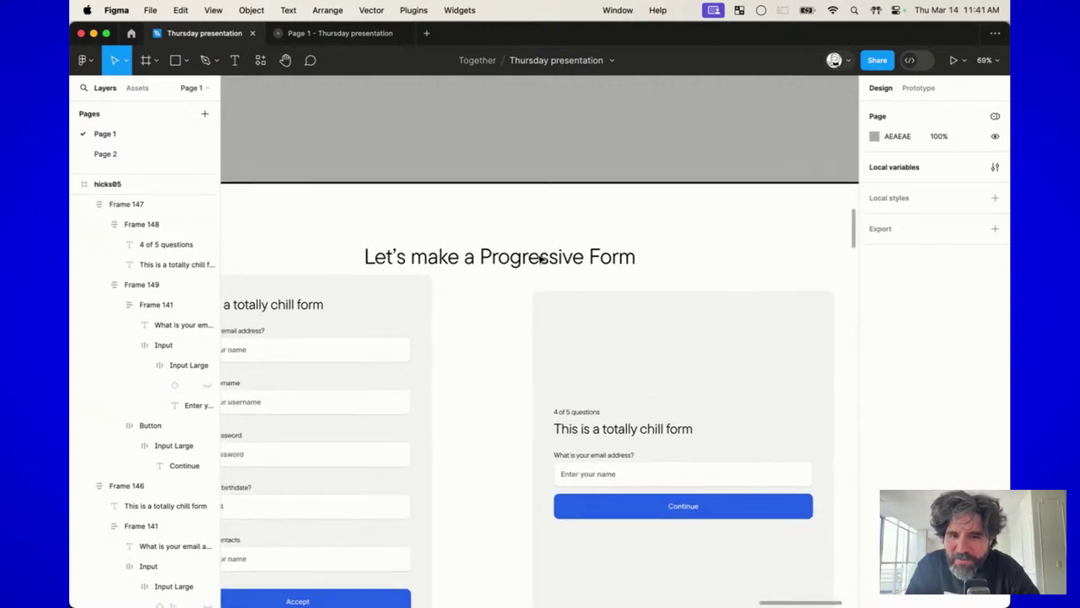
# Step: Review the Hick's Law slides from the title and quote through the categories example to the progressive form
pyautogui.scroll(-5, 540, 259)
pyautogui.scroll(-3, 540, 259)
pyautogui.scroll(5, 540, 259)
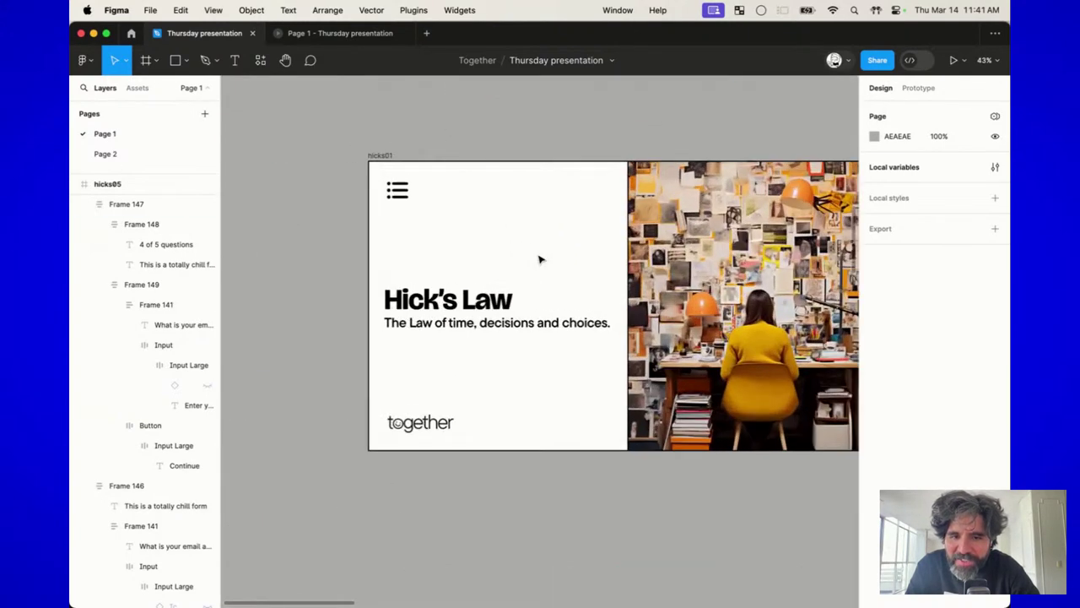
pyautogui.hscroll(10, 540, 257)
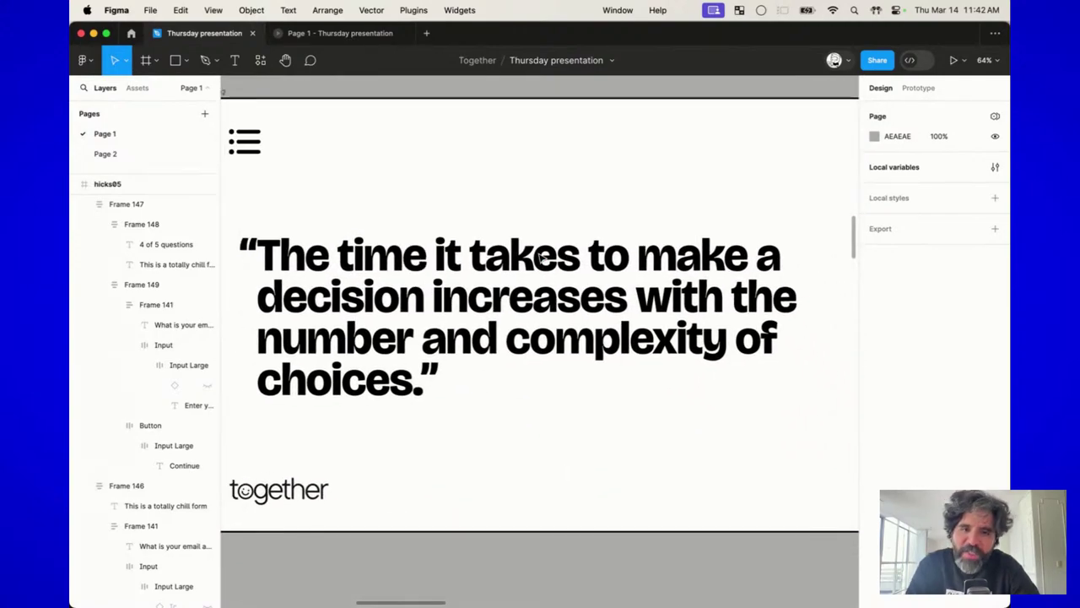
pyautogui.scroll(-2, 541, 257)
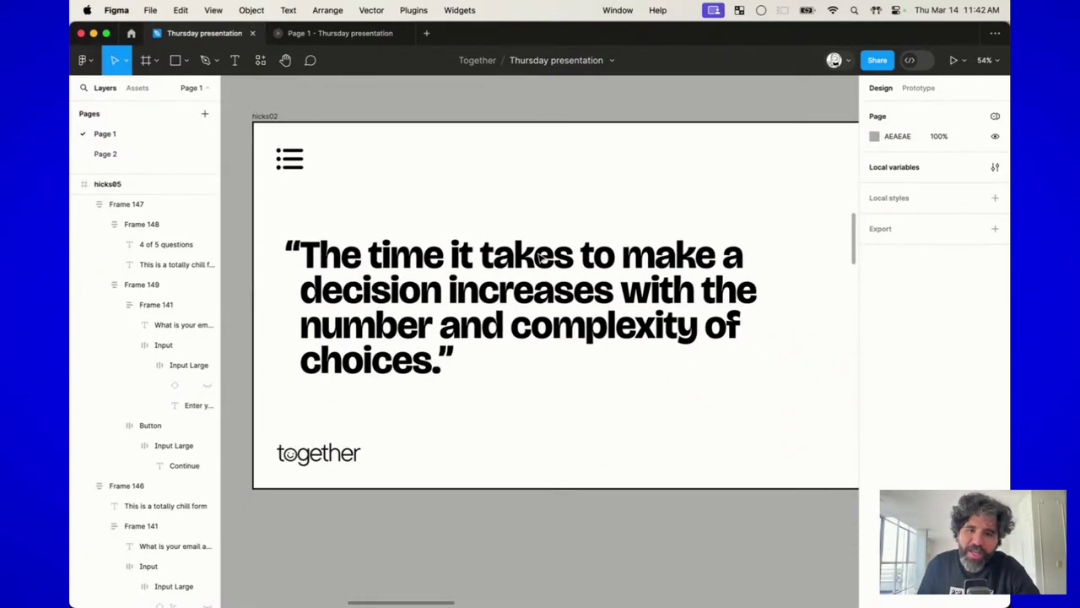
pyautogui.hscroll(20, 540, 257)
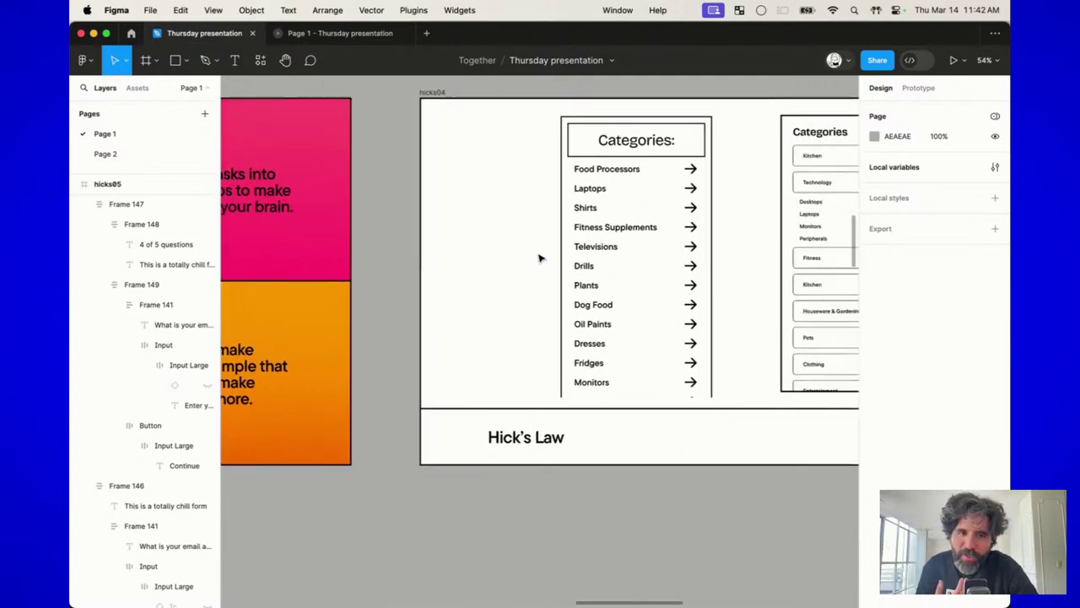
pyautogui.scroll(5, 598, 302)
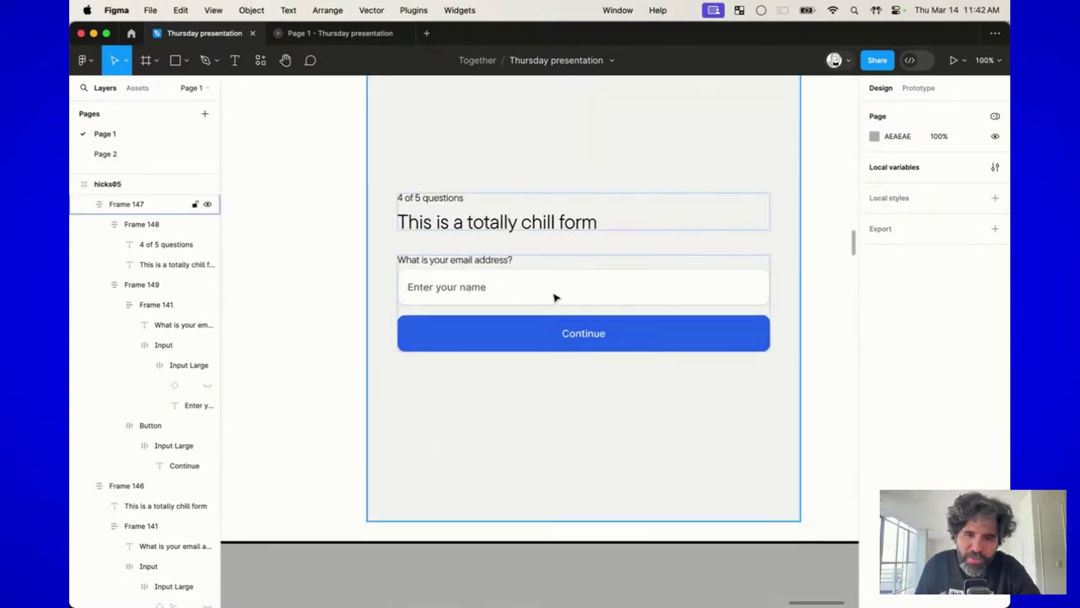
# Step: Look over the slide deck down to the Jakob's Law title slide and switch to the Restream studio in Chrome
pyautogui.scroll(-4, 555, 297)
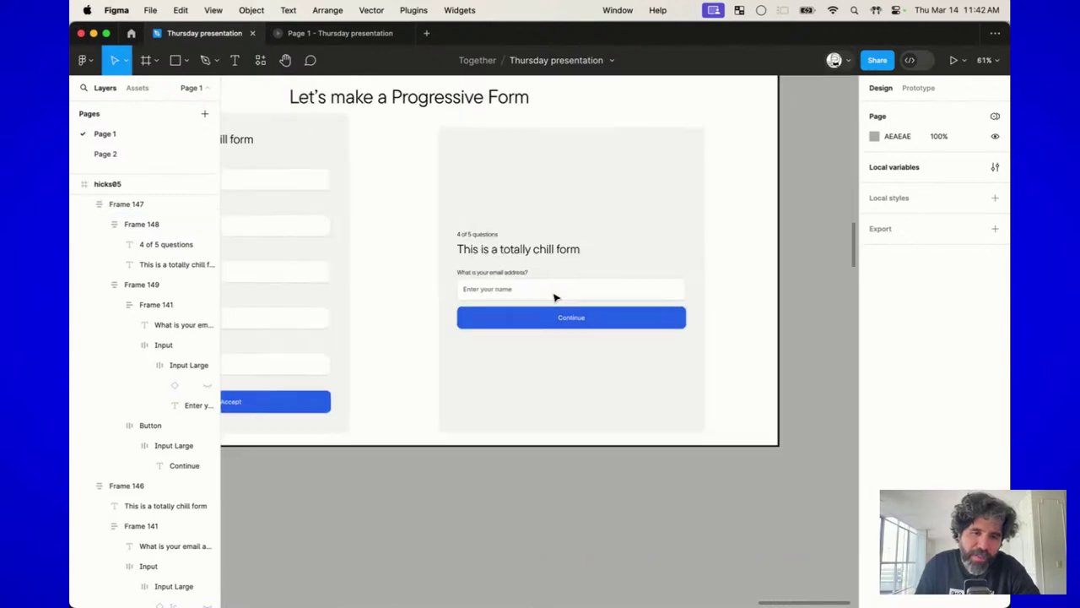
pyautogui.scroll(-5, 556, 297)
pyautogui.scroll(-10, 555, 297)
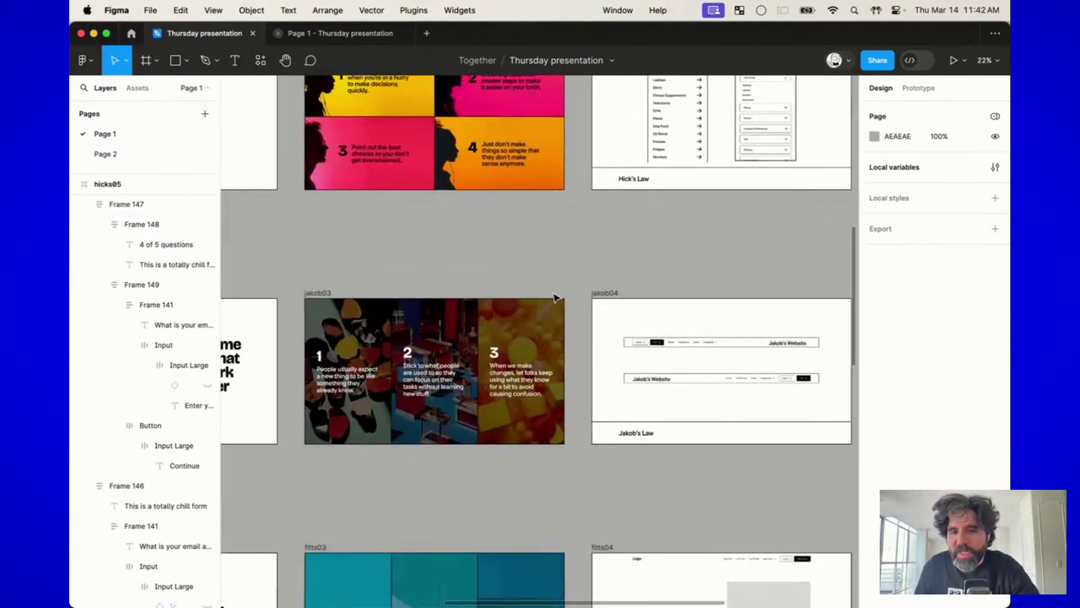
pyautogui.scroll(5, 556, 297)
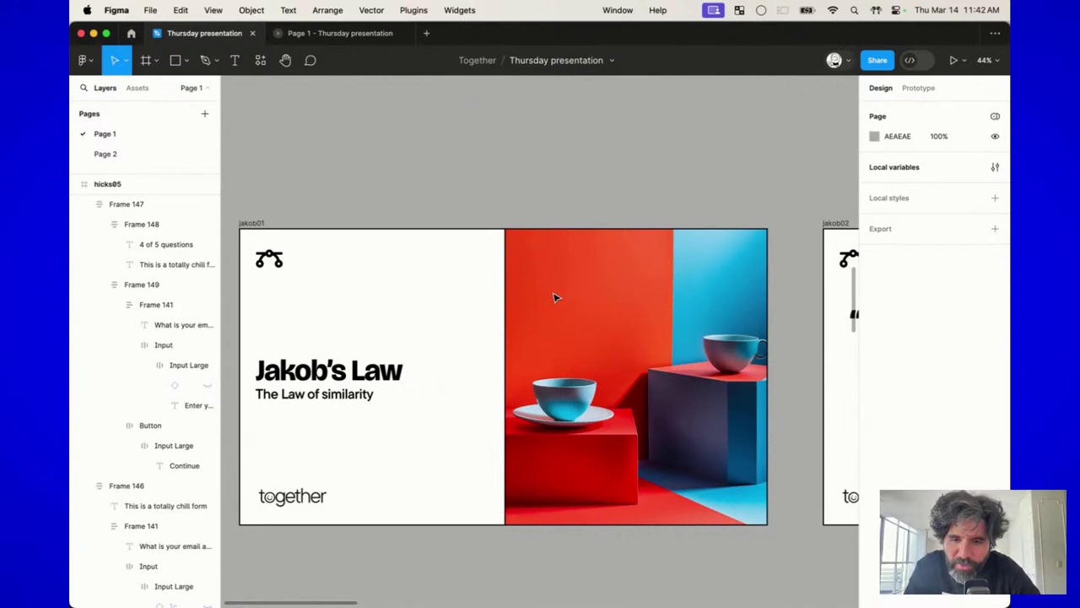
pyautogui.press('super+Tab')
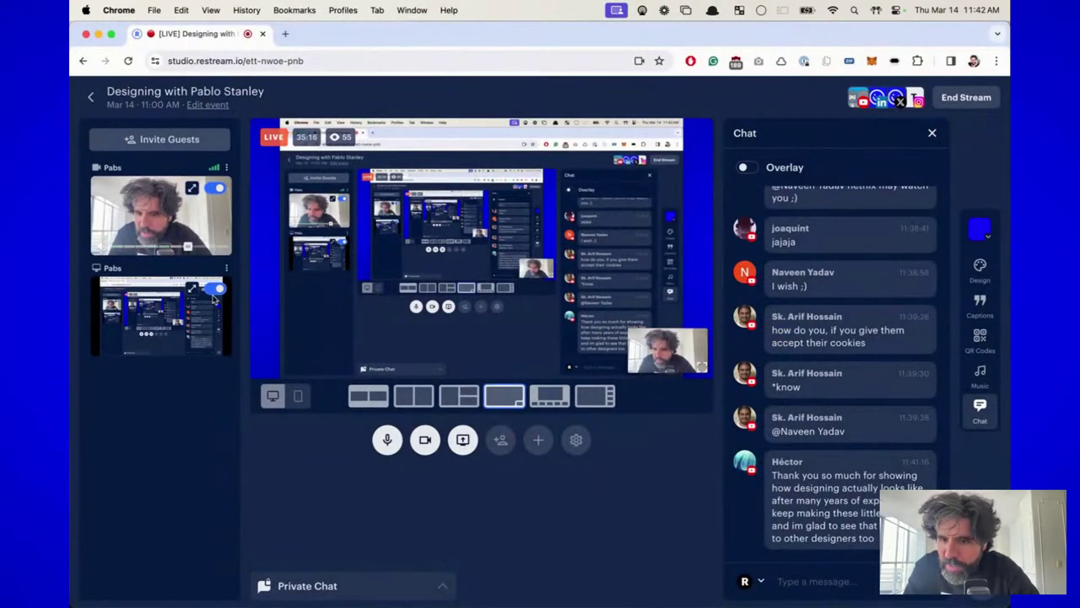
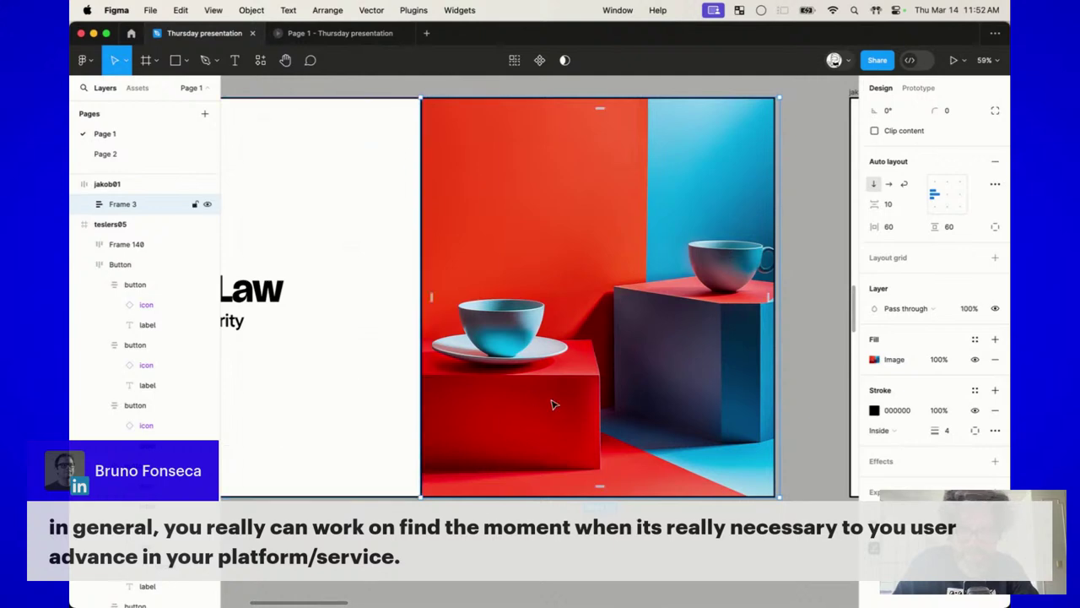
# Step: Run the Lummi plugin again on the selected Jakob's Law image frame and place its window beside the image
pyautogui.press('super+alt+p')
pyautogui.moveTo(400, 140); pyautogui.dragTo(304, 149)
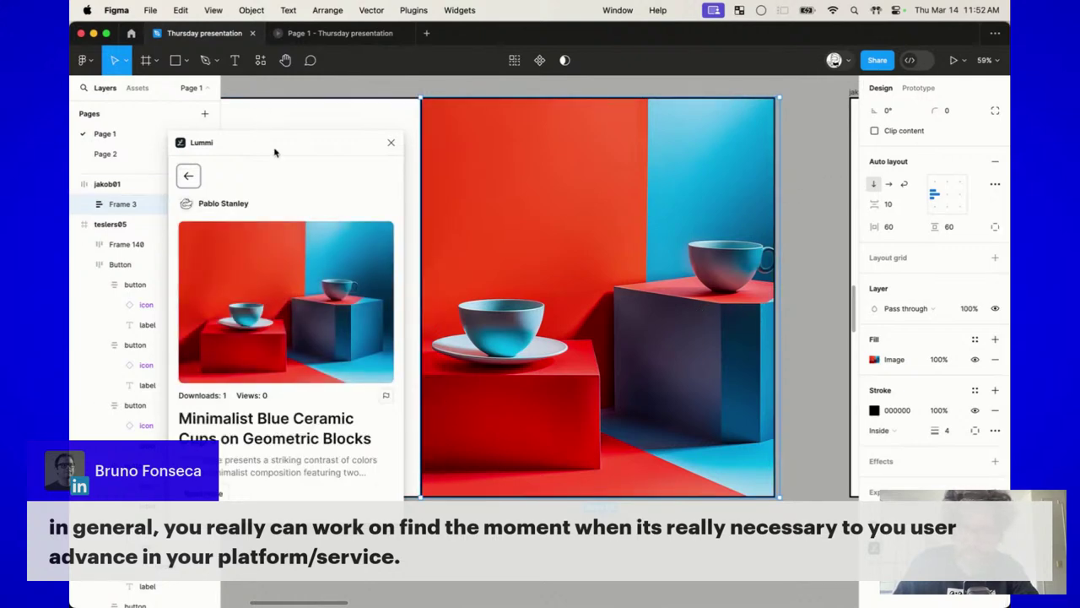
pyautogui.moveTo(276, 151); pyautogui.dragTo(298, 166)
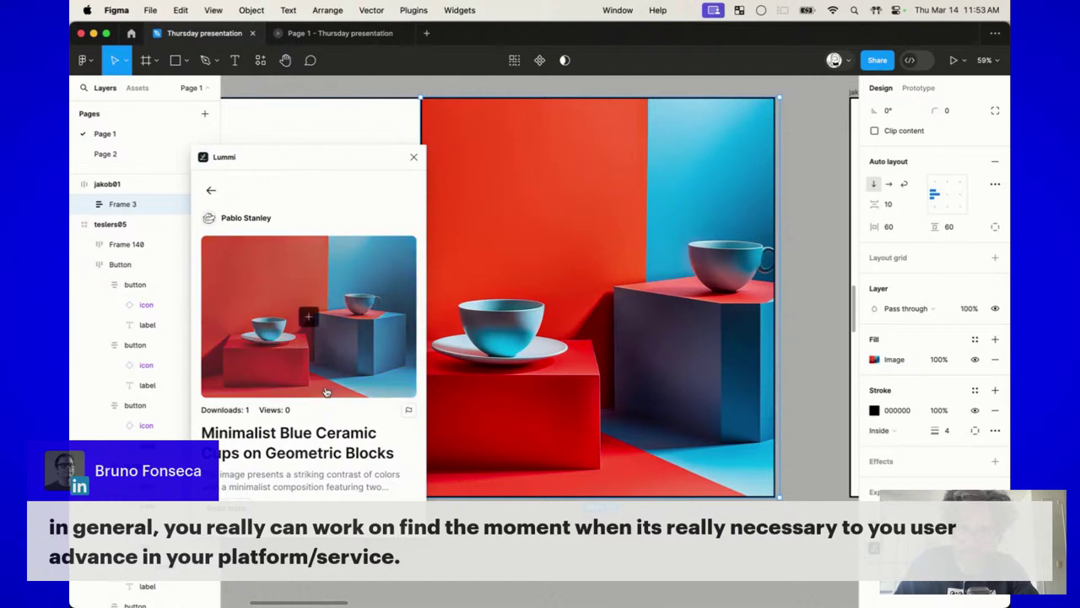
# Step: Replace the Jakob's Law title slide's image with Lummi's similar image of yellow, blue and red cups on a yellow surface
pyautogui.scroll(-5, 327, 371)
pyautogui.scroll(3, 326, 391)
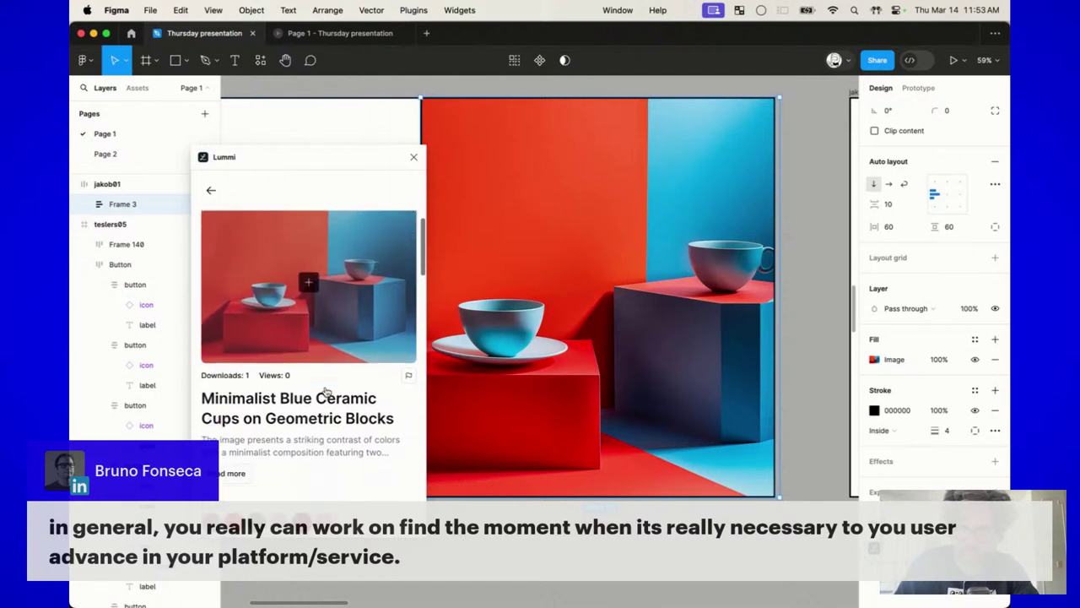
pyautogui.scroll(-6, 326, 390)
pyautogui.scroll(-6, 327, 391)
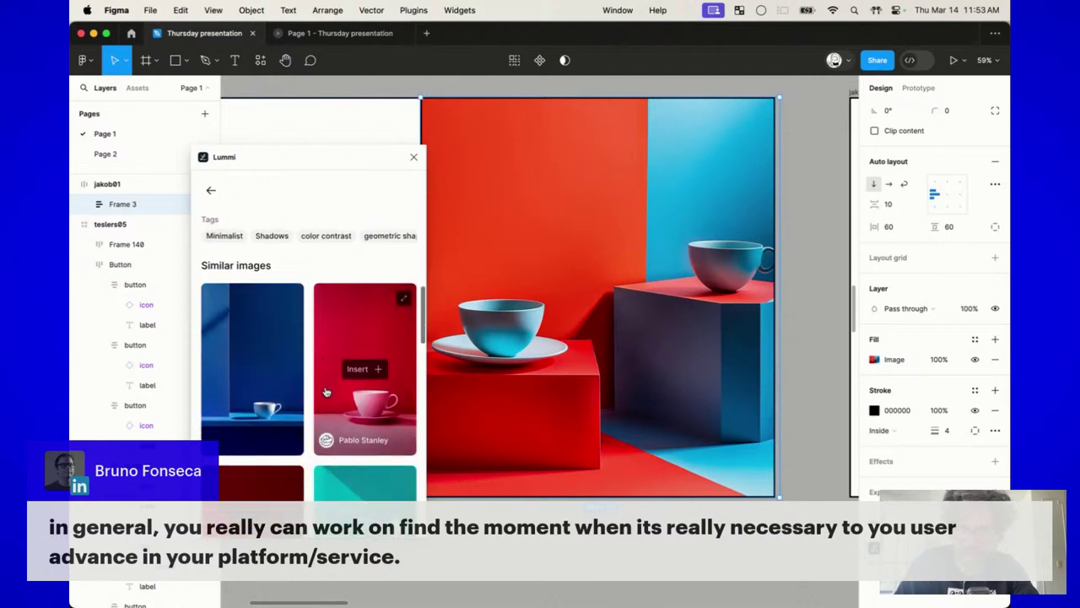
pyautogui.scroll(-5, 326, 392)
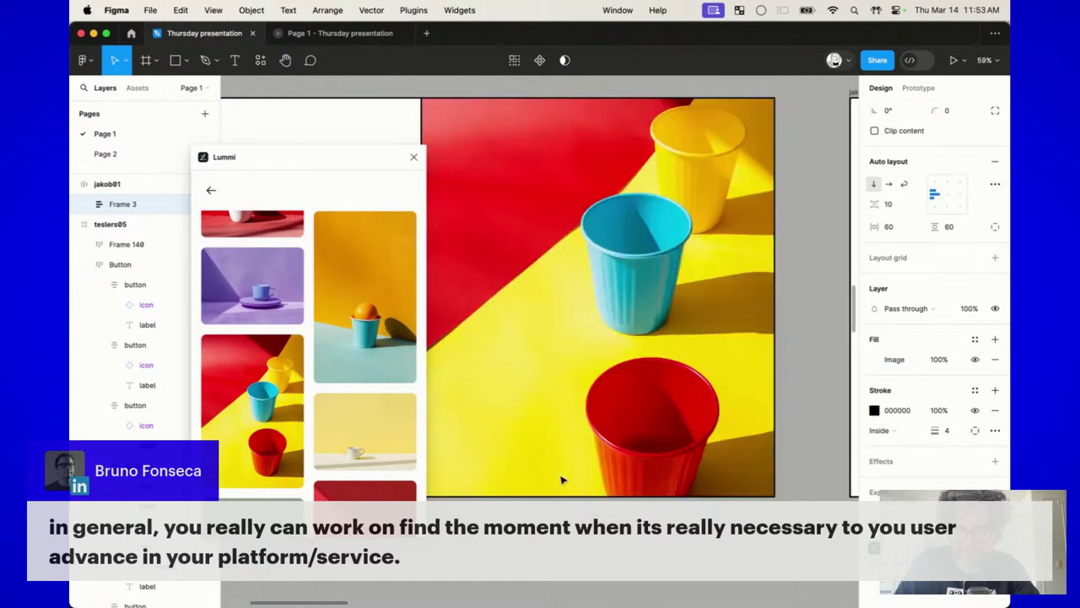
pyautogui.click(284, 376)
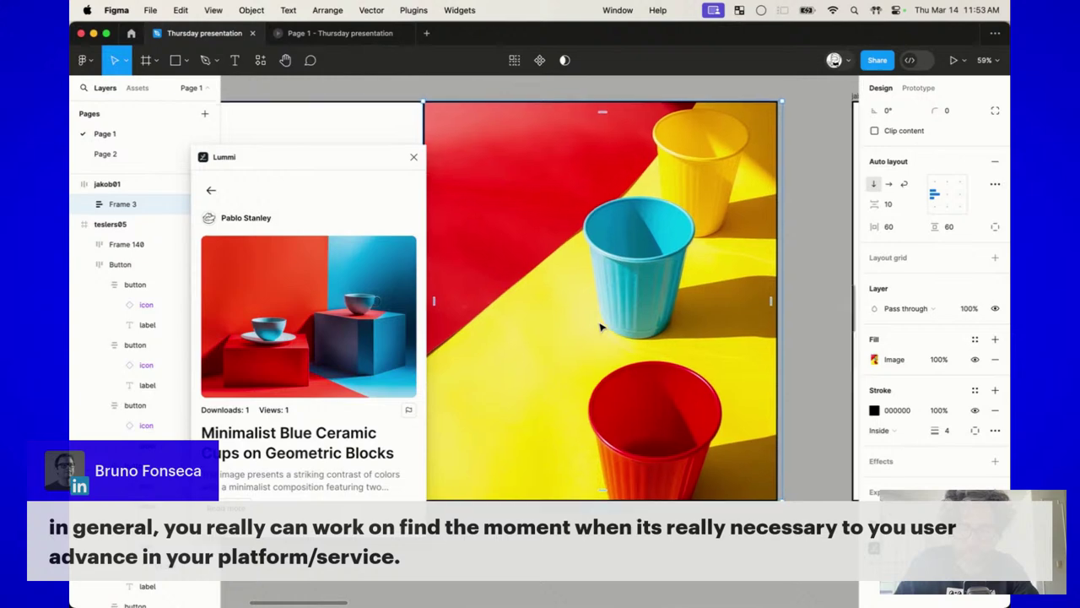
pyautogui.scroll(2, 601, 328)
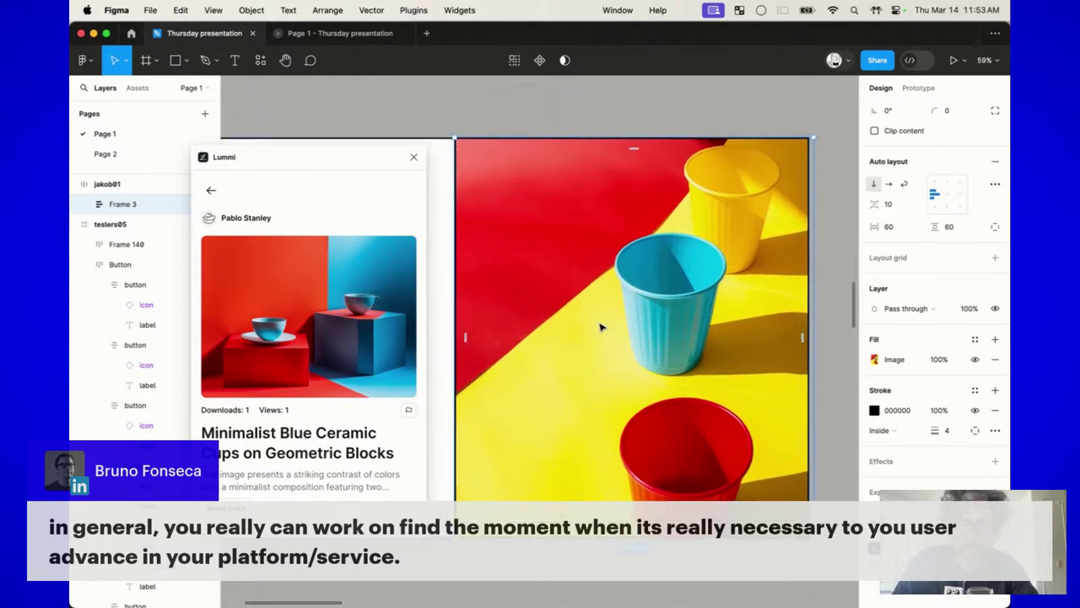
# Step: Duplicate the Jakob's Law title slide and place the copy on the empty canvas beside the original
pyautogui.moveTo(351, 307)
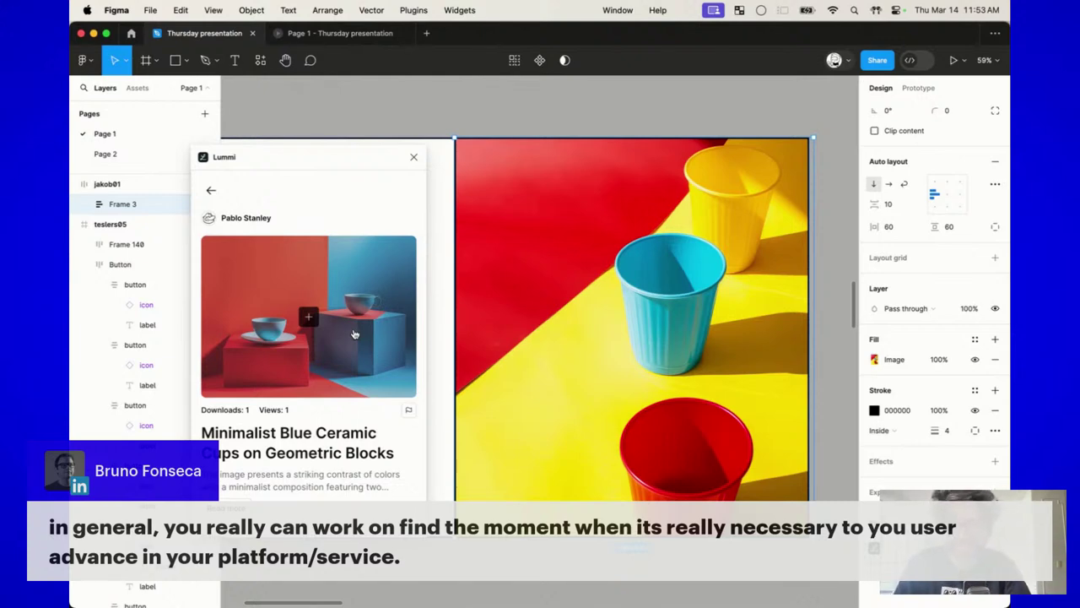
pyautogui.scroll(-10, 686, 287)
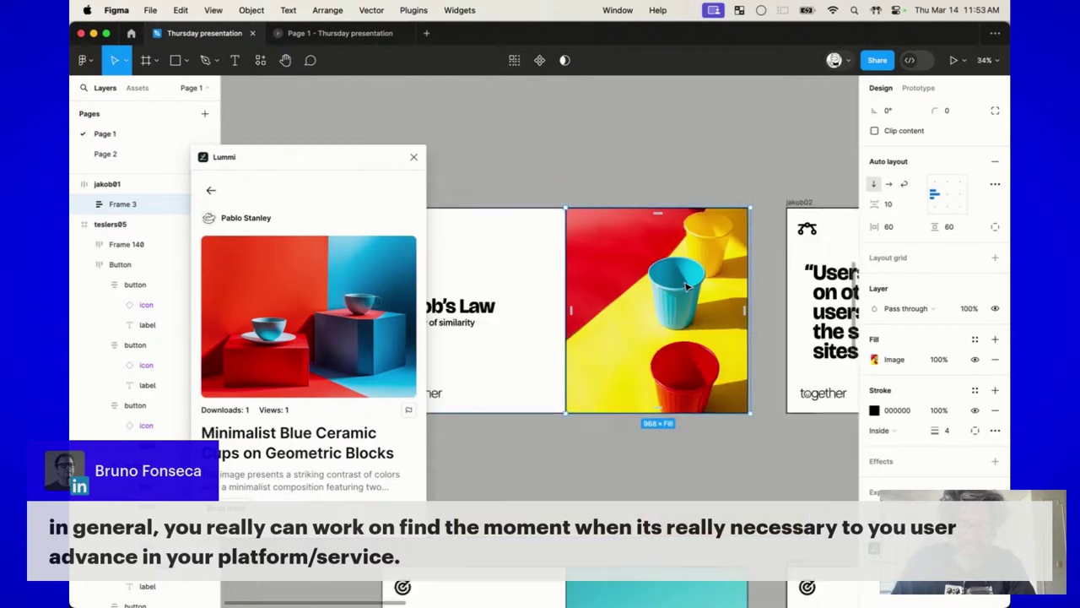
pyautogui.click(644, 193)
pyautogui.scroll(-3, 581, 186)
pyautogui.hscroll(-3, 566, 223)
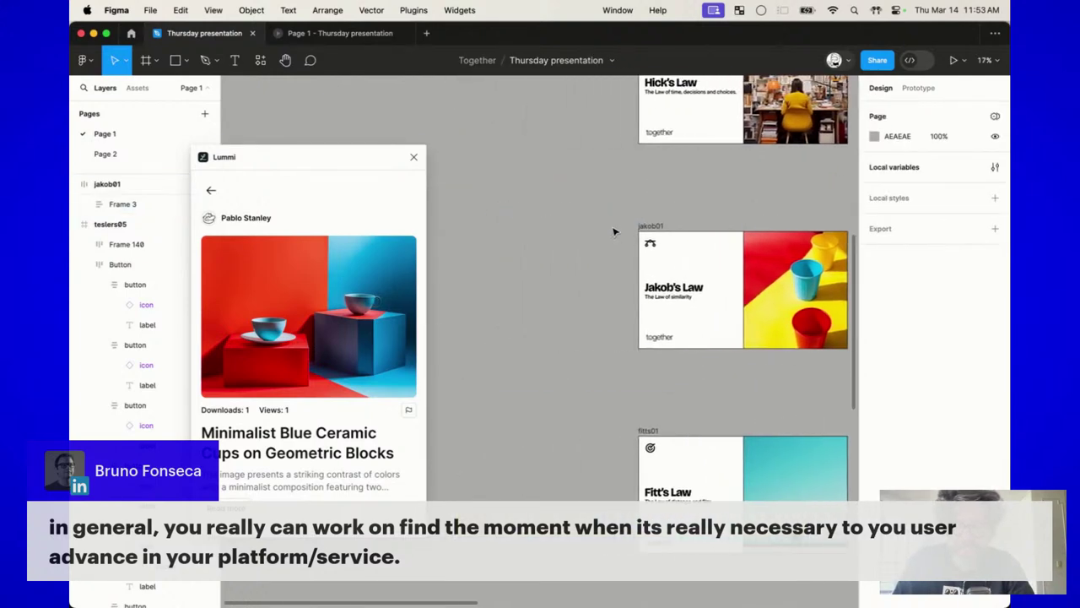
pyautogui.moveTo(669, 244); pyautogui.dragTo(521, 239)
pyautogui.press('Delete')
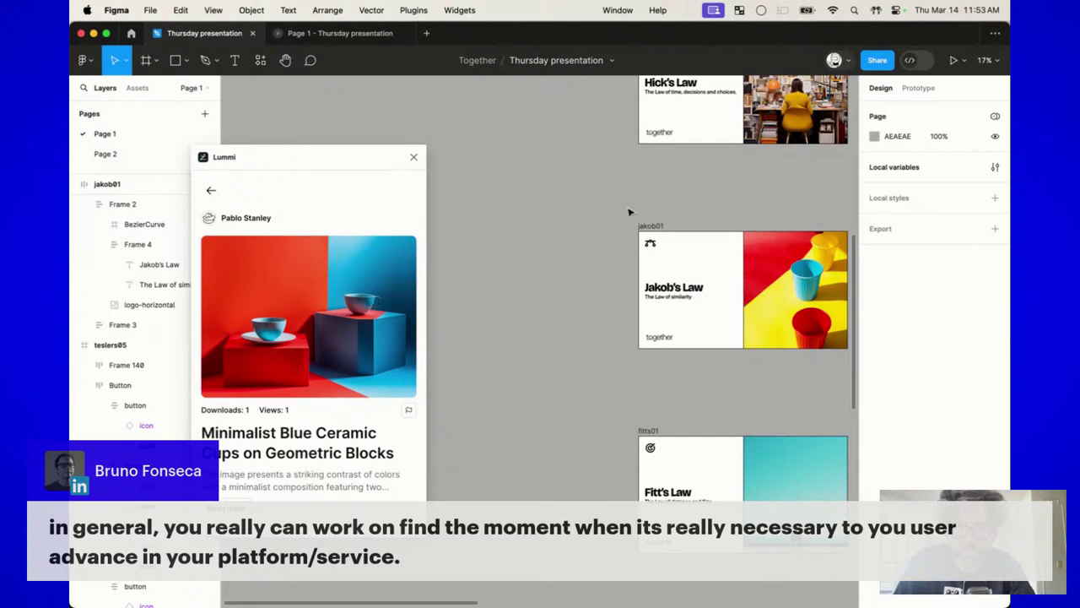
pyautogui.scroll(-3, 631, 211)
pyautogui.moveTo(655, 228); pyautogui.dragTo(476, 229)
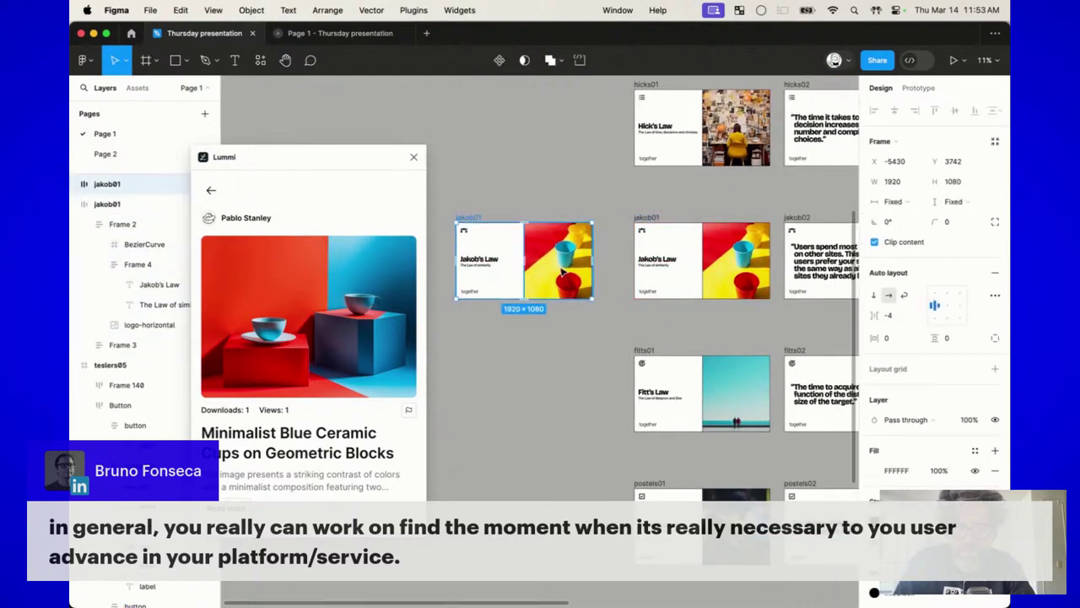
# Step: Replace the duplicate Jakob's Law slide's image with Lummi's similar image of an orange in a teal cup against a yellow wall
pyautogui.click(559, 270)
pyautogui.scroll(3, 530, 309)
pyautogui.scroll(-1, 321, 372)
pyautogui.scroll(-10, 321, 373)
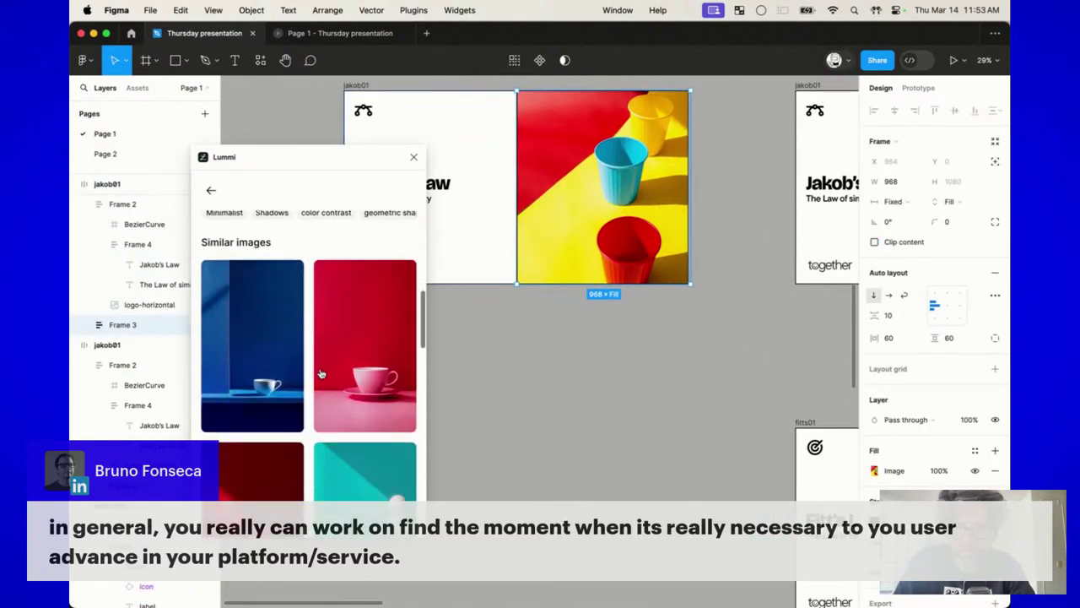
pyautogui.moveTo(371, 378)
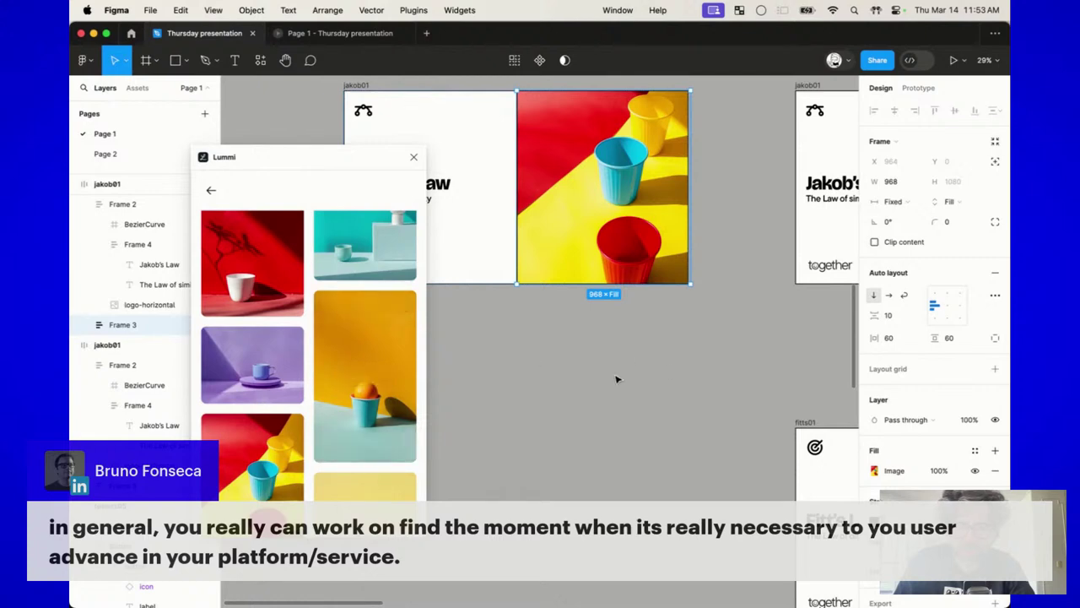
pyautogui.click(363, 376)
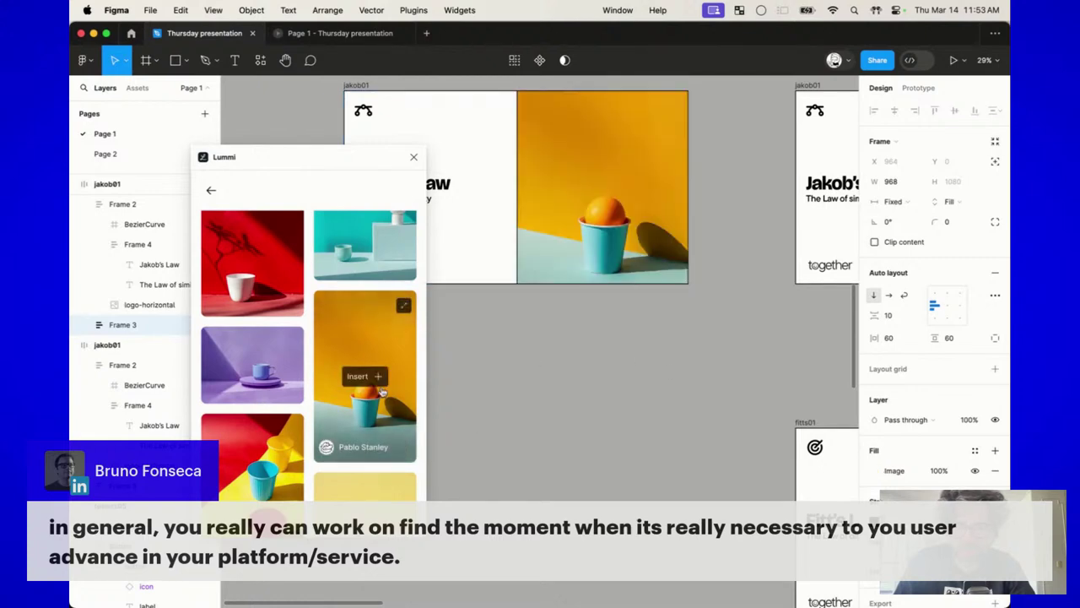
pyautogui.scroll(2, 588, 395)
pyautogui.click(588, 394)
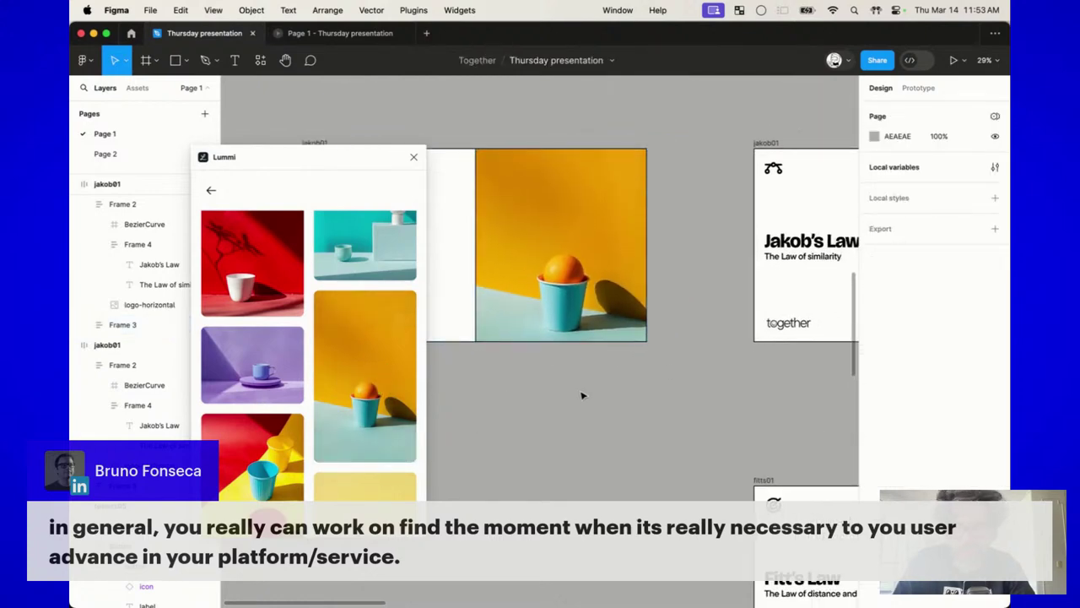
# Step: Return Lummi to its home gallery, close the plugin and delete the duplicate Jakob's Law slide
pyautogui.click(215, 190)
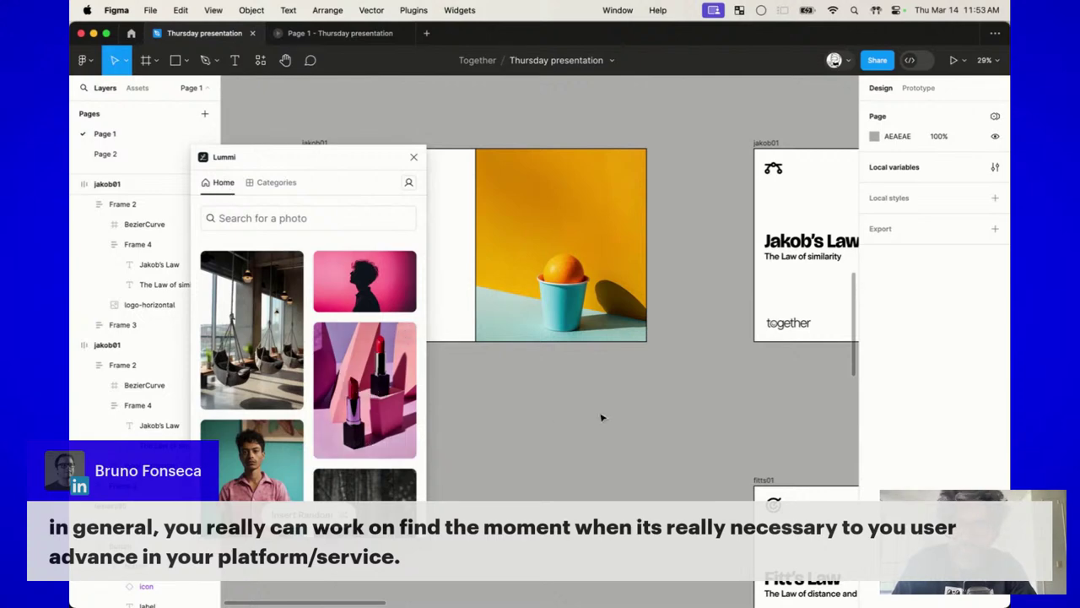
pyautogui.scroll(1, 600, 415)
pyautogui.hscroll(-1, 600, 414)
pyautogui.click(593, 358)
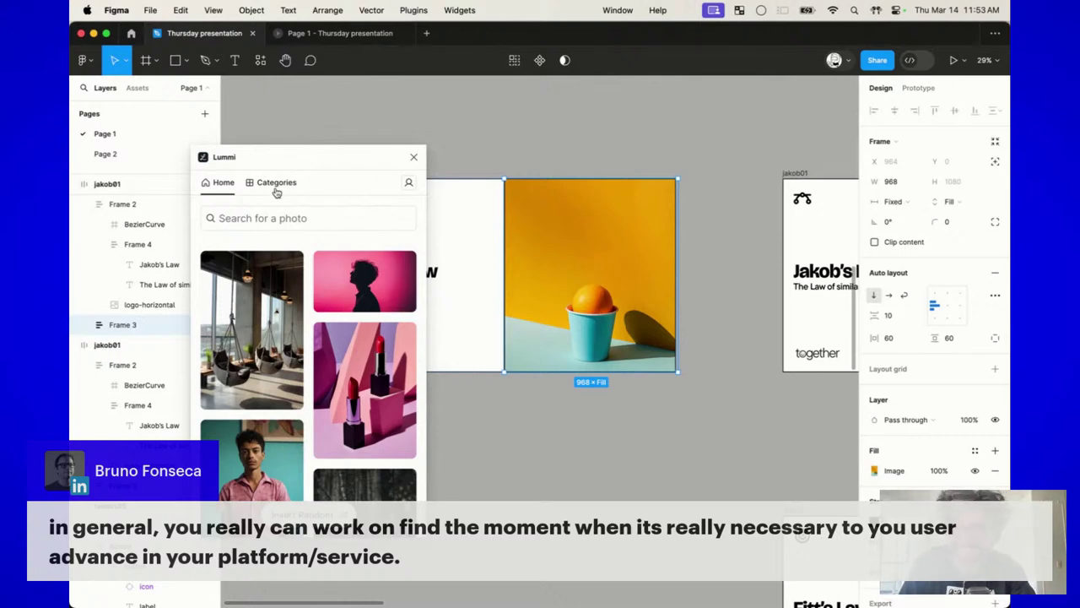
pyautogui.click(568, 473)
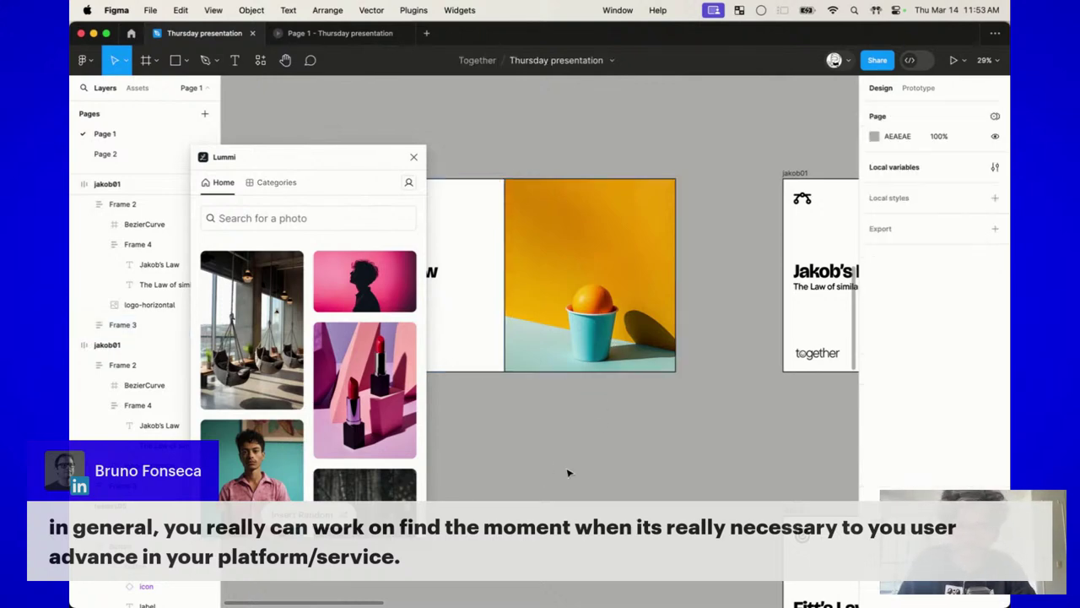
pyautogui.click(414, 157)
pyautogui.click(348, 174)
pyautogui.press('Delete')
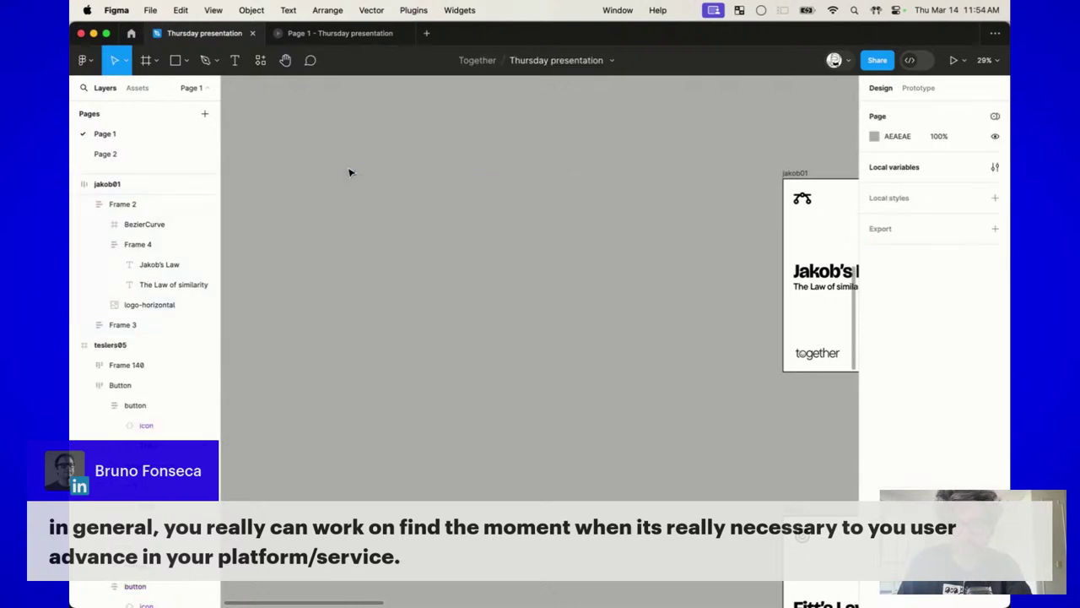
# Step: Review the Jakob's Law quote slide about users spending most of their time on other sites
pyautogui.hscroll(10, 349, 174)
pyautogui.hscroll(3, 361, 172)
pyautogui.scroll(5, 360, 172)
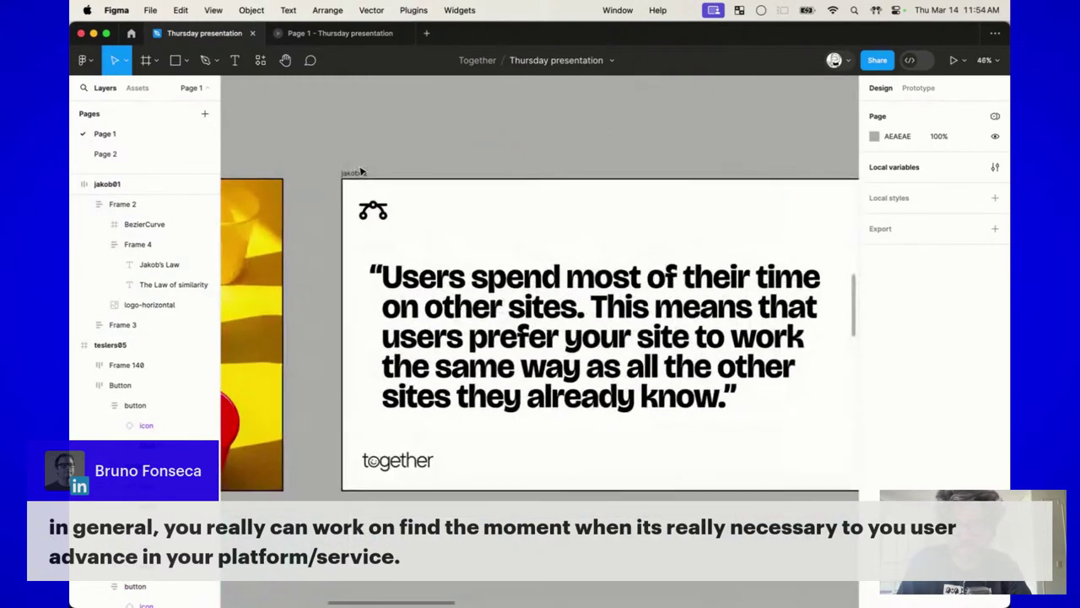
pyautogui.scroll(-3, 361, 172)
pyautogui.hscroll(2, 361, 172)
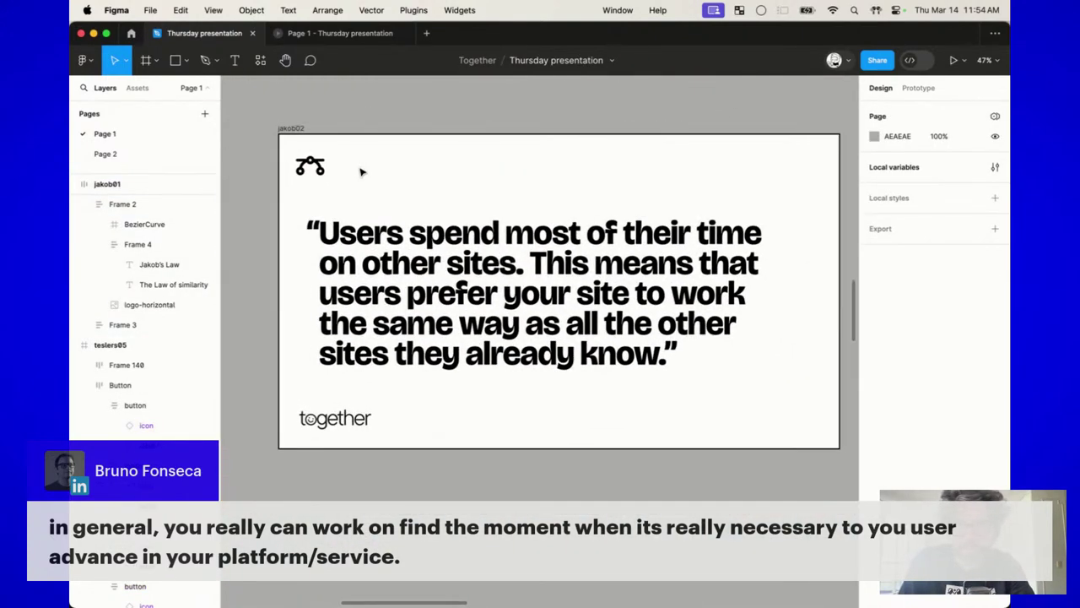
pyautogui.hscroll(2, 360, 173)
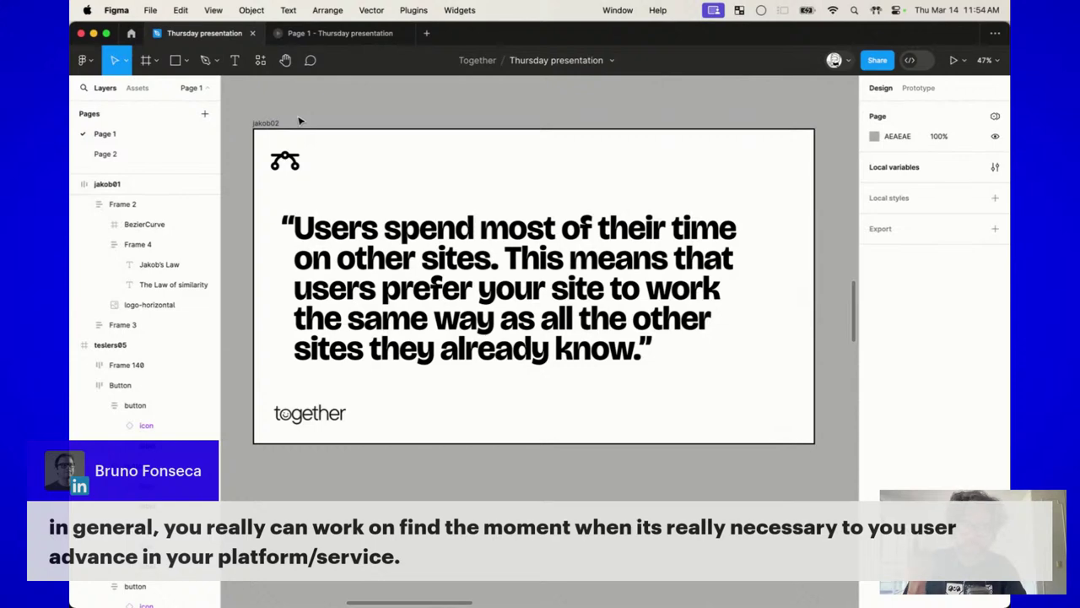
pyautogui.scroll(3, 290, 183)
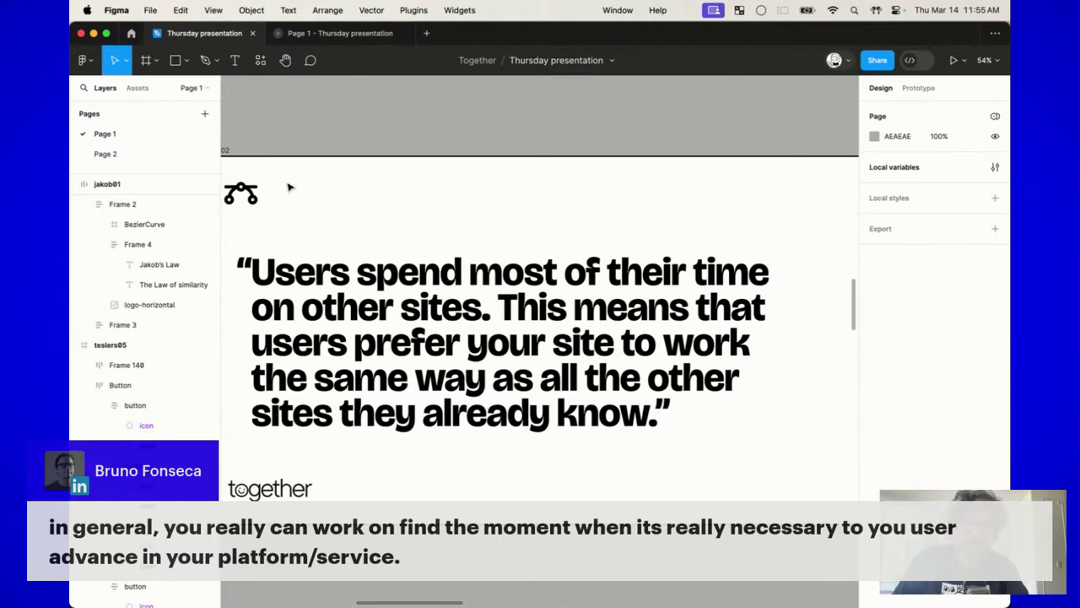
pyautogui.hscroll(-2, 287, 188)
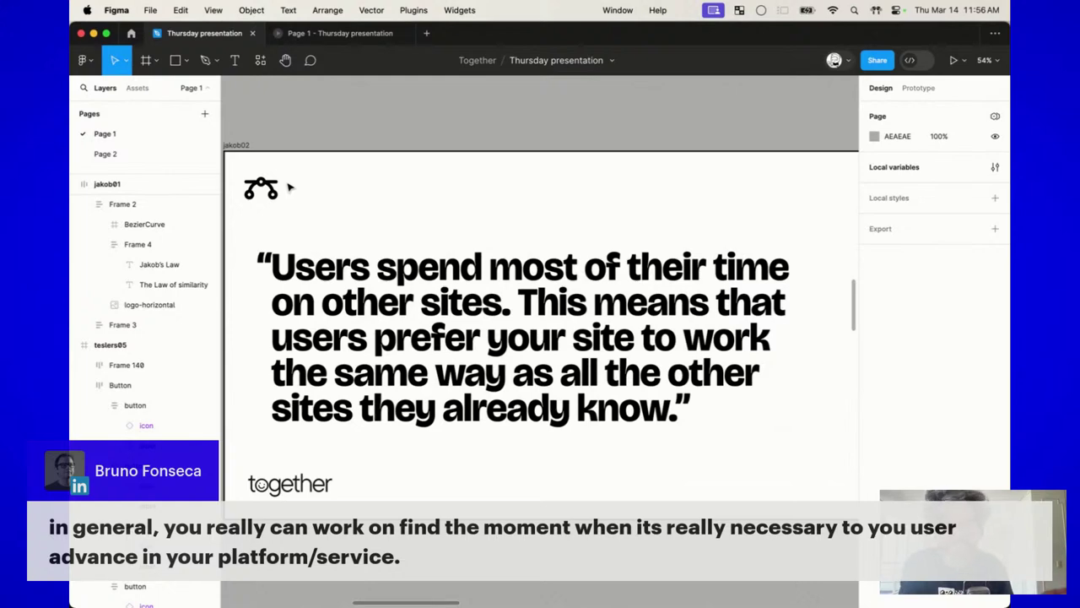
# Step: Examine the three numbered principles on the Jakob's Law slide, including the third one about letting people keep what they know
pyautogui.hscroll(10, 287, 188)
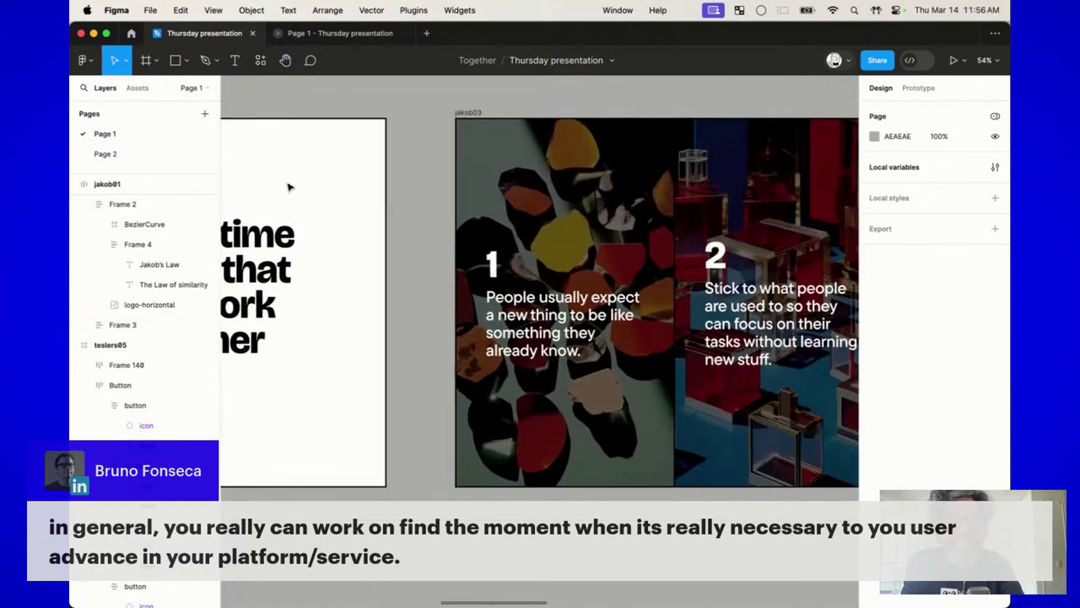
pyautogui.hscroll(-3, 287, 188)
pyautogui.scroll(-2, 287, 187)
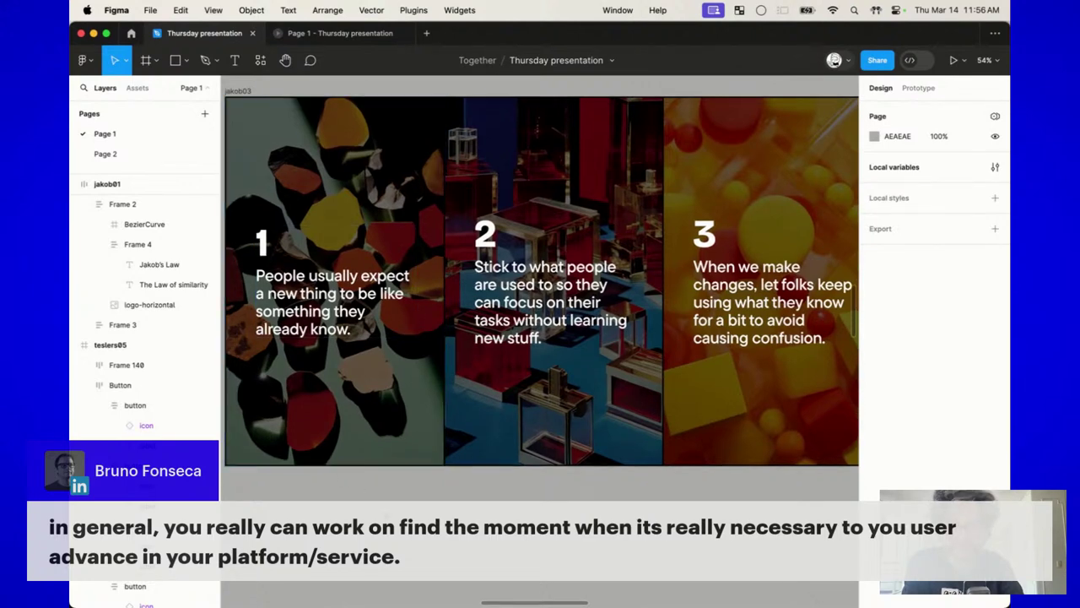
pyautogui.scroll(3, 540, 295)
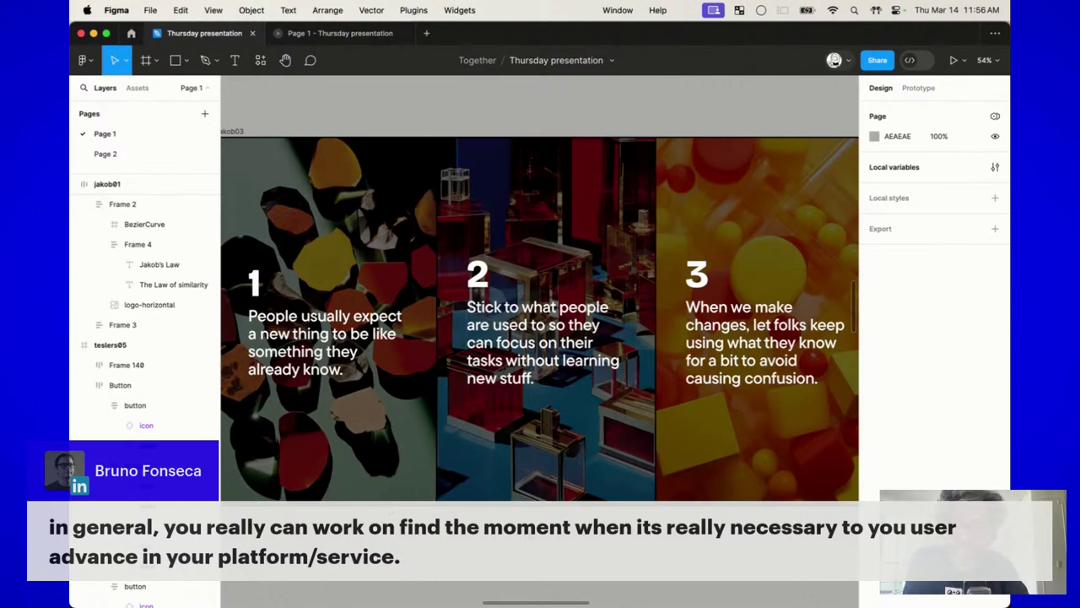
pyautogui.hscroll(3, 540, 312)
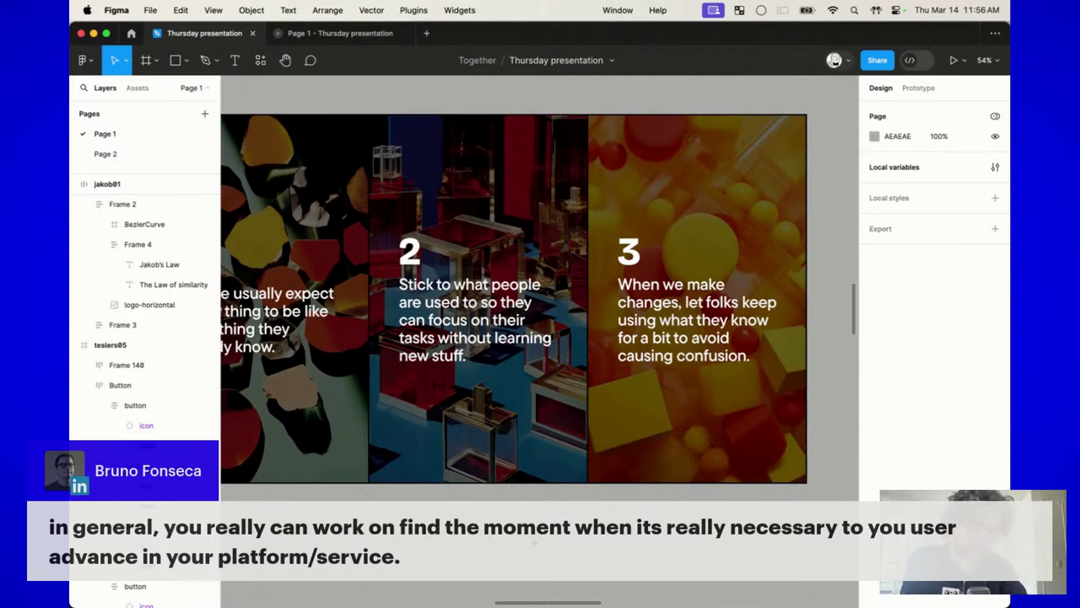
pyautogui.hscroll(-2, 540, 312)
pyautogui.hscroll(-1, 540, 299)
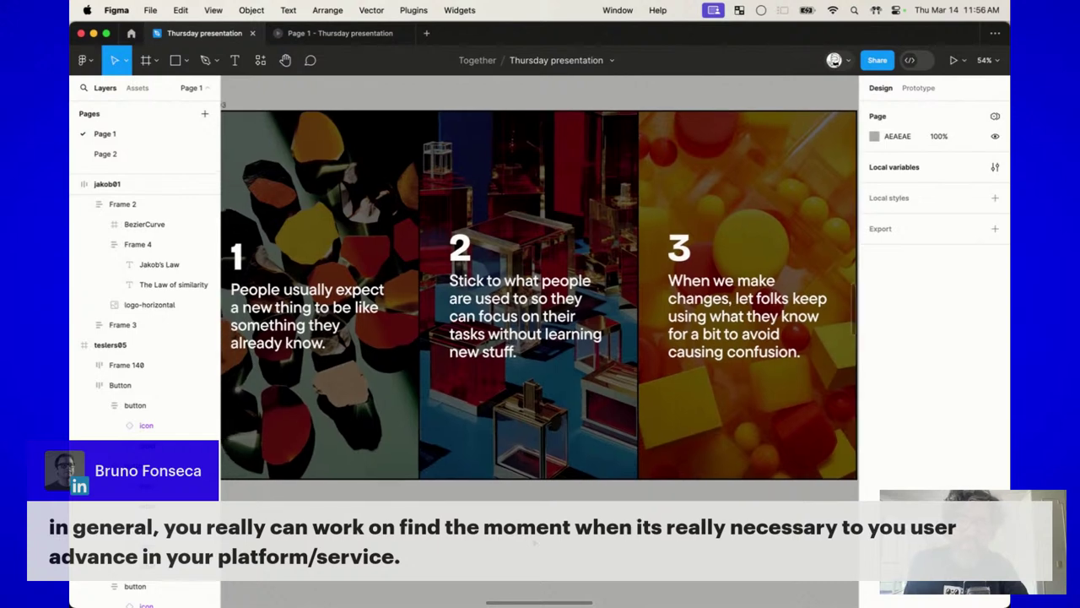
pyautogui.hscroll(-1, 540, 299)
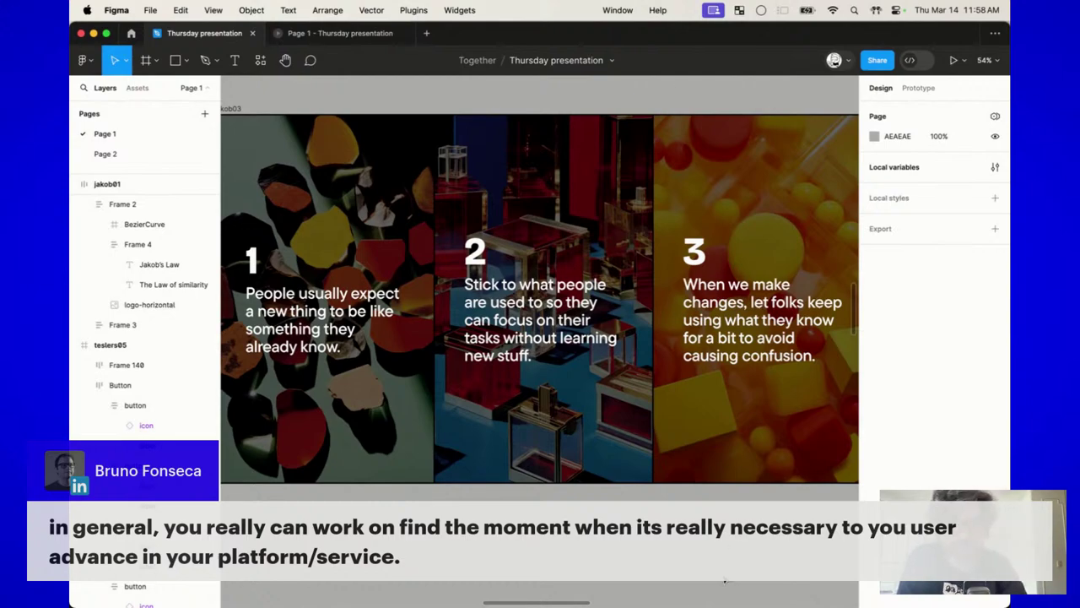
pyautogui.hscroll(5, 540, 338)
pyautogui.scroll(5, 476, 382)
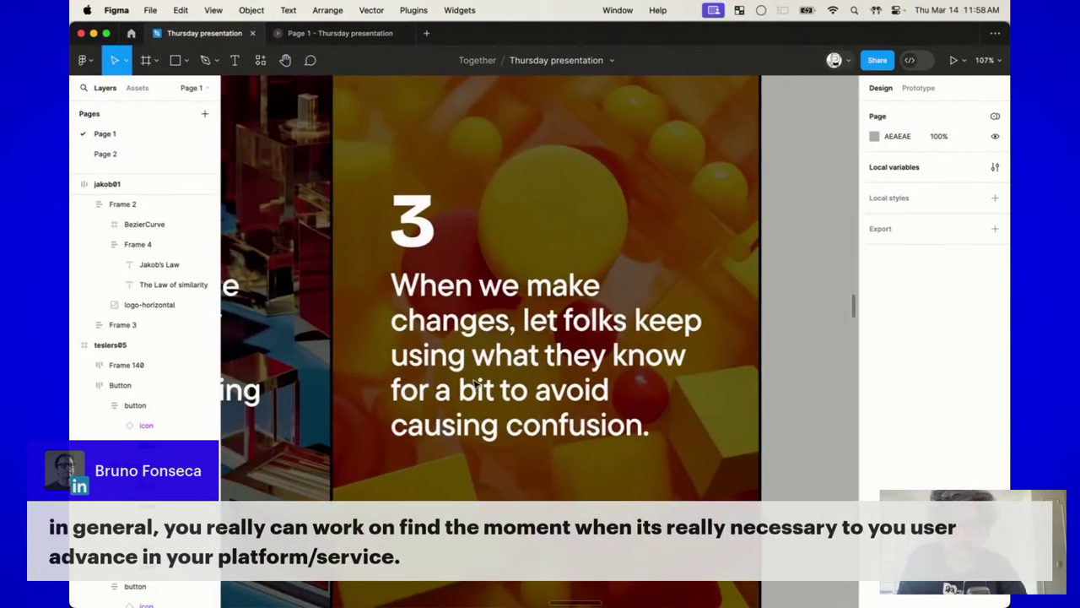
pyautogui.scroll(-5, 707, 350)
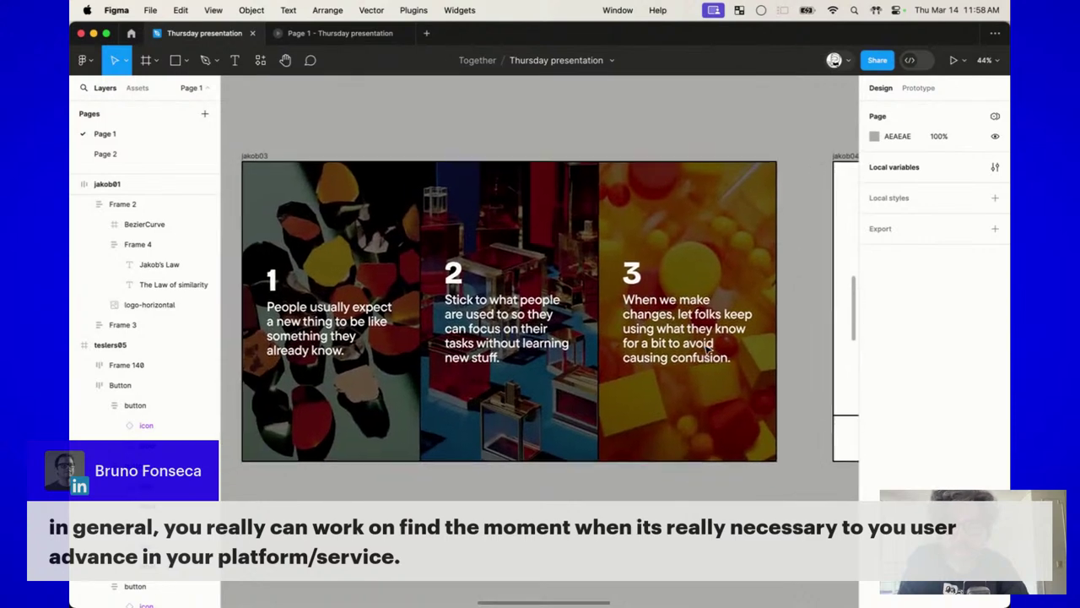
pyautogui.hscroll(2, 707, 349)
pyautogui.scroll(1, 706, 350)
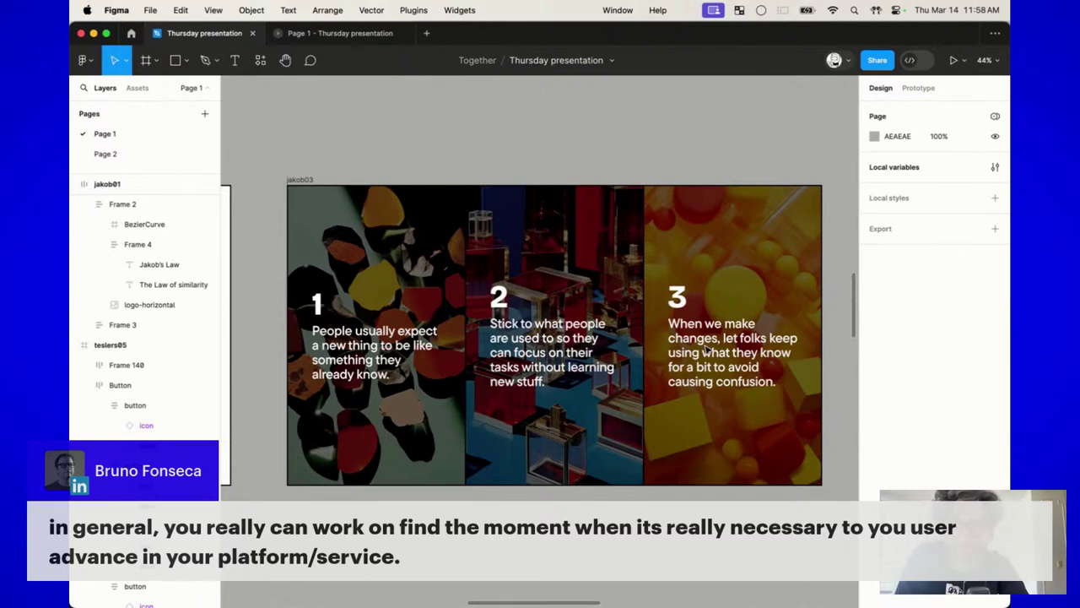
pyautogui.hscroll(2, 708, 347)
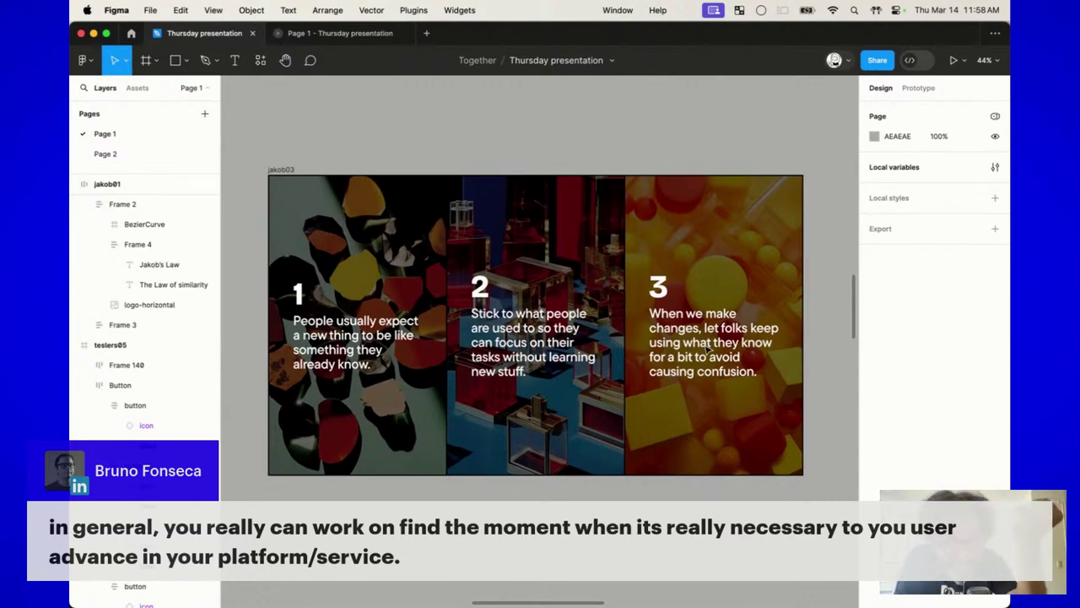
# Step: Compare the two Jakob's Website header layouts on the jakob04 slide, selecting each navbar in turn
pyautogui.hscroll(10, 707, 348)
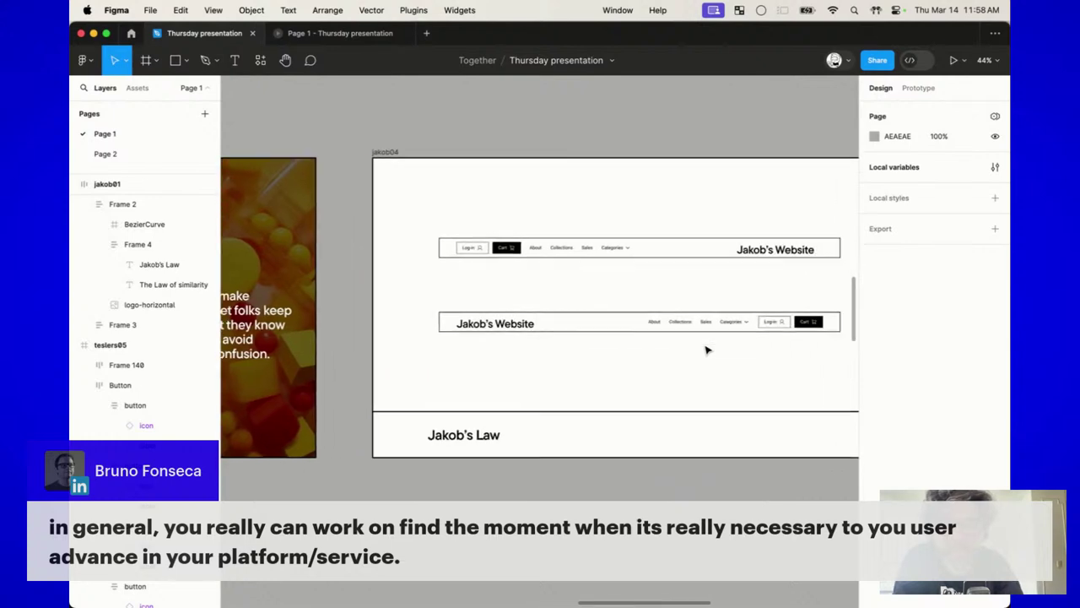
pyautogui.hscroll(3, 707, 349)
pyautogui.scroll(3, 708, 348)
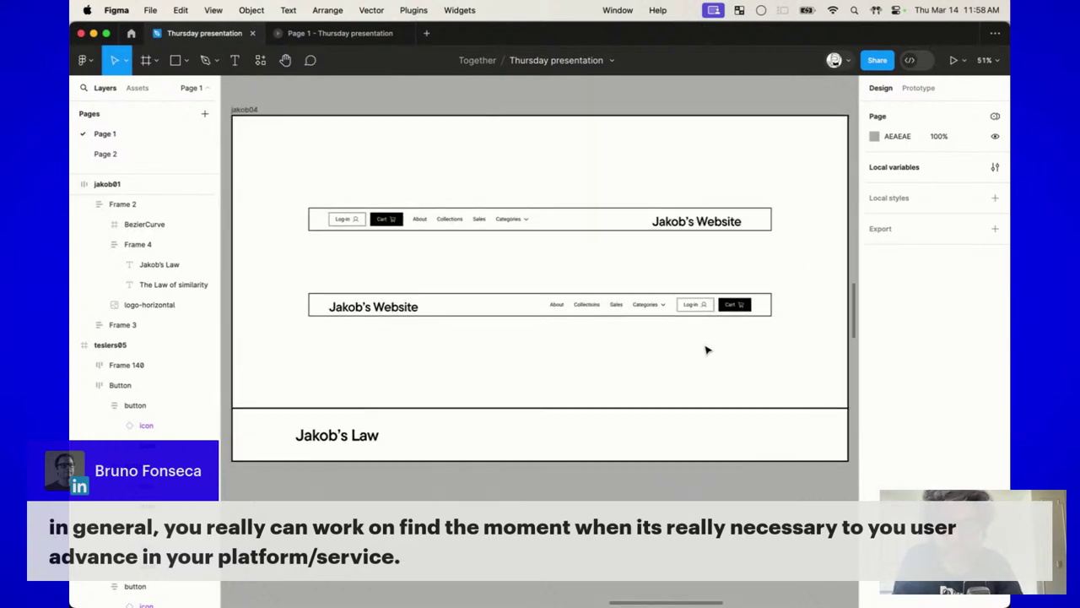
pyautogui.scroll(4, 707, 349)
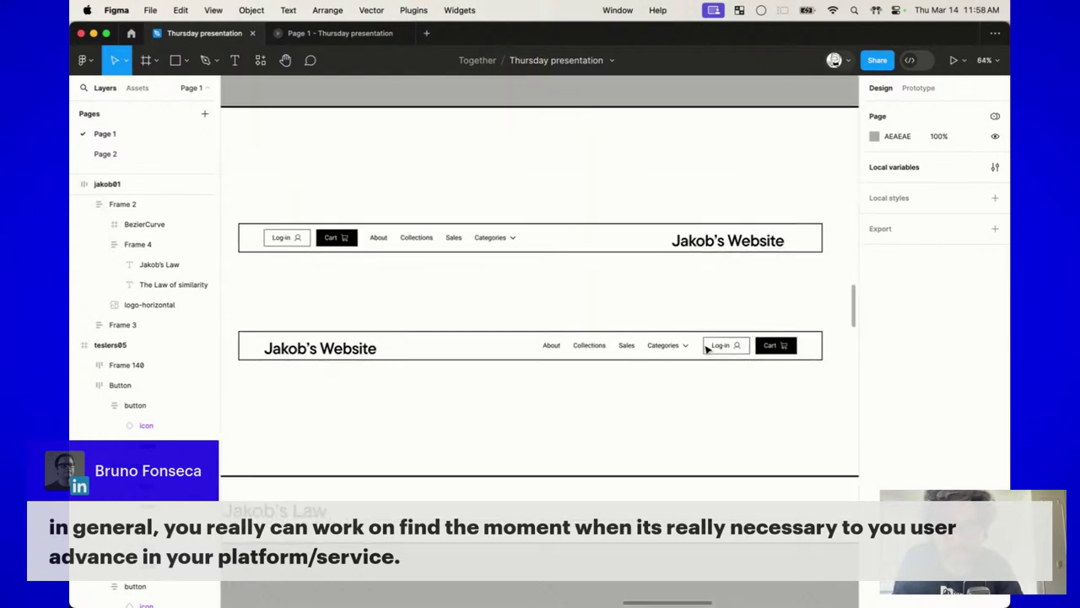
pyautogui.scroll(1, 707, 348)
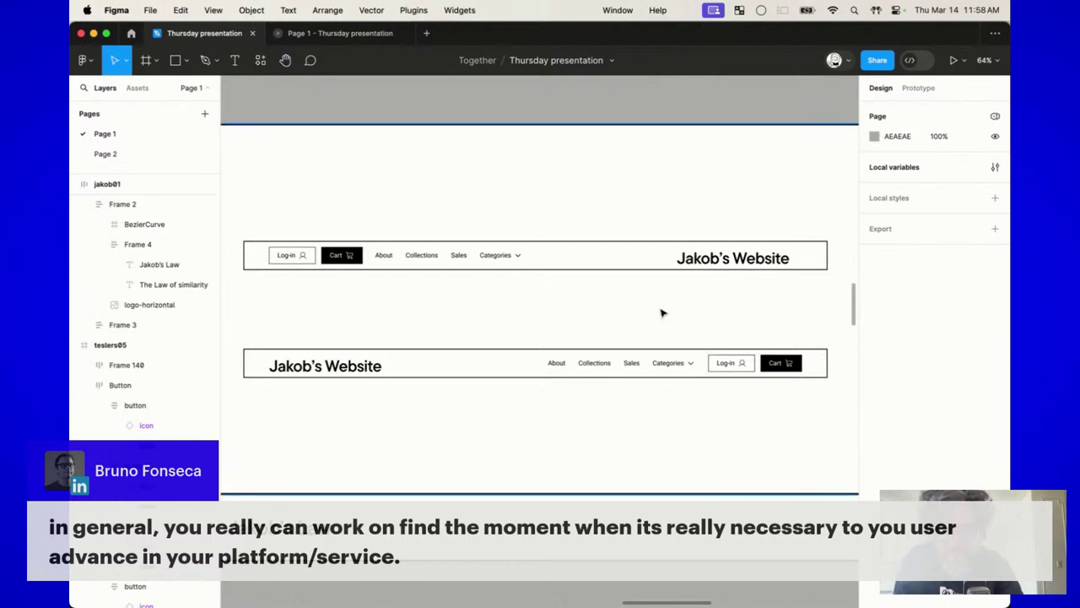
pyautogui.click(547, 272)
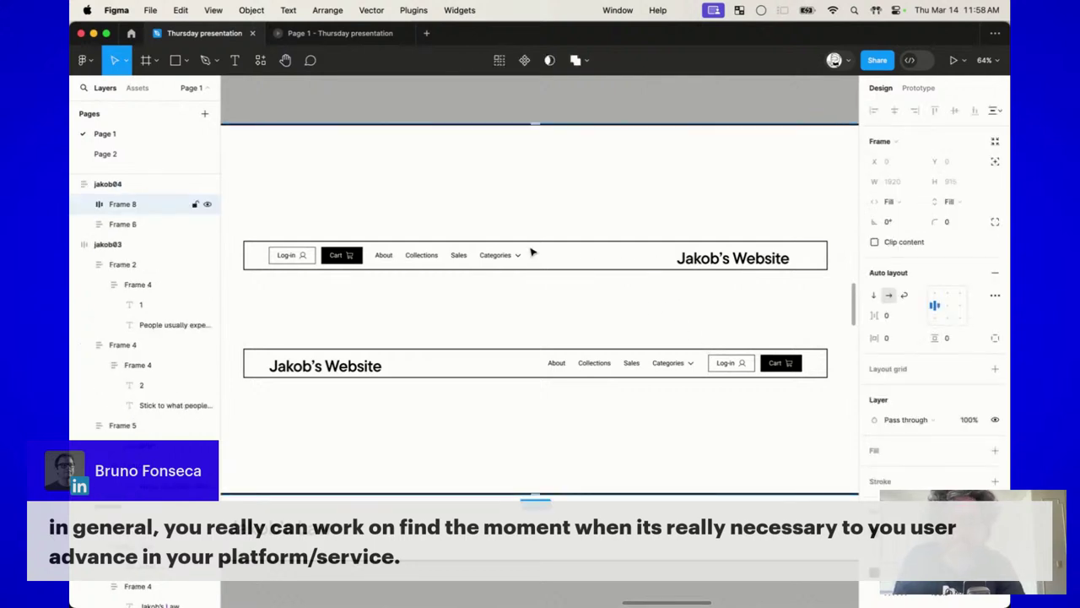
pyautogui.click(512, 96)
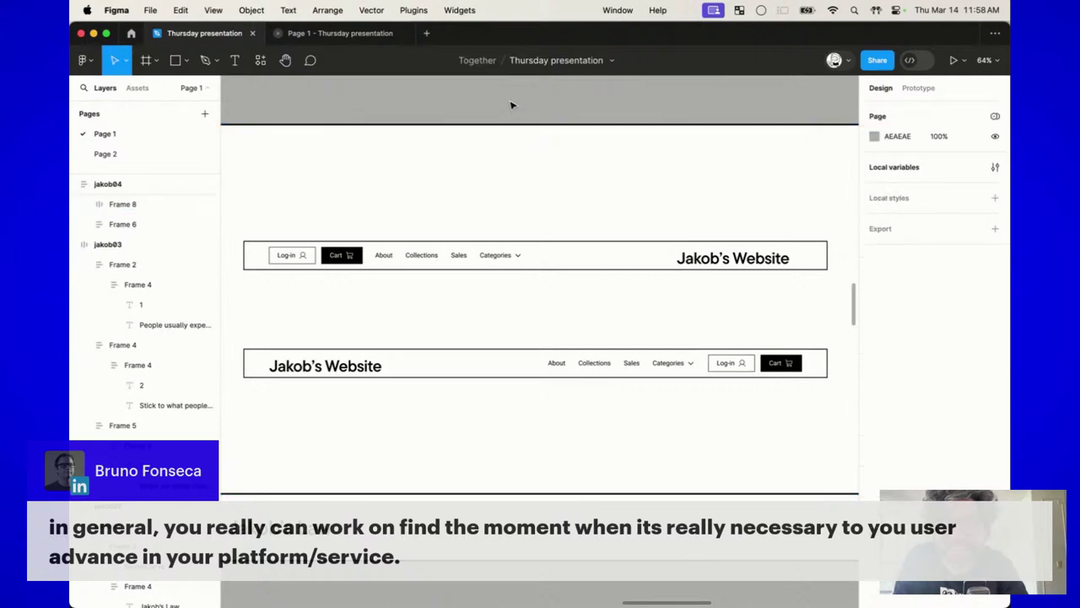
pyautogui.doubleClick(624, 268)
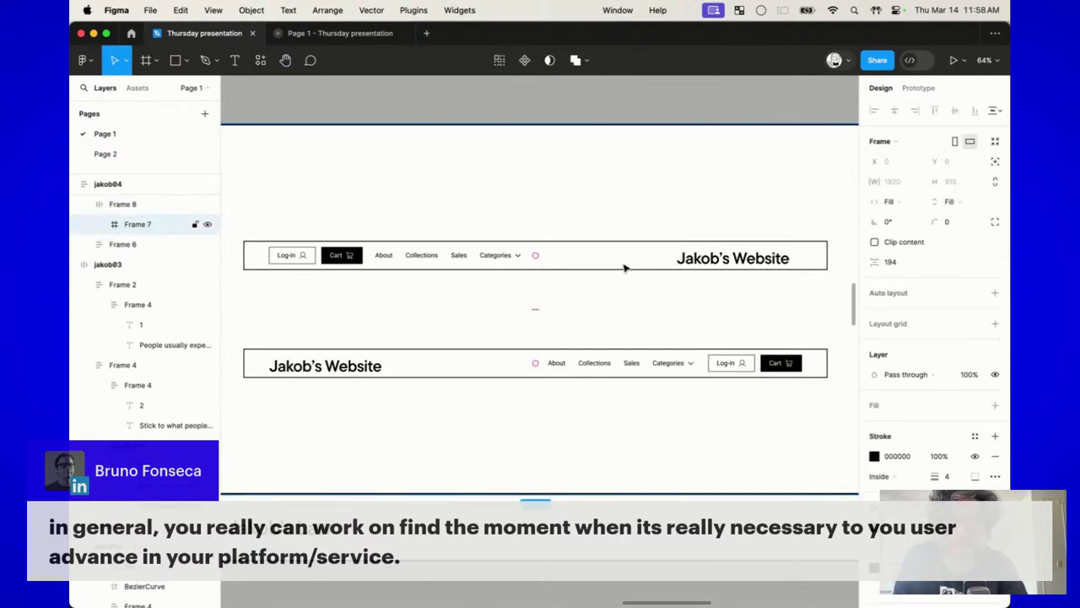
pyautogui.doubleClick(624, 269)
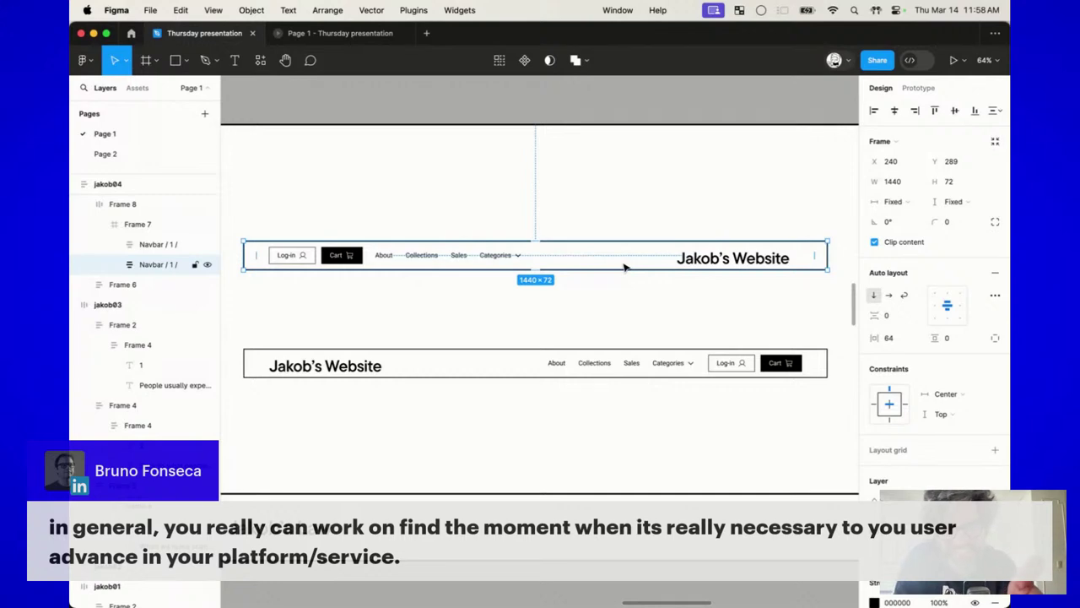
pyautogui.click(329, 376)
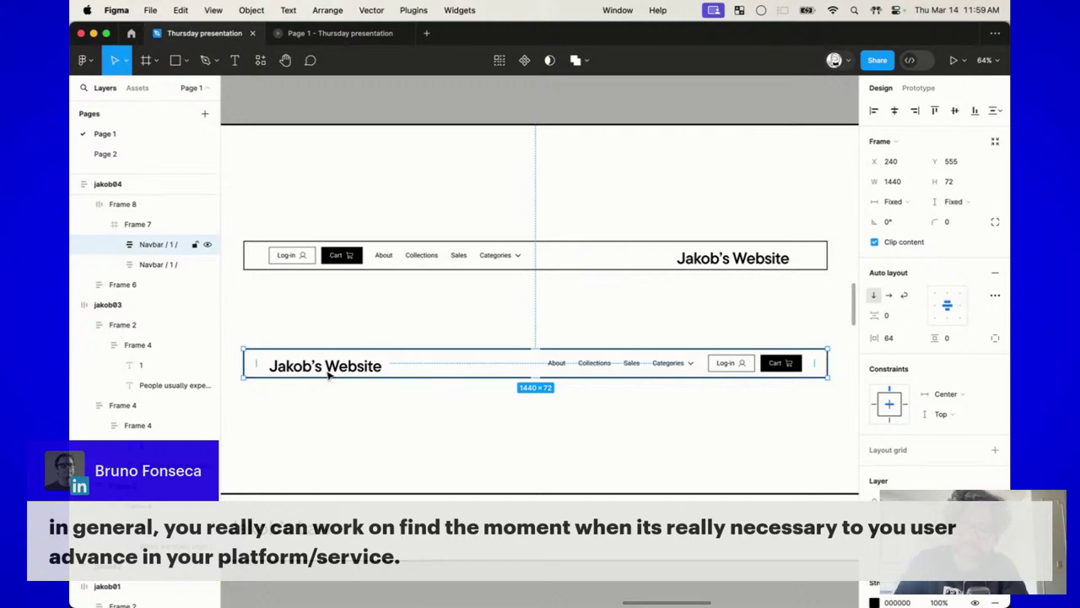
pyautogui.doubleClick(329, 377)
pyautogui.click(400, 346)
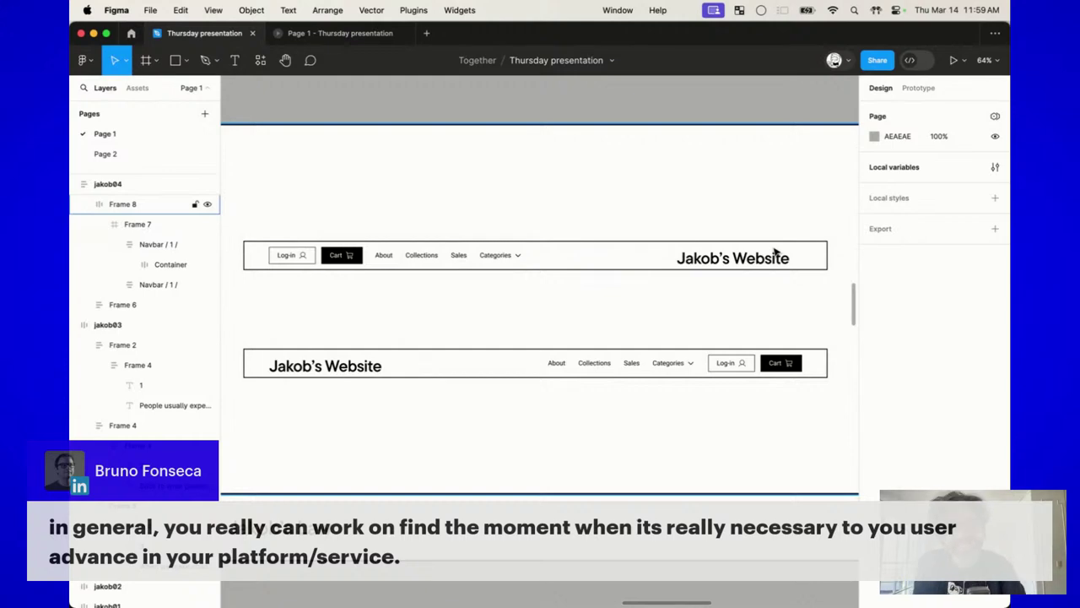
# Step: Look over the Jakob's Law payment form exercise slide and its place in the slide grid
pyautogui.hscroll(10, 774, 251)
pyautogui.scroll(3, 774, 251)
pyautogui.hscroll(-2, 775, 251)
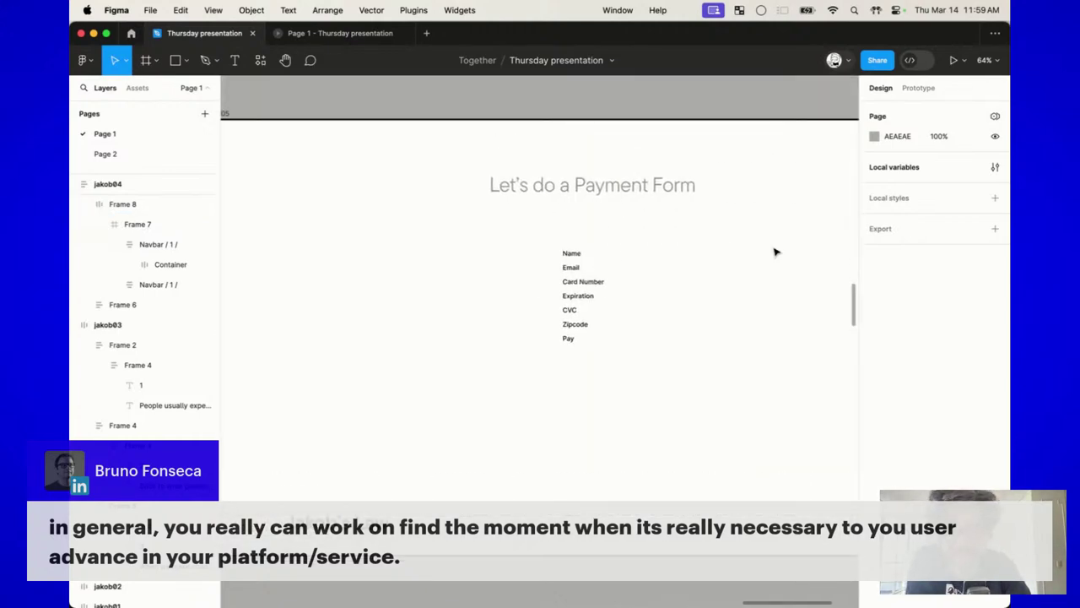
pyautogui.click(522, 244)
pyautogui.scroll(-3, 522, 244)
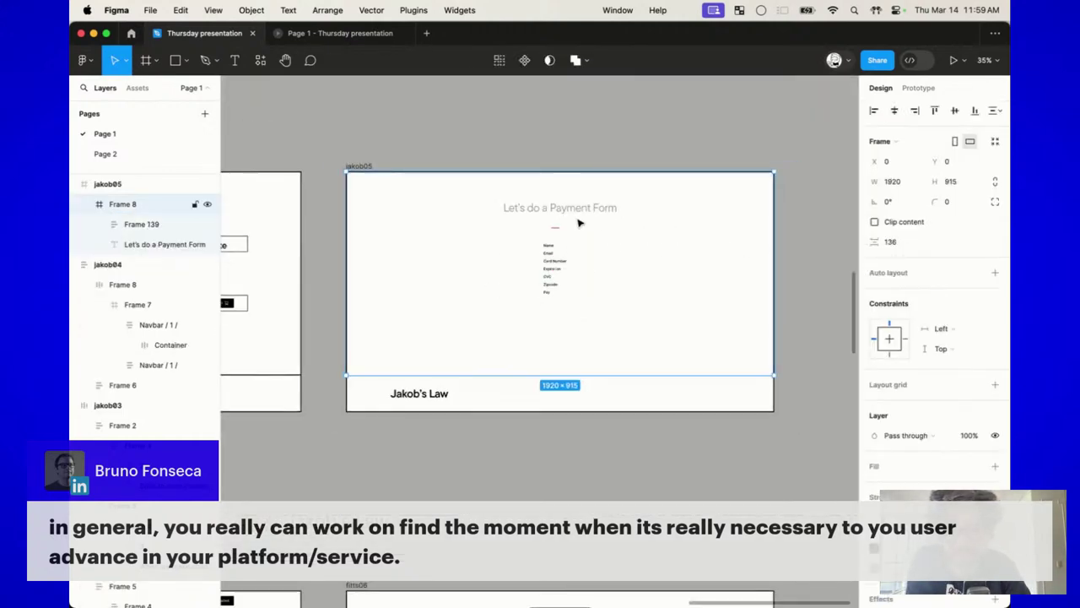
pyautogui.click(571, 140)
pyautogui.scroll(-5, 569, 144)
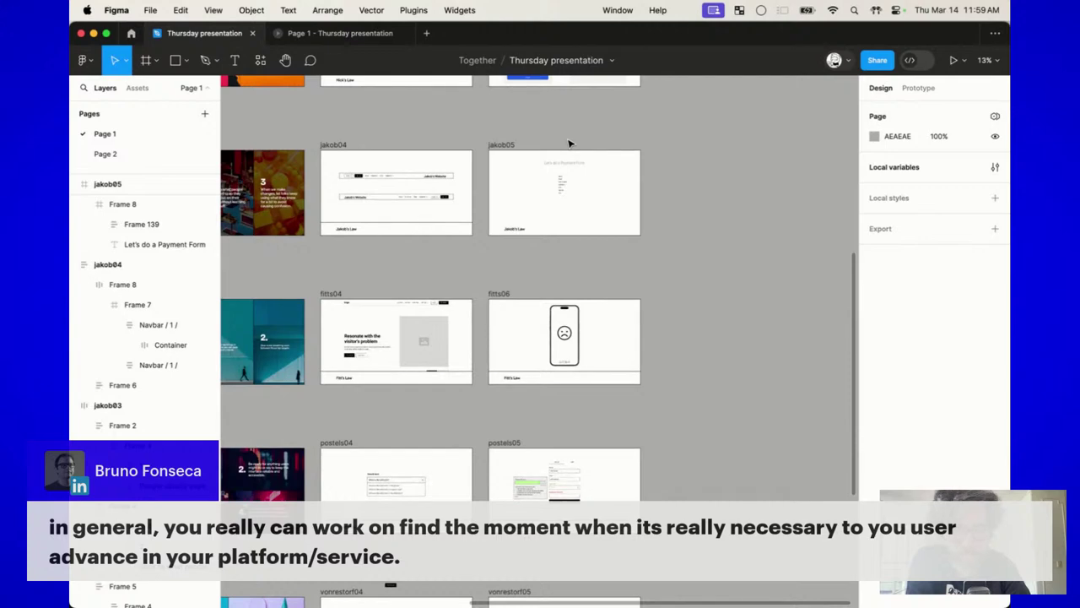
pyautogui.click(571, 205)
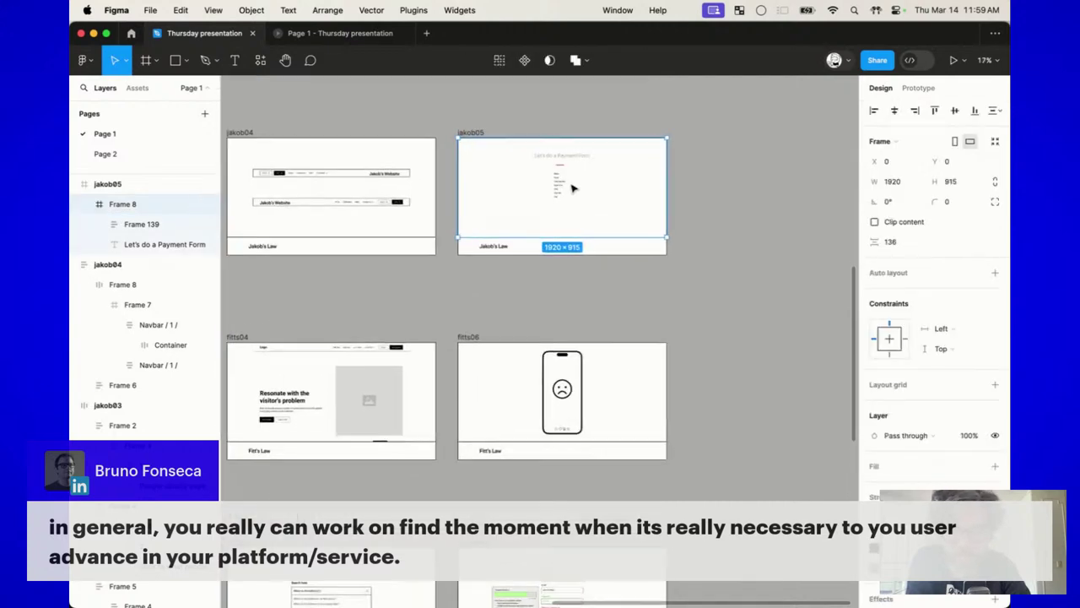
# Step: Go through the Fitt's Law title slide and the quote slide about acquiring a target
pyautogui.scroll(2, 573, 194)
pyautogui.hscroll(-10, 571, 187)
pyautogui.scroll(-3, 572, 187)
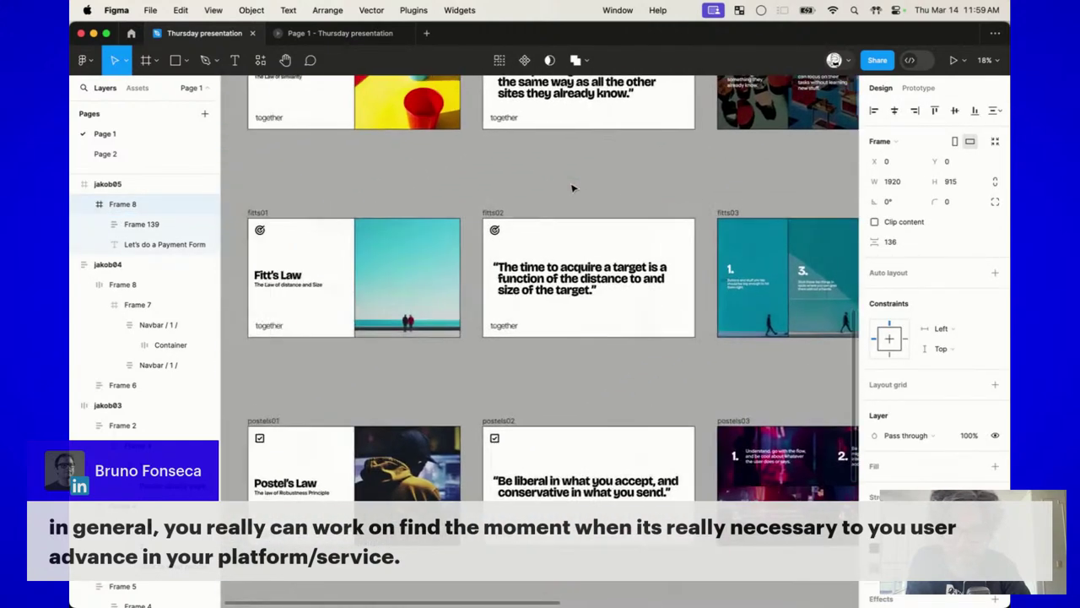
pyautogui.hscroll(-5, 646, 164)
pyautogui.scroll(5, 648, 164)
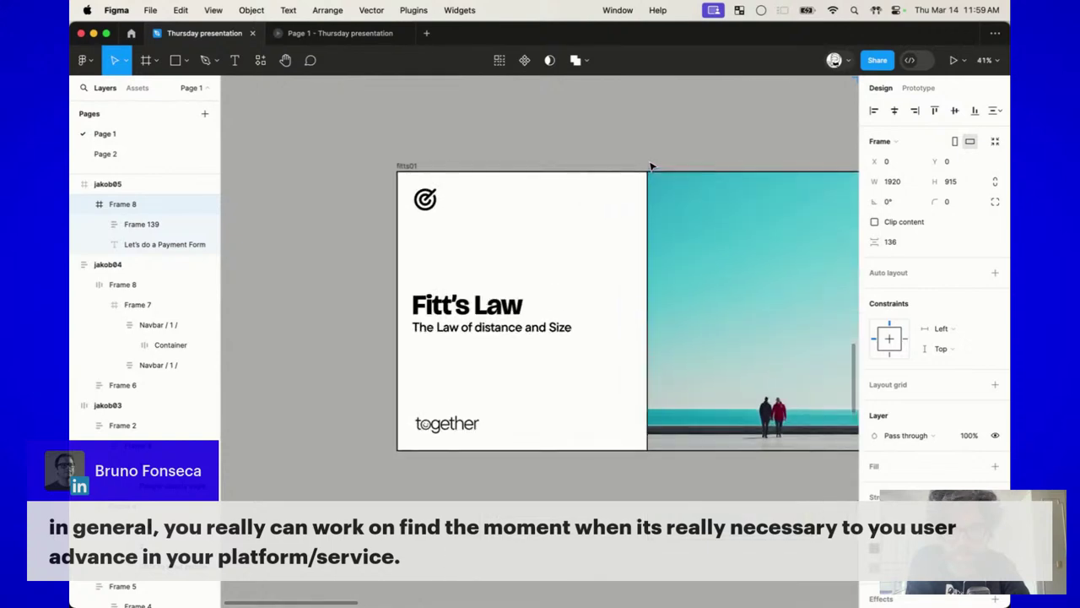
pyautogui.scroll(2, 651, 163)
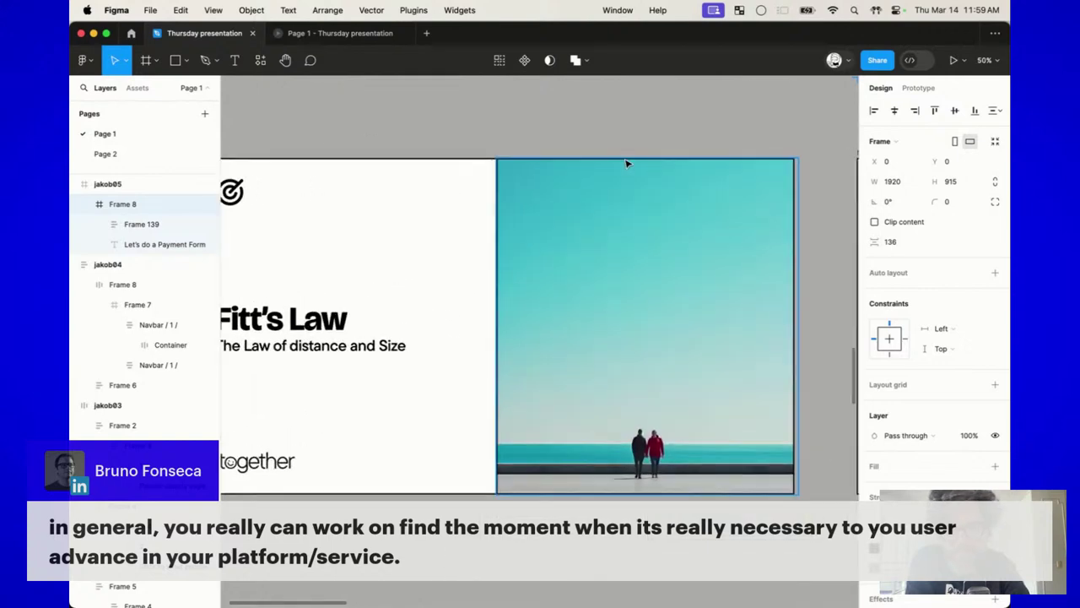
pyautogui.click(520, 143)
pyautogui.hscroll(-3, 521, 143)
pyautogui.scroll(-1, 521, 143)
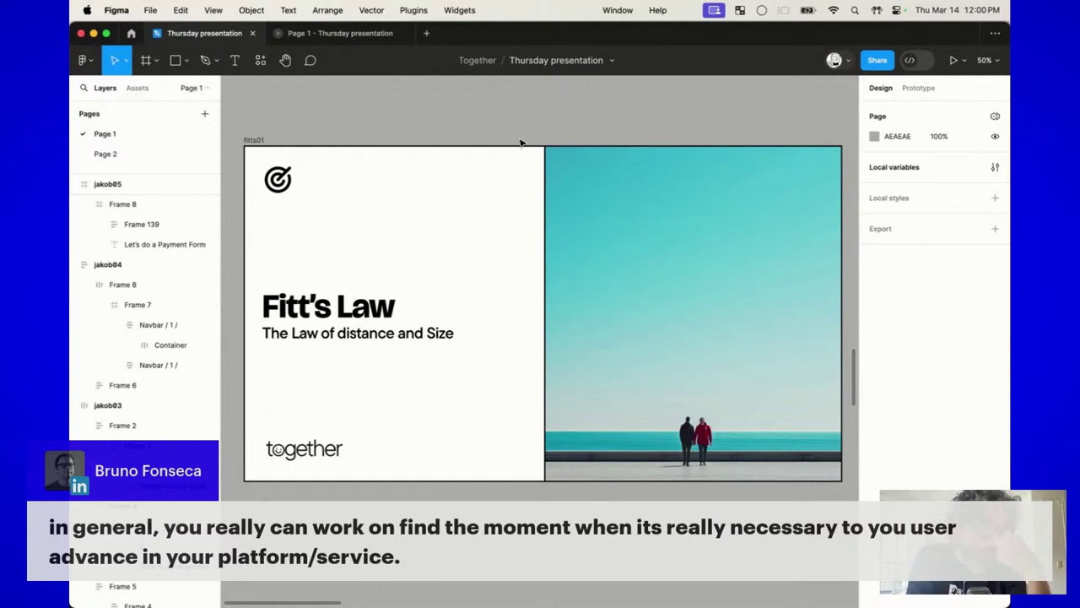
pyautogui.press('n')
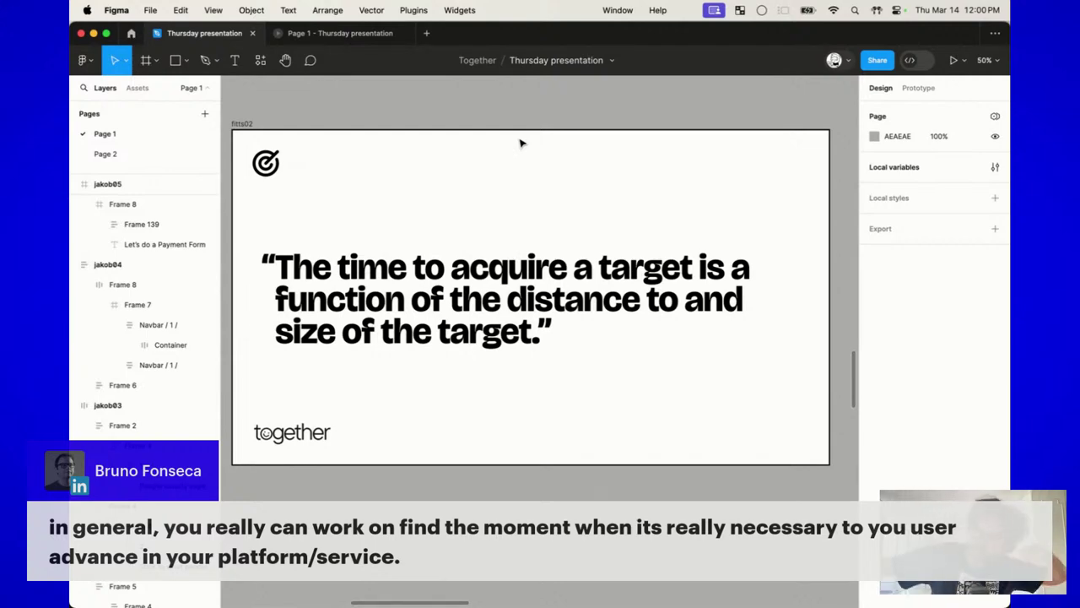
# Step: Switch to the Restream studio in Chrome and remove the chat comment shown over the live stream
pyautogui.press('super+Tab')
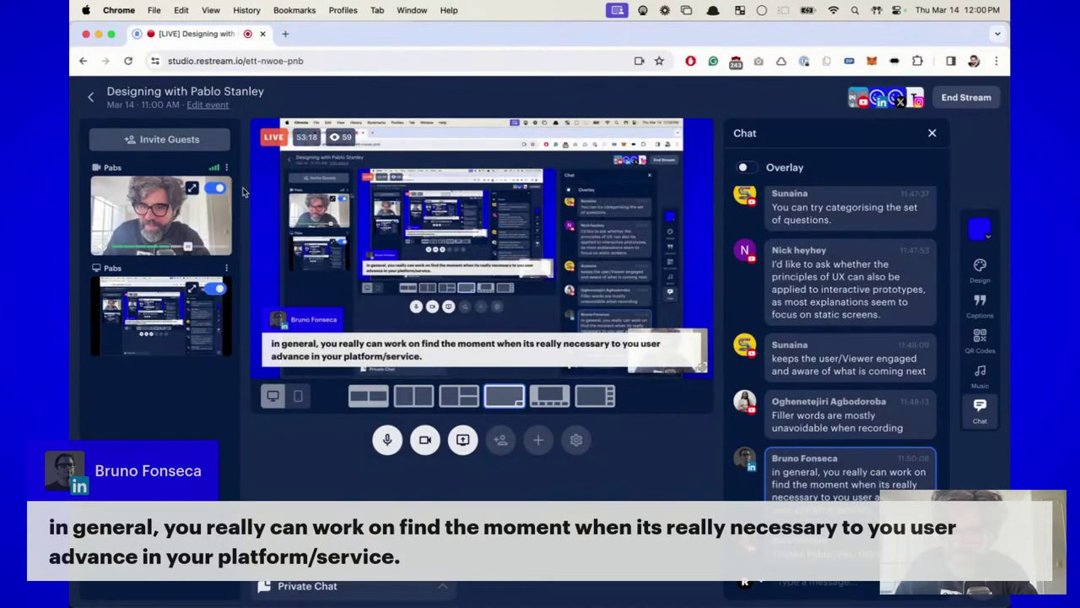
pyautogui.click(193, 190)
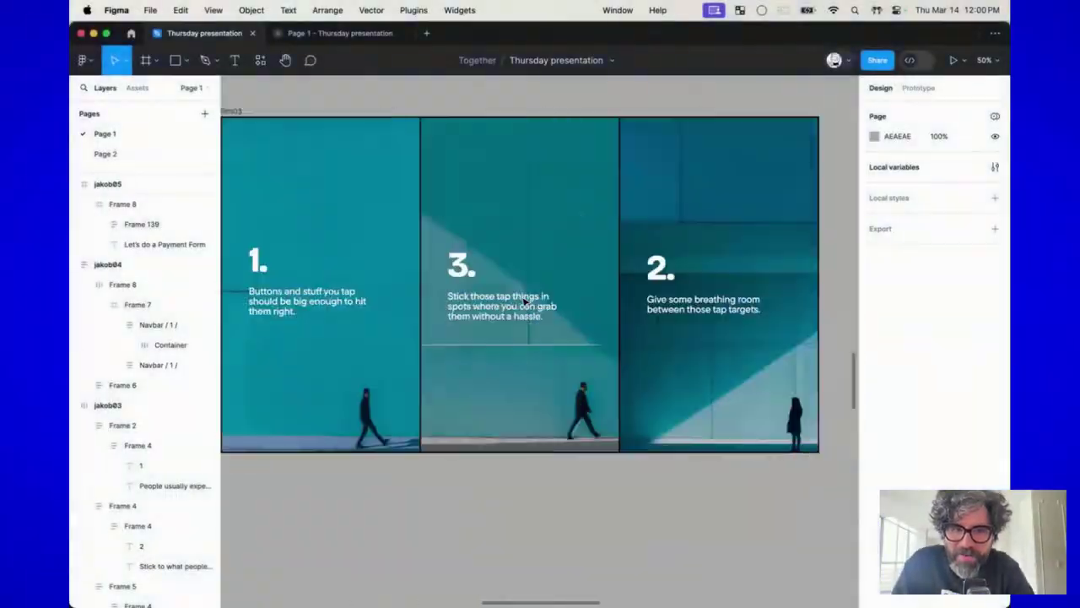
# Step: Review the three numbered Fitt's Law principles and the example landing page on the fitts04 slide
pyautogui.hscroll(-3, 523, 300)
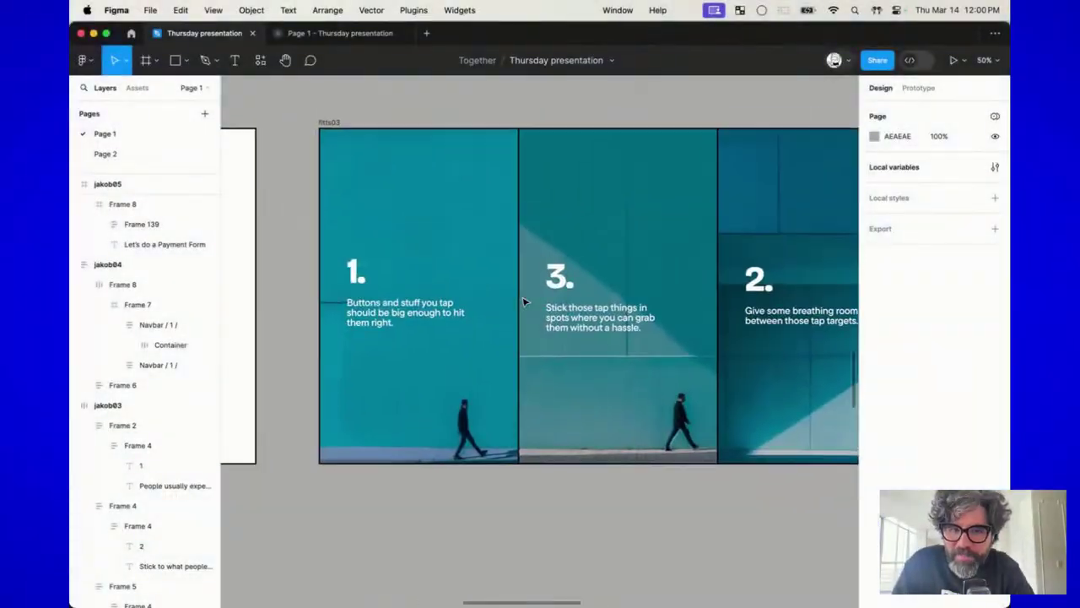
pyautogui.hscroll(3, 523, 299)
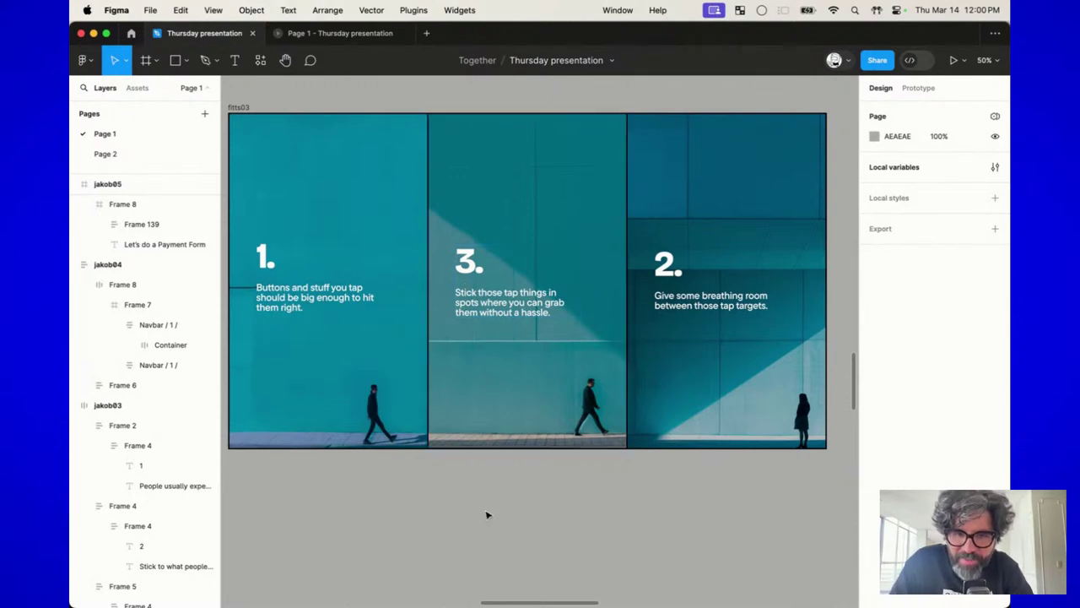
pyautogui.hscroll(2, 486, 515)
pyautogui.scroll(2, 486, 515)
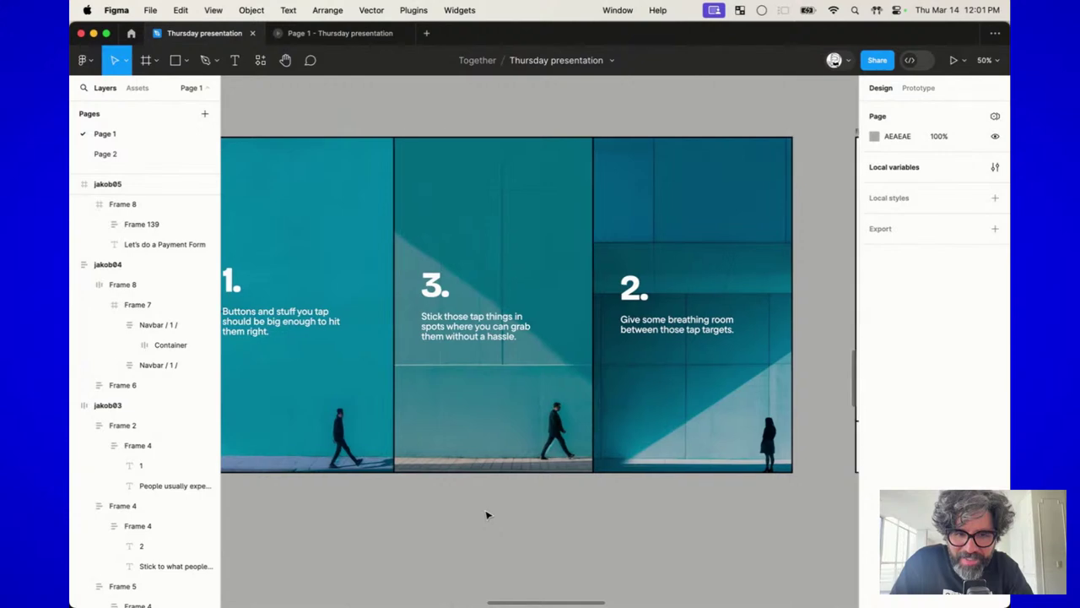
pyautogui.hscroll(10, 486, 515)
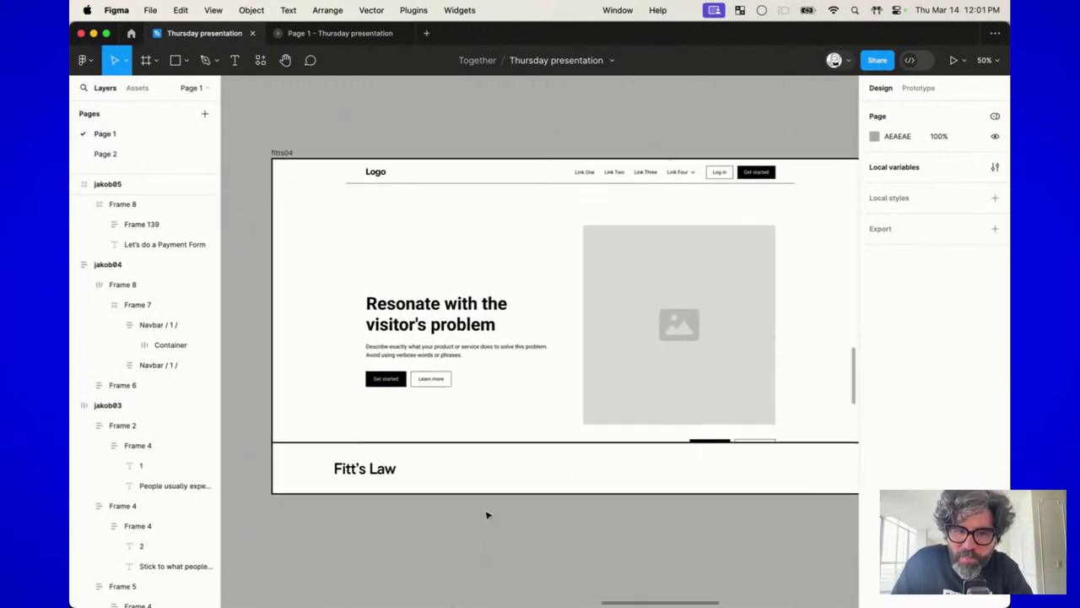
pyautogui.hscroll(4, 545, 306)
pyautogui.scroll(-2, 545, 307)
pyautogui.click(517, 248)
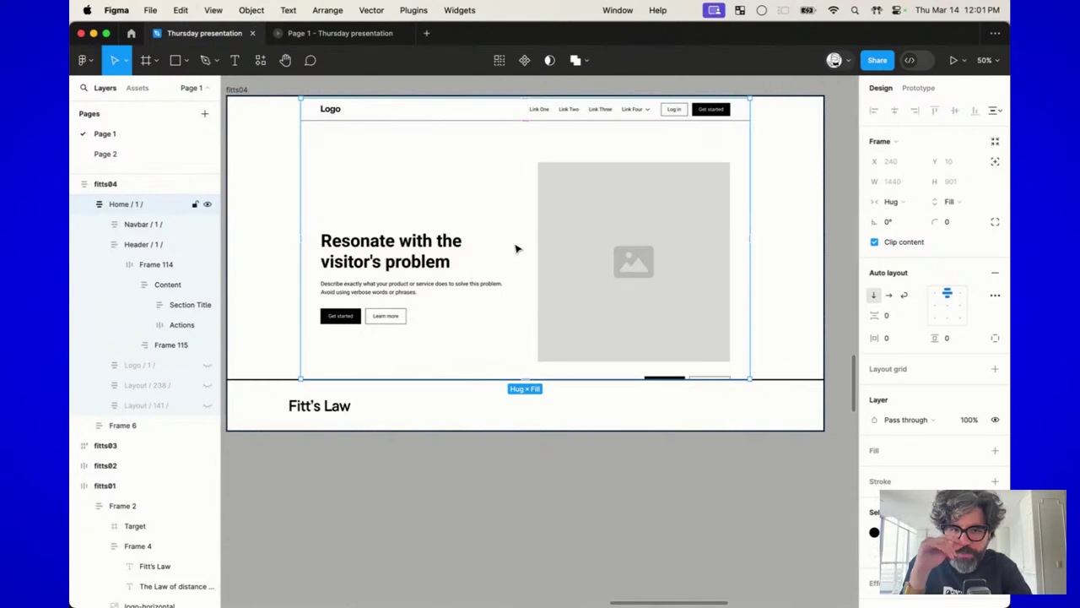
pyautogui.scroll(5, 625, 133)
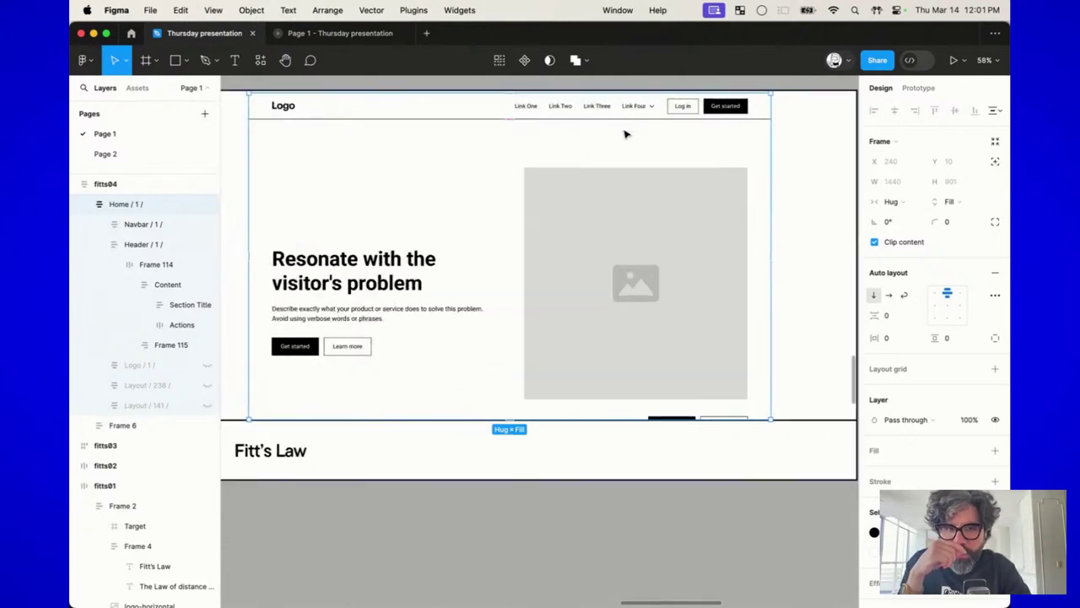
pyautogui.scroll(-4, 625, 133)
pyautogui.hscroll(-3, 625, 133)
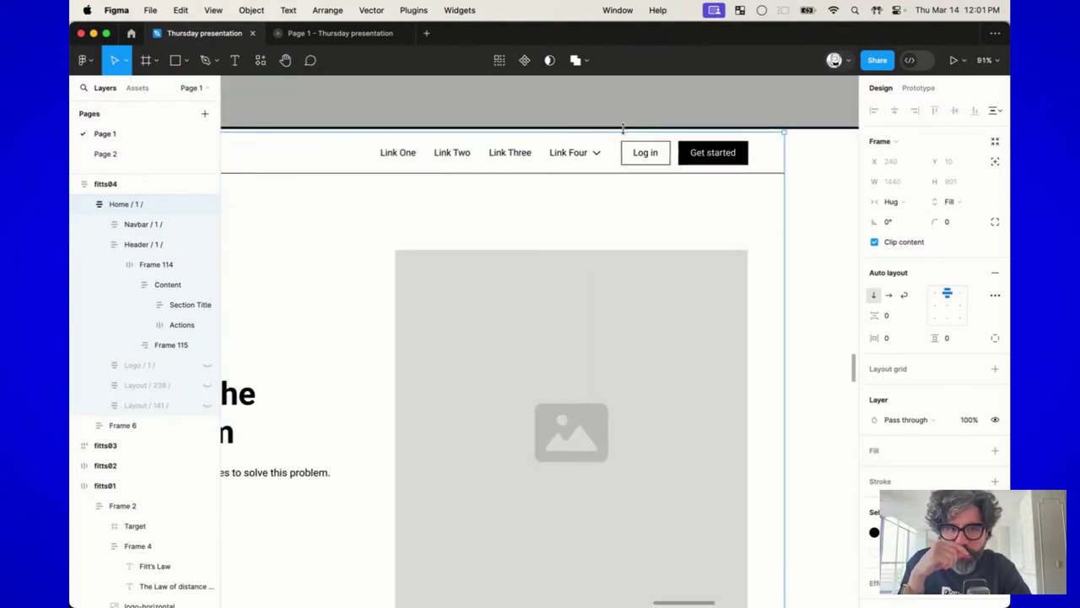
# Step: Set the navbar's Get started button padding to 28 horizontally and 16 vertically
pyautogui.click(686, 160)
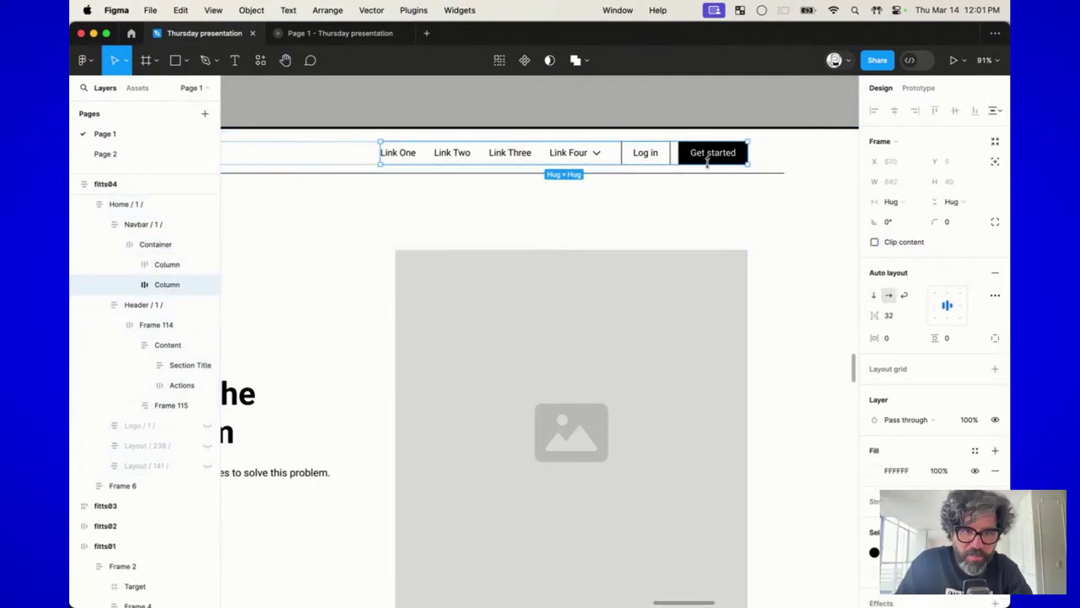
pyautogui.click(707, 162)
pyautogui.click(719, 151)
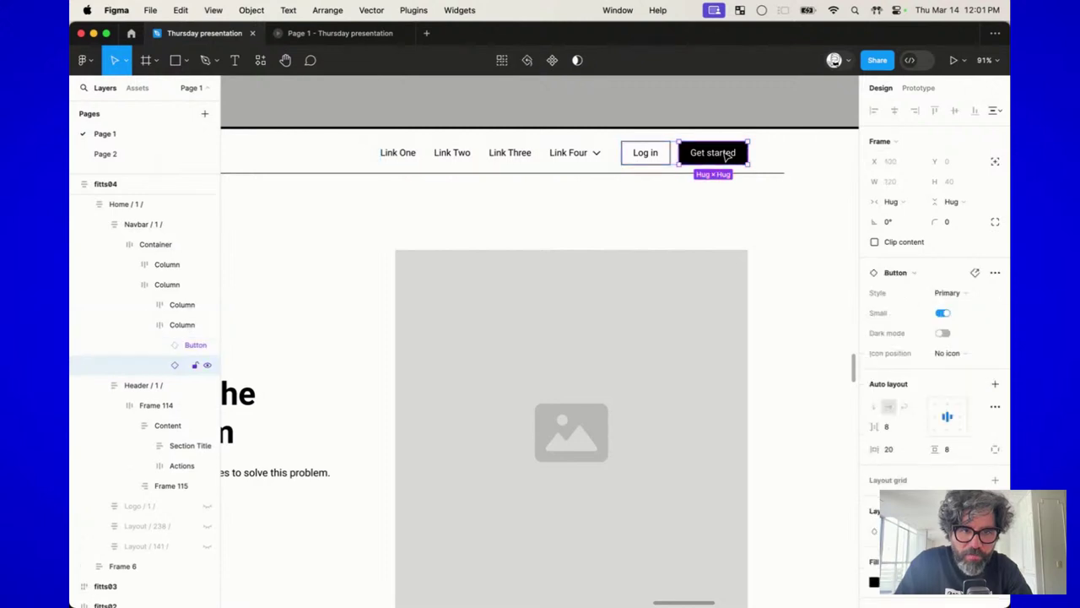
pyautogui.click(896, 450)
pyautogui.write('28')
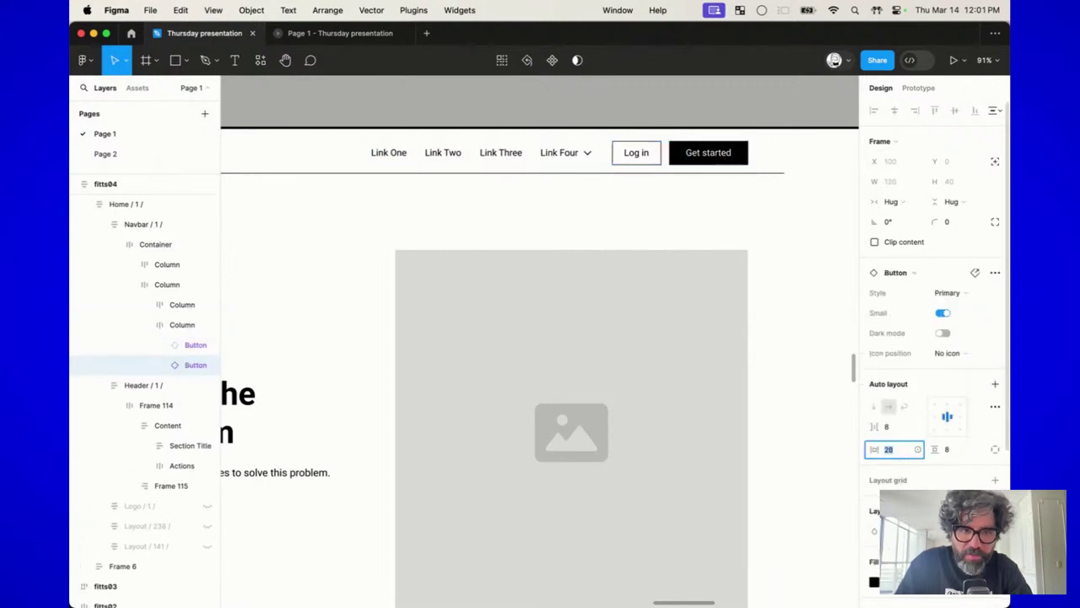
pyautogui.press('Return')
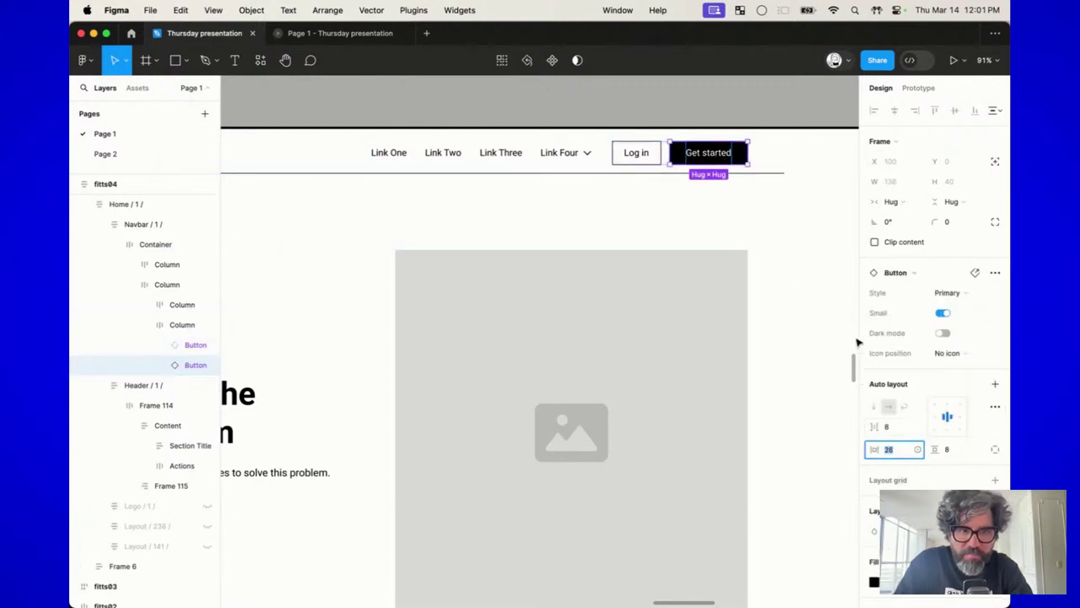
pyautogui.click(957, 450)
pyautogui.write('16')
pyautogui.press('Return')
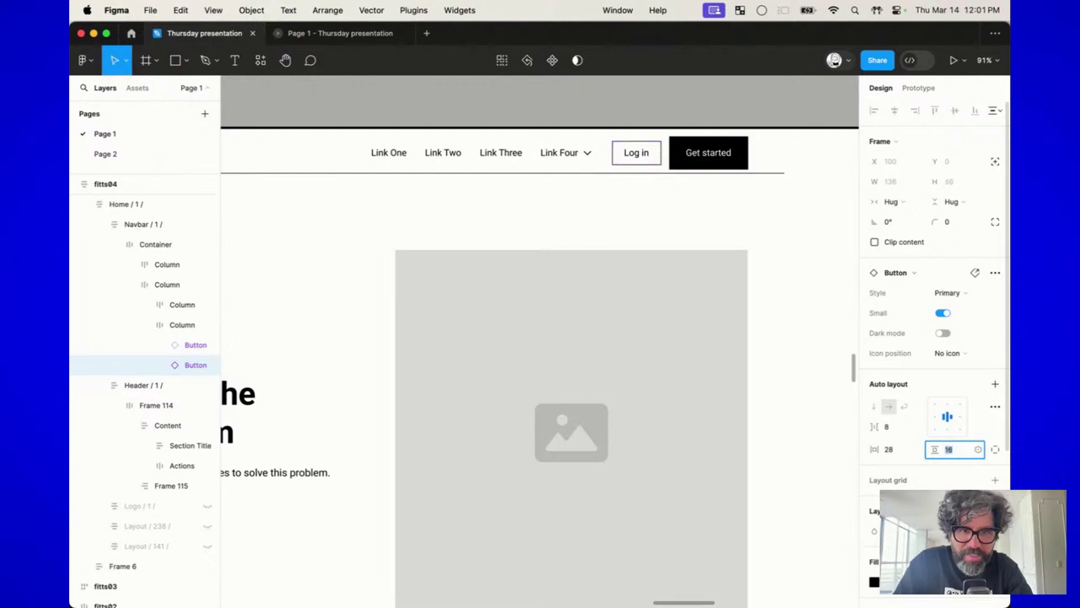
# Step: Set the vertical padding of the navbar's Log in button to 16
pyautogui.click(637, 160)
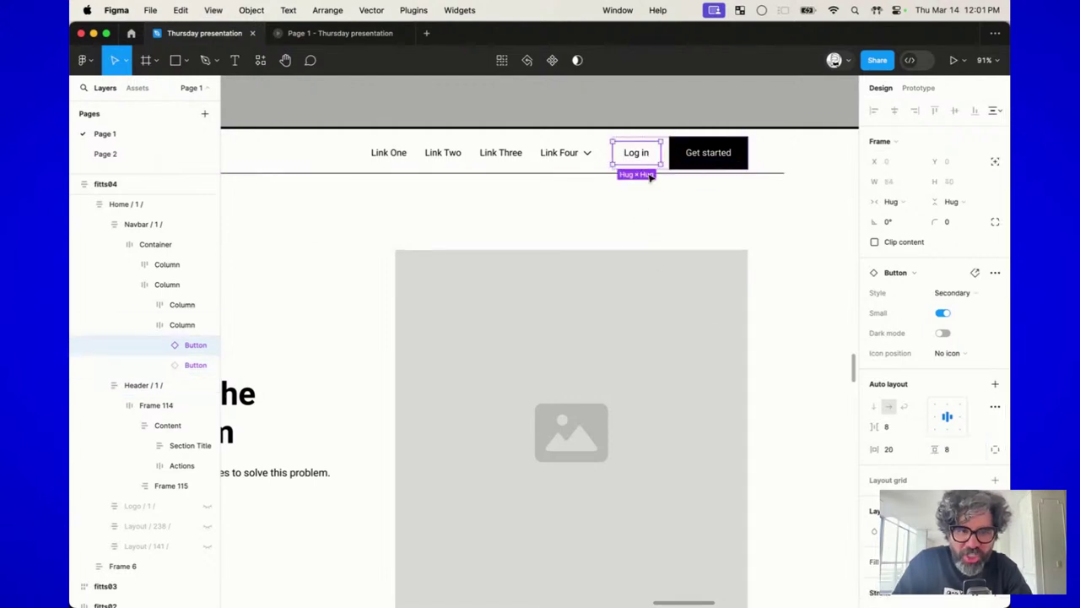
pyautogui.click(950, 449)
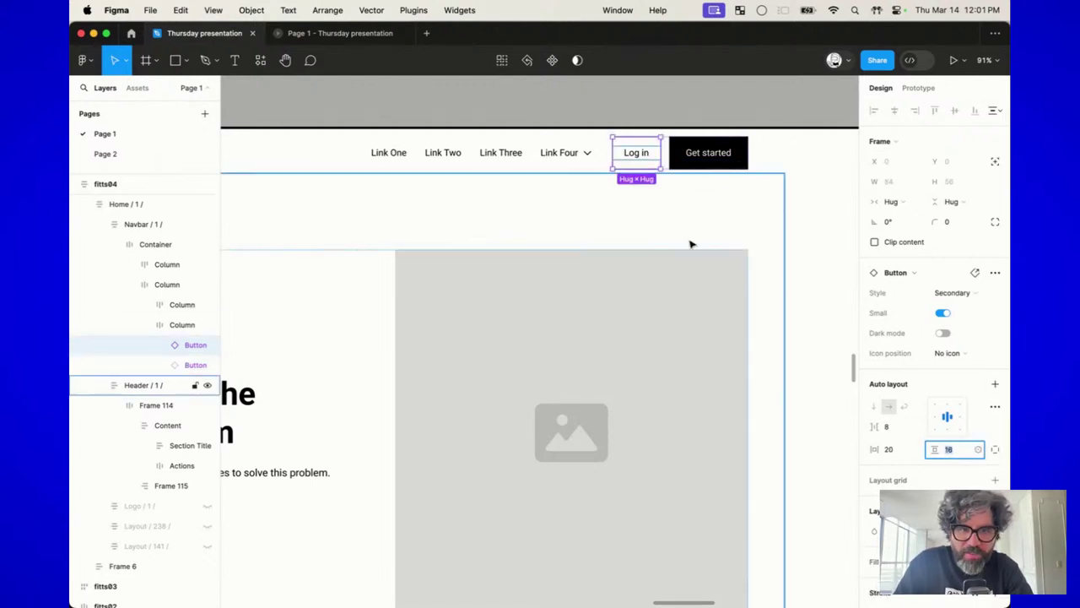
# Step: Remove the stroke along the bottom of the landing page's navbar
pyautogui.click(720, 108)
pyautogui.scroll(-3, 719, 102)
pyautogui.hscroll(-3, 719, 102)
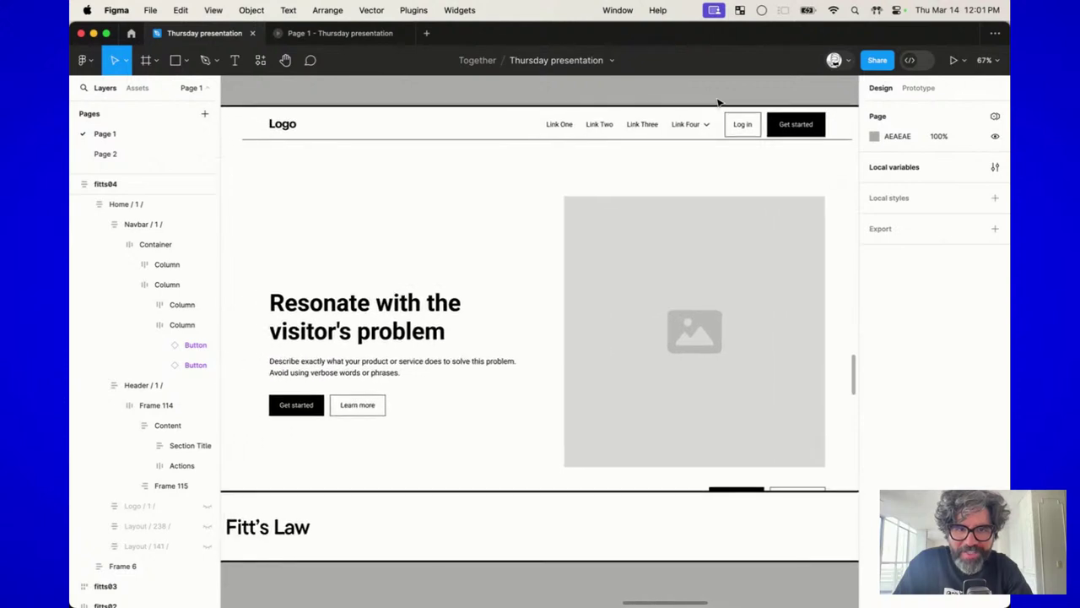
pyautogui.hscroll(3, 719, 102)
pyautogui.scroll(2, 719, 102)
pyautogui.click(724, 162)
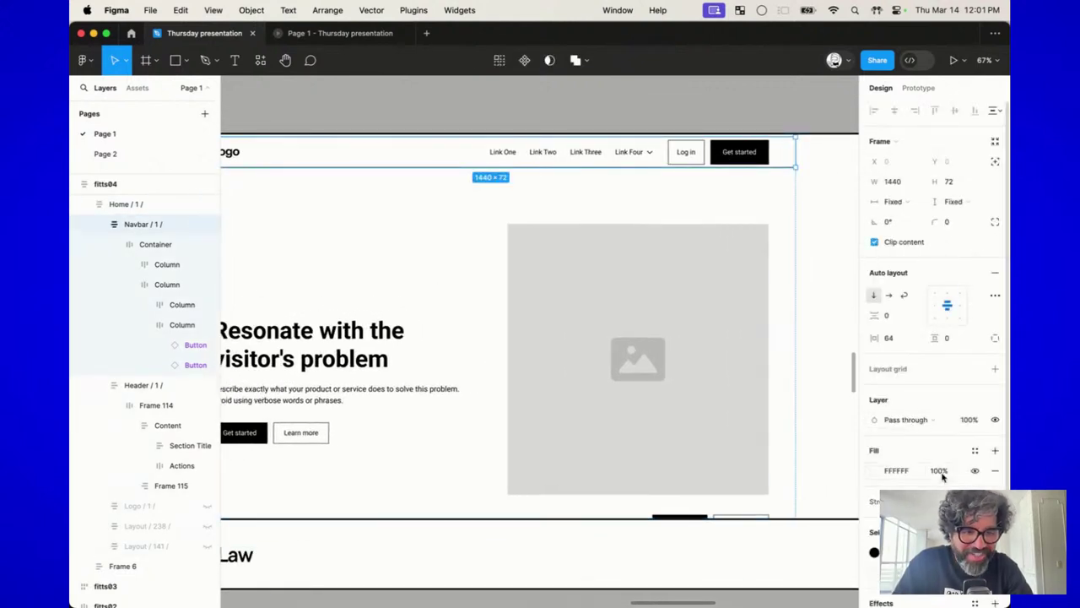
pyautogui.scroll(-3, 943, 477)
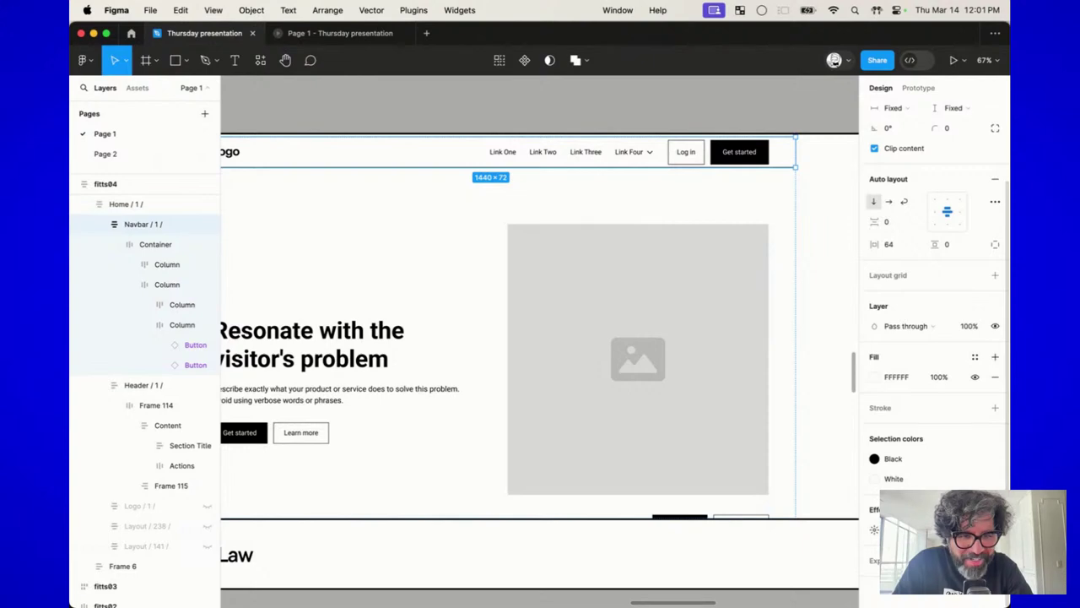
pyautogui.click(698, 95)
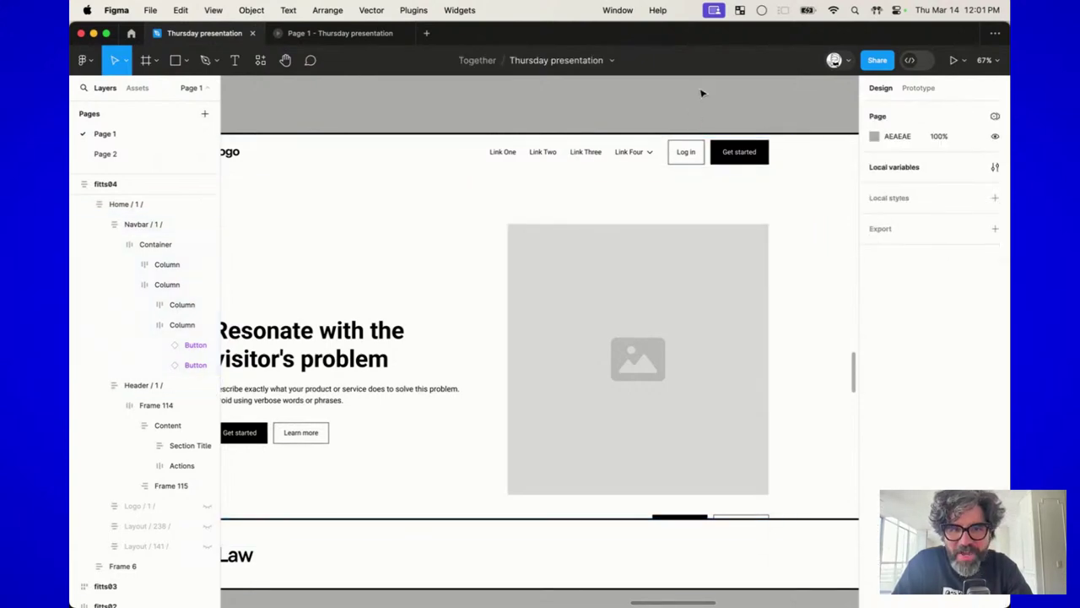
# Step: Set the spacing between the navbar's four links to 24 and tighten it further to 16
pyautogui.hscroll(-3, 701, 93)
pyautogui.scroll(5, 626, 152)
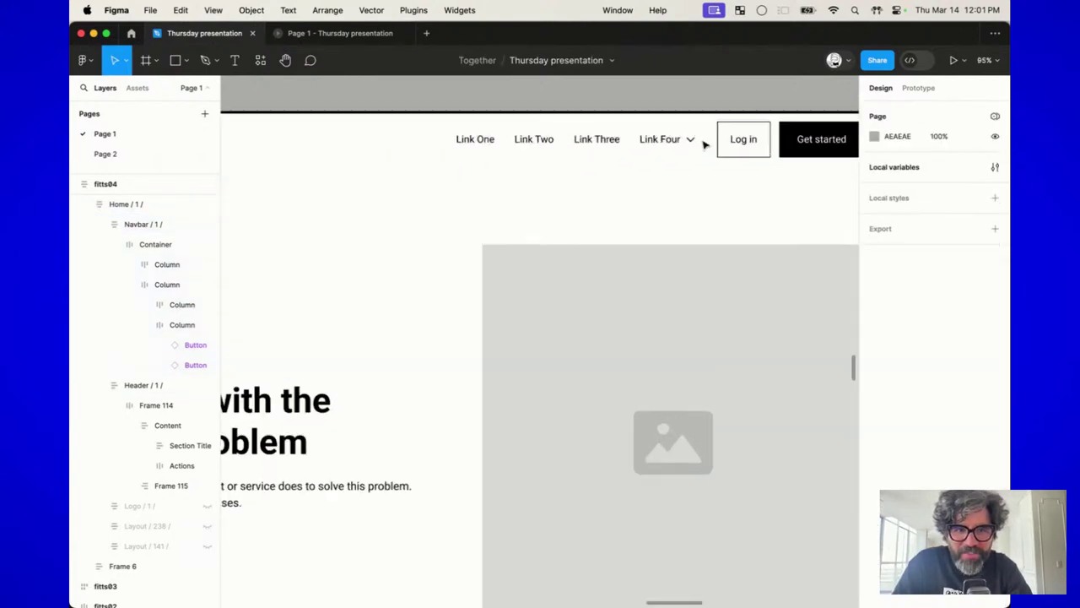
pyautogui.click(625, 154)
pyautogui.click(625, 154)
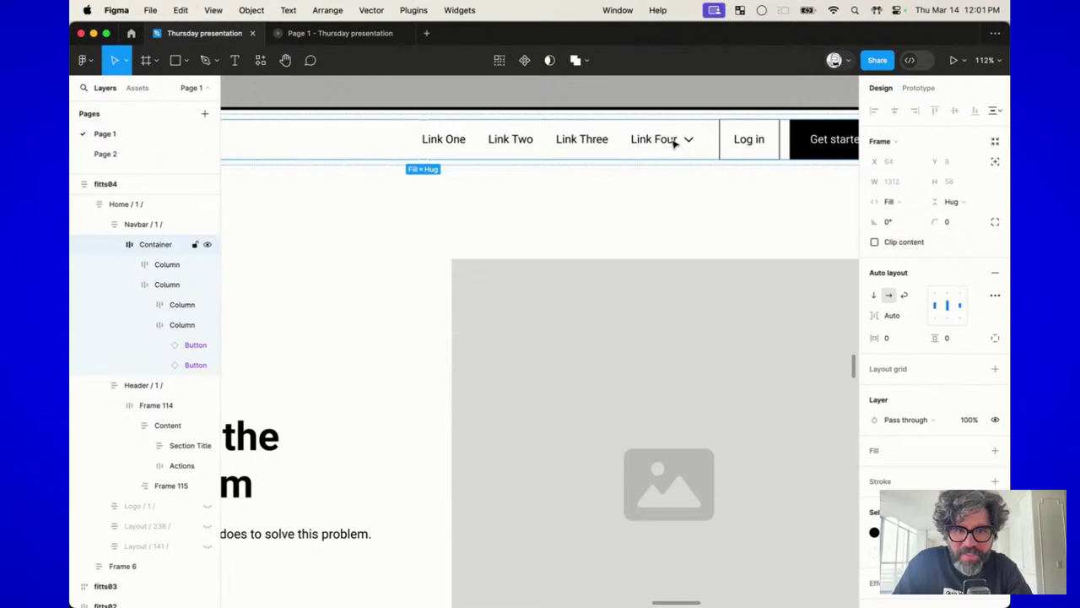
pyautogui.click(674, 144)
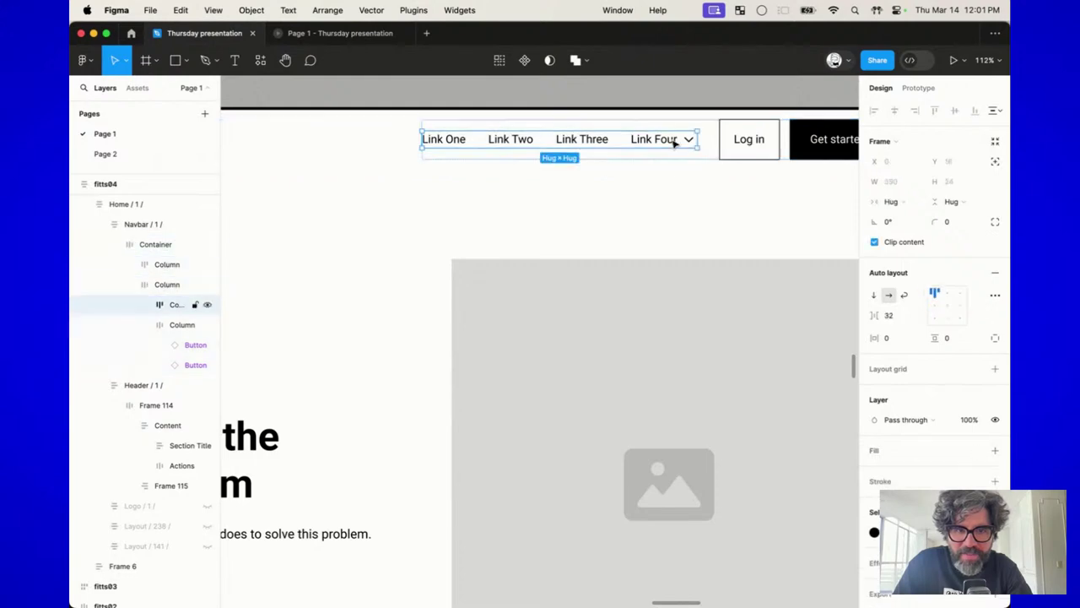
pyautogui.click(890, 316)
pyautogui.write('24')
pyautogui.press('Return')
pyautogui.write('16')
pyautogui.press('Return')
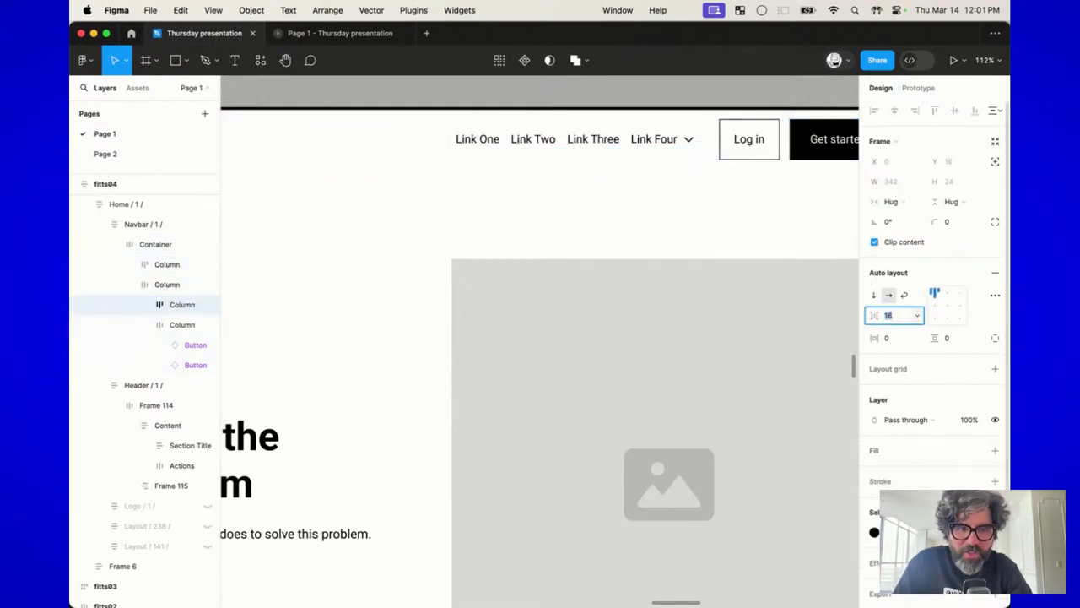
pyautogui.press('Escape')
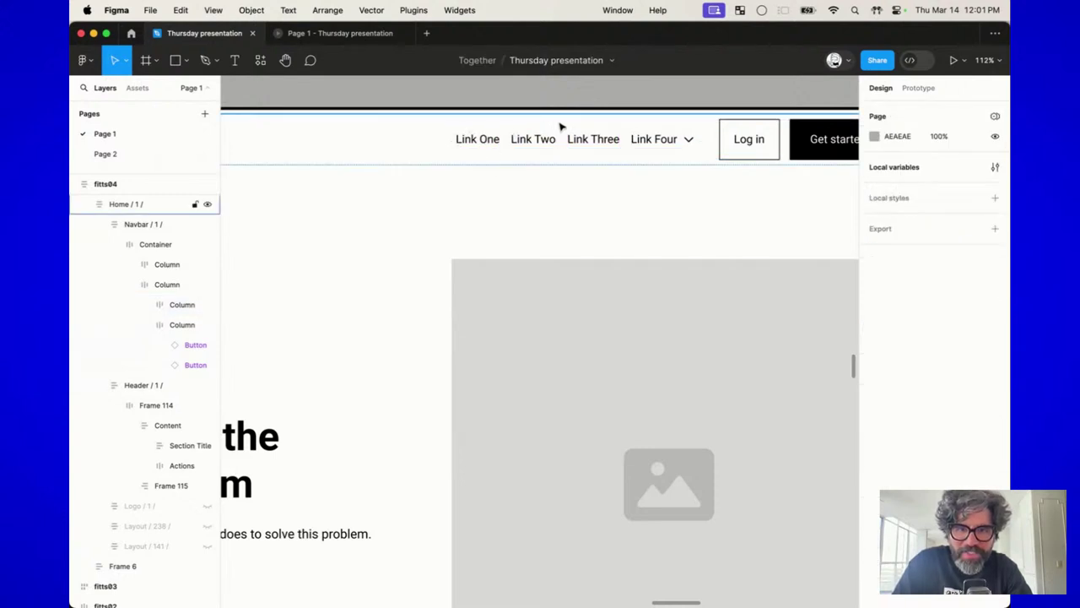
# Step: Set the spacing between the navbar's four links to 40
pyautogui.click(538, 142)
pyautogui.click(538, 142)
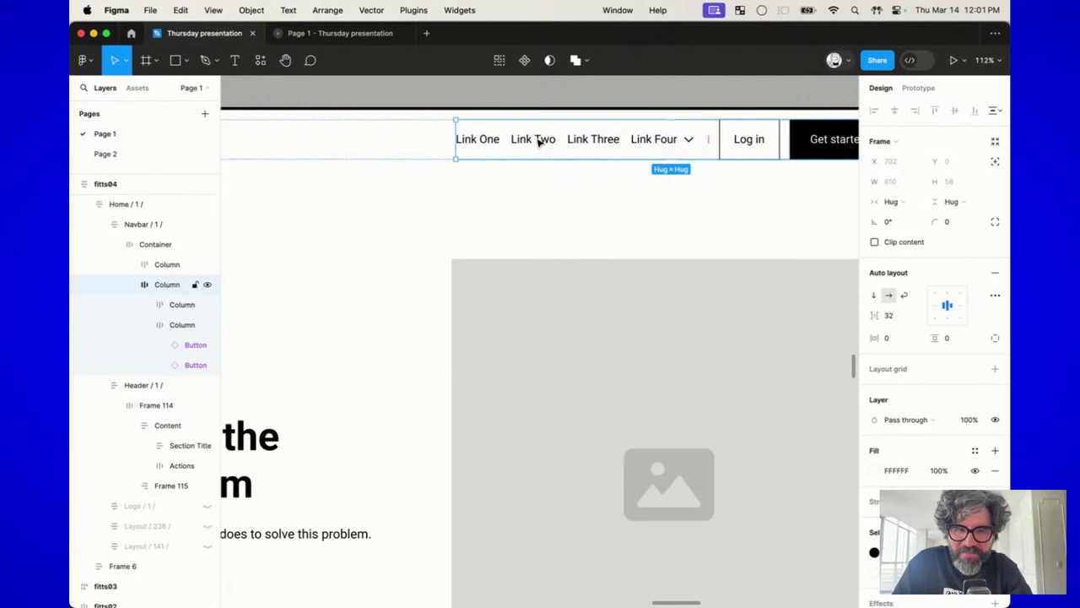
pyautogui.click(538, 142)
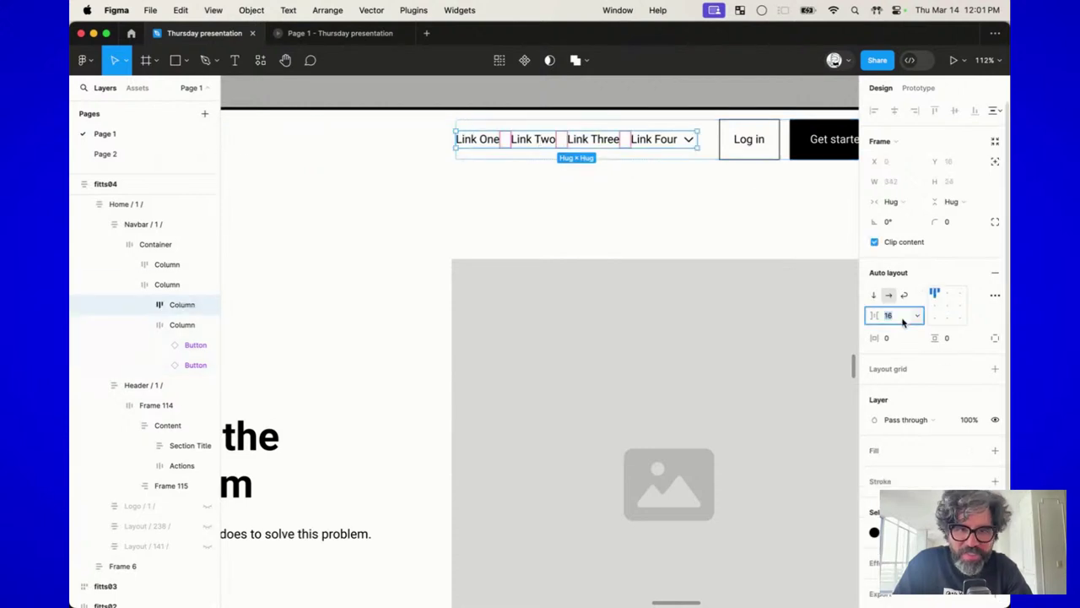
pyautogui.write('40')
pyautogui.press('Return')
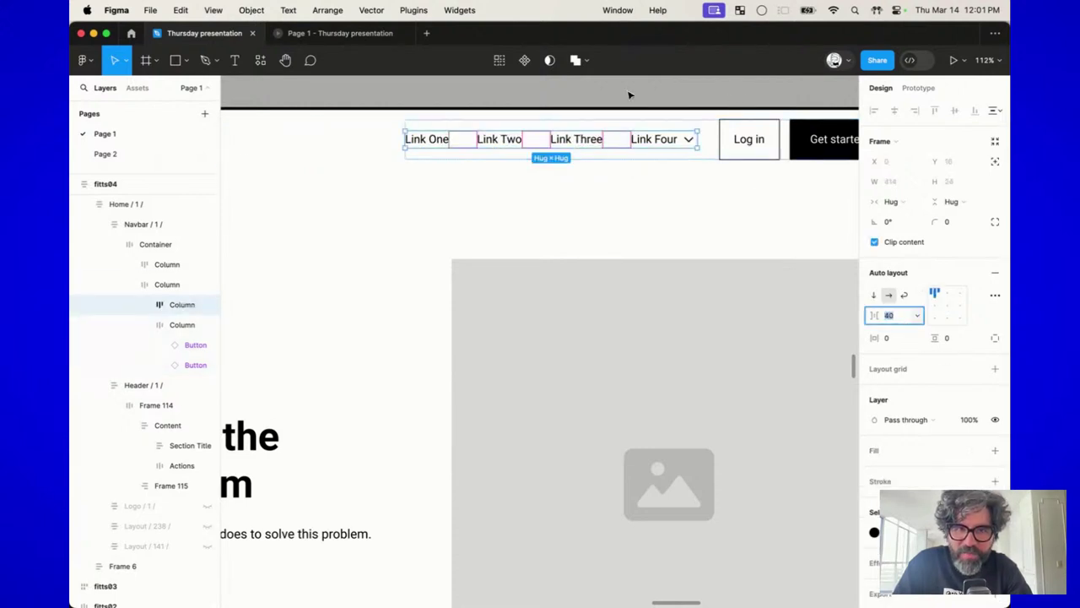
pyautogui.click(629, 94)
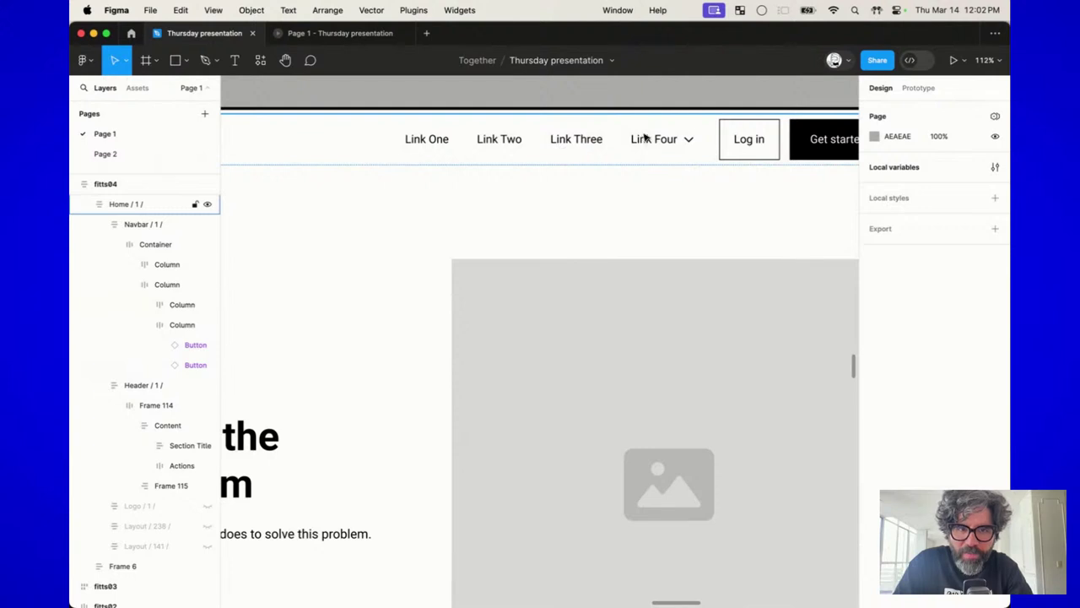
# Step: Examine the navbar's link spacing and its Log in and Get started buttons within the whole landing page
pyautogui.hscroll(2, 697, 126)
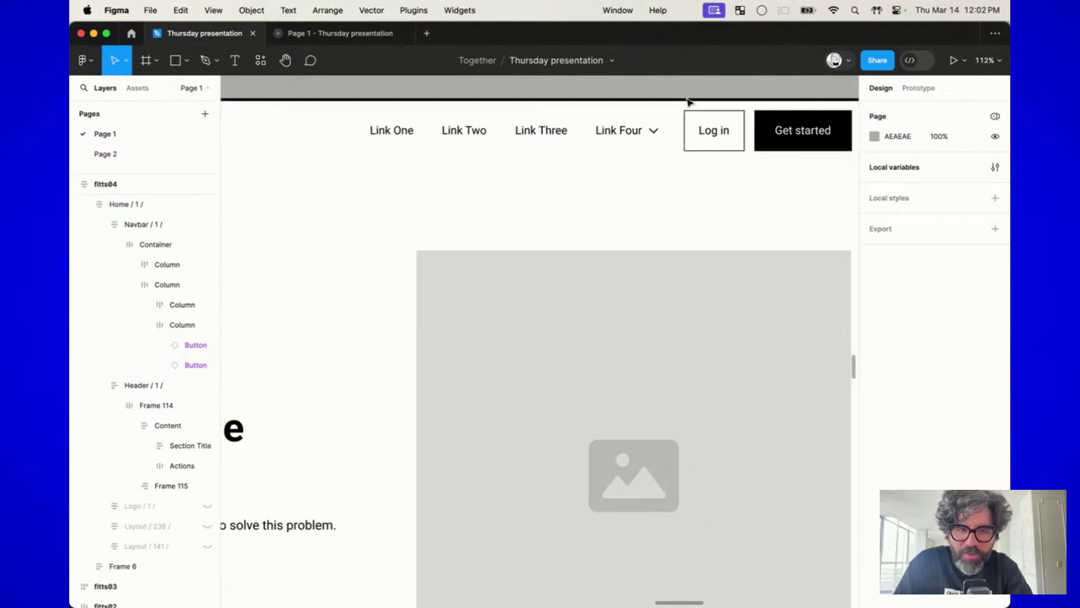
pyautogui.hscroll(5, 692, 138)
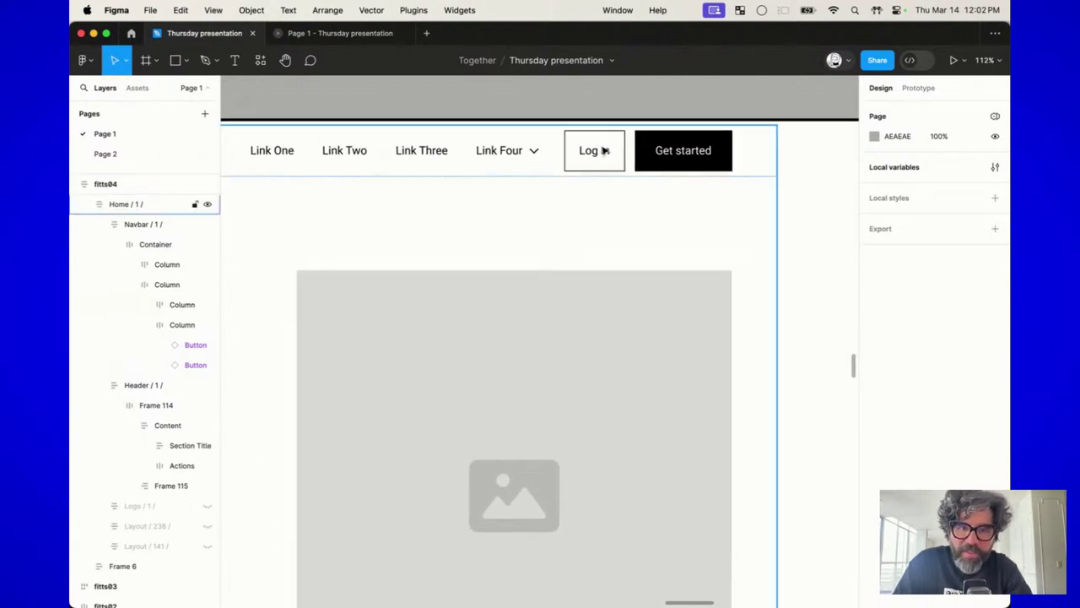
pyautogui.click(604, 150)
pyautogui.scroll(-6, 605, 150)
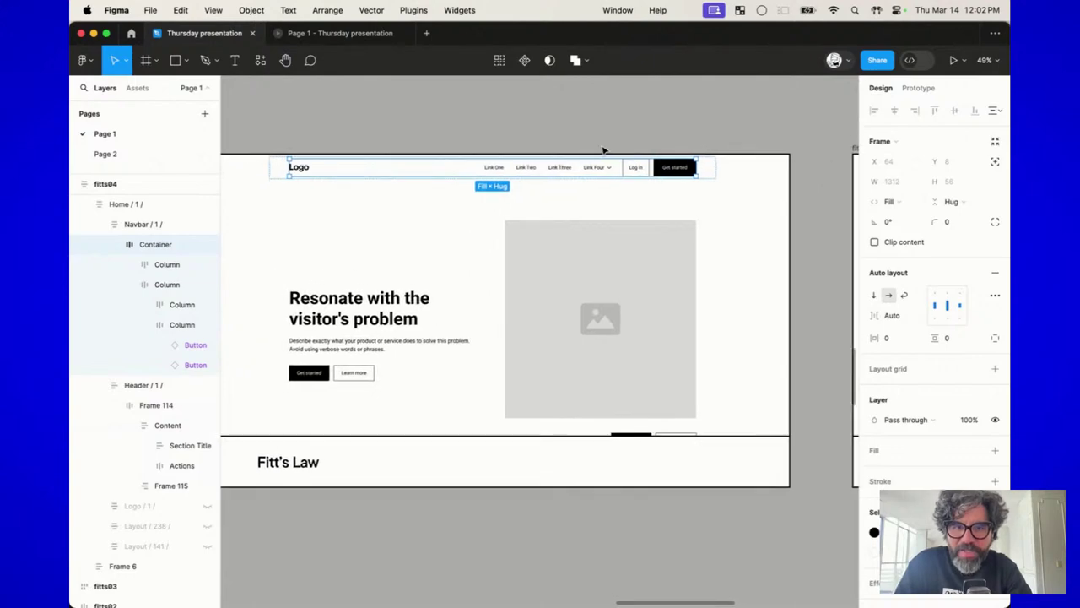
pyautogui.click(594, 138)
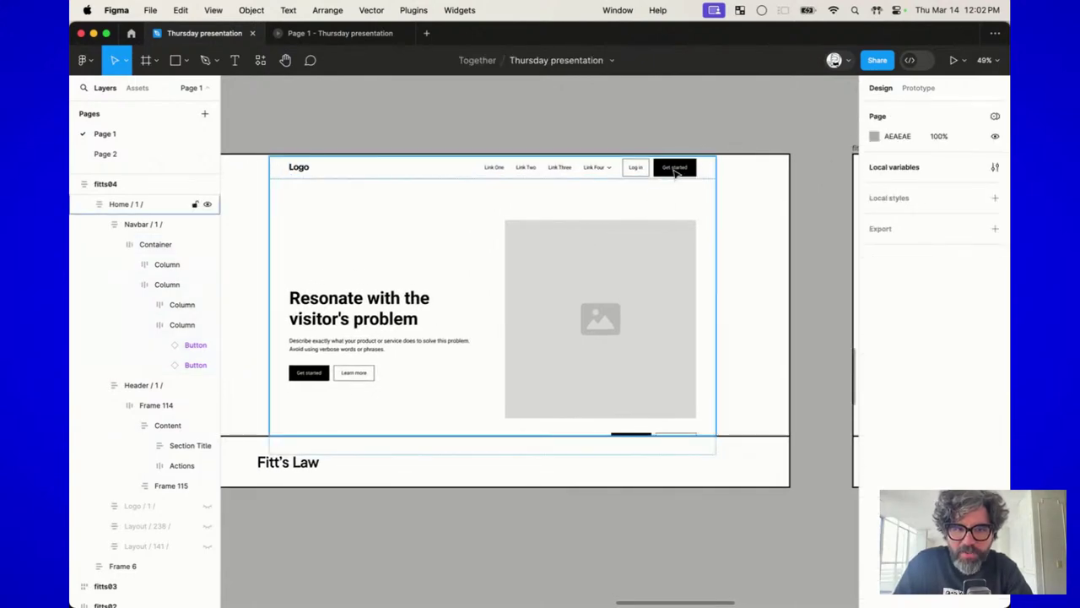
pyautogui.scroll(5, 675, 175)
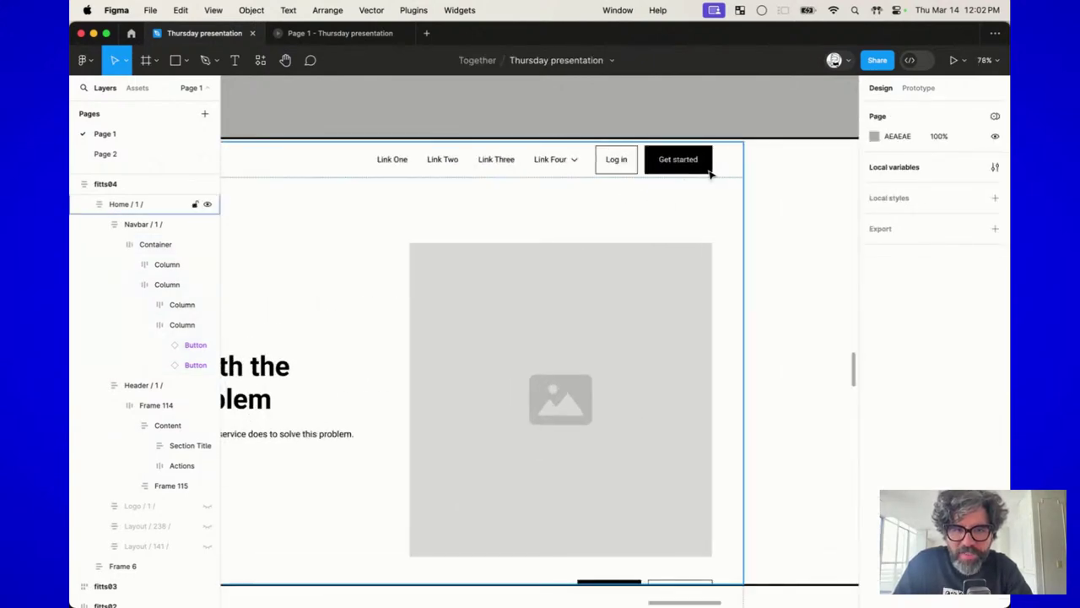
pyautogui.click(712, 173)
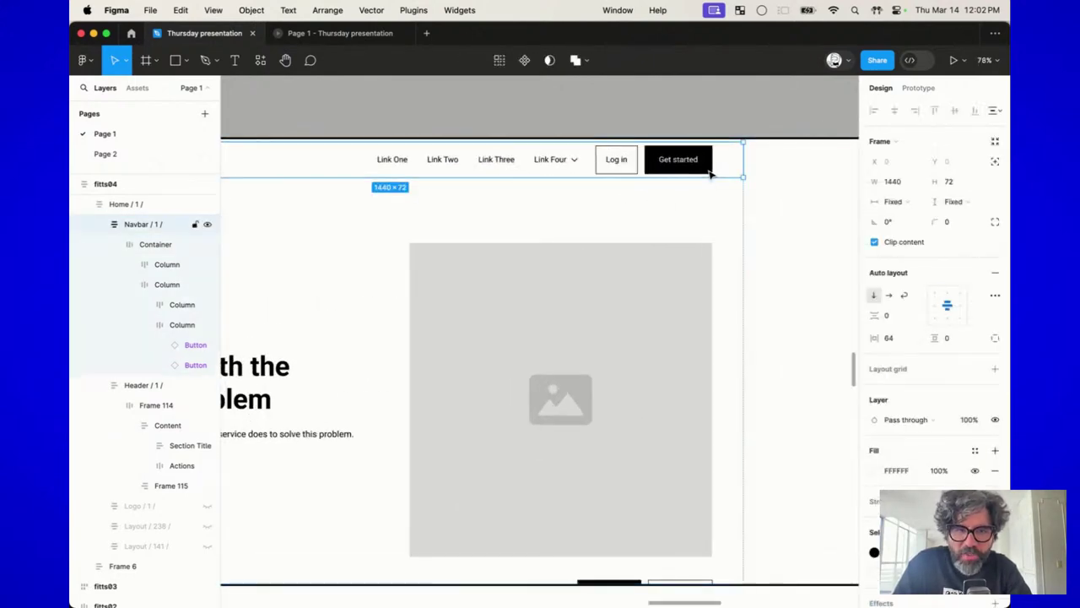
pyautogui.click(707, 124)
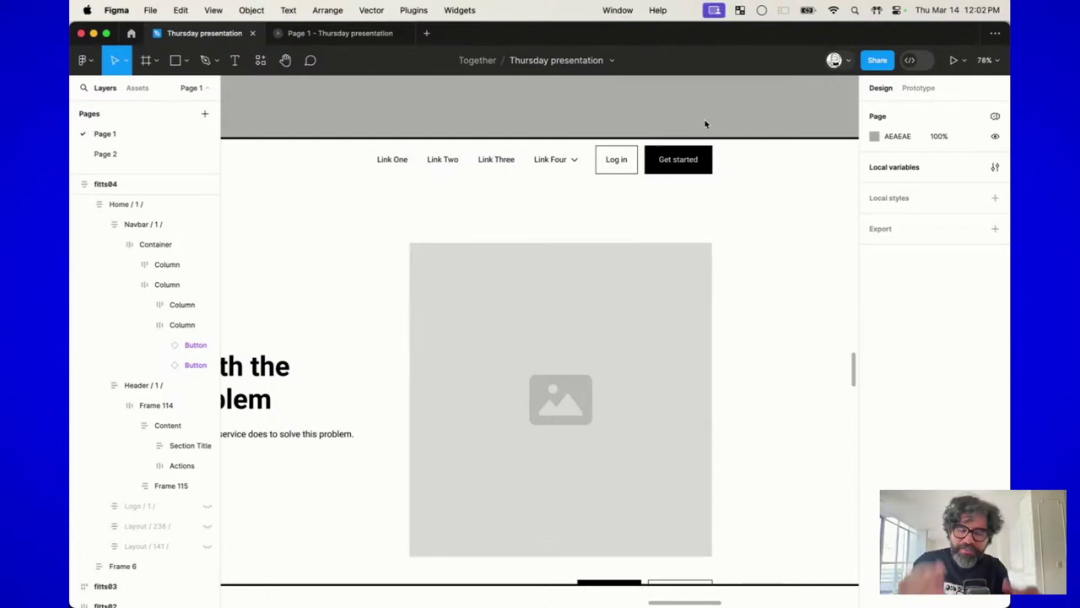
# Step: Check the live stream's chat in the Restream studio in Chrome and return to the Figma presentation
pyautogui.press('super+Tab')
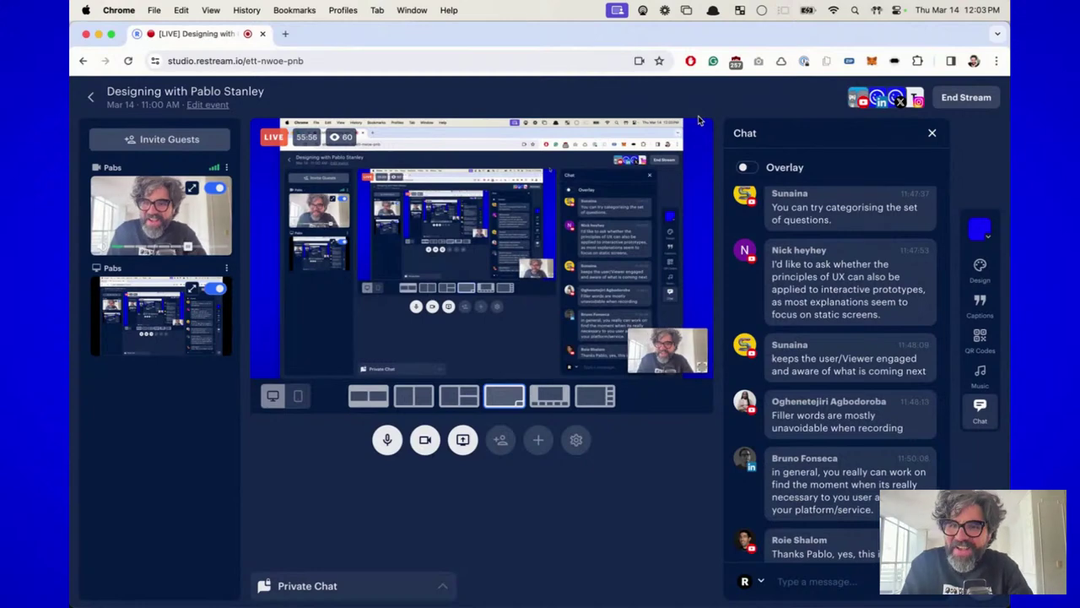
pyautogui.press('super+Tab')
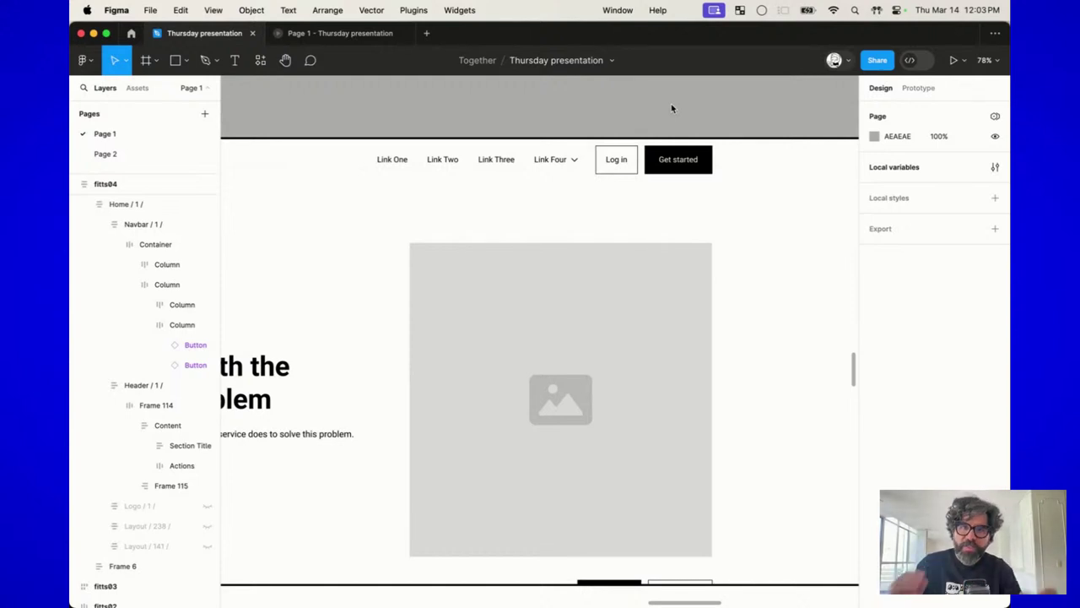
# Step: Duplicate the navbar's row of links and place the copy on the empty canvas above the fitts04 slide
pyautogui.scroll(3, 672, 108)
pyautogui.click(489, 251)
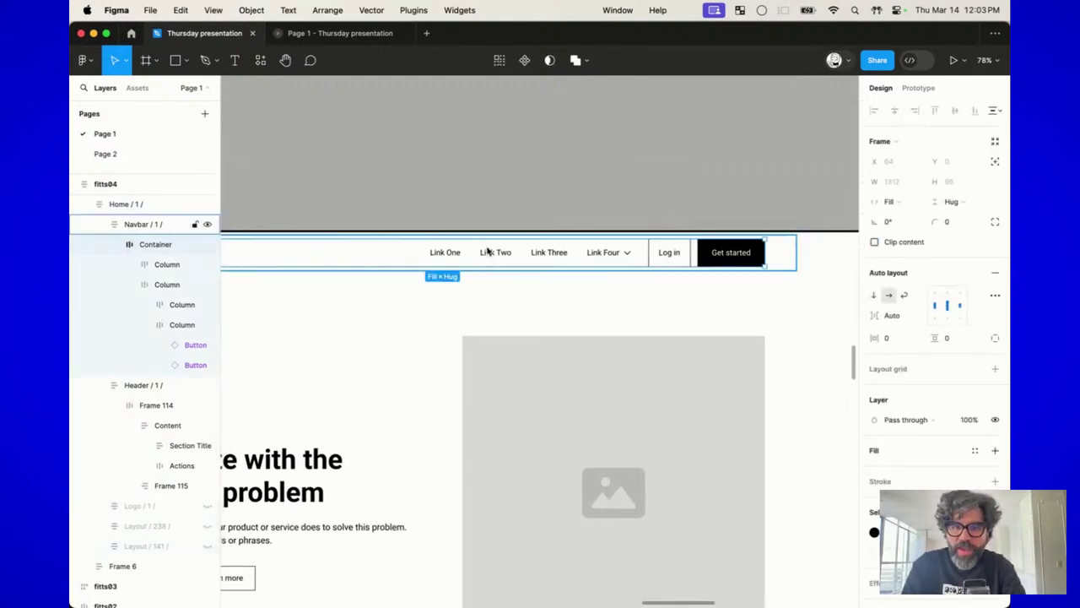
pyautogui.click(493, 255)
pyautogui.scroll(5, 494, 255)
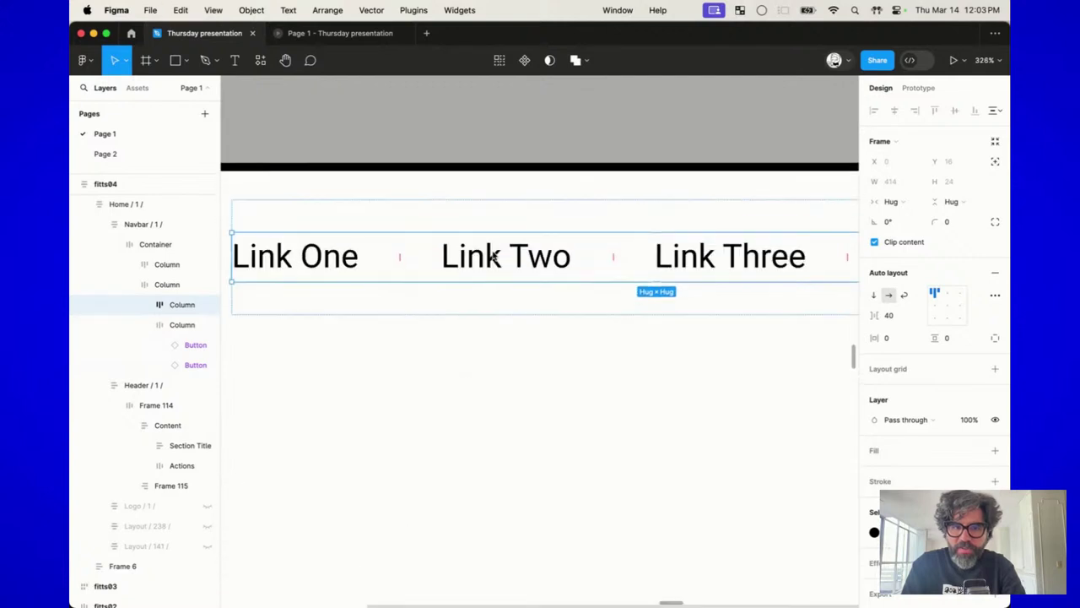
pyautogui.scroll(5, 496, 256)
pyautogui.press('super+d')
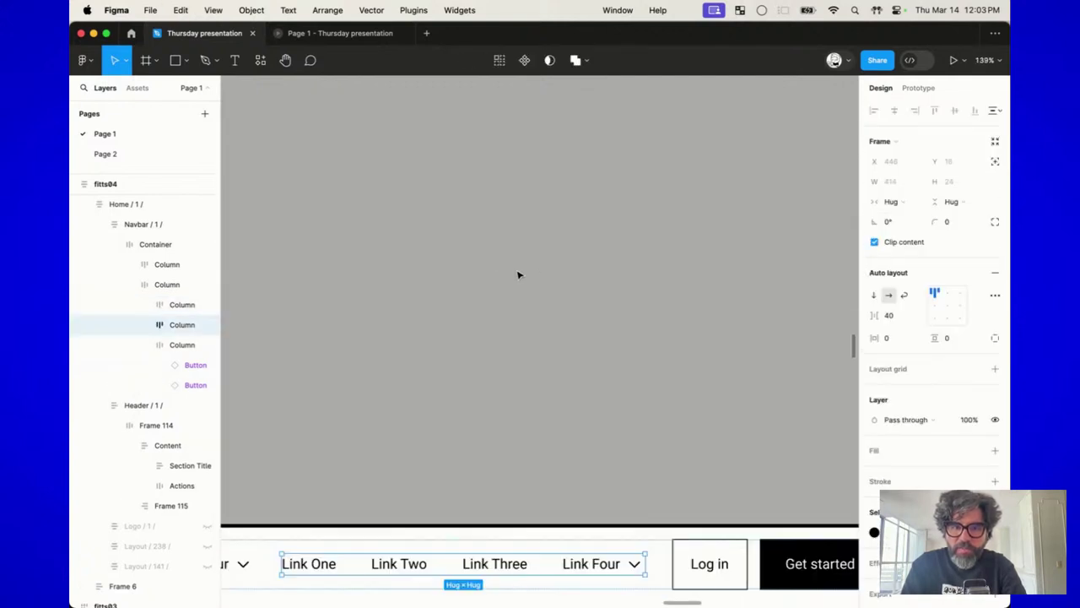
pyautogui.scroll(-5, 518, 274)
pyautogui.moveTo(503, 415); pyautogui.dragTo(509, 202)
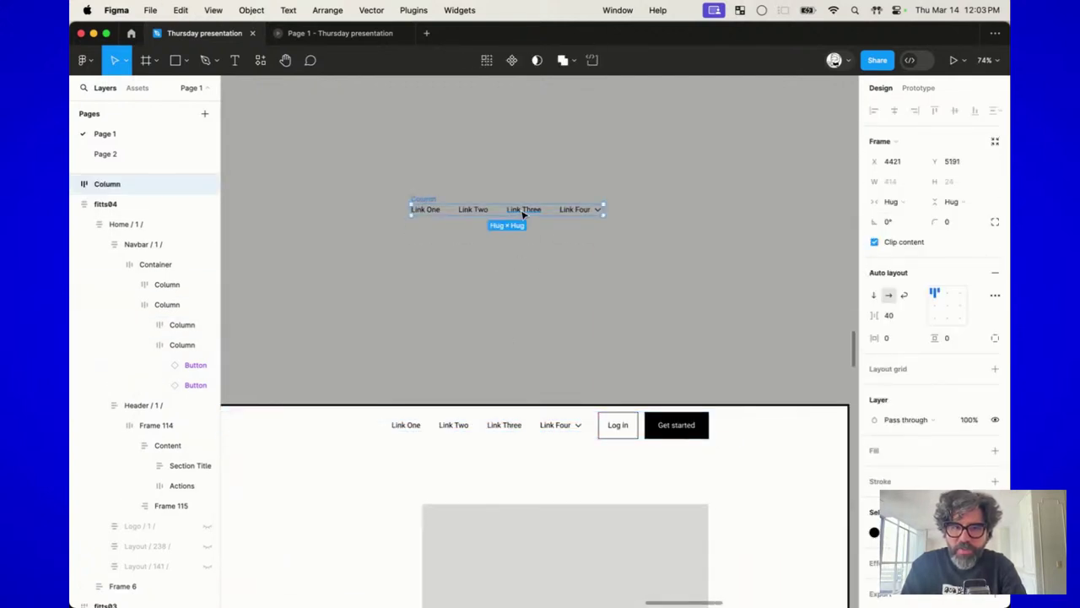
# Step: Give the copied link row a white FFFFFF fill and set its padding to 32 on all sides
pyautogui.scroll(5, 517, 211)
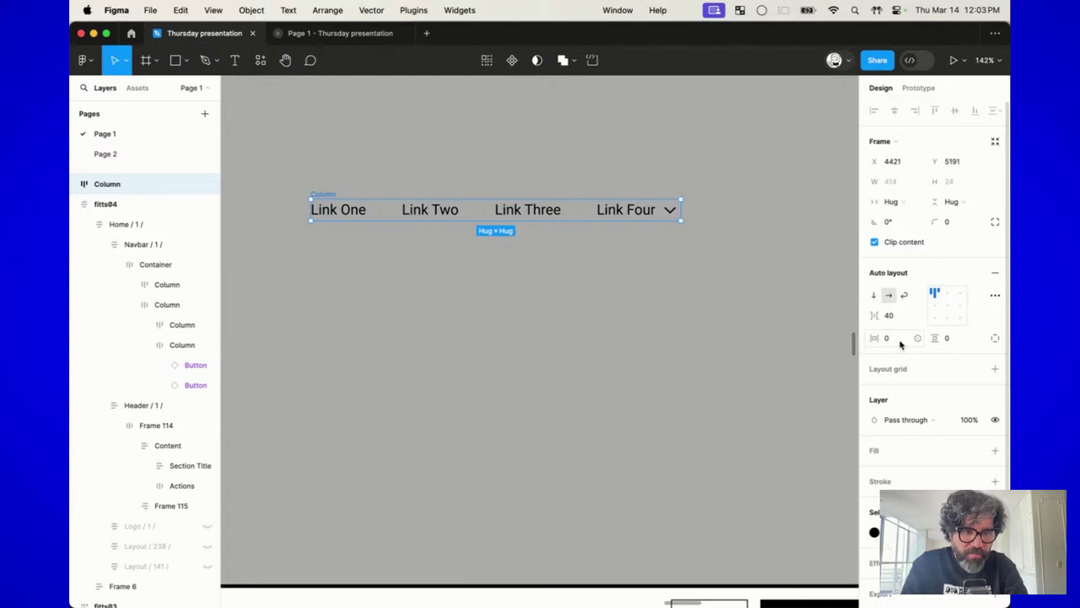
pyautogui.click(995, 450)
pyautogui.click(889, 338)
pyautogui.write('32')
pyautogui.press('Return')
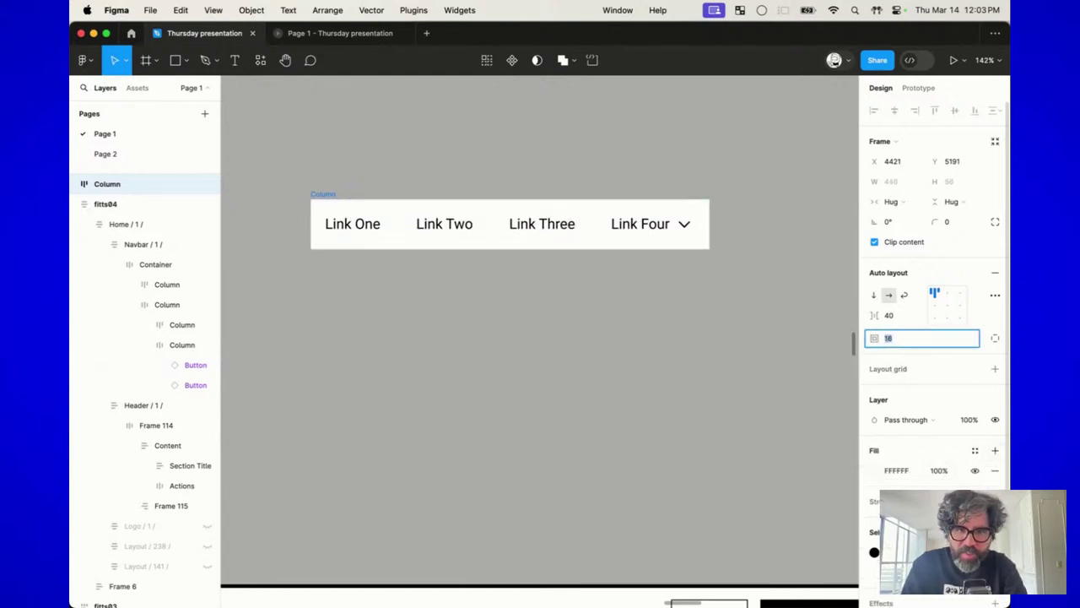
pyautogui.hscroll(3, 573, 351)
pyautogui.scroll(2, 574, 352)
pyautogui.click(553, 364)
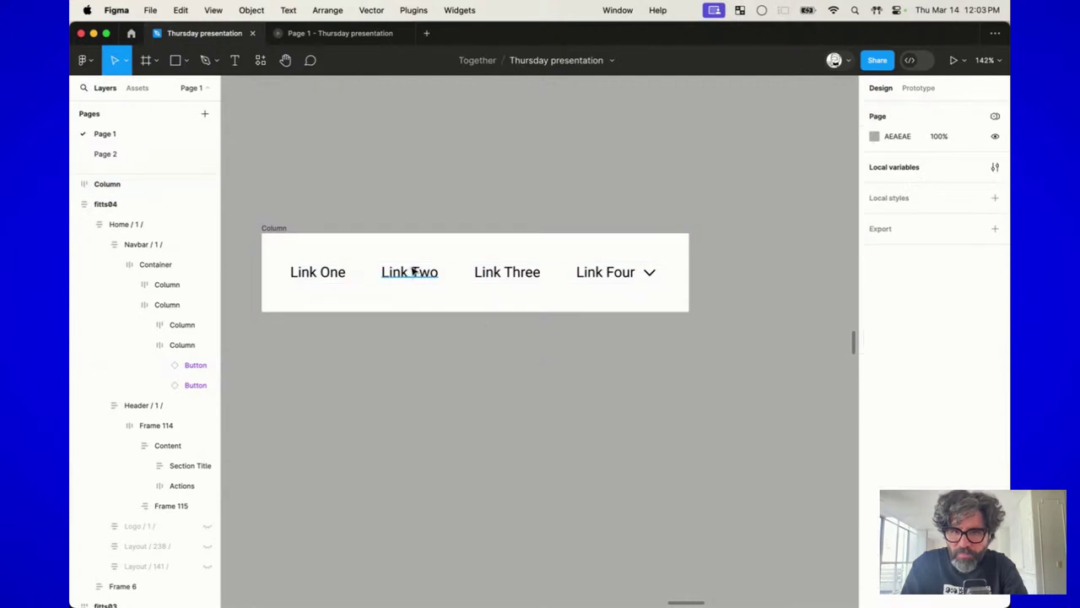
# Step: Duplicate the Link Two text twice within the copied link row
pyautogui.click(416, 277)
pyautogui.doubleClick(415, 275)
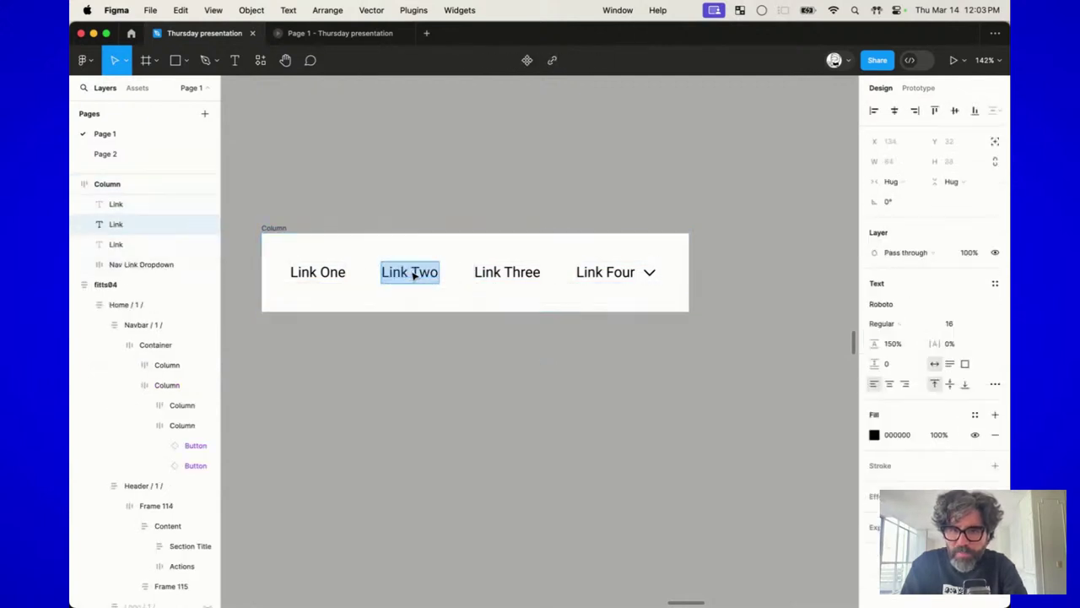
pyautogui.press('Escape')
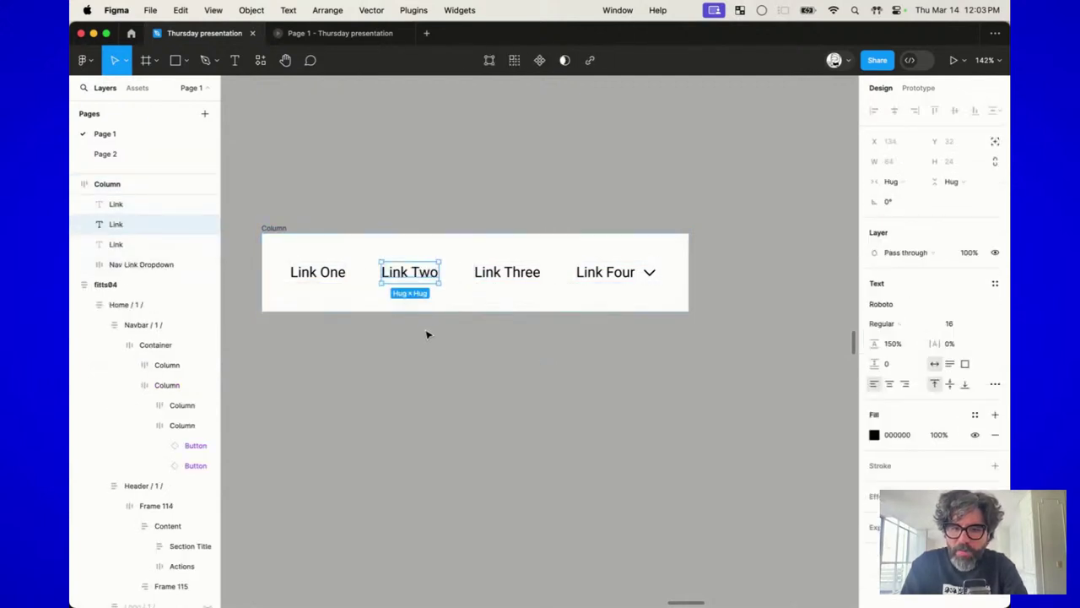
pyautogui.press('super+d')
pyautogui.press('super+d')
pyautogui.click(583, 343)
pyautogui.scroll(-3, 582, 341)
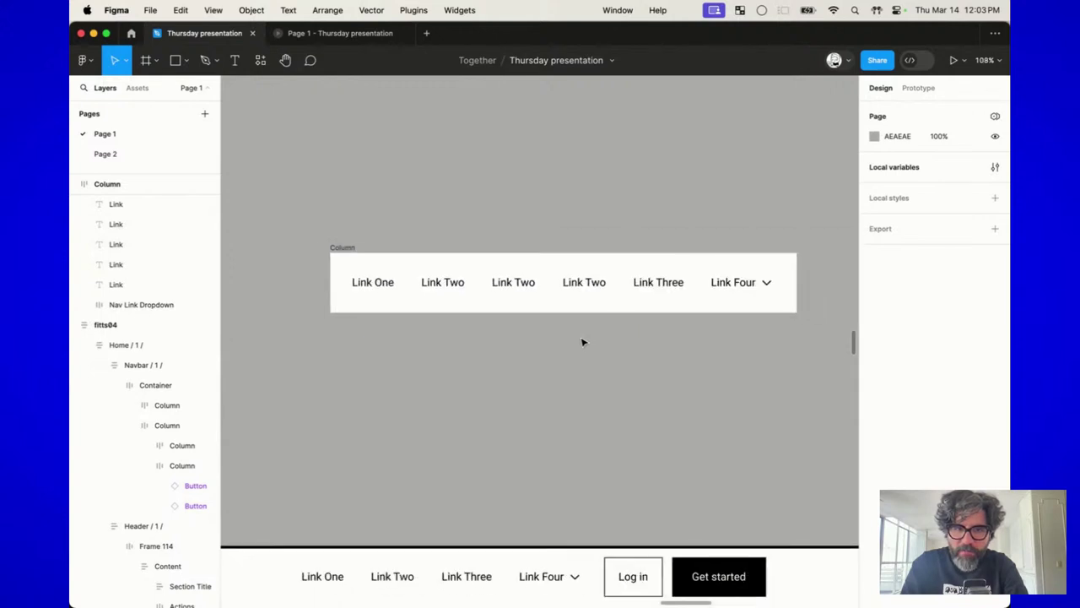
# Step: Set the copied link row's auto layout alignment to centre
pyautogui.scroll(-2, 574, 321)
pyautogui.click(567, 283)
pyautogui.scroll(-2, 567, 253)
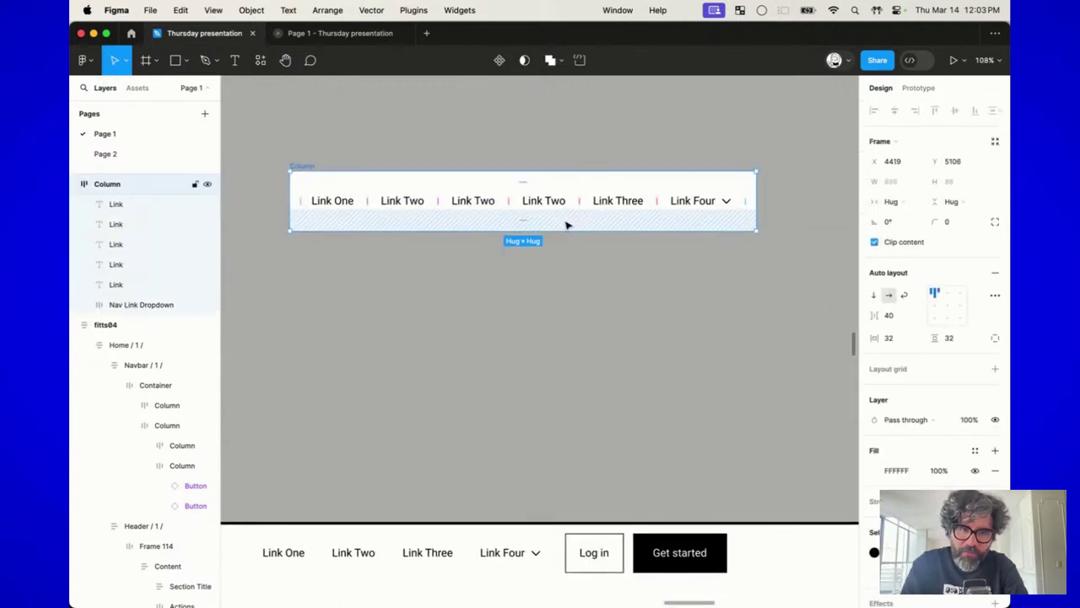
pyautogui.click(945, 305)
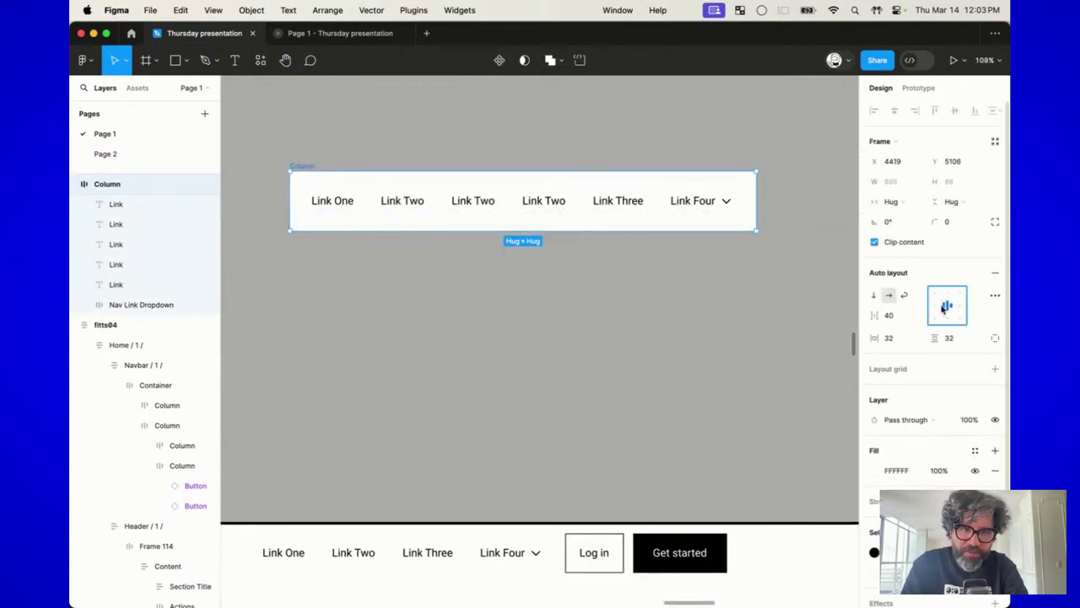
pyautogui.click(624, 206)
pyautogui.click(636, 272)
pyautogui.click(648, 212)
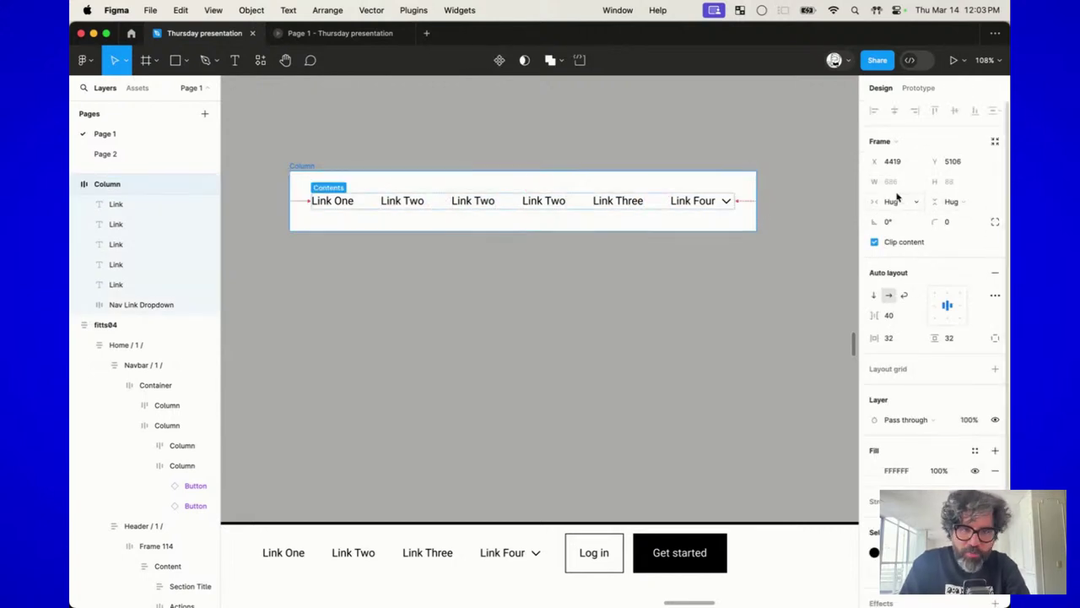
# Step: Change the third text in the copied link row, the first duplicate Link Two, to Login
pyautogui.keyDown('ctrl'); pyautogui.scroll(3, 554, 205); pyautogui.keyUp('ctrl')
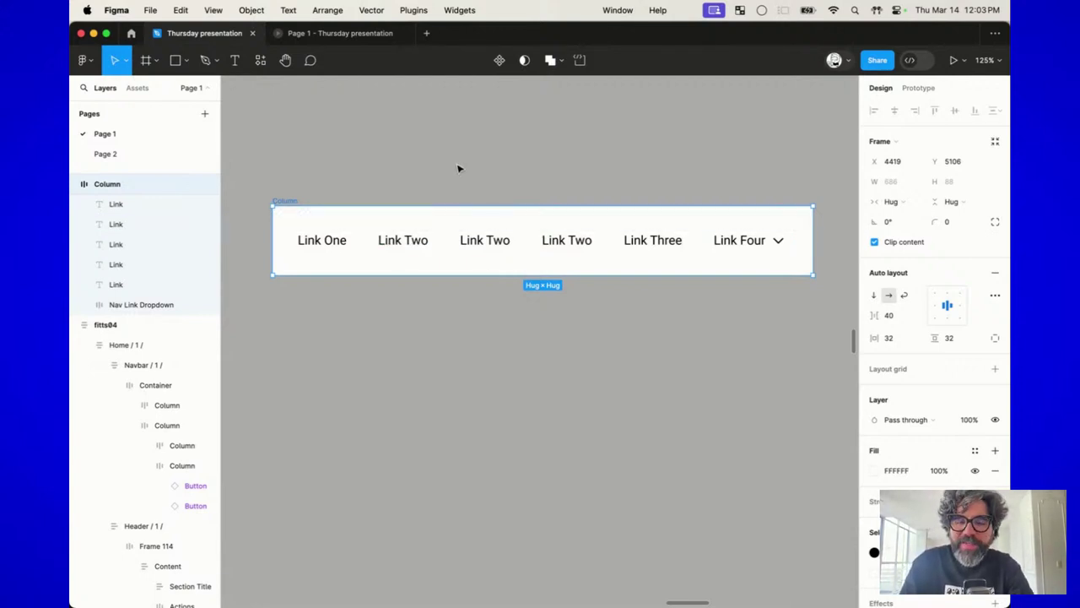
pyautogui.click(538, 152)
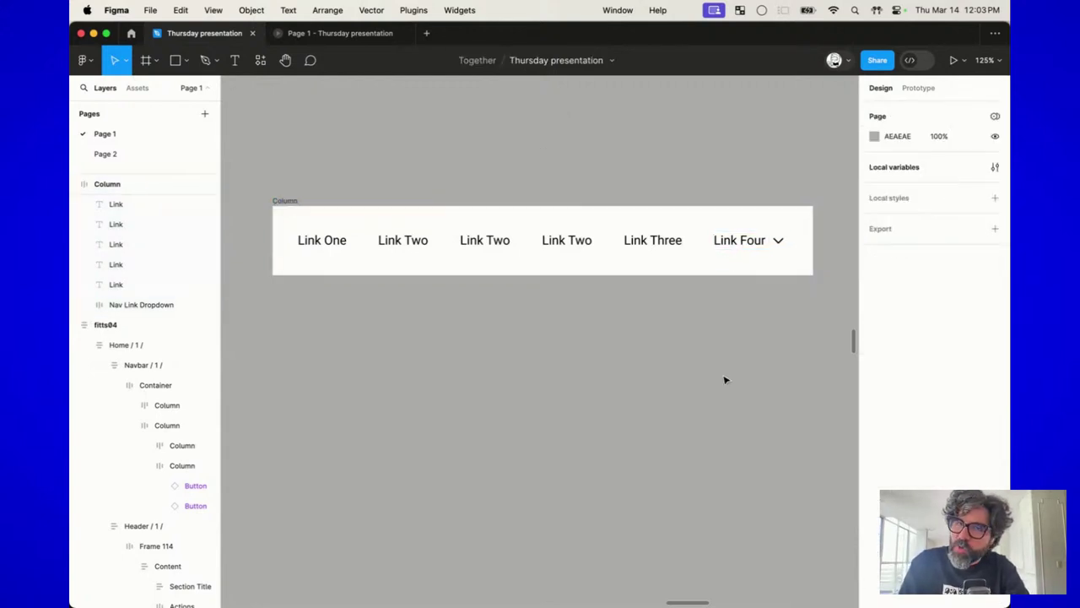
pyautogui.doubleClick(317, 241)
pyautogui.press('Escape')
pyautogui.doubleClick(477, 241)
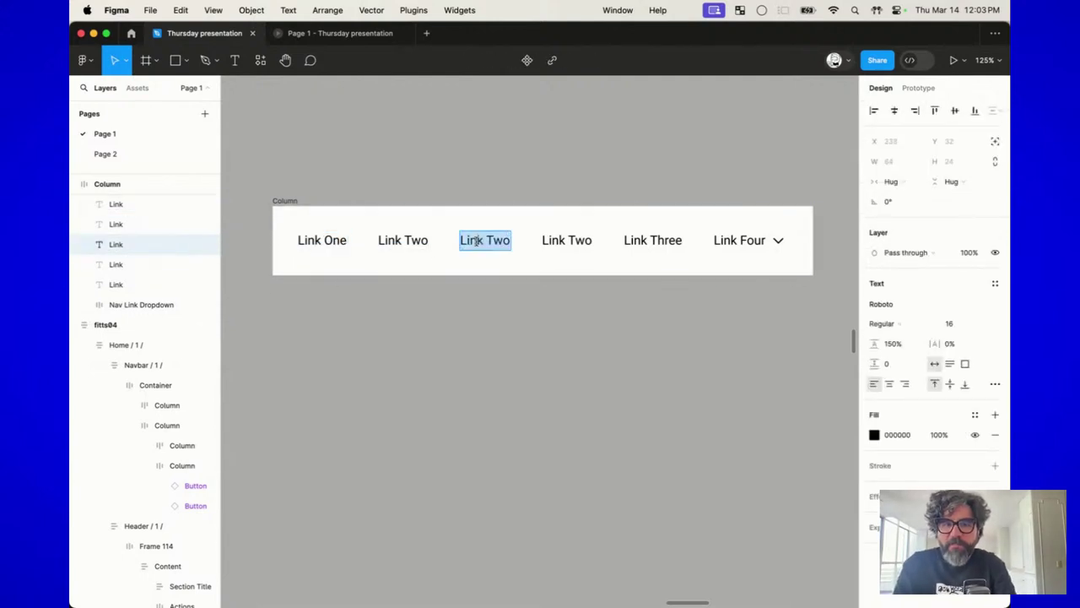
pyautogui.write('Login')
pyautogui.press('Escape')
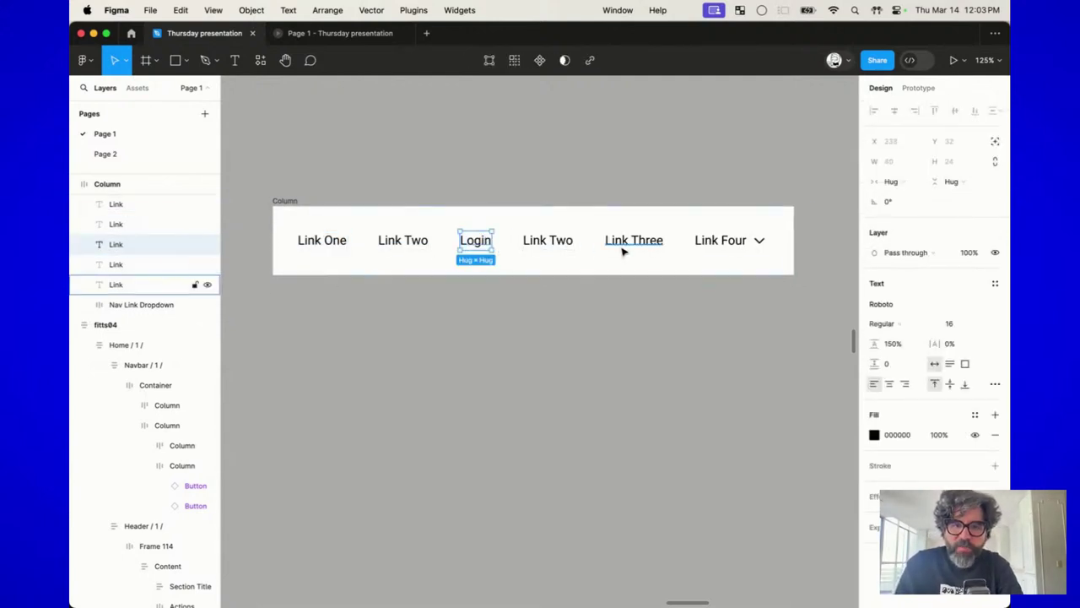
# Step: Change the remaining Link Two text before Login to Home
pyautogui.doubleClick(395, 242)
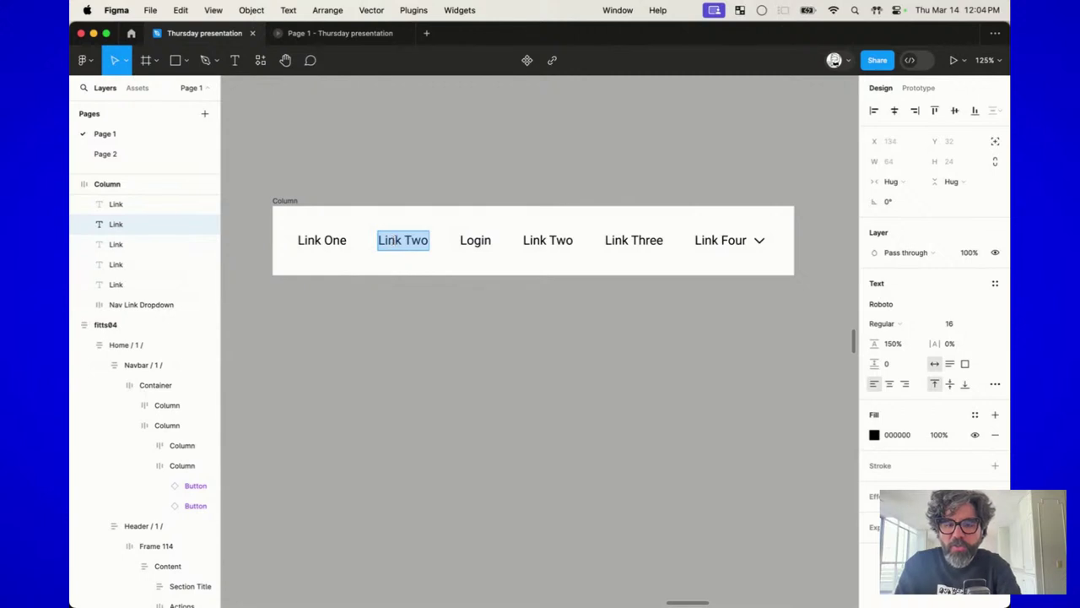
pyautogui.write('Home')
pyautogui.click(538, 143)
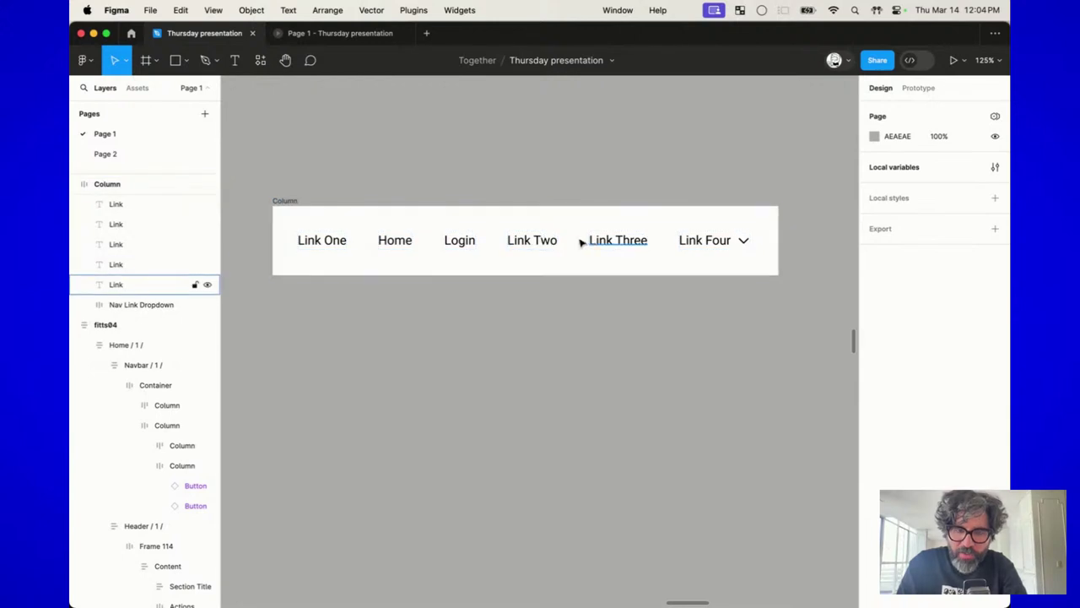
# Step: Move the Home link ahead of Link One so it comes first in the row
pyautogui.click(394, 244)
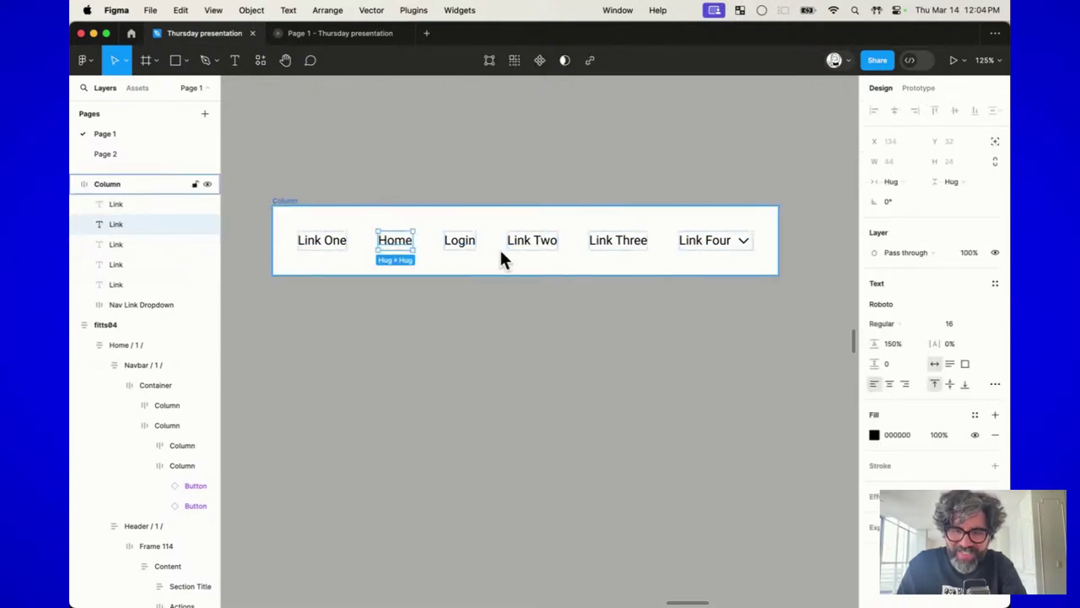
pyautogui.click(492, 369)
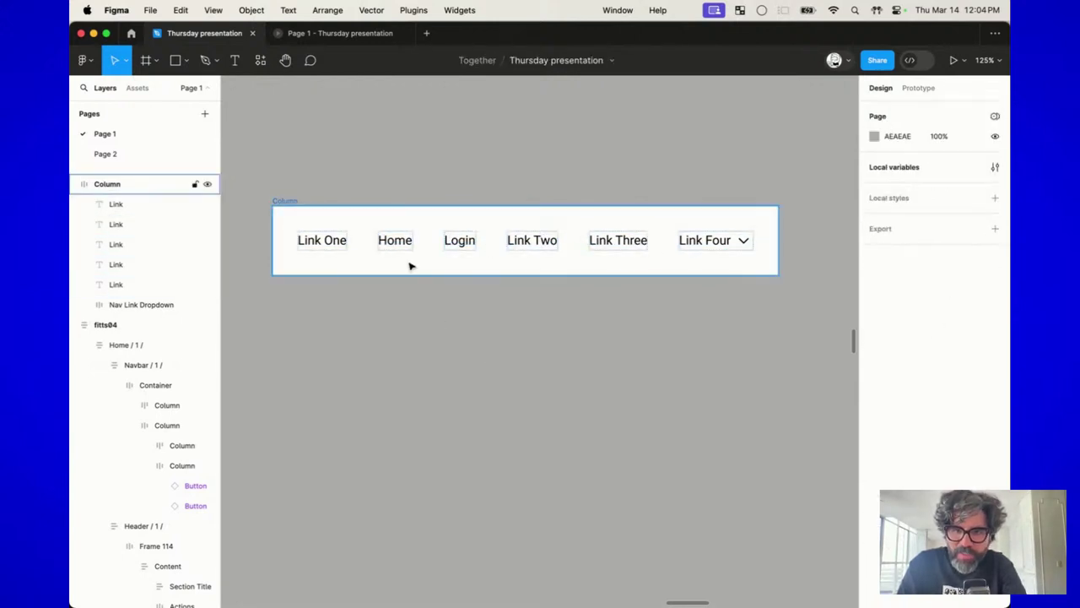
pyautogui.click(396, 243)
pyautogui.press('Left')
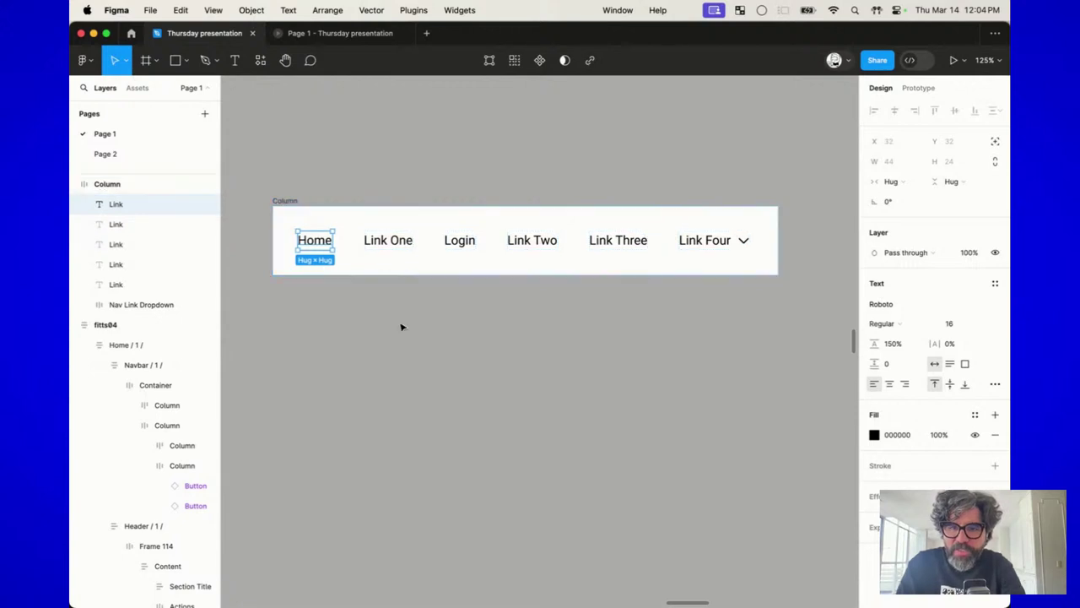
pyautogui.click(400, 323)
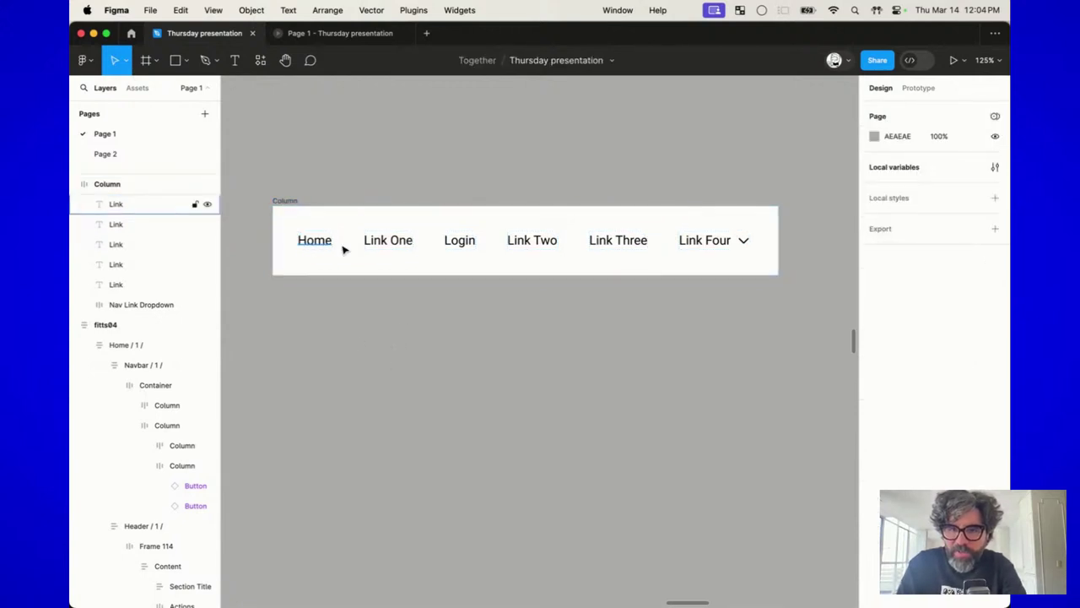
# Step: Move the Login link to the end of the row, after the Link Four dropdown
pyautogui.click(468, 245)
pyautogui.press('Right')
pyautogui.press('Right')
pyautogui.press('Right')
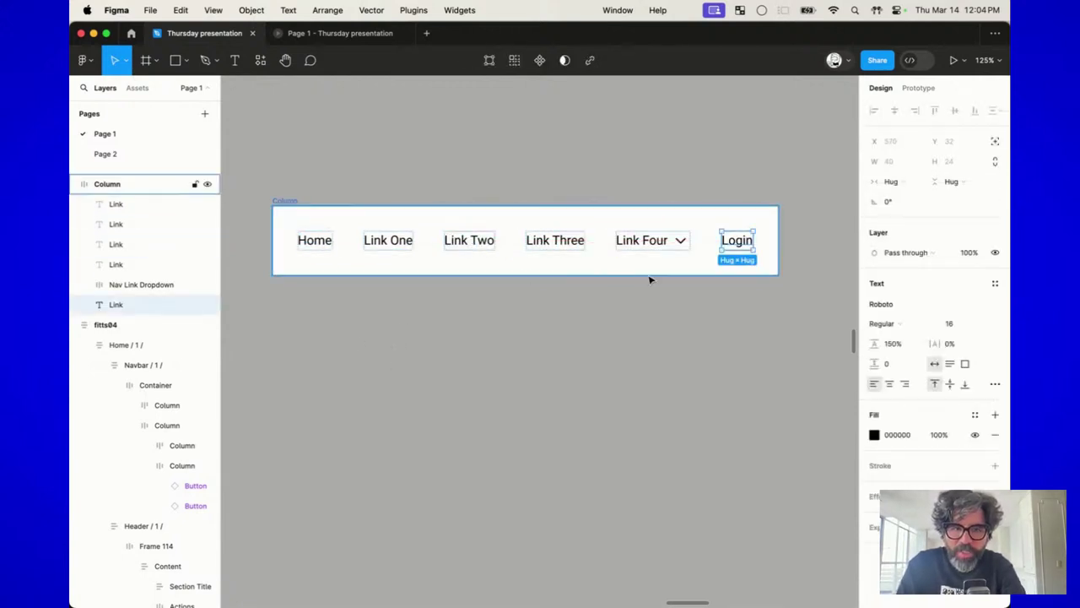
pyautogui.click(684, 345)
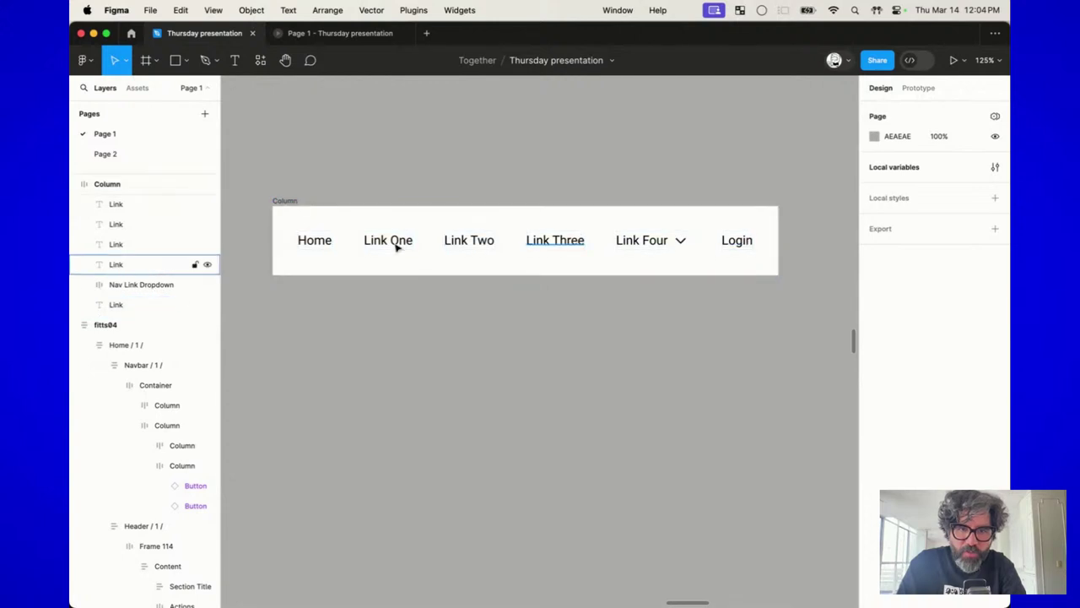
# Step: Examine the link order in the row, comparing Home and Login at the ends with the links in between
pyautogui.click(314, 241)
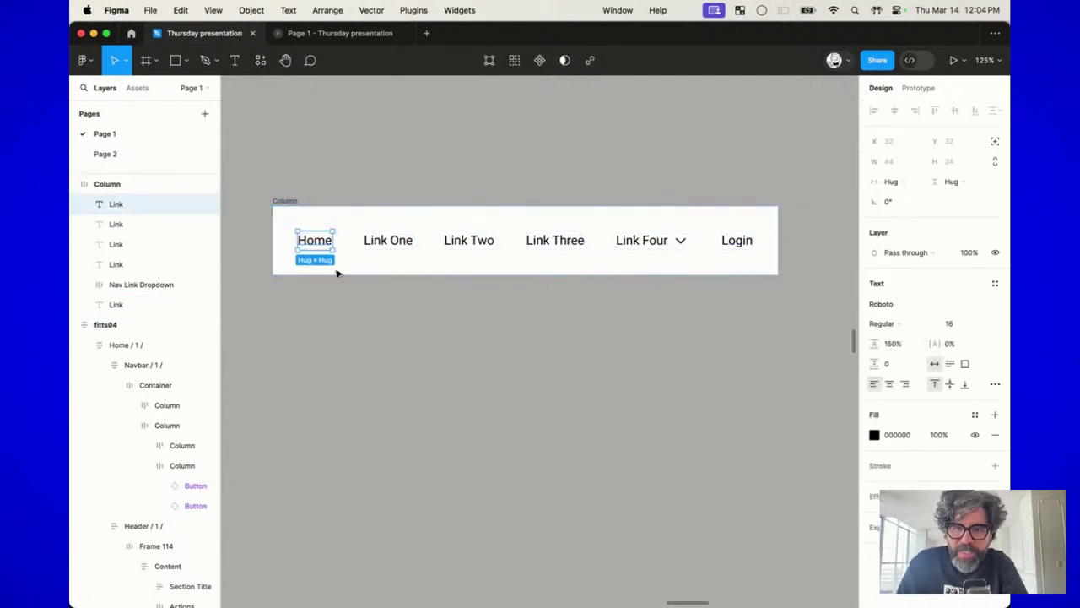
pyautogui.click(382, 330)
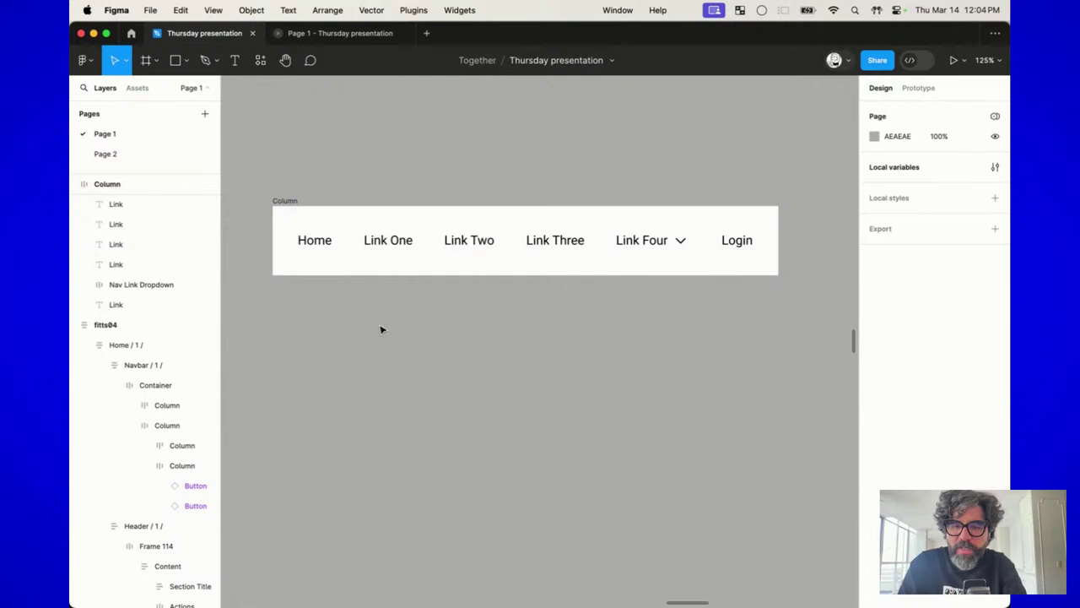
pyautogui.click(313, 243)
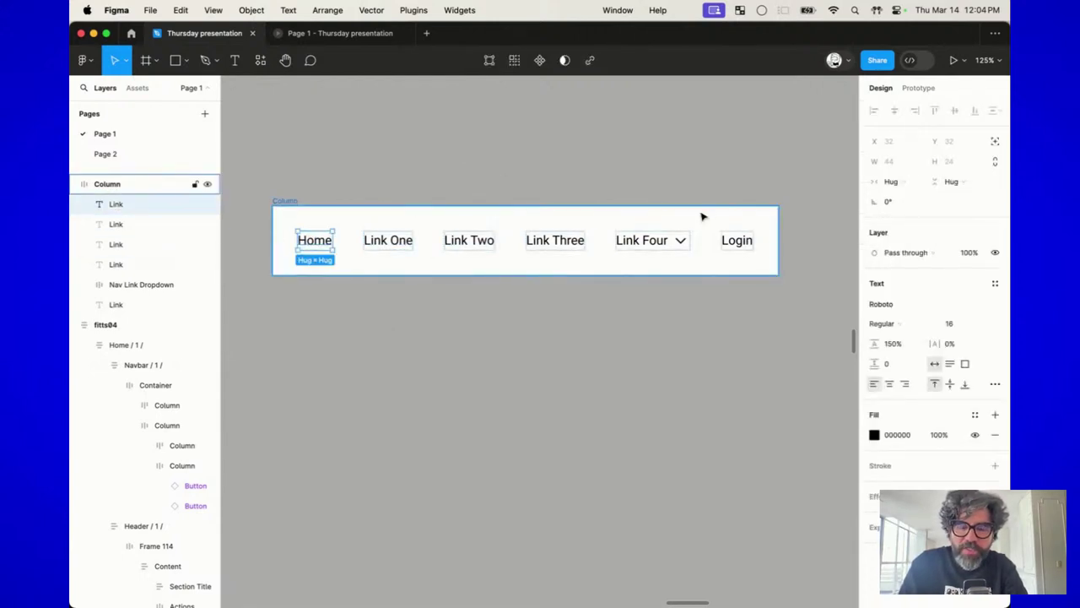
pyautogui.click(386, 249)
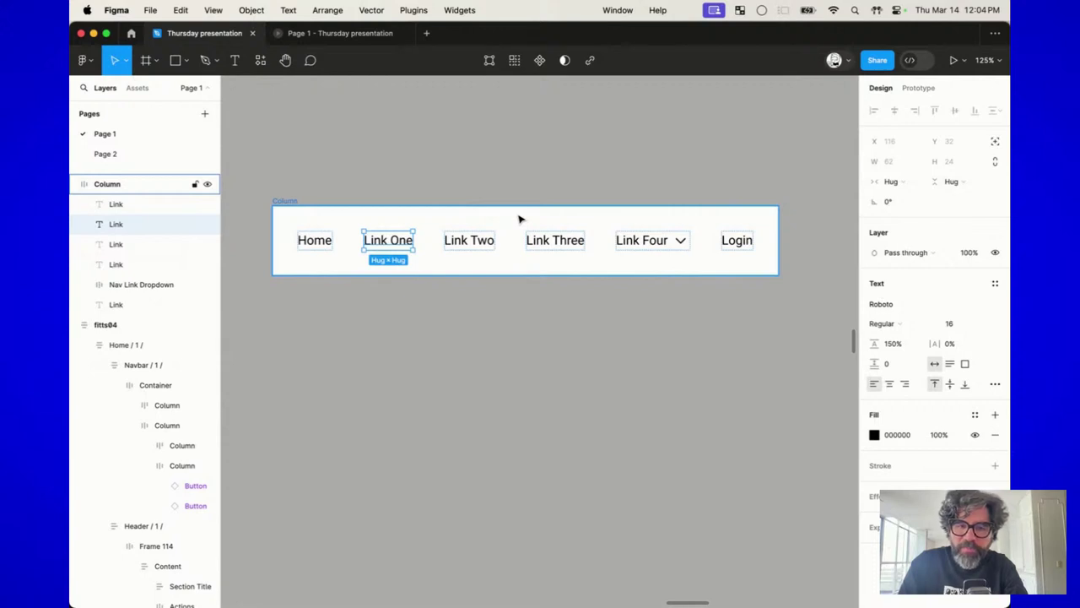
pyautogui.click(541, 170)
pyautogui.scroll(-5, 541, 171)
pyautogui.scroll(-3, 541, 170)
pyautogui.scroll(-3, 541, 170)
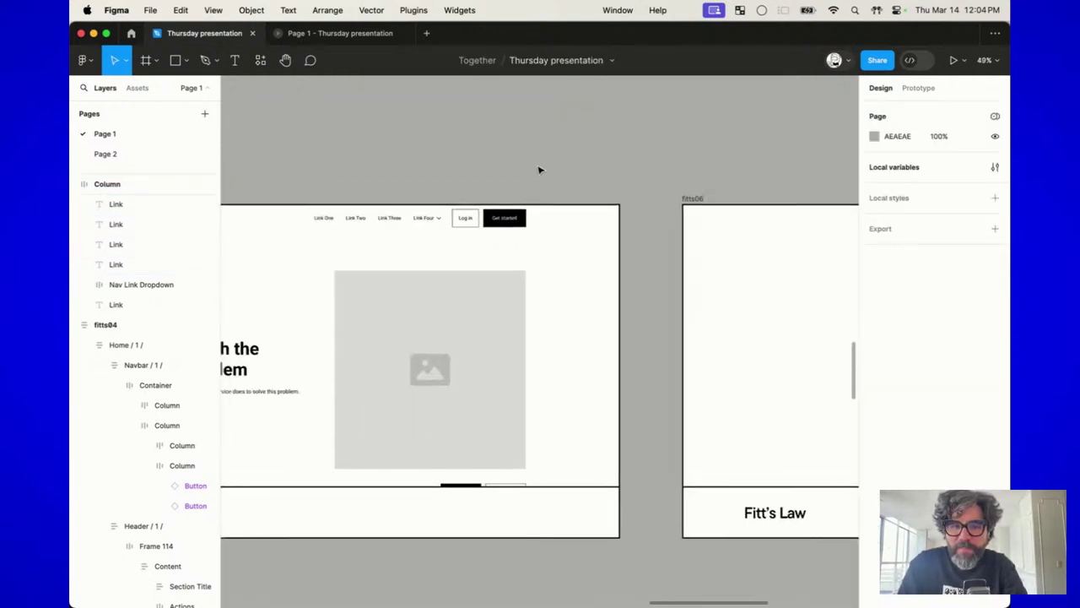
pyautogui.scroll(3, 541, 171)
pyautogui.scroll(5, 559, 203)
pyautogui.scroll(3, 337, 267)
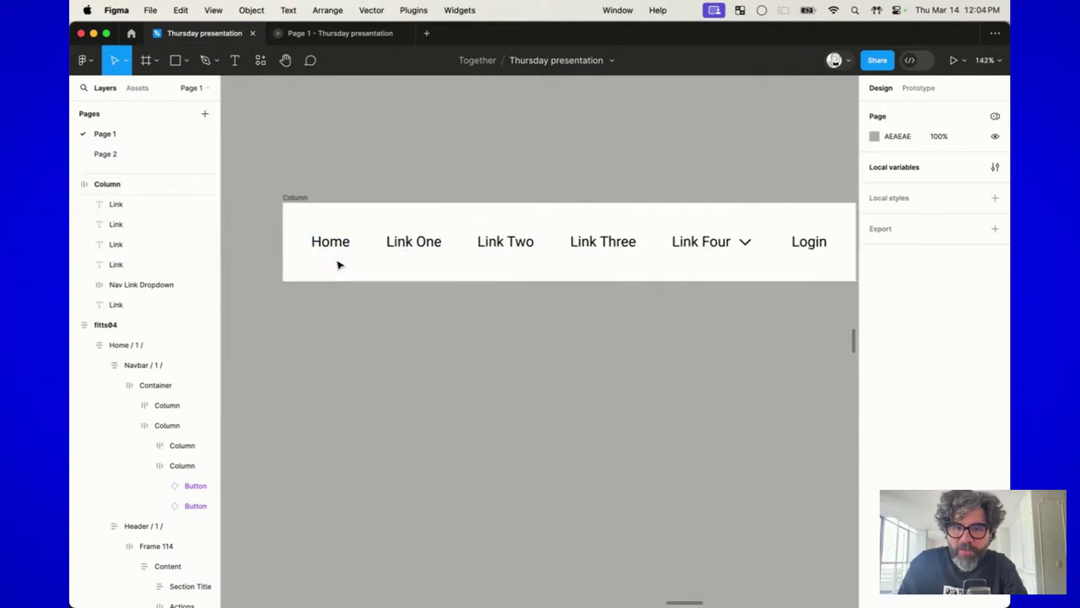
pyautogui.click(332, 244)
pyautogui.hscroll(3, 439, 237)
pyautogui.scroll(-2, 439, 236)
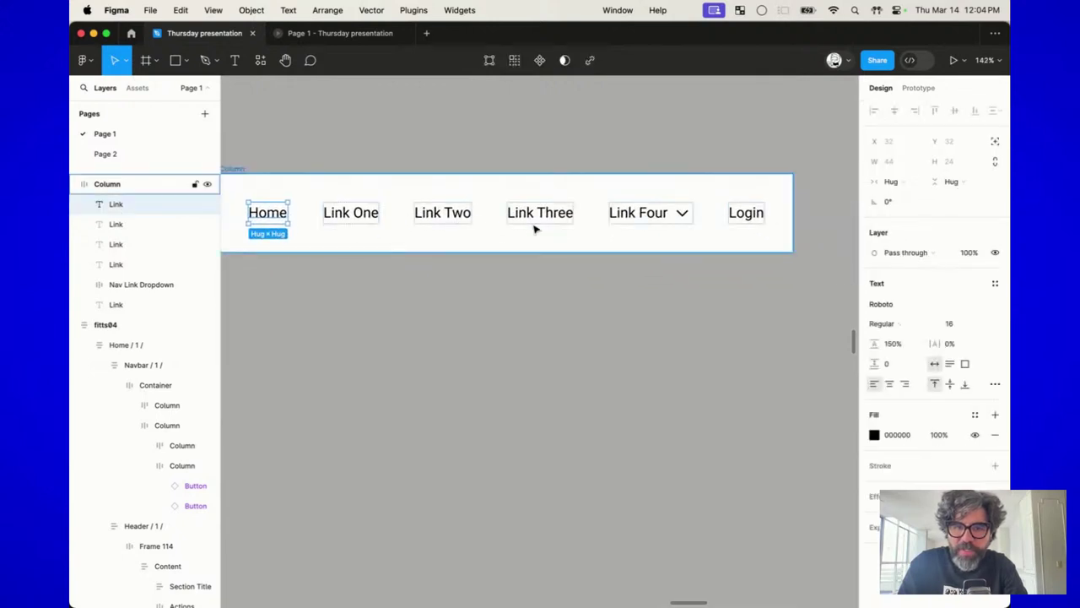
pyautogui.click(758, 222)
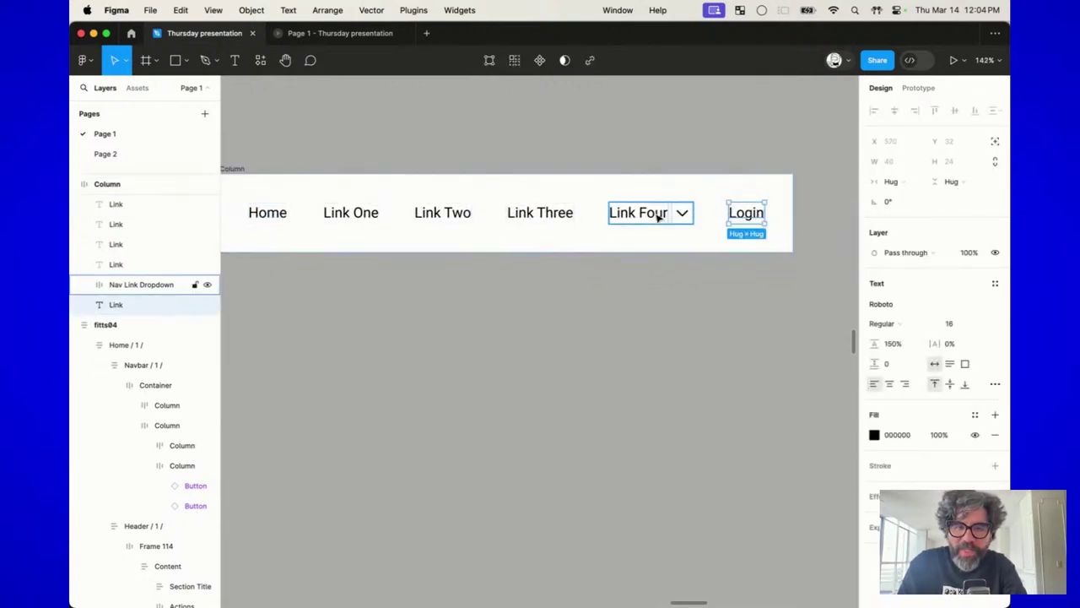
pyautogui.click(564, 215)
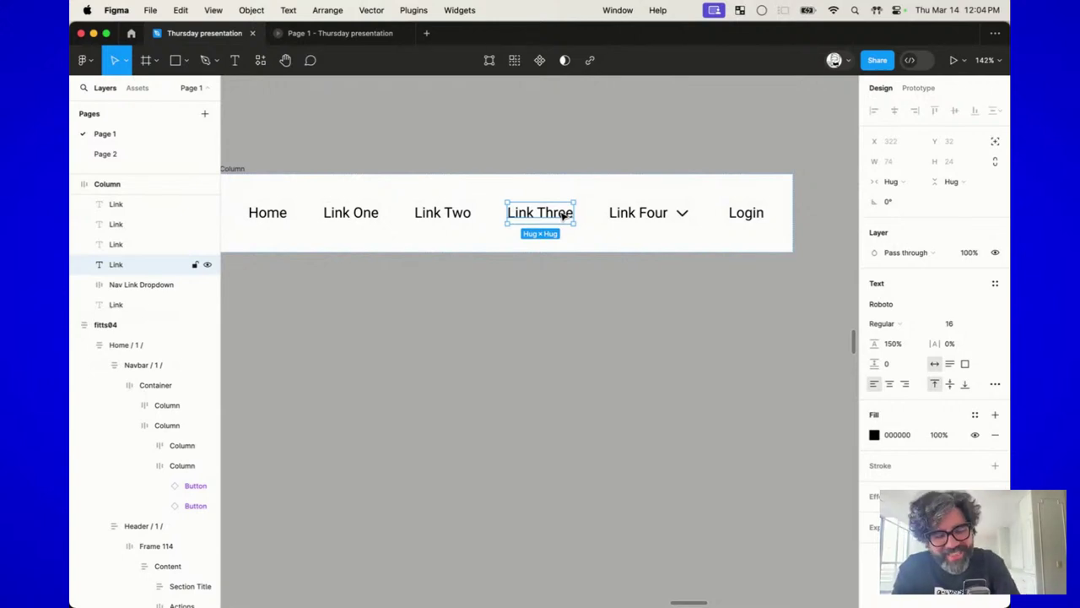
pyautogui.click(446, 221)
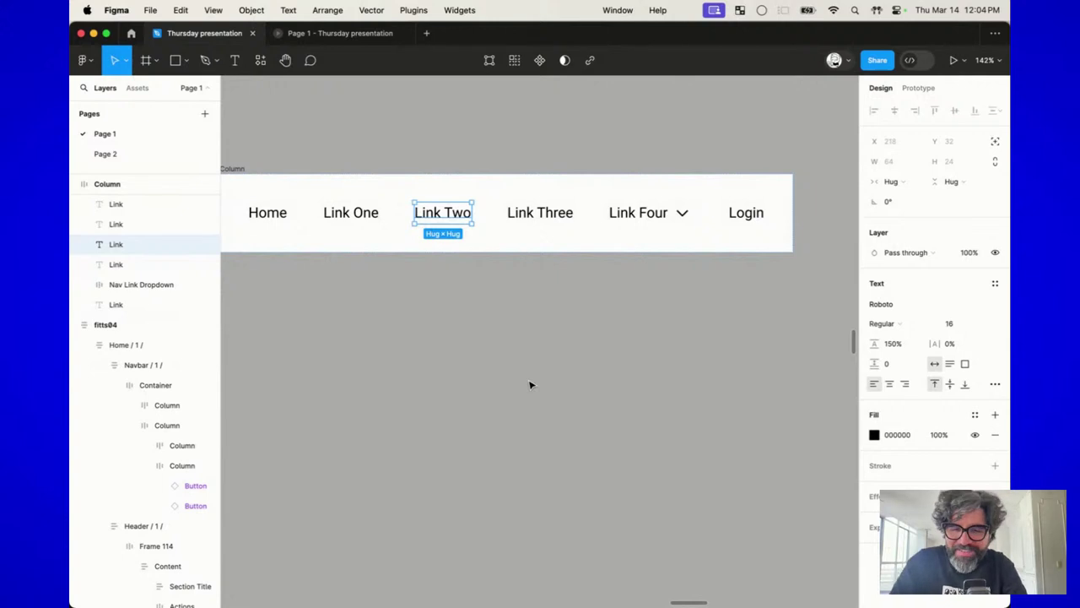
# Step: Resize the house, heart, shopping cart and user icons on the fitts06 phone mockup to 40 by 40
pyautogui.scroll(-5, 522, 390)
pyautogui.scroll(-10, 522, 390)
pyautogui.hscroll(3, 521, 390)
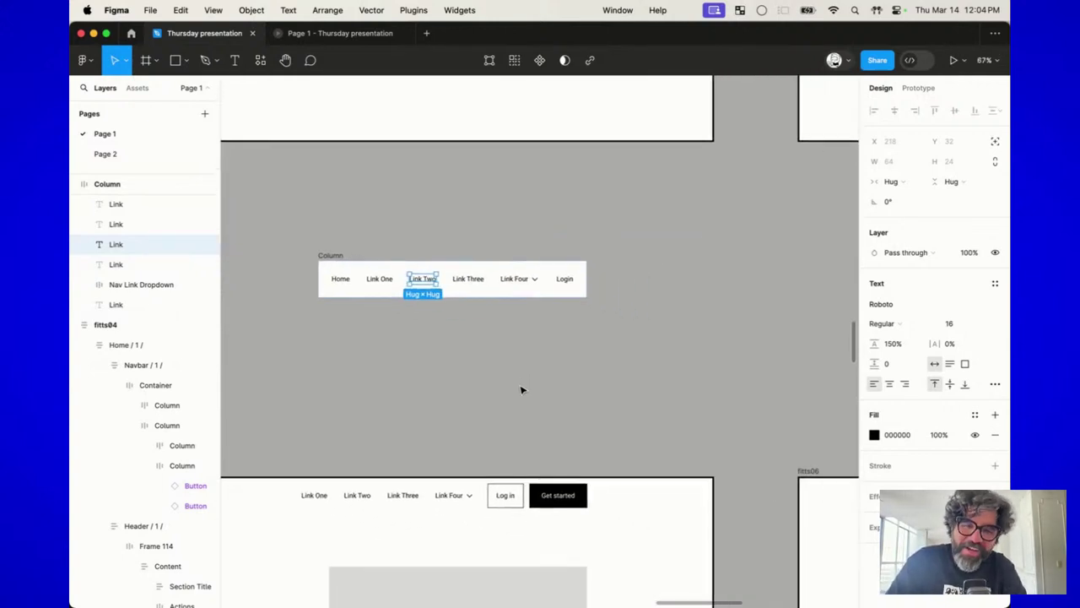
pyautogui.hscroll(5, 520, 387)
pyautogui.scroll(5, 482, 429)
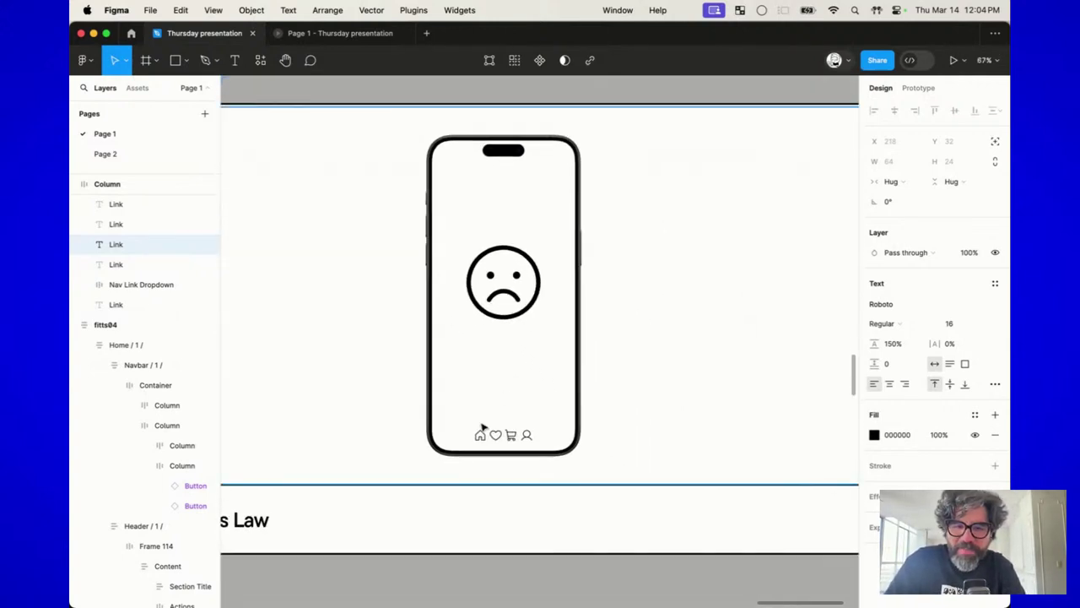
pyautogui.click(518, 444)
pyautogui.scroll(2, 518, 444)
pyautogui.hscroll(1, 518, 444)
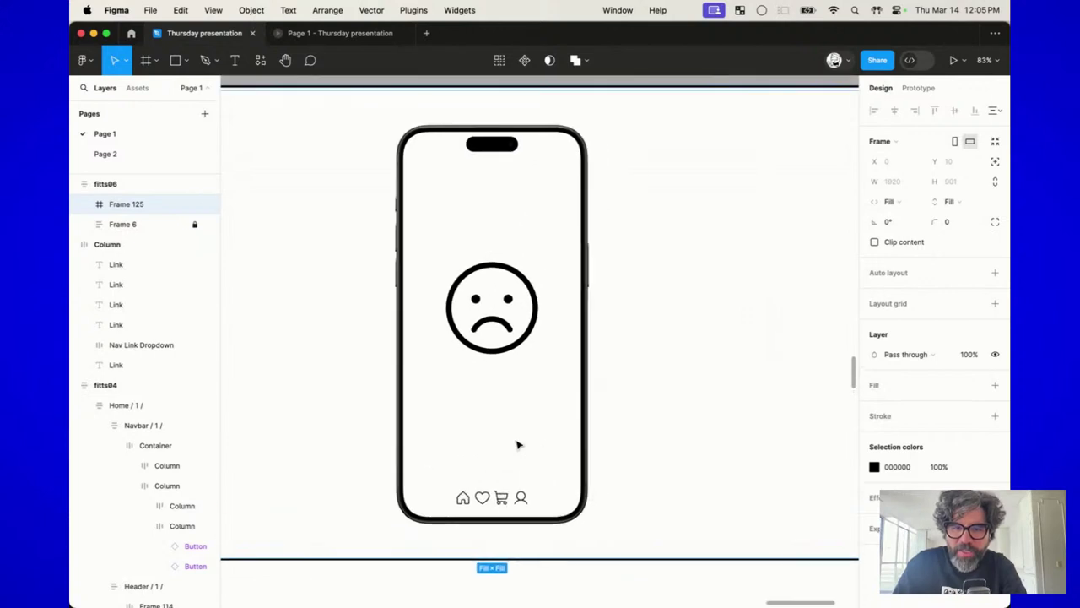
pyautogui.scroll(2, 518, 444)
pyautogui.keyDown('super'); pyautogui.click(501, 506); pyautogui.keyUp('super')
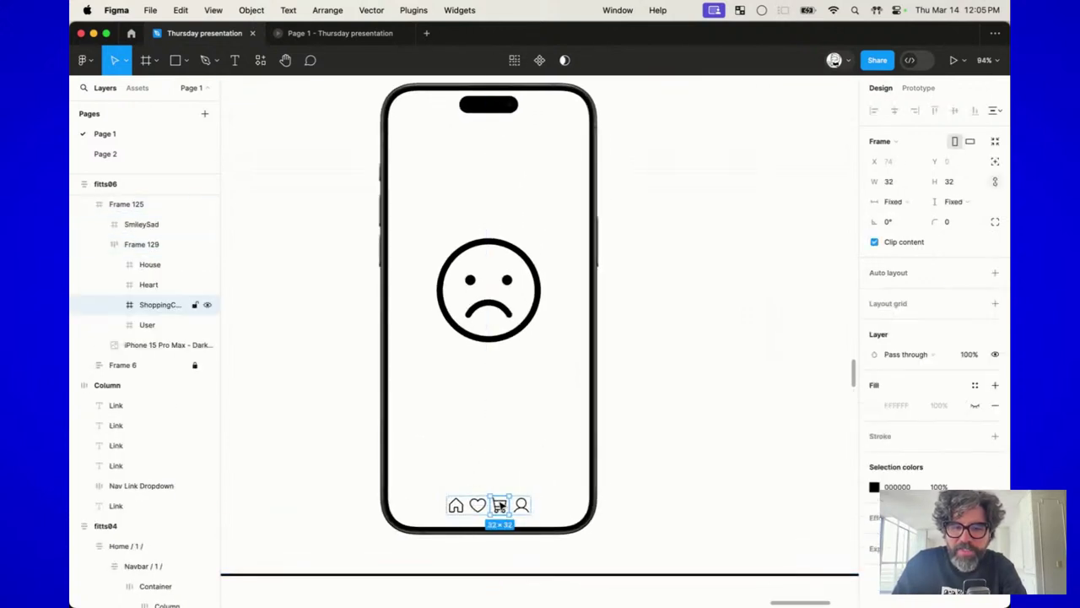
pyautogui.click(500, 512)
pyautogui.click(501, 510)
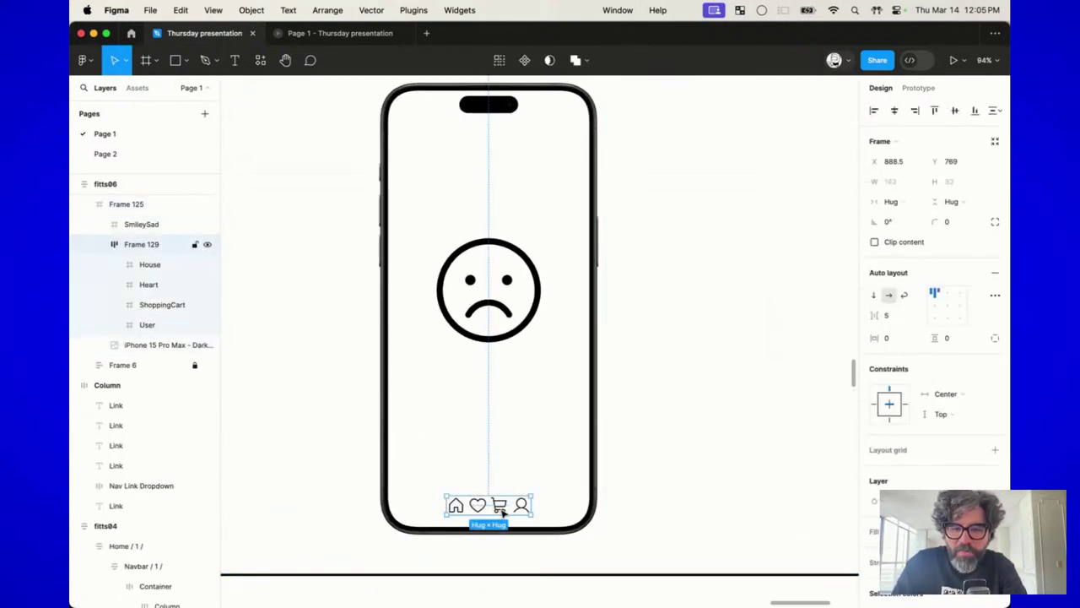
pyautogui.click(501, 509)
pyautogui.press('super+a')
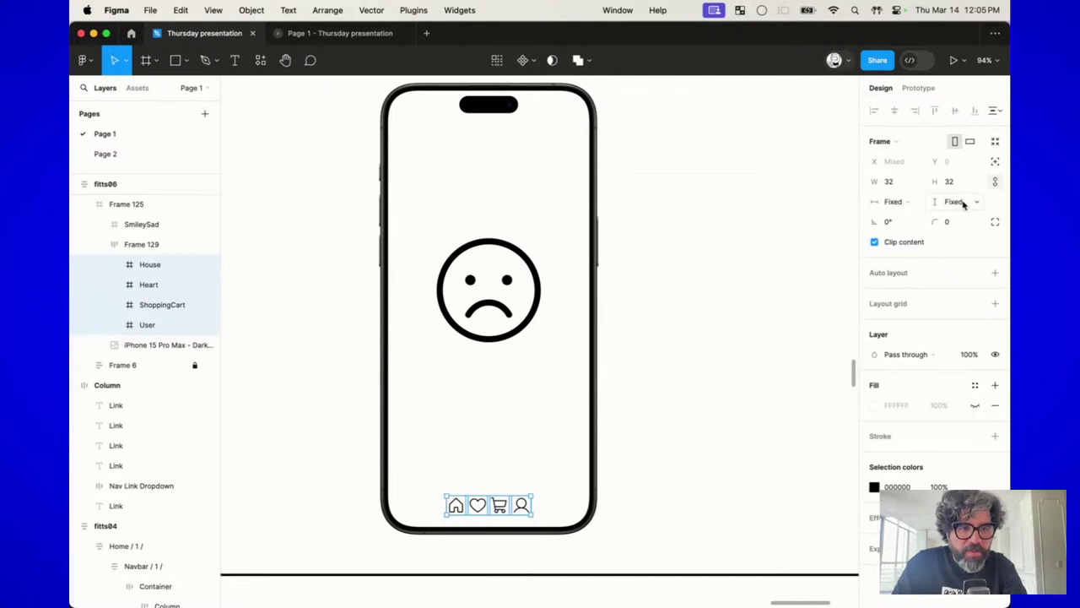
pyautogui.click(959, 182)
pyautogui.write('40')
pyautogui.press('Return')
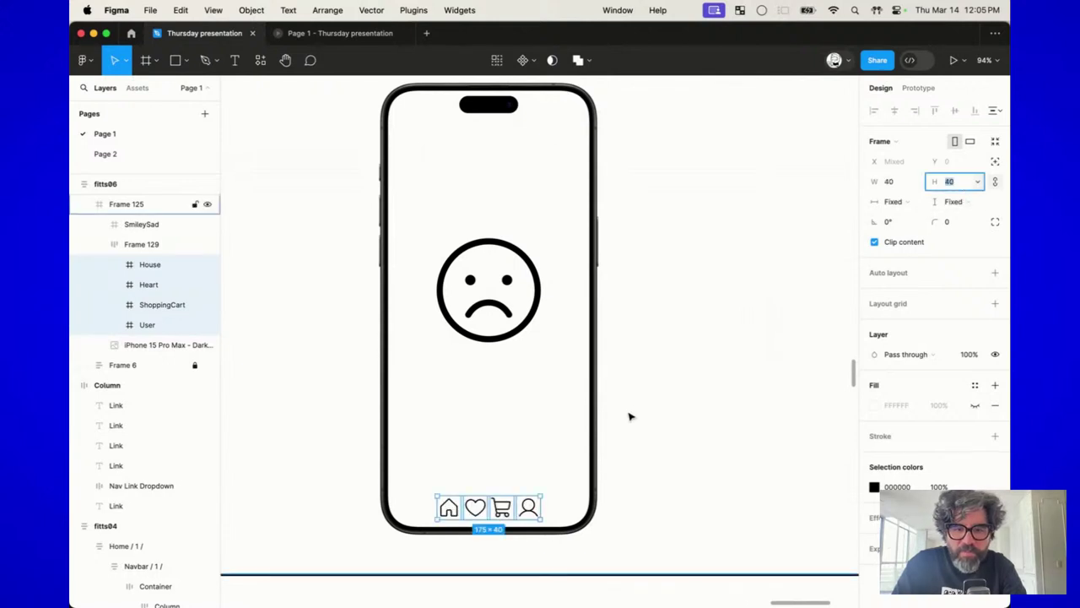
pyautogui.click(558, 475)
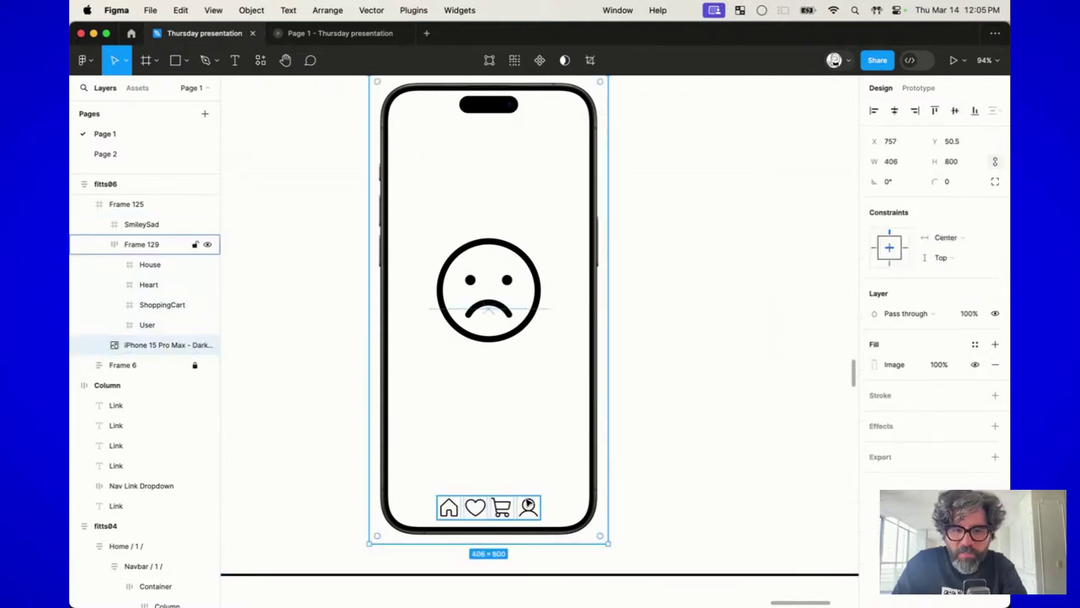
# Step: Move the phone's icon row slightly upward, to about Y 753, and centre its auto layout alignment
pyautogui.click(501, 511)
pyautogui.click(510, 518)
pyautogui.click(507, 516)
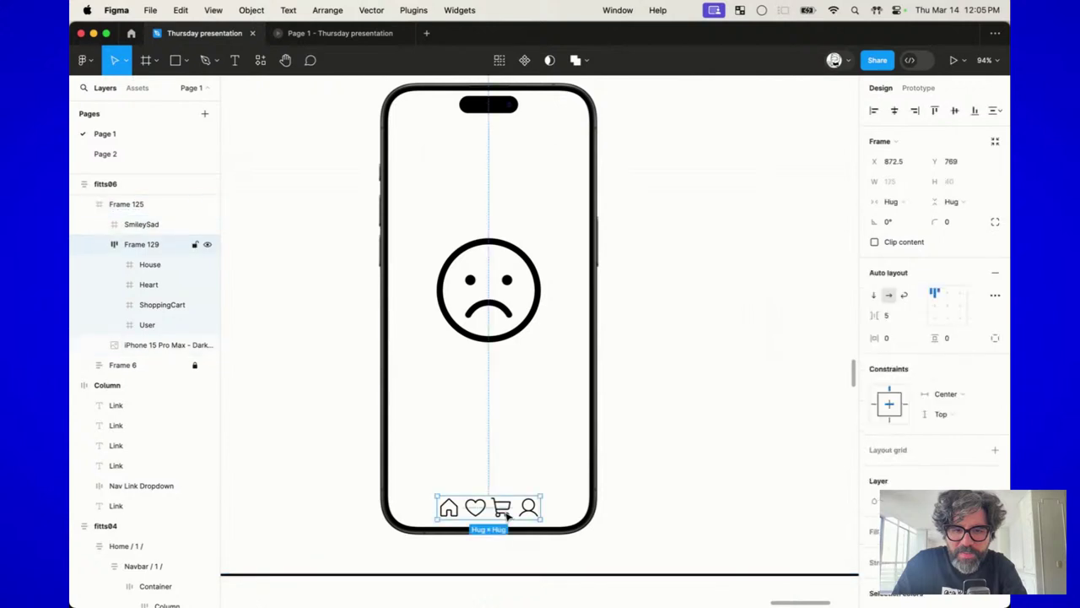
pyautogui.moveTo(506, 516); pyautogui.dragTo(504, 510)
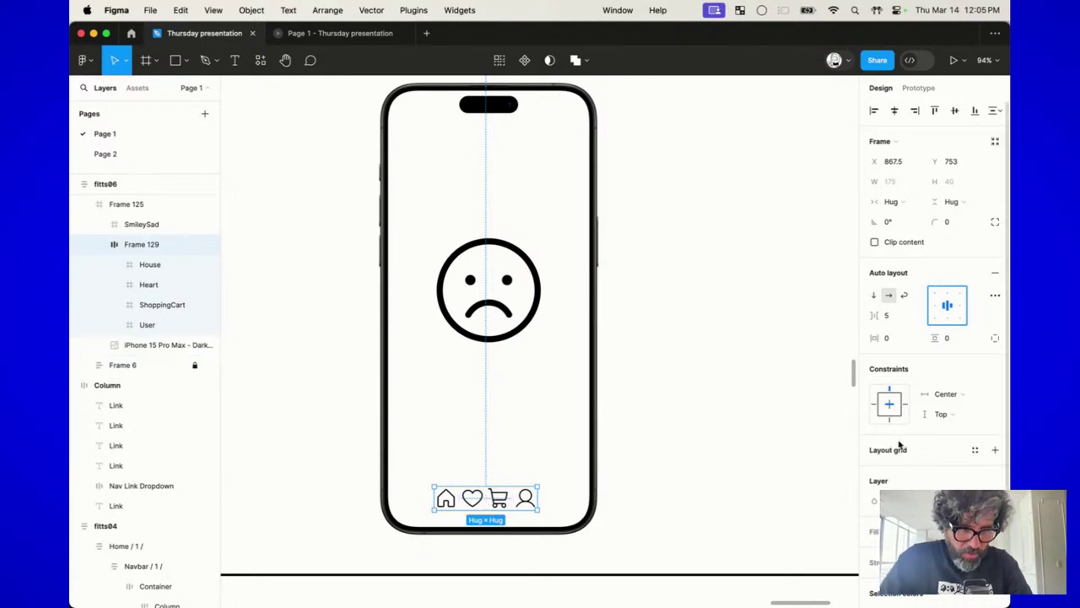
# Step: Try wider and narrower spacing between the icons in the phone's icon row, ending with a gap of 6
pyautogui.click(896, 318)
pyautogui.press('Up')
pyautogui.press('Up')
pyautogui.press('Up')
pyautogui.press('Up')
pyautogui.press('Up')
pyautogui.press('Up')
pyautogui.press('Up')
pyautogui.press('Up')
pyautogui.press('Up')
pyautogui.press('Up')
pyautogui.press('Up')
pyautogui.press('Up')
pyautogui.press('Up')
pyautogui.press('Up')
pyautogui.press('Up')
pyautogui.press('Up')
pyautogui.press('Up')
pyautogui.press('Up')
pyautogui.press('Up')
pyautogui.press('Up')
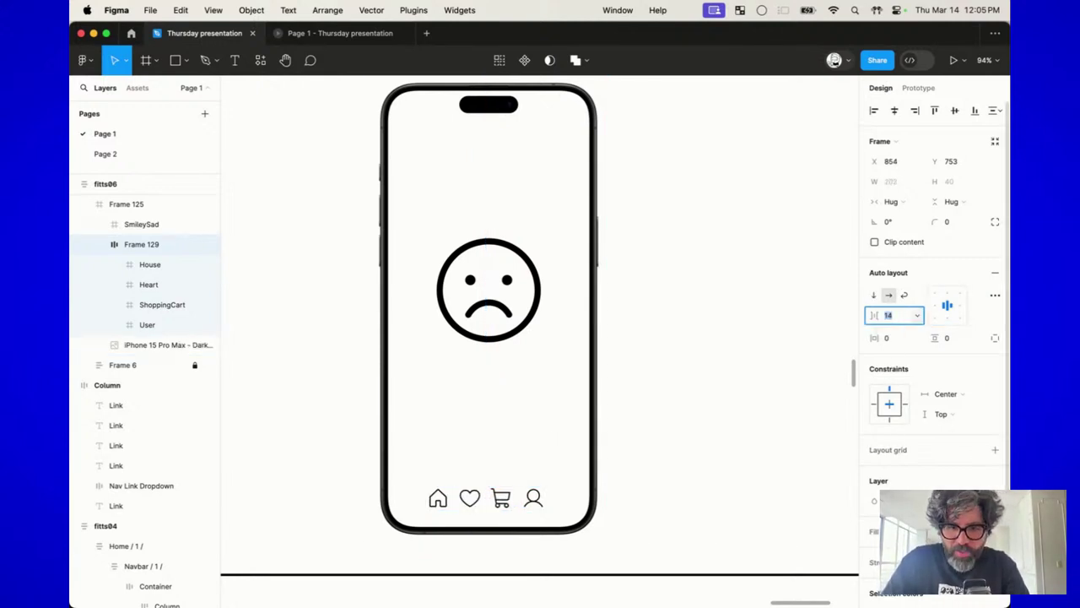
pyautogui.press('Up')
pyautogui.press('Up')
pyautogui.press('Up')
pyautogui.press('Up')
pyautogui.press('Up')
pyautogui.press('Up')
pyautogui.press('Up')
pyautogui.press('Up')
pyautogui.press('Down')
pyautogui.press('Down')
pyautogui.press('Down')
pyautogui.press('Down')
pyautogui.press('Down')
pyautogui.press('Down')
pyautogui.press('Down')
pyautogui.press('Down')
pyautogui.press('Down')
pyautogui.press('Down')
pyautogui.press('Down')
pyautogui.press('Down')
pyautogui.press('Down')
pyautogui.press('Down')
pyautogui.press('Down')
pyautogui.press('Down')
pyautogui.press('Down')
pyautogui.press('Down')
pyautogui.press('Down')
pyautogui.press('Down')
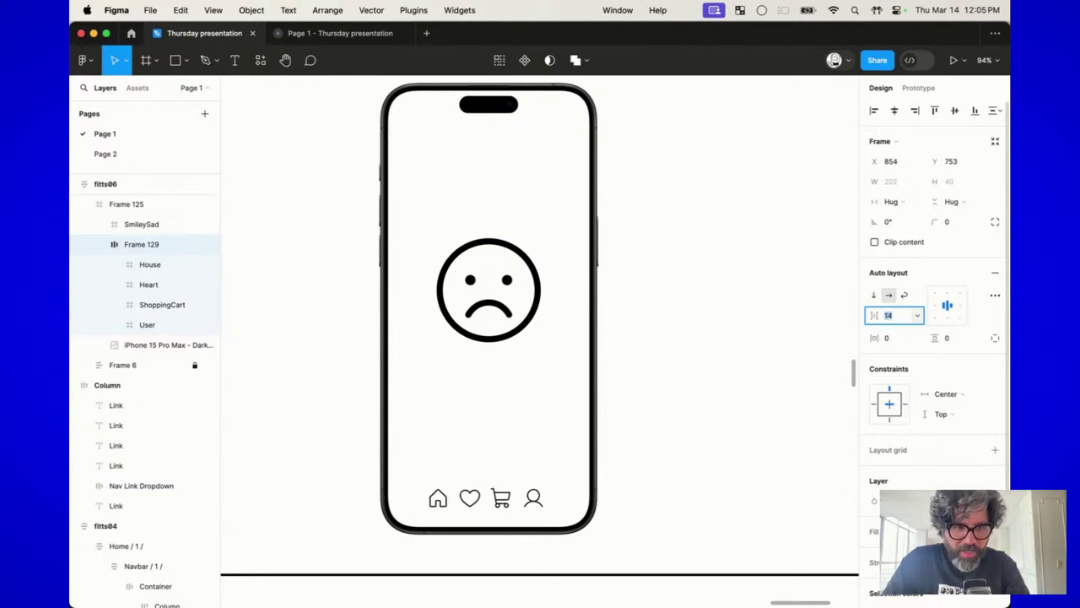
pyautogui.press('Down')
pyautogui.press('Down')
pyautogui.press('Down')
pyautogui.press('Down')
pyautogui.press('Down')
pyautogui.press('Down')
pyautogui.press('Down')
pyautogui.press('Down')
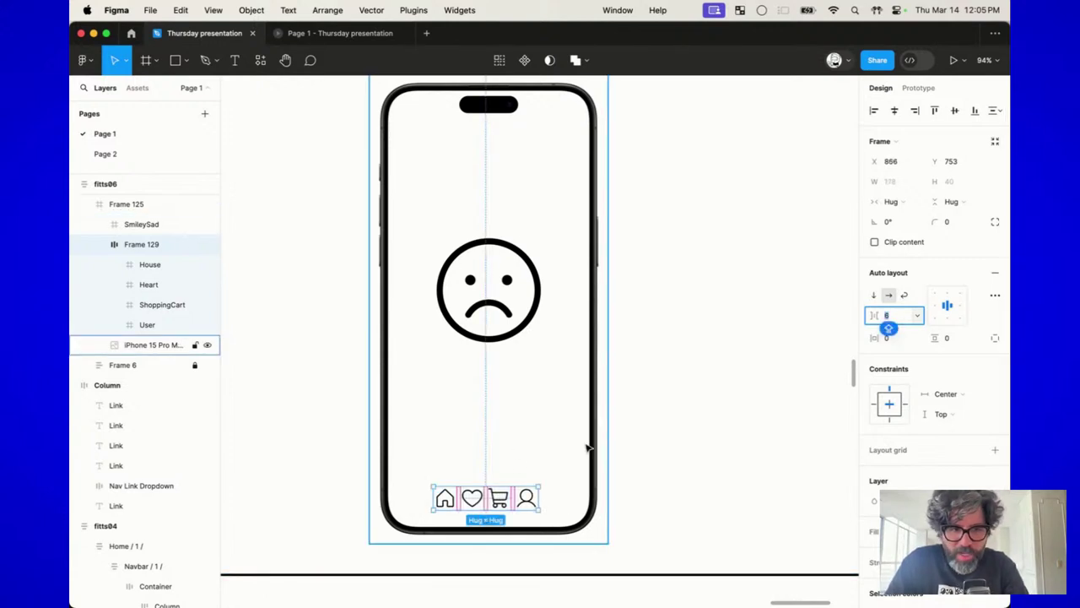
# Step: Set the spacing between the icons in the phone's icon row to 8
pyautogui.press('Up')
pyautogui.press('Up')
pyautogui.scroll(5, 527, 489)
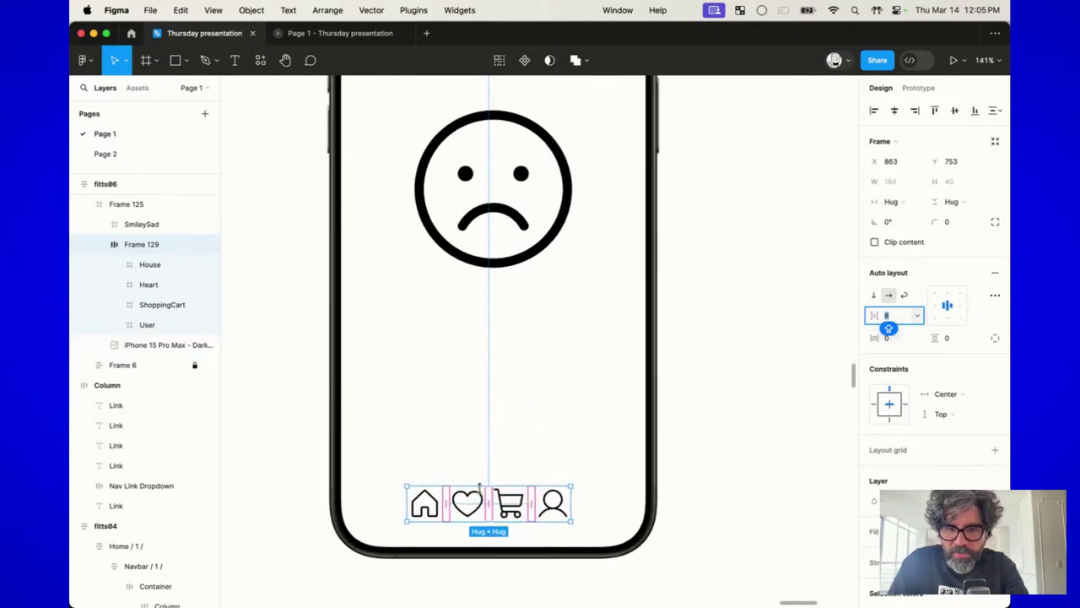
# Step: Add auto layout individually to the user, shopping cart, heart and house icons in the phone's icon row
pyautogui.click(473, 504)
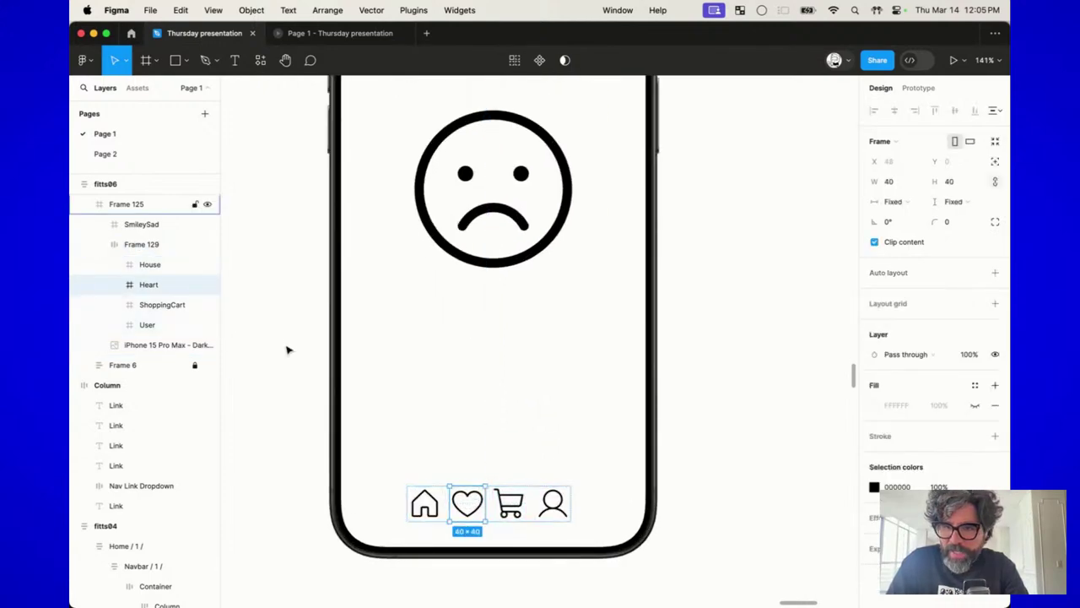
pyautogui.press('super+a')
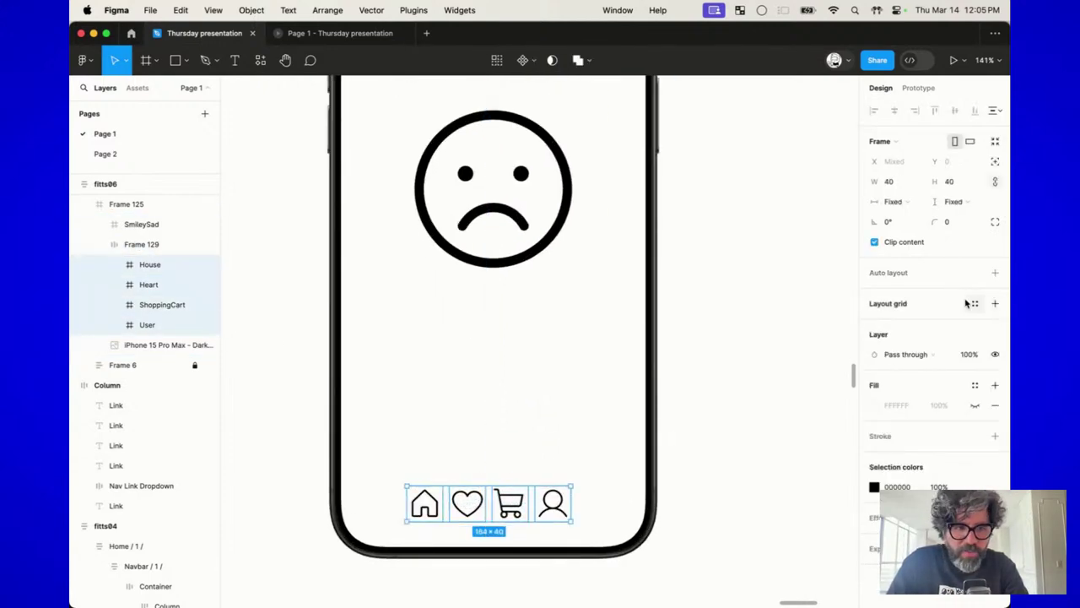
pyautogui.click(552, 512)
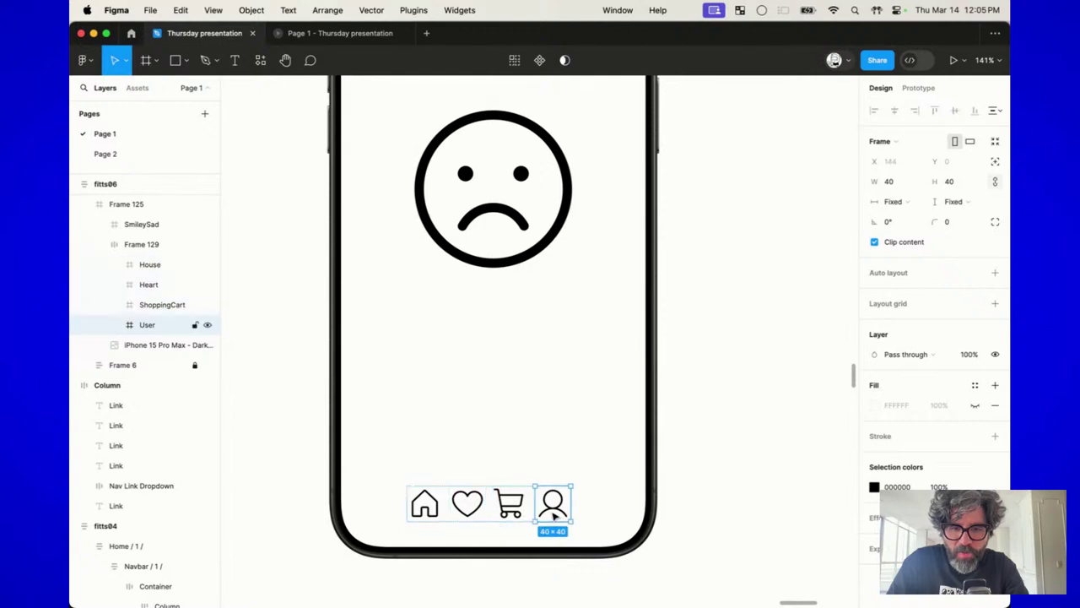
pyautogui.hotkey('shift', 'a')
pyautogui.click(508, 504)
pyautogui.hotkey('shift', 'a')
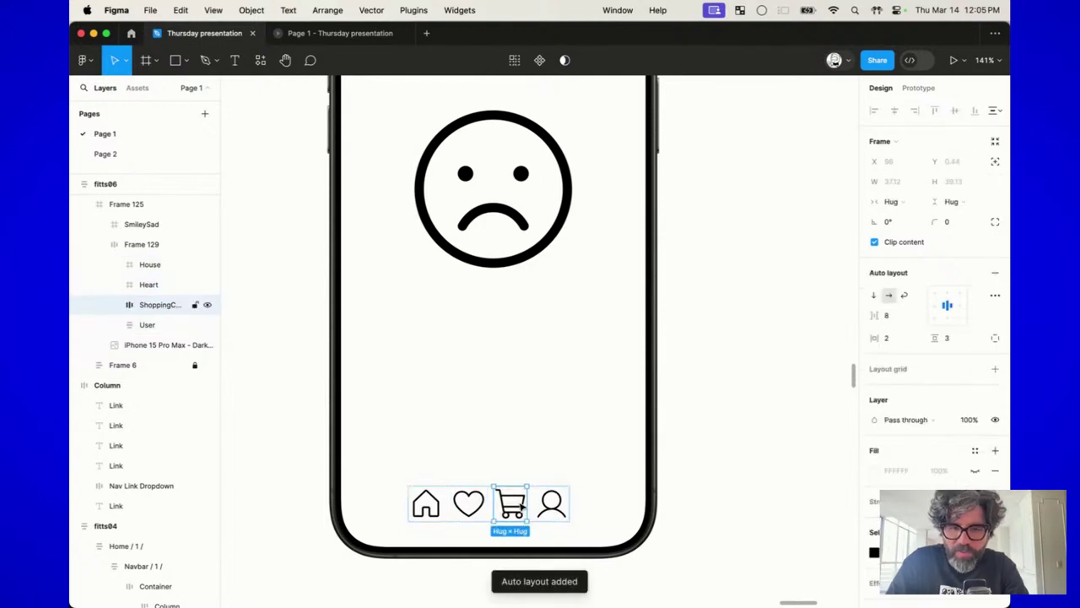
pyautogui.click(474, 504)
pyautogui.hotkey('shift', 'a')
pyautogui.click(426, 503)
pyautogui.hotkey('shift', 'a')
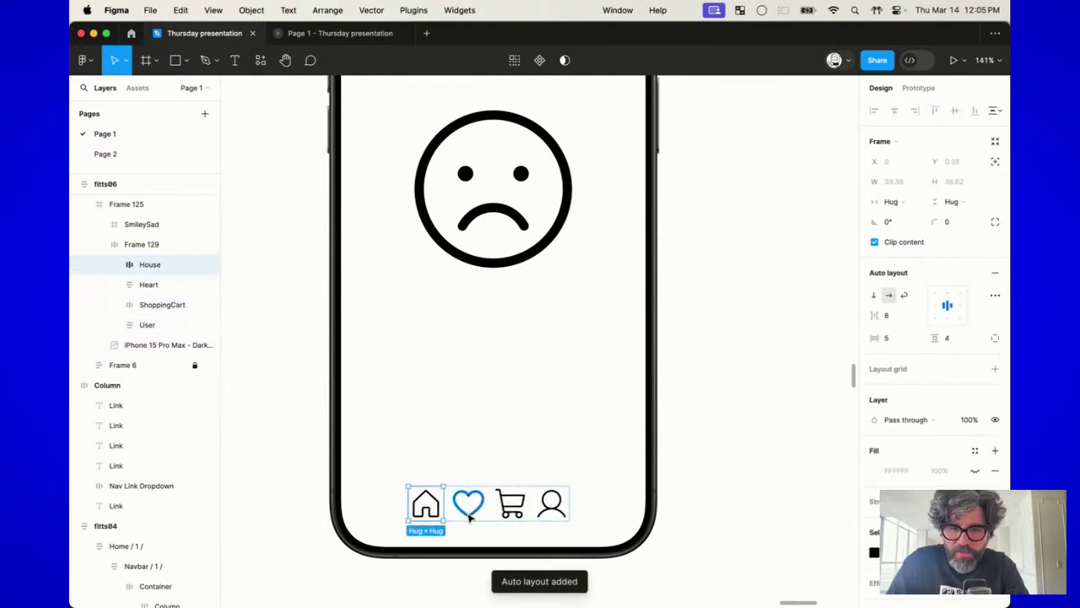
# Step: Try a padding of 24 on all four icon frames together and settle on 16 horizontally and vertically
pyautogui.press('super+a')
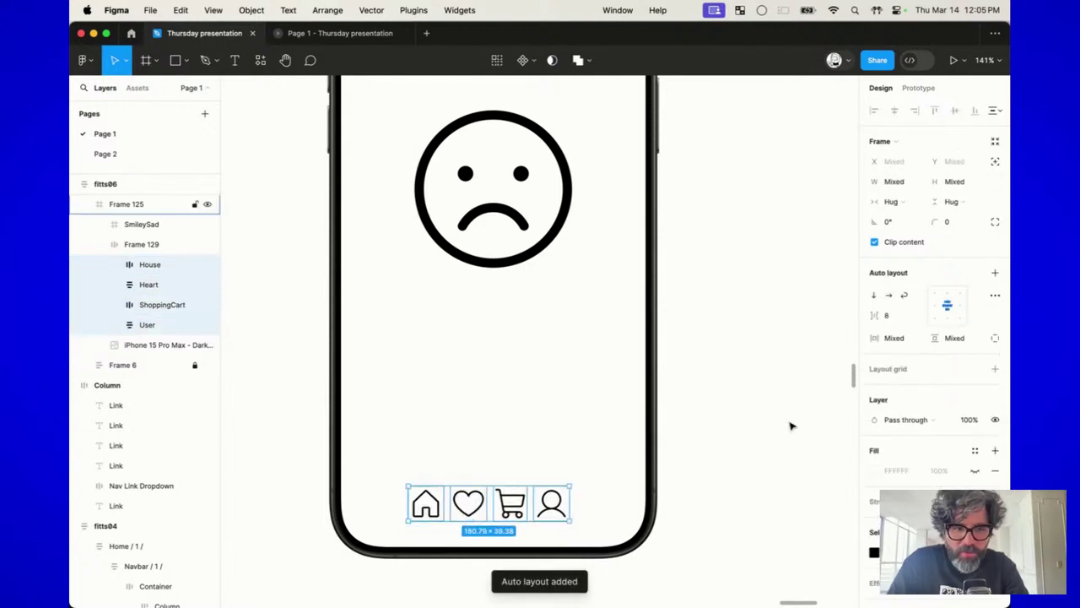
pyautogui.click(899, 341)
pyautogui.write('24')
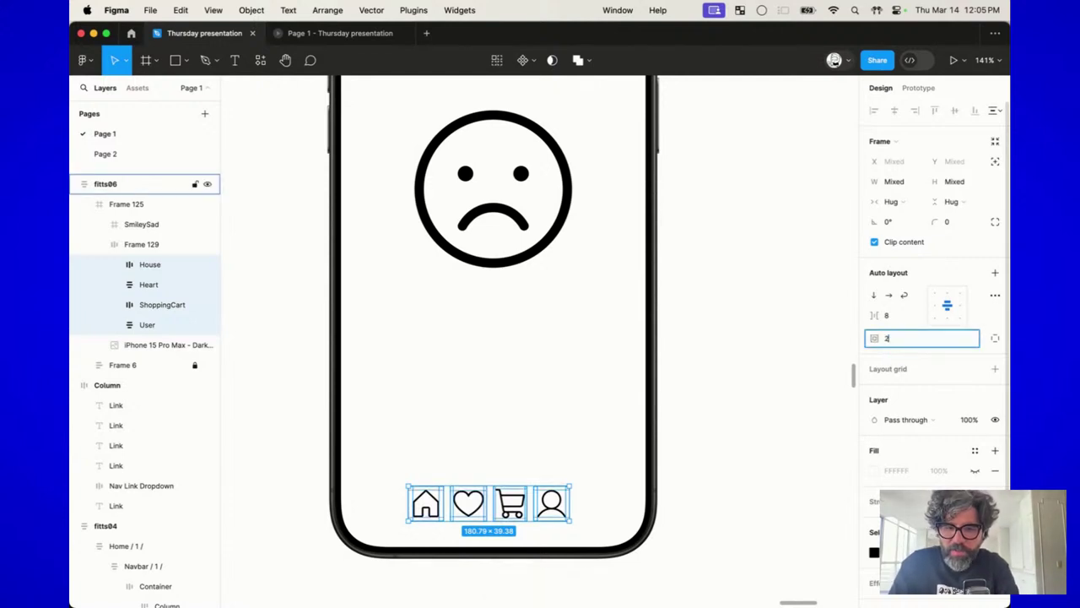
pyautogui.press('Return')
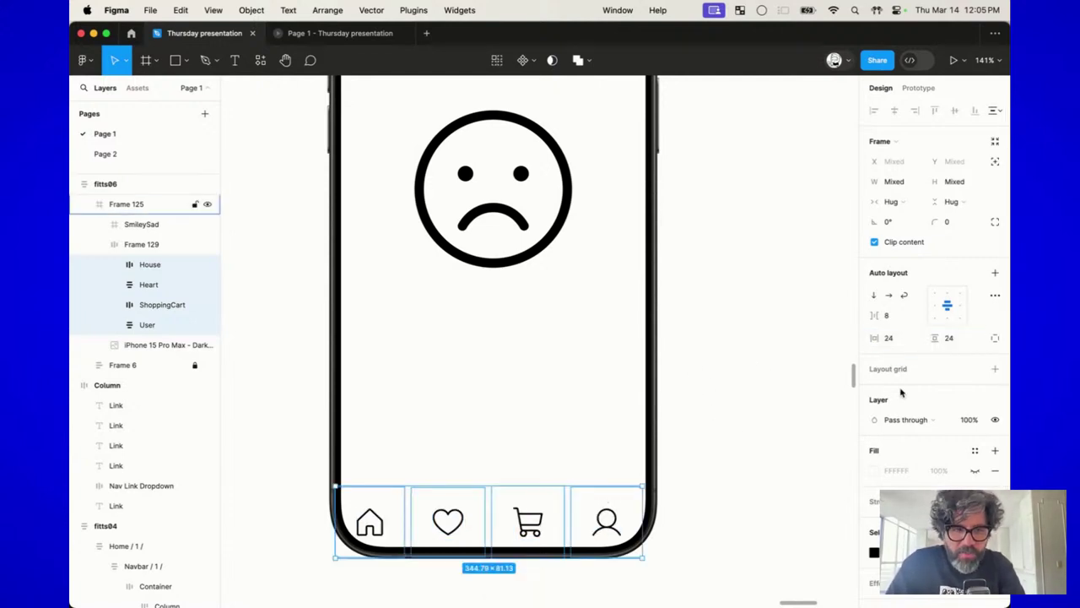
pyautogui.click(894, 341)
pyautogui.press('Escape')
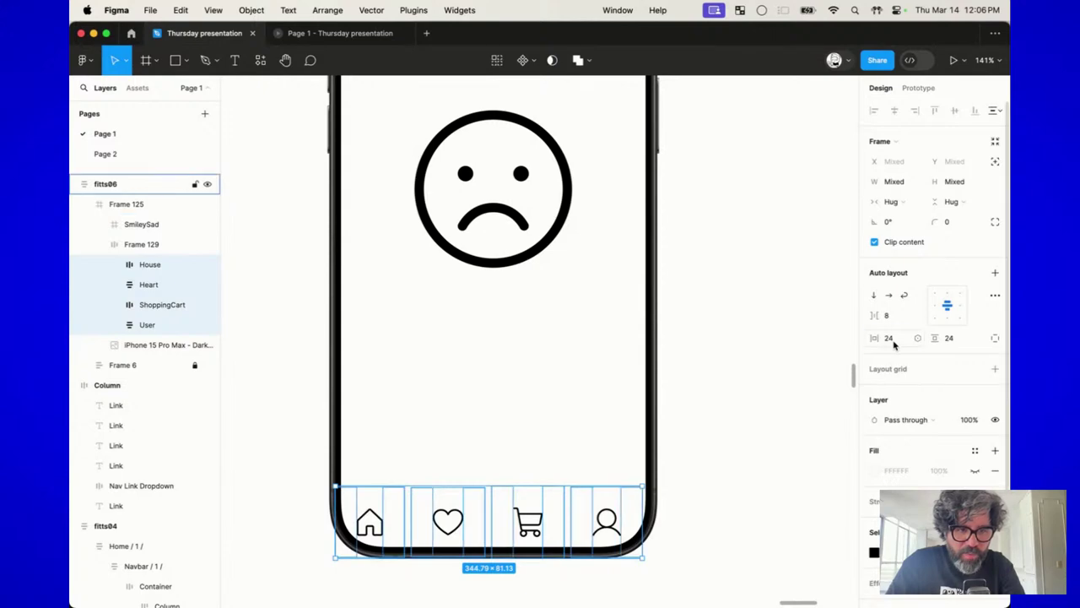
pyautogui.click(895, 344)
pyautogui.write('16')
pyautogui.press('Return')
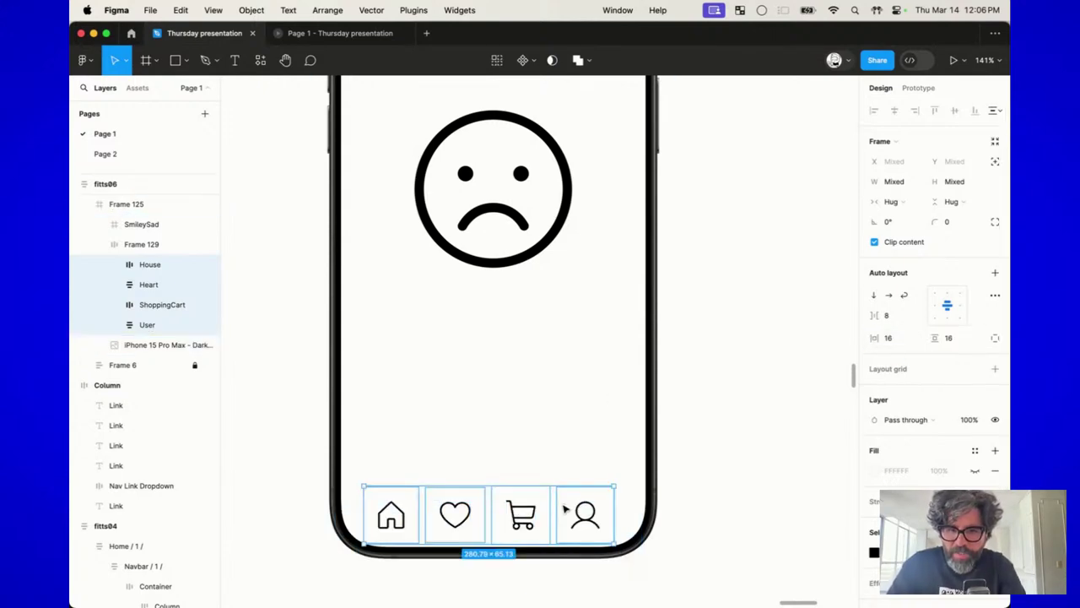
# Step: Move the icon row up to Y 745, centred on the phone, and set its gap to 12
pyautogui.scroll(5, 522, 522)
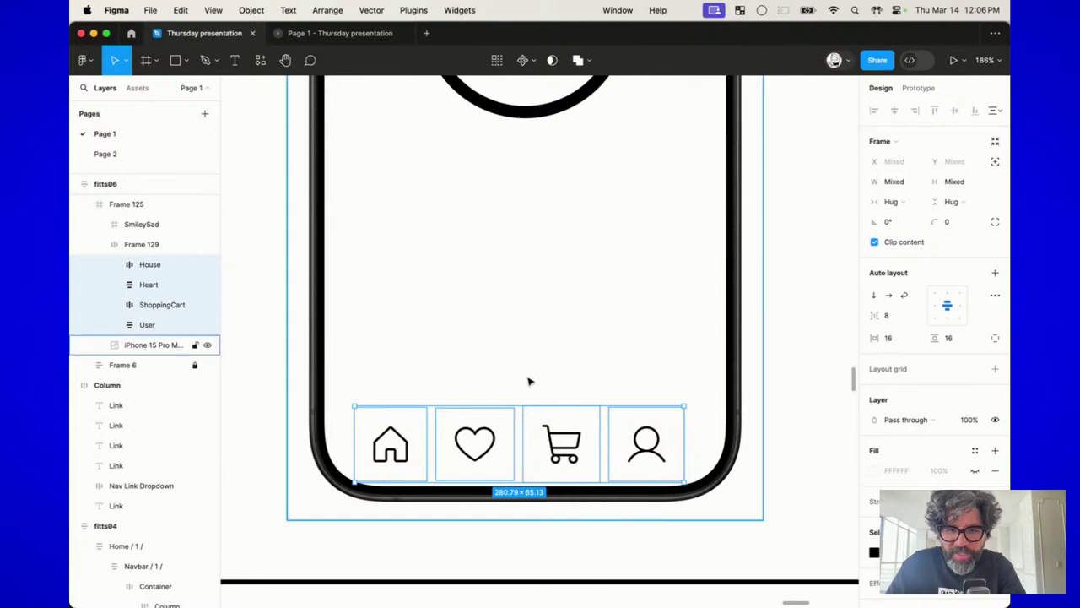
pyautogui.click(548, 543)
pyautogui.click(562, 458)
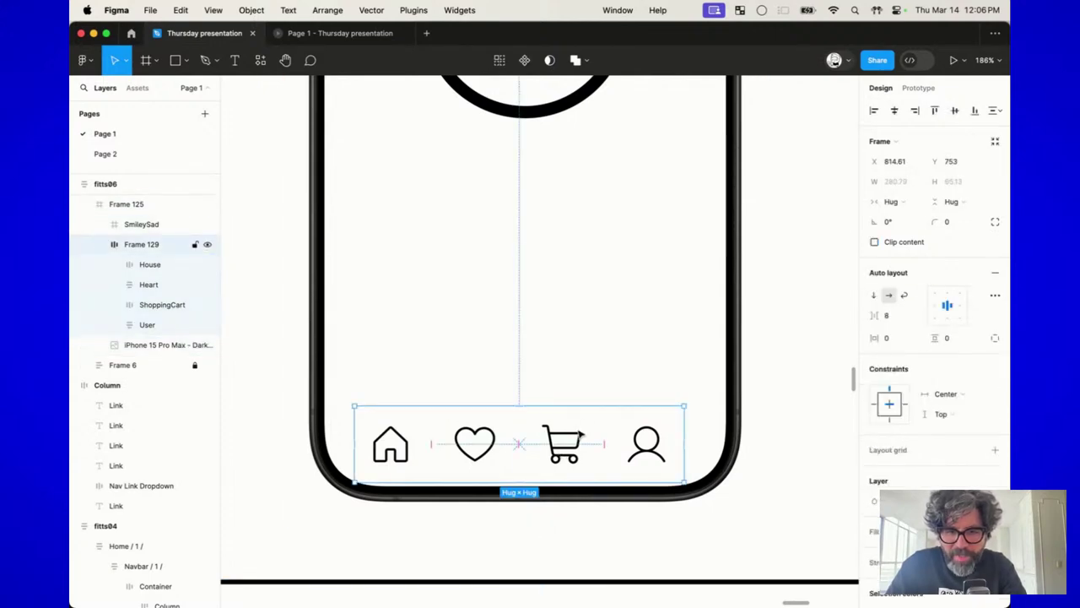
pyautogui.moveTo(582, 434); pyautogui.dragTo(582, 429)
pyautogui.click(886, 314)
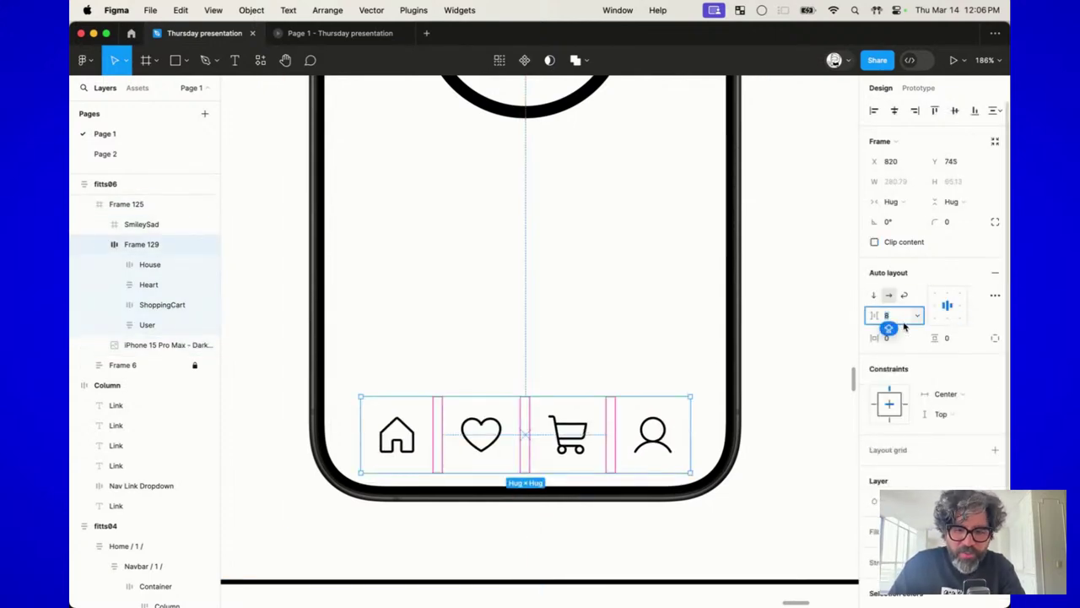
pyautogui.write('12')
pyautogui.press('Return')
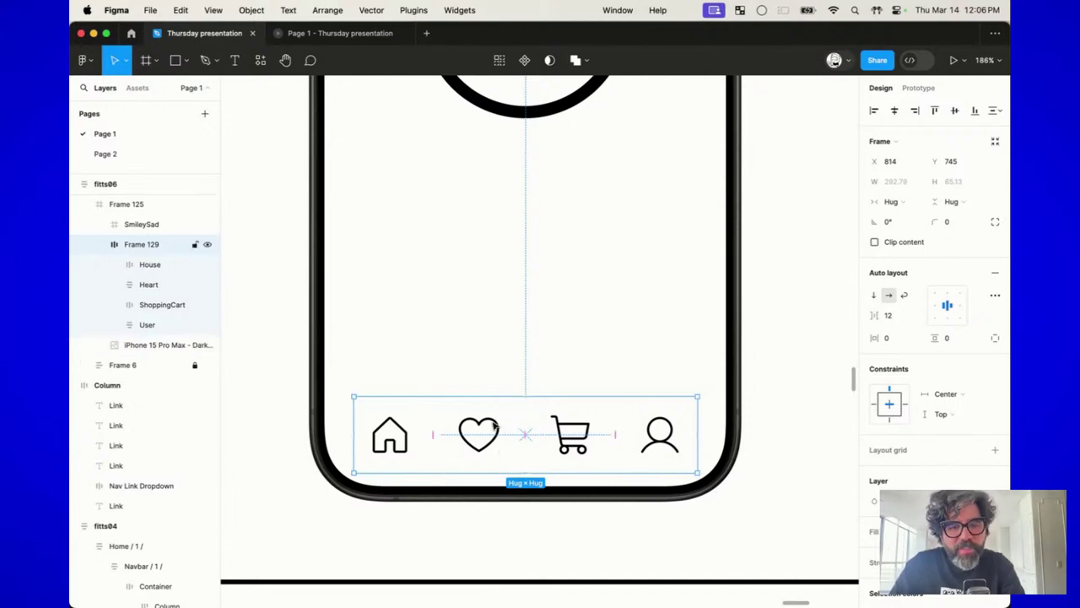
# Step: Sketch a freehand thumb over the phone's lower right corner, with a nail and three knuckle lines
pyautogui.hotkey('shift', '0')
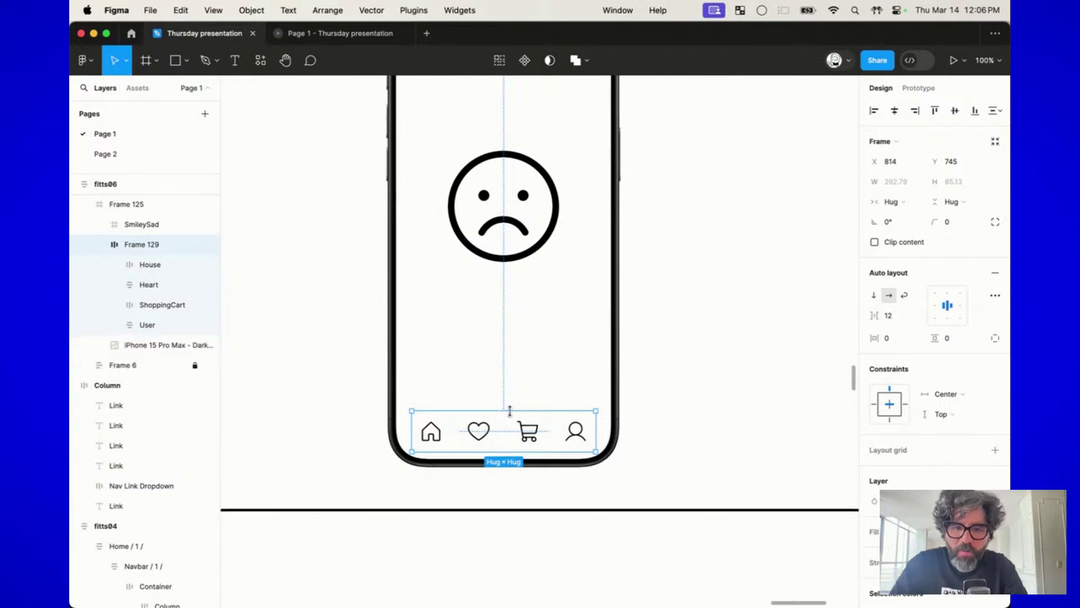
pyautogui.scroll(3, 488, 432)
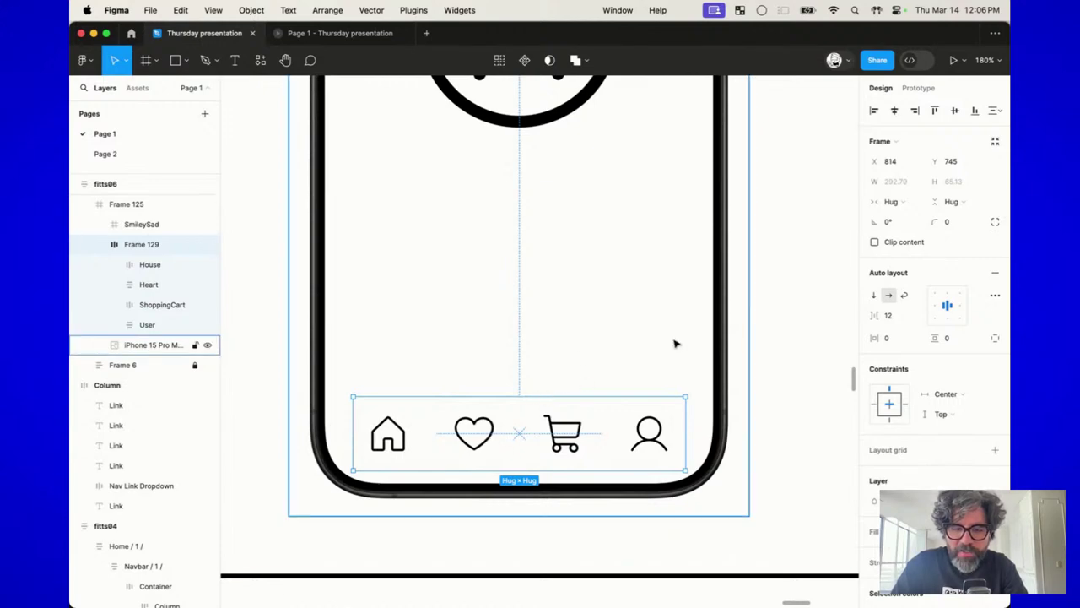
pyautogui.hotkey('shift', 'p')
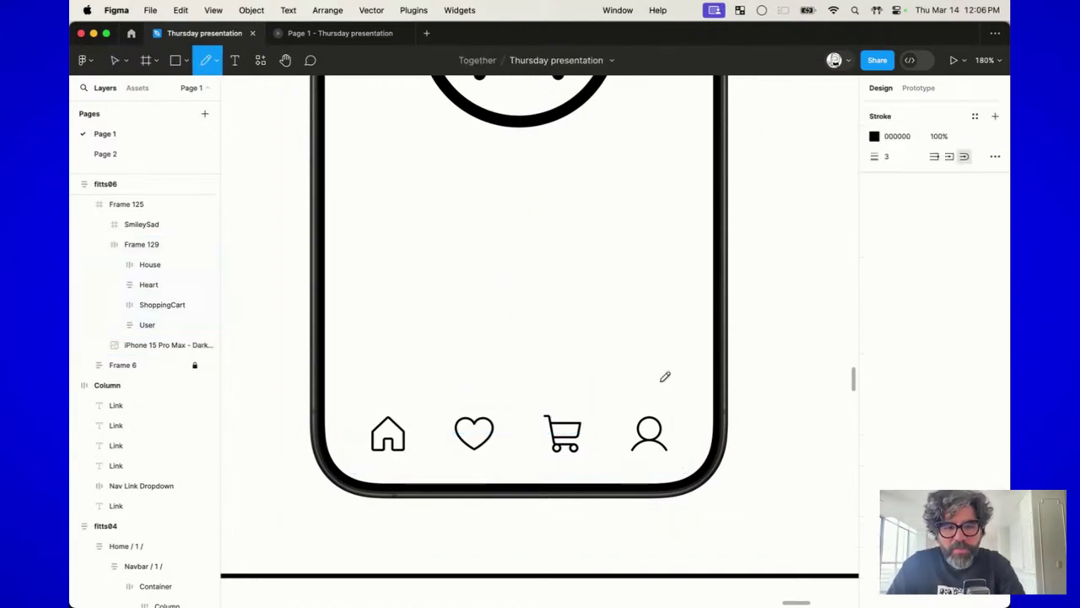
pyautogui.moveTo(631, 508)
pyautogui.mouseDown()
pyautogui.moveTo(595, 423)
pyautogui.moveTo(563, 270)
pyautogui.moveTo(677, 211)
pyautogui.moveTo(747, 270)
pyautogui.moveTo(795, 495)
pyautogui.mouseUp()
pyautogui.moveTo(675, 242)
pyautogui.mouseDown()
pyautogui.moveTo(604, 264)
pyautogui.moveTo(618, 341)
pyautogui.moveTo(732, 301)
pyautogui.moveTo(725, 263)
pyautogui.moveTo(668, 240)
pyautogui.mouseUp()
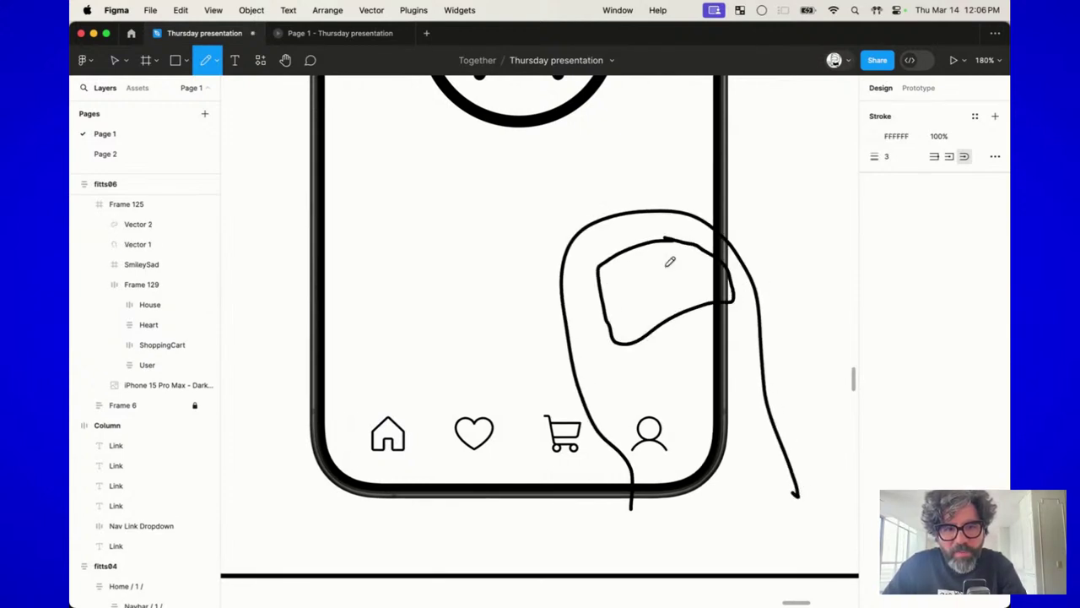
pyautogui.moveTo(680, 387); pyautogui.dragTo(753, 362)
pyautogui.moveTo(710, 394)
pyautogui.mouseDown()
pyautogui.moveTo(703, 403)
pyautogui.moveTo(759, 384)
pyautogui.mouseUp()
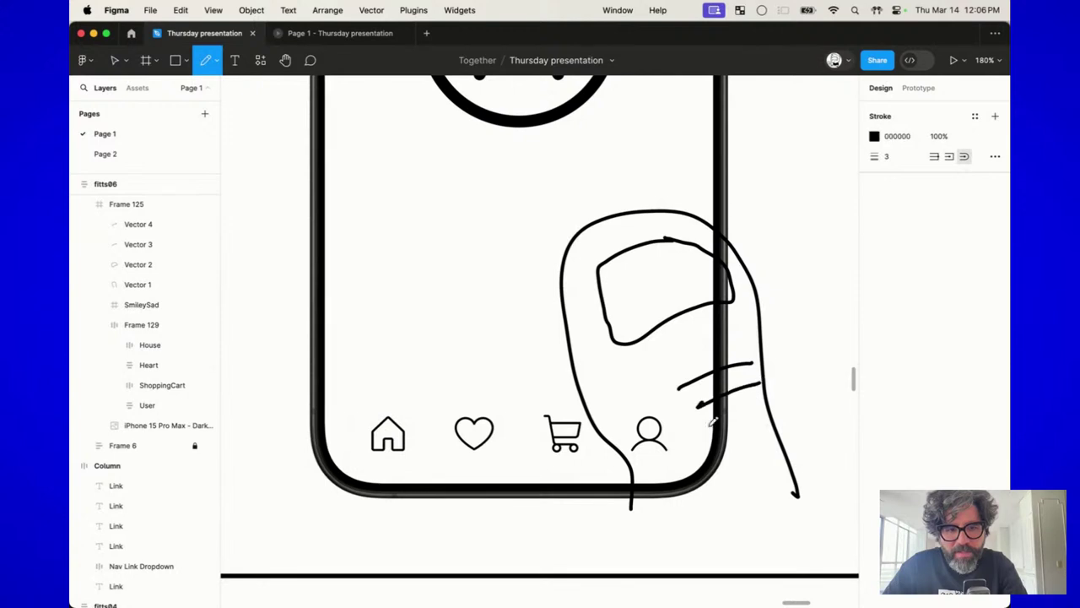
pyautogui.moveTo(696, 432); pyautogui.dragTo(754, 413)
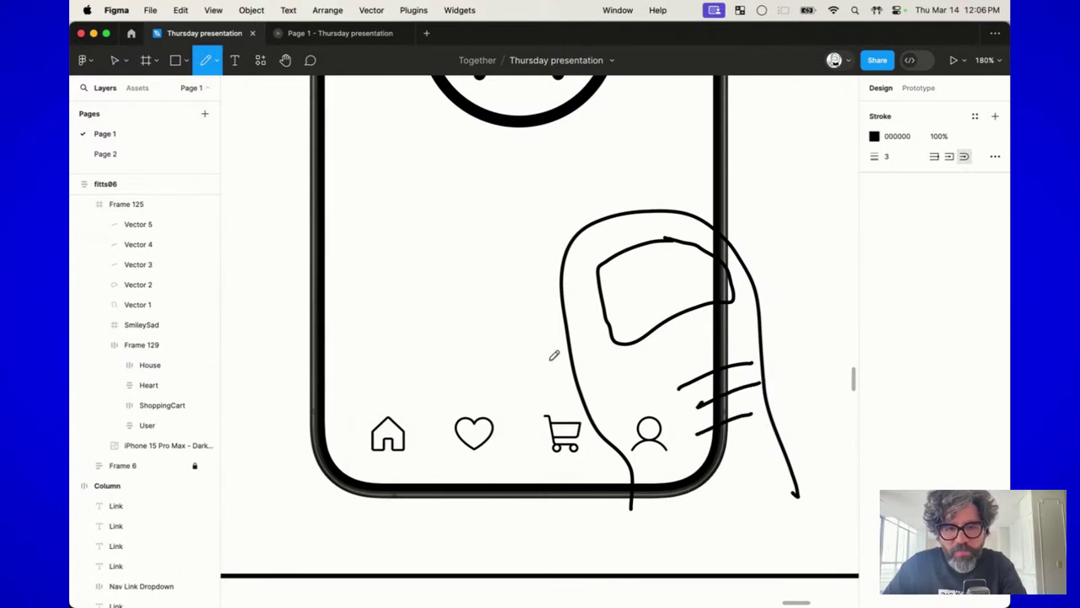
# Step: Draw an arrow from the thumb towards the heart icon and a freehand box around the heart
pyautogui.moveTo(528, 339)
pyautogui.mouseDown()
pyautogui.moveTo(553, 319)
pyautogui.moveTo(500, 358)
pyautogui.moveTo(496, 393)
pyautogui.moveTo(522, 380)
pyautogui.moveTo(427, 444)
pyautogui.moveTo(525, 470)
pyautogui.moveTo(519, 376)
pyautogui.moveTo(472, 371)
pyautogui.mouseUp()
pyautogui.scroll(-10, 570, 426)
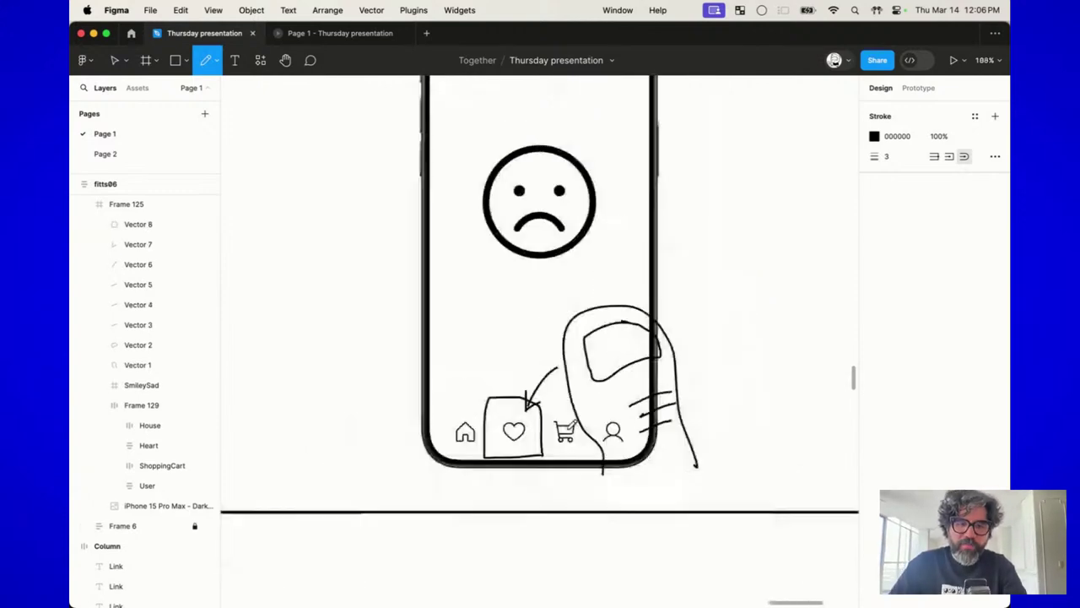
pyautogui.scroll(-3, 684, 294)
pyautogui.scroll(3, 684, 294)
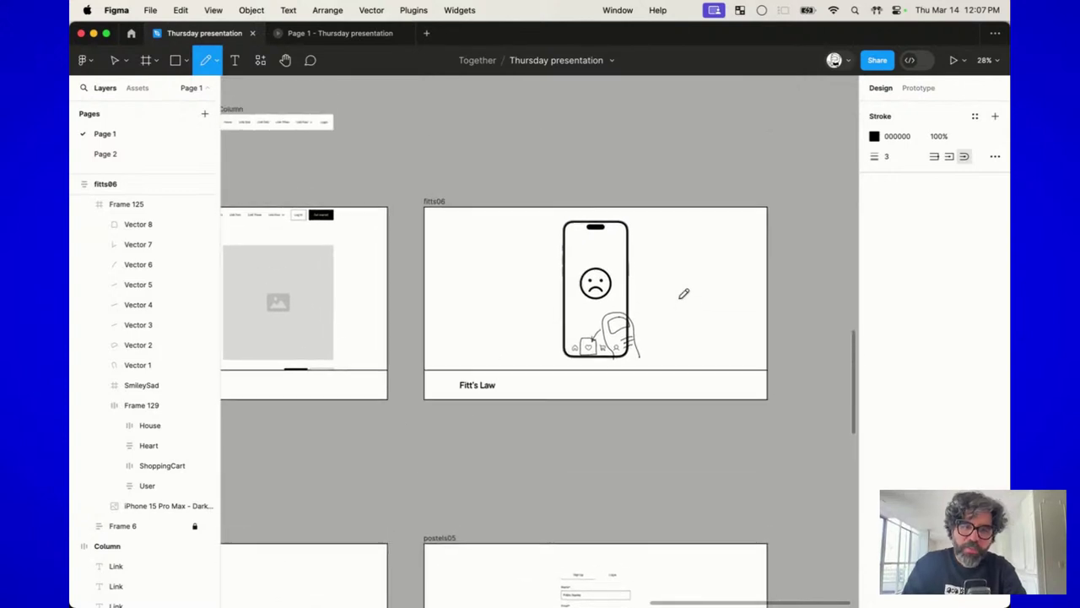
pyautogui.scroll(6, 683, 293)
pyautogui.scroll(1, 684, 294)
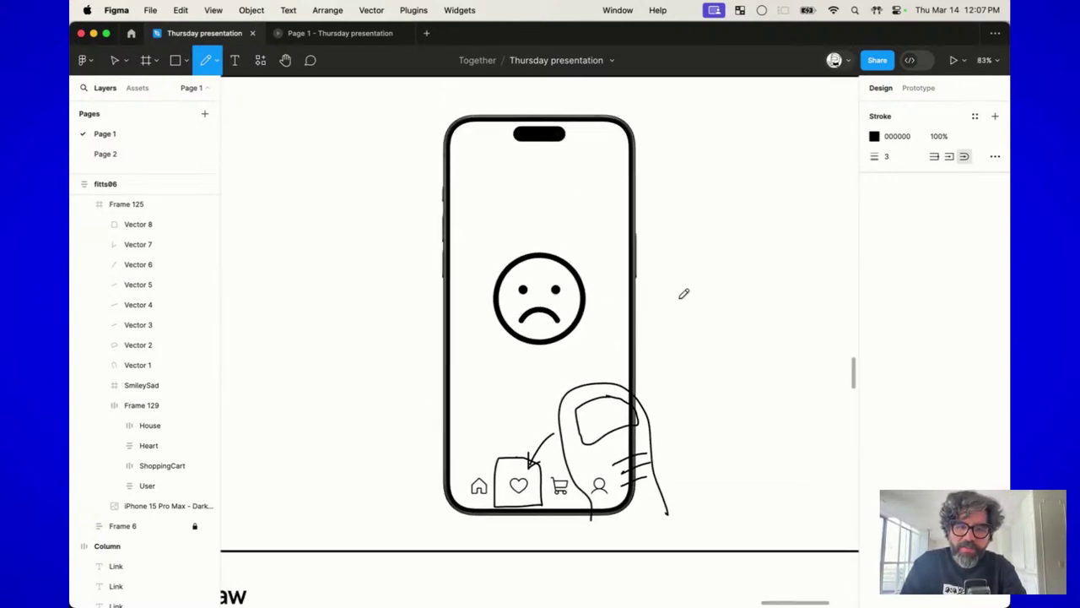
# Step: Flip the sad face's vector vertically within the phone mockup
pyautogui.press('v')
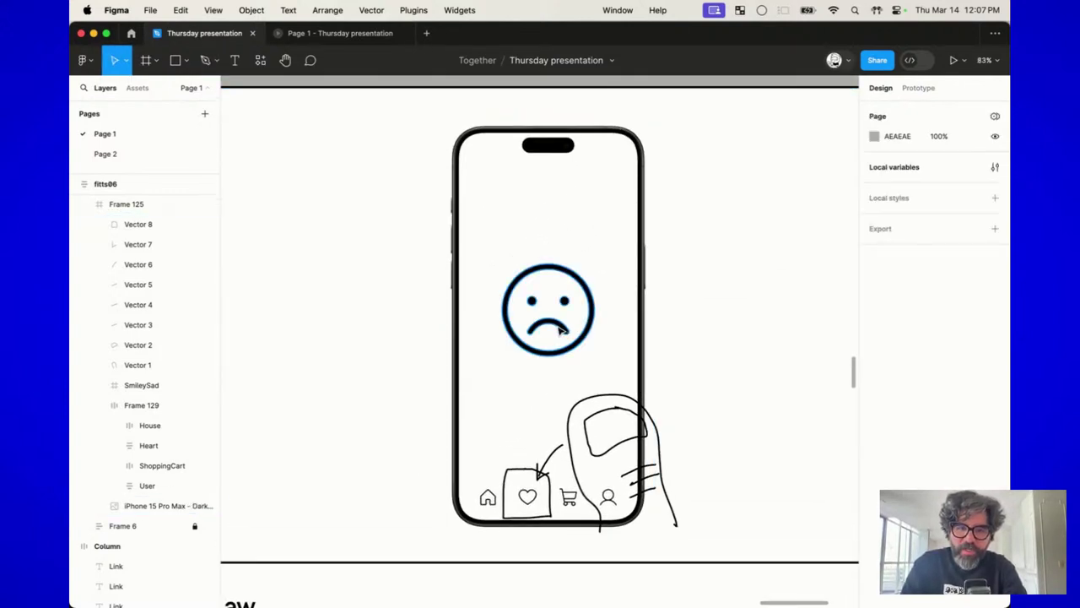
pyautogui.doubleClick(560, 330)
pyautogui.doubleClick(562, 330)
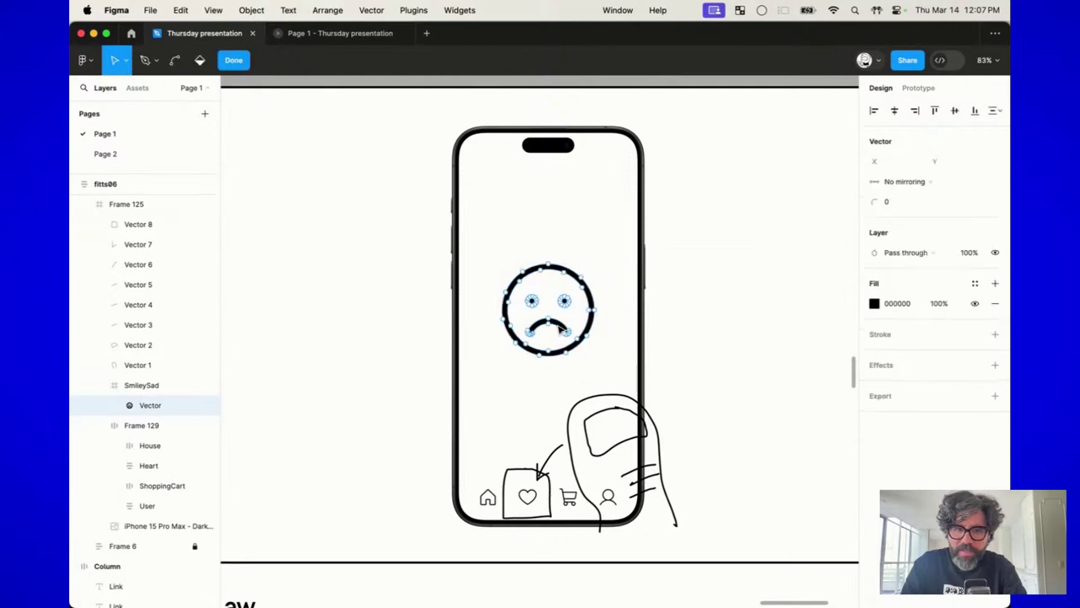
pyautogui.press('Escape')
pyautogui.scroll(5, 553, 331)
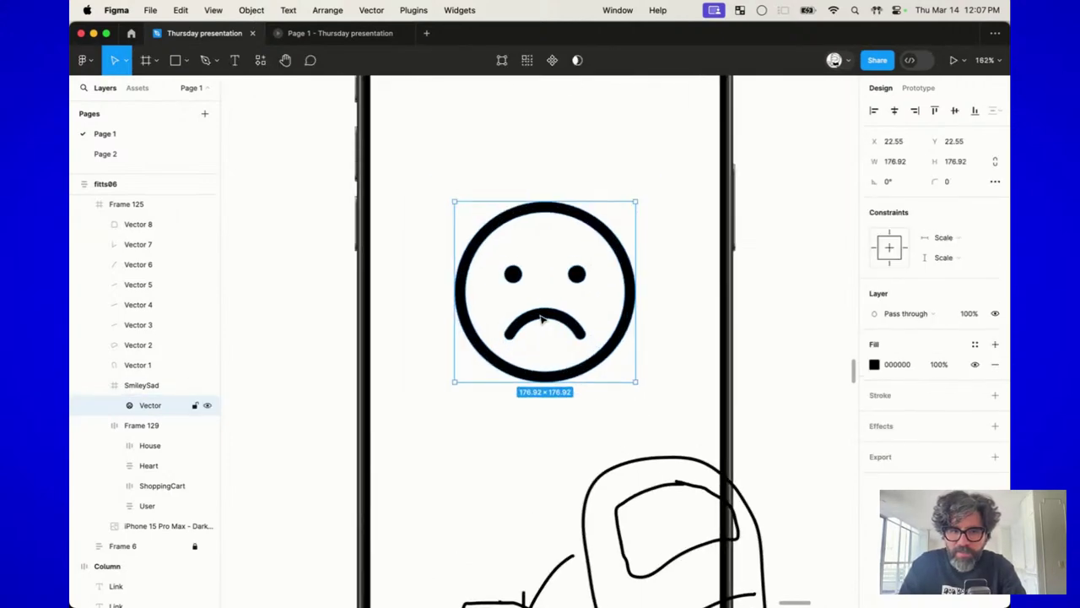
pyautogui.doubleClick(543, 319)
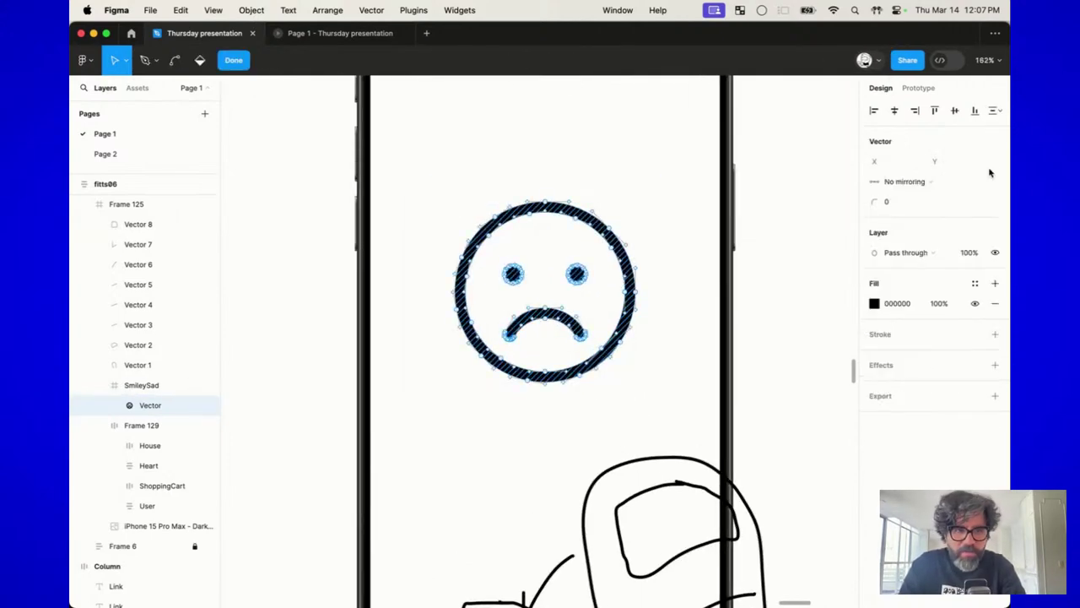
pyautogui.hotkey('shift', 'v')
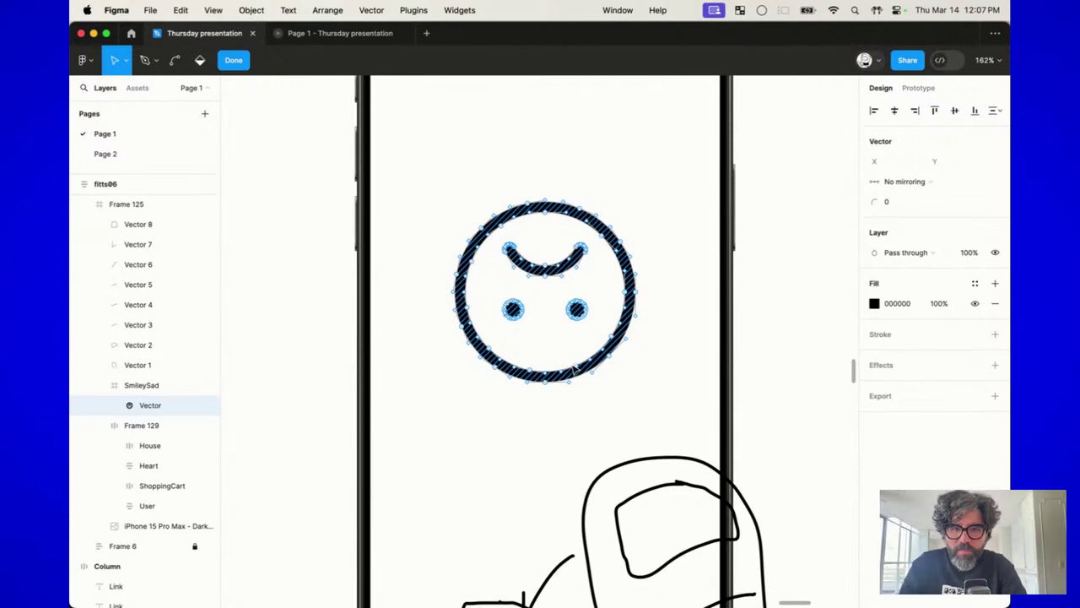
pyautogui.press('super')
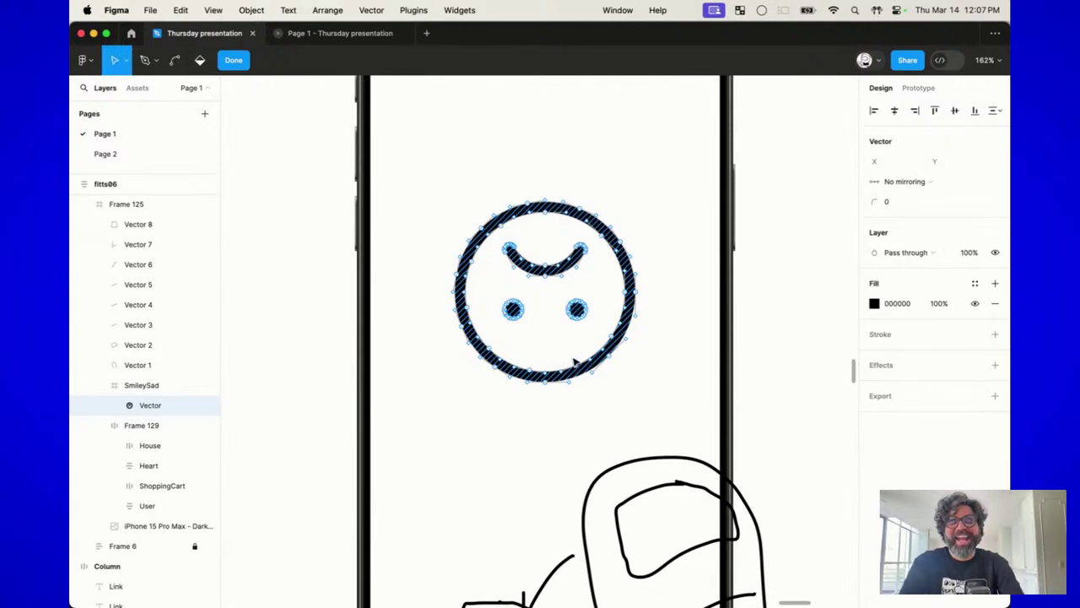
pyautogui.moveTo(494, 287); pyautogui.dragTo(597, 335)
pyautogui.scroll(5, 597, 336)
pyautogui.press('super+a')
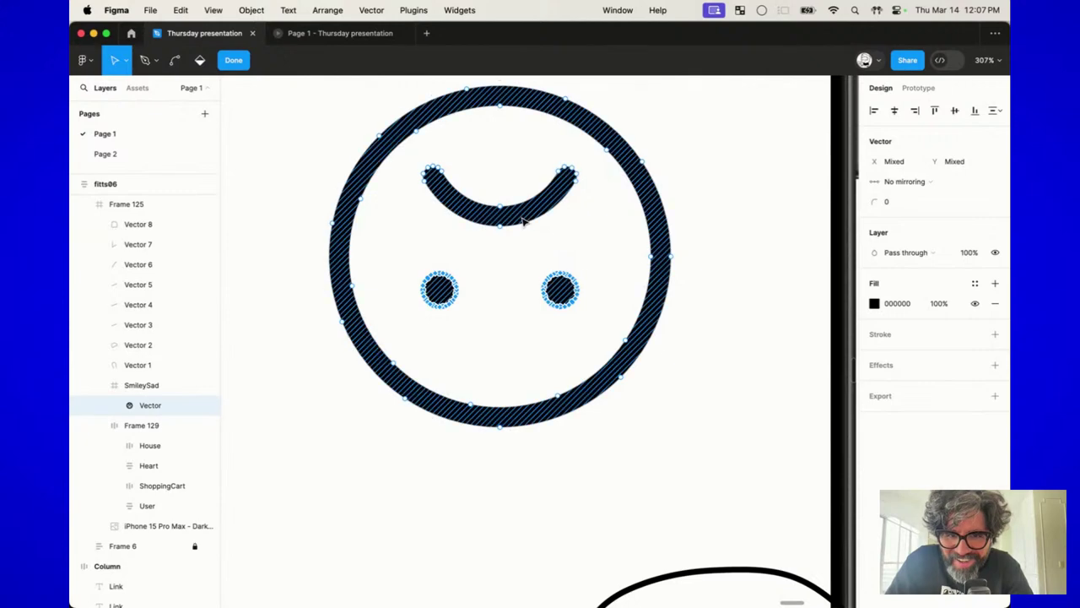
pyautogui.press('Escape')
pyautogui.press('Escape')
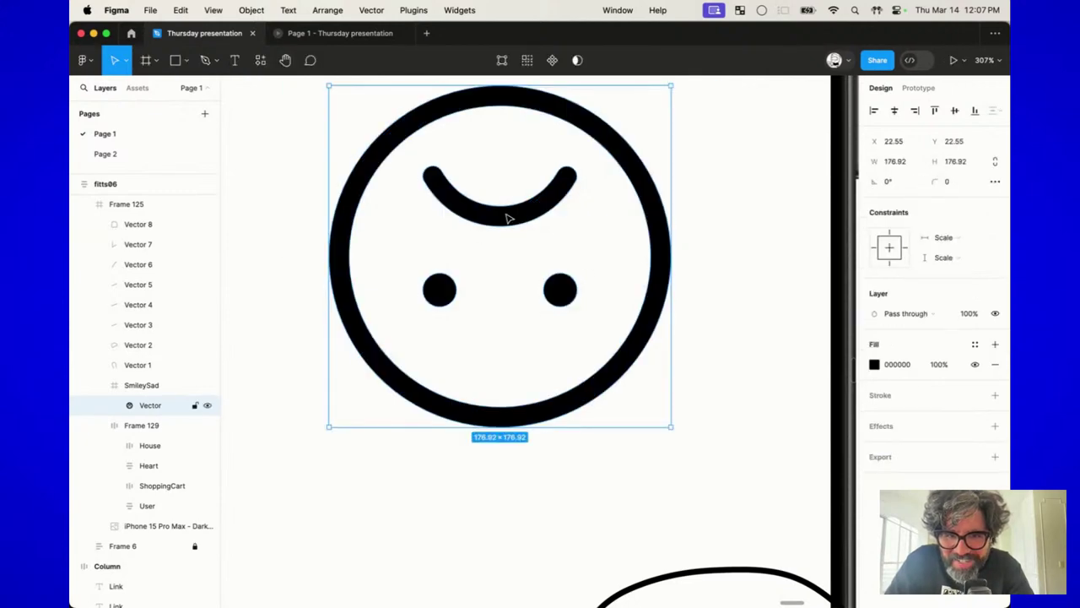
# Step: Select all anchor points of the flipped face's mouth and move the mouth straight down below the eyes
pyautogui.doubleClick(507, 217)
pyautogui.moveTo(481, 244); pyautogui.dragTo(581, 164)
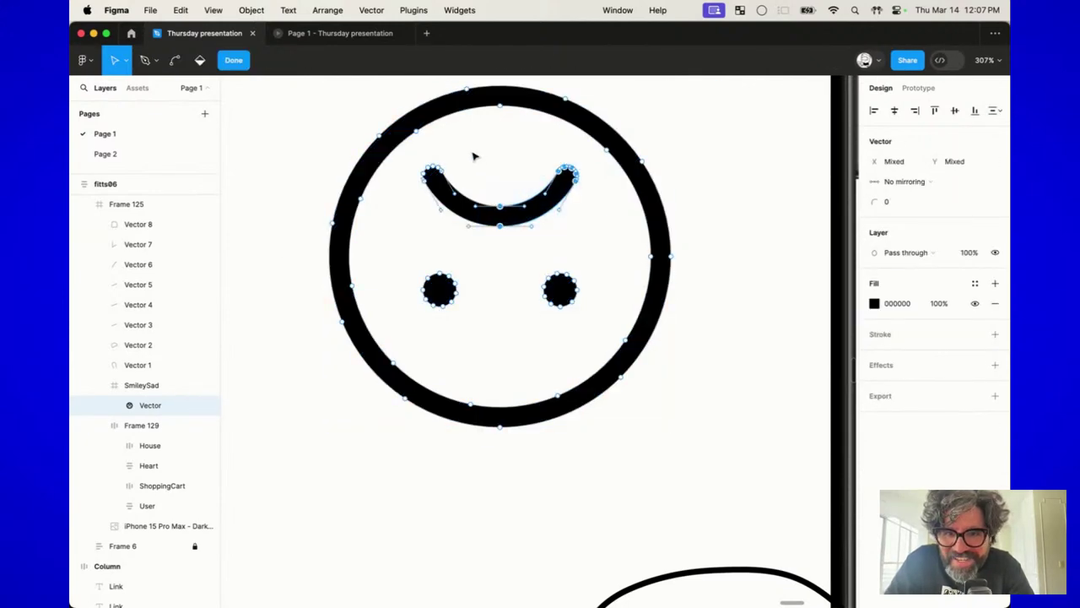
pyautogui.moveTo(471, 151); pyautogui.dragTo(417, 202)
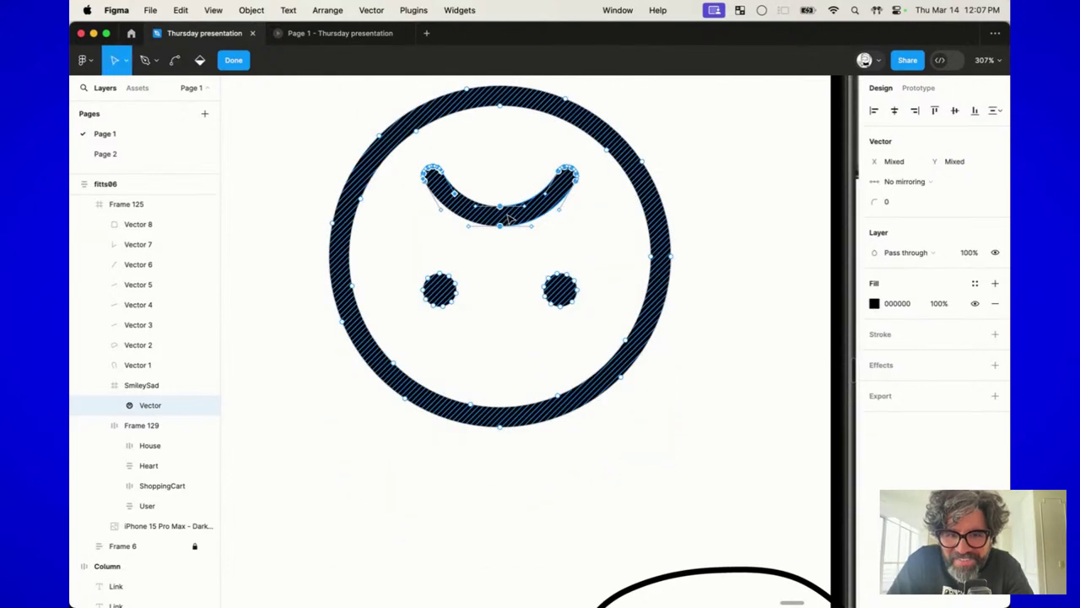
pyautogui.moveTo(501, 215); pyautogui.dragTo(506, 372)
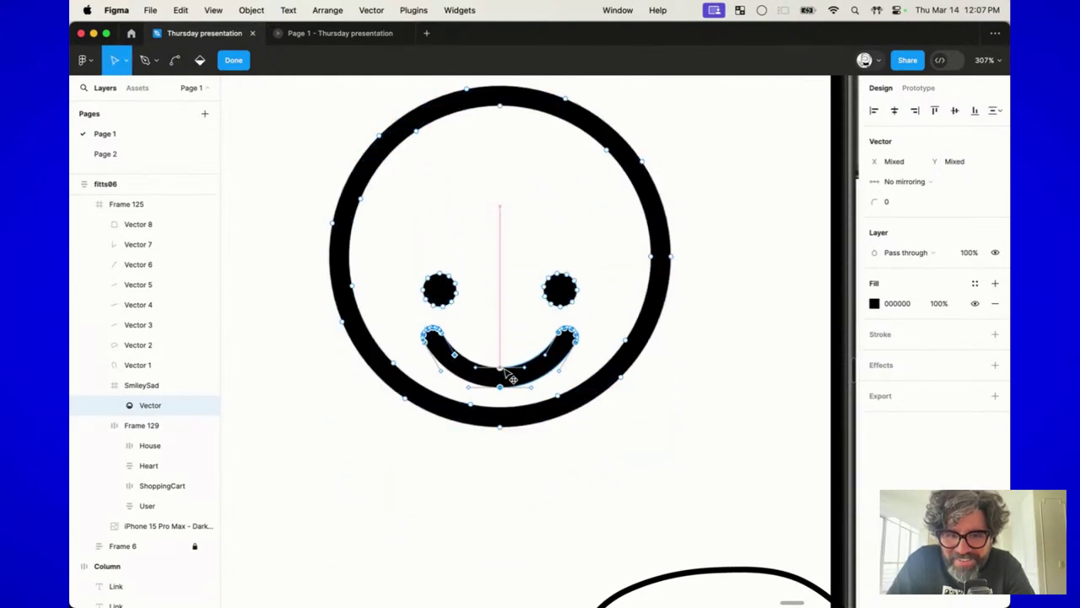
# Step: Finish editing the smiley face's vector in the phone mockup and clear the selection
pyautogui.scroll(-5, 505, 372)
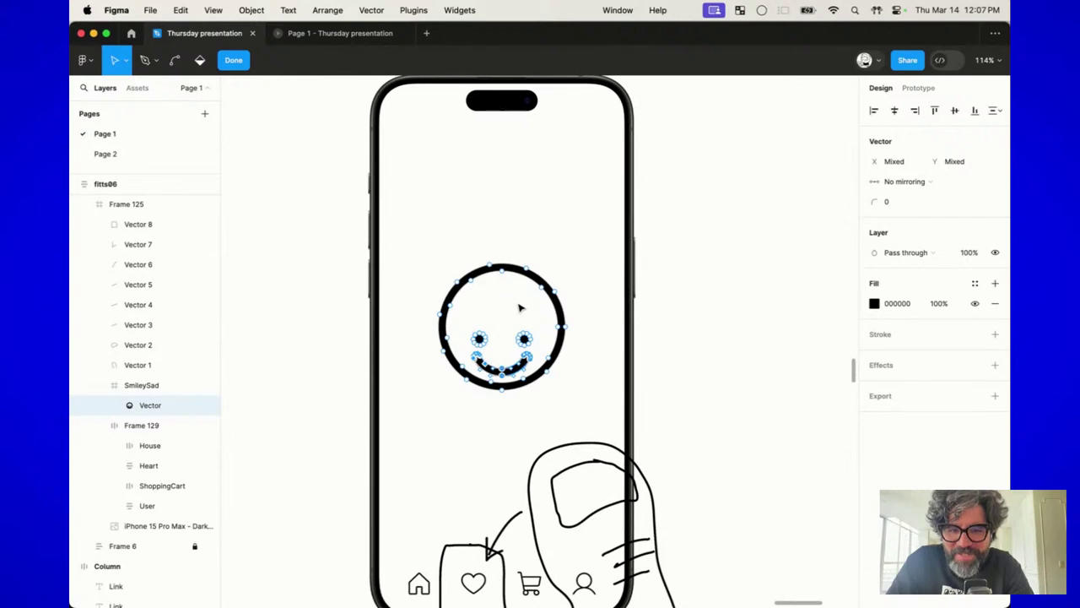
pyautogui.scroll(-2, 742, 248)
pyautogui.press('Escape')
pyautogui.press('Escape')
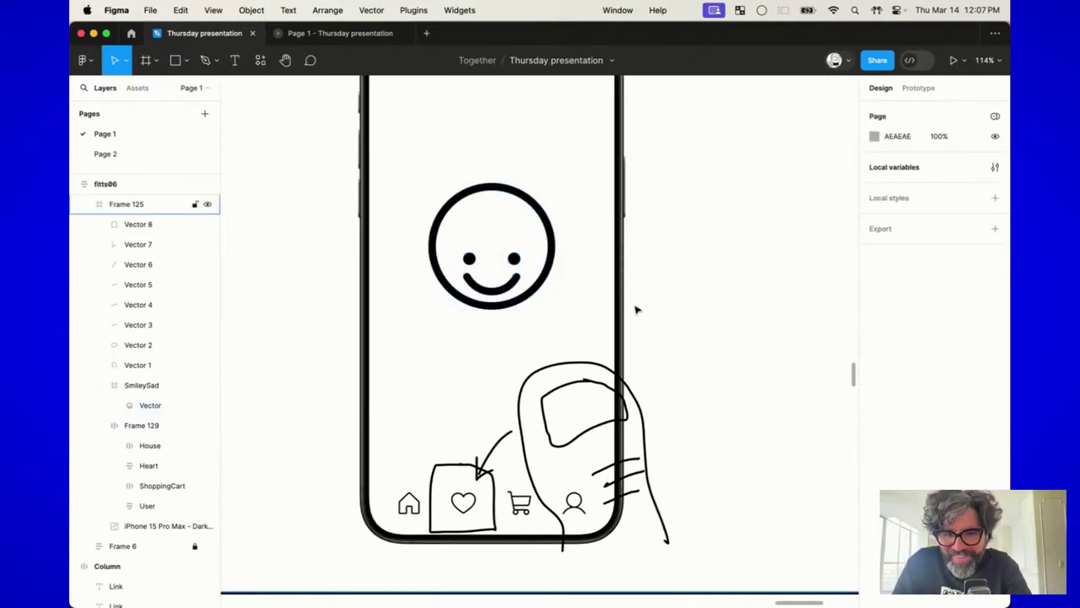
pyautogui.scroll(2, 637, 310)
pyautogui.scroll(-4, 637, 310)
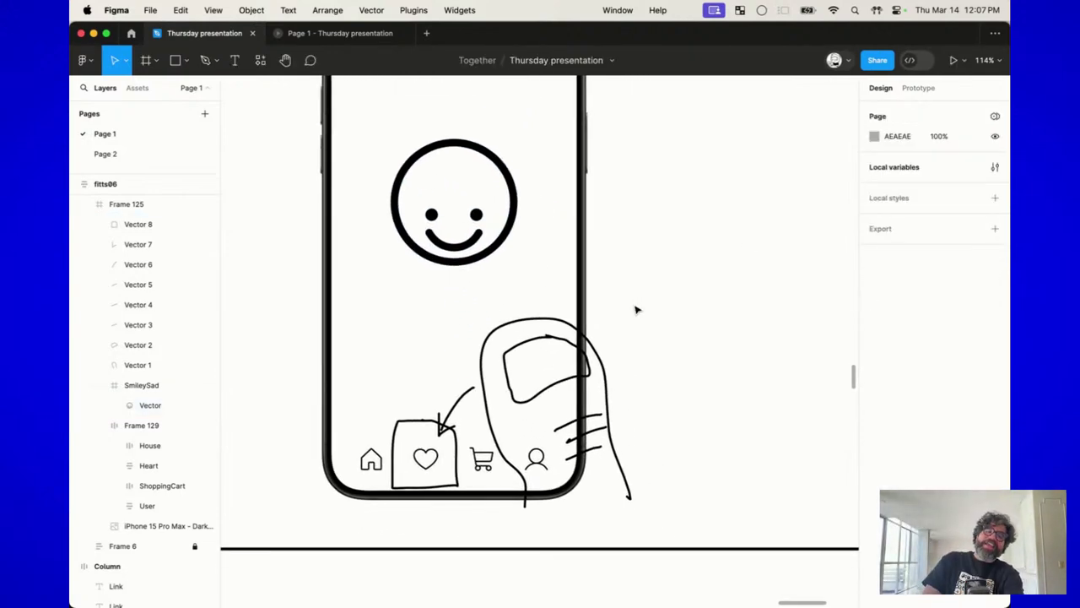
pyautogui.scroll(-10, 637, 310)
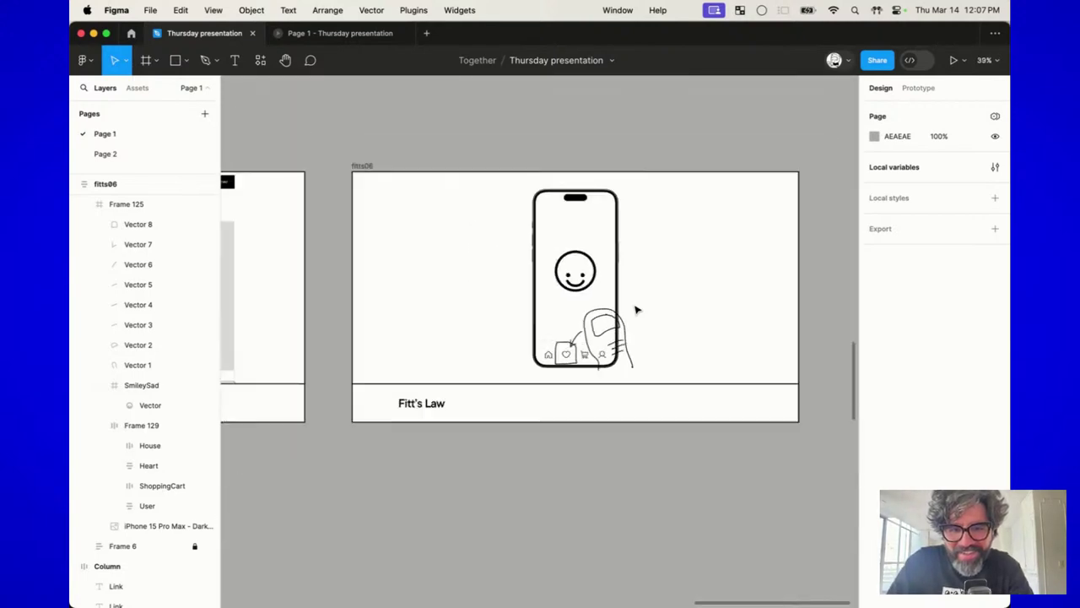
# Step: Review the Fitt's Law quote and its three guidelines on tap target size, spacing and placement, up to the fitts04 website example
pyautogui.scroll(10, 636, 309)
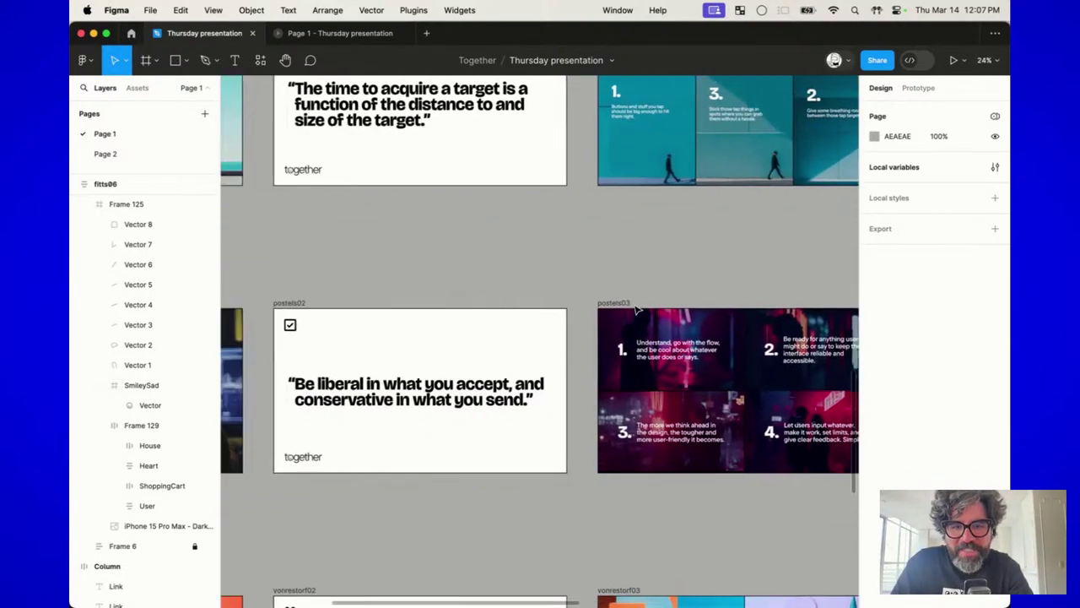
pyautogui.scroll(5, 600, 281)
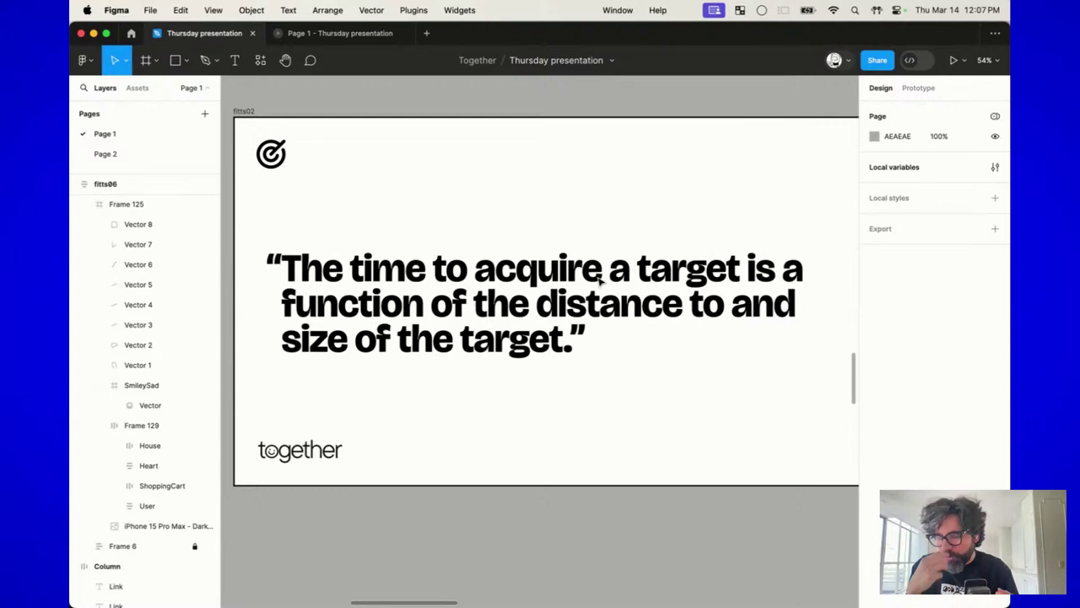
pyautogui.hscroll(-10, 600, 281)
pyautogui.scroll(3, 598, 279)
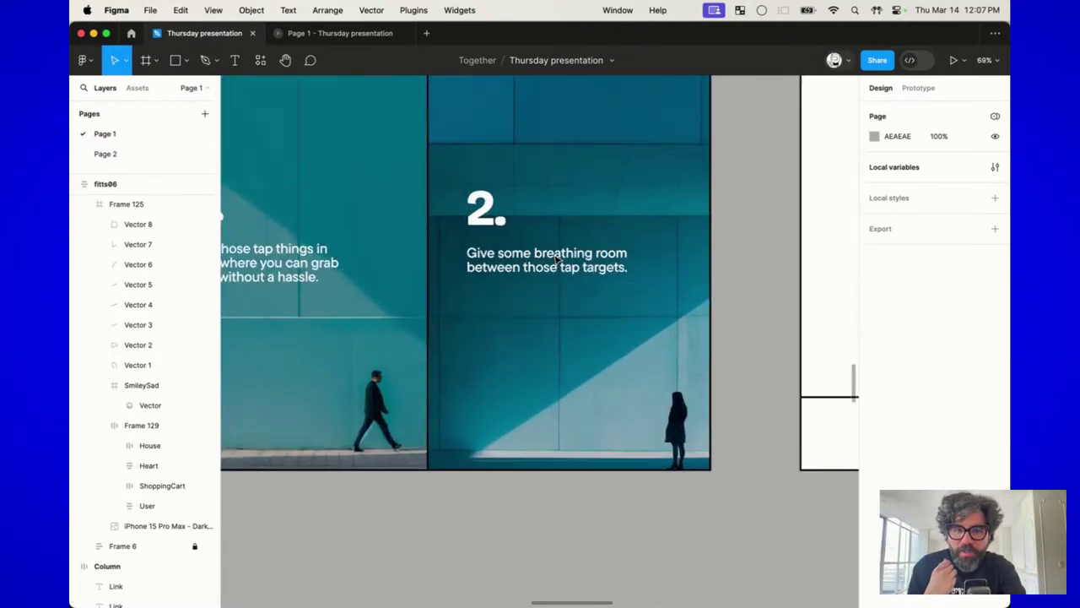
pyautogui.scroll(5, 555, 258)
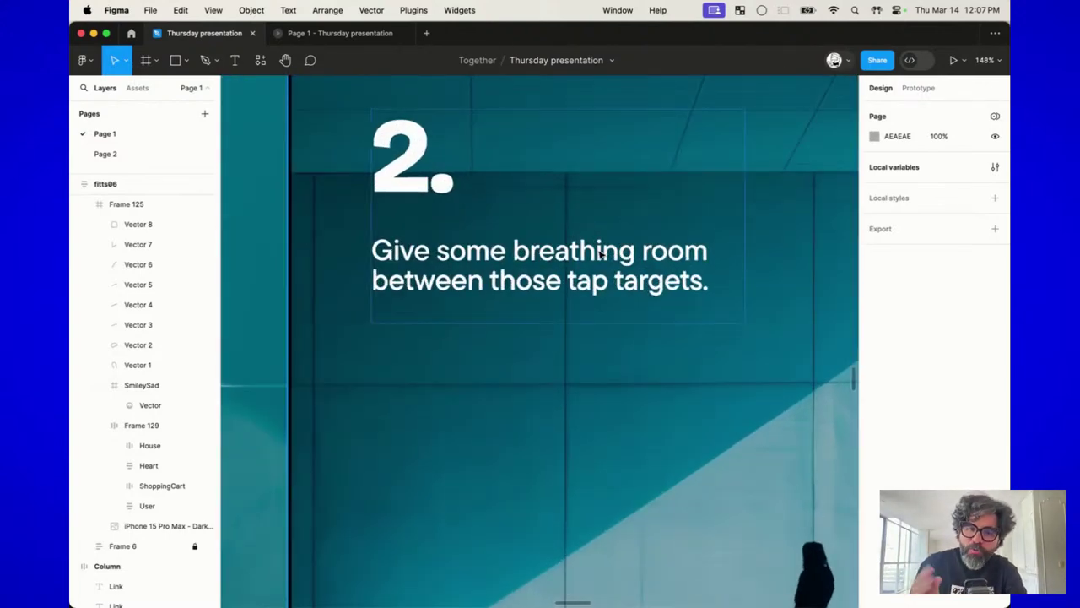
pyautogui.scroll(-5, 600, 252)
pyautogui.hscroll(-5, 574, 278)
pyautogui.scroll(4, 508, 317)
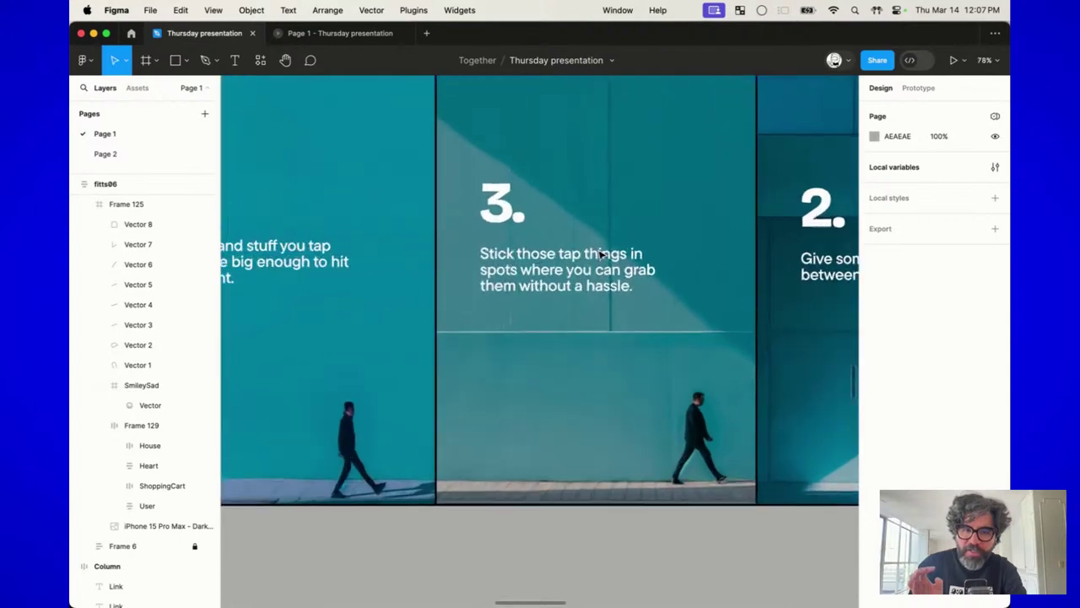
pyautogui.hscroll(-5, 508, 320)
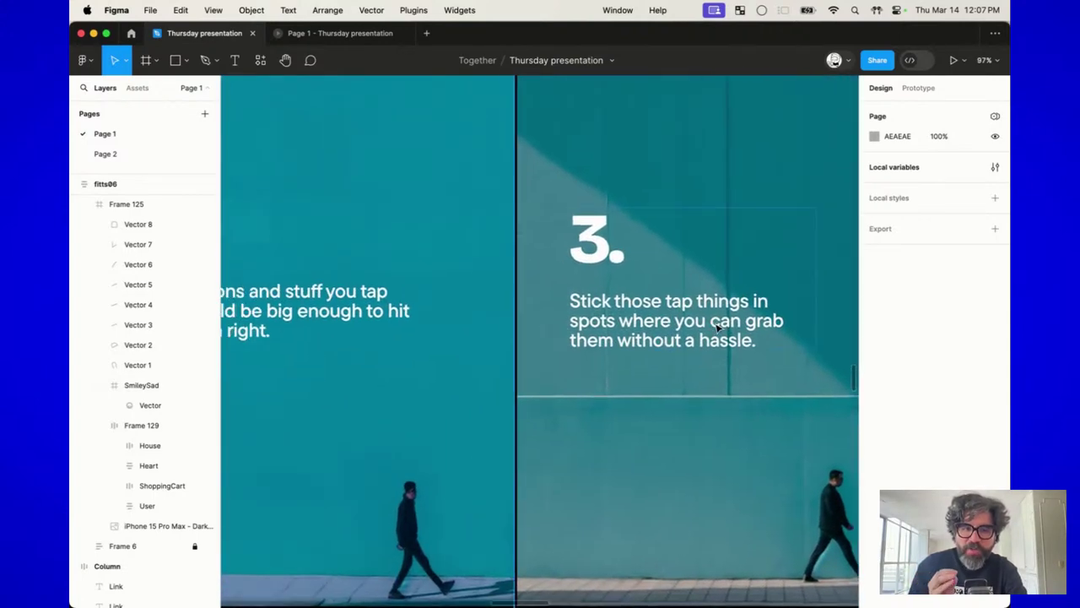
pyautogui.scroll(-4, 718, 329)
pyautogui.hscroll(10, 718, 329)
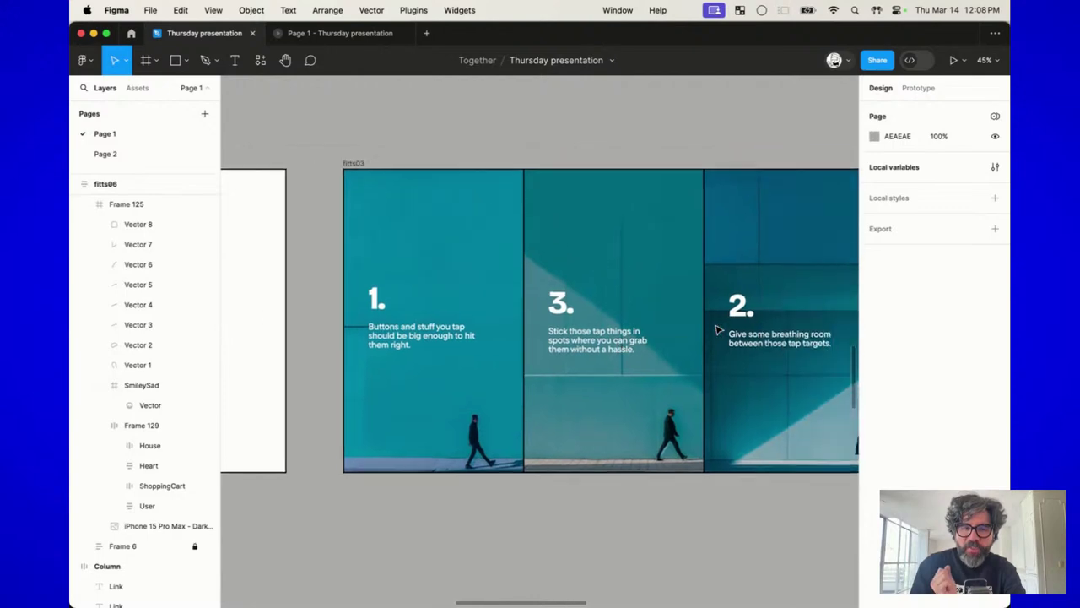
pyautogui.scroll(2, 718, 329)
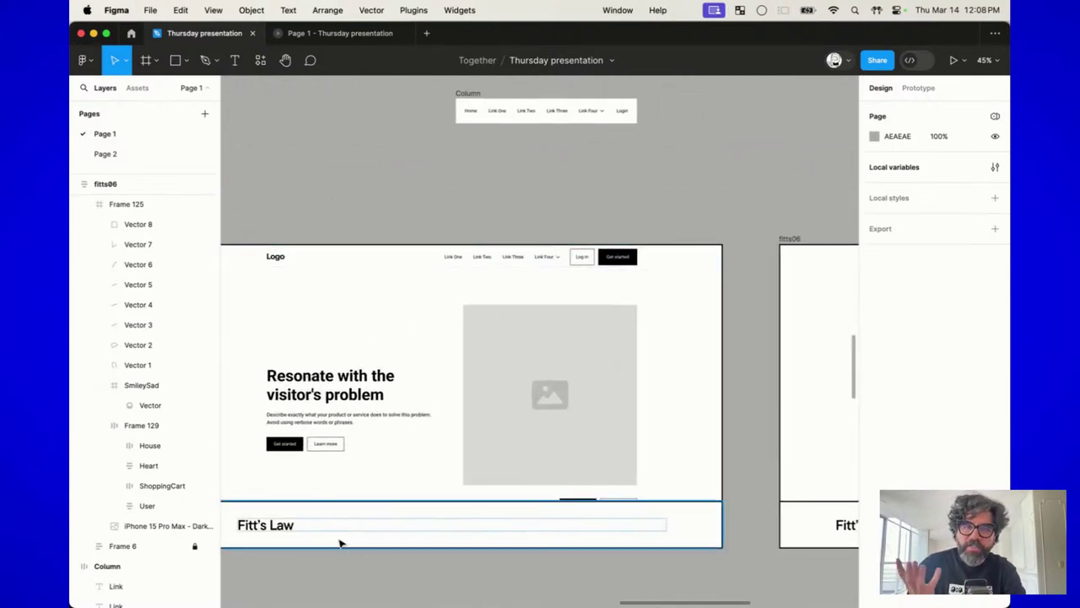
# Step: Find the Postel's Law slides and examine the title slide postels01 and the quote on slide postels02
pyautogui.scroll(-2, 340, 544)
pyautogui.hscroll(-5, 340, 544)
pyautogui.scroll(-4, 340, 545)
pyautogui.scroll(-10, 340, 544)
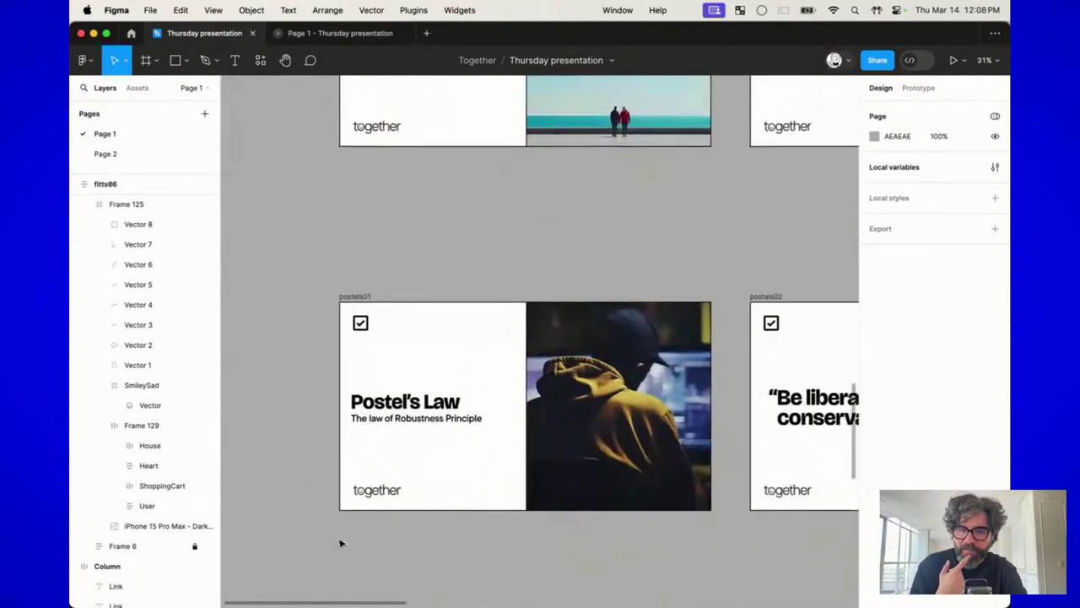
pyautogui.scroll(-3, 340, 544)
pyautogui.scroll(8, 340, 545)
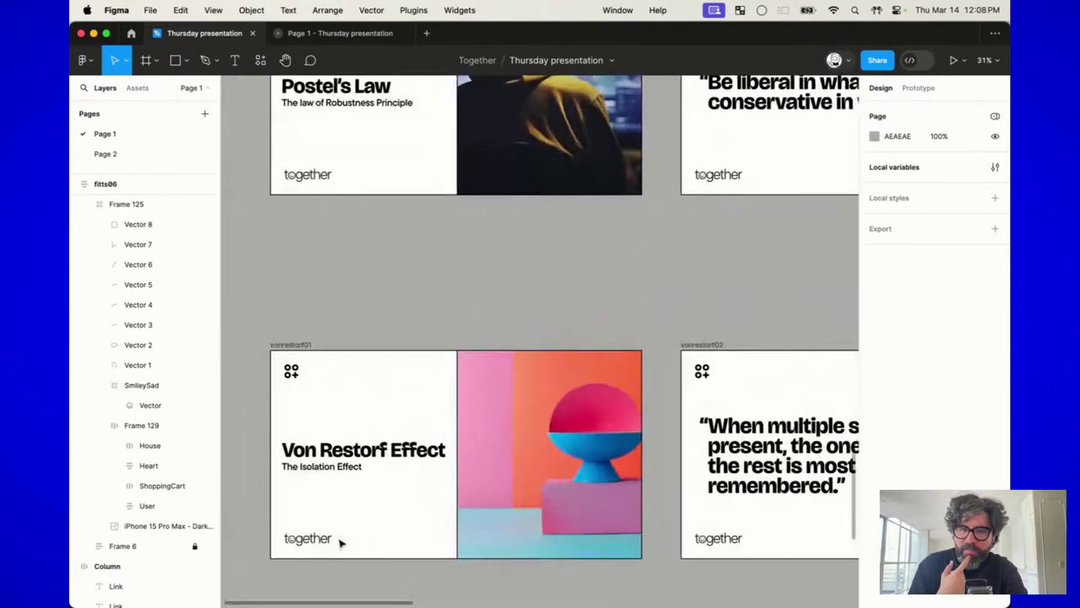
pyautogui.hscroll(2, 340, 544)
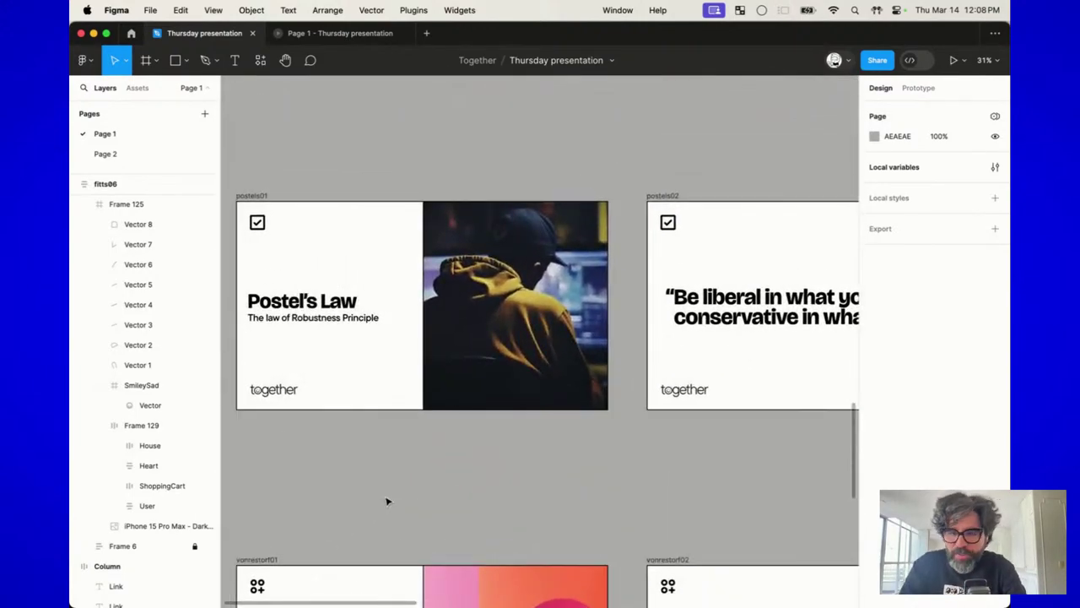
pyautogui.scroll(-6, 388, 501)
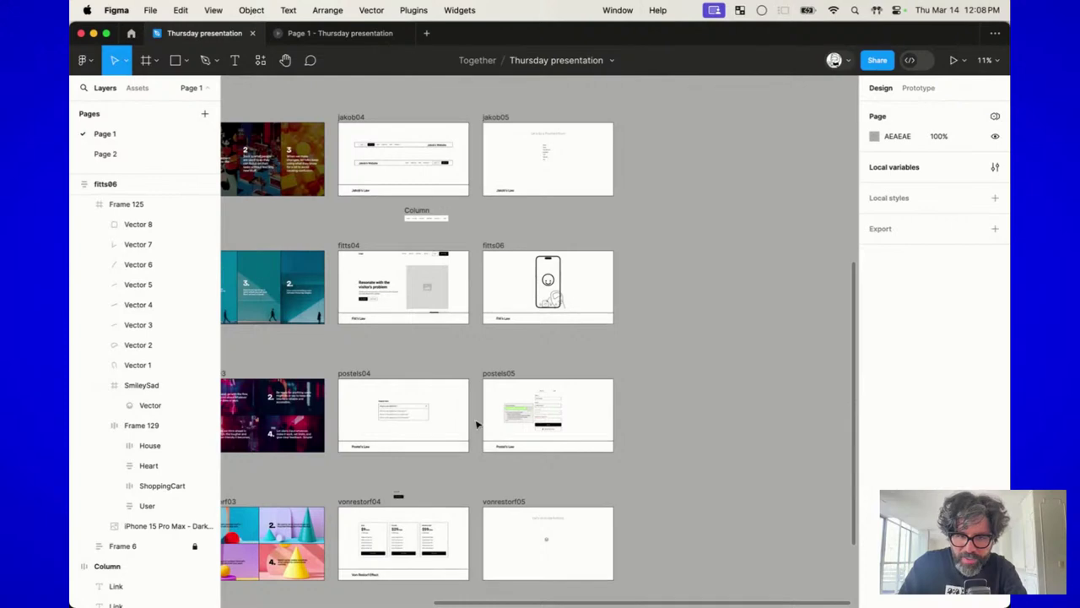
pyautogui.scroll(5, 477, 425)
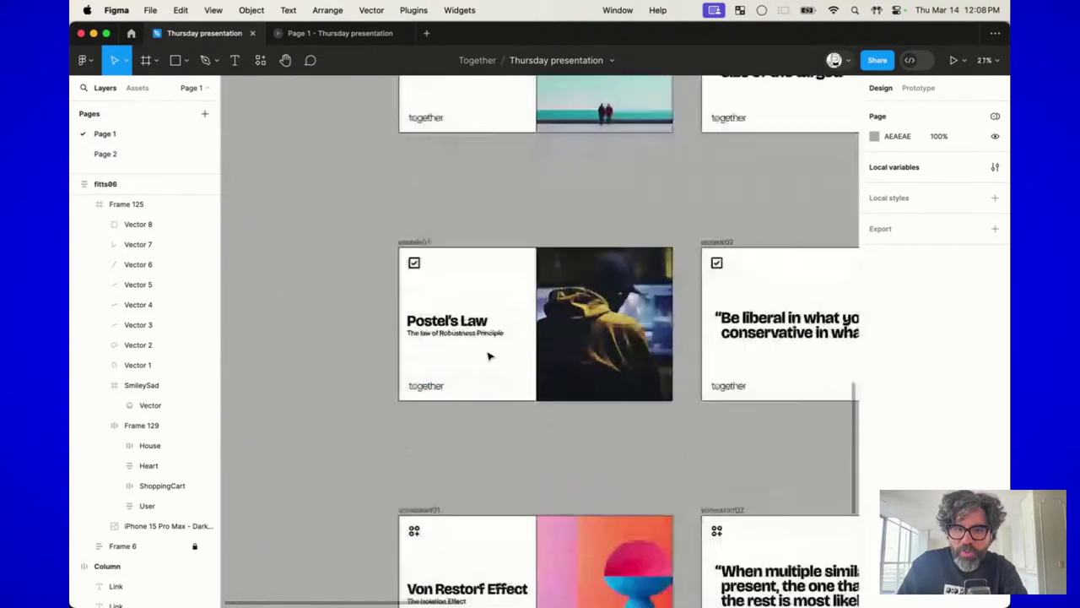
pyautogui.scroll(5, 489, 356)
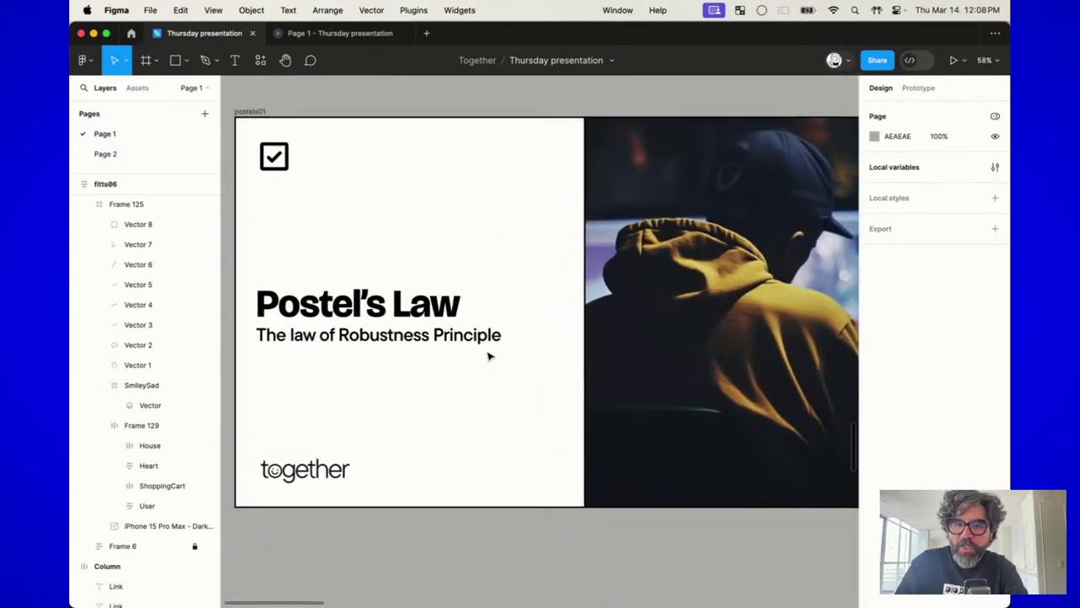
pyautogui.hscroll(10, 488, 356)
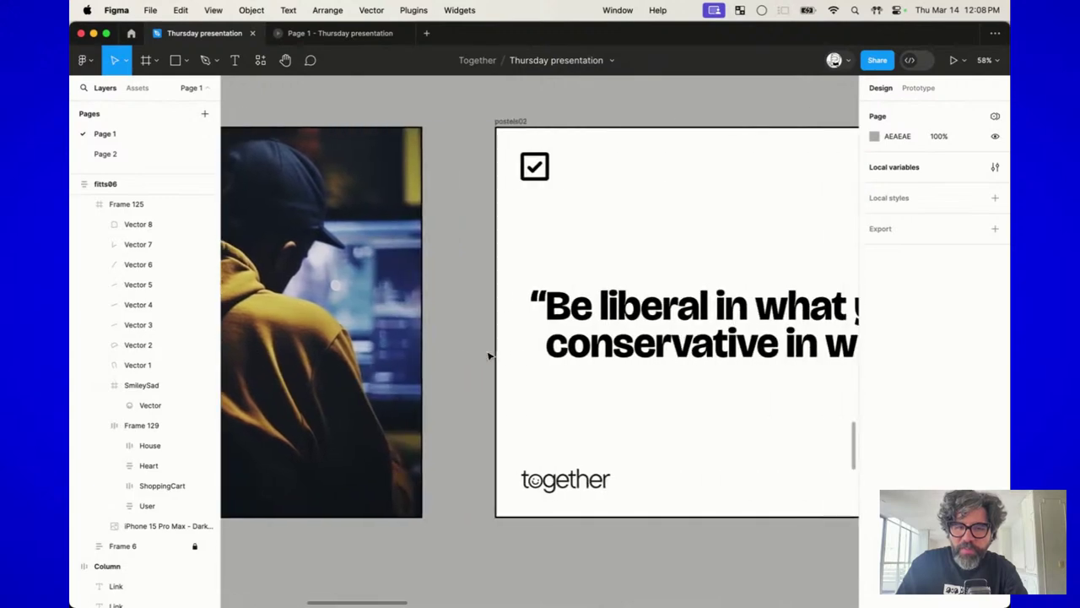
pyautogui.hscroll(1, 488, 356)
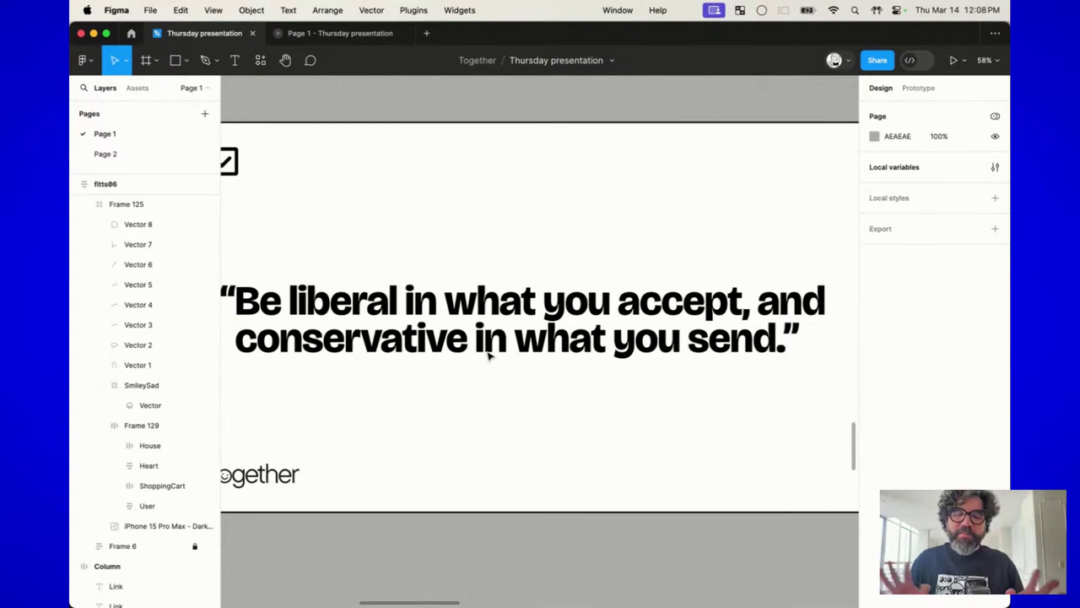
pyautogui.scroll(3, 489, 356)
pyautogui.scroll(-1, 489, 356)
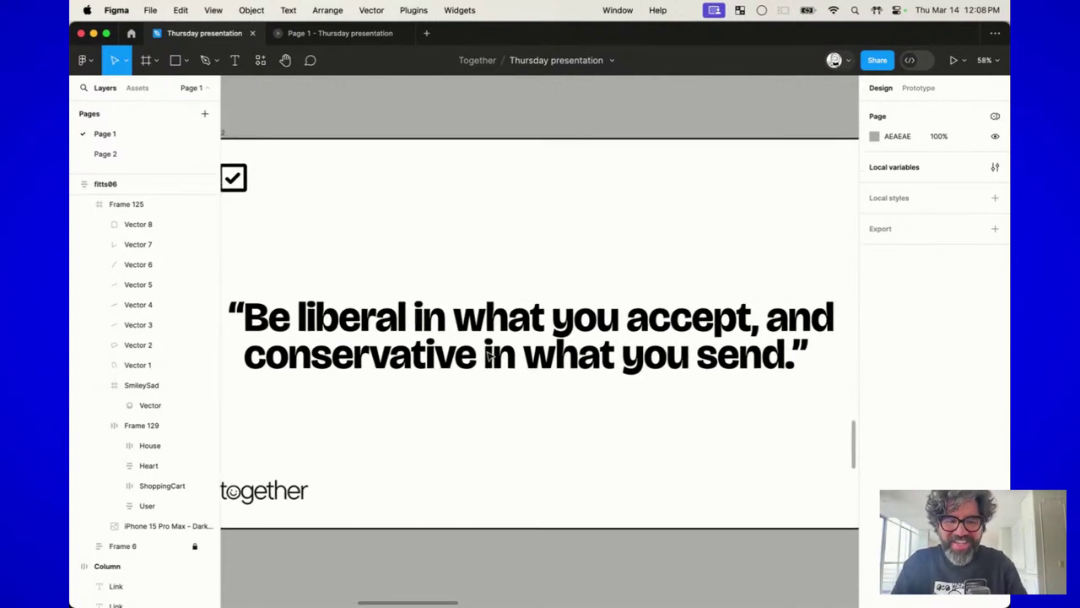